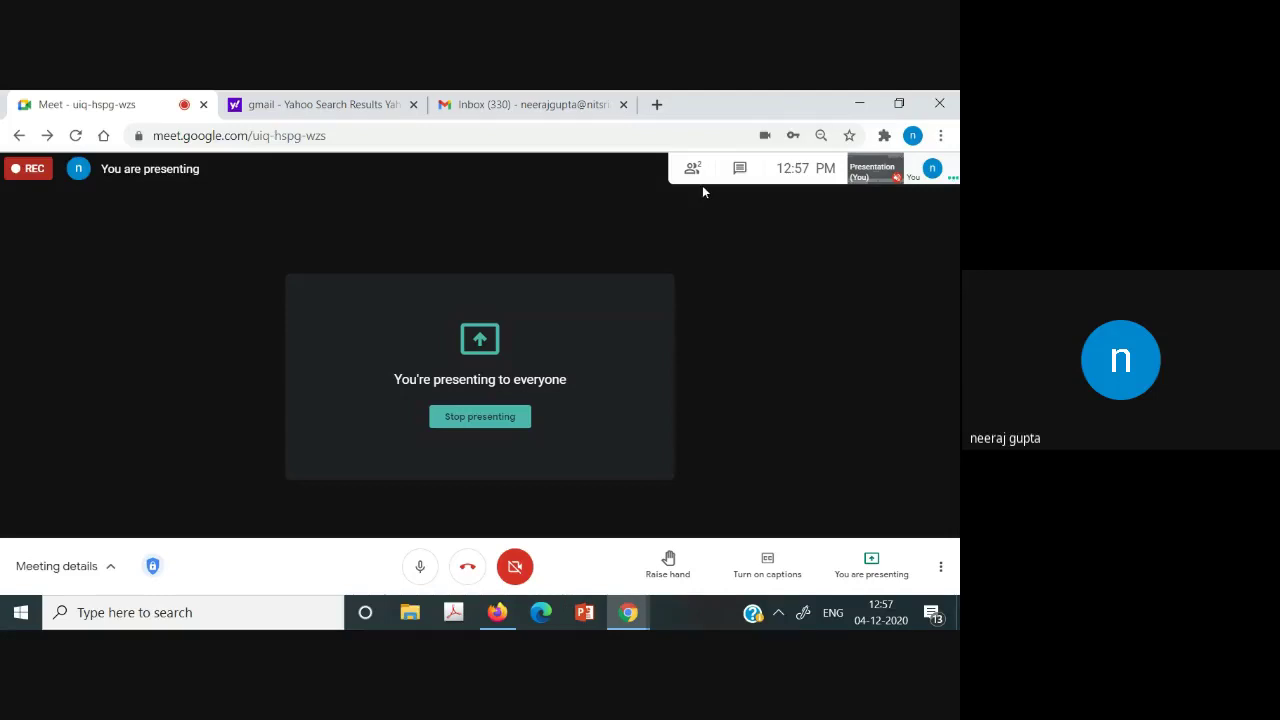
Show the list of people in the Meet call, then switch to the Gmail inbox tab.
{"action": "left_click", "coordinate": [693, 170]}
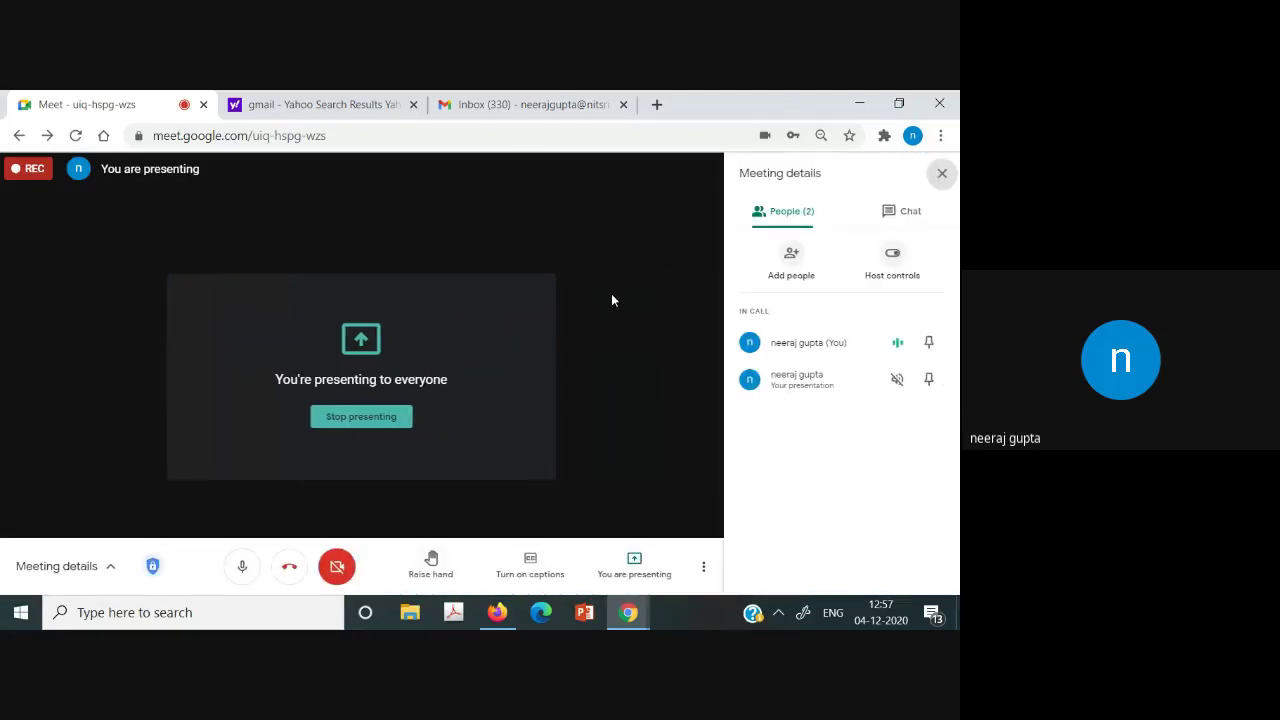
{"action": "left_click", "coordinate": [471, 100]}
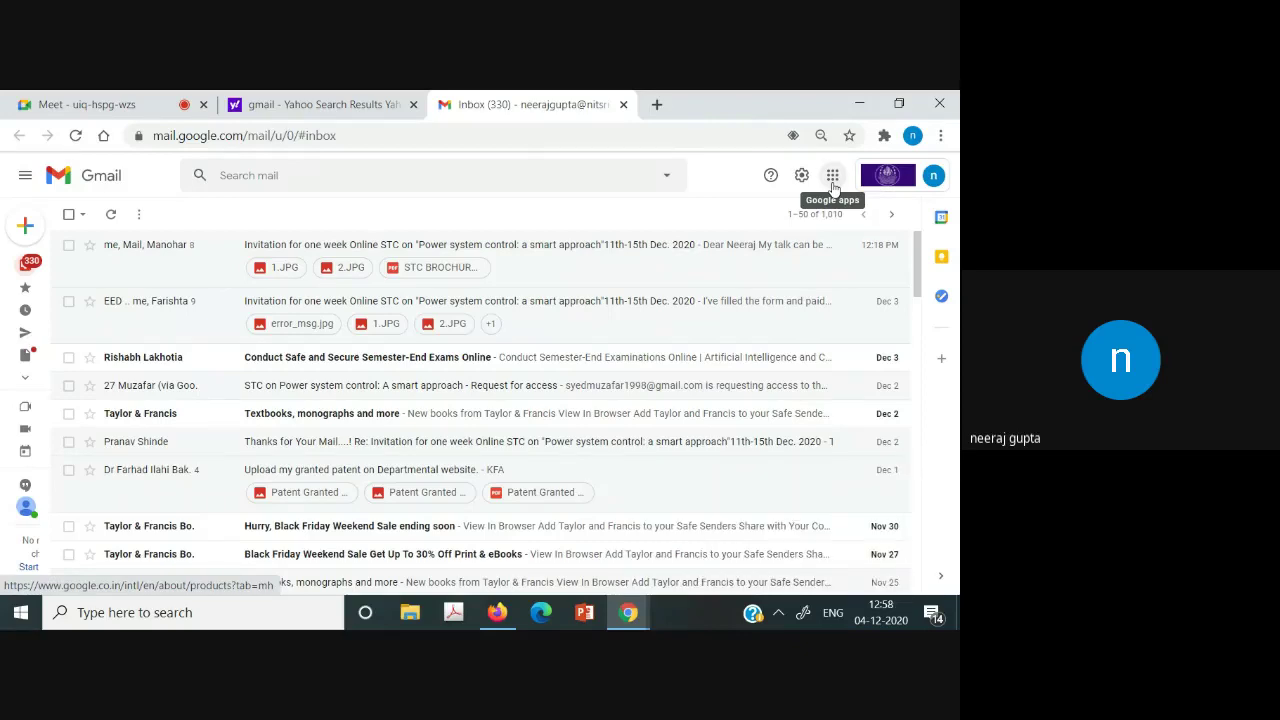
Launch Google Classroom in a new tab from Gmail's Google apps launcher.
{"action": "left_click", "coordinate": [833, 180]}
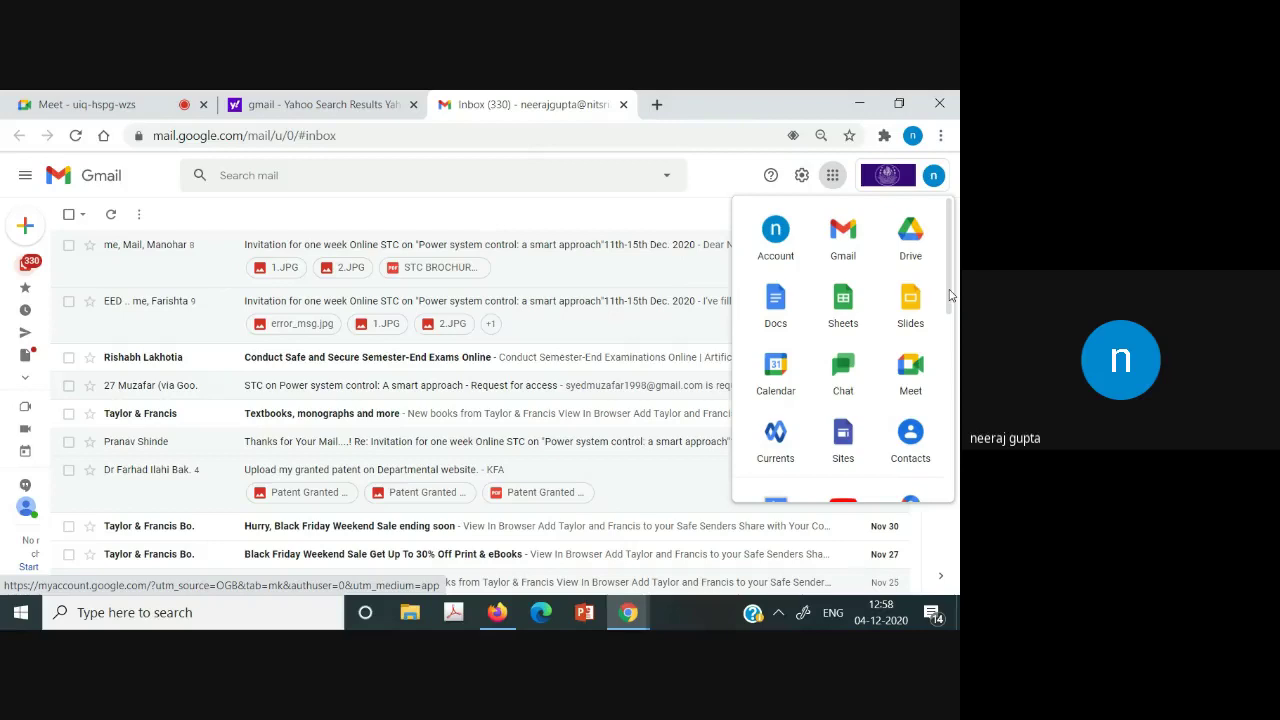
{"action": "left_click_drag", "start_coordinate": [950, 296], "coordinate": [950, 459]}
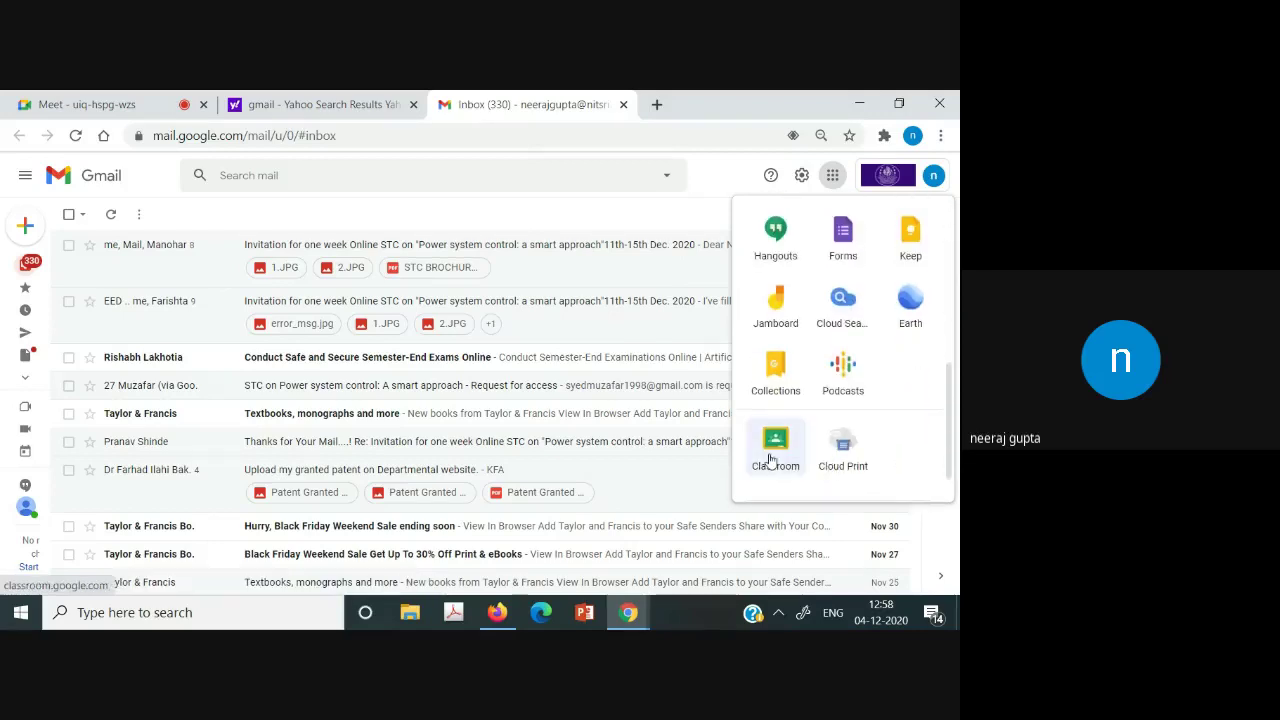
{"action": "left_click", "coordinate": [770, 458]}
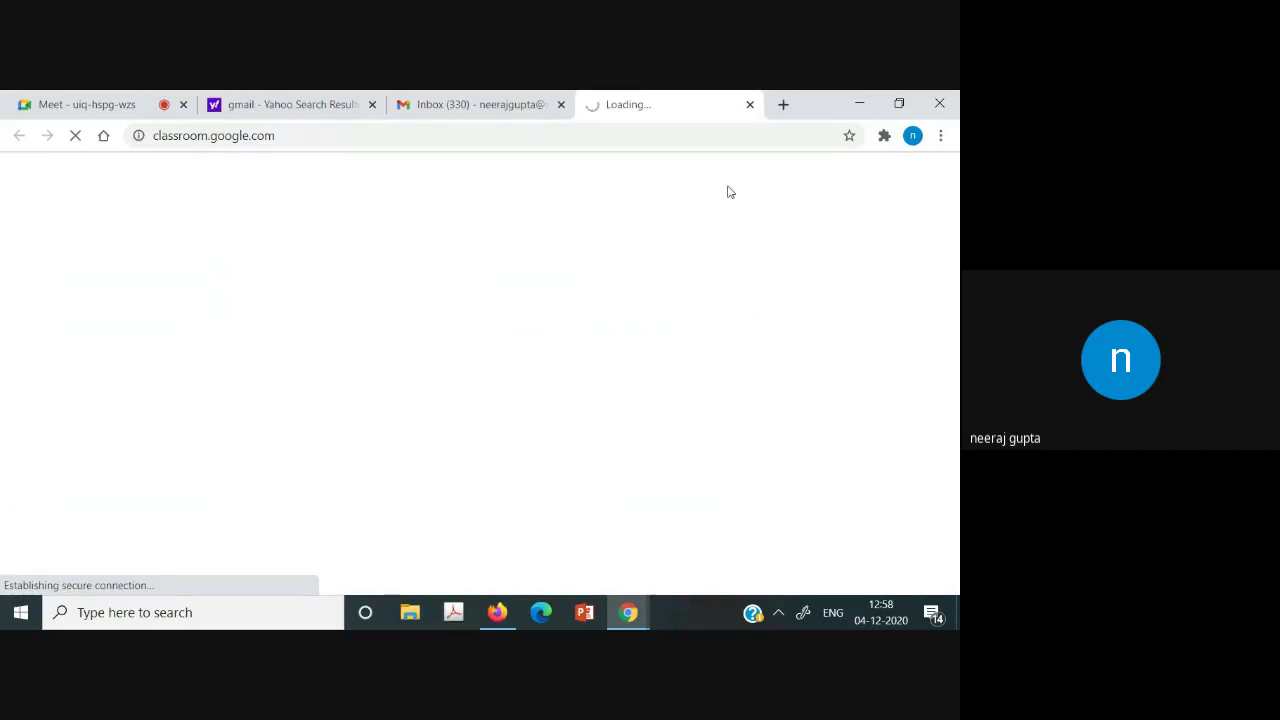
{"action": "left_click", "coordinate": [110, 104]}
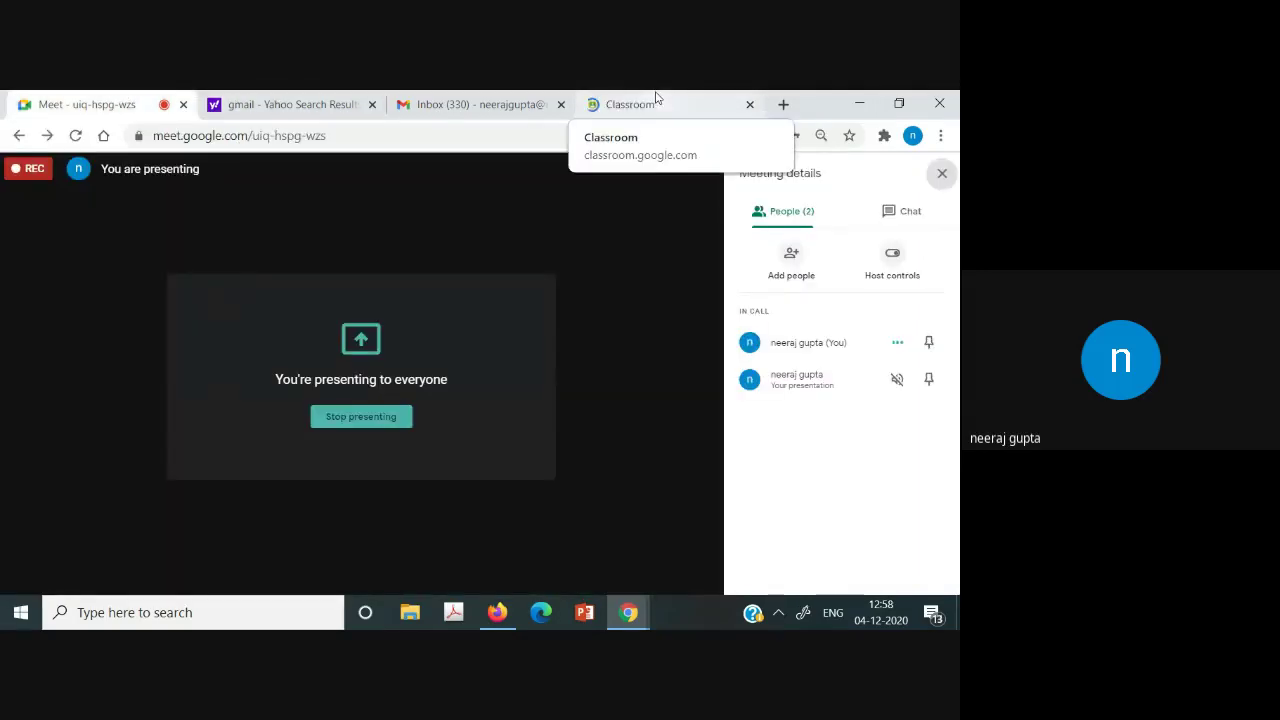
Switch to the Classroom tab and dismiss the presenting-to-everyone notification.
{"action": "left_click", "coordinate": [656, 97]}
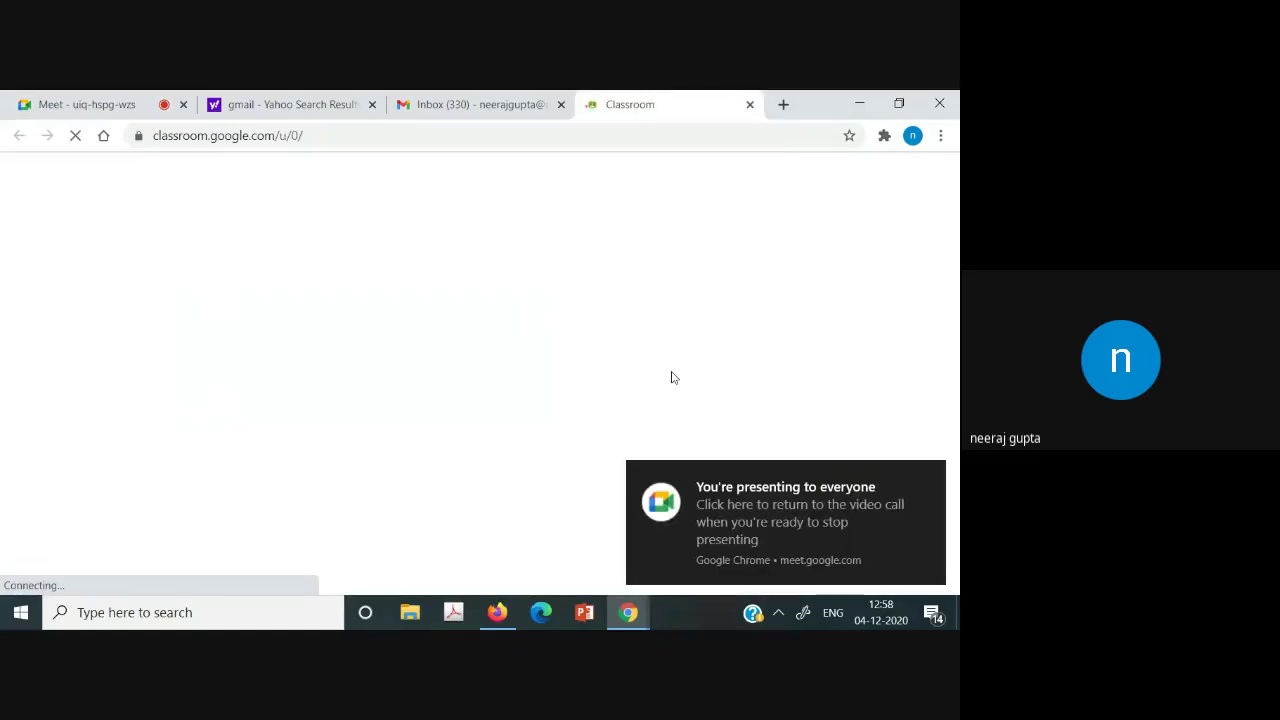
{"action": "mouse_move", "coordinate": [946, 514]}
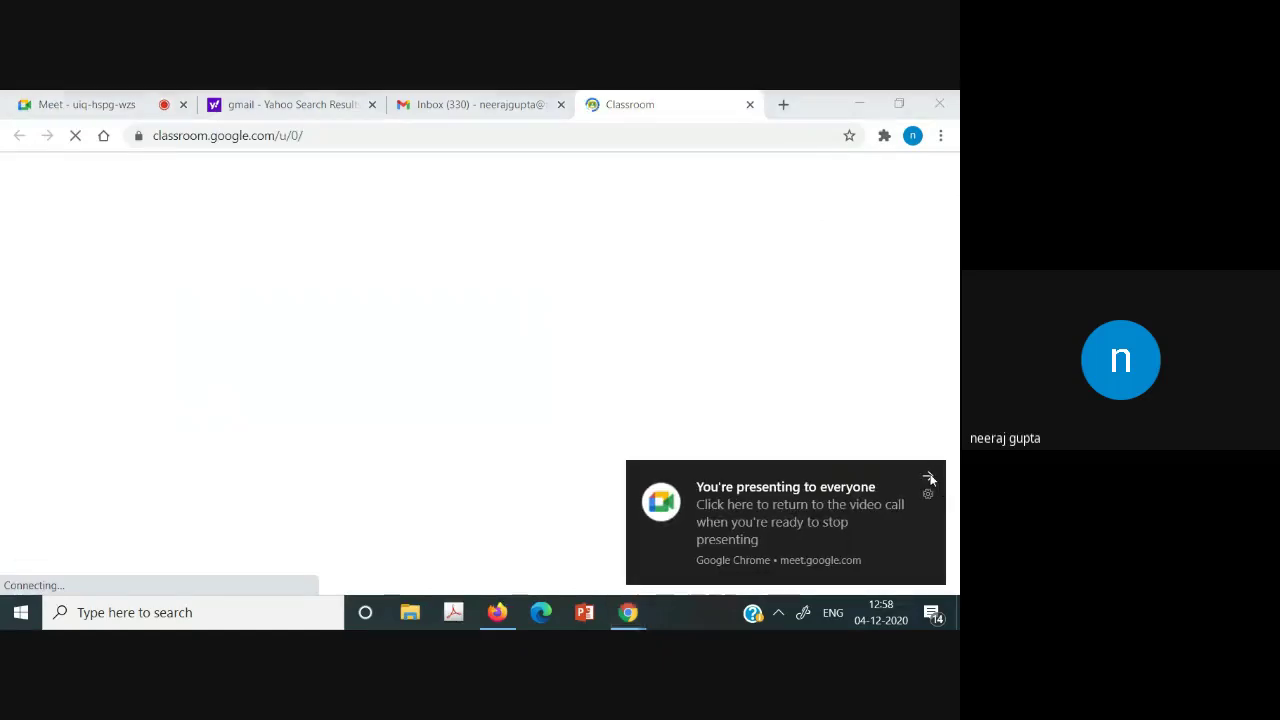
{"action": "left_click", "coordinate": [929, 477]}
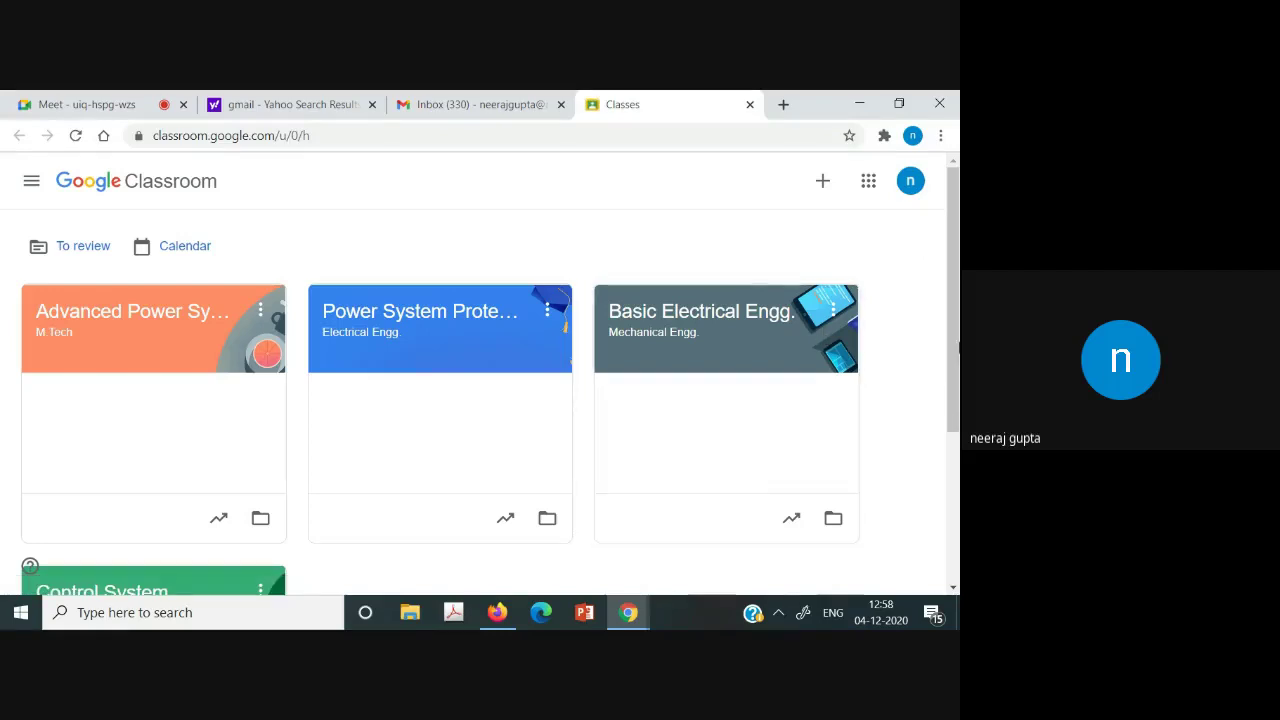
{"action": "mouse_move", "coordinate": [948, 272]}
{"action": "left_mouse_down"}
{"action": "mouse_move", "coordinate": [950, 352]}
{"action": "mouse_move", "coordinate": [957, 285]}
{"action": "left_mouse_up"}
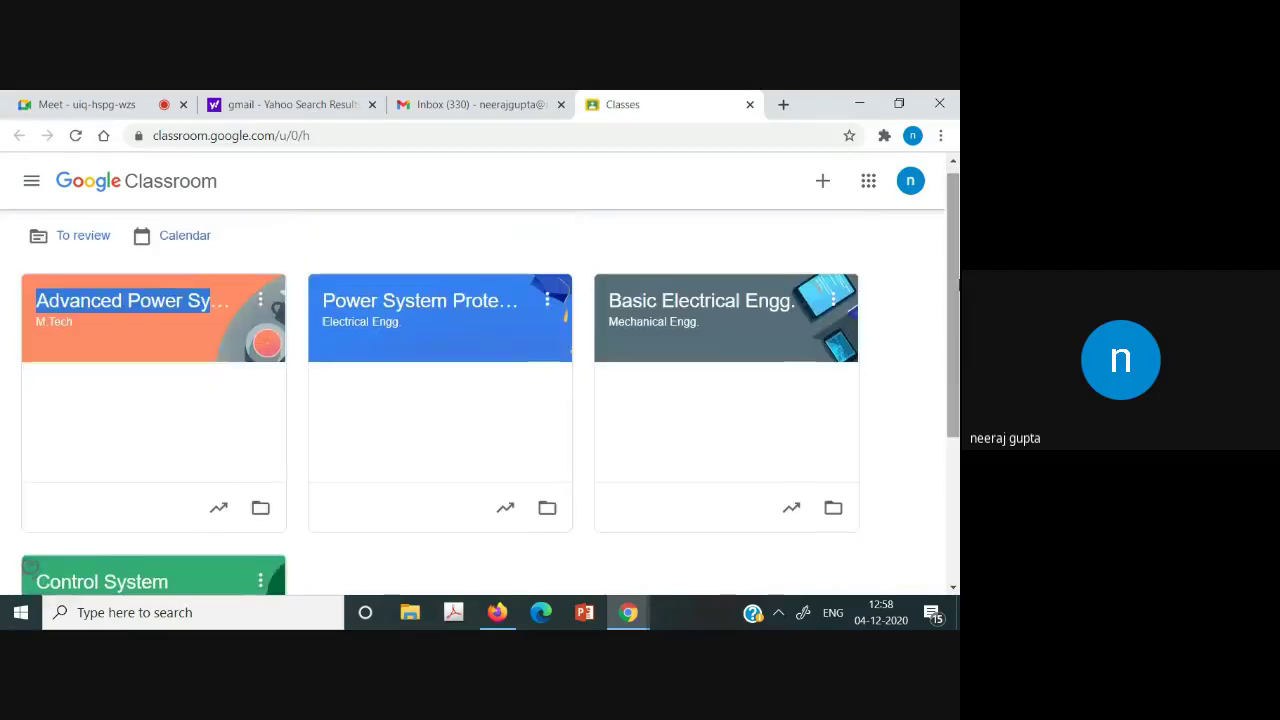
{"action": "left_click", "coordinate": [697, 243]}
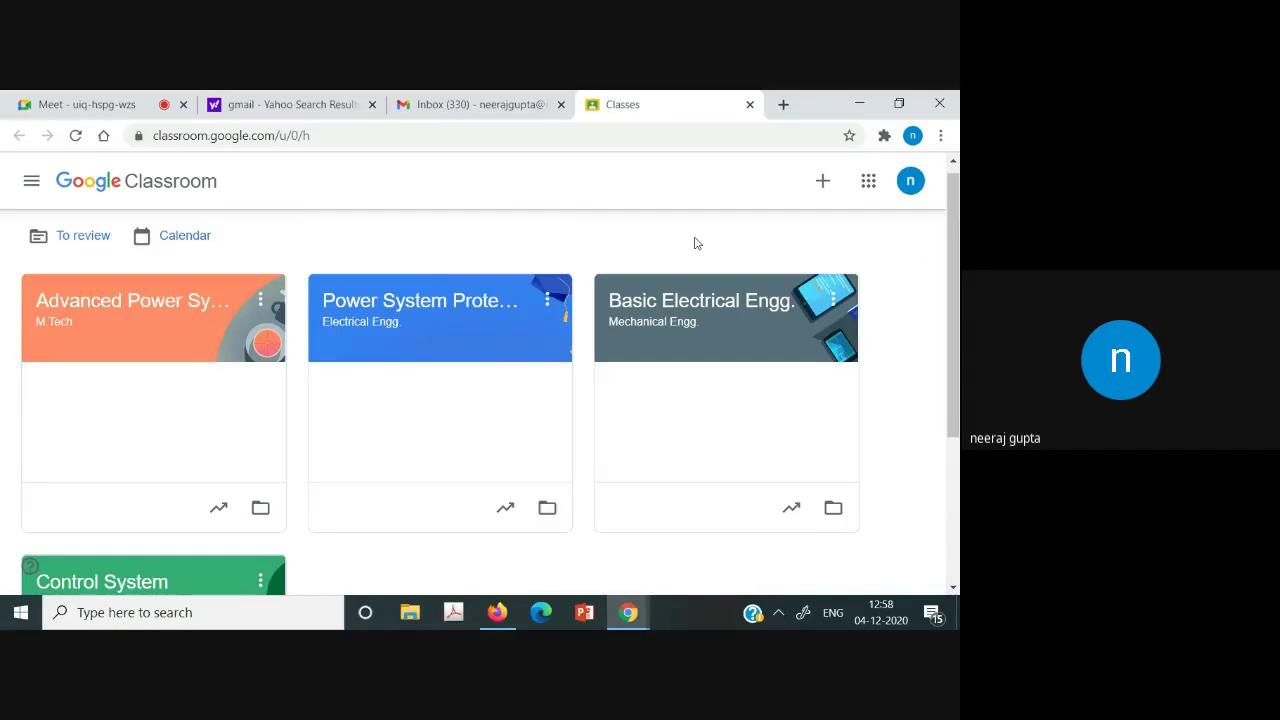
Zoom the page out so all four classes fit, with the join-or-create class menu showing.
{"action": "left_click", "coordinate": [822, 181]}
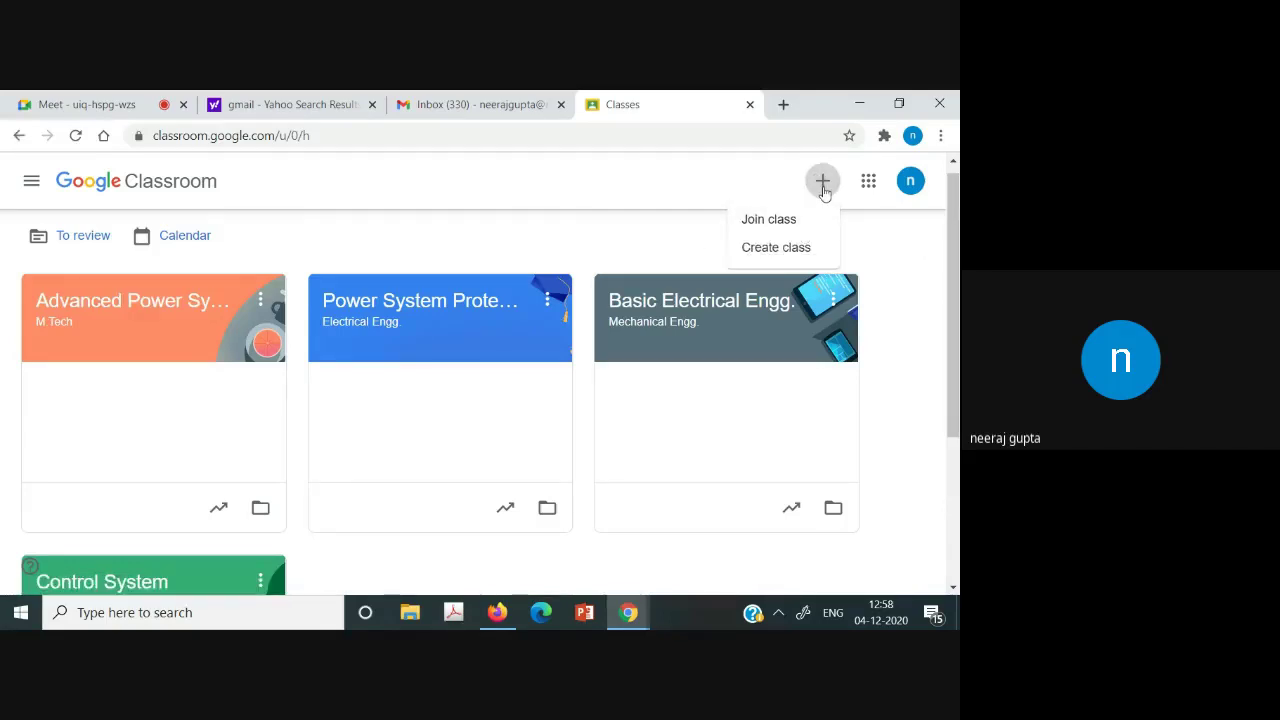
{"action": "left_click", "coordinate": [930, 276]}
{"action": "key", "text": "ctrl+minus"}
{"action": "key", "text": "ctrl+minus"}
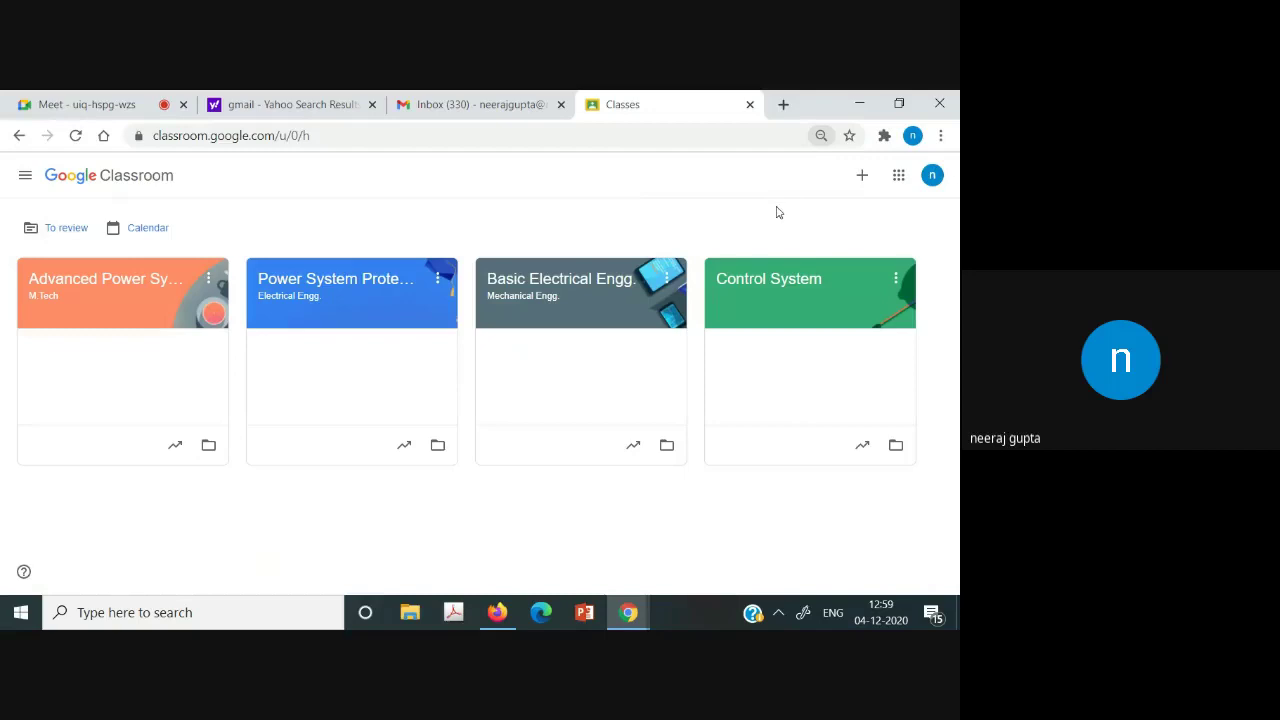
{"action": "left_click", "coordinate": [864, 176]}
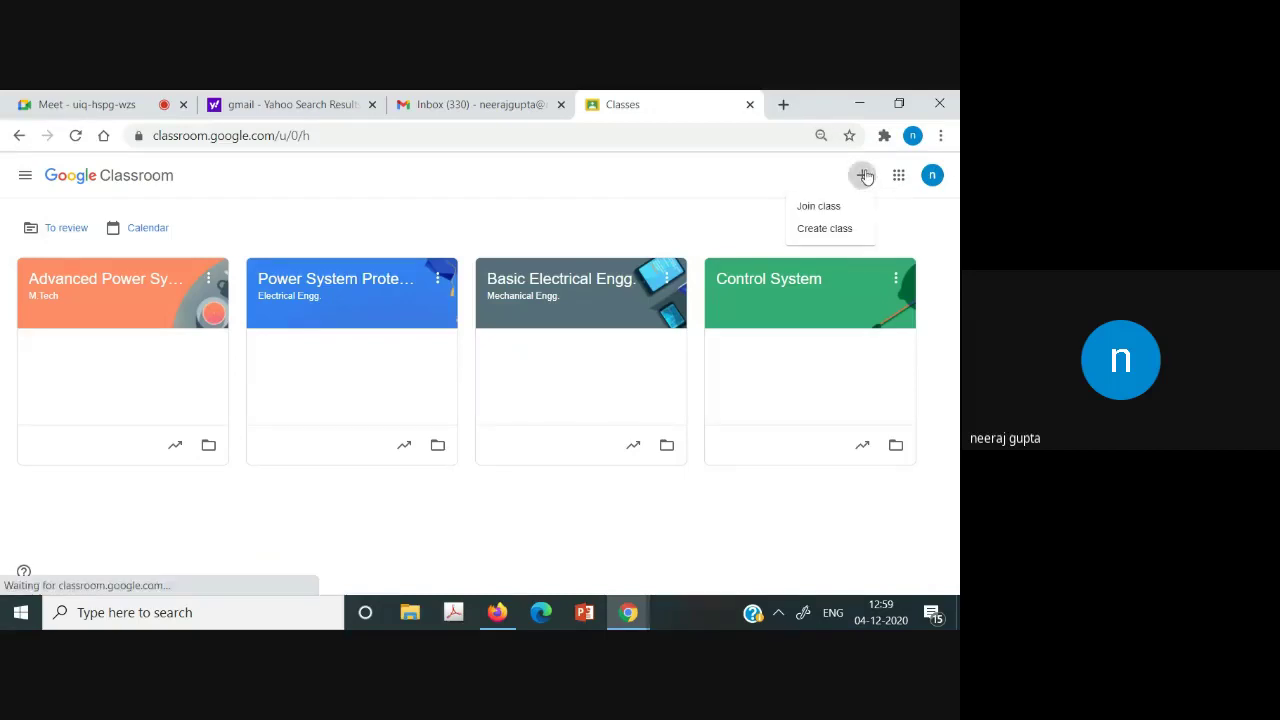
Create a new class named 'Demo BEE' and land on its Stream page.
{"action": "left_click", "coordinate": [826, 233]}
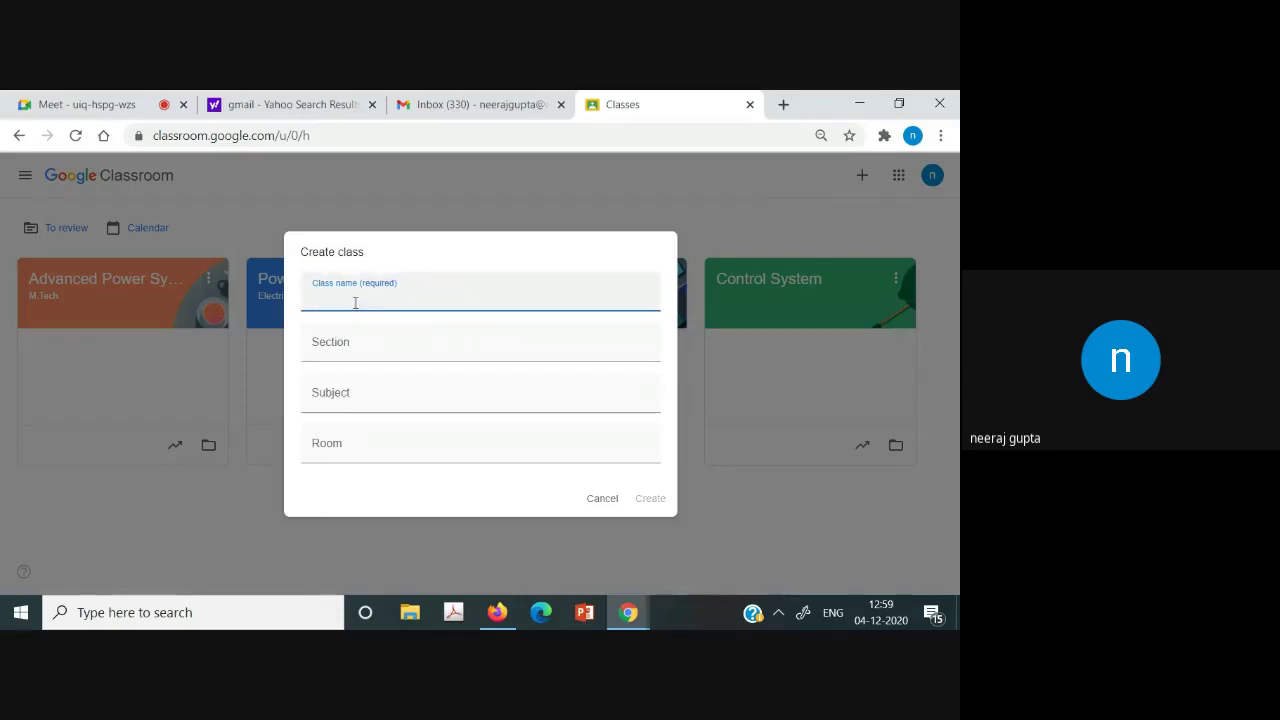
{"action": "type", "text": "M"}
{"action": "key", "text": "BackSpace"}
{"action": "type", "text": "M"}
{"action": "key", "text": "BackSpace"}
{"action": "type", "text": "M"}
{"action": "key", "text": "BackSpace"}
{"action": "type", "text": "Demo BEE"}
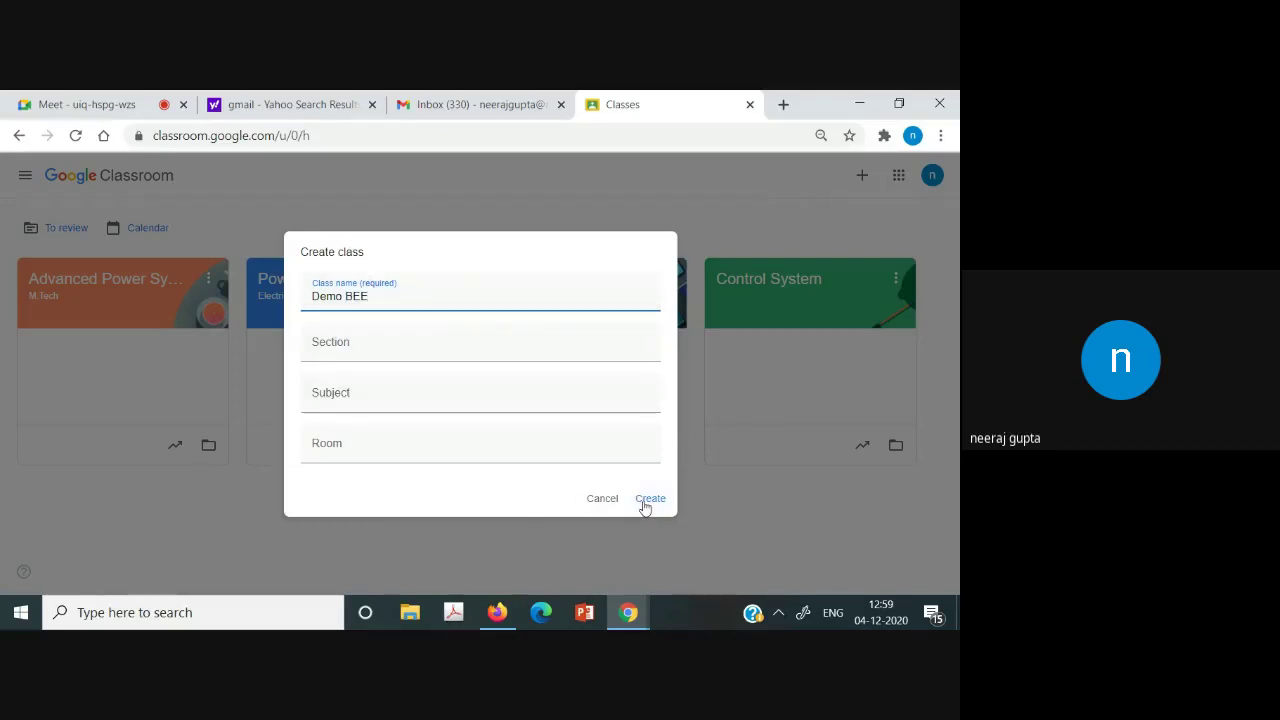
{"action": "left_click", "coordinate": [645, 502]}
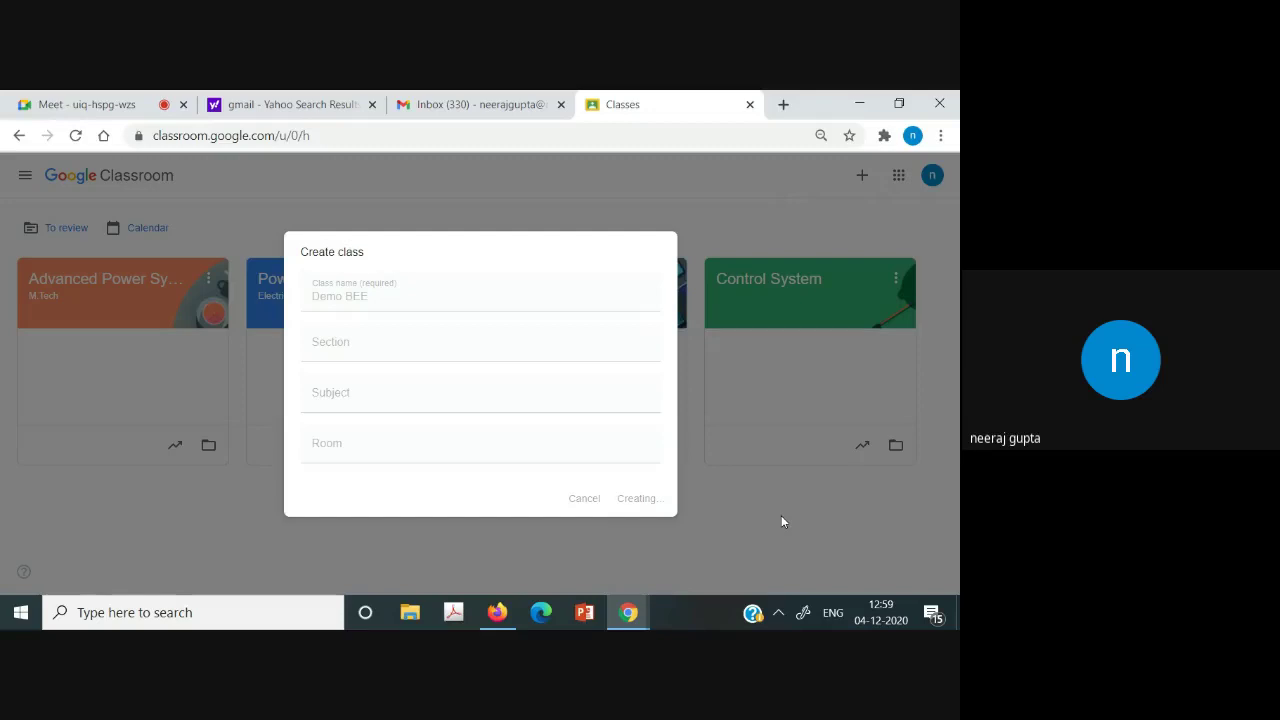
{"action": "left_click", "coordinate": [777, 612]}
{"action": "left_click", "coordinate": [708, 582]}
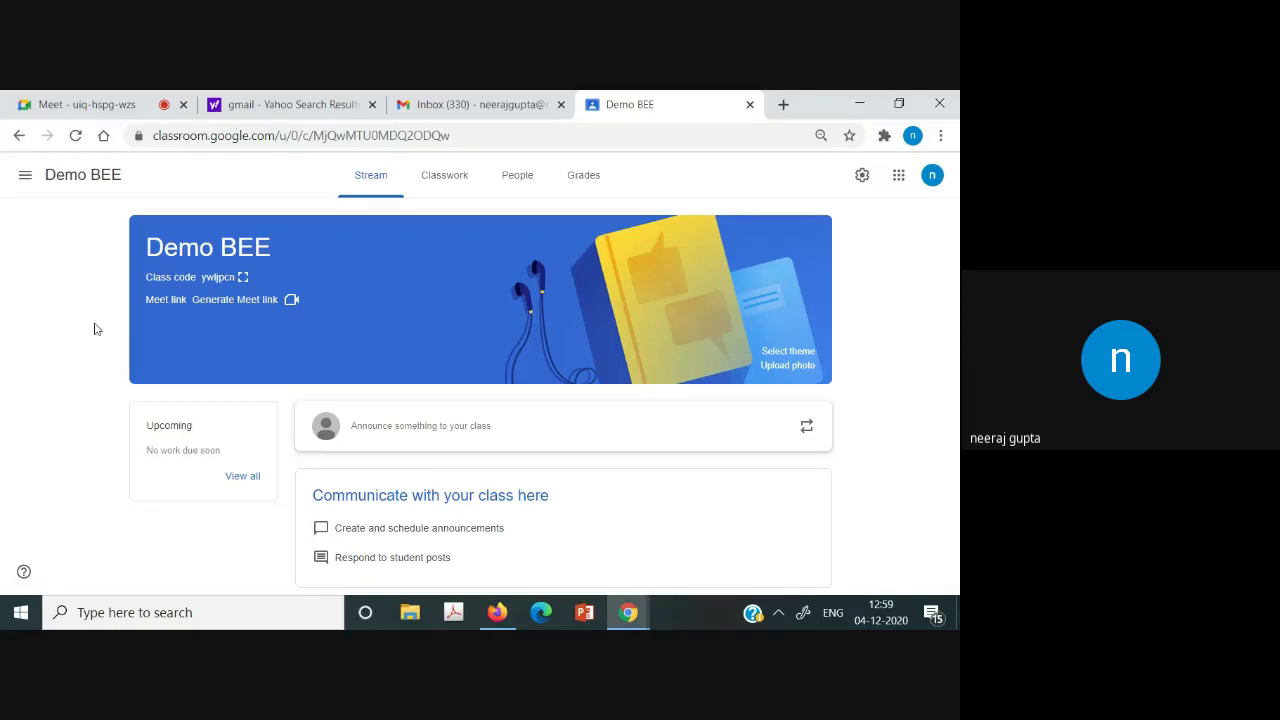
Go to the Demo BEE class's Classwork page.
{"action": "left_click", "coordinate": [25, 176]}
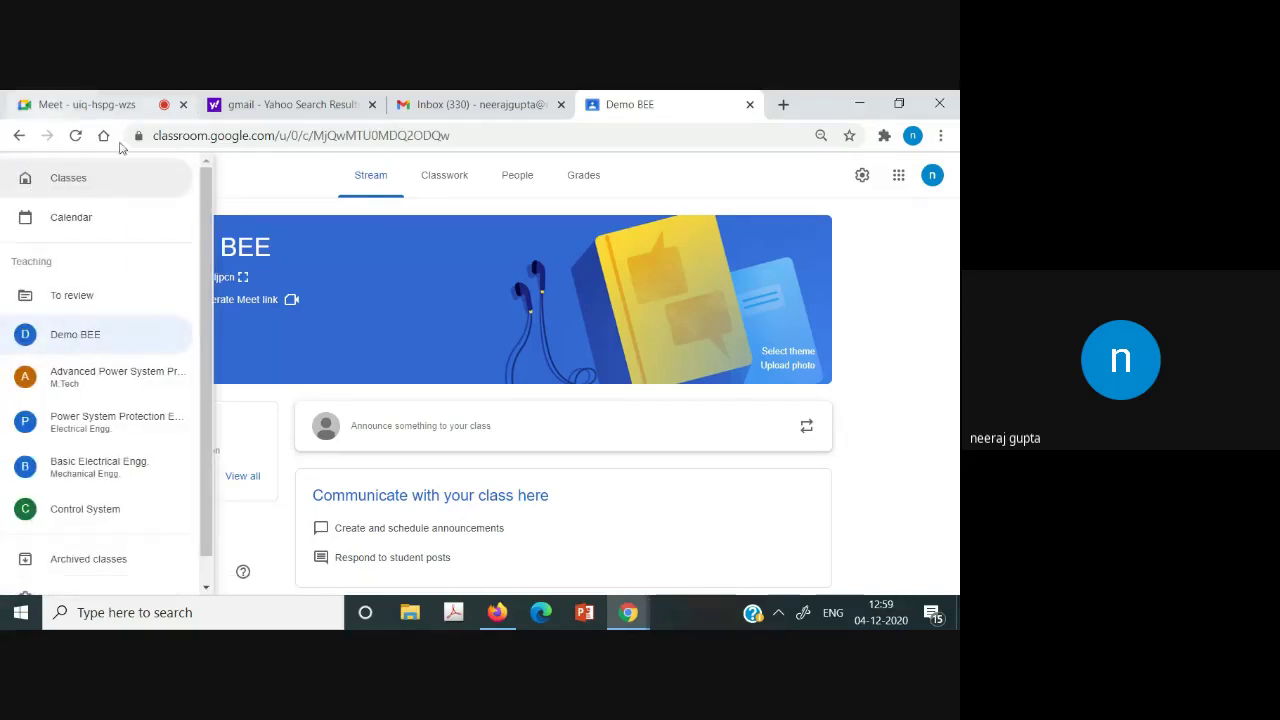
{"action": "left_click", "coordinate": [277, 205]}
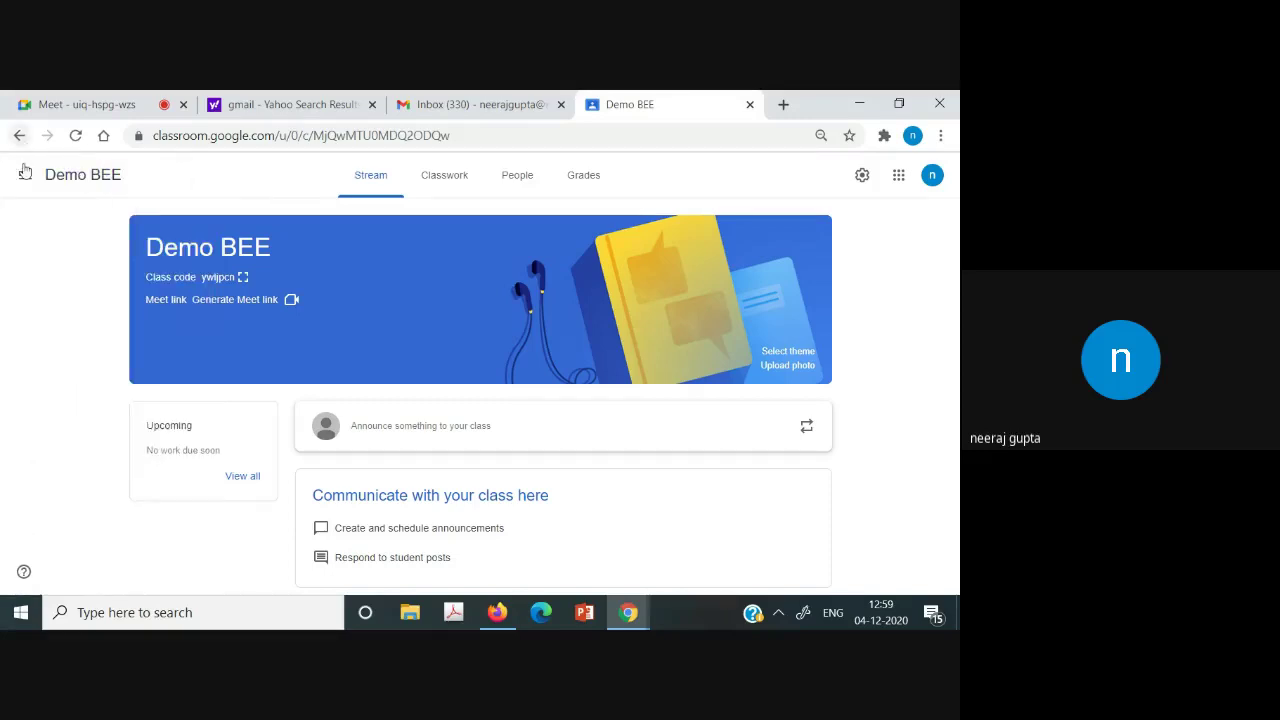
{"action": "left_click", "coordinate": [27, 182]}
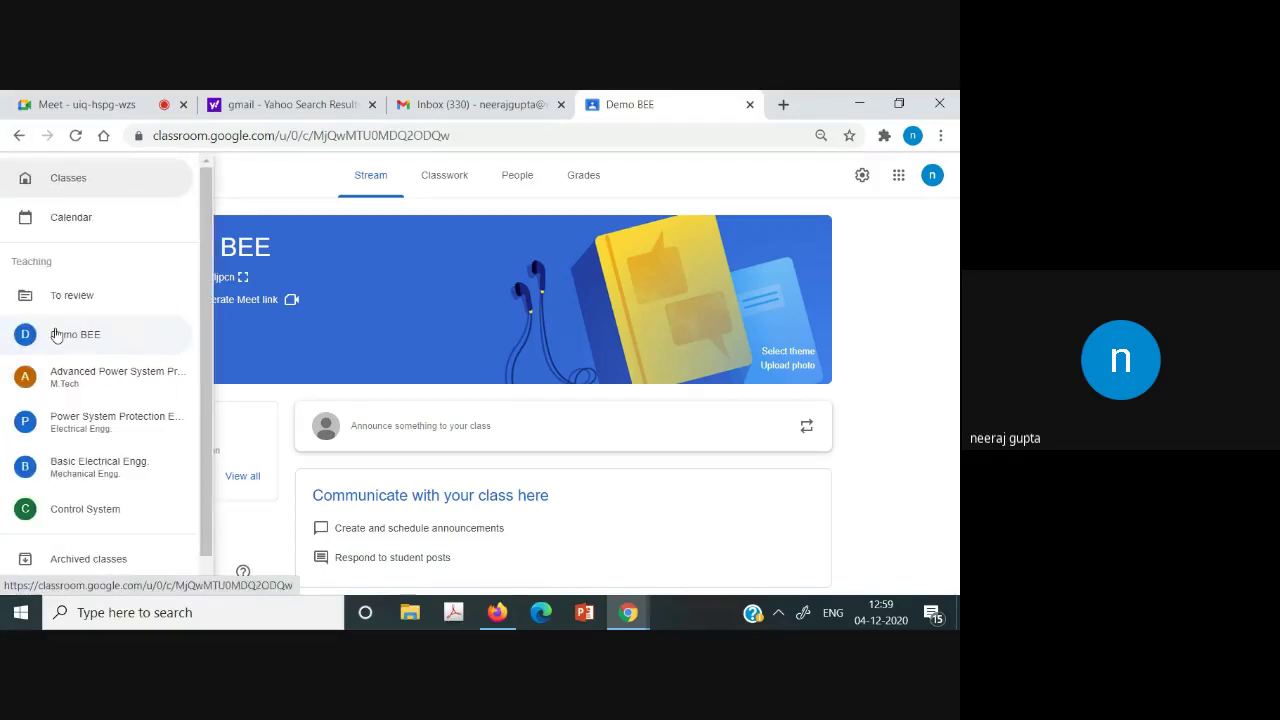
{"action": "left_click", "coordinate": [249, 189]}
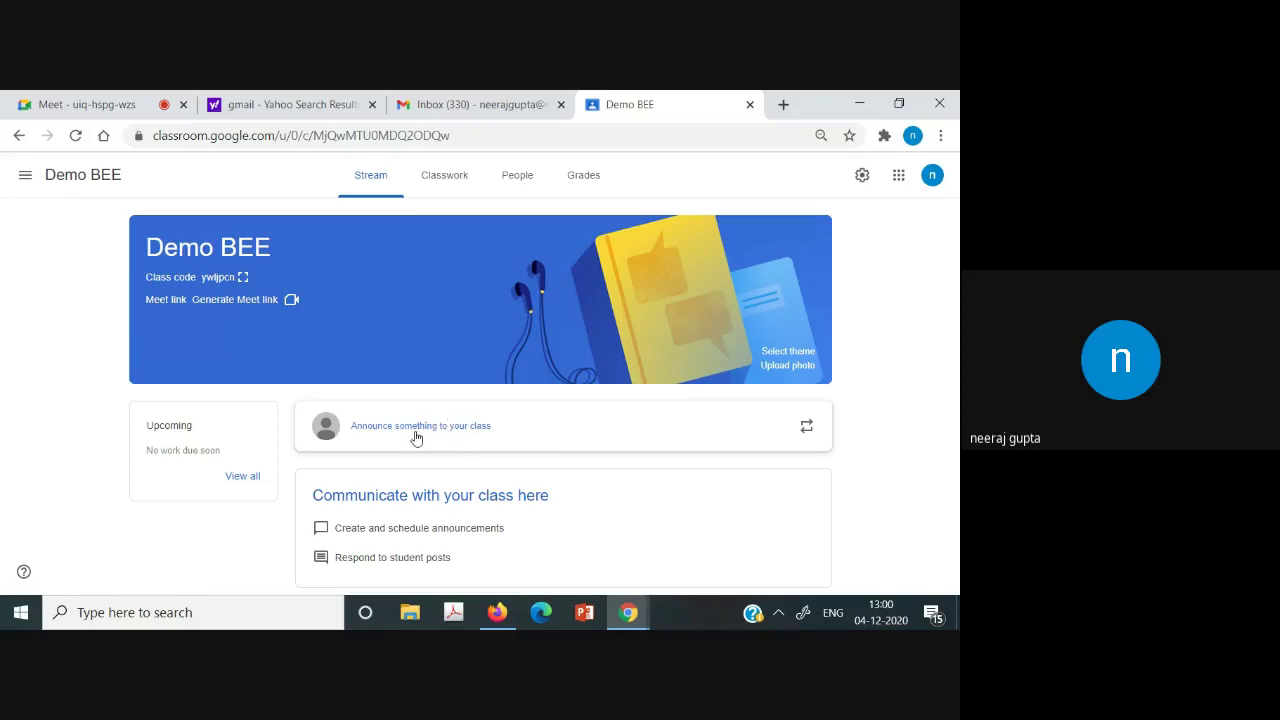
{"action": "left_click", "coordinate": [450, 181]}
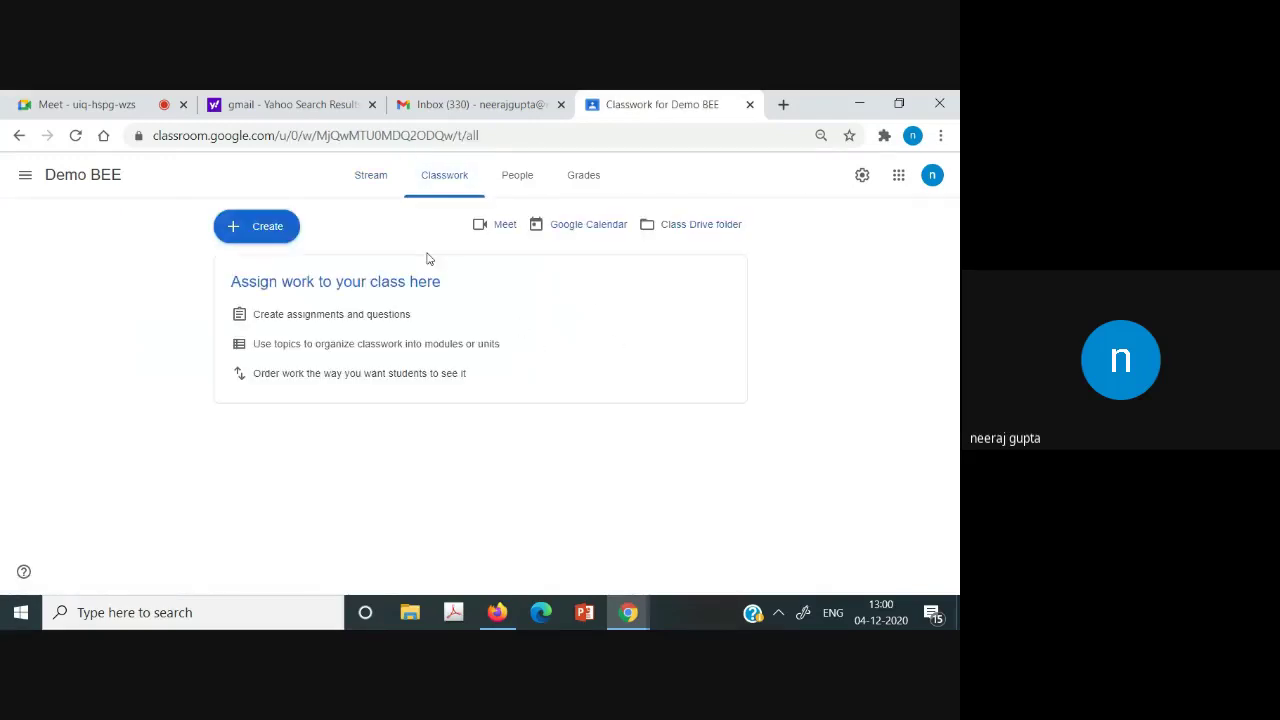
Add a topic named 'Introduction' to the Classwork page.
{"action": "left_click", "coordinate": [245, 225]}
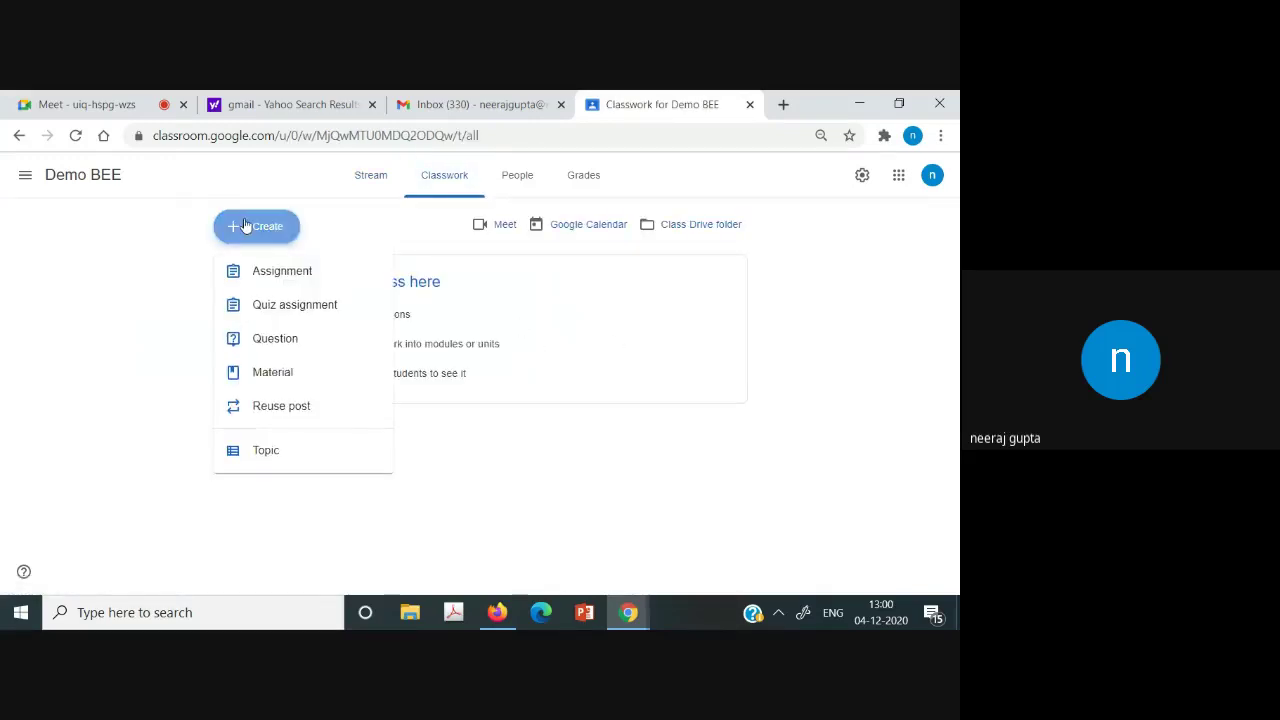
{"action": "left_click", "coordinate": [262, 452]}
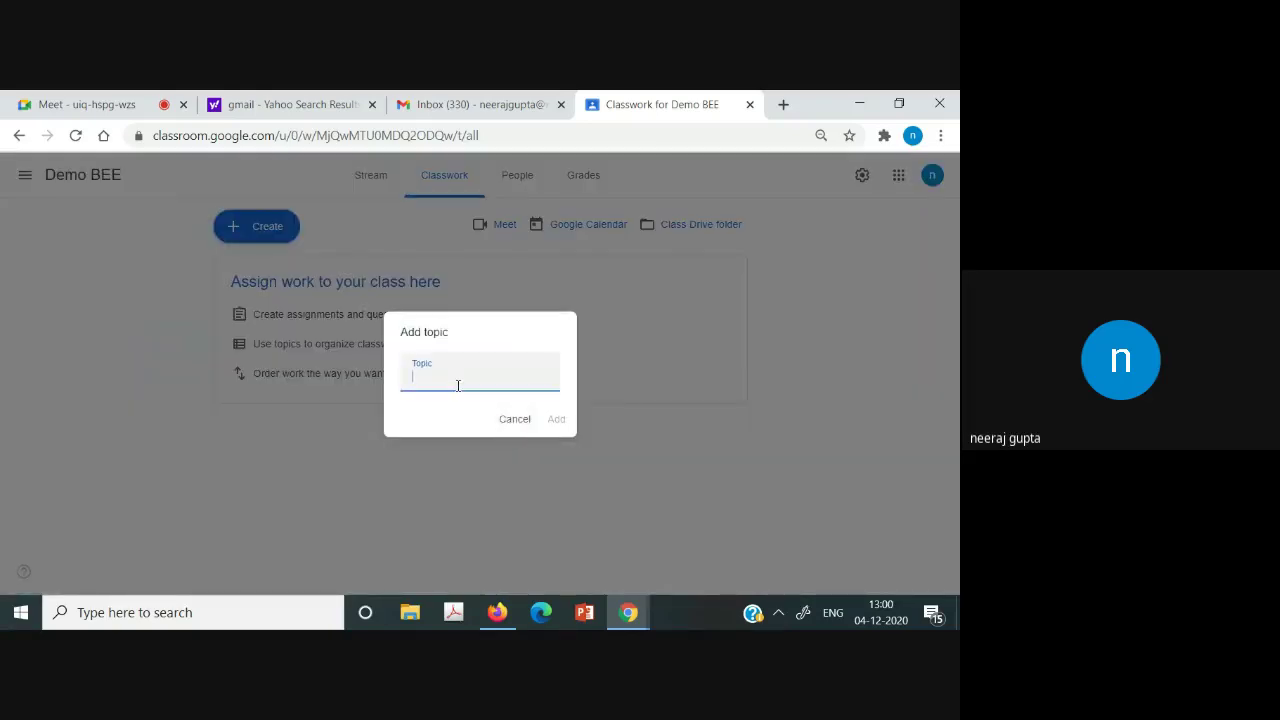
{"action": "type", "text": "Introductionbn"}
{"action": "key", "text": "BackSpace"}
{"action": "key", "text": "BackSpace"}
{"action": "left_click", "coordinate": [557, 428]}
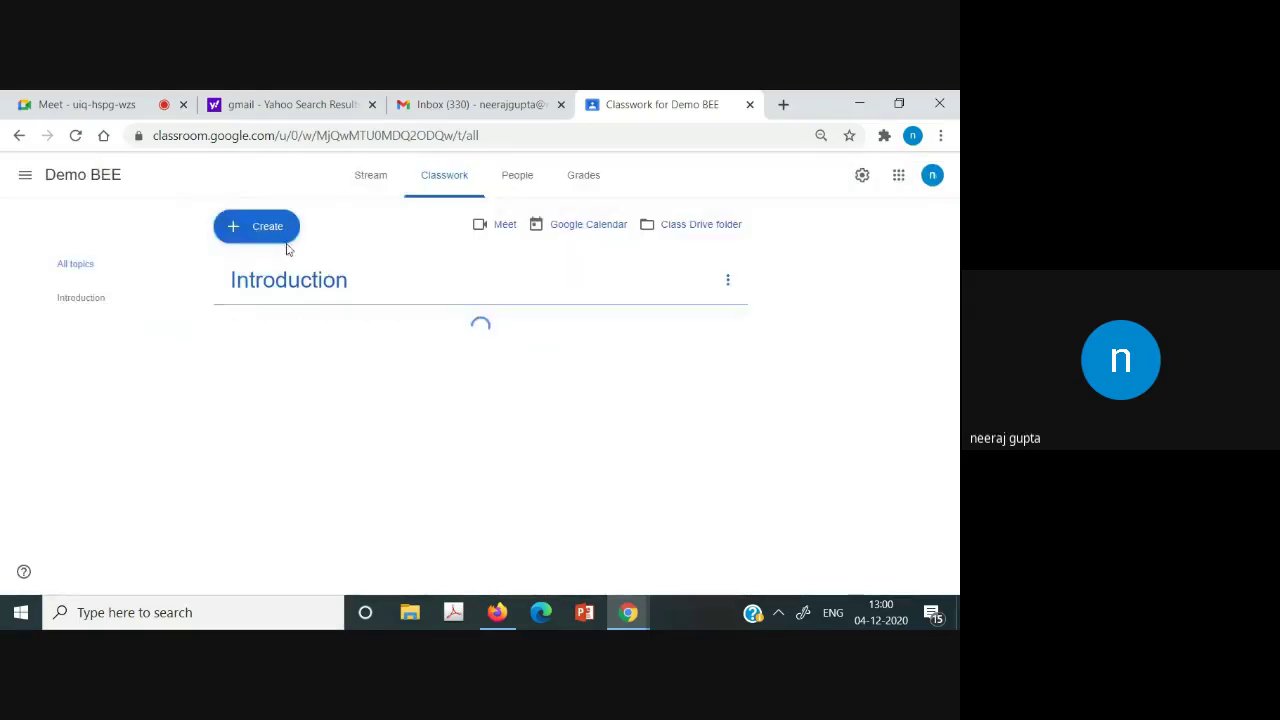
Add a second topic named 'Chapter 2'.
{"action": "left_click", "coordinate": [248, 232]}
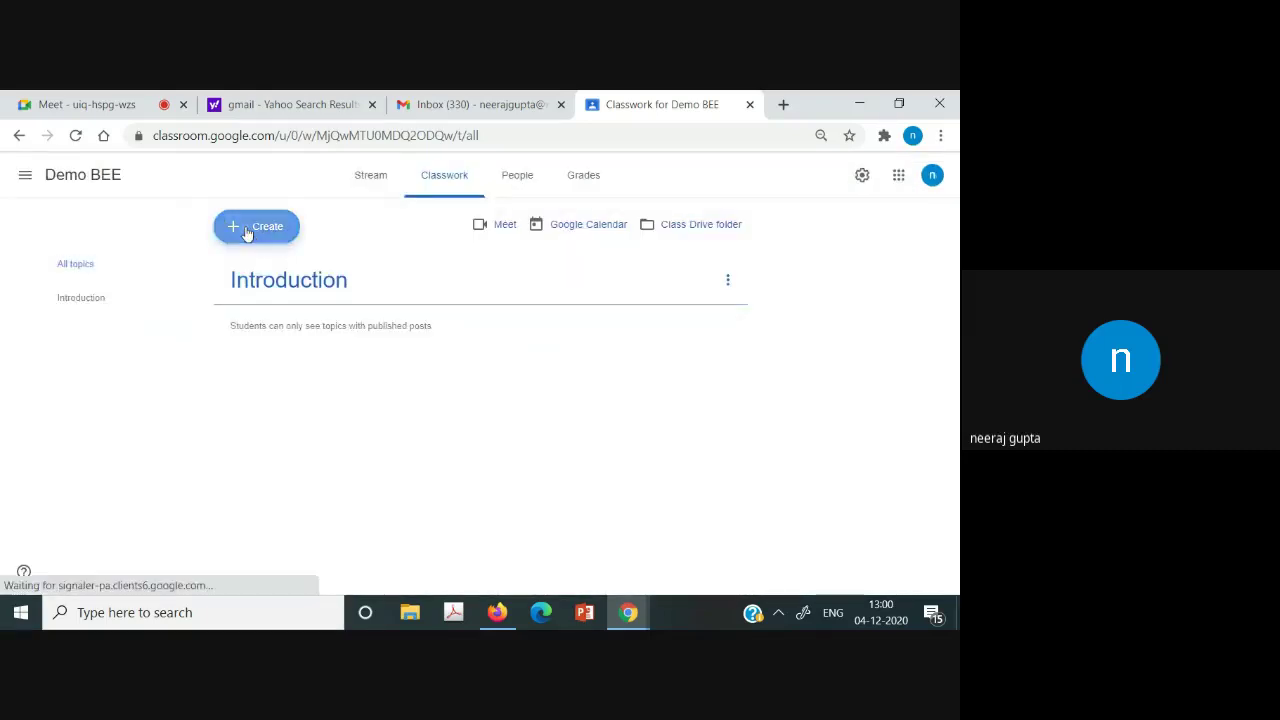
{"action": "left_click", "coordinate": [266, 451]}
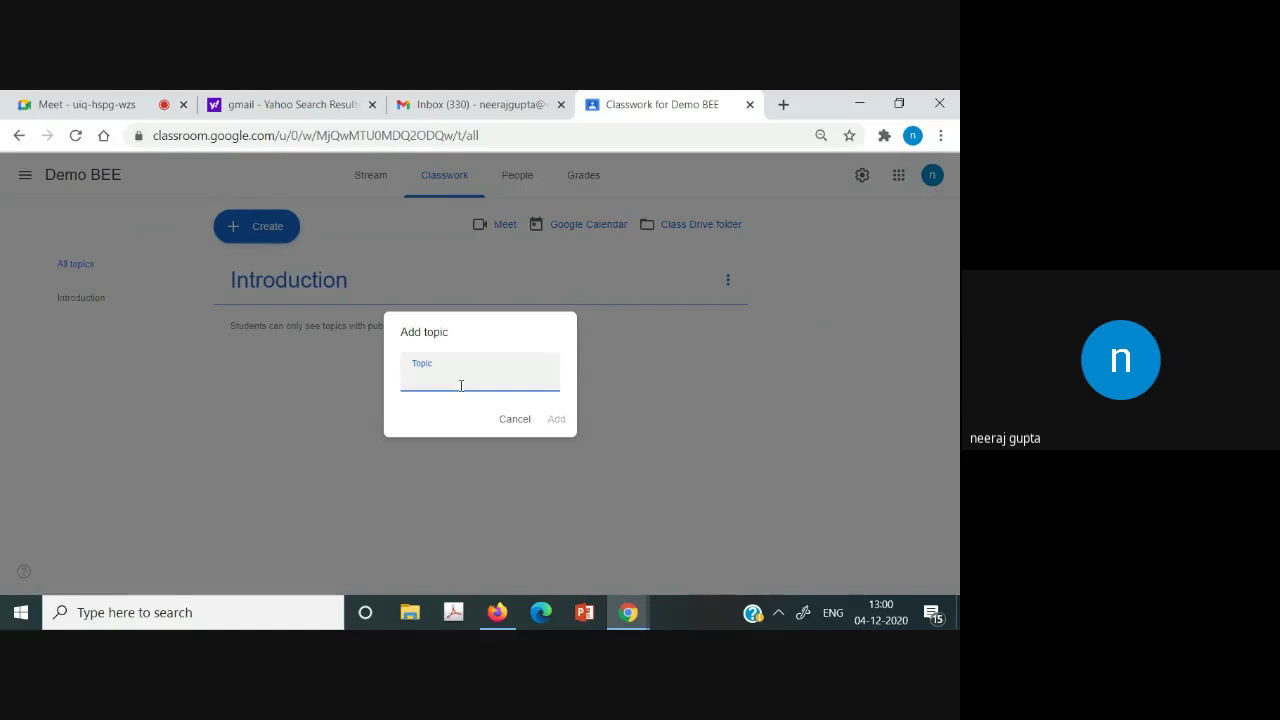
{"action": "type", "text": "Chapter 2"}
{"action": "left_click", "coordinate": [558, 421]}
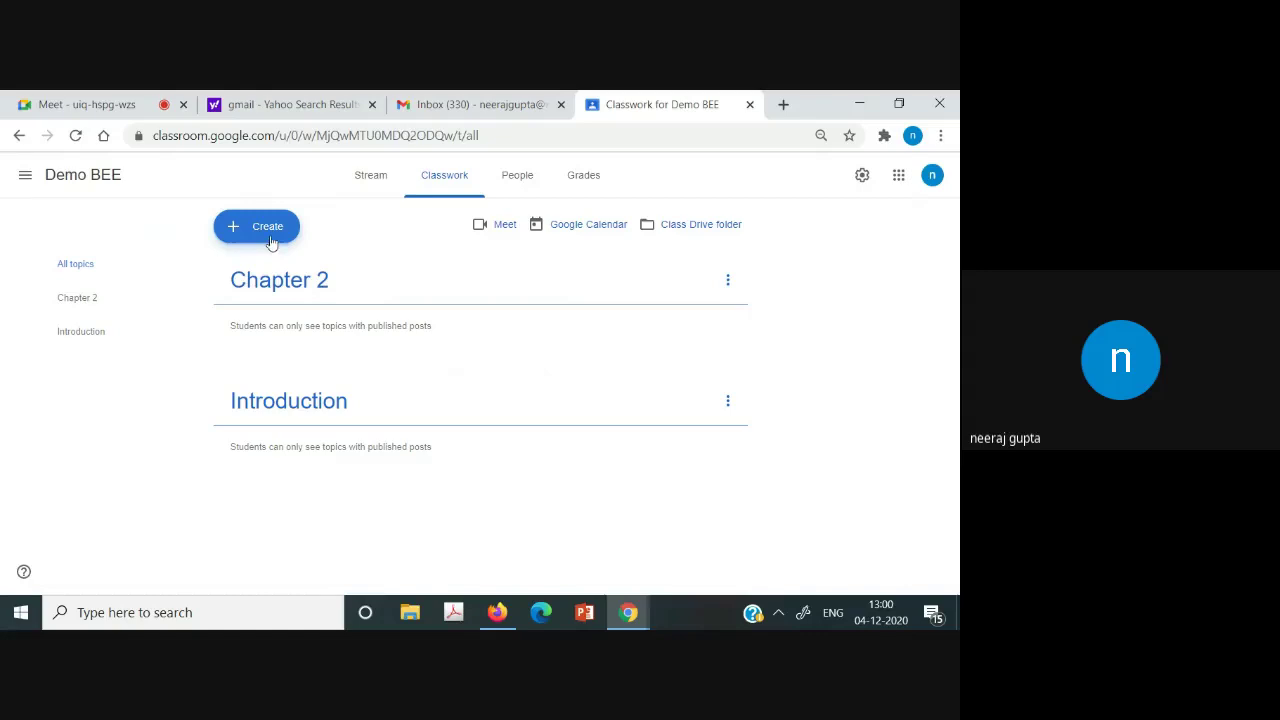
{"action": "left_click", "coordinate": [270, 246]}
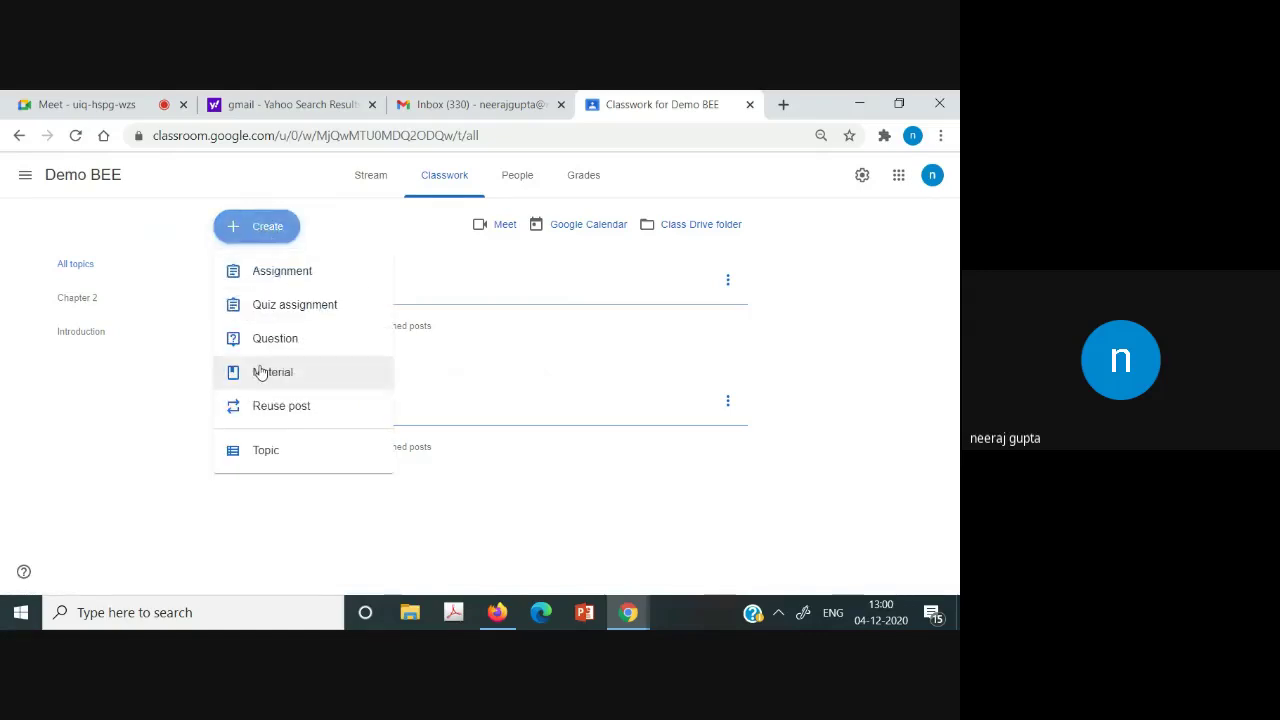
Draft a material titled 'Introduction' and assign it the Introduction topic.
{"action": "left_click", "coordinate": [260, 372]}
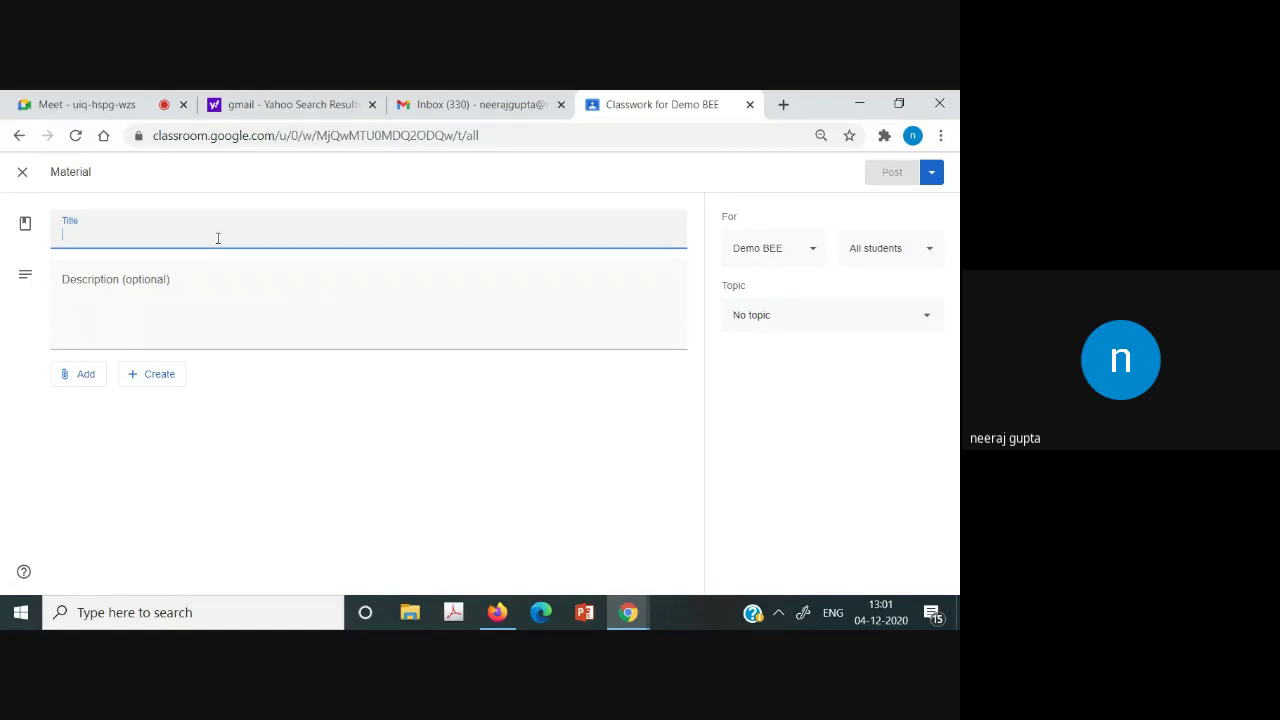
{"action": "type", "text": "Int"}
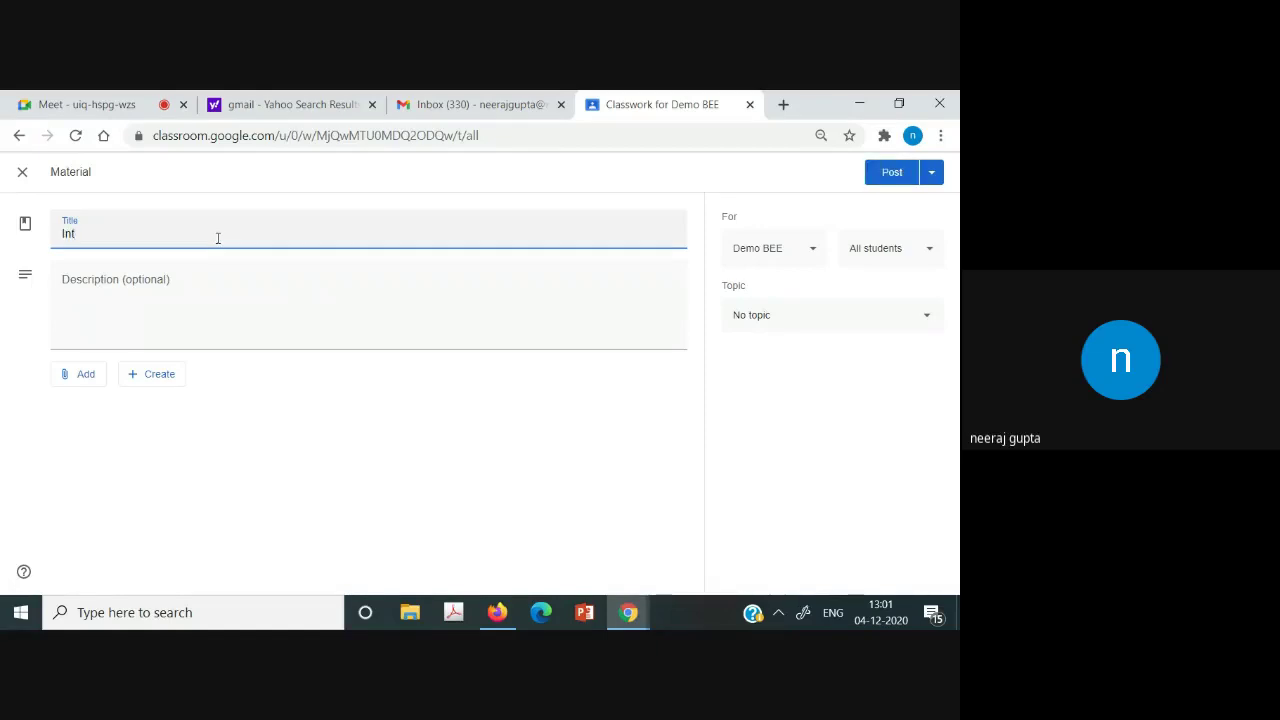
{"action": "type", "text": "rod"}
{"action": "type", "text": "ion"}
{"action": "key", "text": "BackSpace"}
{"action": "key", "text": "BackSpace"}
{"action": "key", "text": "BackSpace"}
{"action": "type", "text": "d"}
{"action": "left_click", "coordinate": [212, 326]}
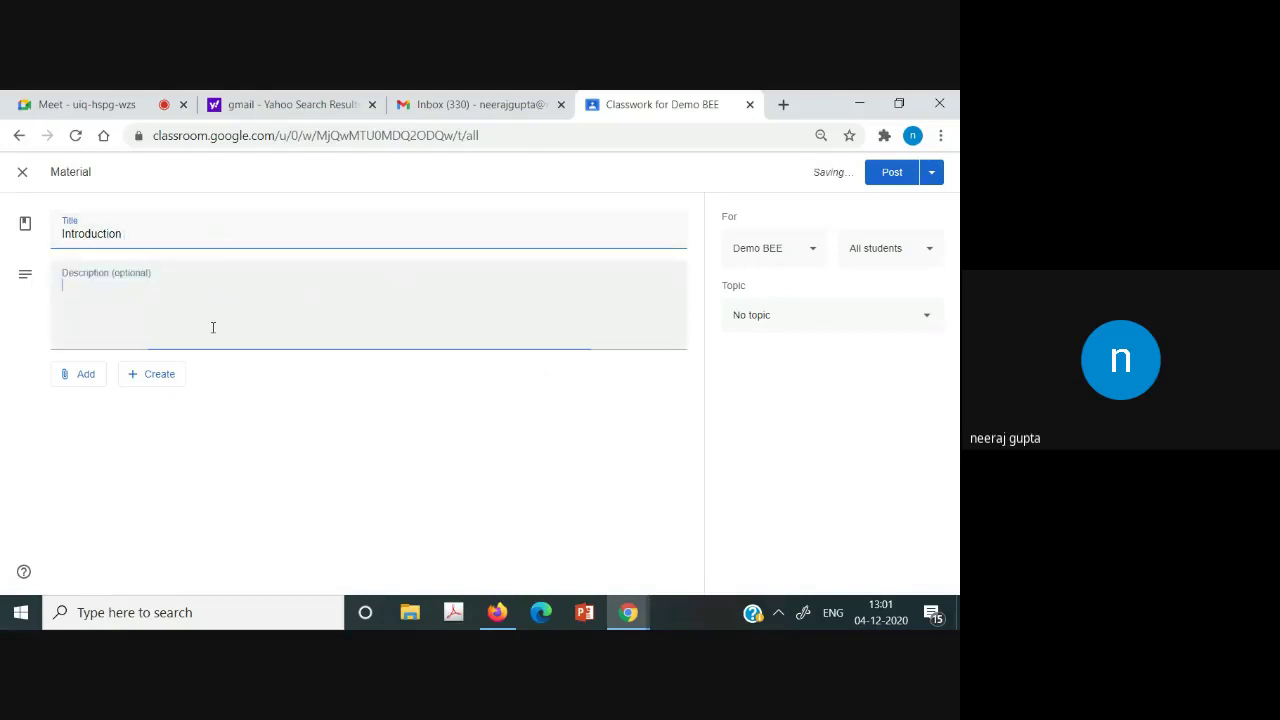
{"action": "left_click", "coordinate": [854, 319]}
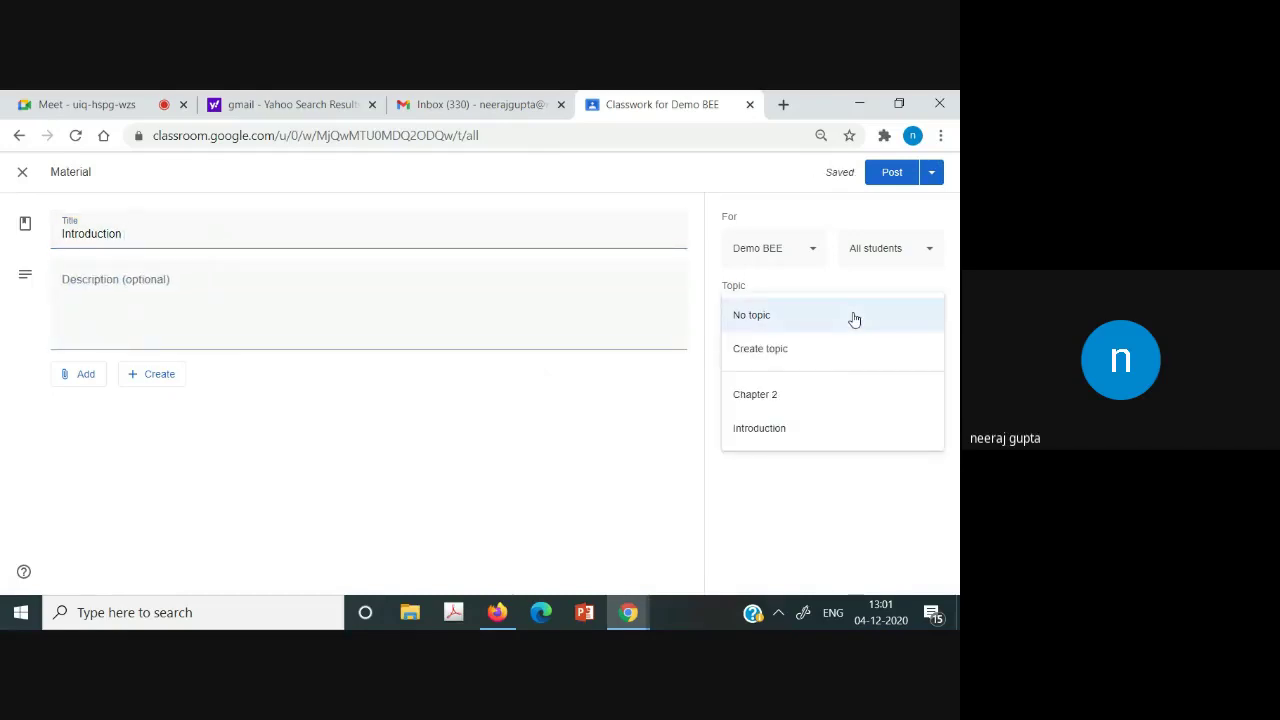
{"action": "left_click", "coordinate": [798, 446]}
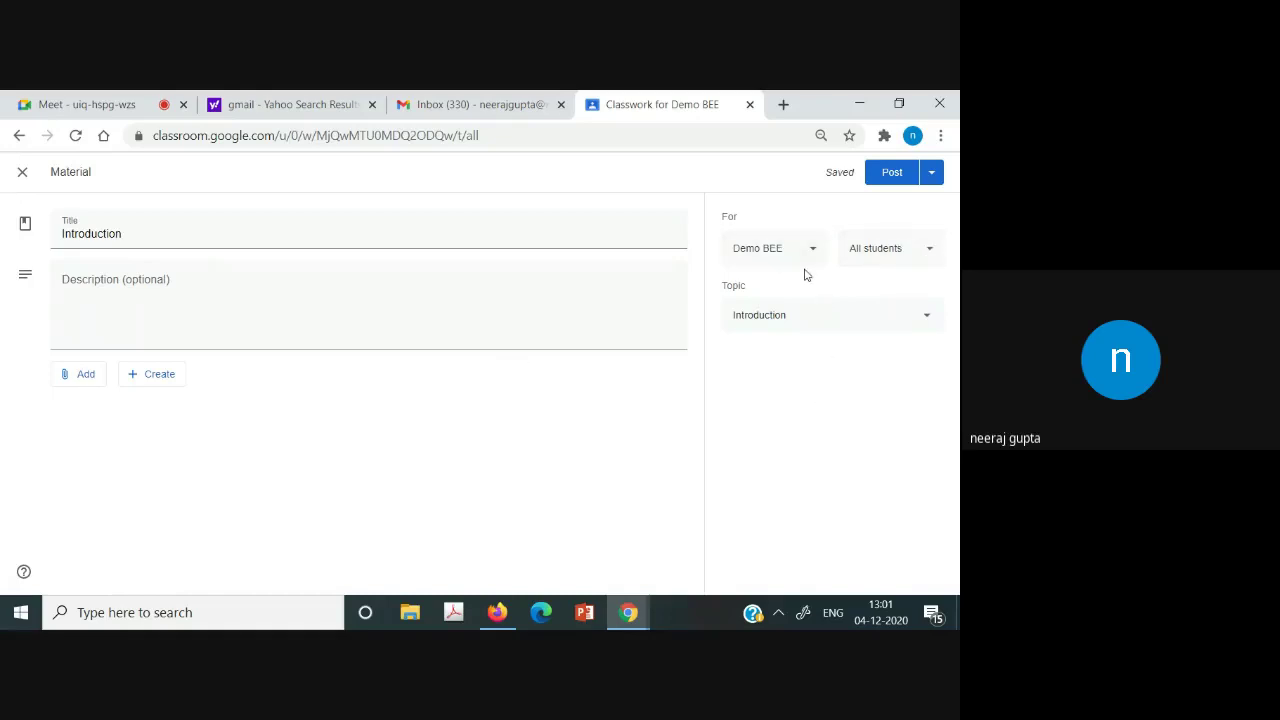
{"action": "left_click", "coordinate": [203, 323]}
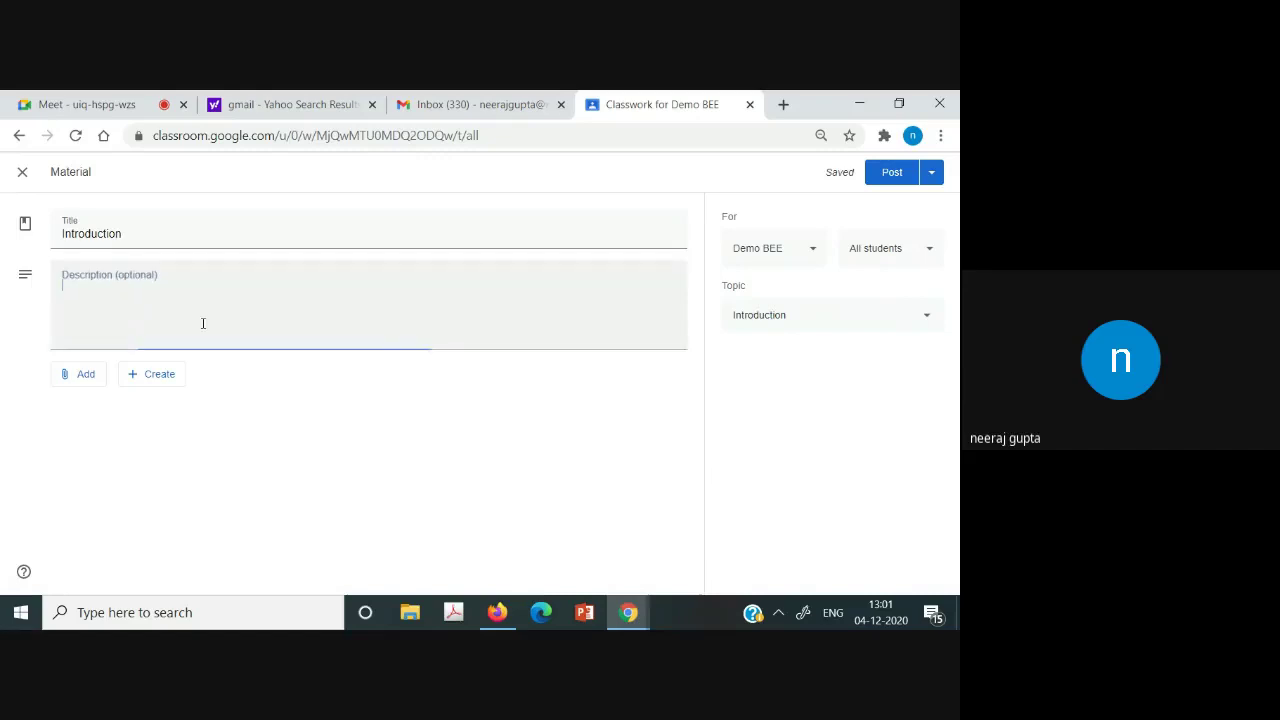
Open the YouTube attachment window and close it without adding a video.
{"action": "left_click", "coordinate": [85, 378]}
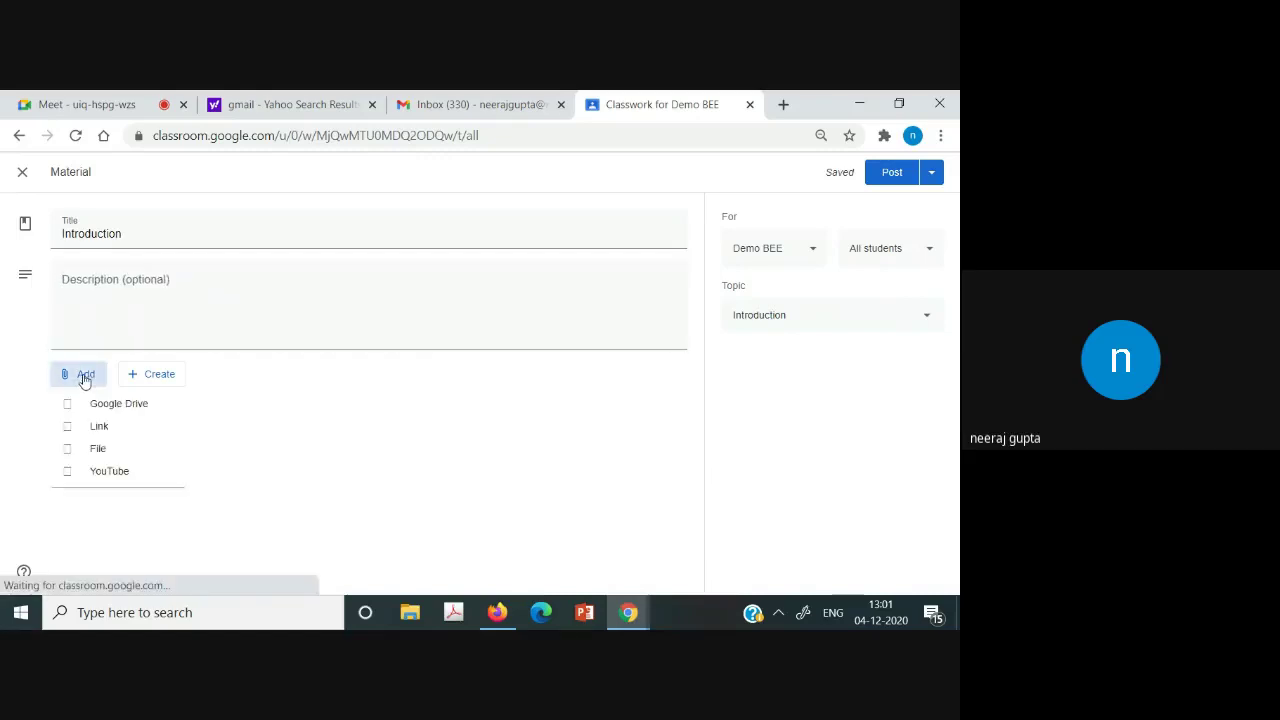
{"action": "left_click", "coordinate": [107, 476]}
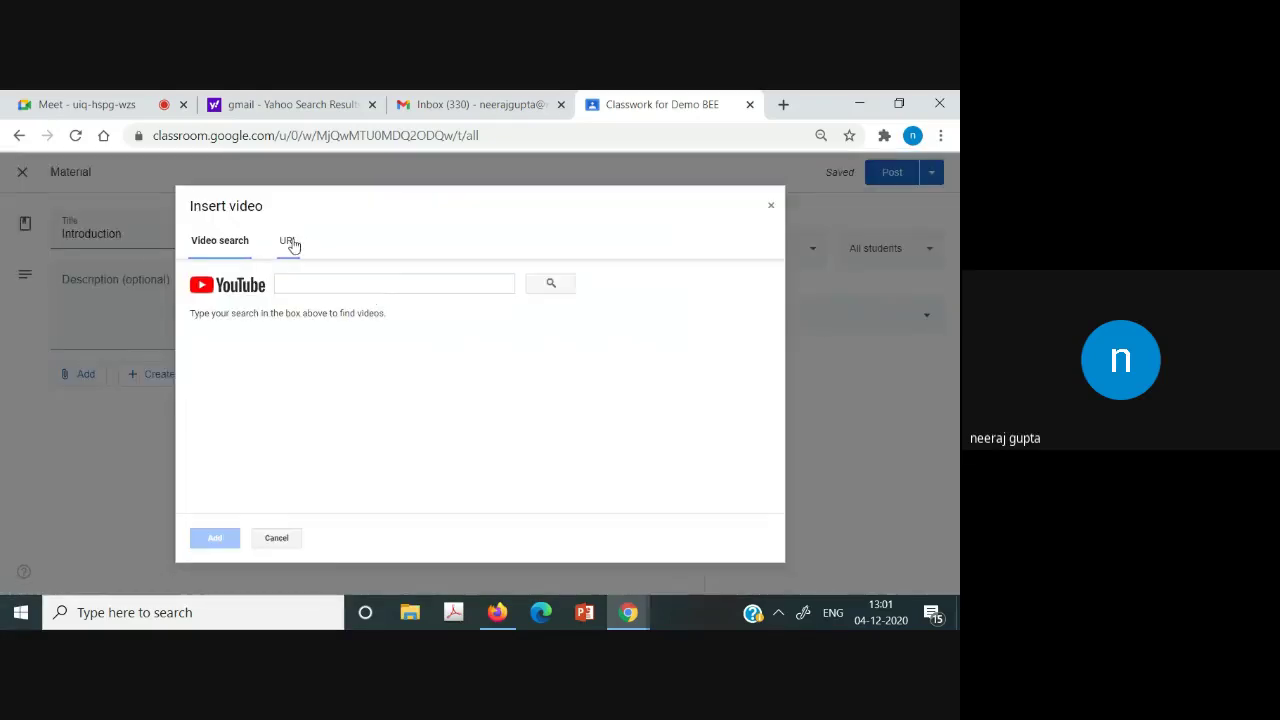
{"action": "left_click", "coordinate": [288, 243]}
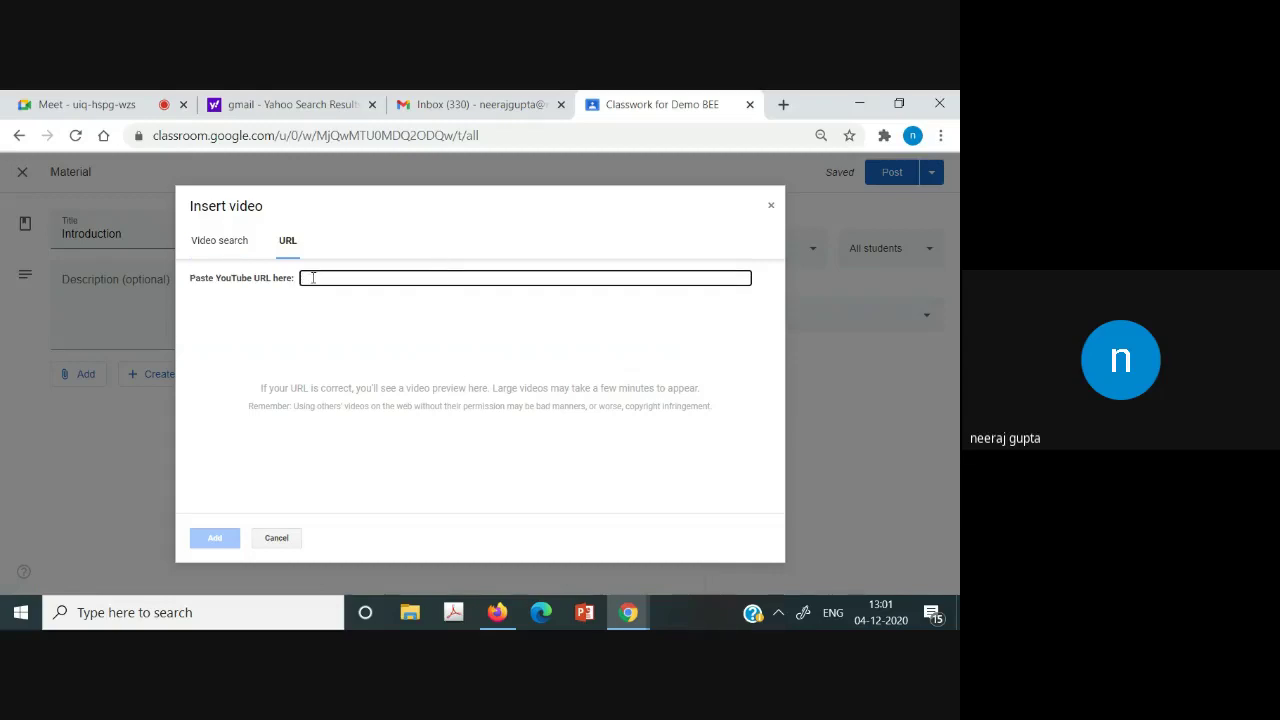
{"action": "left_click", "coordinate": [233, 258]}
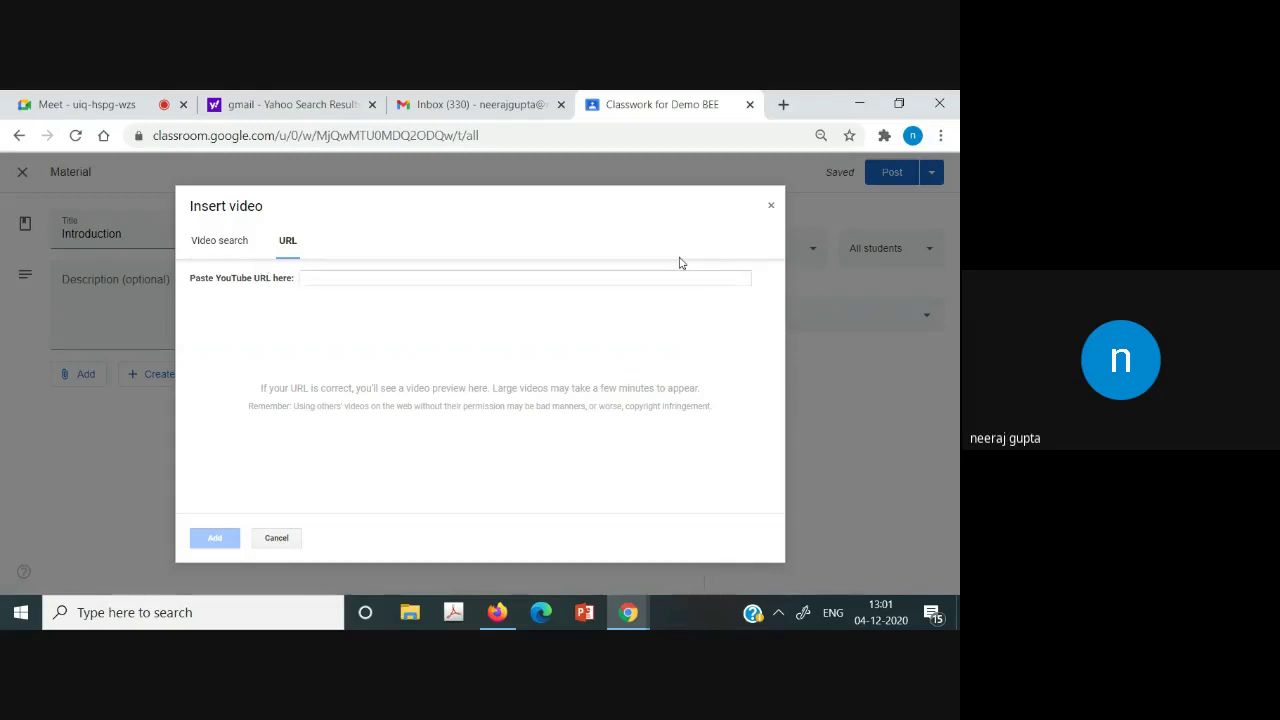
{"action": "left_click", "coordinate": [222, 251]}
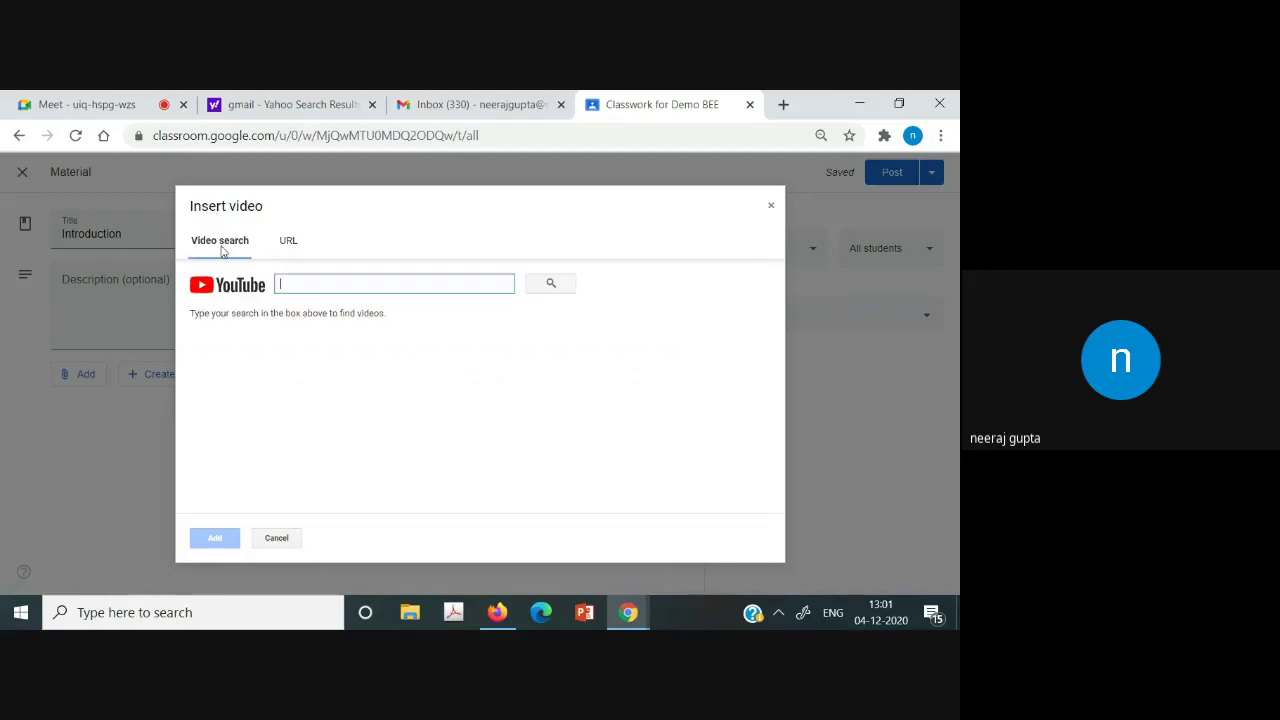
{"action": "left_click", "coordinate": [292, 242]}
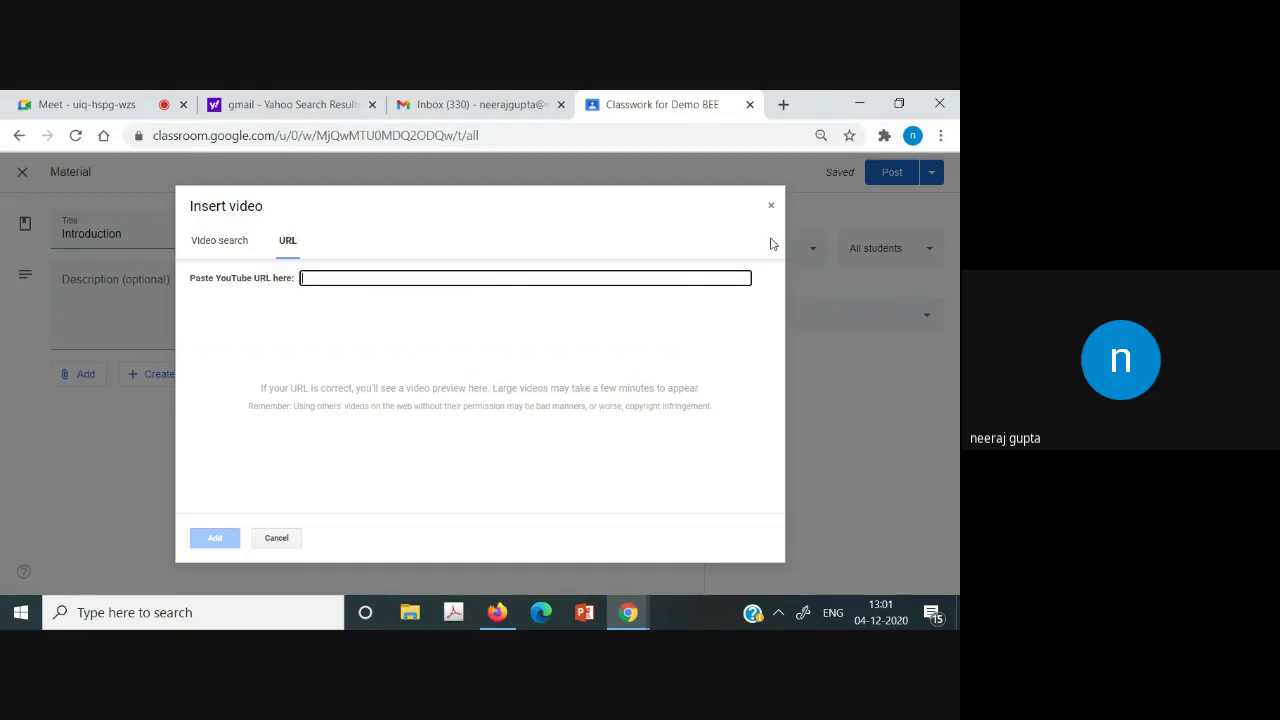
{"action": "left_click", "coordinate": [770, 205]}
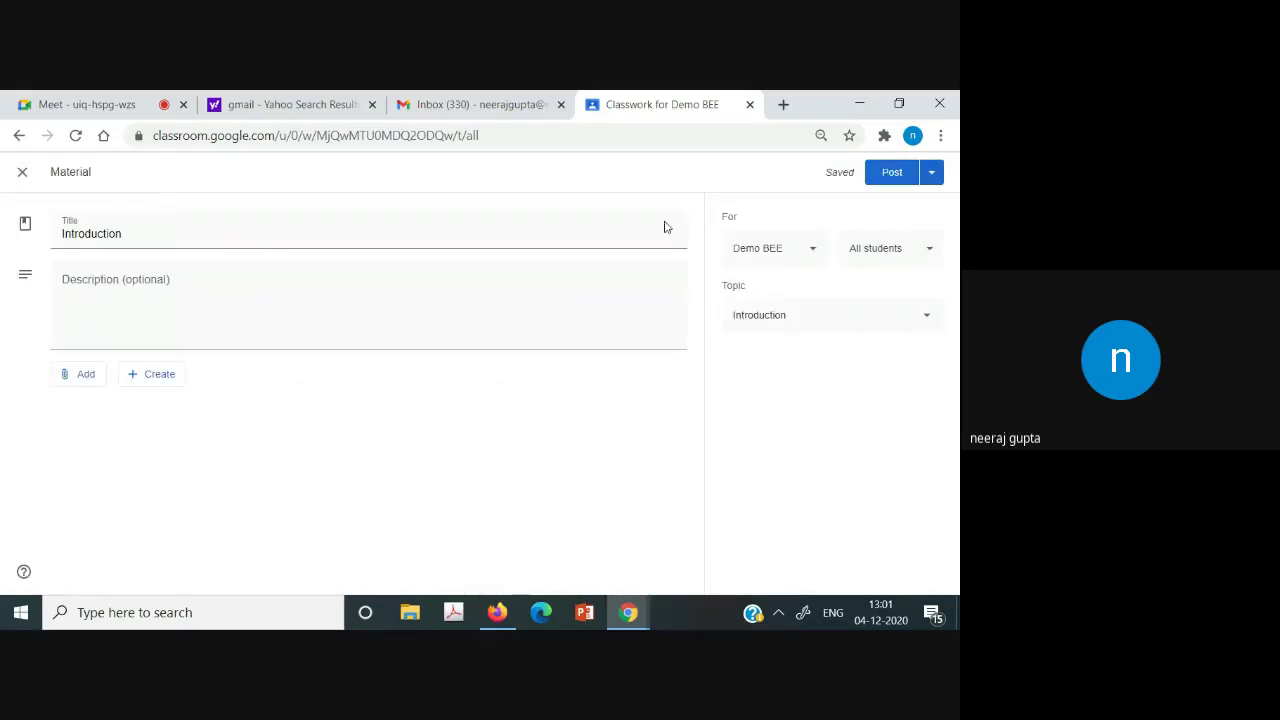
Close the file attachment window without attaching anything, then post the Introduction material.
{"action": "left_click", "coordinate": [84, 374]}
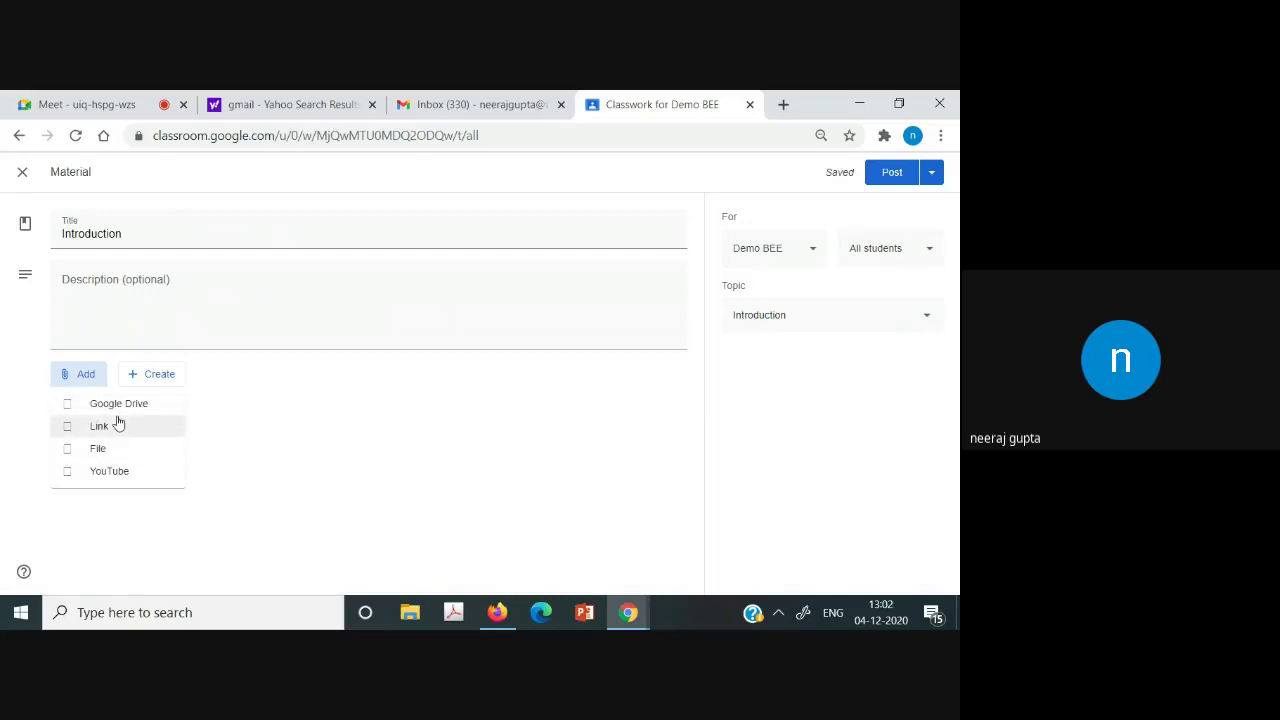
{"action": "left_click", "coordinate": [340, 472]}
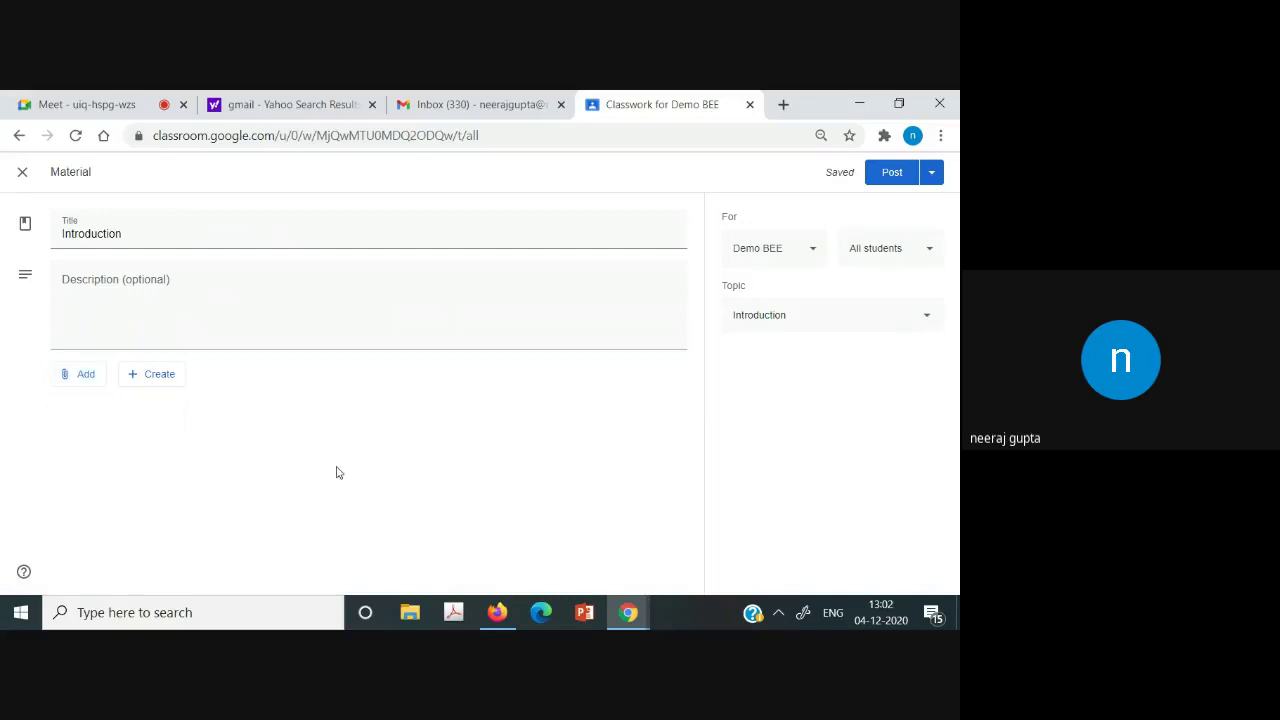
{"action": "left_click", "coordinate": [86, 378]}
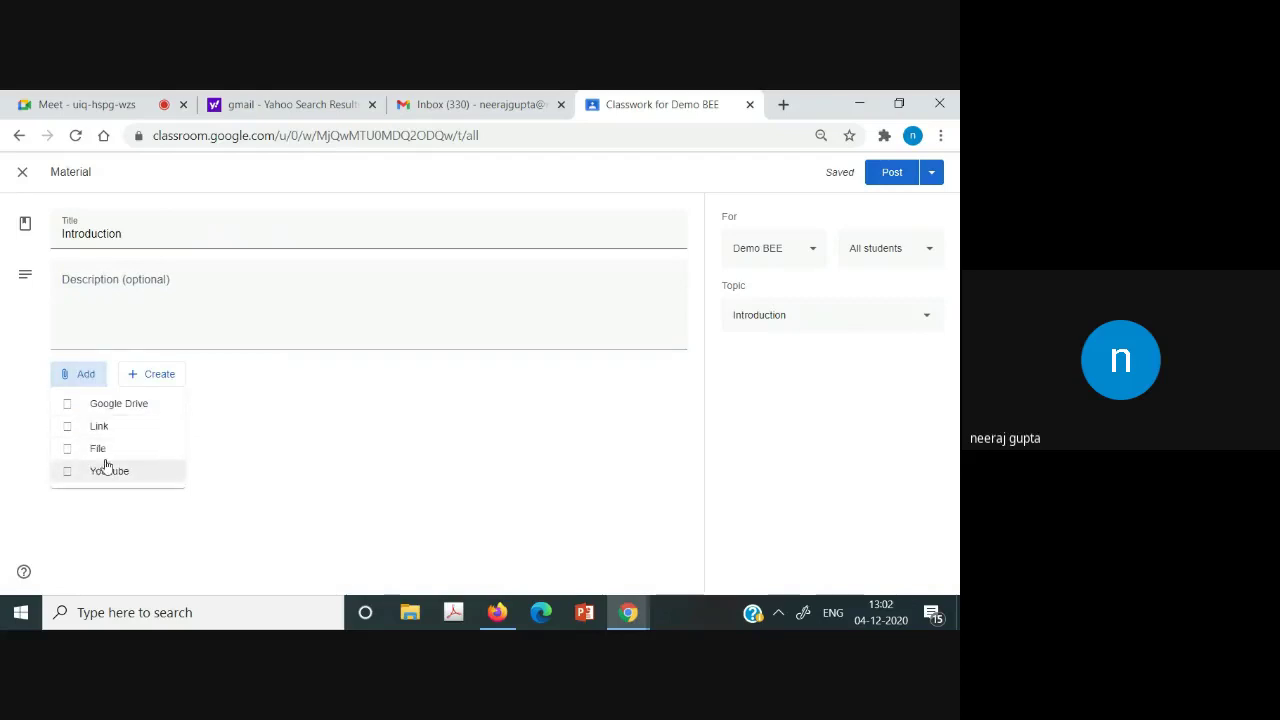
{"action": "left_click", "coordinate": [100, 450]}
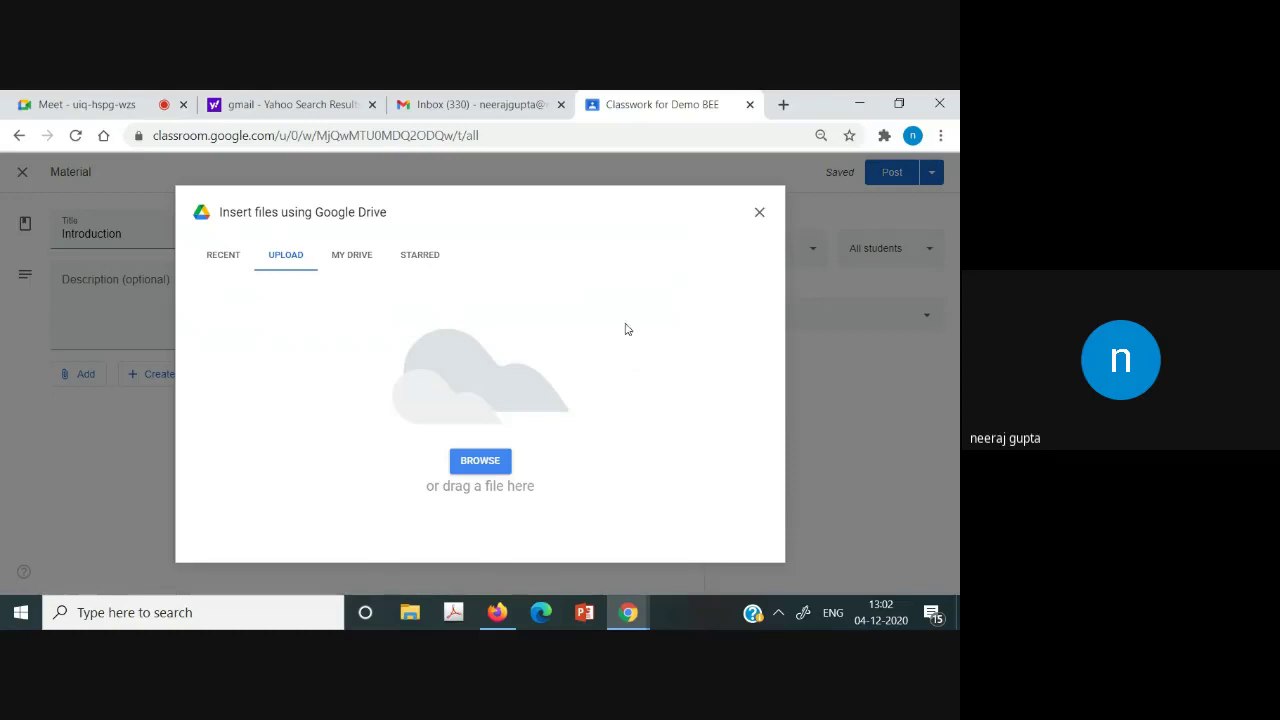
{"action": "left_click", "coordinate": [758, 213]}
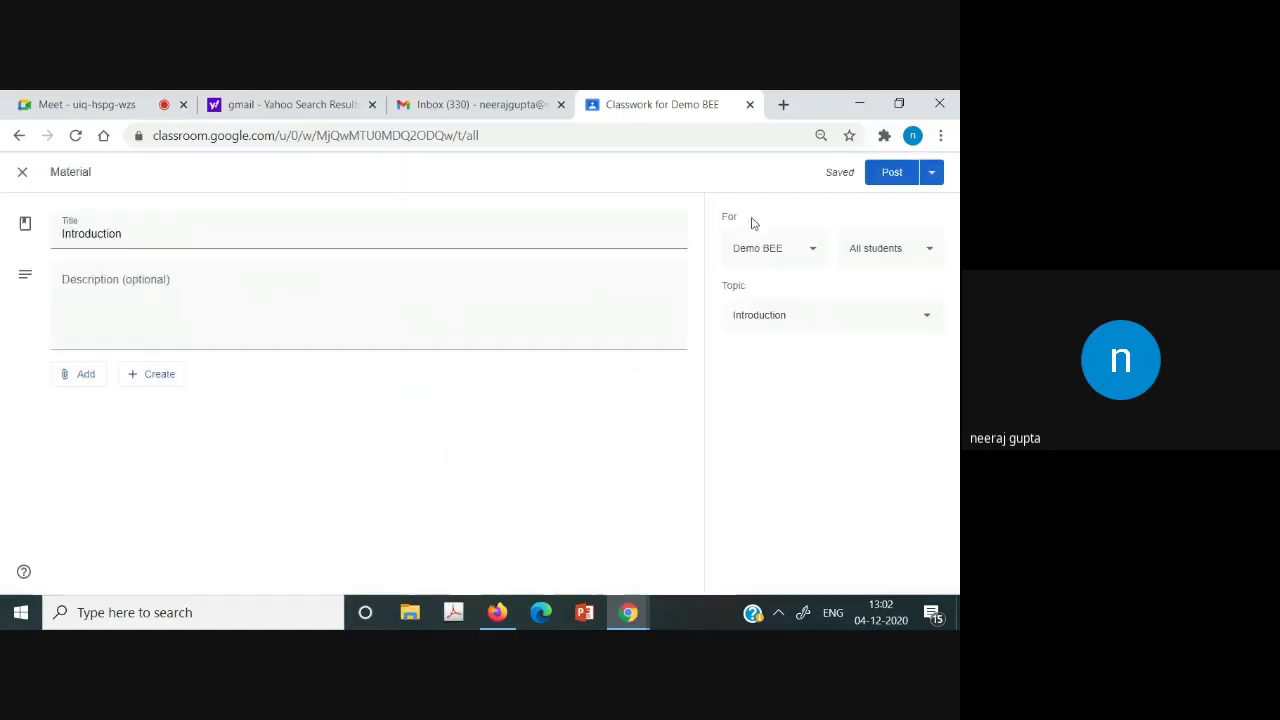
{"action": "left_click", "coordinate": [895, 175]}
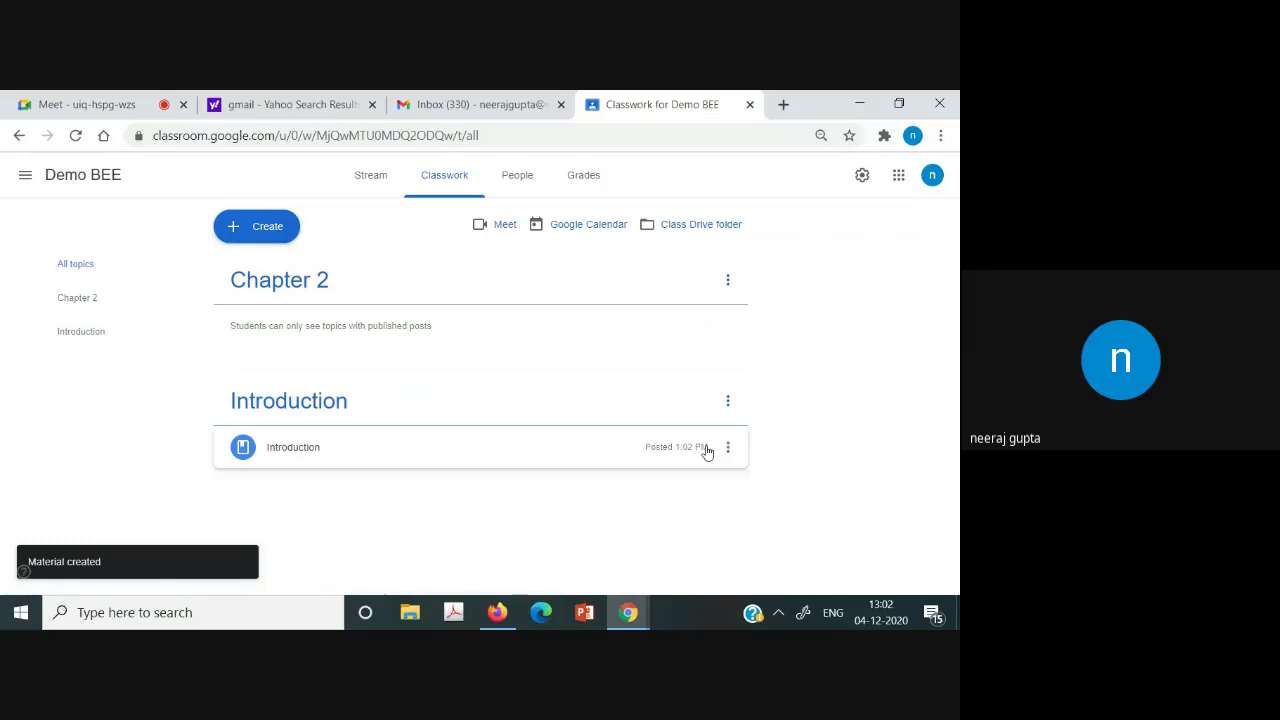
Reopen the Introduction post's editor, close it unchanged, and go to the People page.
{"action": "left_click", "coordinate": [729, 449]}
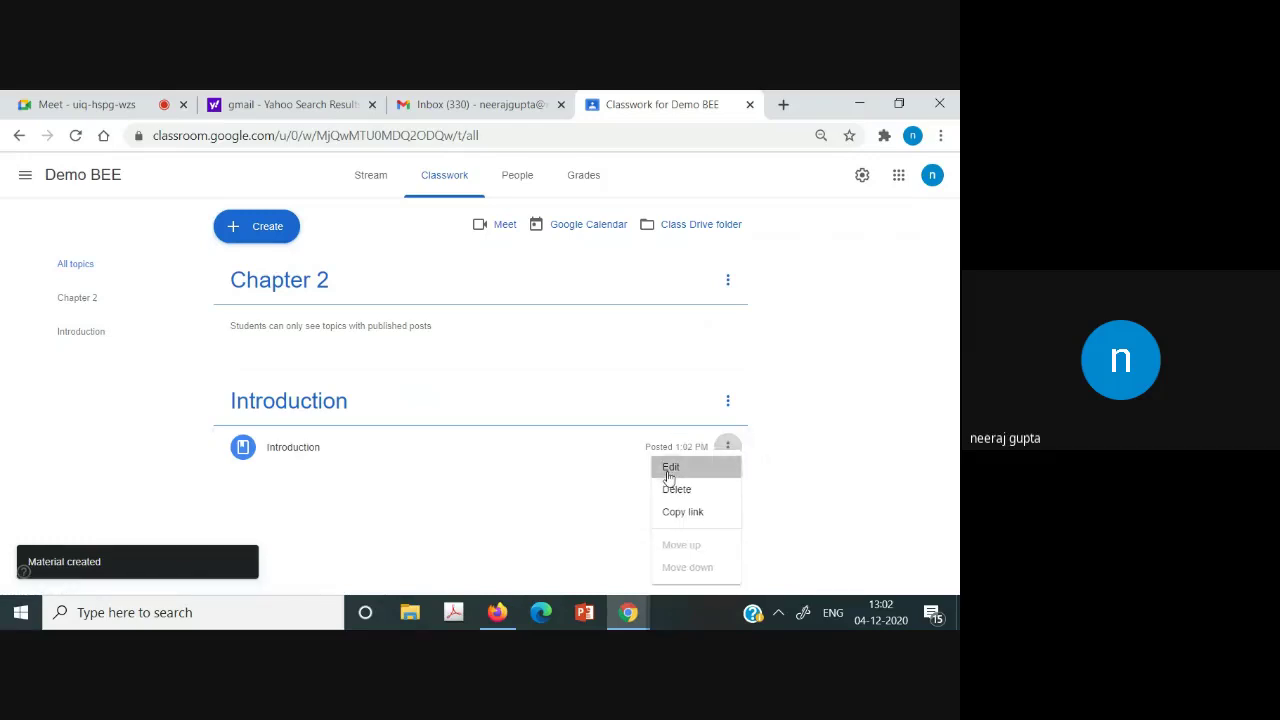
{"action": "left_click", "coordinate": [668, 467]}
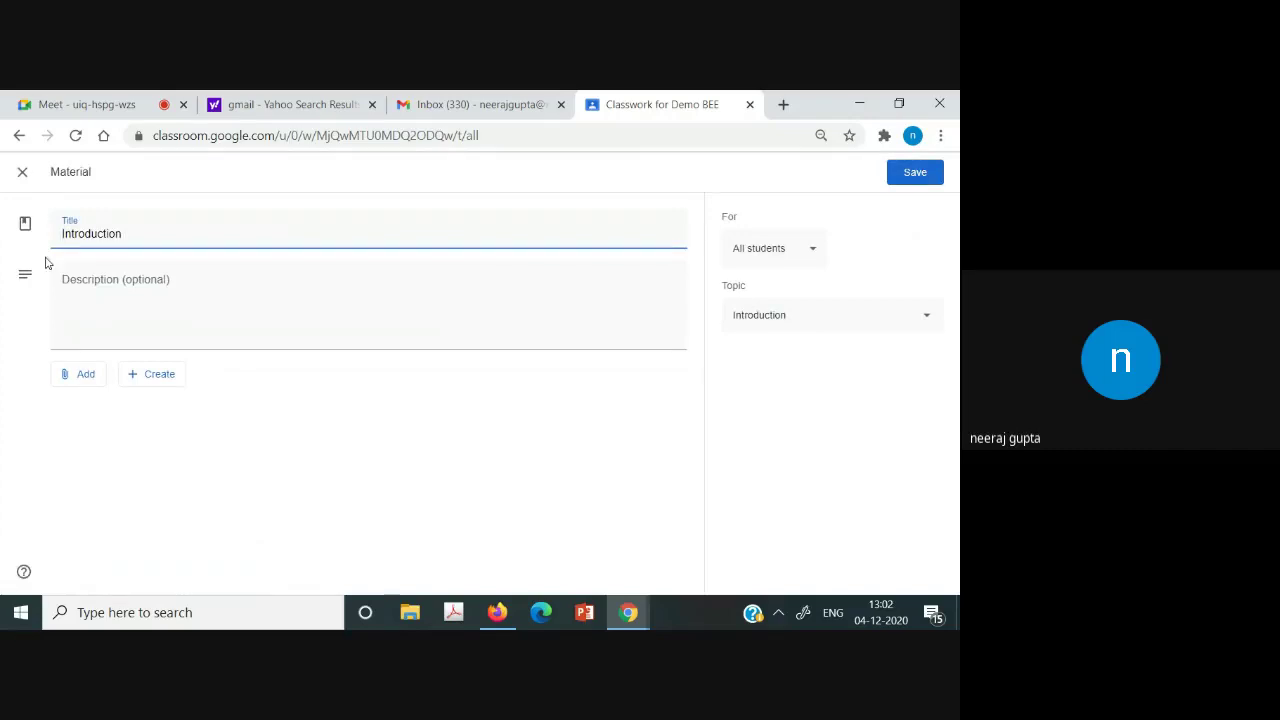
{"action": "left_click", "coordinate": [20, 175]}
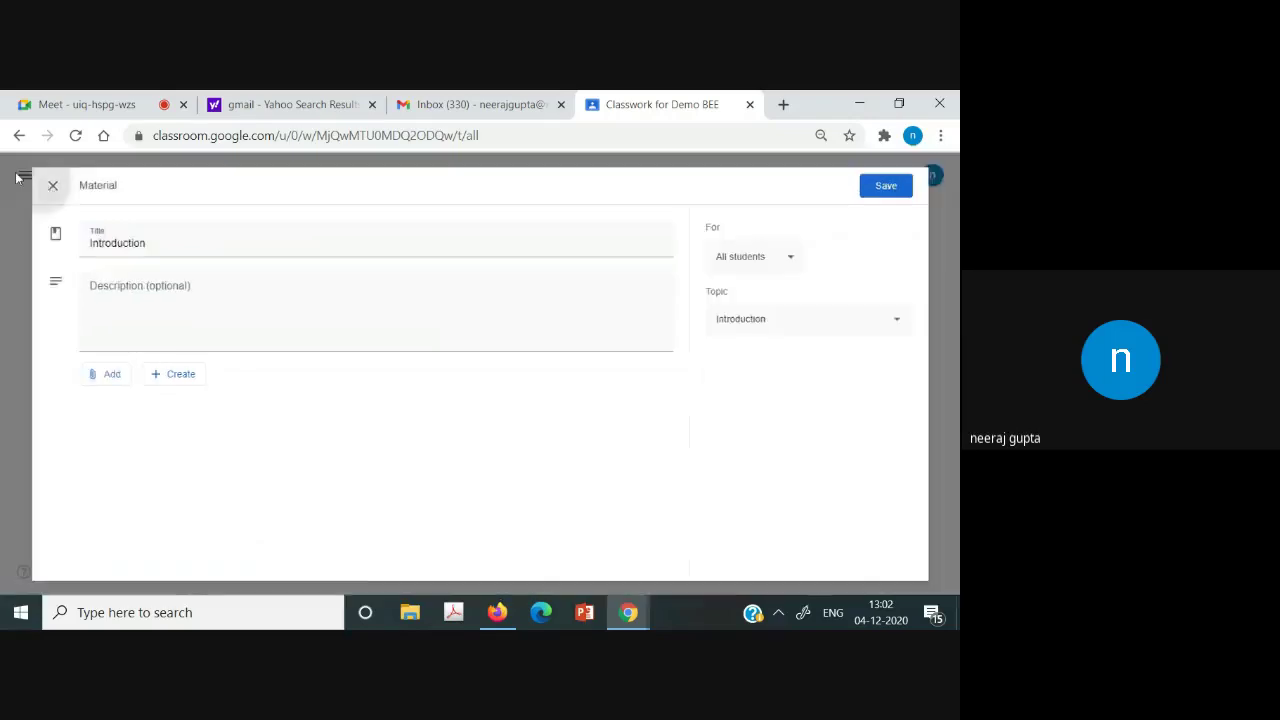
{"action": "left_click", "coordinate": [522, 196]}
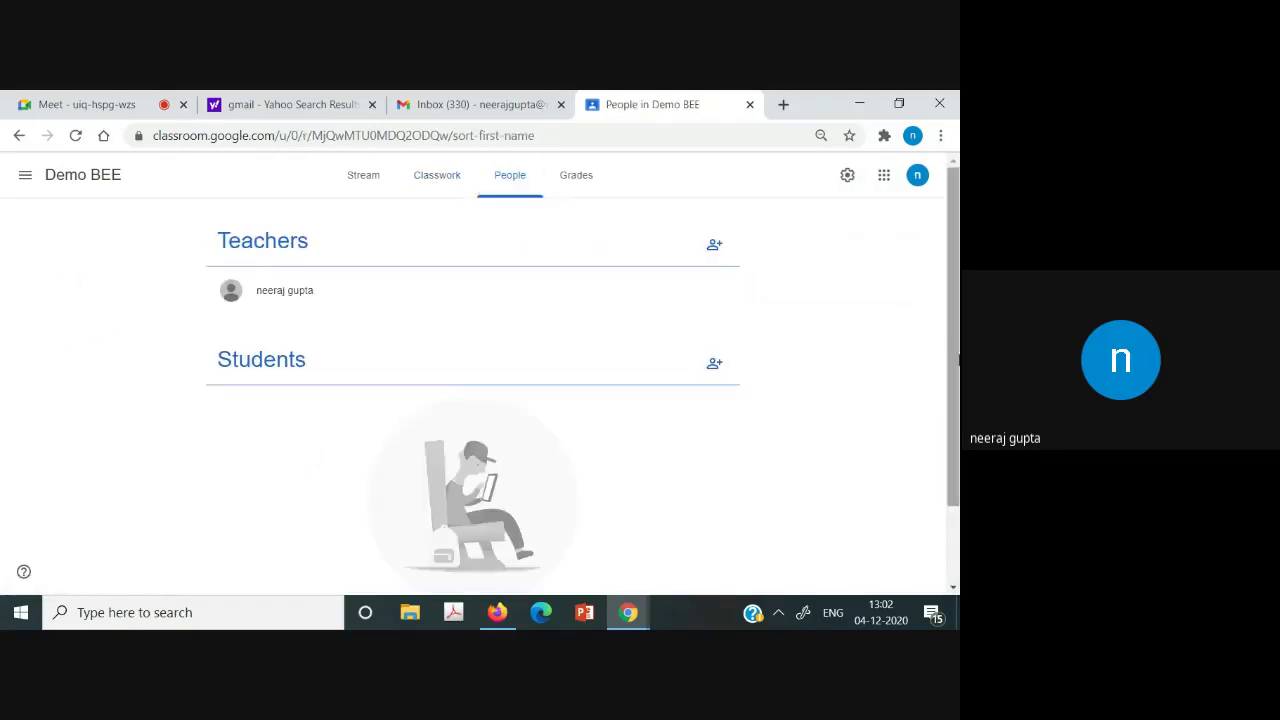
Open the Invite students dialog and add the first matching student from search.
{"action": "scroll", "coordinate": [955, 558], "scroll_direction": "down", "scroll_amount": 2}
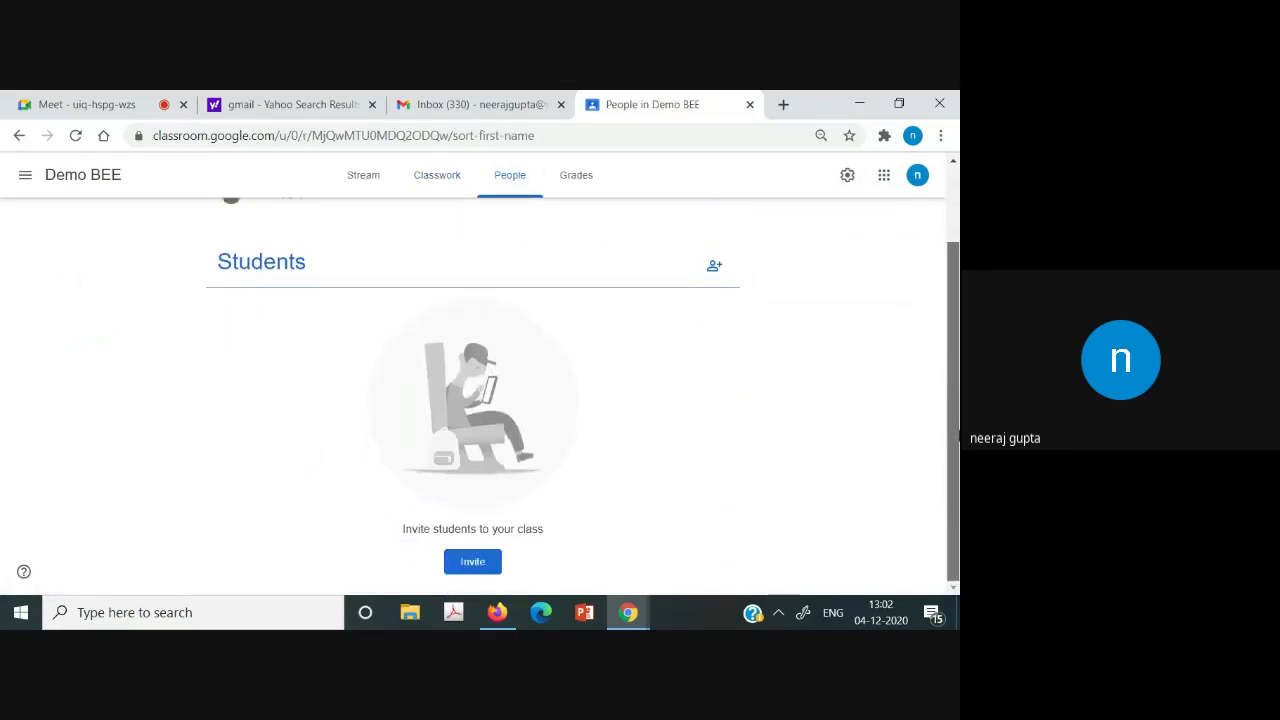
{"action": "left_click_drag", "start_coordinate": [958, 437], "coordinate": [953, 382]}
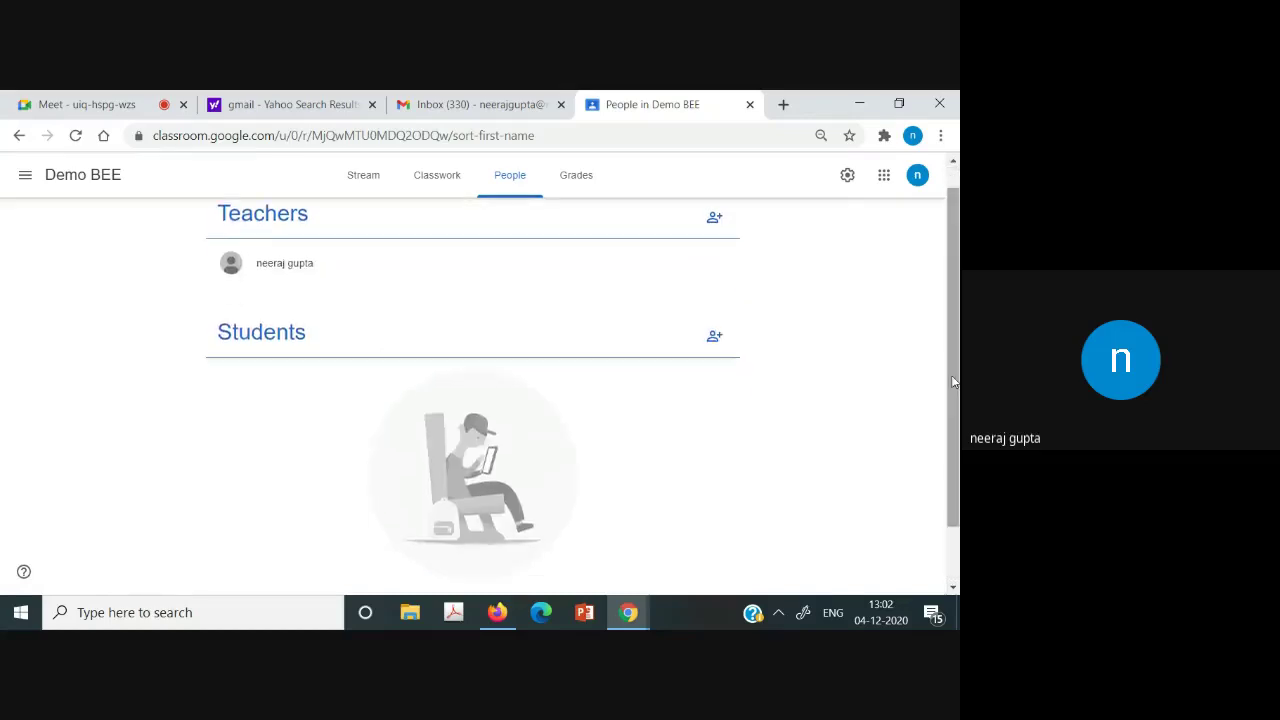
{"action": "left_click", "coordinate": [714, 335]}
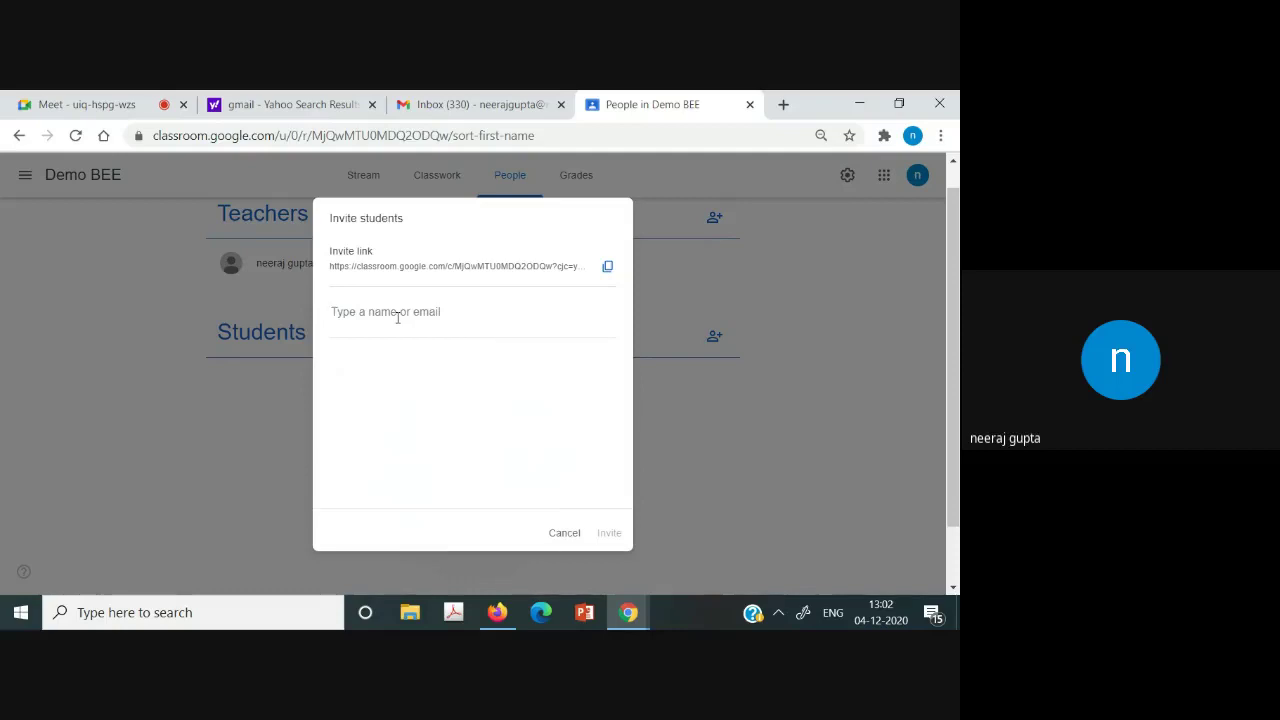
{"action": "type", "text": "neeraj"}
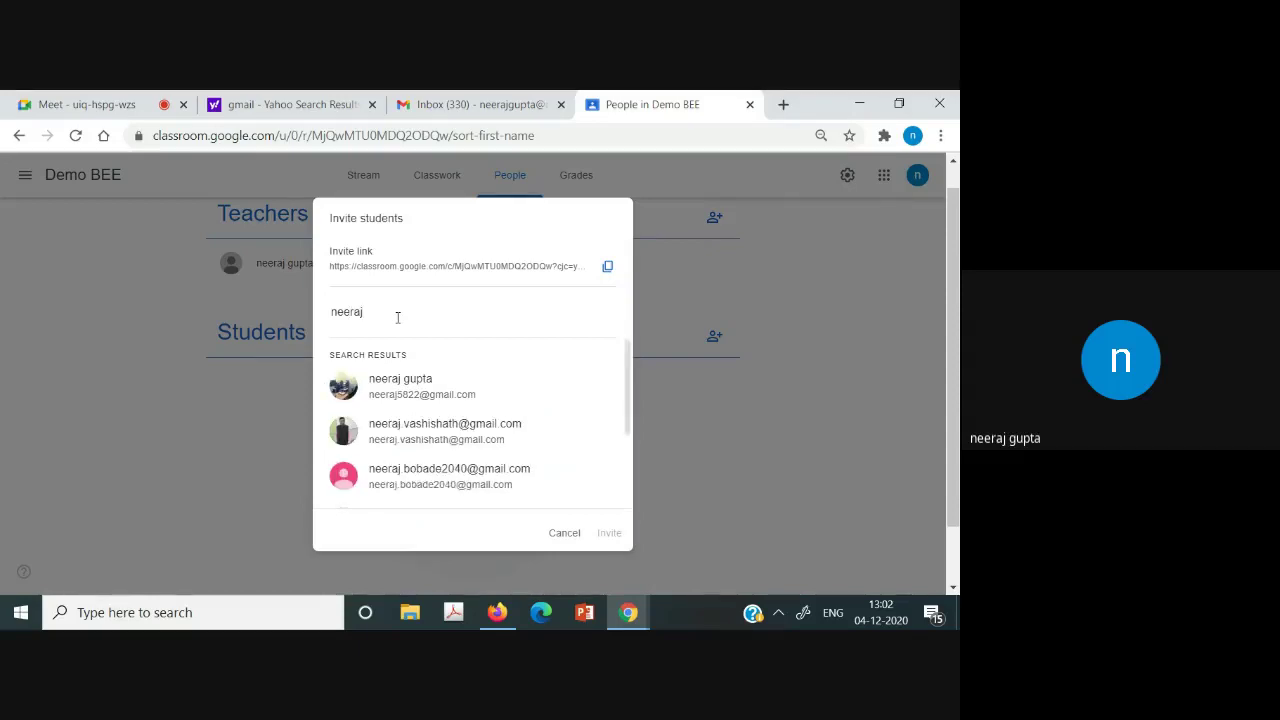
{"action": "left_click", "coordinate": [402, 394]}
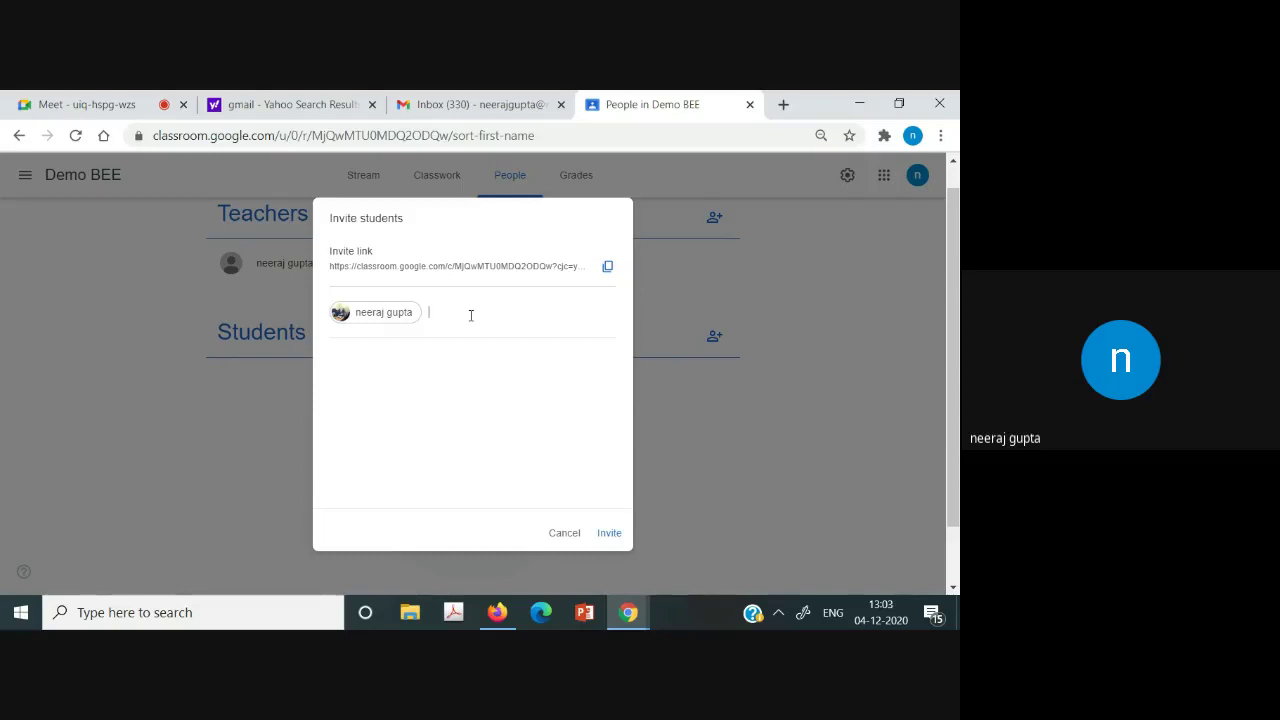
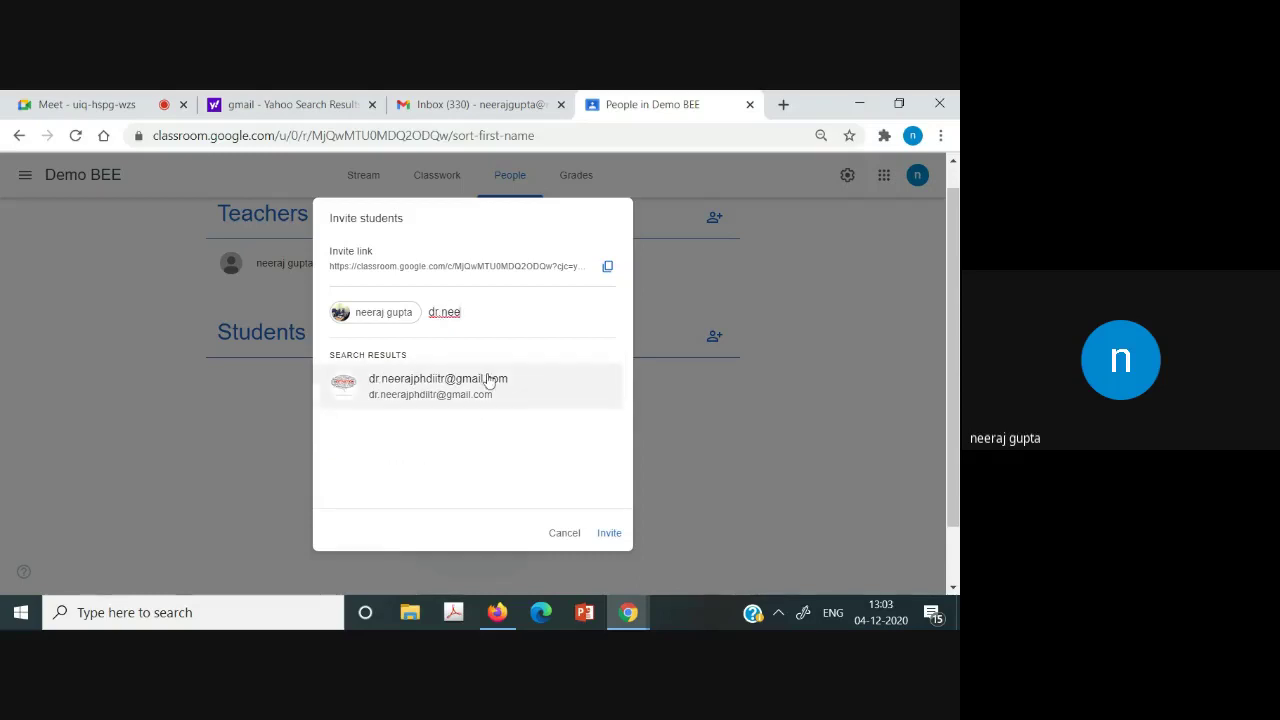
Add a second student's e-mail address, copy the class invite link, and send both invitations.
{"action": "left_click", "coordinate": [488, 381]}
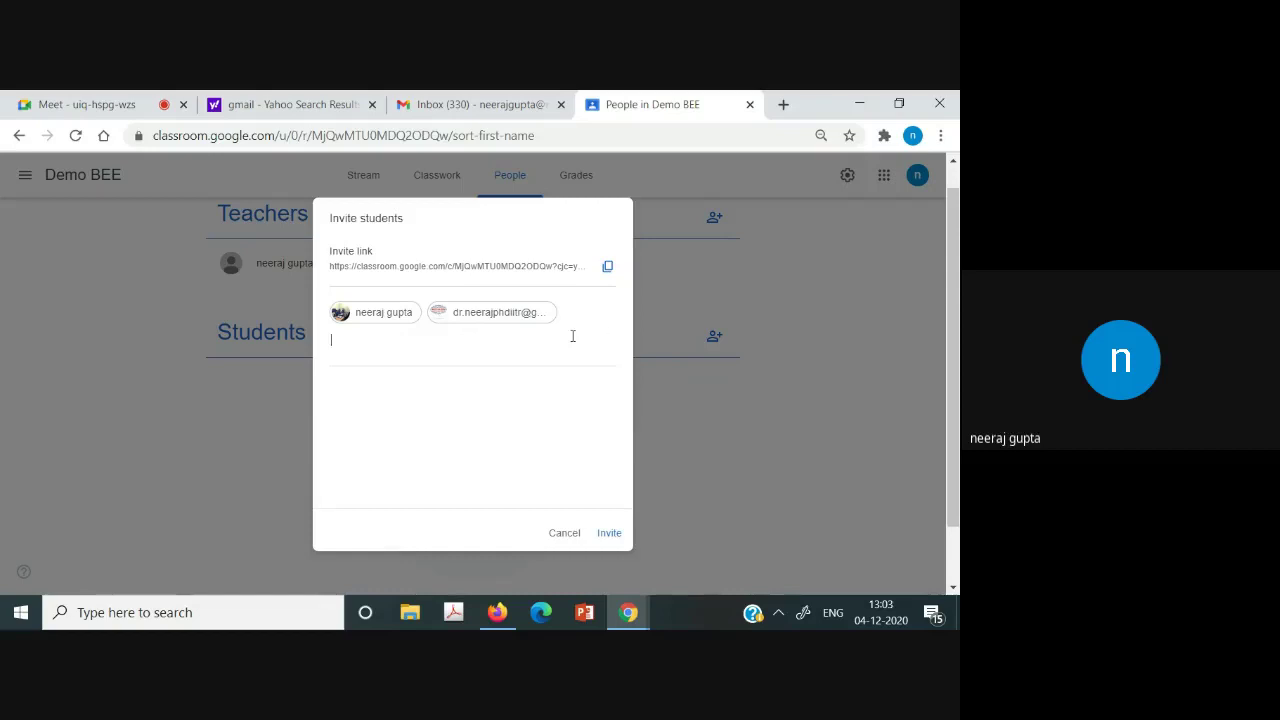
{"action": "left_click", "coordinate": [610, 265]}
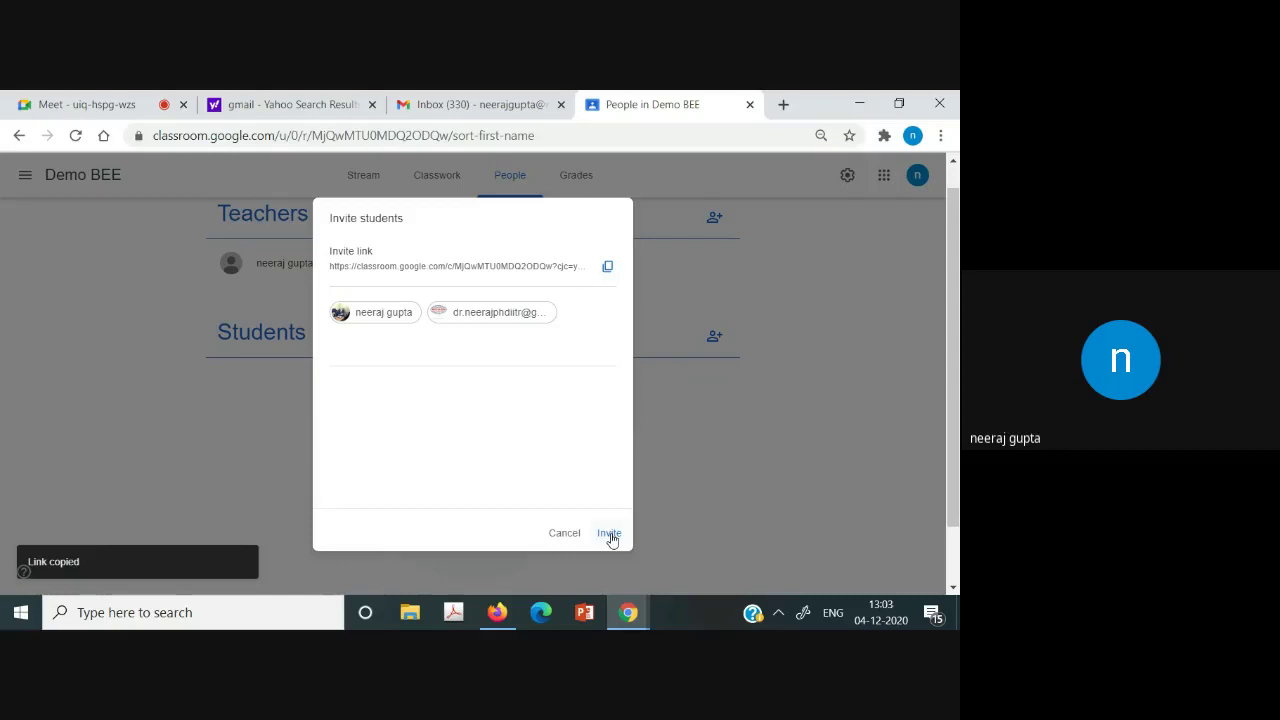
{"action": "left_click", "coordinate": [609, 535]}
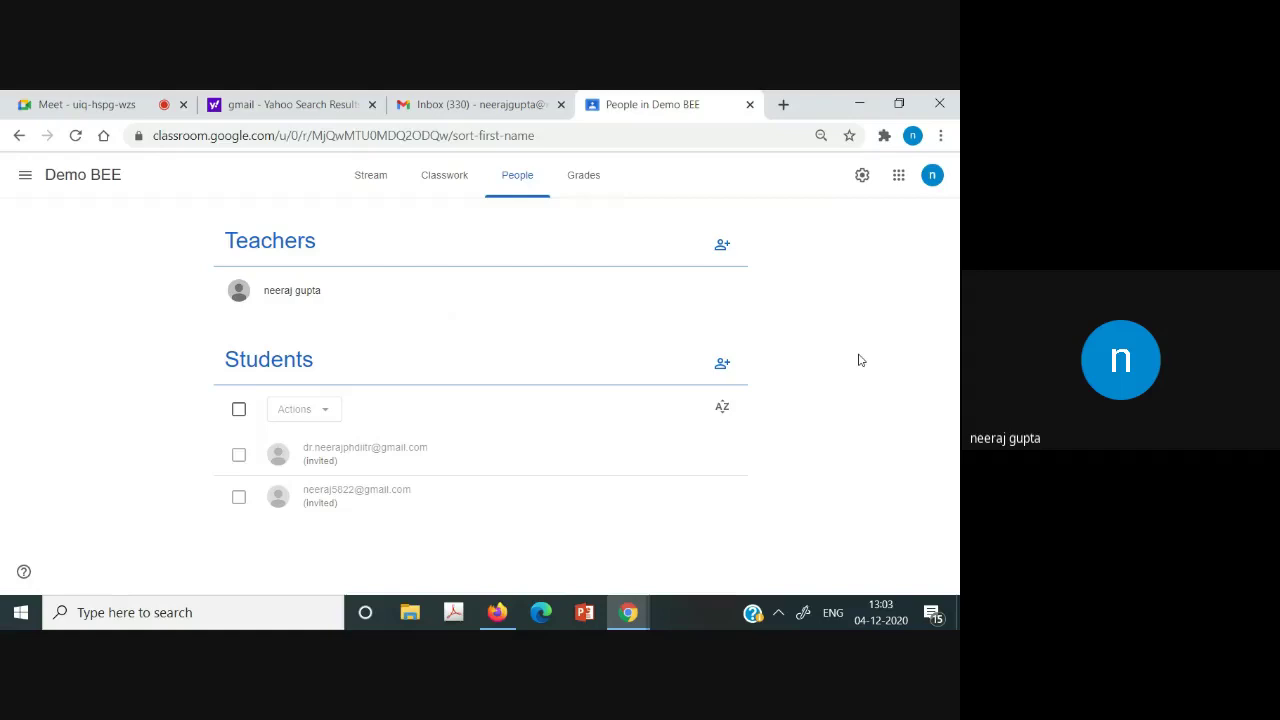
Cancel the student invite and start a 'Test on' announcement for all students on the Demo BEE stream.
{"action": "left_click", "coordinate": [722, 363]}
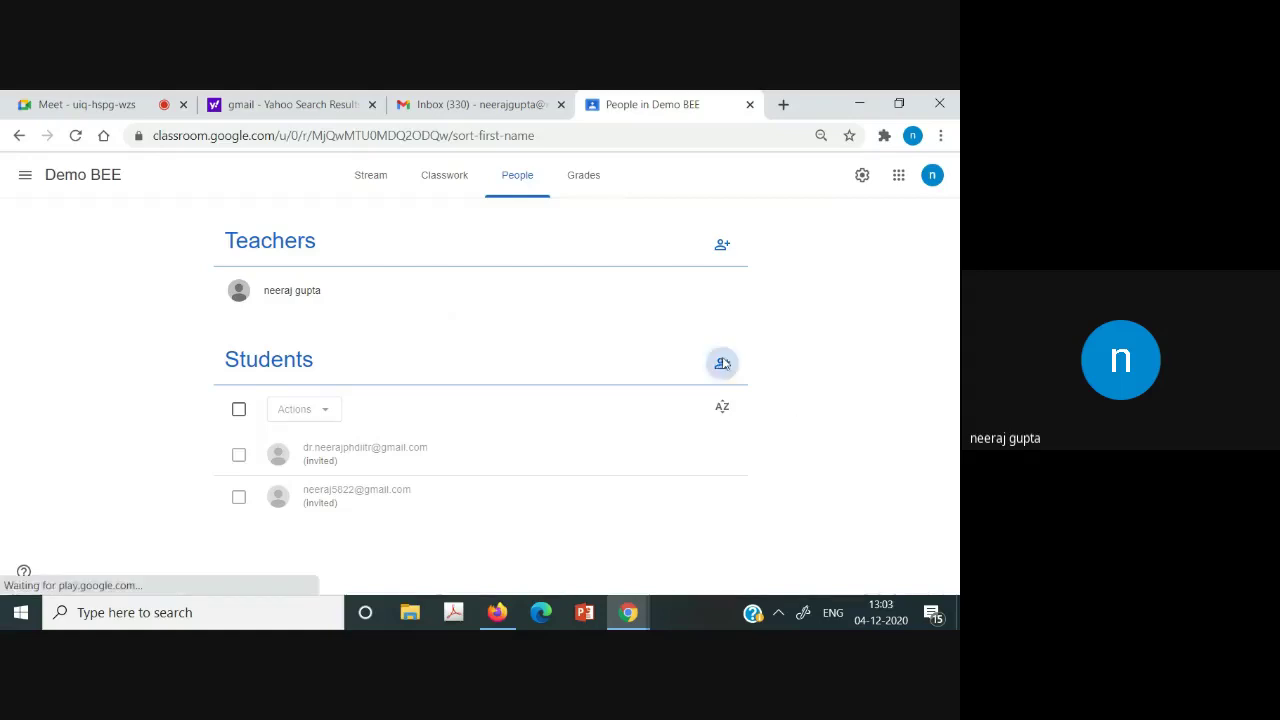
{"action": "left_click", "coordinate": [573, 531]}
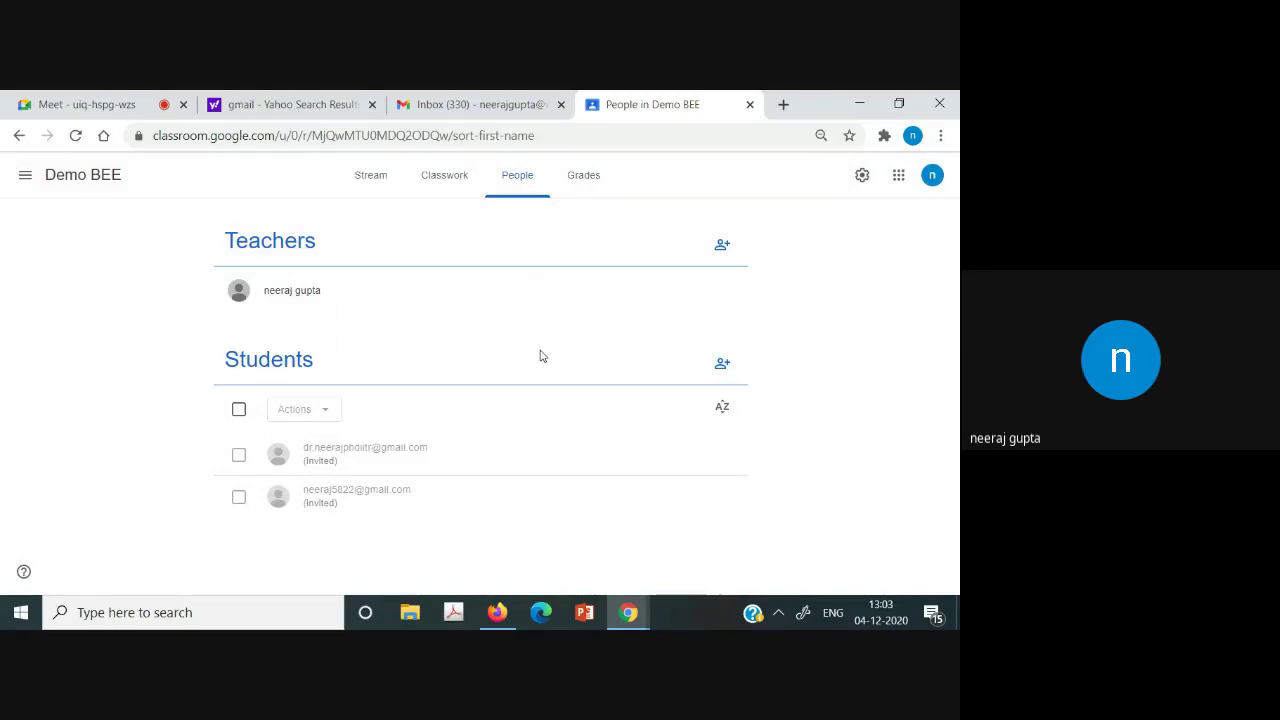
{"action": "left_click", "coordinate": [352, 178]}
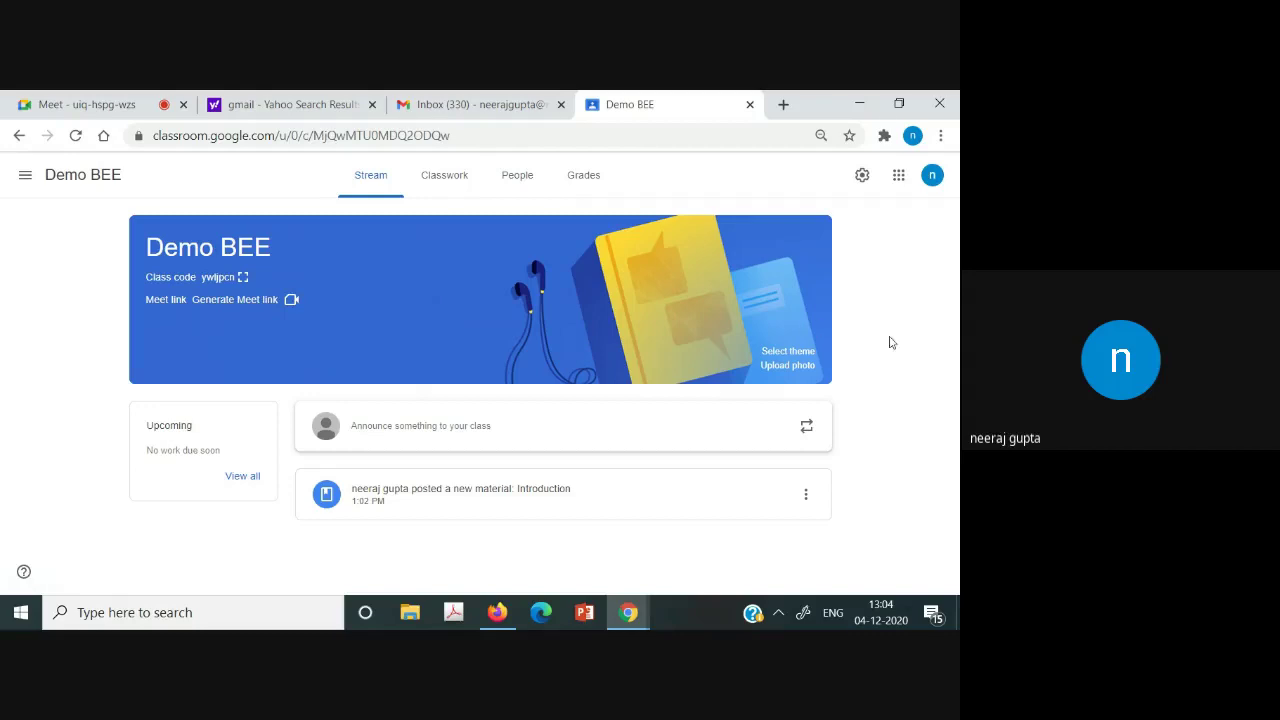
{"action": "left_click", "coordinate": [517, 190]}
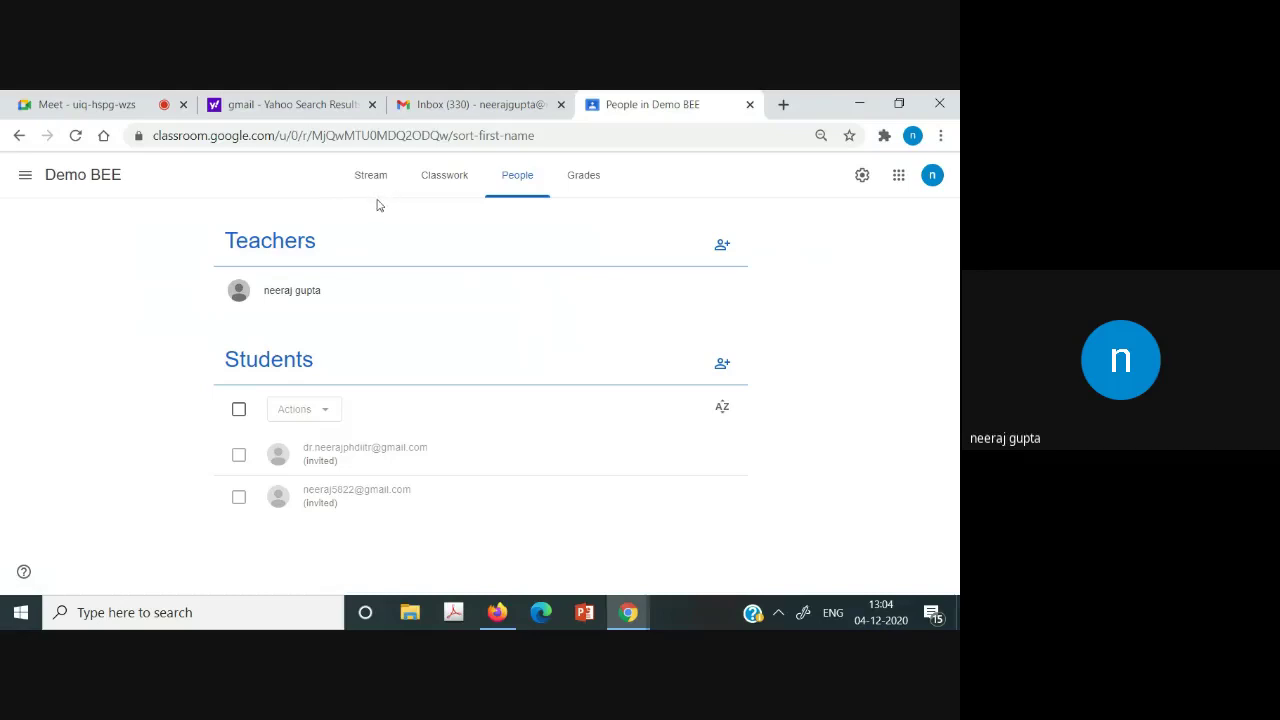
{"action": "left_click", "coordinate": [371, 200]}
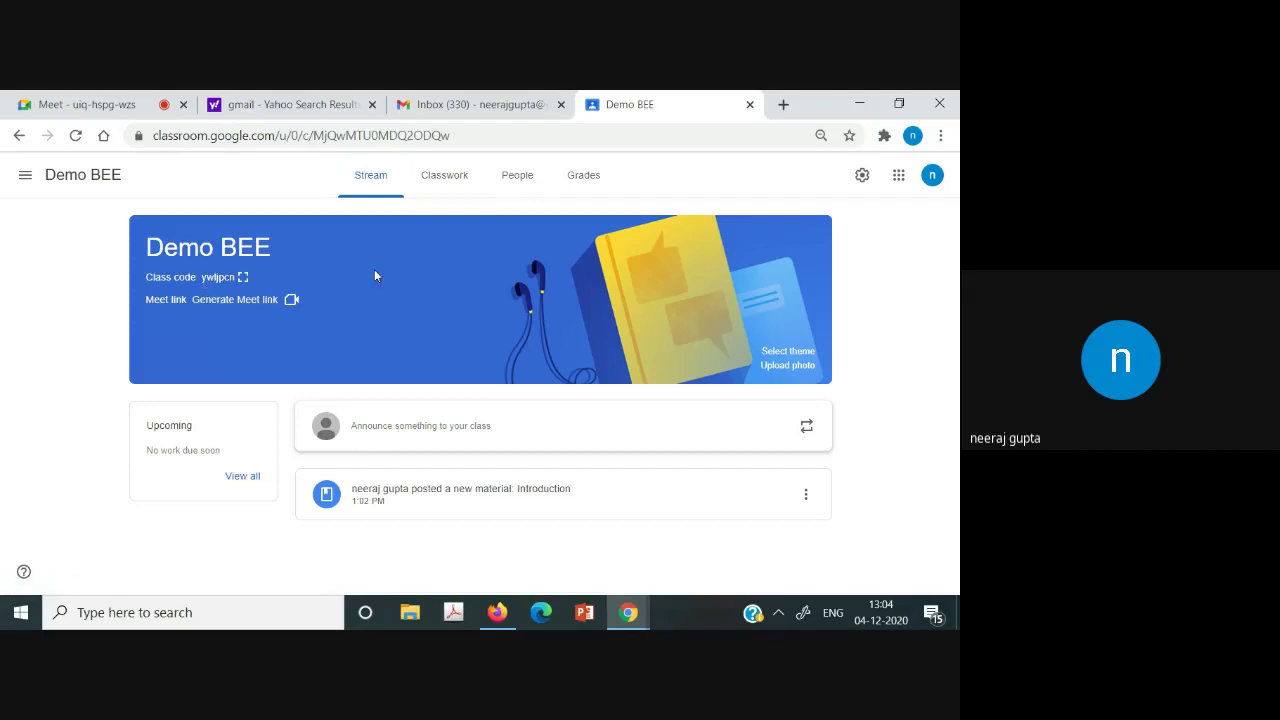
{"action": "left_click", "coordinate": [408, 430]}
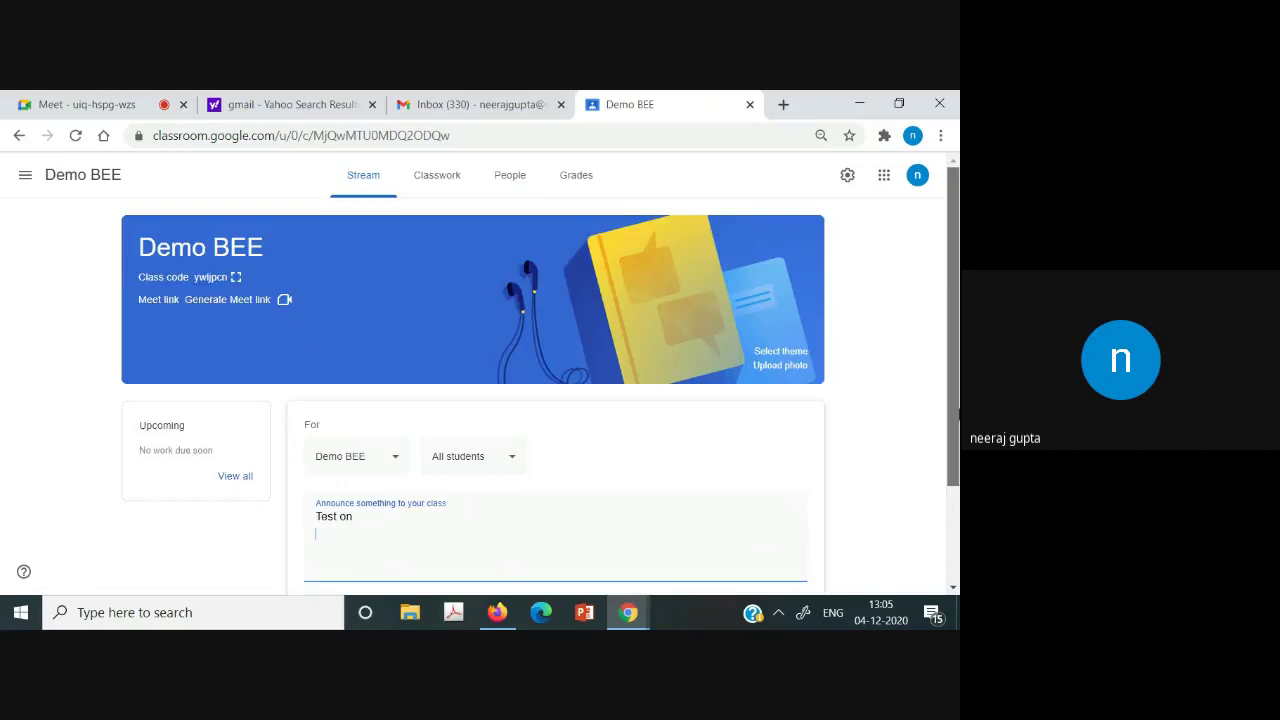
Post the 'Test on' announcement to the Demo BEE stream.
{"action": "scroll", "coordinate": [600, 520], "scroll_direction": "down", "scroll_amount": 1}
{"action": "left_click", "coordinate": [745, 490]}
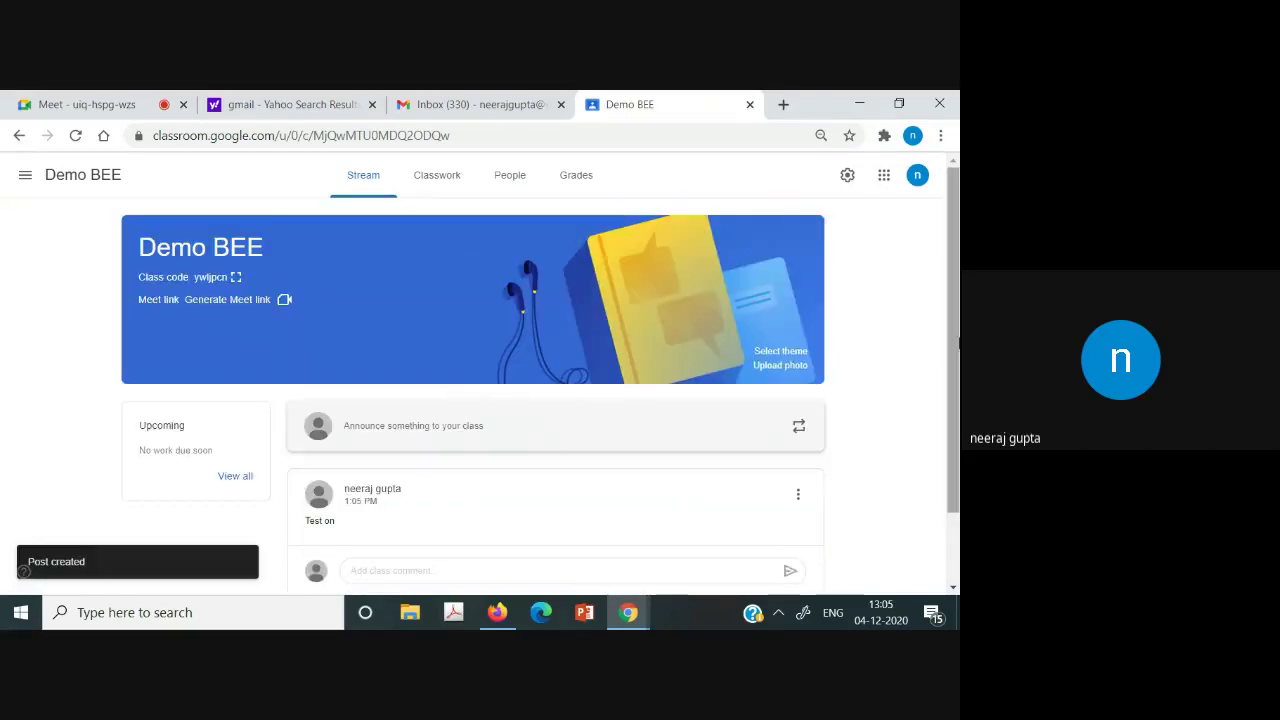
{"action": "scroll", "coordinate": [449, 477], "scroll_direction": "down", "scroll_amount": 1}
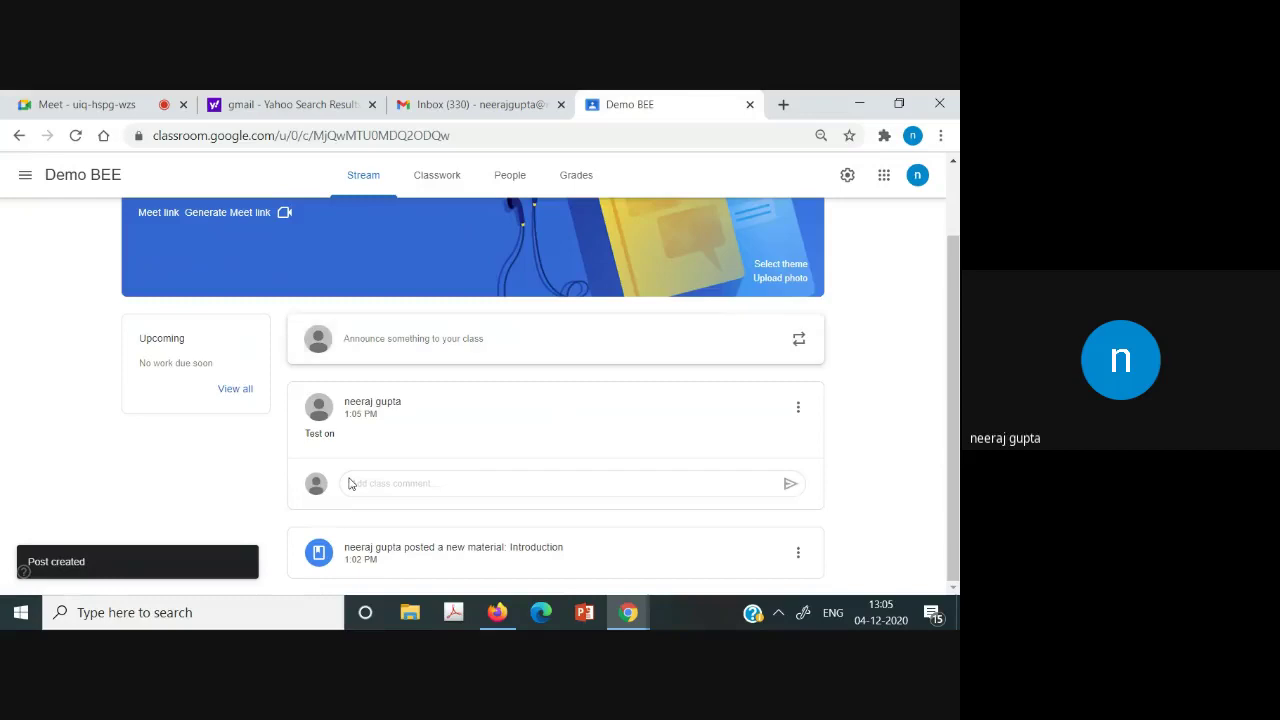
Try a class comment 'te' on the post, erase it, and go to Classwork.
{"action": "left_click", "coordinate": [391, 486]}
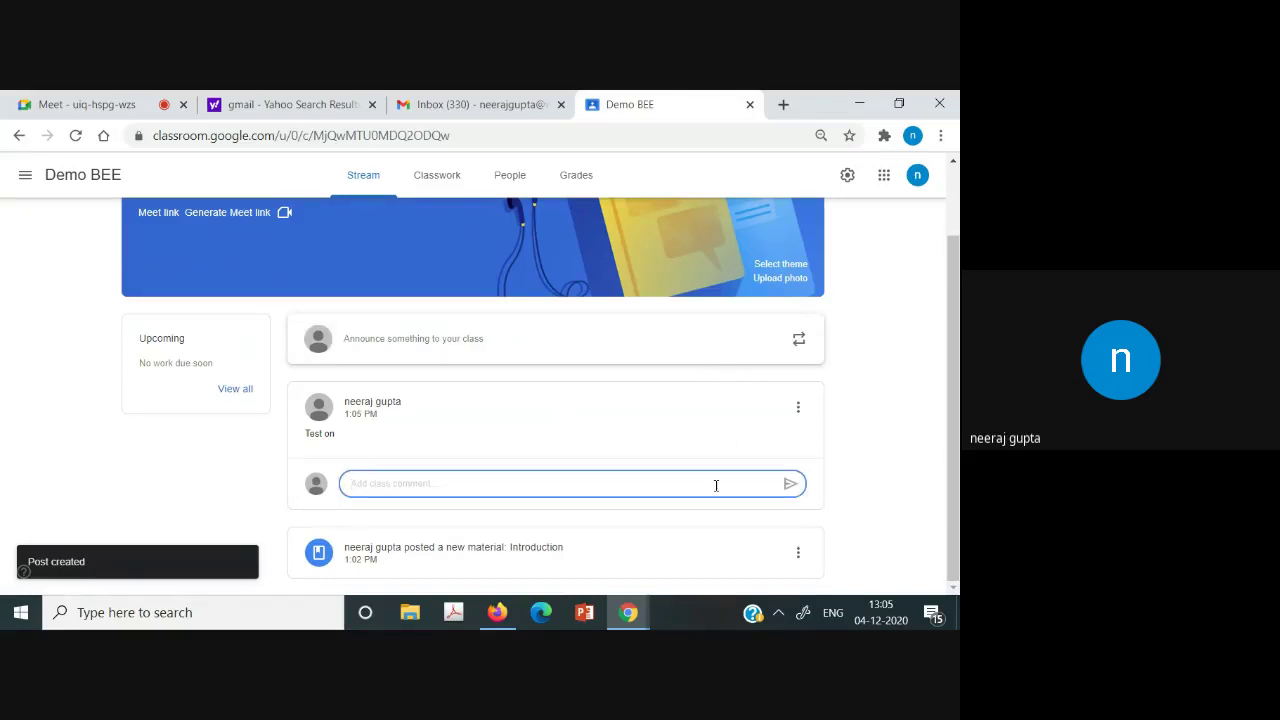
{"action": "type", "text": "te"}
{"action": "key", "text": "BackSpace"}
{"action": "key", "text": "BackSpace"}
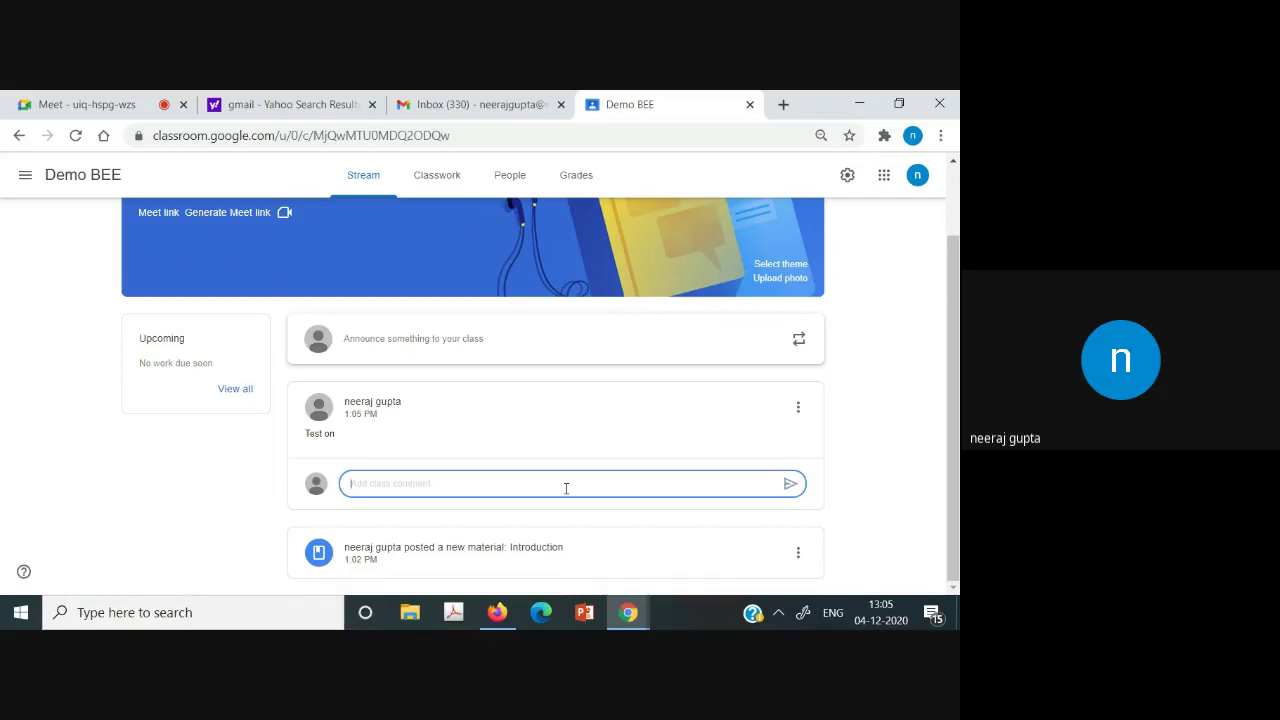
{"action": "scroll", "coordinate": [955, 320], "scroll_direction": "up", "scroll_amount": 2}
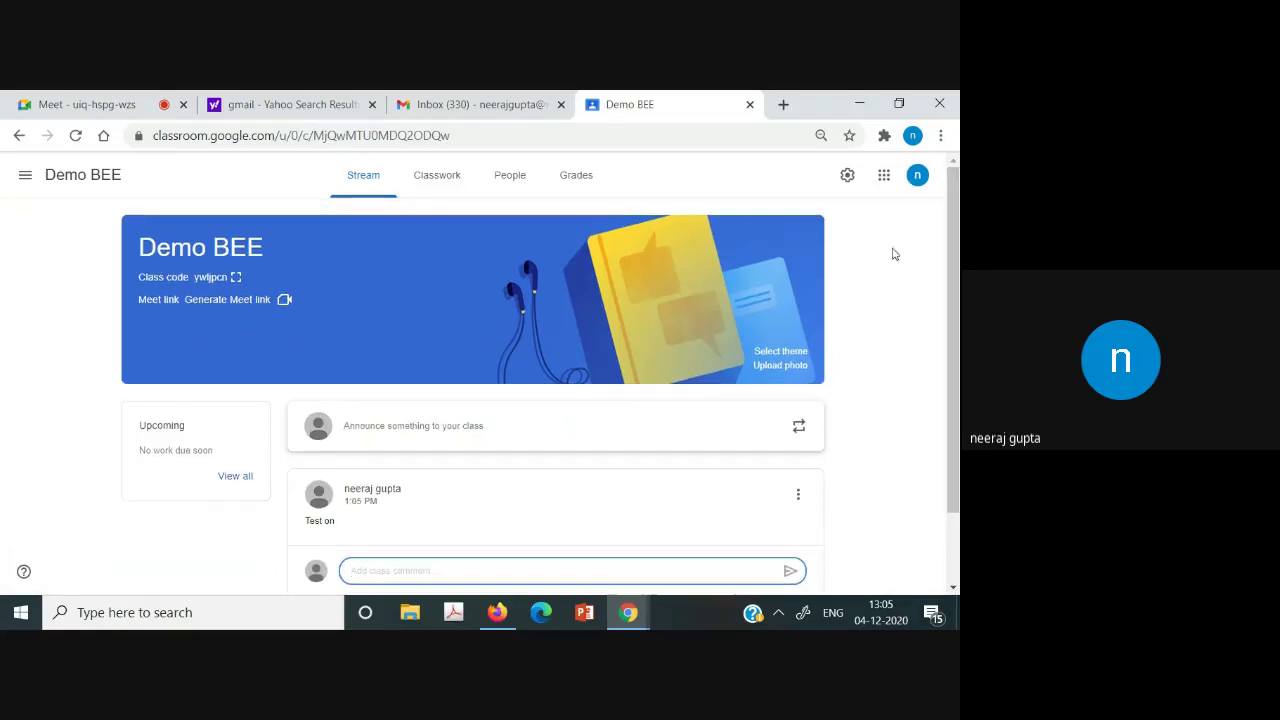
{"action": "left_click", "coordinate": [447, 198]}
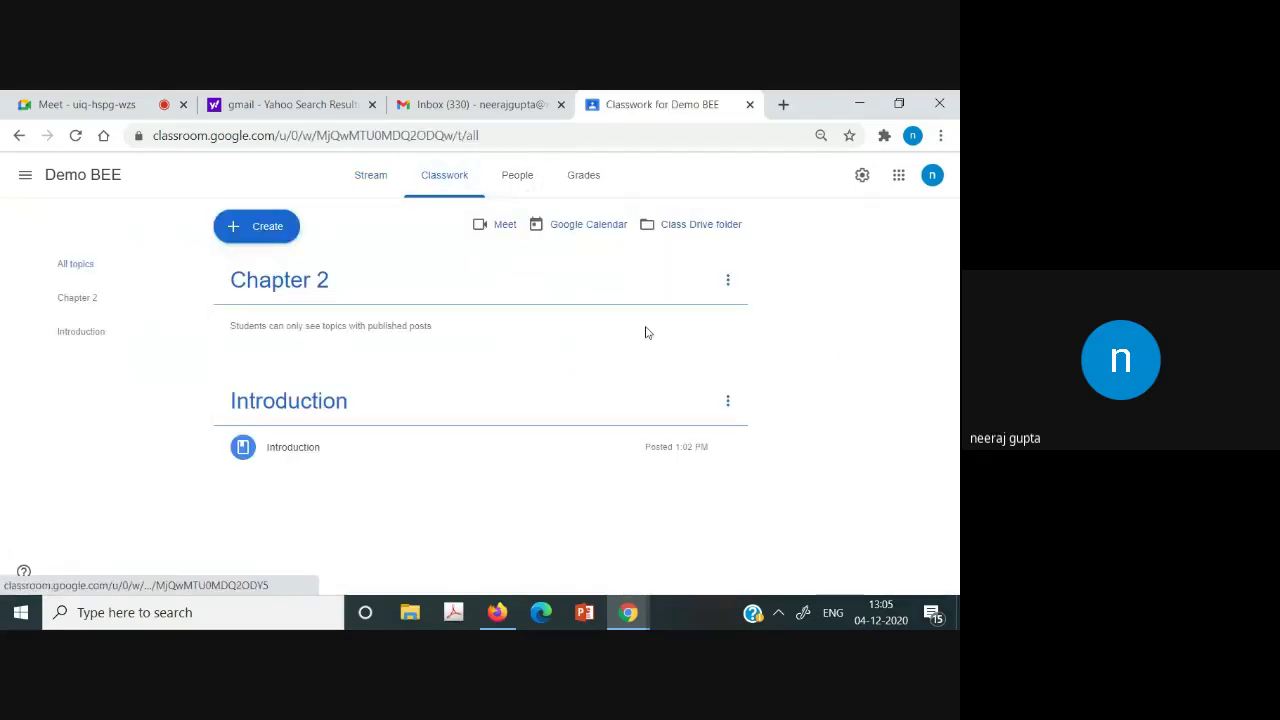
Check the Chapter 2 topic options and discard an empty Material form.
{"action": "left_click", "coordinate": [727, 282]}
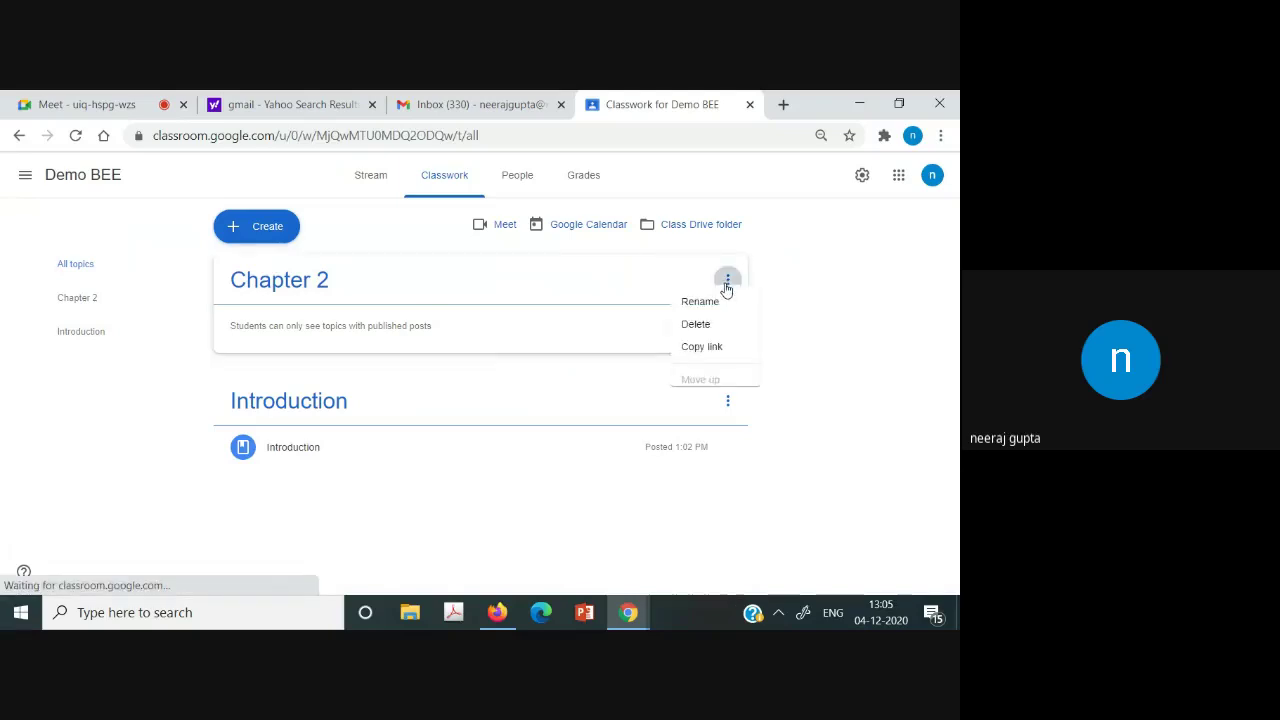
{"action": "left_click", "coordinate": [810, 338]}
{"action": "left_click", "coordinate": [266, 228]}
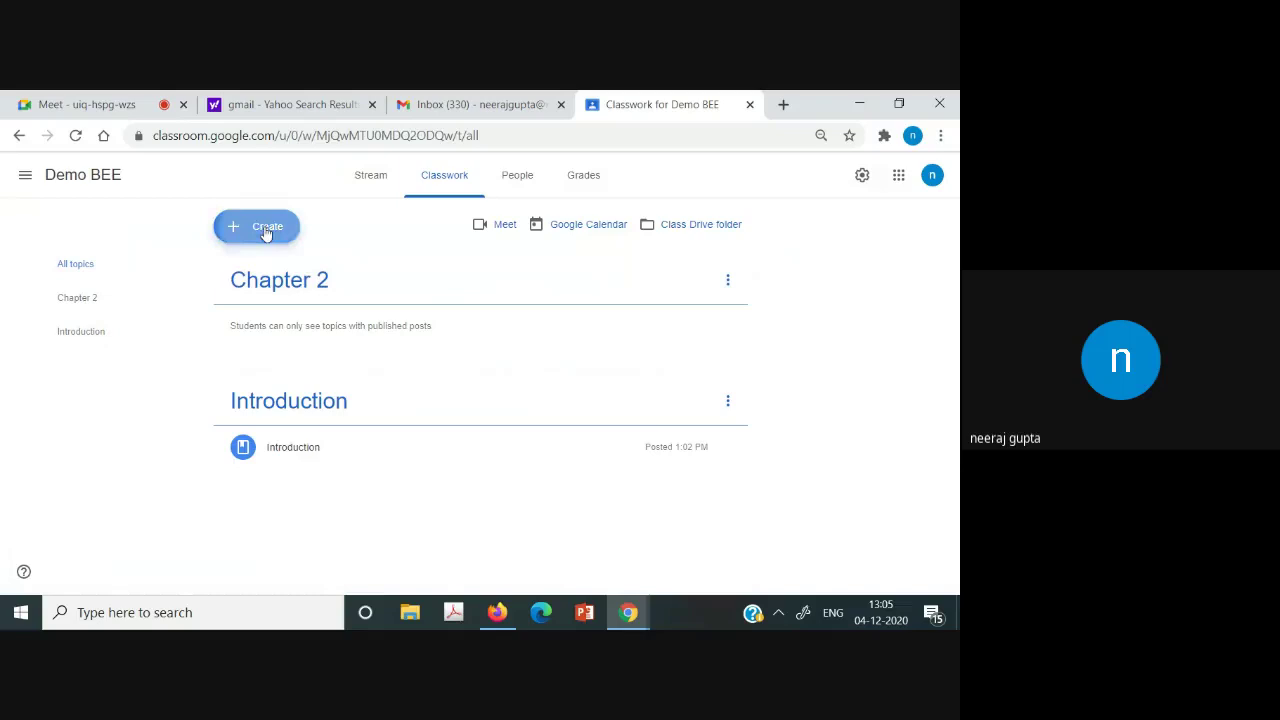
{"action": "left_click", "coordinate": [271, 371]}
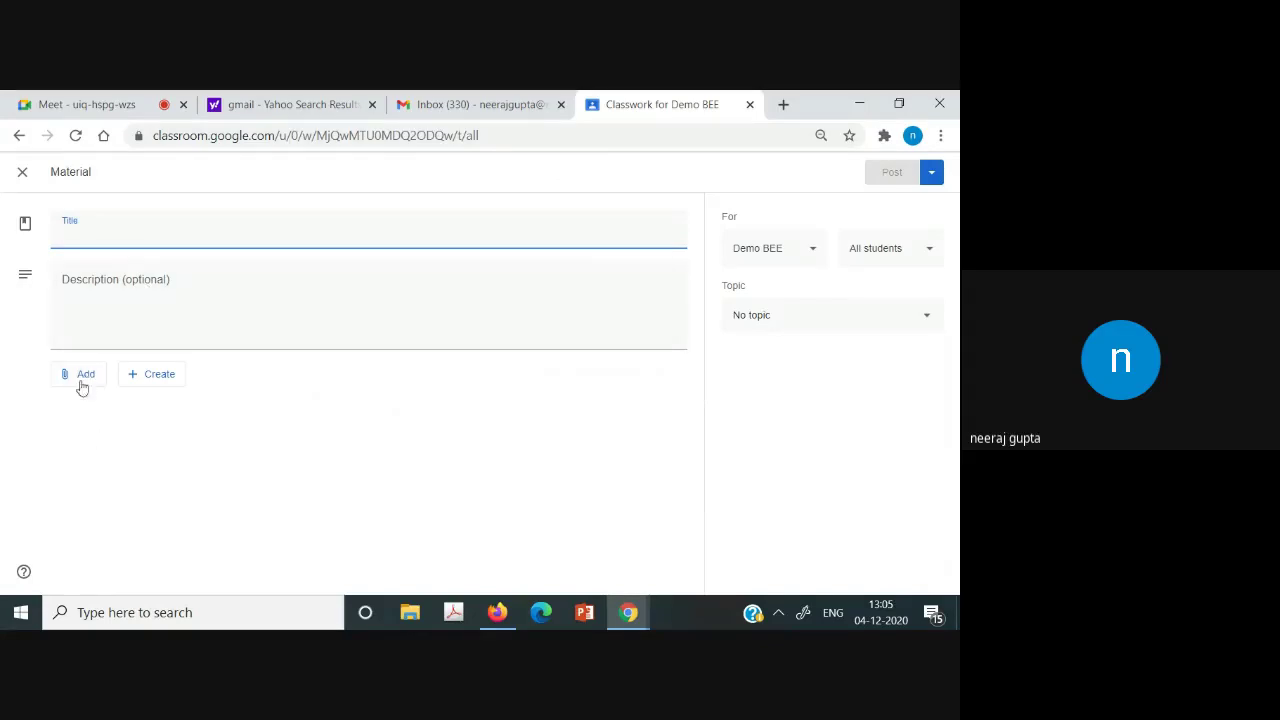
{"action": "left_click", "coordinate": [23, 174]}
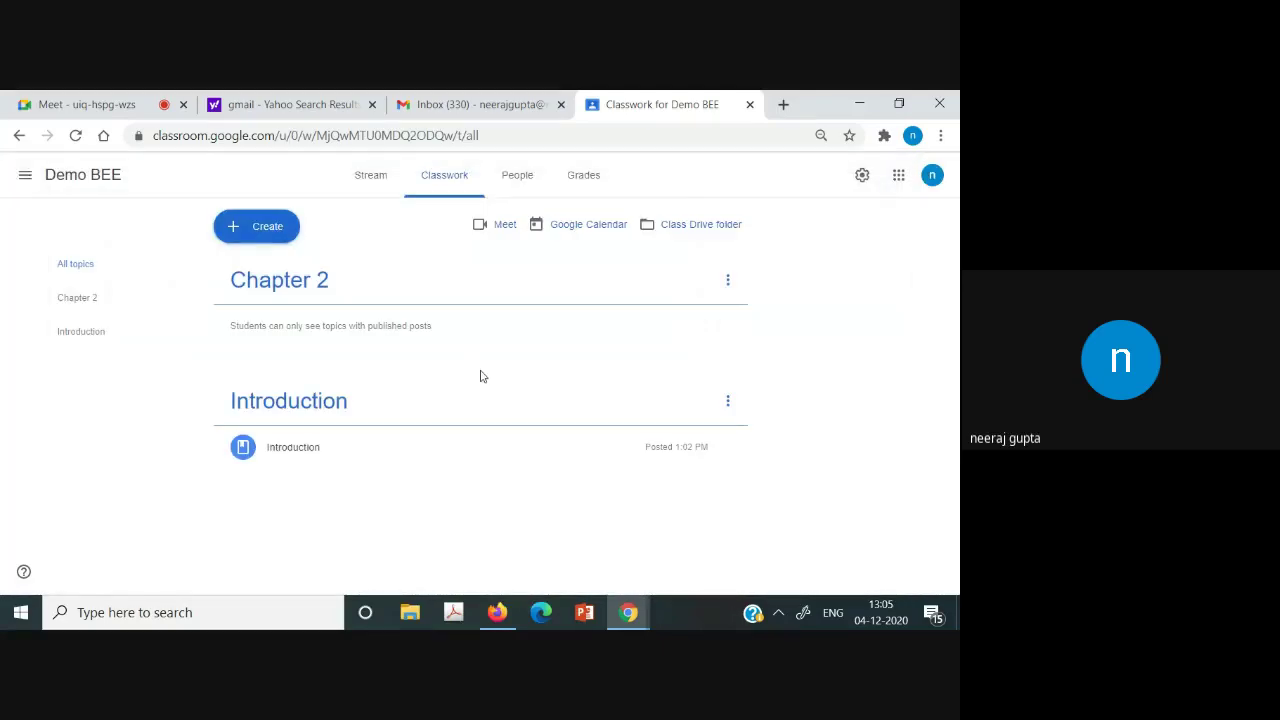
Browse the People, Grades and Stream pages, then open Classwork's Create menu.
{"action": "left_click", "coordinate": [518, 198]}
{"action": "left_click", "coordinate": [597, 195]}
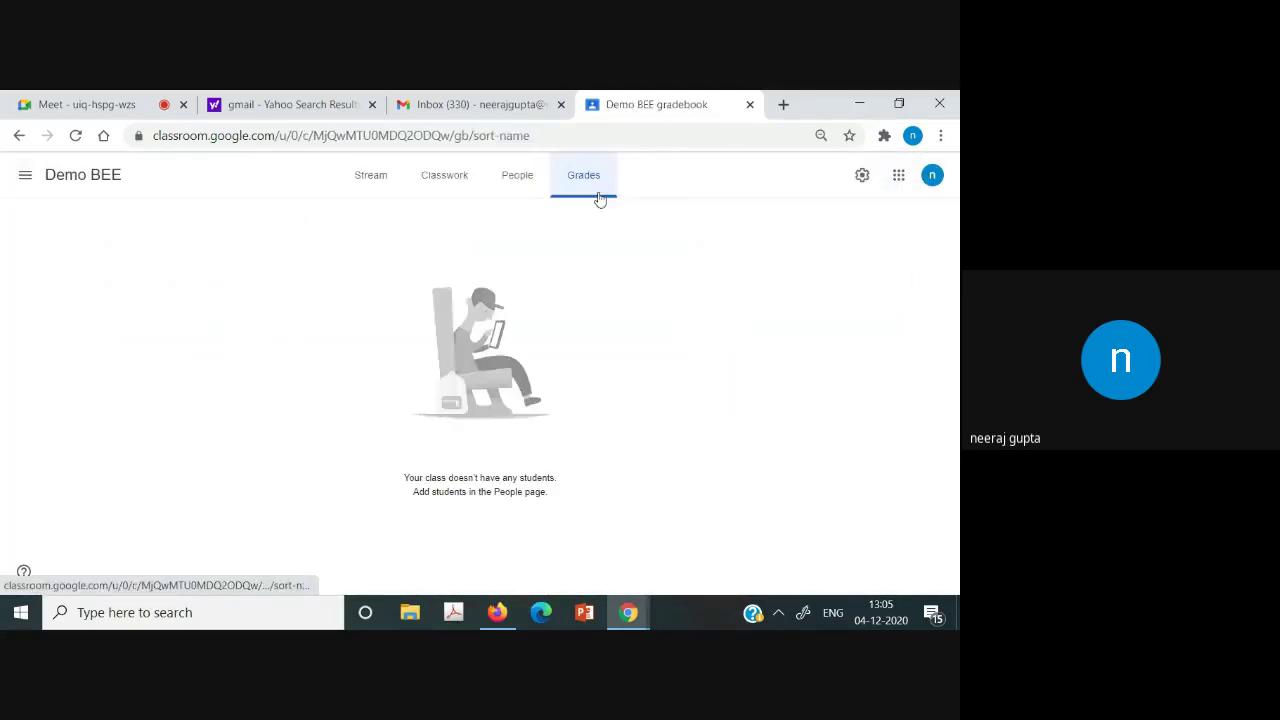
{"action": "left_click", "coordinate": [526, 196]}
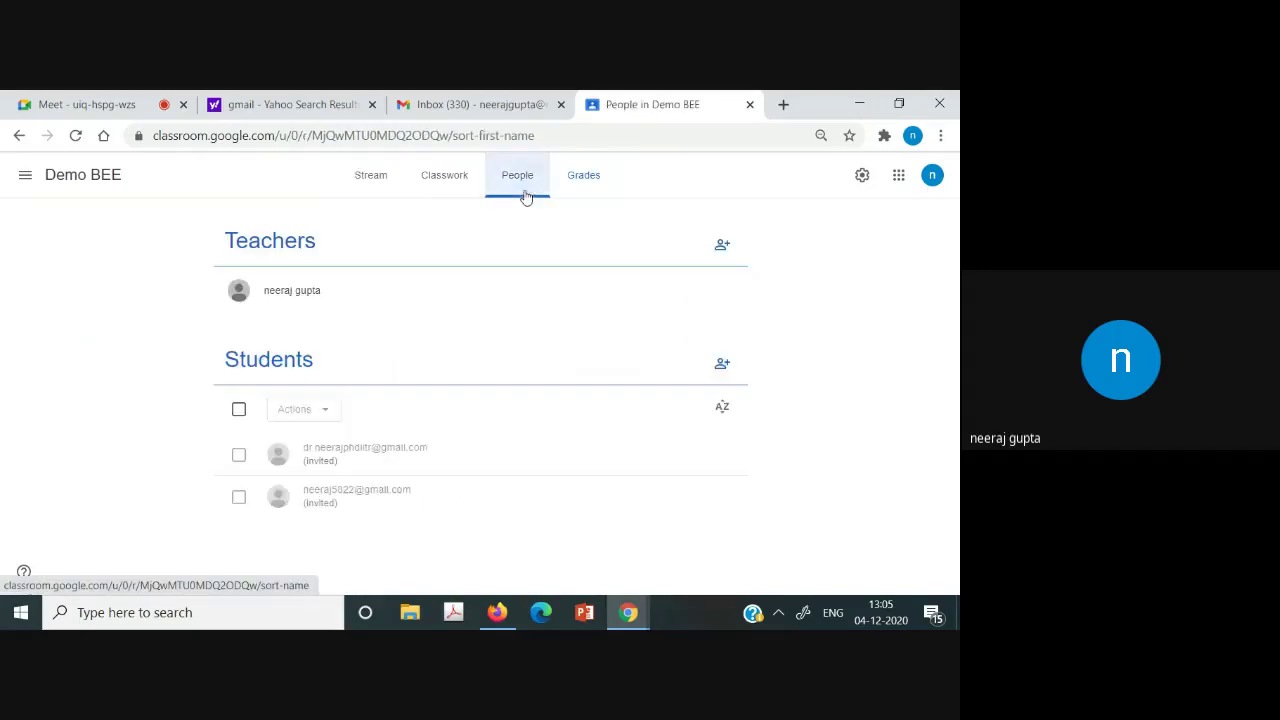
{"action": "left_click", "coordinate": [366, 182]}
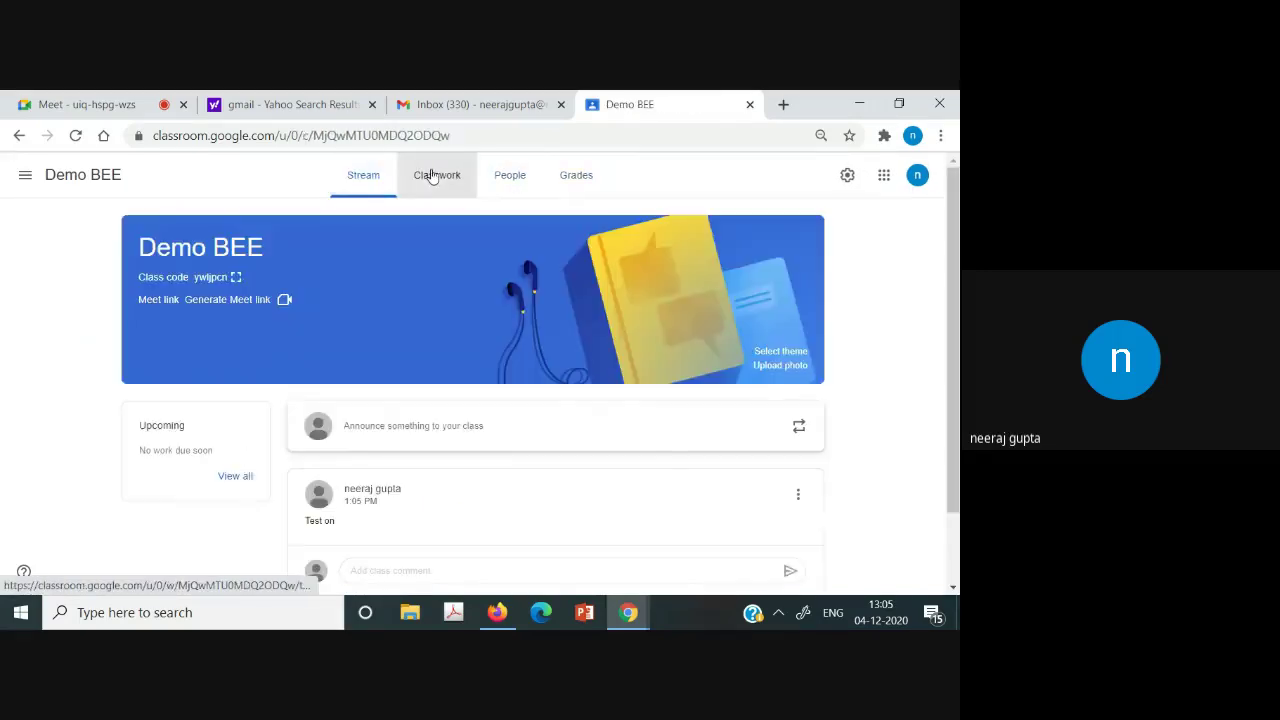
{"action": "left_click", "coordinate": [432, 176]}
{"action": "left_click", "coordinate": [271, 240]}
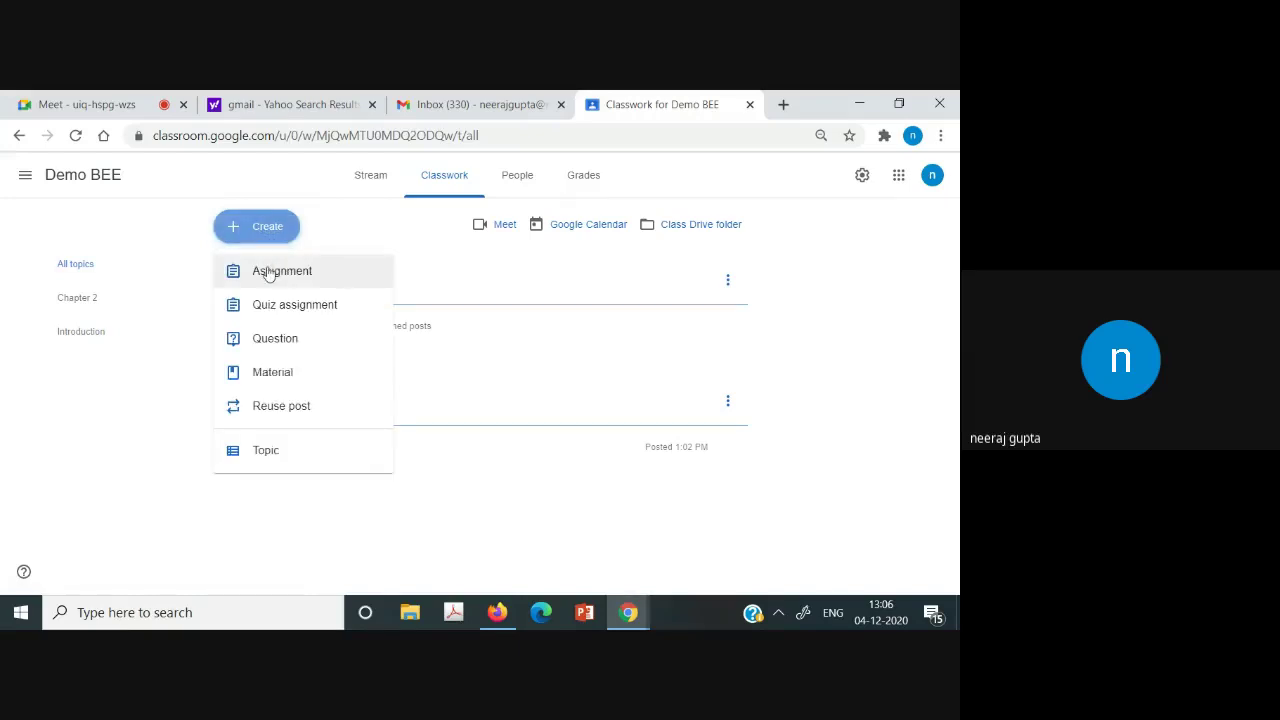
Create an assignment titled 'Assignment no 1' and review its attachment and points options.
{"action": "left_click", "coordinate": [268, 272]}
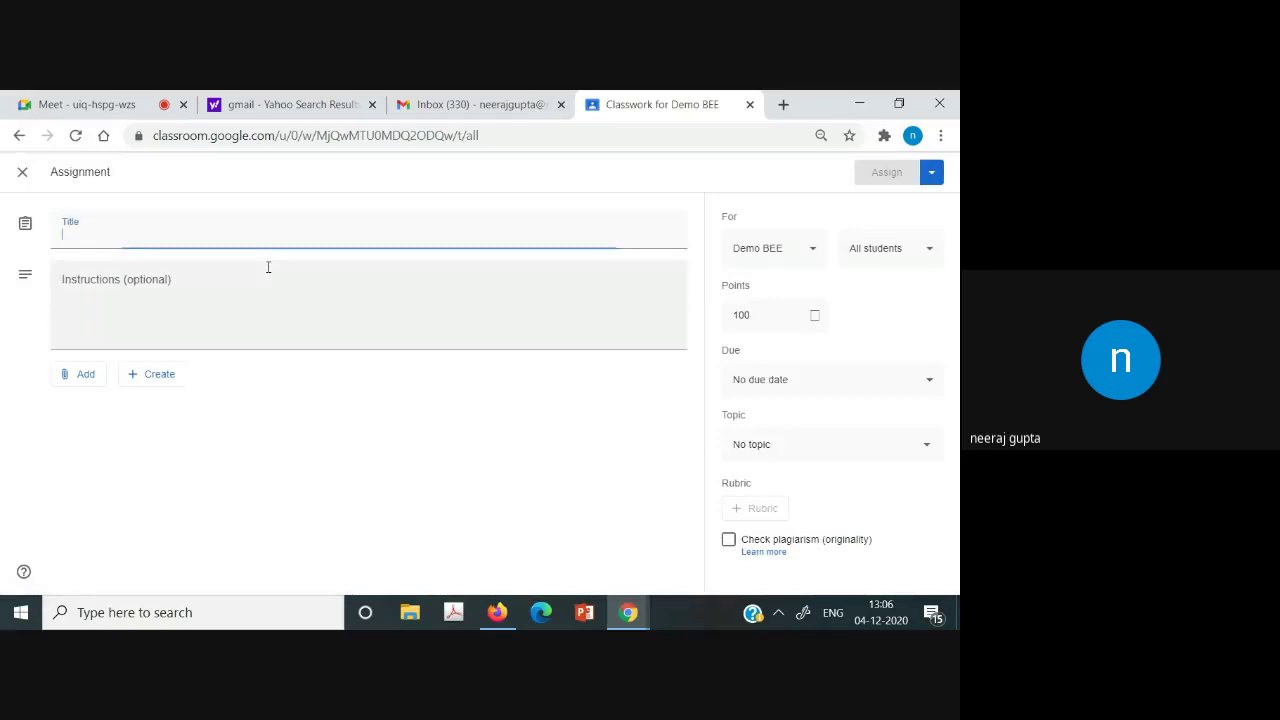
{"action": "type", "text": "Assign"}
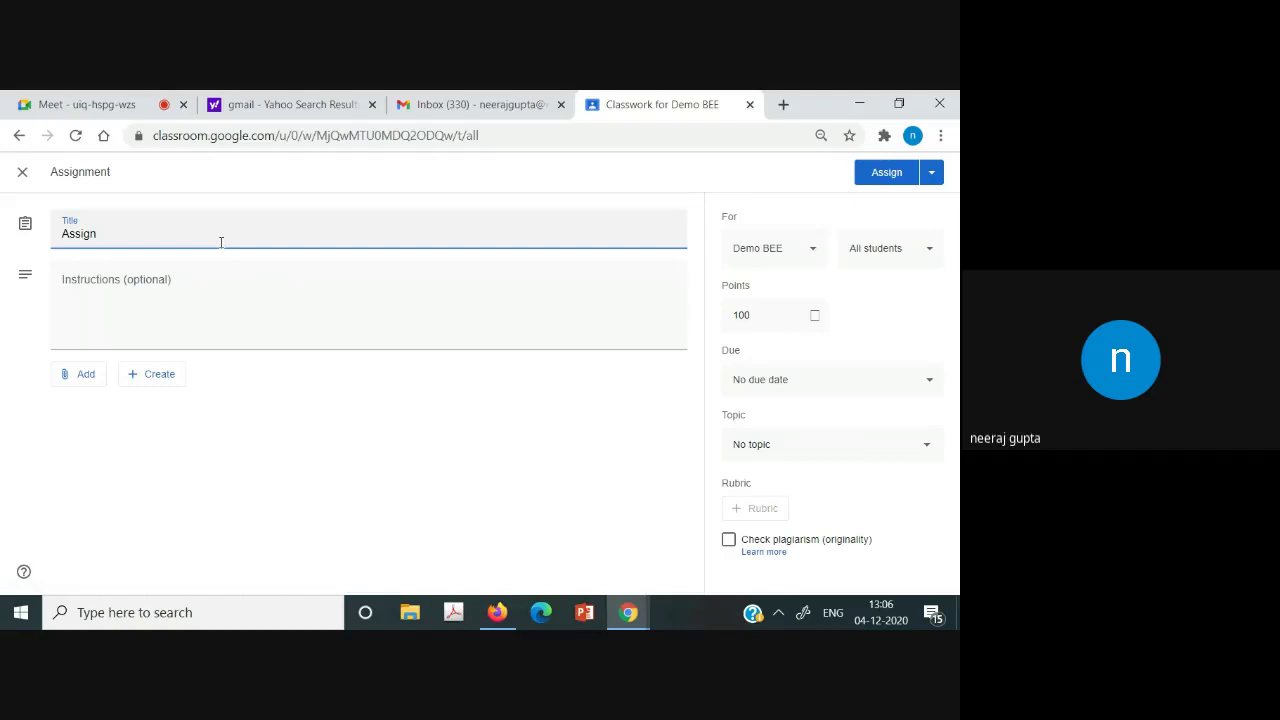
{"action": "type", "text": "ment no 1"}
{"action": "left_click", "coordinate": [81, 307]}
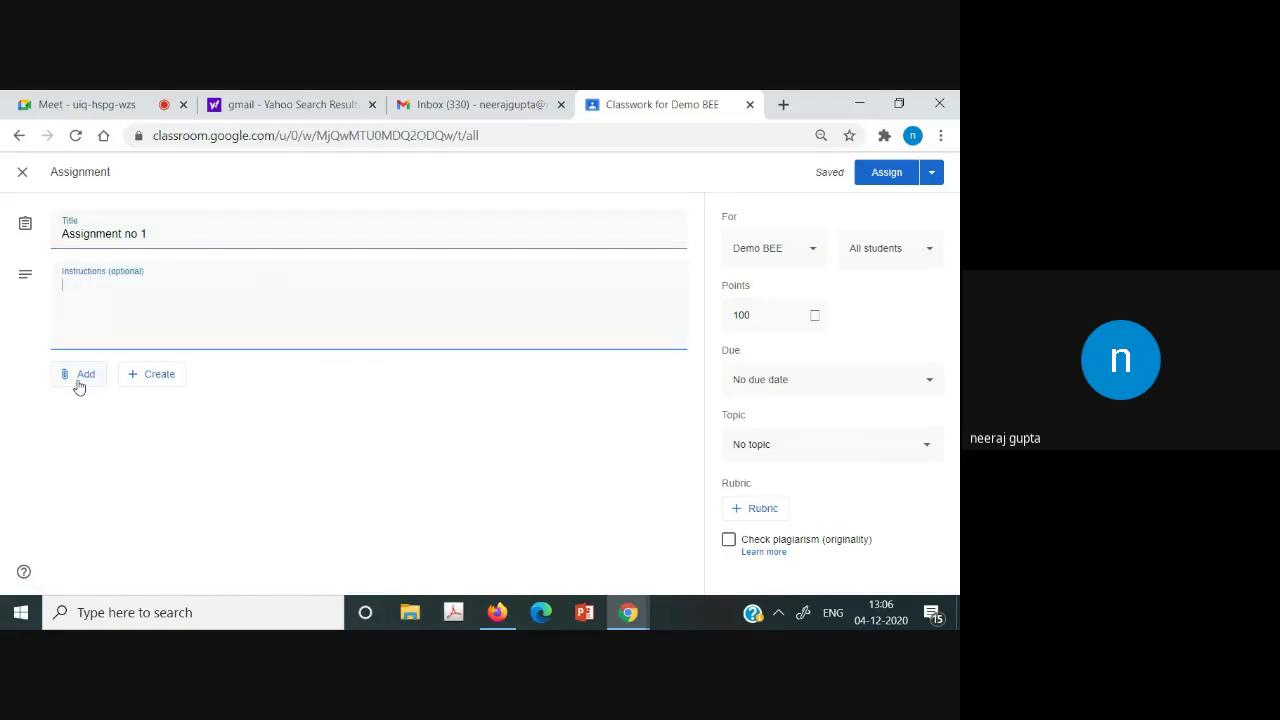
{"action": "left_click", "coordinate": [78, 384]}
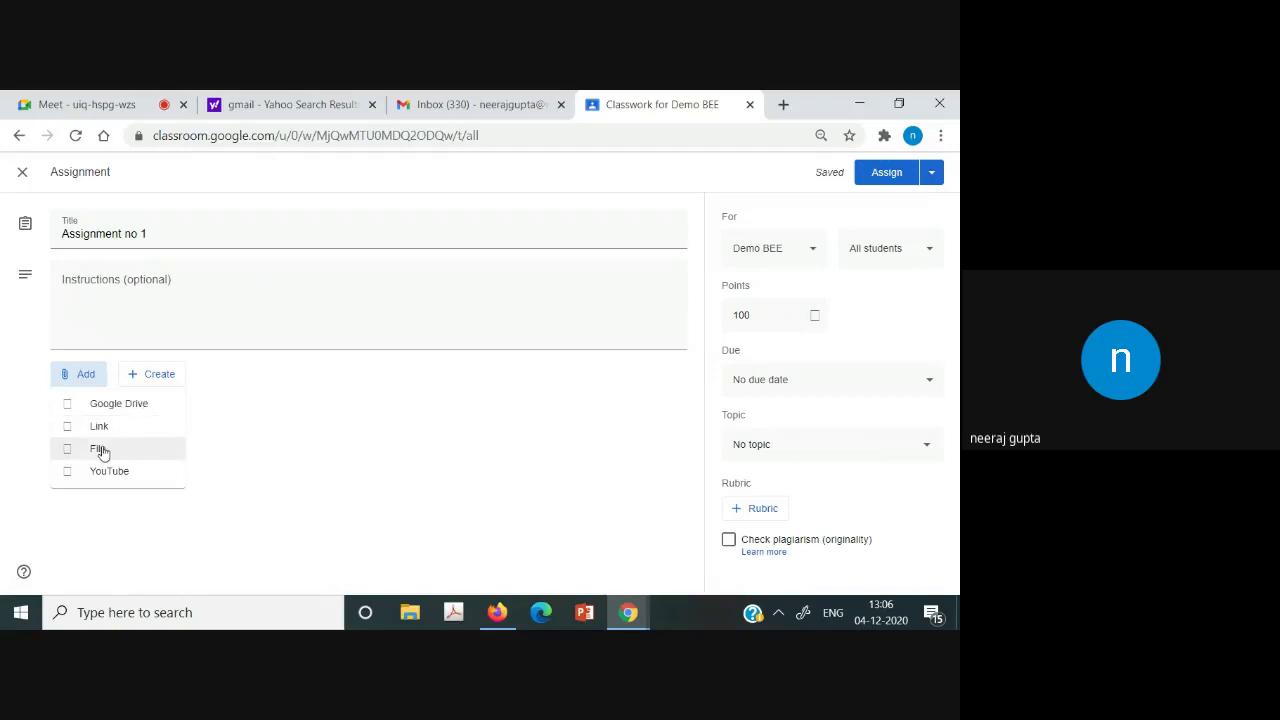
{"action": "left_click", "coordinate": [326, 474]}
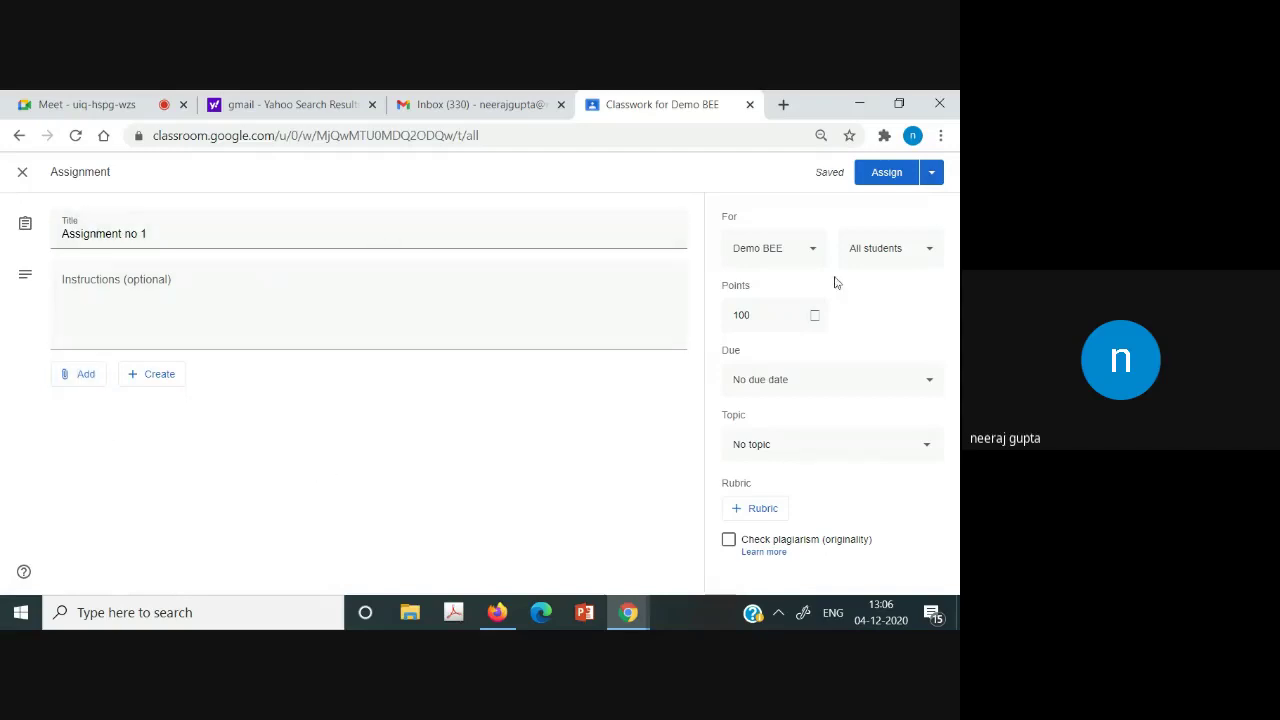
{"action": "left_click", "coordinate": [781, 313]}
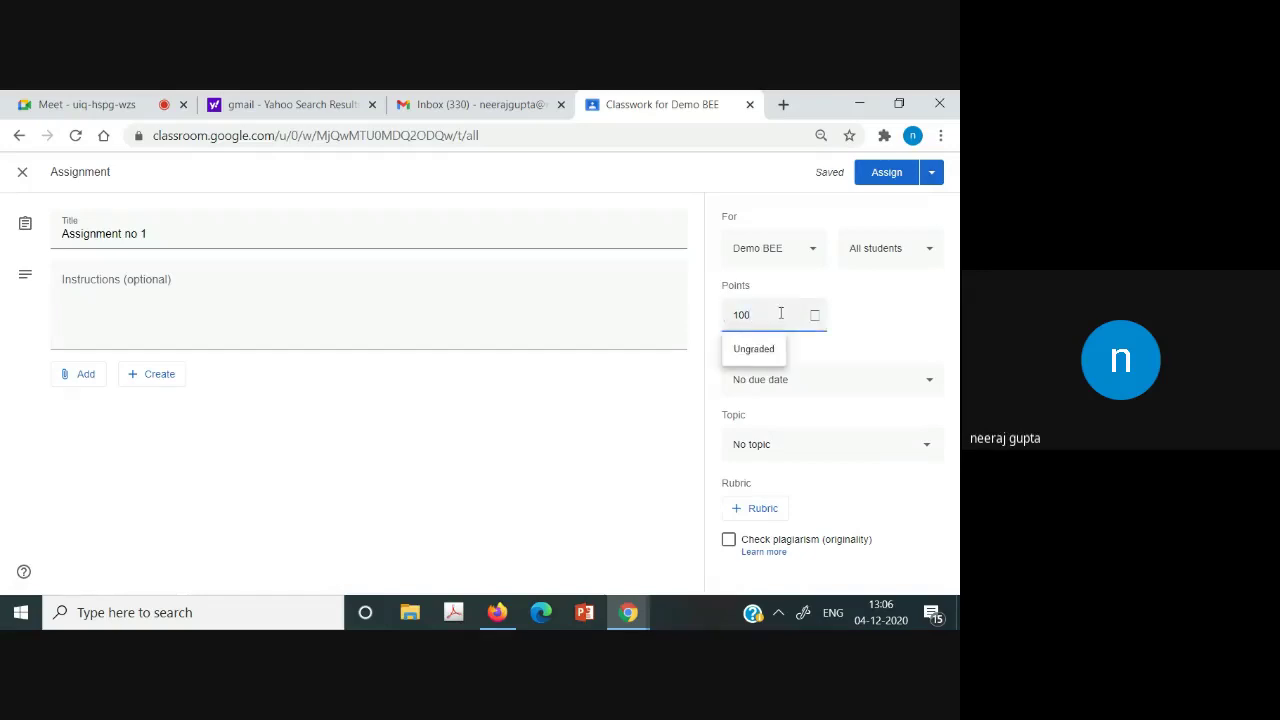
{"action": "left_click", "coordinate": [860, 297]}
Set the due date to Fri, Dec 11, file it under Introduction, and assign it.
{"action": "left_click", "coordinate": [931, 386]}
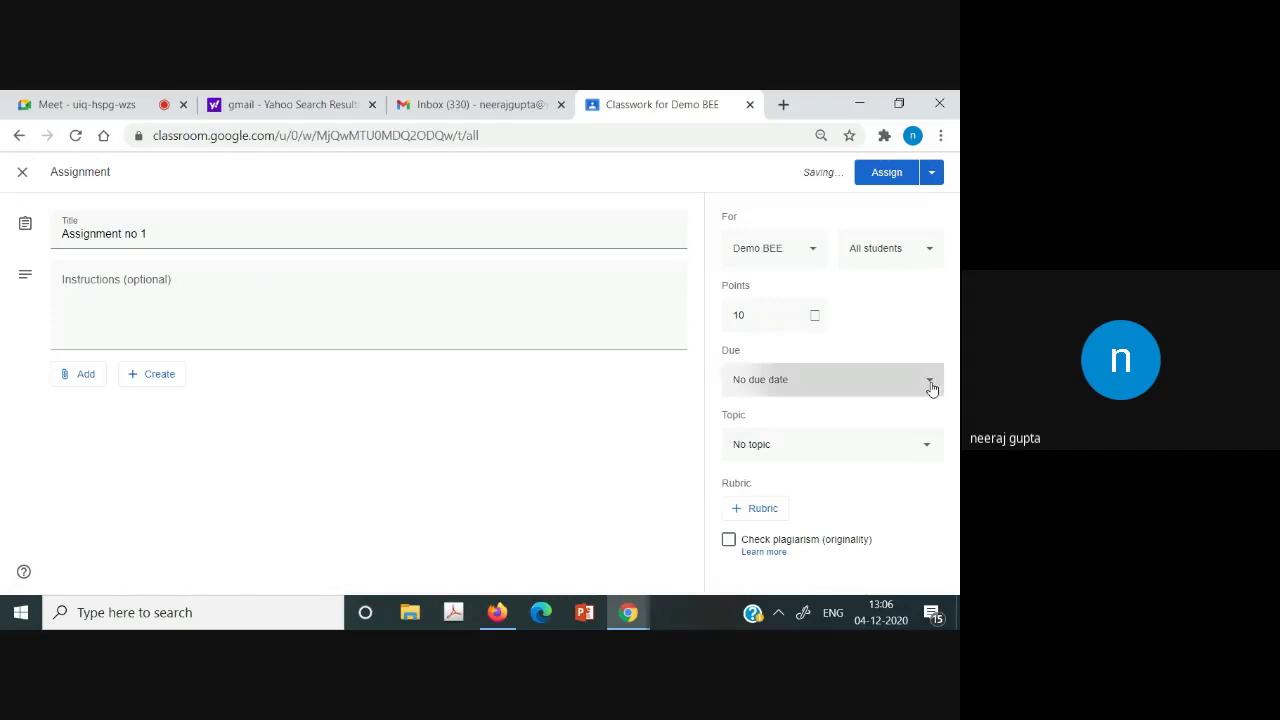
{"action": "left_click", "coordinate": [830, 433]}
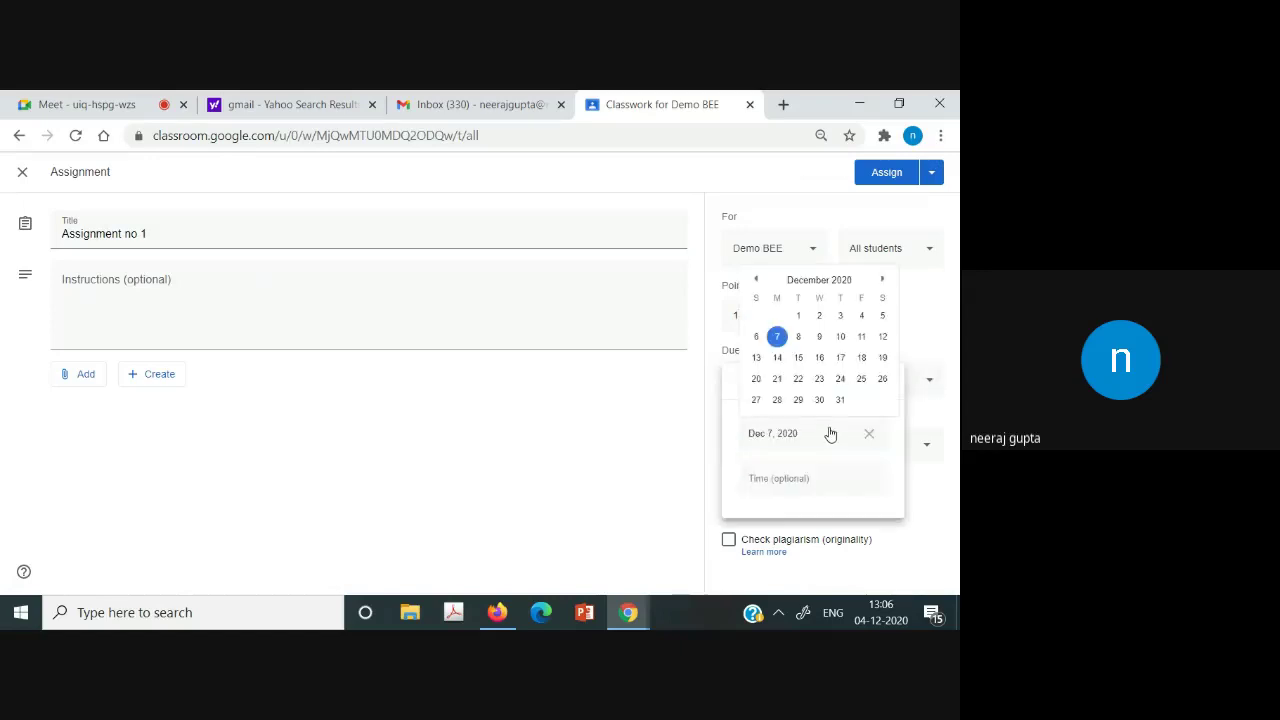
{"action": "left_click", "coordinate": [861, 338]}
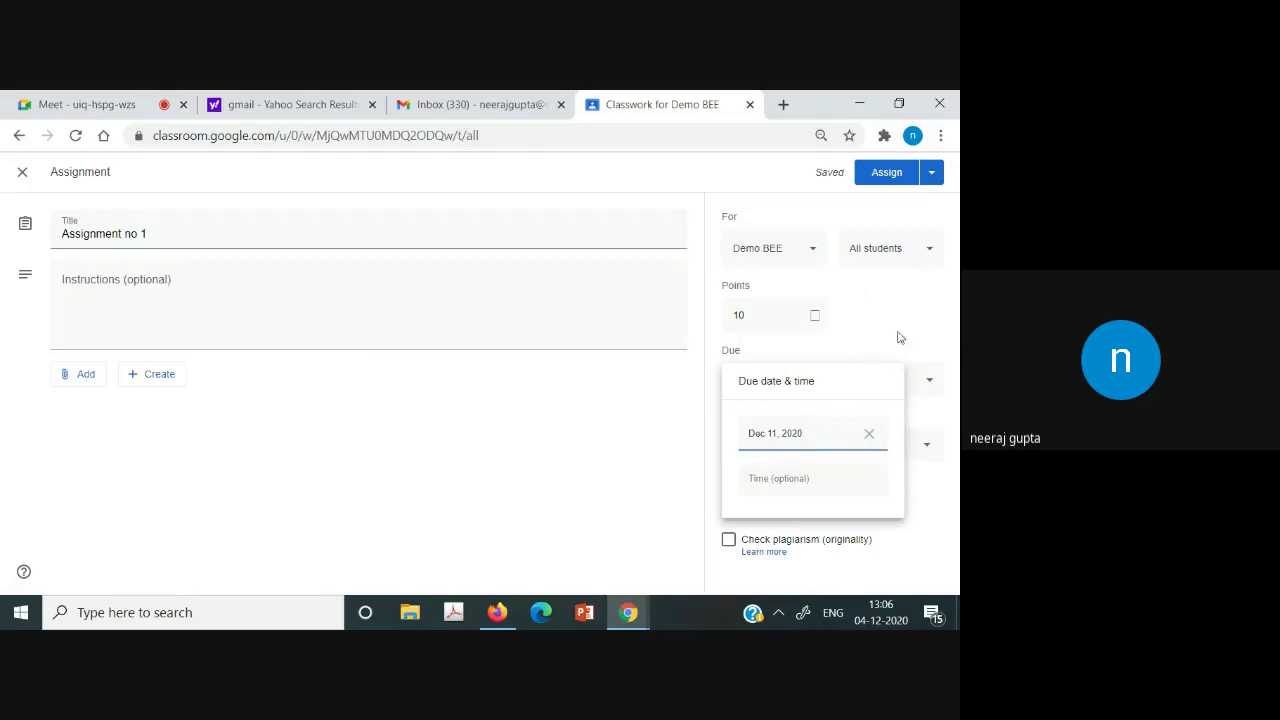
{"action": "left_click", "coordinate": [898, 336]}
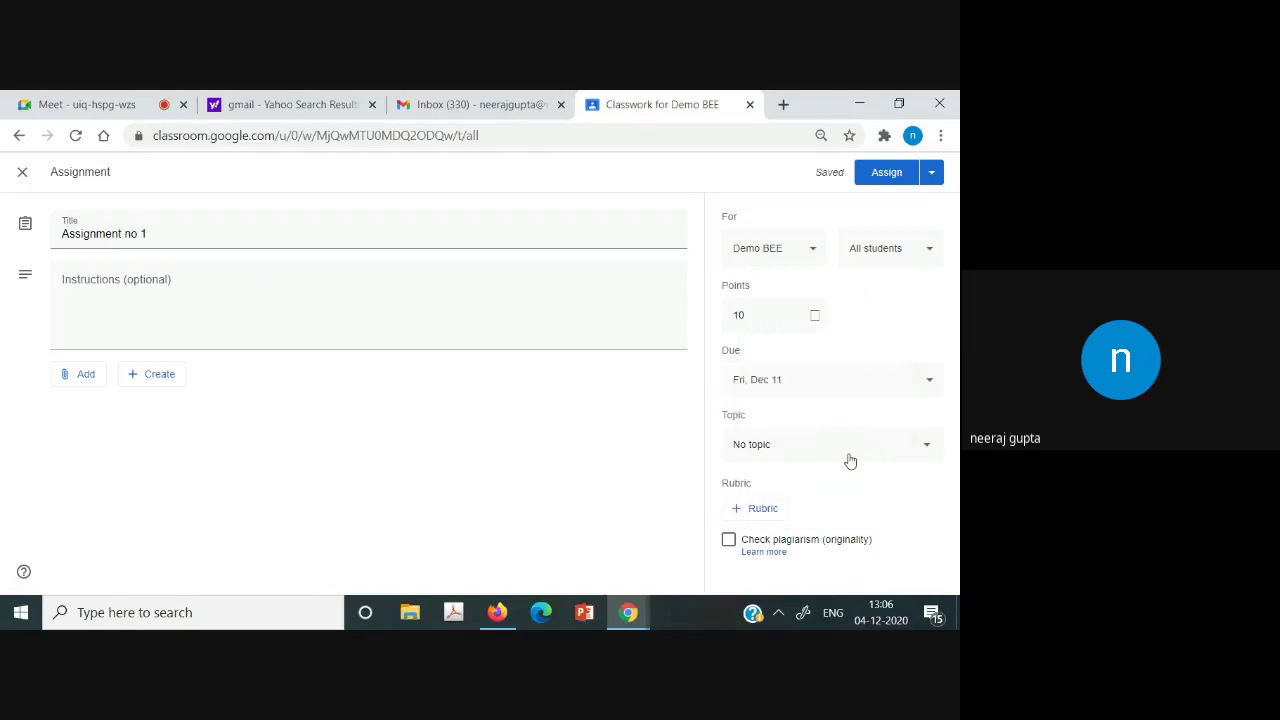
{"action": "left_click", "coordinate": [850, 461]}
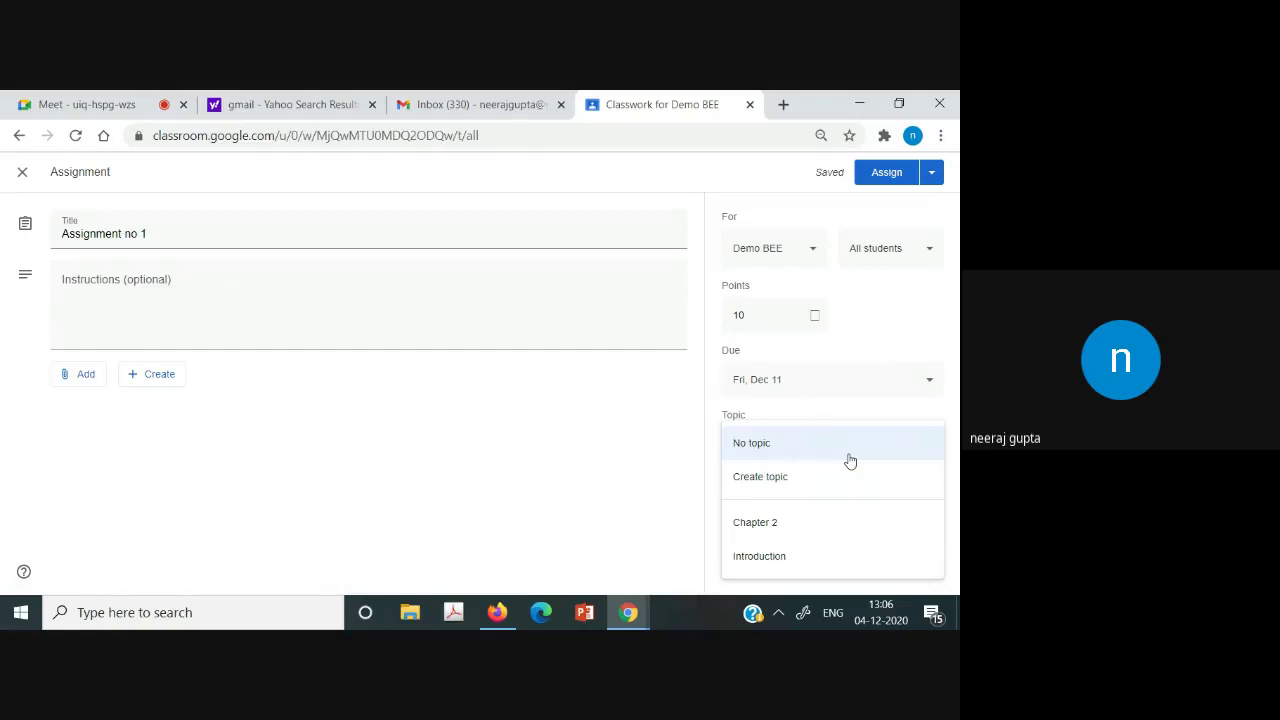
{"action": "left_click", "coordinate": [732, 559]}
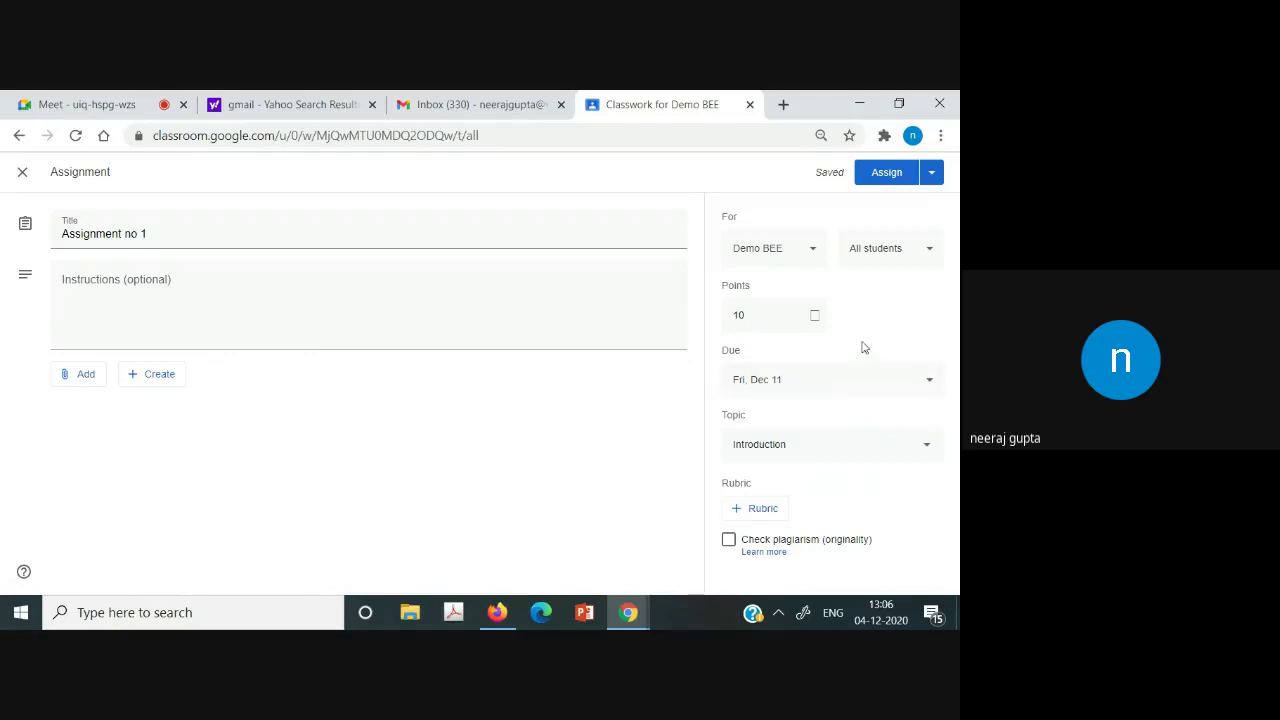
{"action": "left_click", "coordinate": [886, 174]}
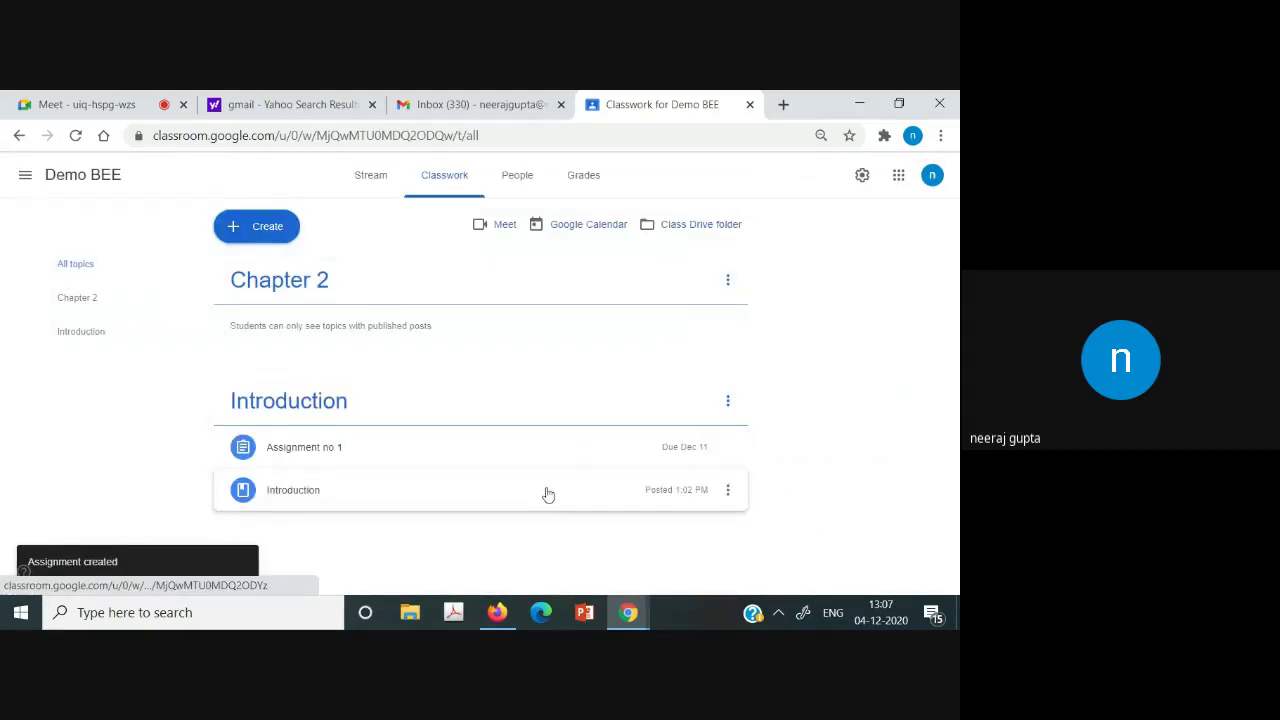
In the other account's Gmail Updates tab, open the Demo BEE invitation and choose Join.
{"action": "left_click", "coordinate": [482, 611]}
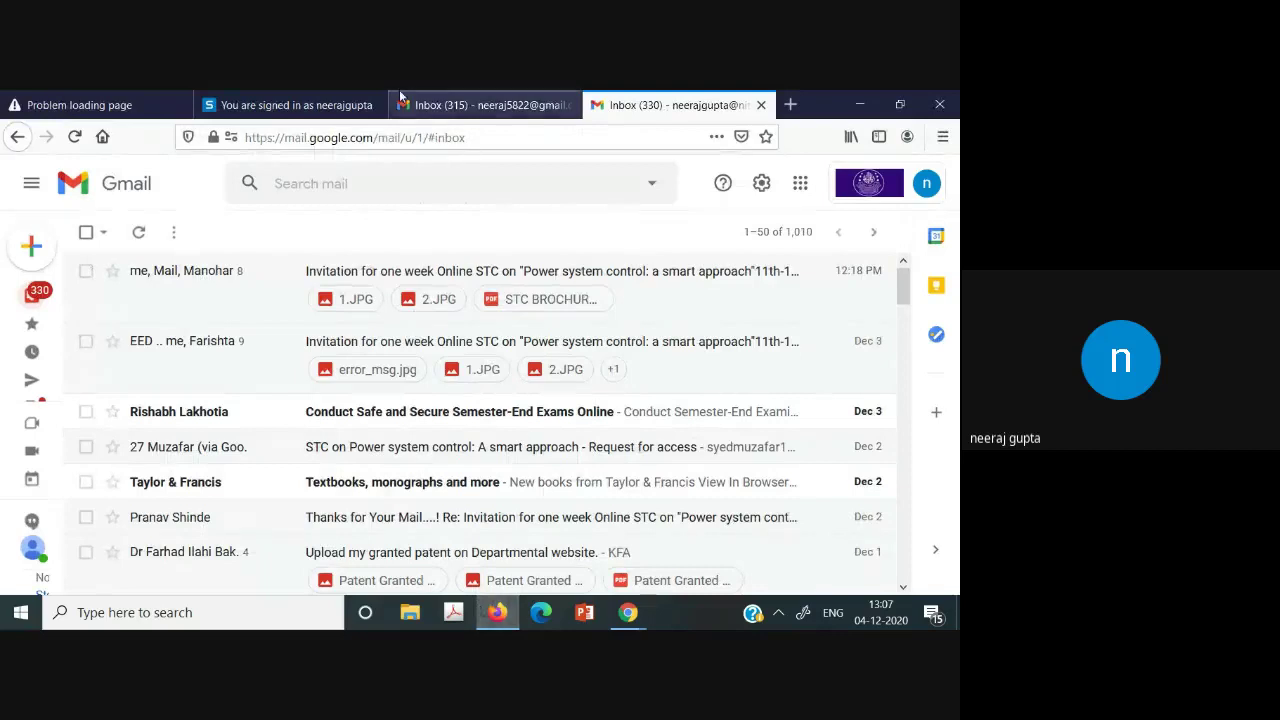
{"action": "left_click", "coordinate": [420, 104]}
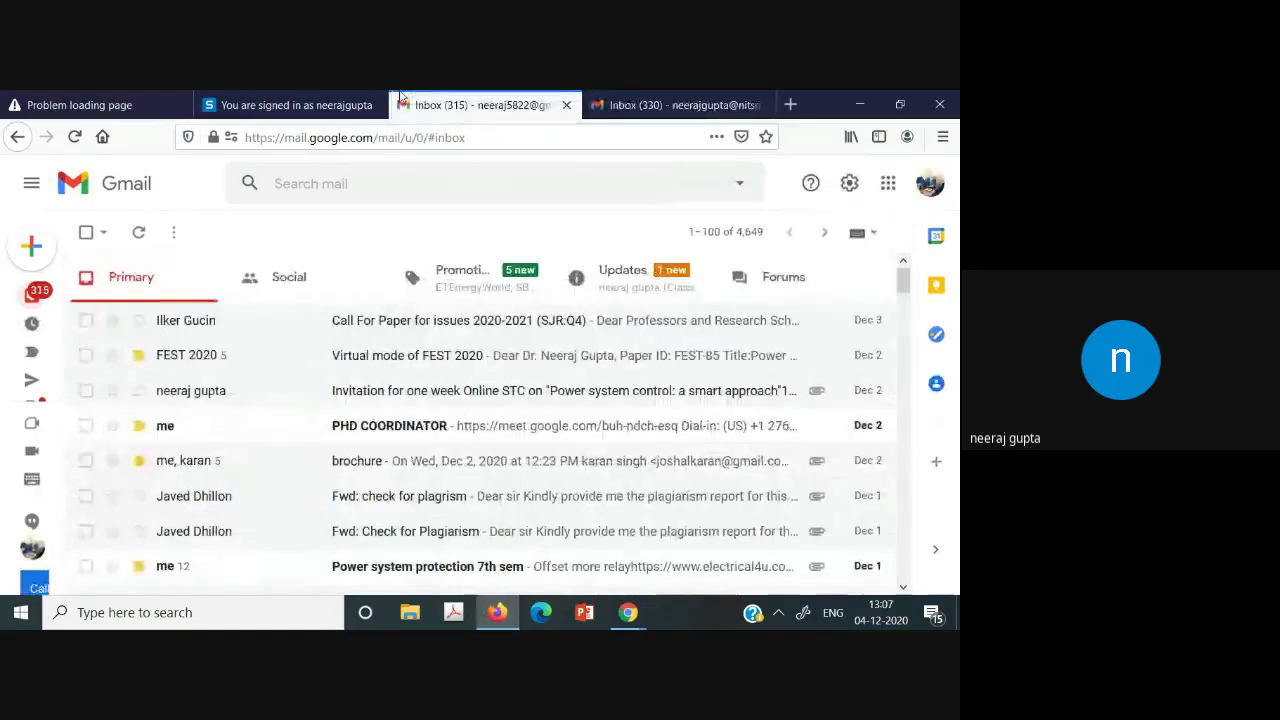
{"action": "left_click", "coordinate": [620, 267]}
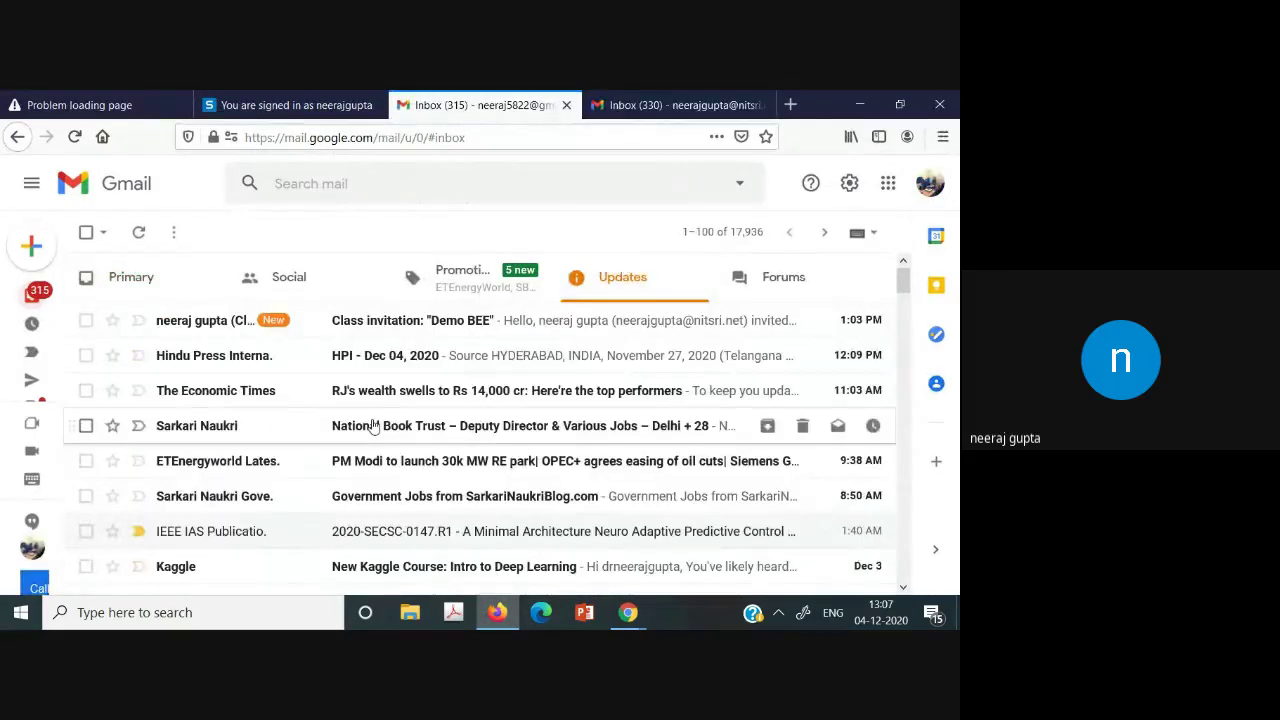
{"action": "left_click", "coordinate": [350, 328]}
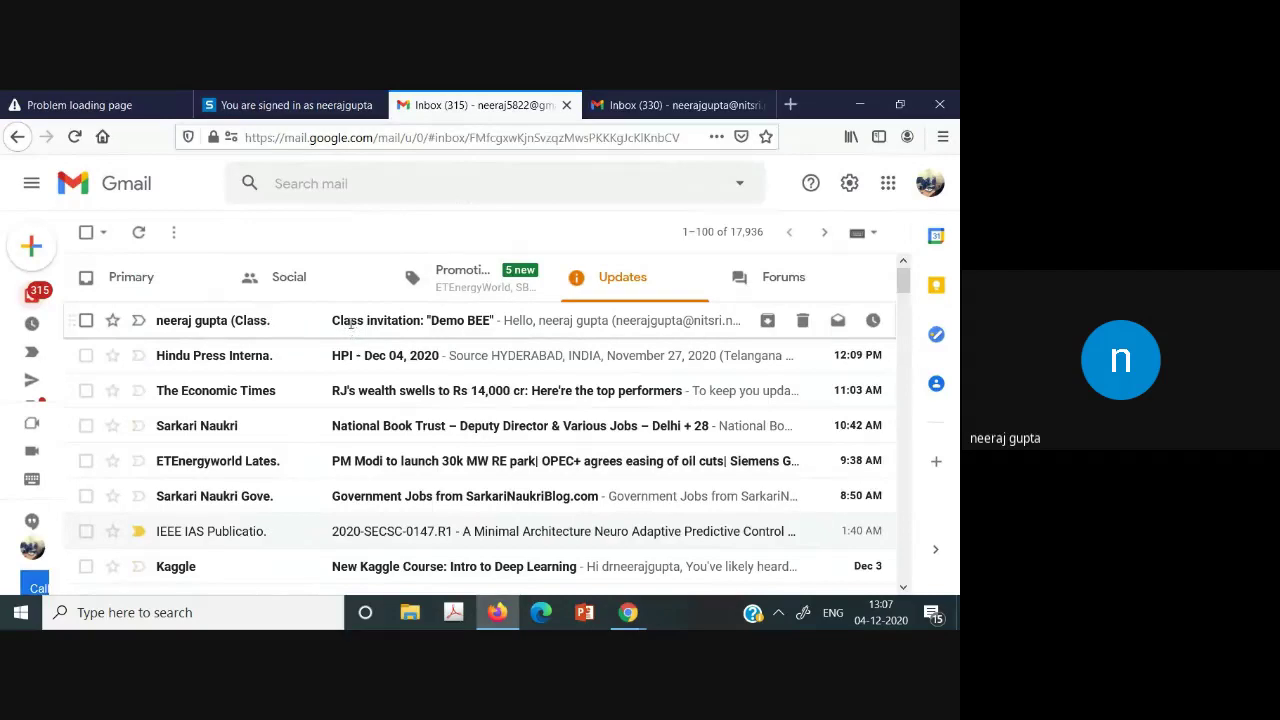
{"action": "left_click_drag", "start_coordinate": [904, 368], "coordinate": [905, 467]}
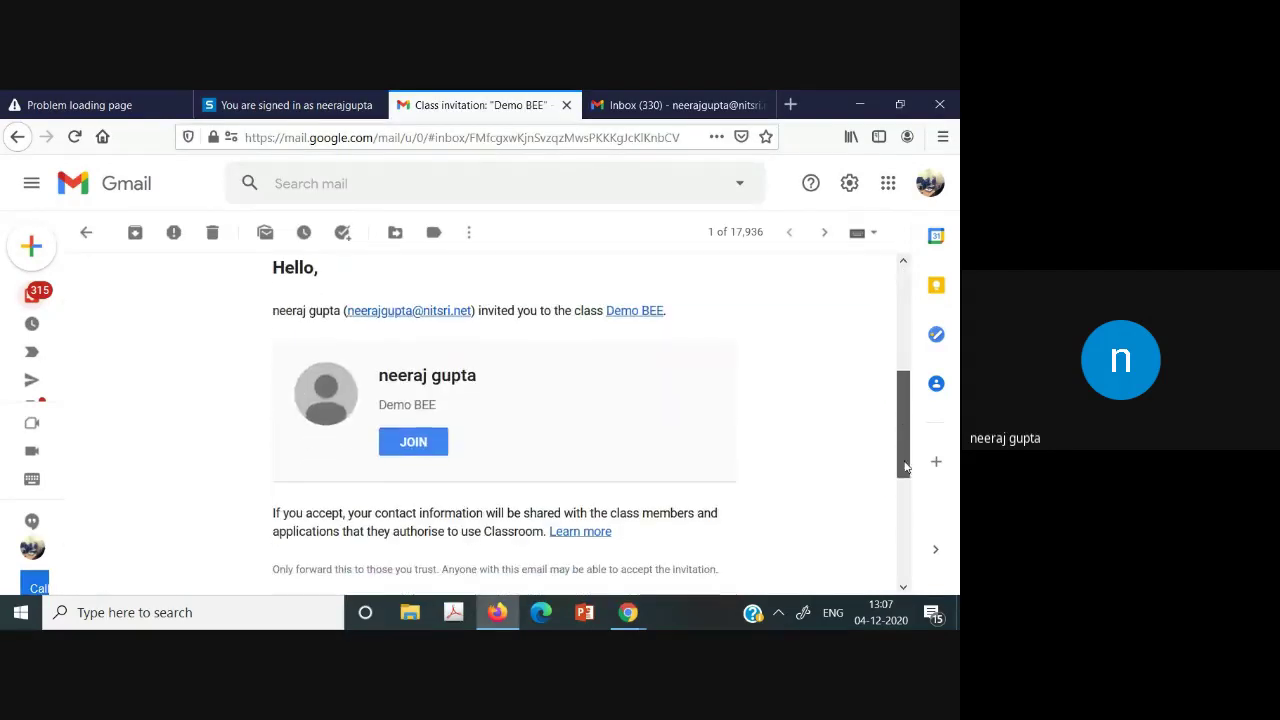
{"action": "left_click", "coordinate": [390, 450]}
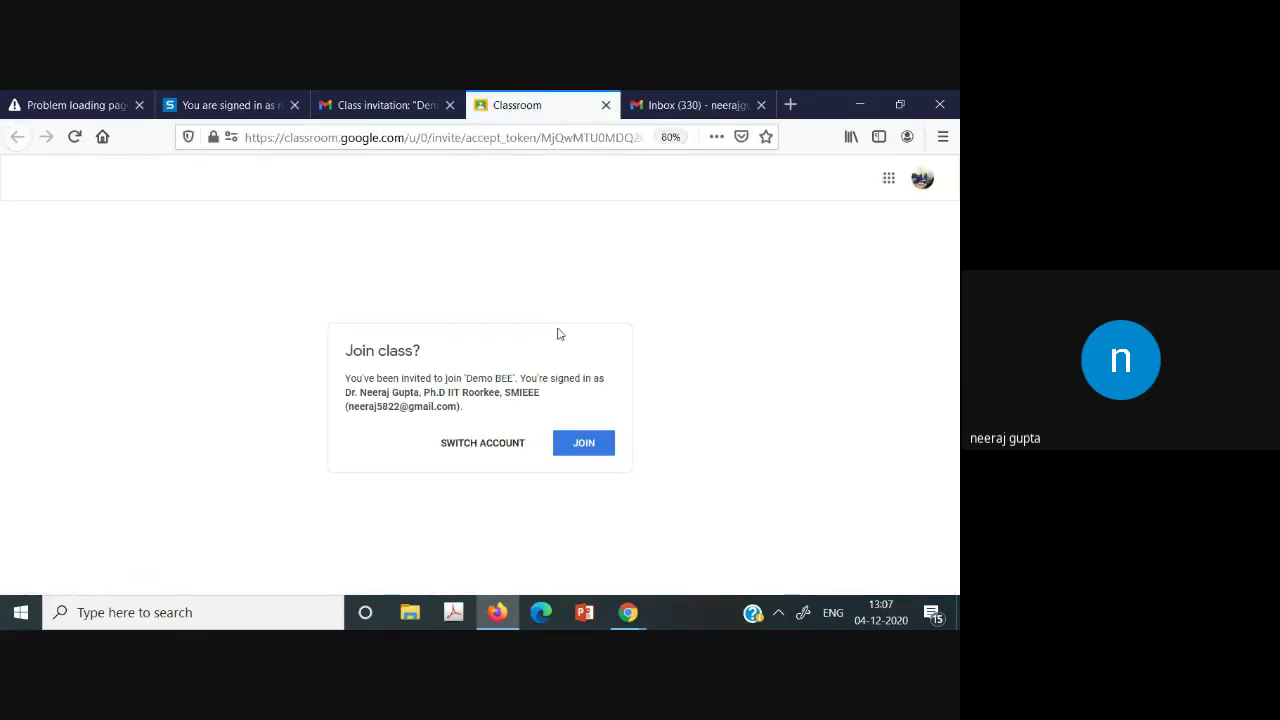
Confirm joining Demo BEE and switch to another signed-in Google account.
{"action": "left_click", "coordinate": [572, 450]}
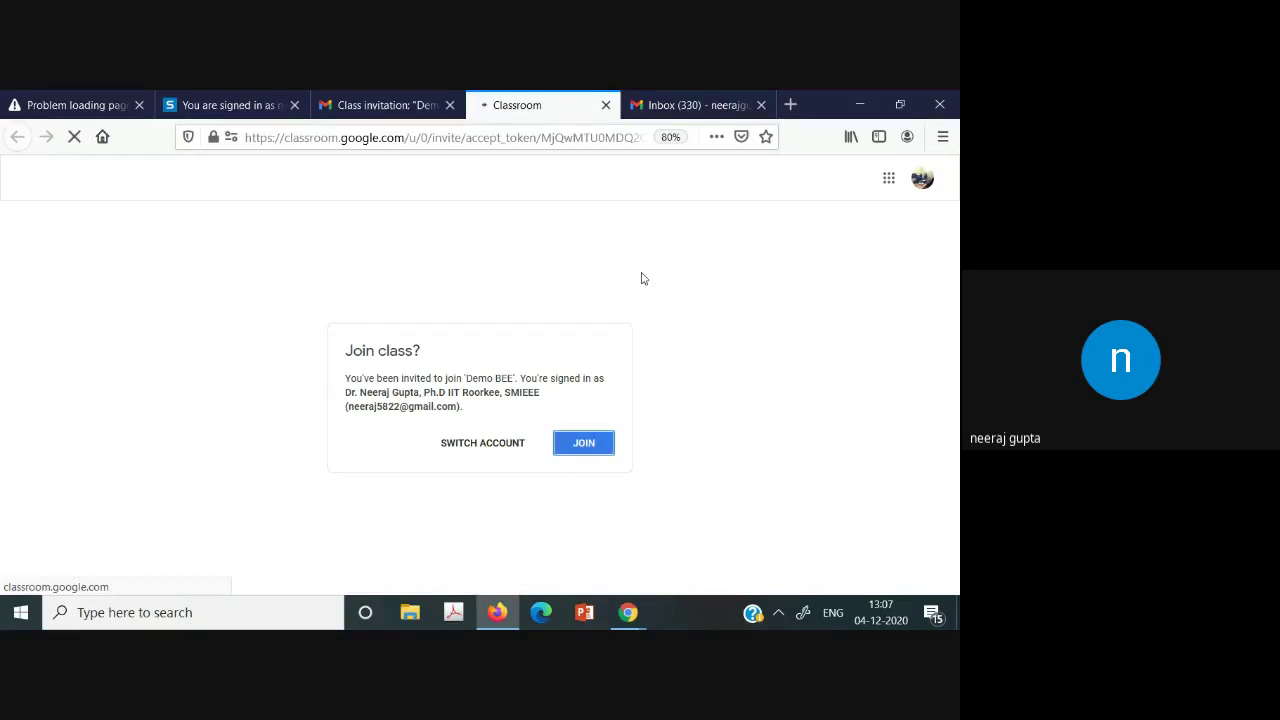
{"action": "left_click", "coordinate": [665, 104]}
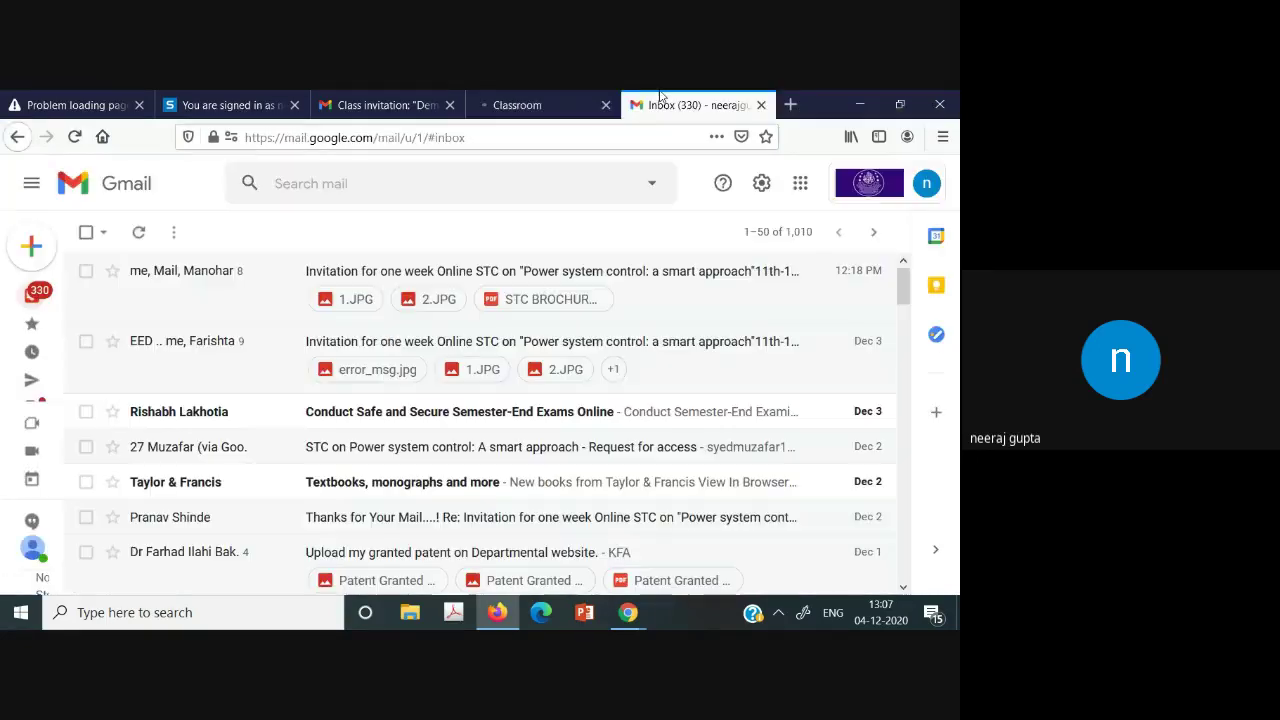
{"action": "left_click", "coordinate": [936, 189]}
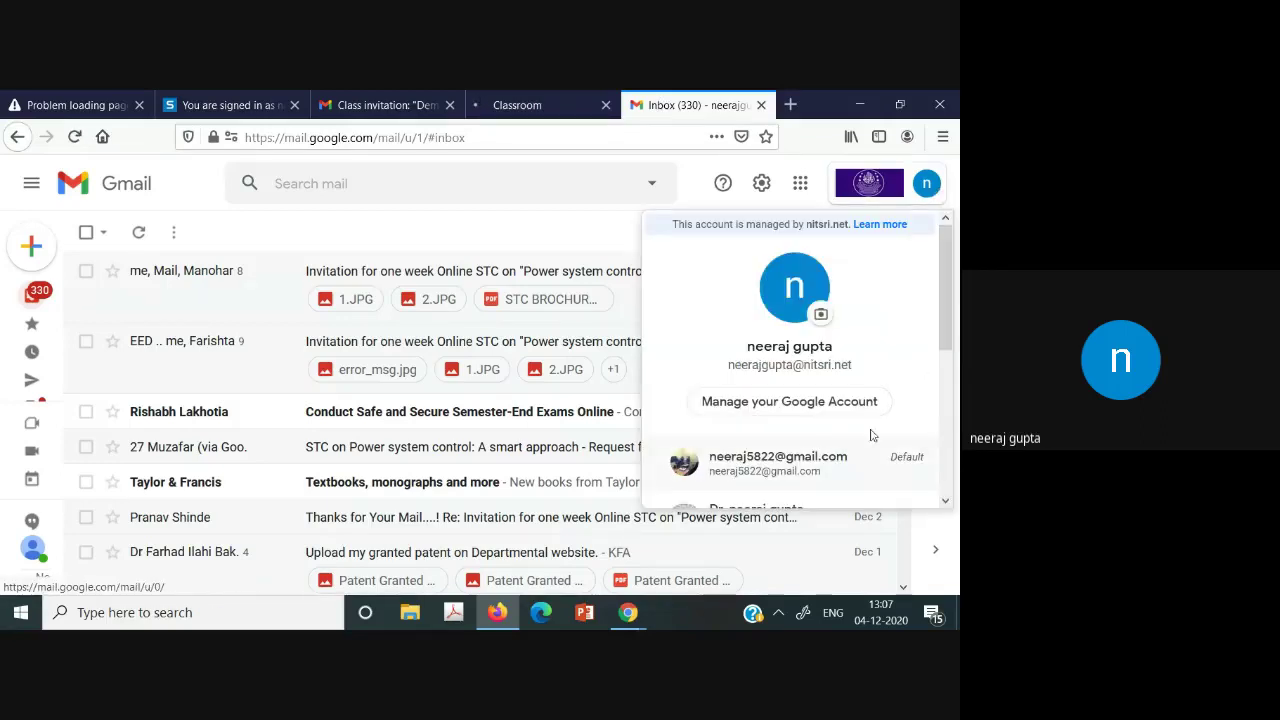
{"action": "scroll", "coordinate": [865, 433], "scroll_direction": "down", "scroll_amount": 2}
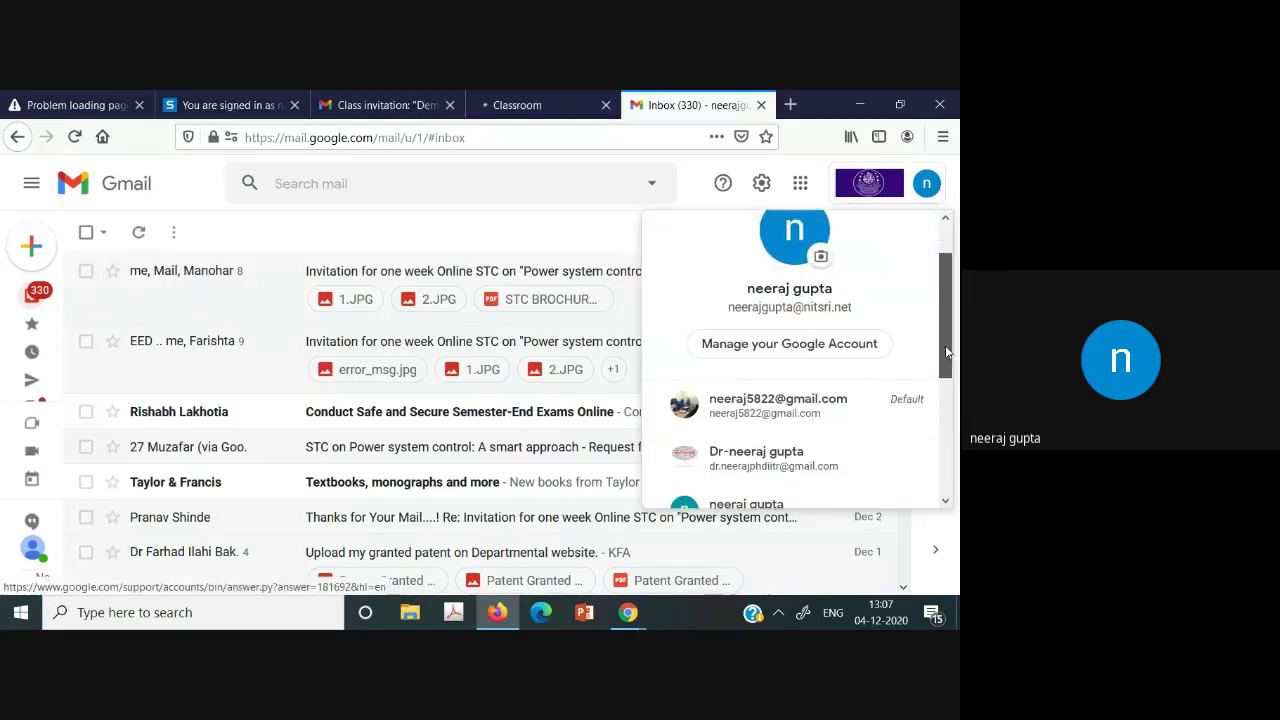
{"action": "left_click", "coordinate": [849, 440]}
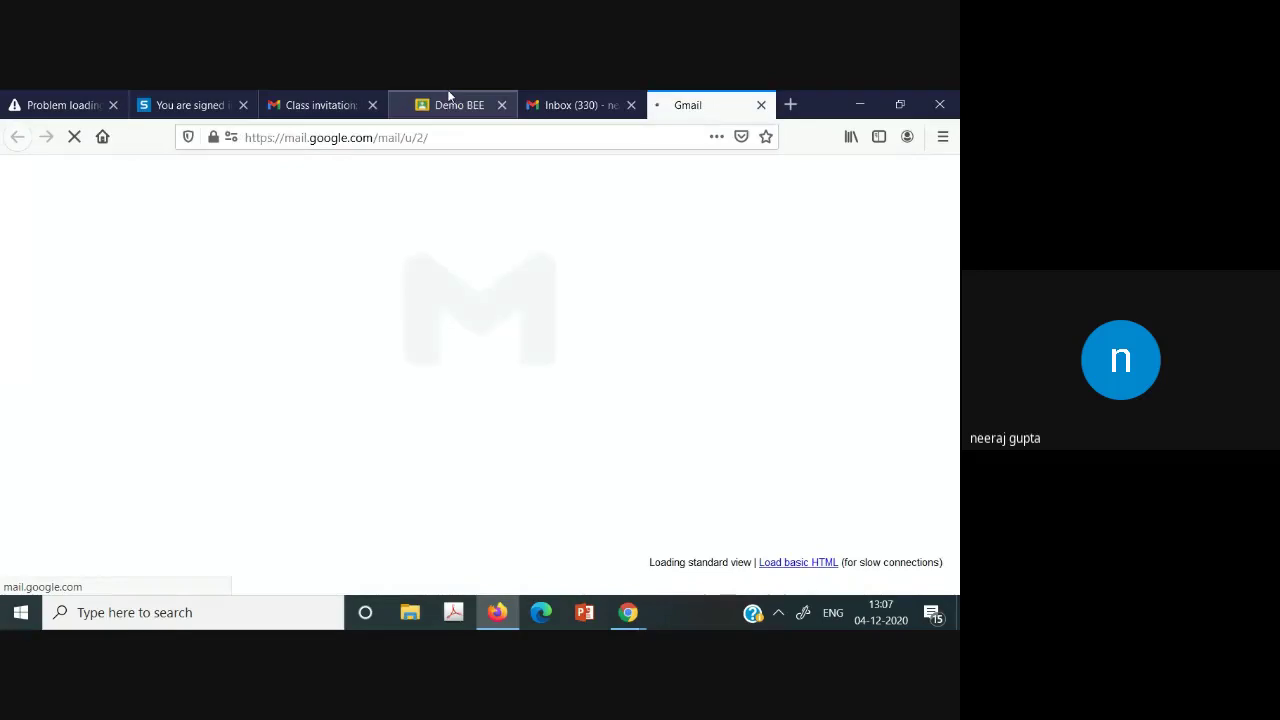
On the Demo BEE class, open Classwork and view Assignment no 1.
{"action": "left_click", "coordinate": [449, 97]}
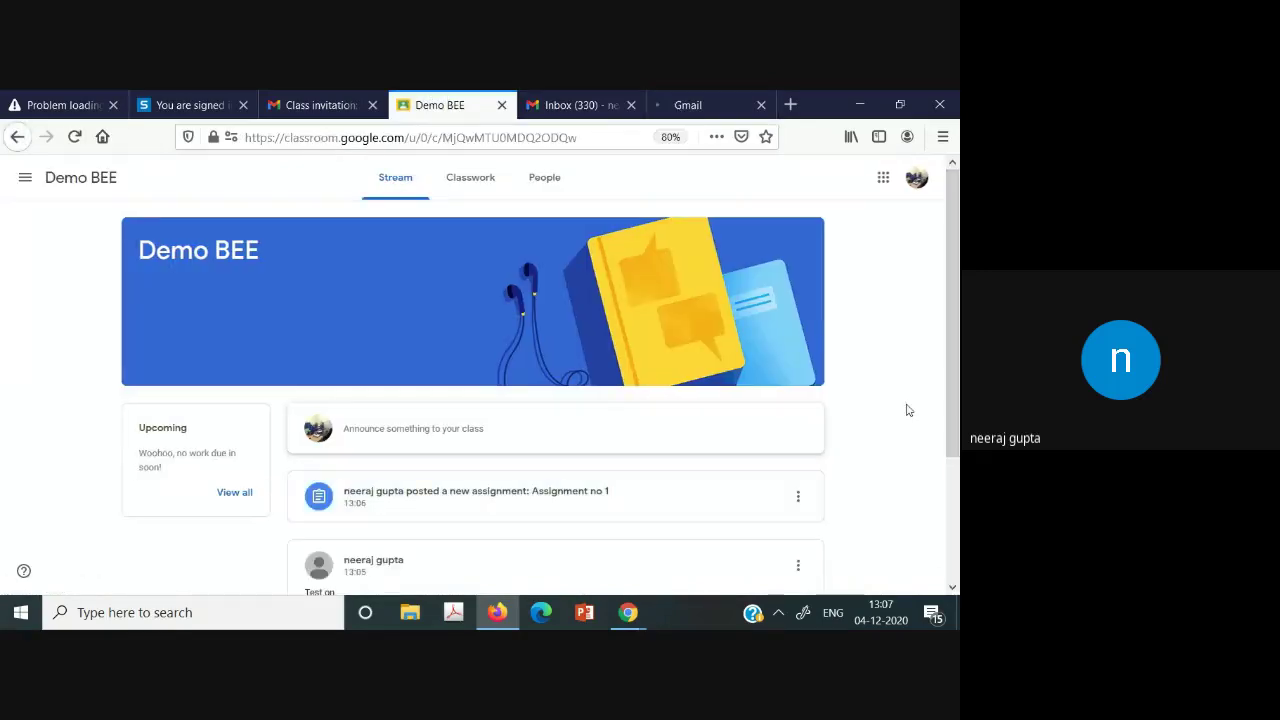
{"action": "scroll", "coordinate": [950, 330], "scroll_direction": "down", "scroll_amount": 1}
{"action": "scroll", "coordinate": [955, 325], "scroll_direction": "up", "scroll_amount": 1}
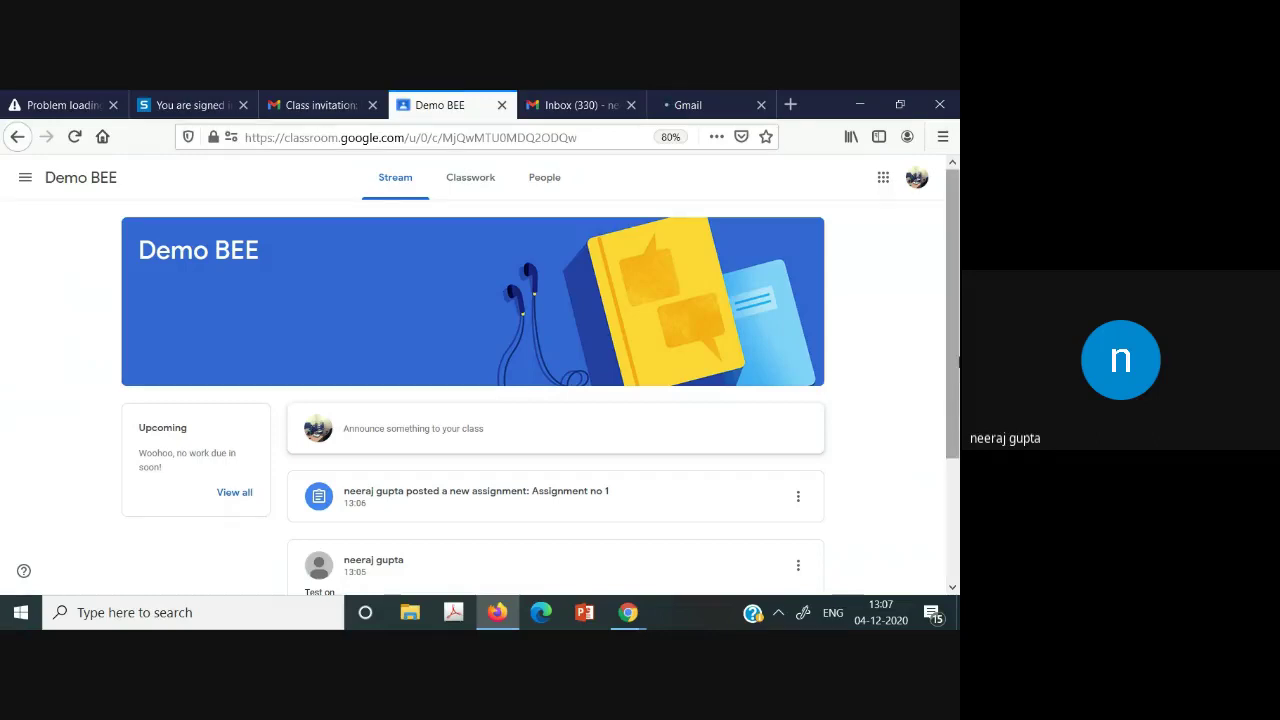
{"action": "left_click", "coordinate": [459, 181]}
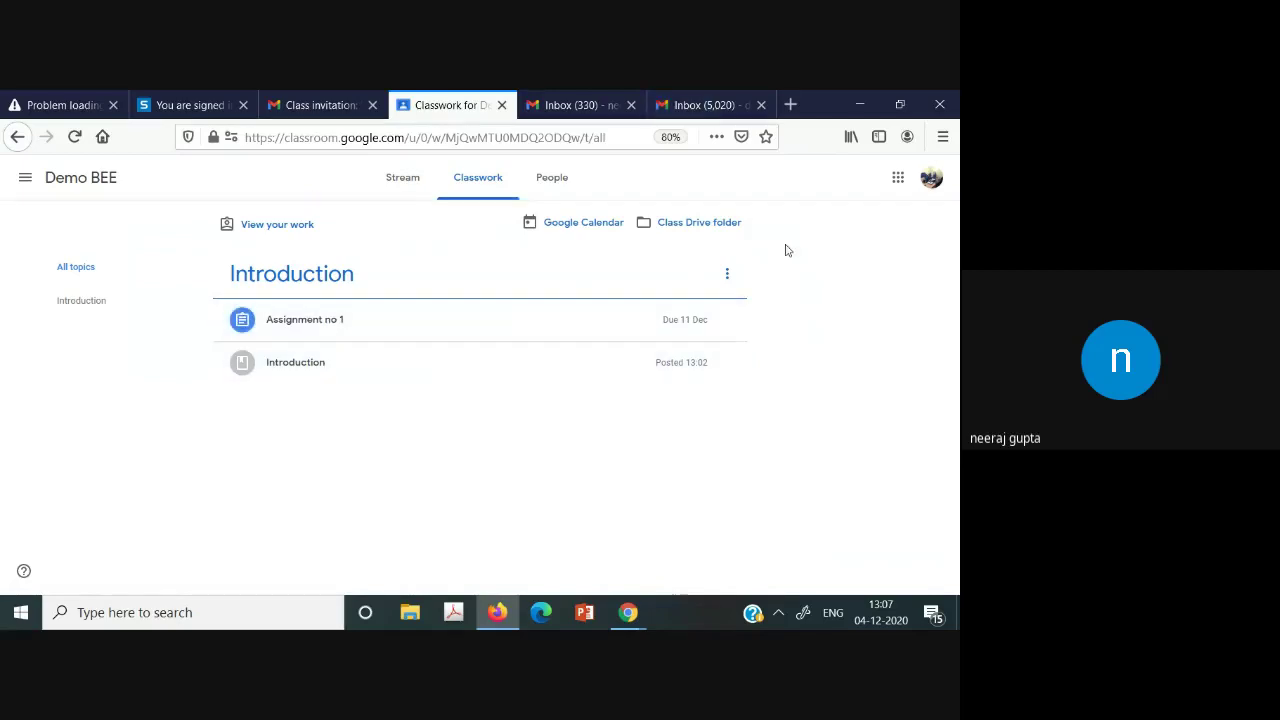
{"action": "left_click", "coordinate": [325, 332]}
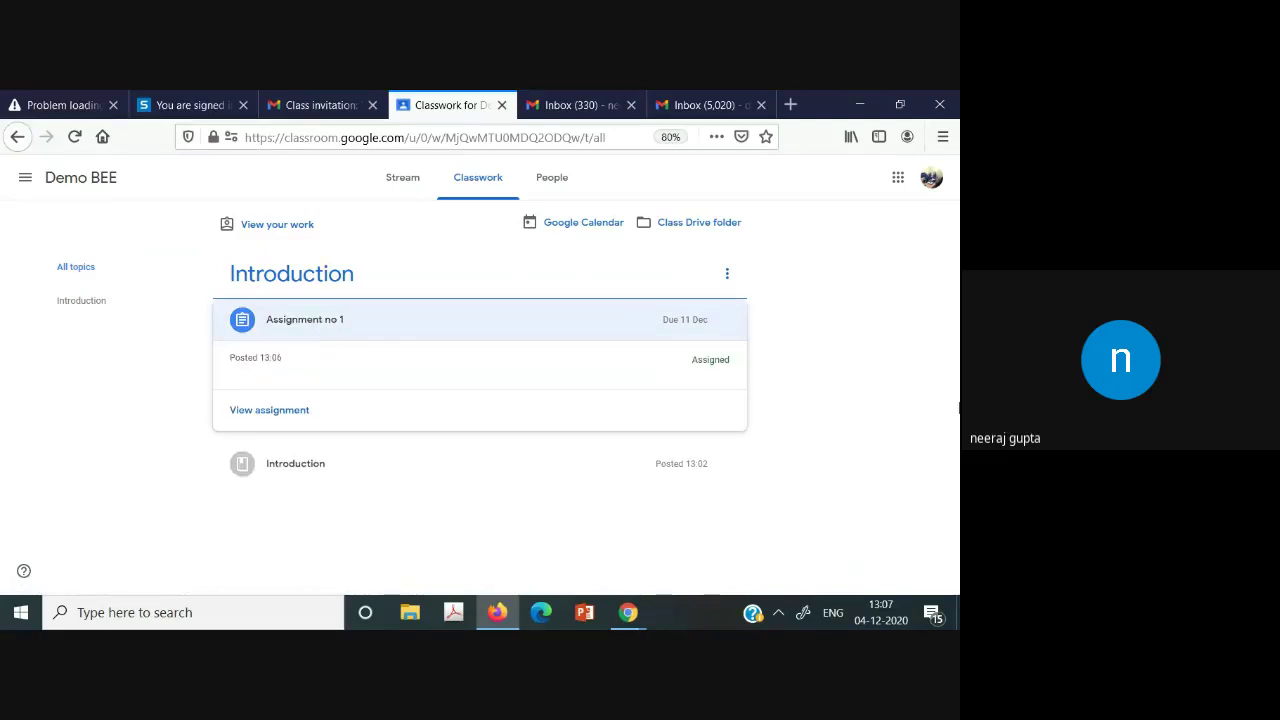
{"action": "left_click", "coordinate": [274, 412]}
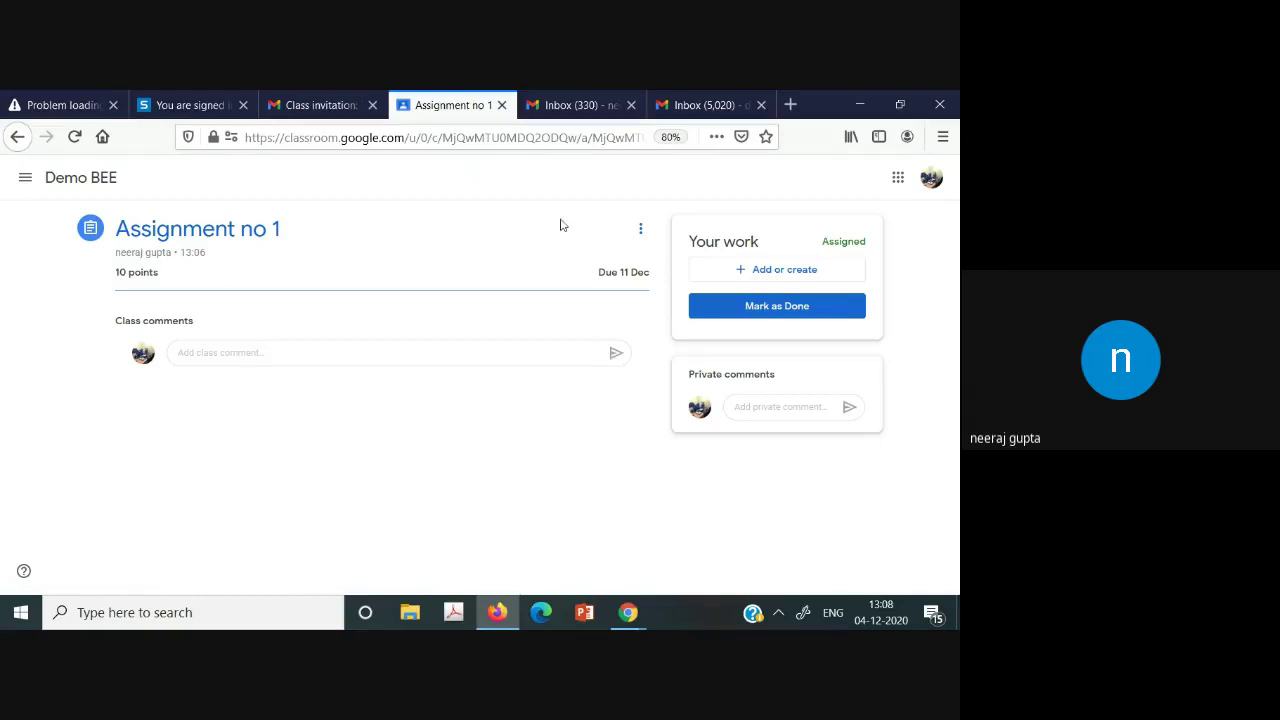
Join Demo BEE from the invitation e-mail in the Inbox (5,020) account.
{"action": "left_click", "coordinate": [579, 100]}
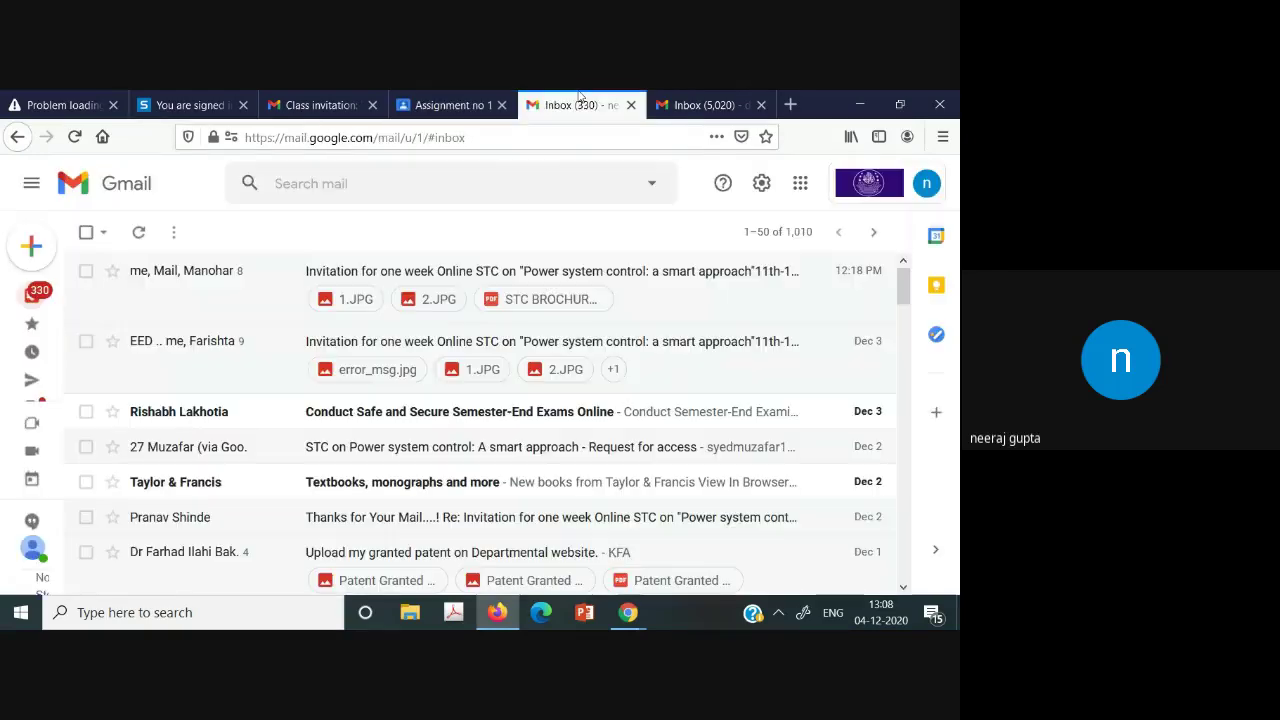
{"action": "left_click", "coordinate": [669, 95]}
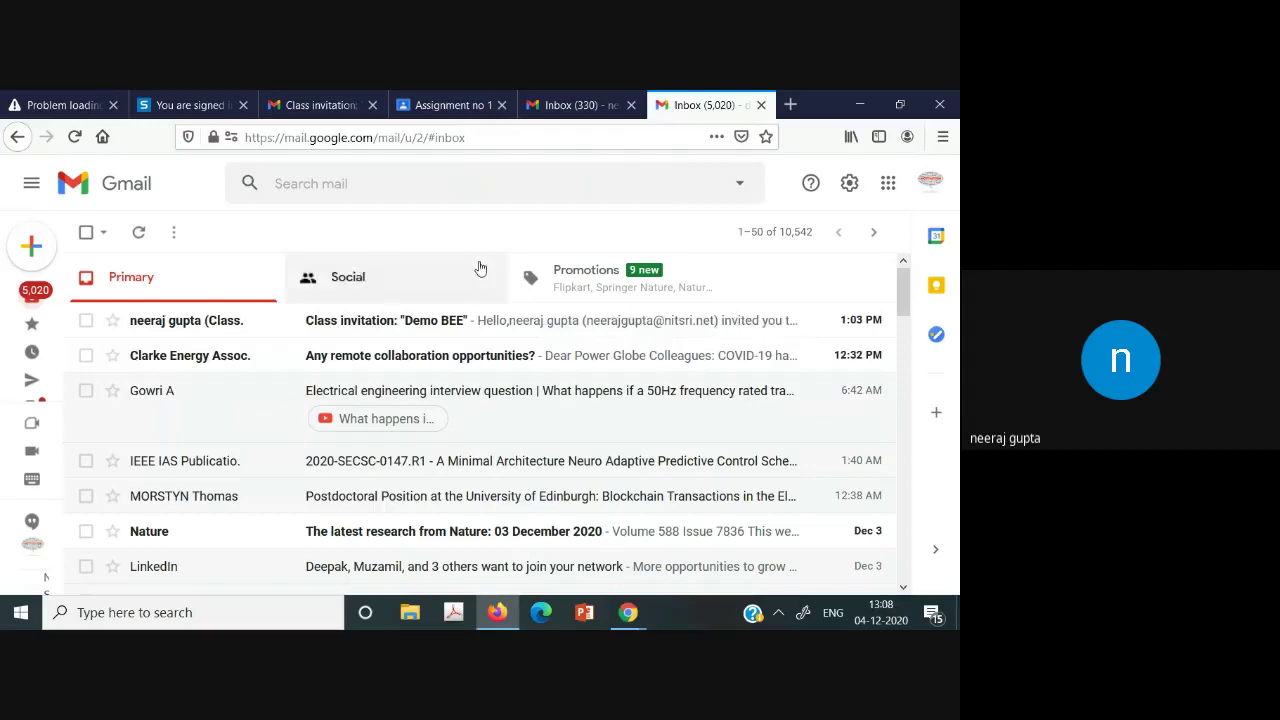
{"action": "left_click", "coordinate": [388, 320]}
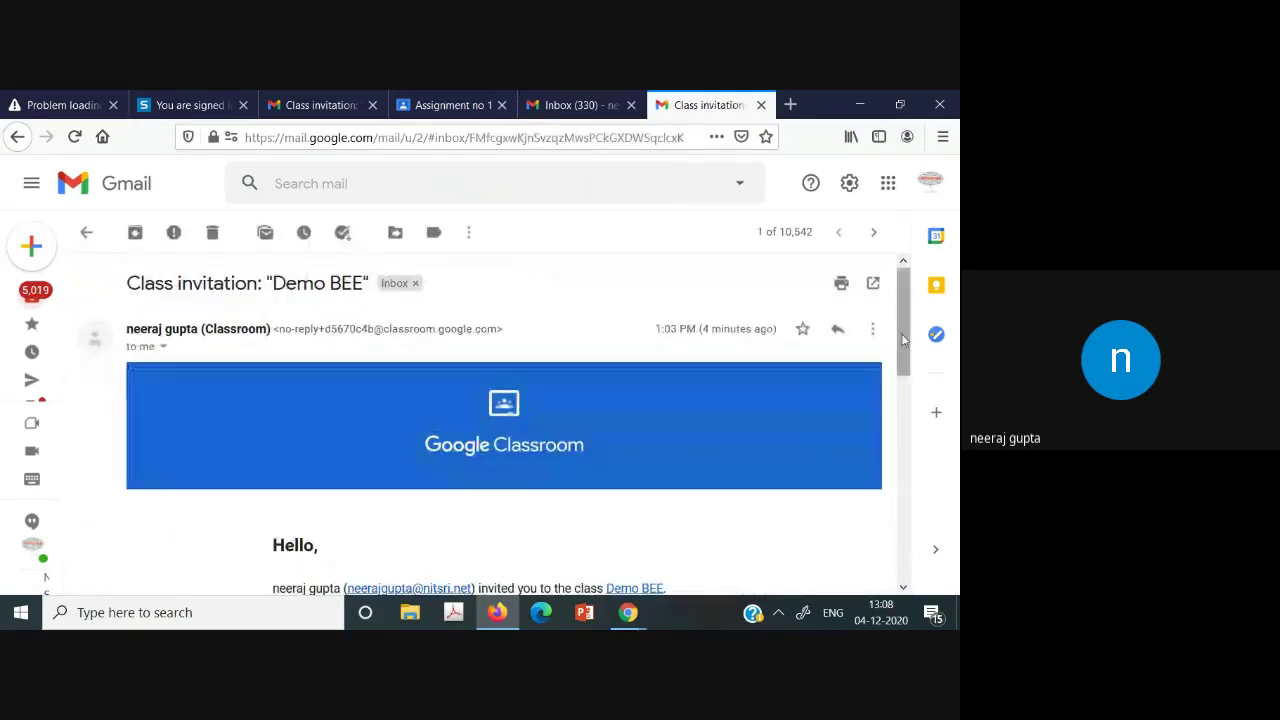
{"action": "scroll", "coordinate": [507, 512], "scroll_direction": "down", "scroll_amount": 3}
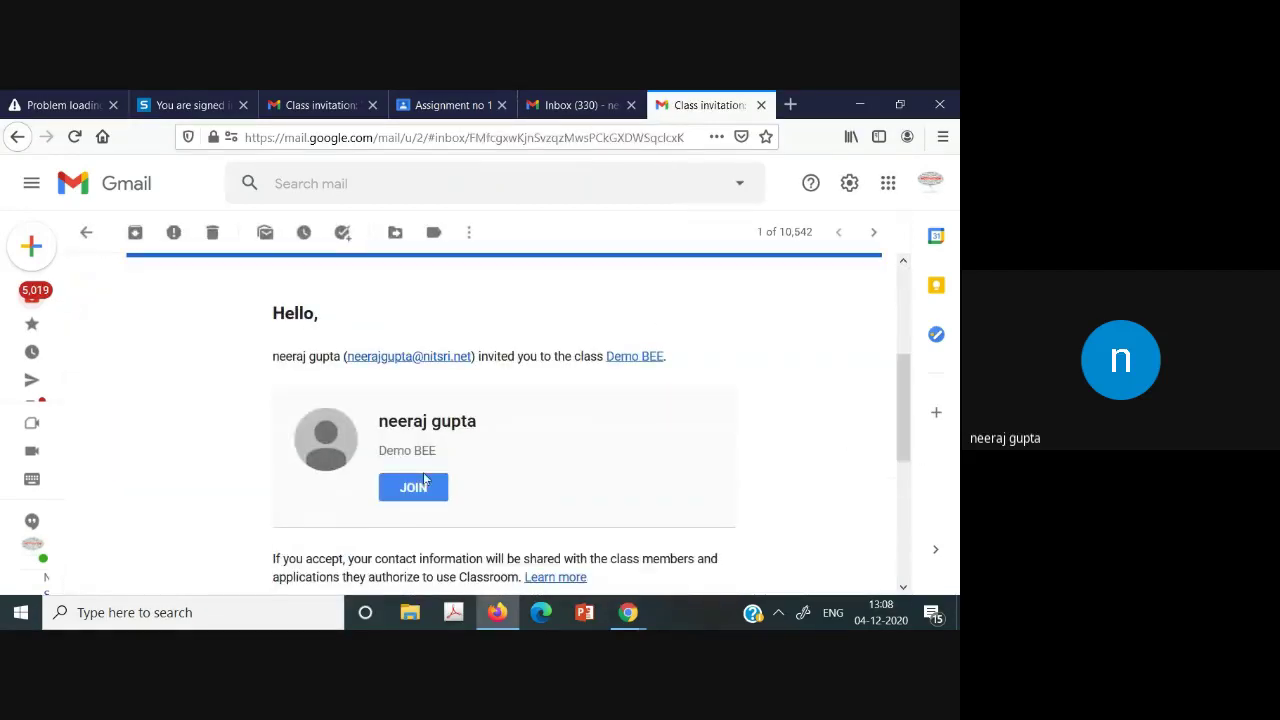
{"action": "left_click", "coordinate": [416, 486]}
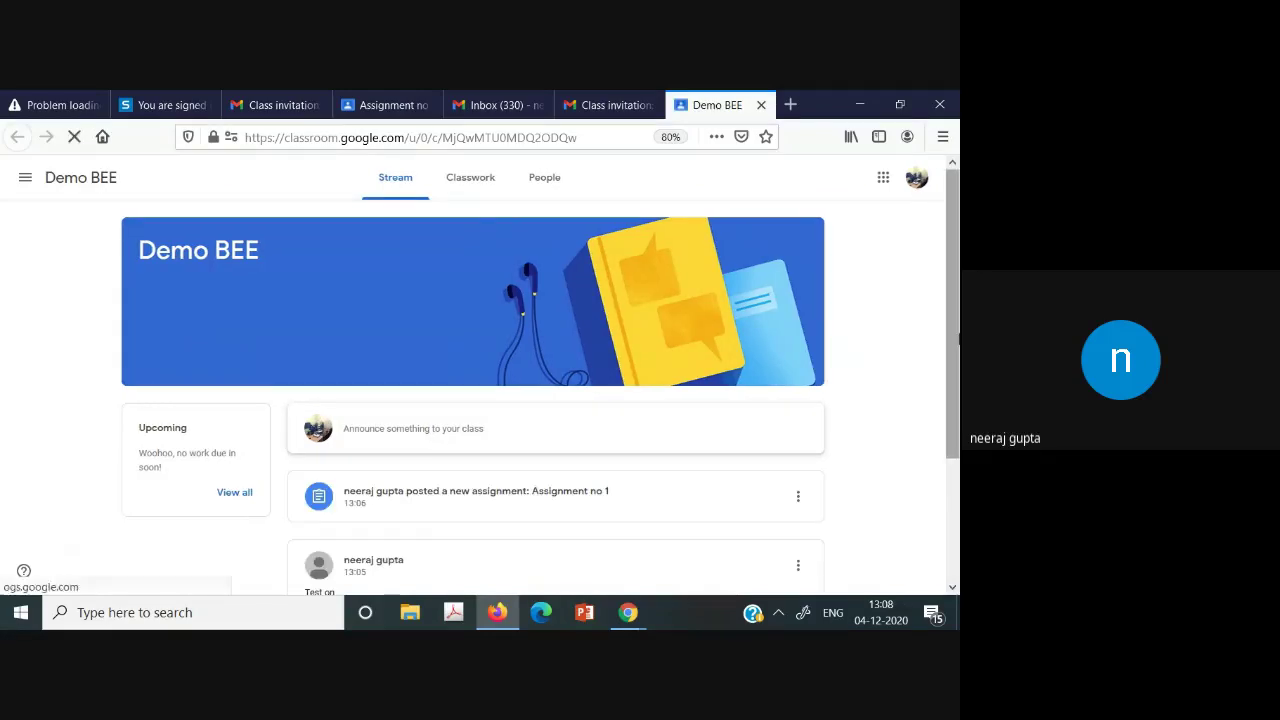
{"action": "scroll", "coordinate": [955, 405], "scroll_direction": "down", "scroll_amount": 2}
{"action": "scroll", "coordinate": [957, 402], "scroll_direction": "down", "scroll_amount": 1}
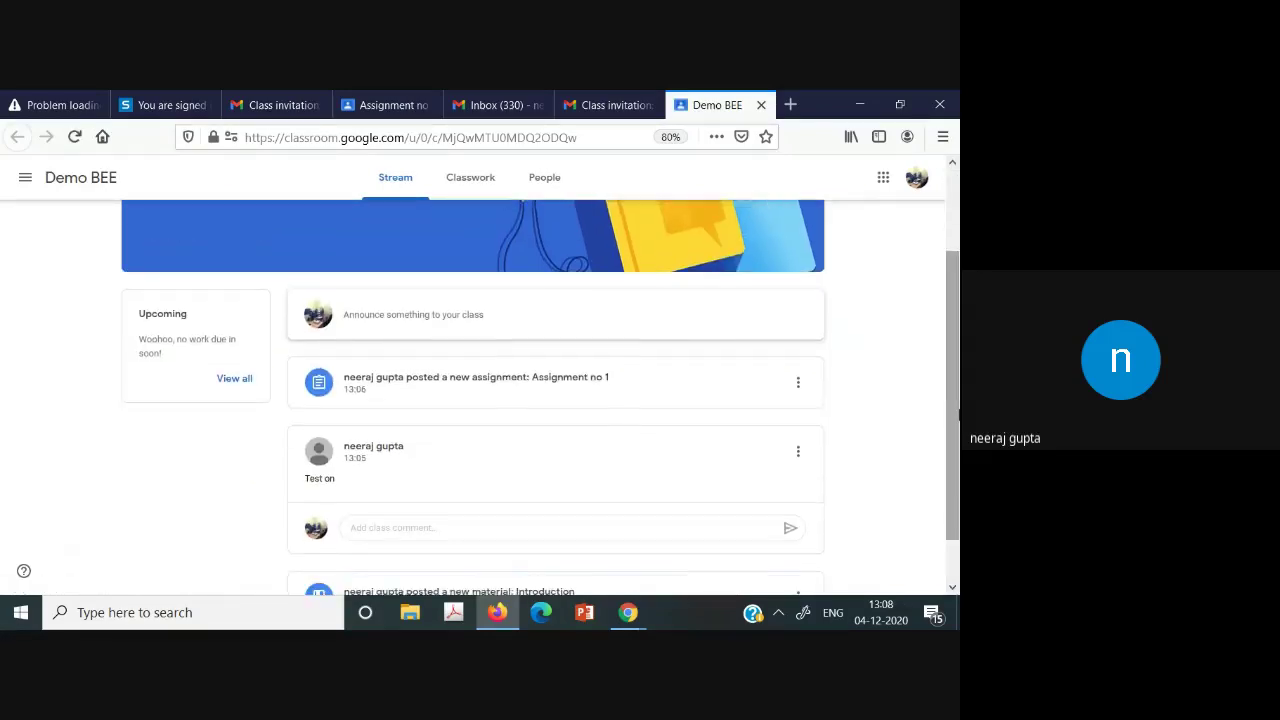
Return through the Gmail tabs to the Assignment no 1 page.
{"action": "left_click", "coordinate": [511, 95]}
{"action": "left_click", "coordinate": [608, 104]}
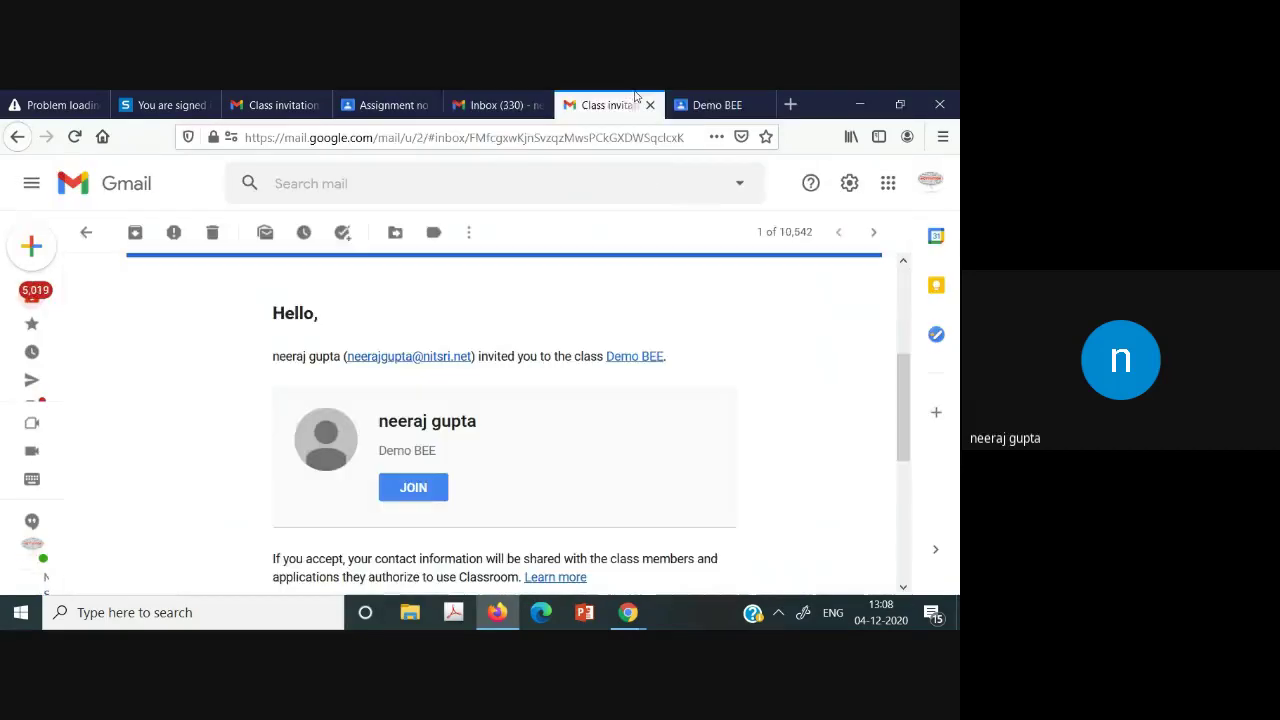
{"action": "left_click", "coordinate": [432, 95]}
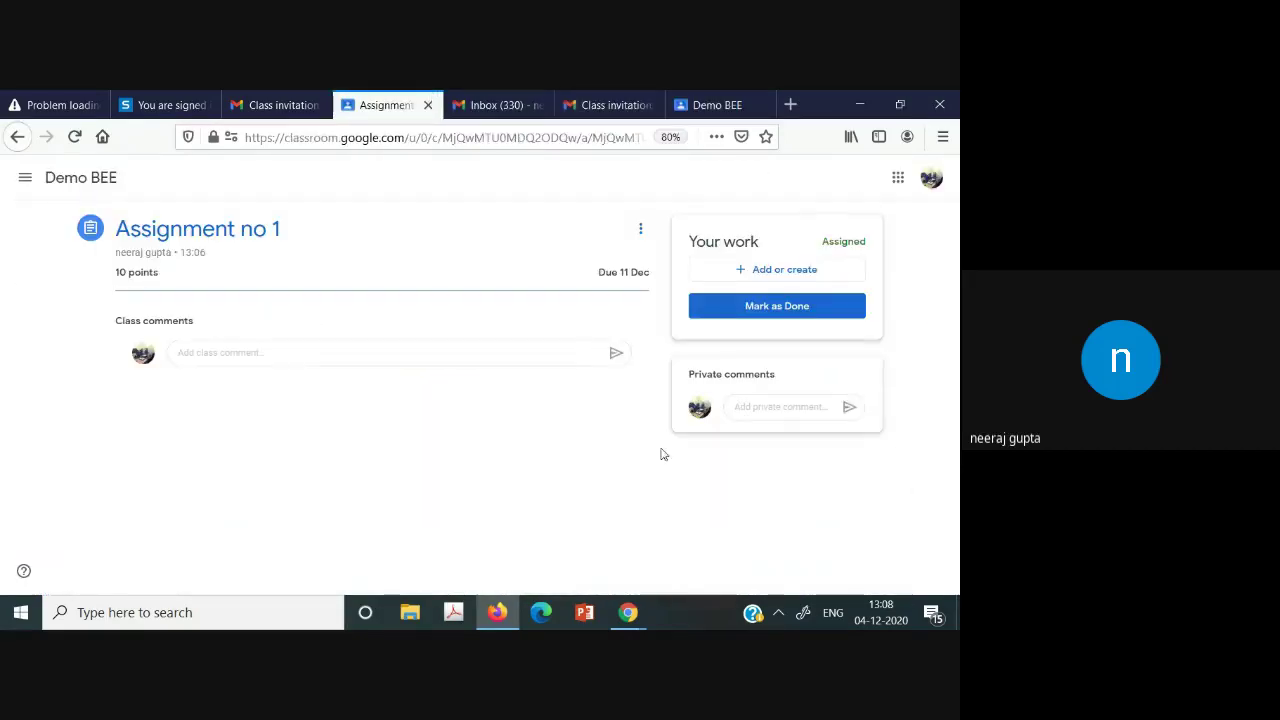
Look at the Add or create options, cancel the file insert, and choose Mark as done.
{"action": "left_click", "coordinate": [798, 272]}
{"action": "left_click", "coordinate": [550, 204]}
{"action": "left_click", "coordinate": [772, 266]}
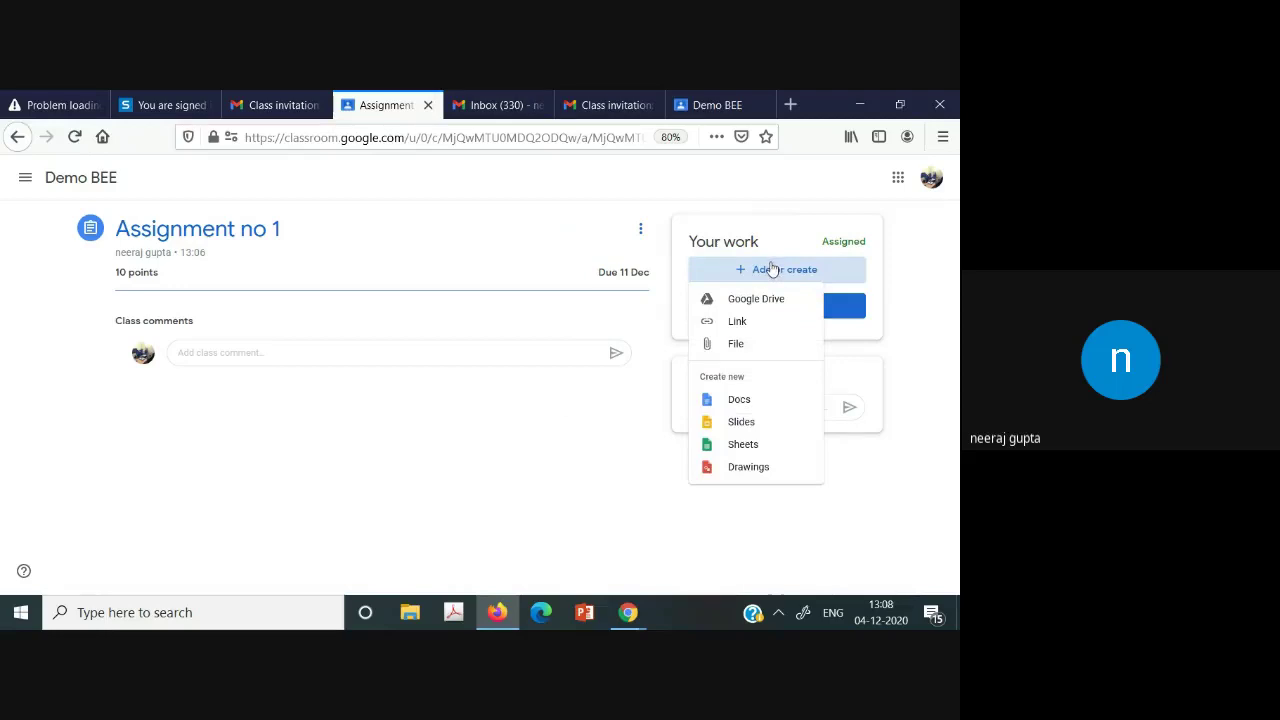
{"action": "left_click", "coordinate": [760, 352]}
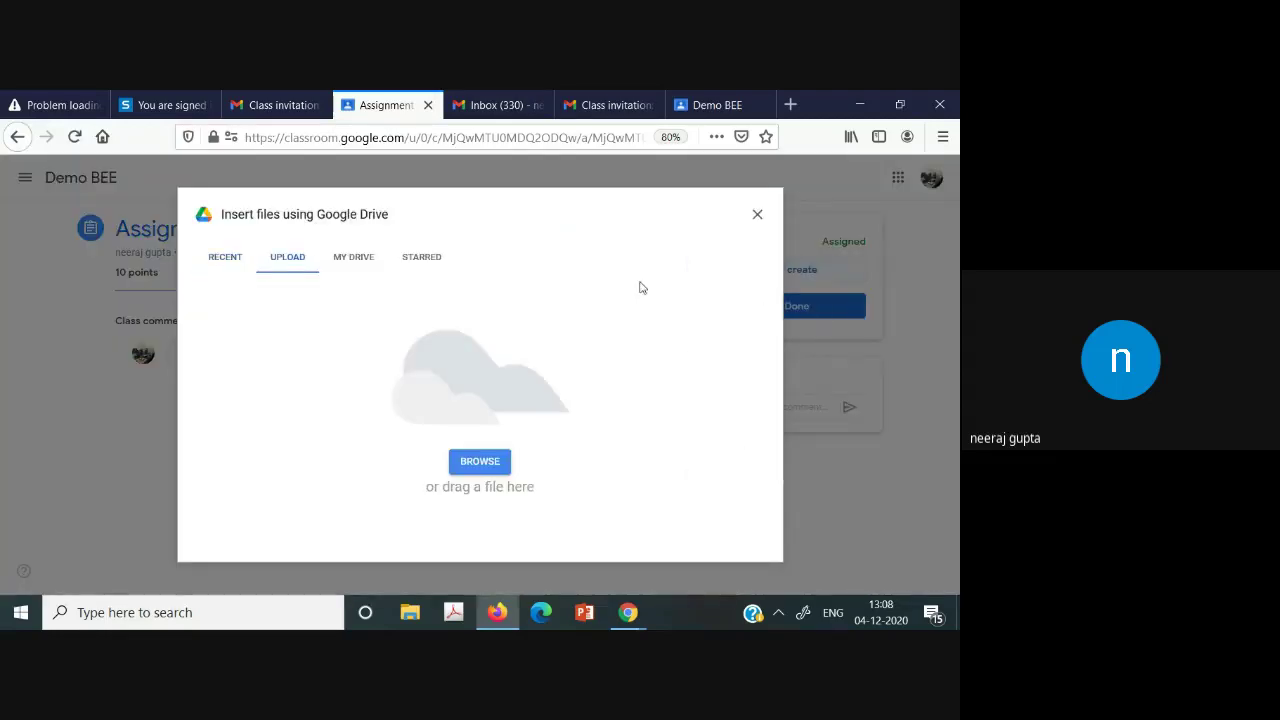
{"action": "left_click", "coordinate": [757, 212]}
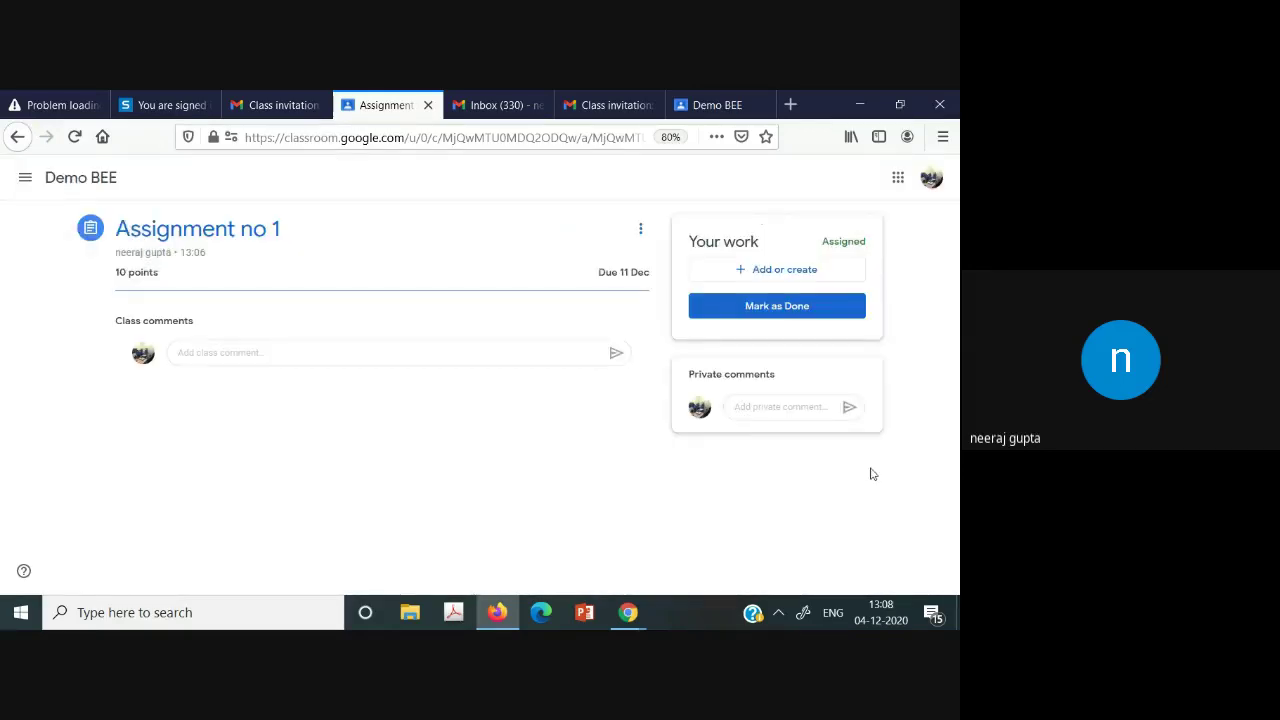
{"action": "left_click", "coordinate": [782, 312]}
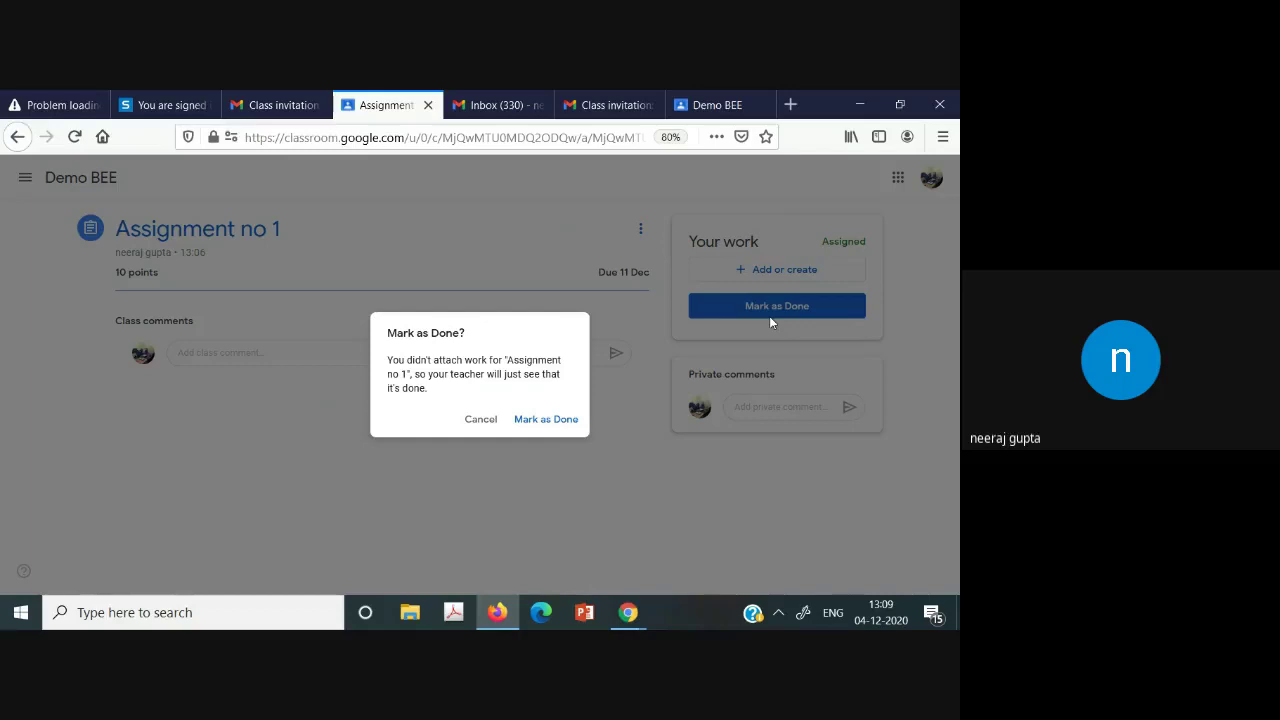
Hand in Assignment no 1 with no attachments and switch to the teacher's Demo BEE window.
{"action": "left_click", "coordinate": [522, 420]}
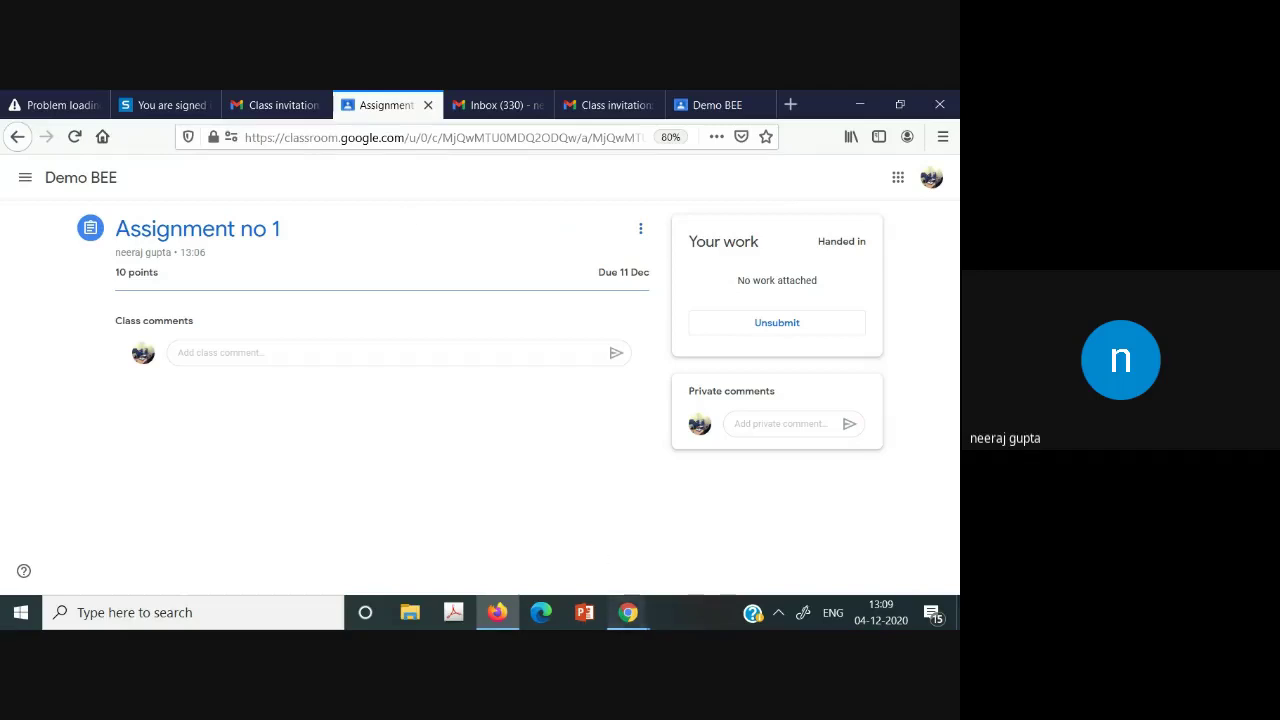
{"action": "mouse_move", "coordinate": [628, 612]}
{"action": "left_click", "coordinate": [558, 548]}
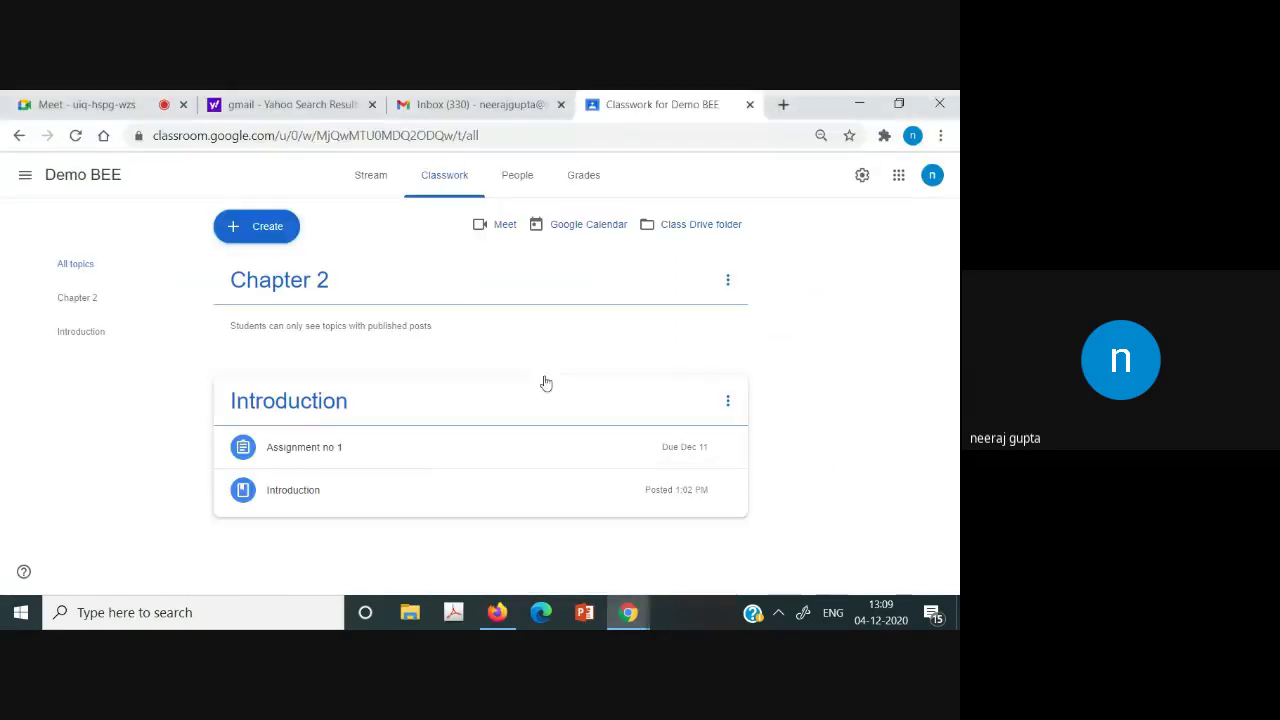
Browse the teacher's Stream, Classwork and People pages for Demo BEE.
{"action": "left_click", "coordinate": [386, 188]}
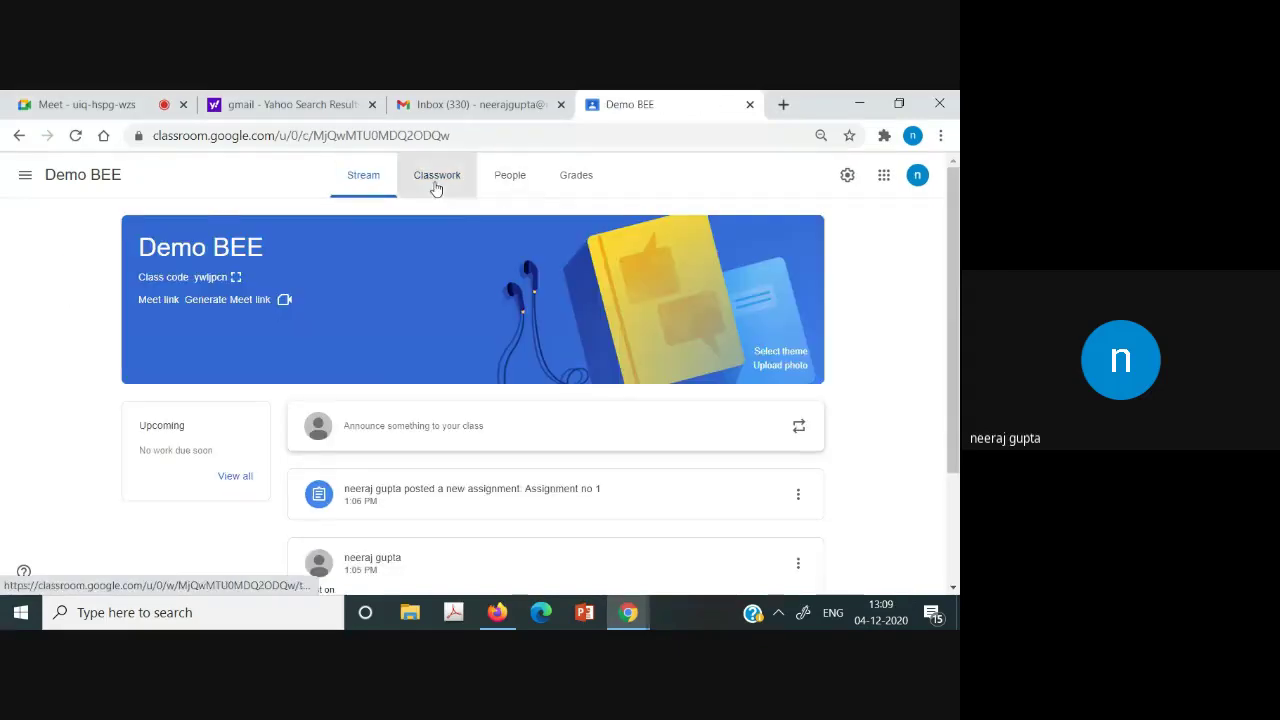
{"action": "left_click", "coordinate": [434, 186]}
{"action": "left_click", "coordinate": [505, 186]}
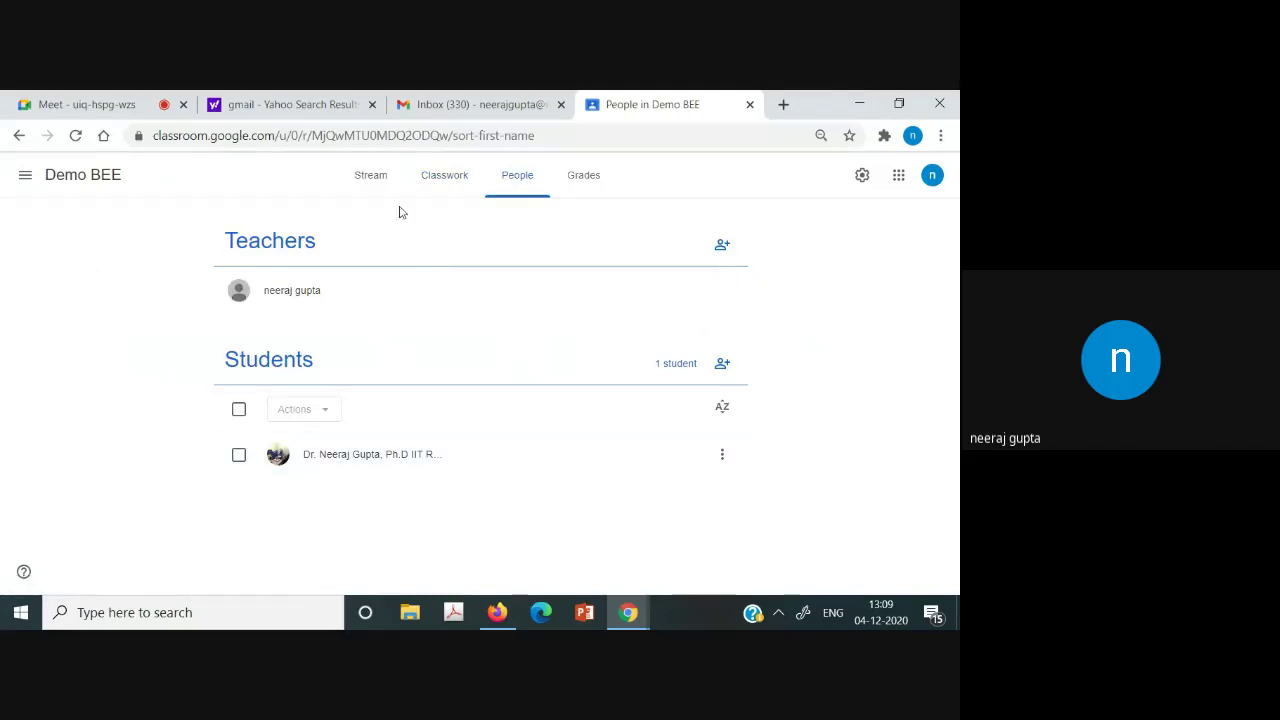
{"action": "left_click", "coordinate": [357, 180]}
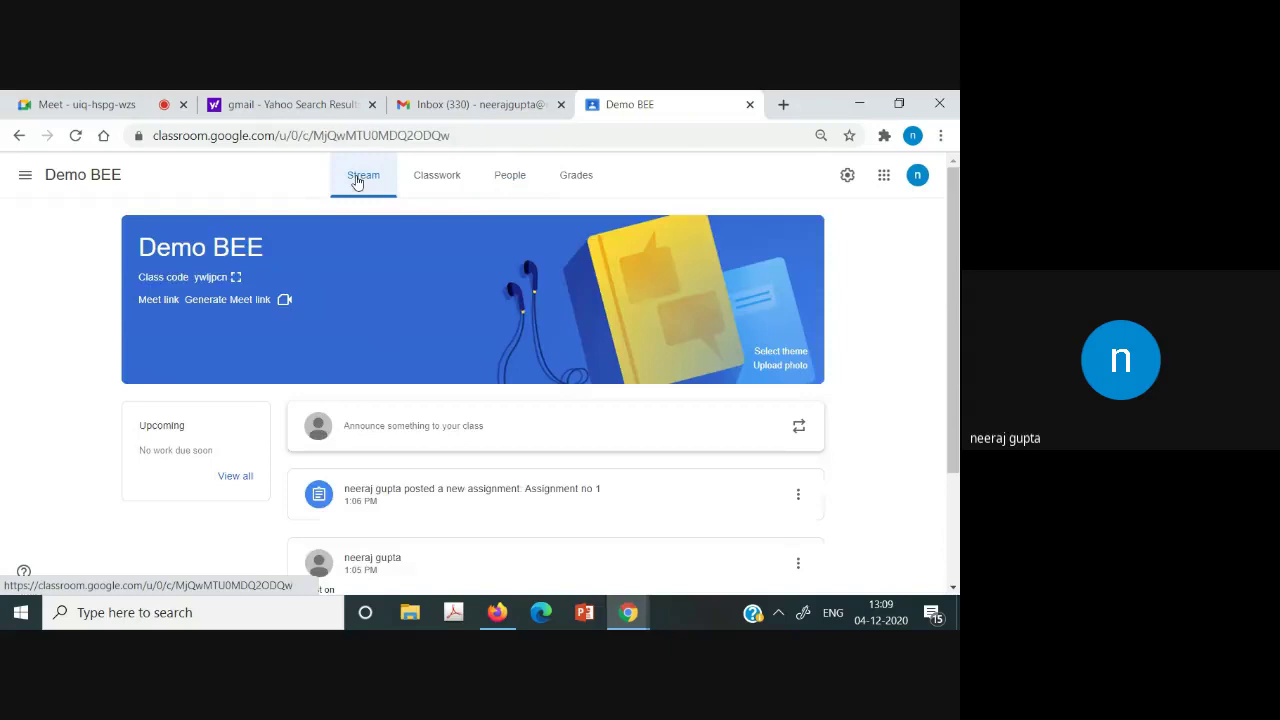
{"action": "left_click", "coordinate": [436, 182]}
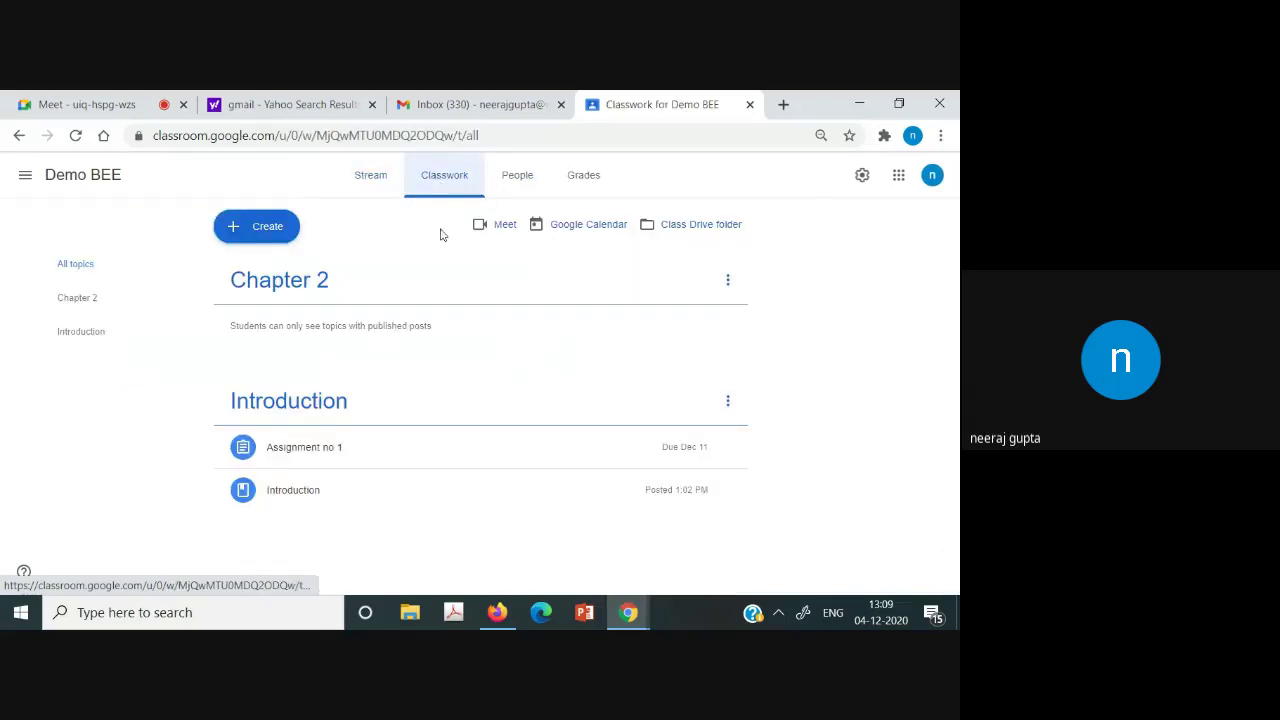
Open Assignment no 1's student work showing 1 turned in, then return to the student window.
{"action": "left_click", "coordinate": [345, 458]}
{"action": "scroll", "coordinate": [640, 454], "scroll_direction": "down", "scroll_amount": 1}
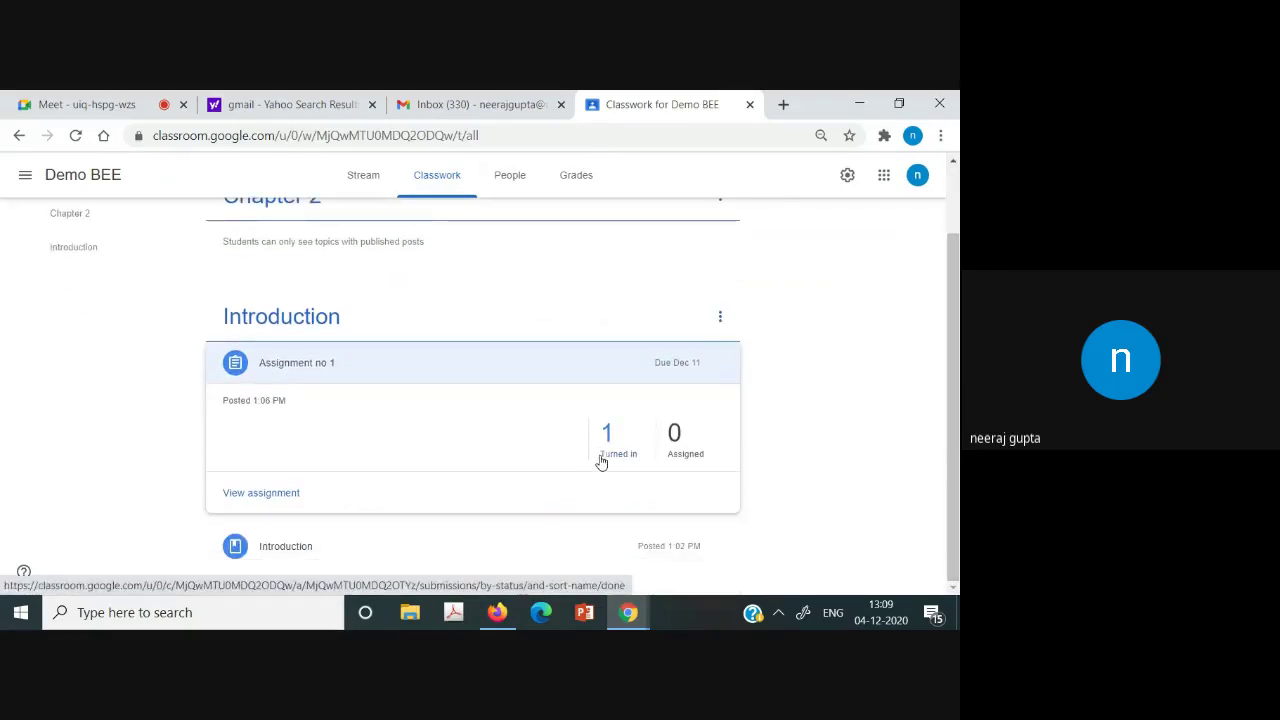
{"action": "scroll", "coordinate": [955, 465], "scroll_direction": "up", "scroll_amount": 1}
{"action": "scroll", "coordinate": [955, 465], "scroll_direction": "down", "scroll_amount": 1}
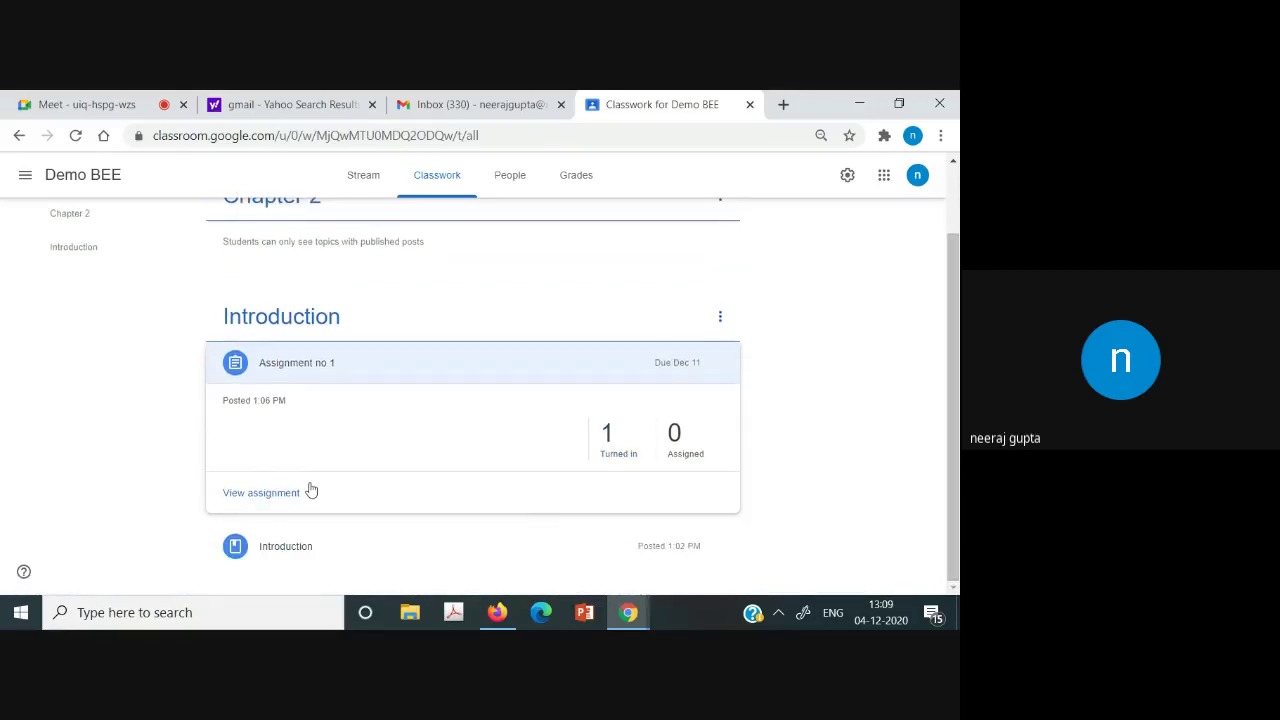
{"action": "left_click", "coordinate": [265, 494]}
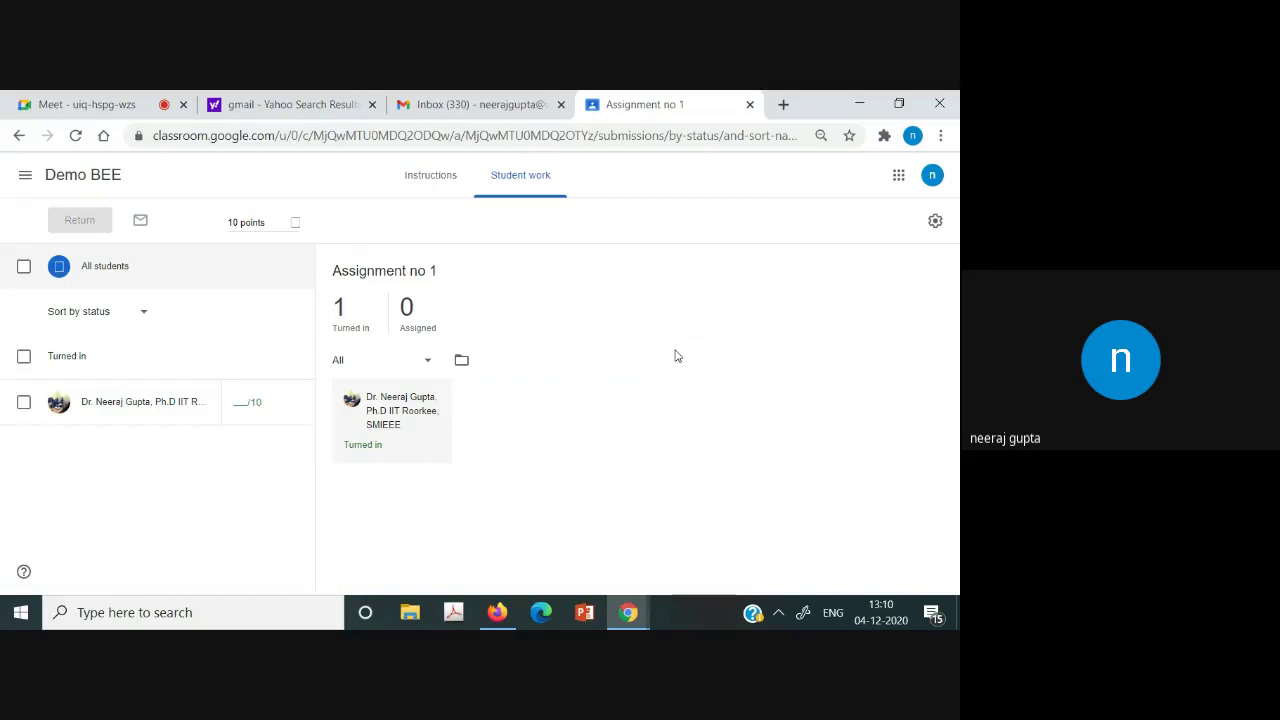
{"action": "left_click", "coordinate": [493, 612]}
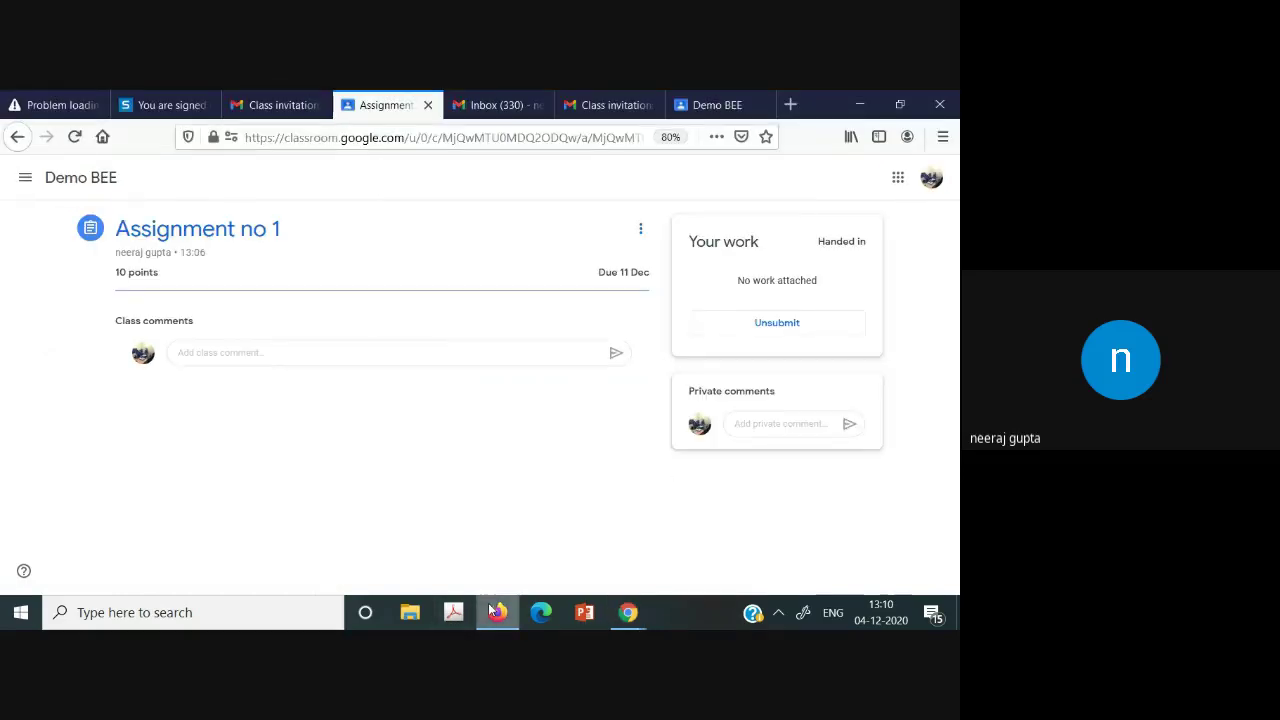
{"action": "left_click", "coordinate": [717, 104]}
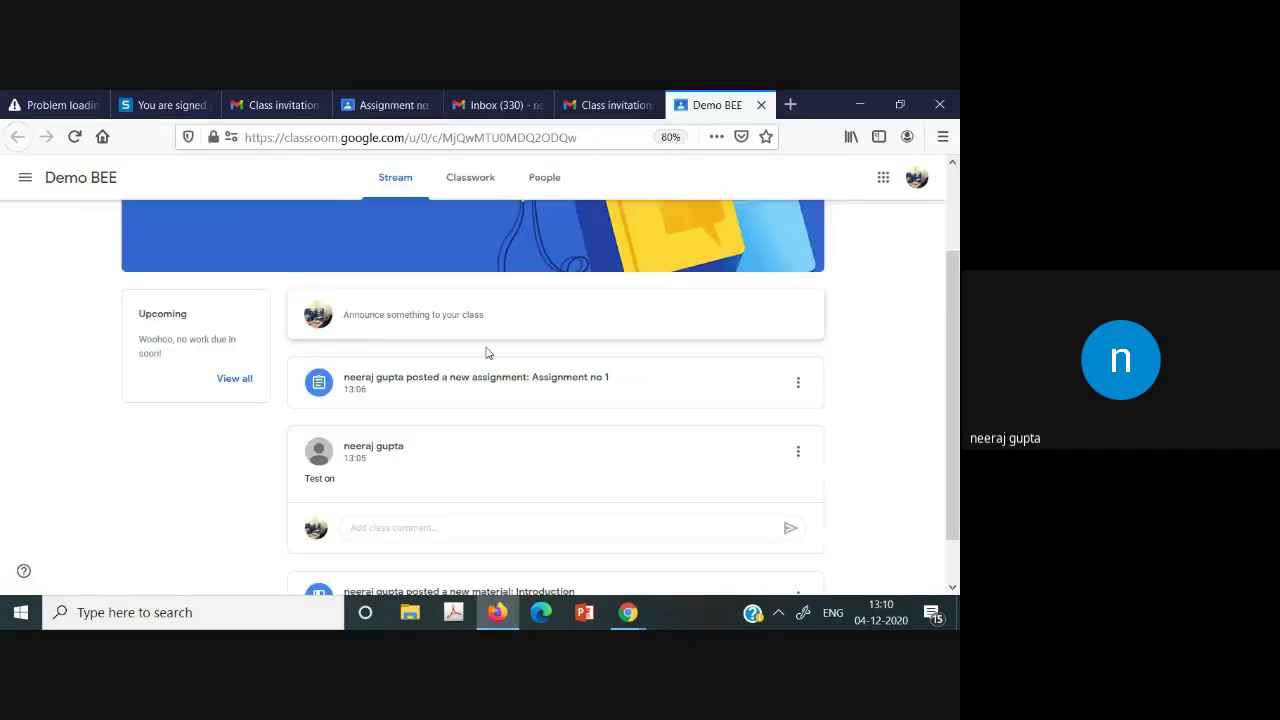
{"action": "left_click", "coordinate": [463, 204]}
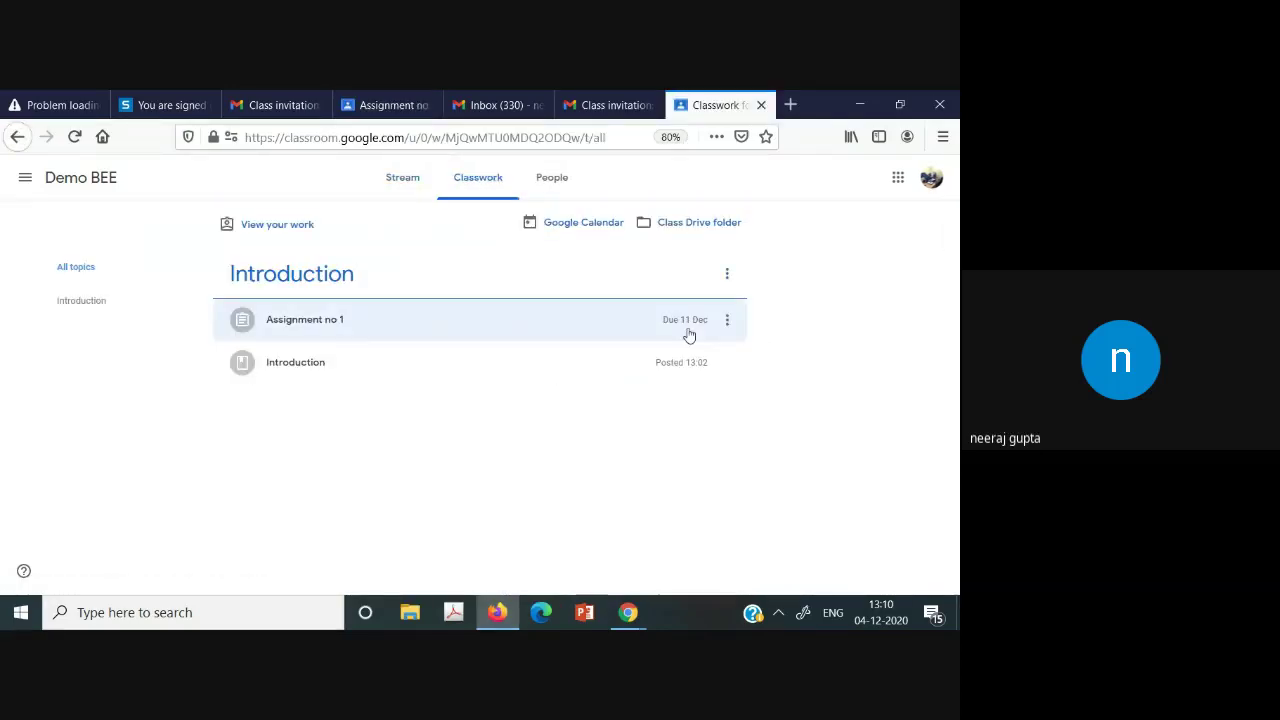
{"action": "left_click", "coordinate": [643, 334]}
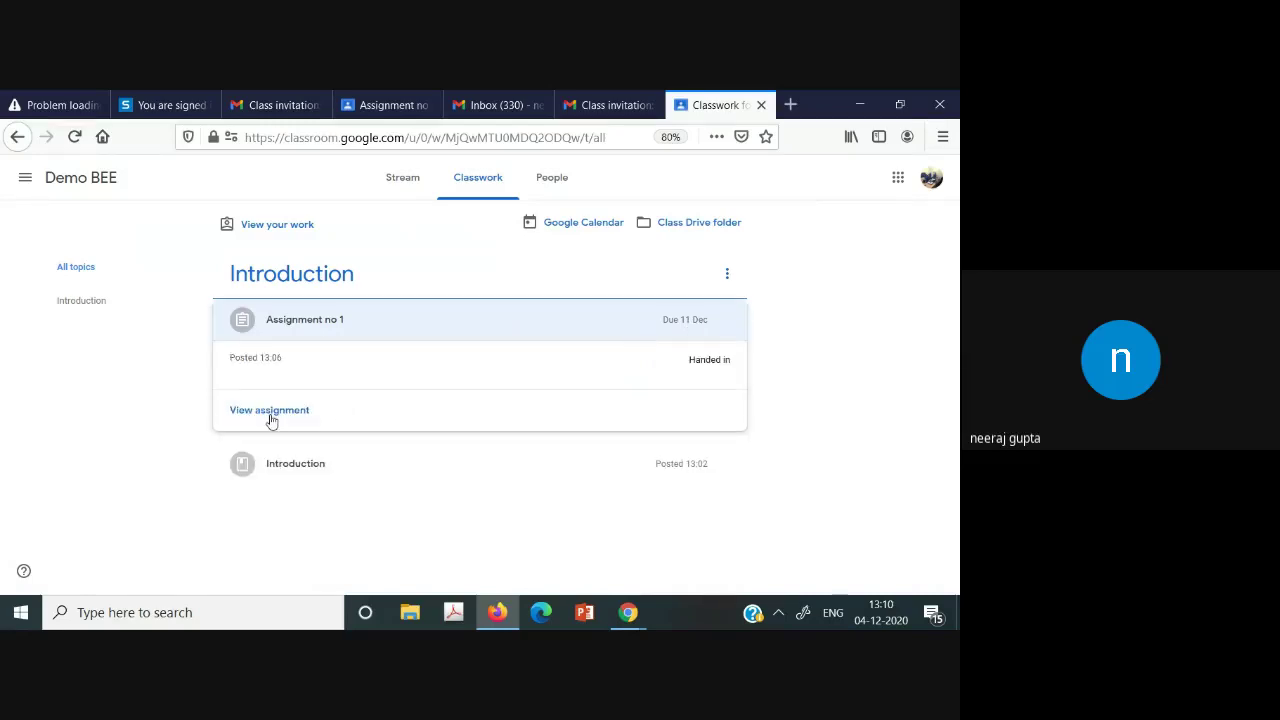
{"action": "left_click", "coordinate": [231, 414]}
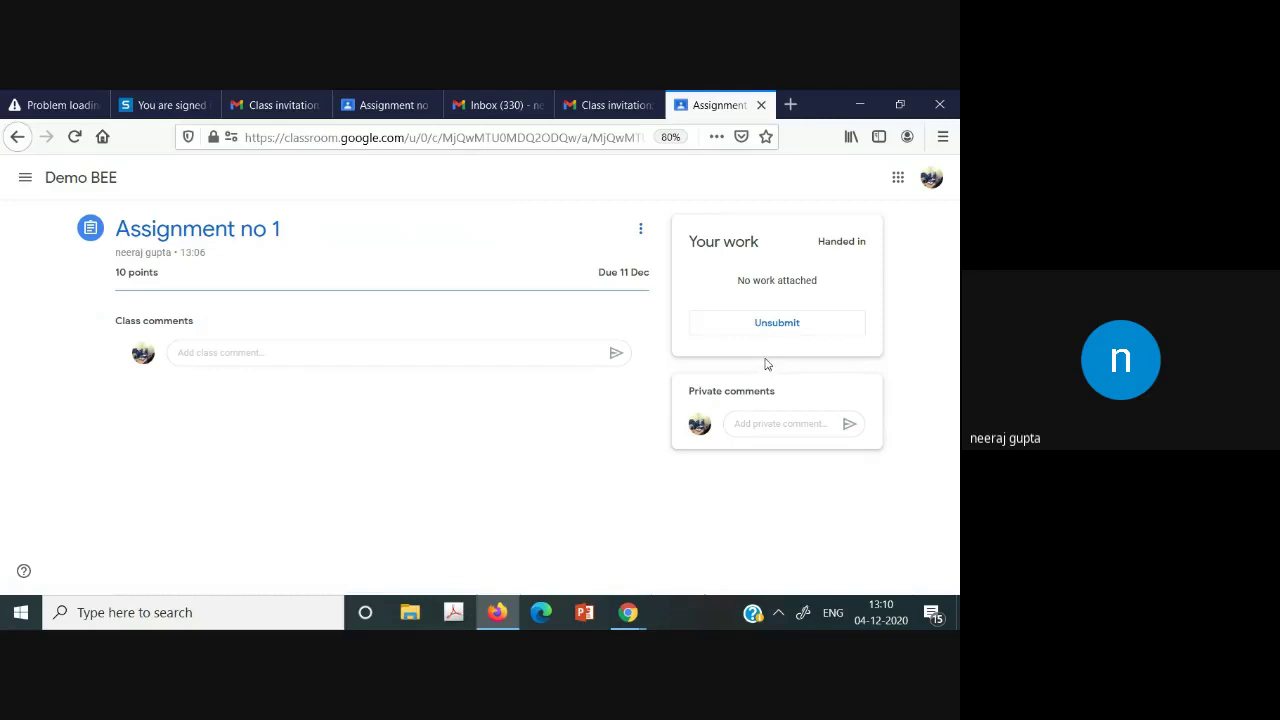
{"action": "left_click", "coordinate": [499, 97]}
{"action": "left_click", "coordinate": [575, 103]}
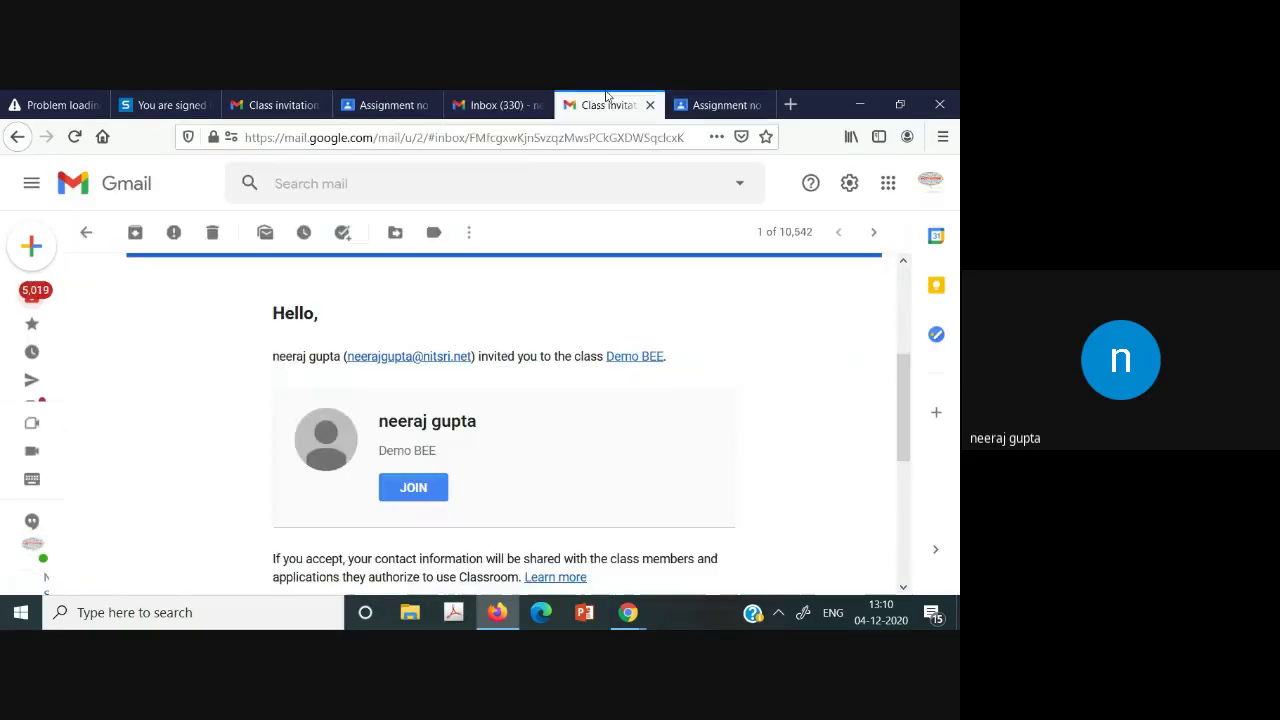
{"action": "left_click", "coordinate": [409, 490]}
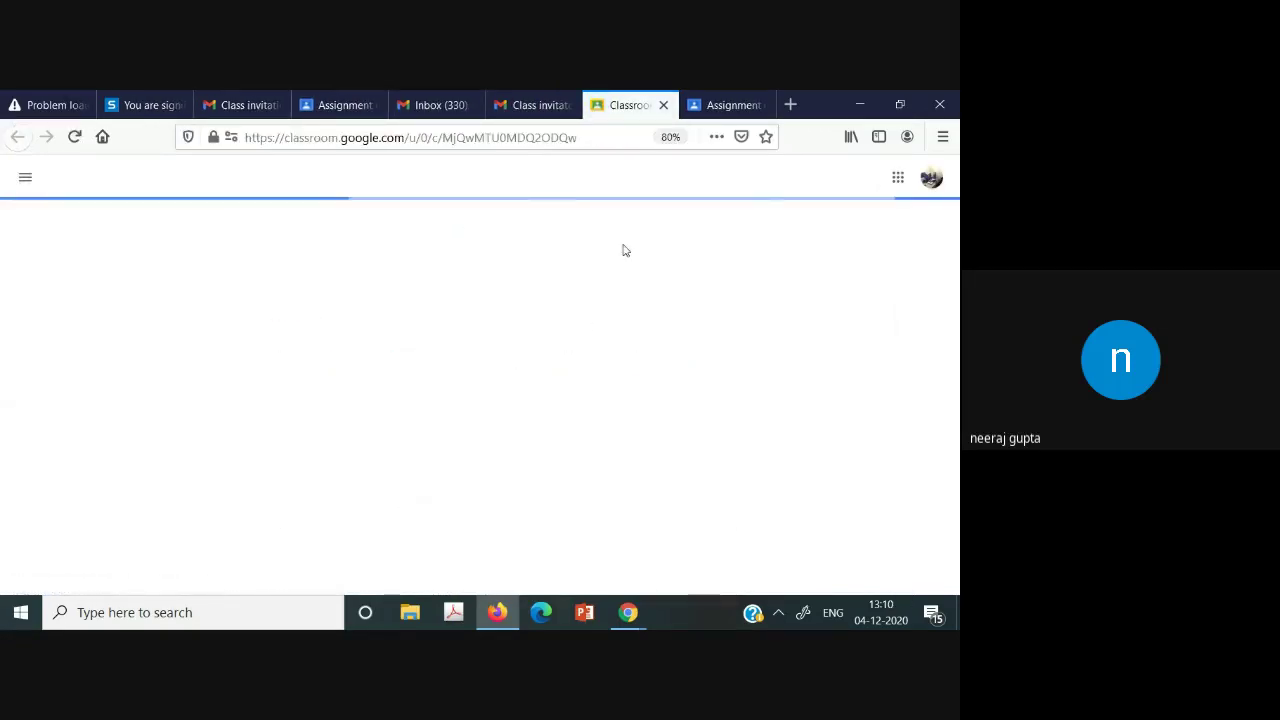
{"action": "left_click", "coordinate": [930, 177]}
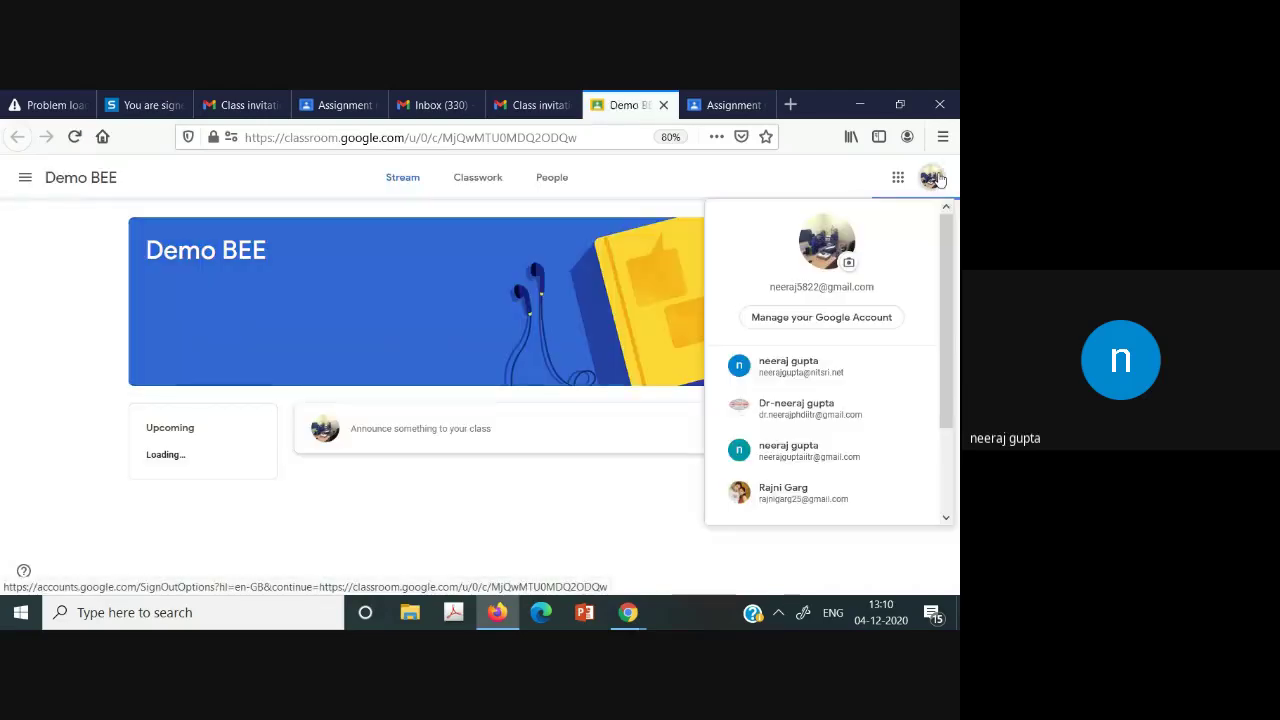
{"action": "left_click", "coordinate": [793, 410]}
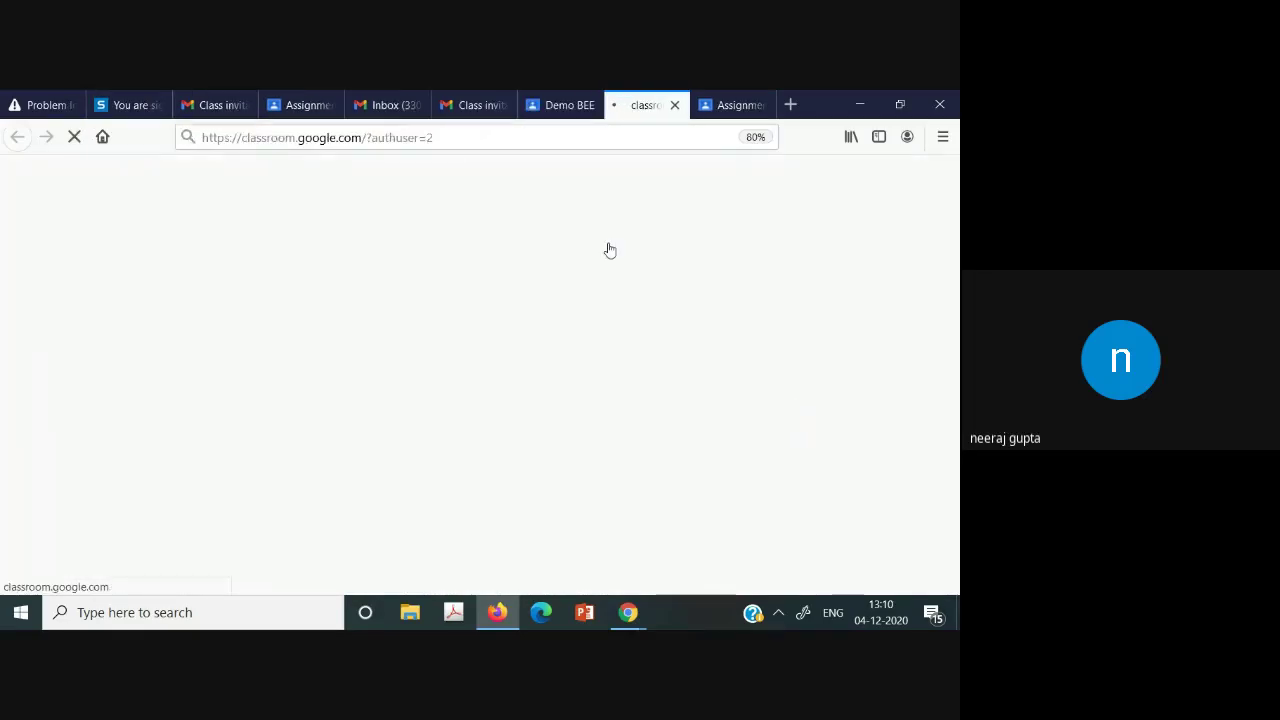
{"action": "left_click", "coordinate": [553, 100]}
{"action": "left_click", "coordinate": [651, 100]}
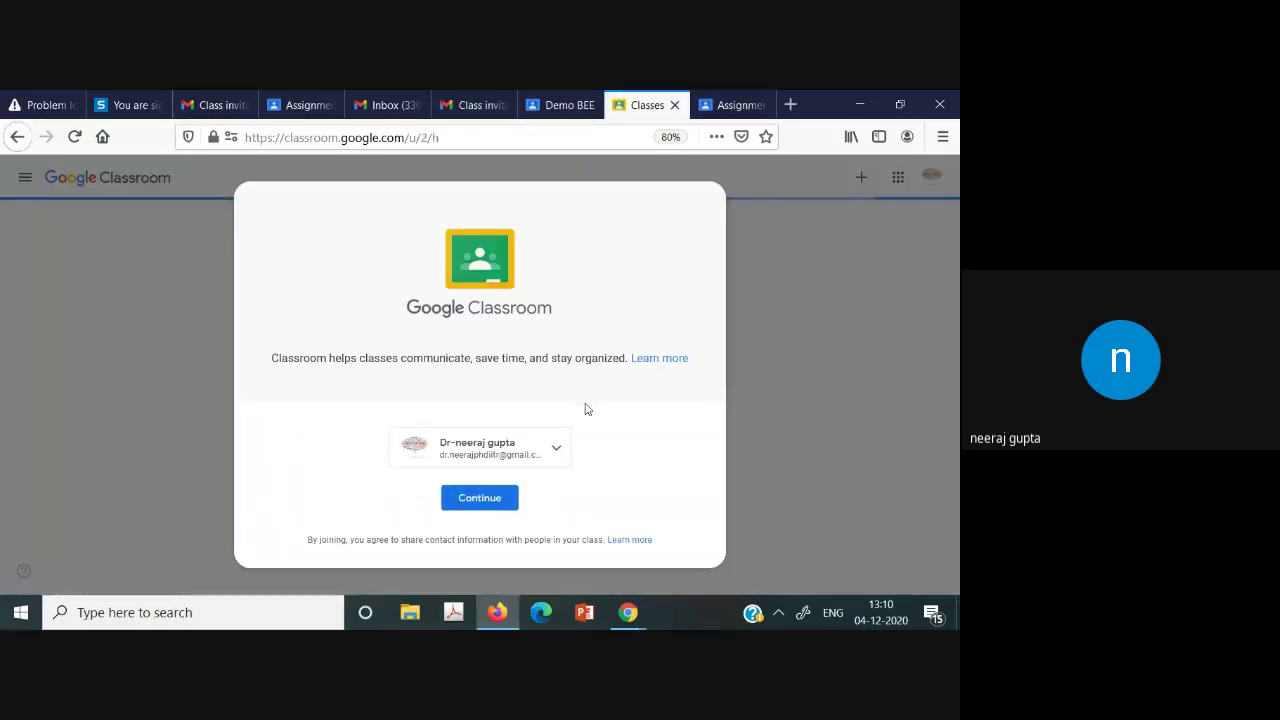
{"action": "left_click", "coordinate": [477, 502]}
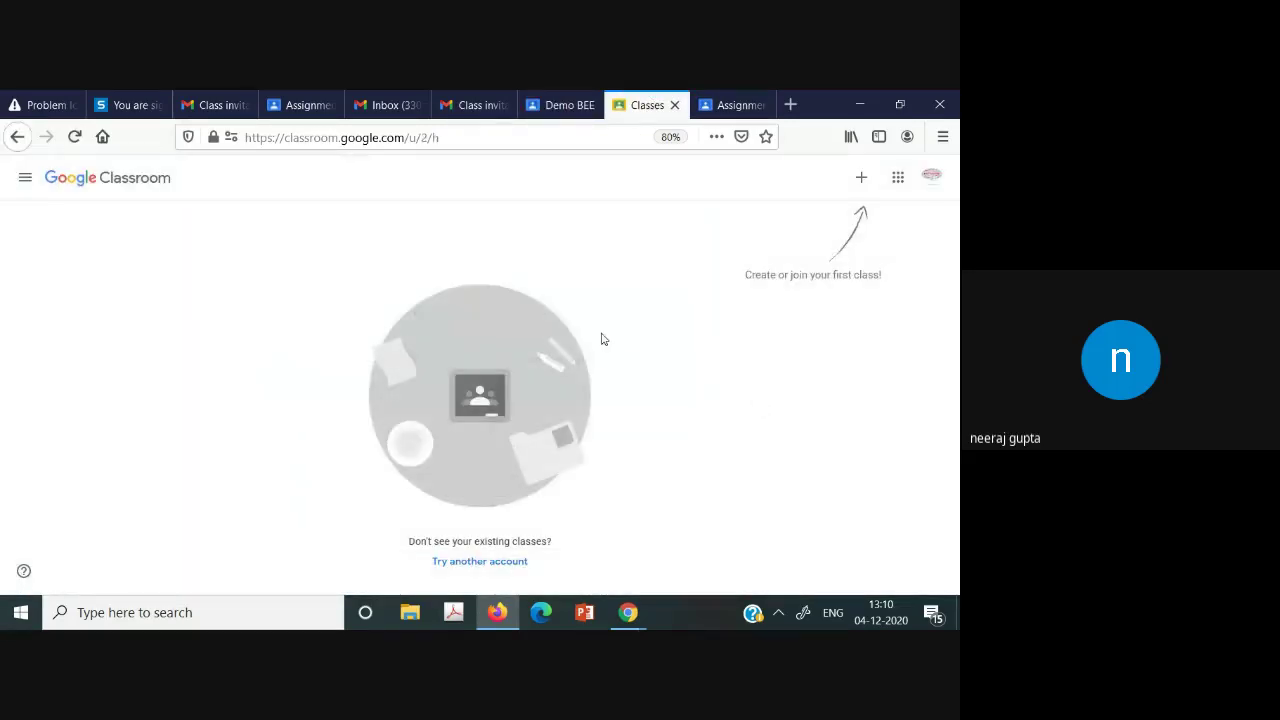
{"action": "left_click", "coordinate": [25, 177]}
{"action": "left_click", "coordinate": [297, 291]}
{"action": "left_click", "coordinate": [675, 104]}
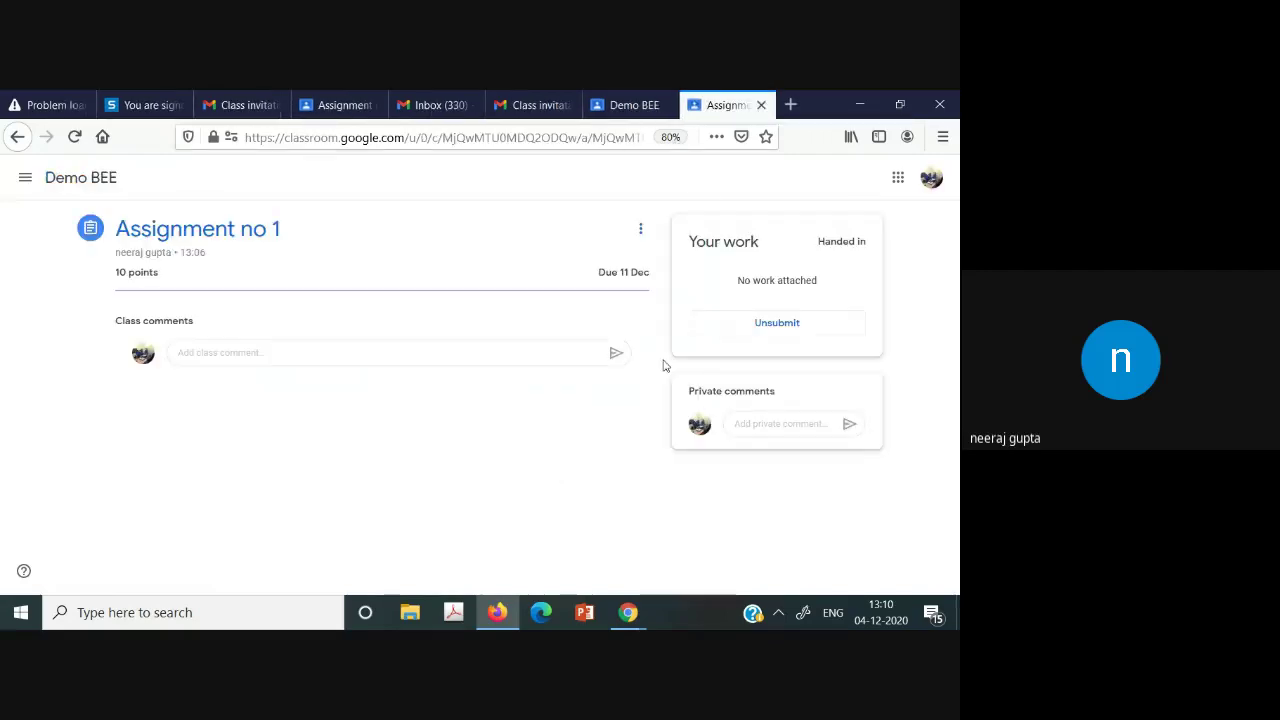
Unsubmit Assignment no 1, then minimise the Firefox and Chrome windows to show tut11.pdf.
{"action": "left_click", "coordinate": [748, 323]}
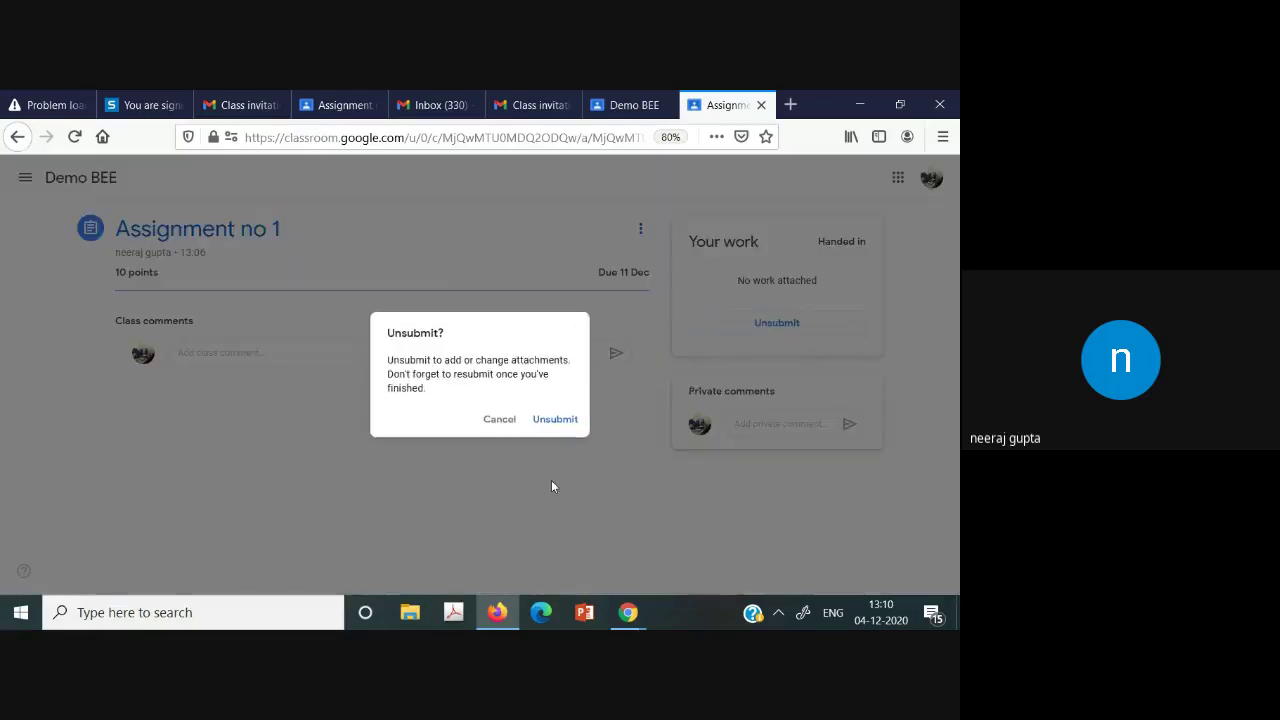
{"action": "left_click", "coordinate": [558, 420]}
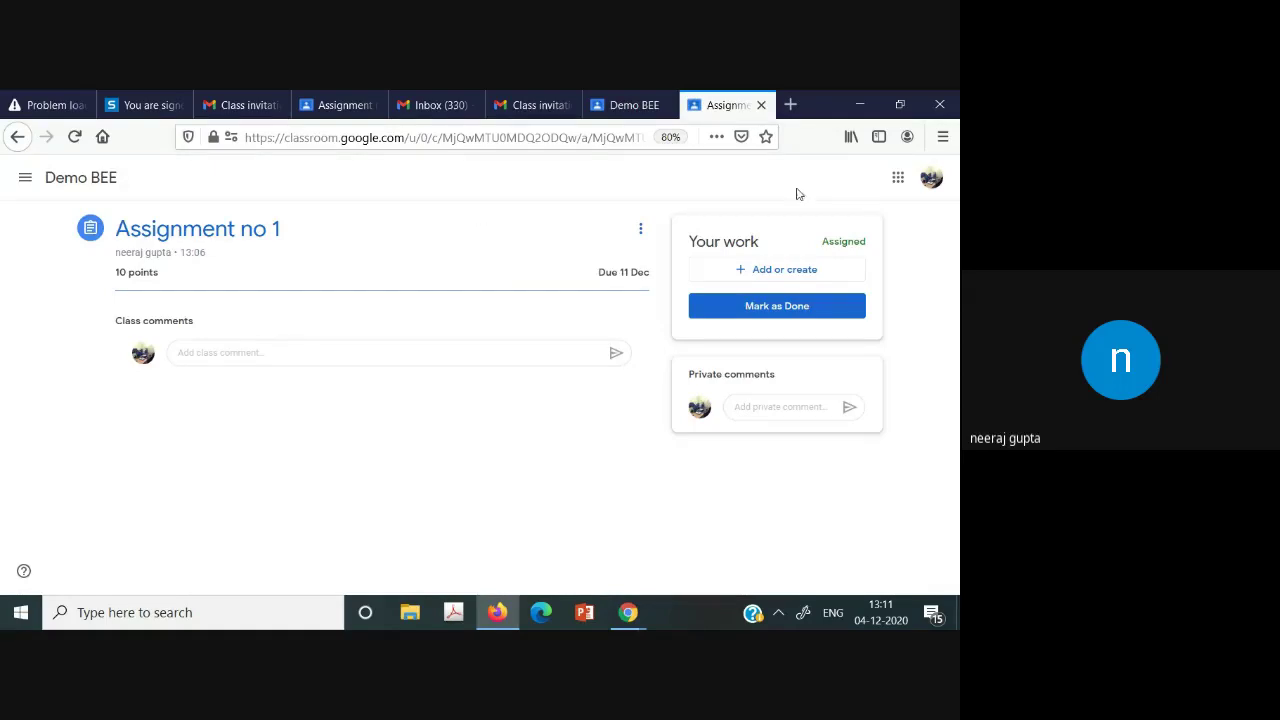
{"action": "left_click", "coordinate": [853, 96]}
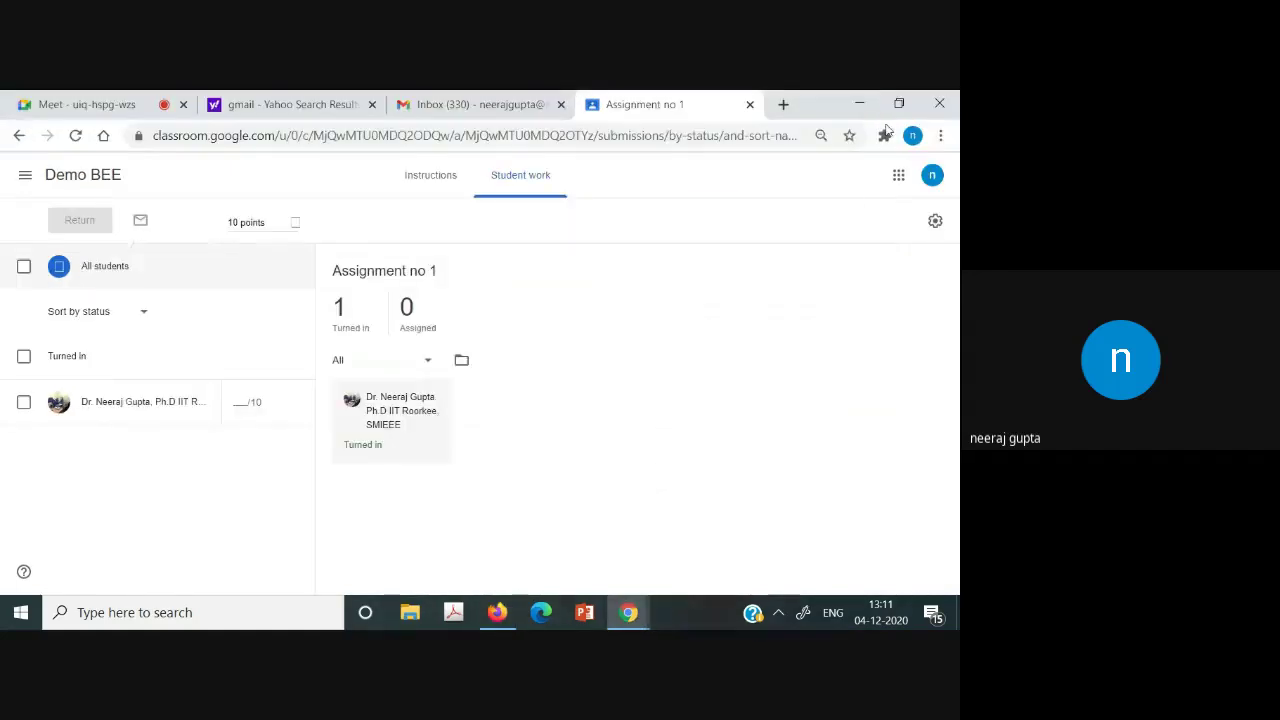
{"action": "left_click", "coordinate": [851, 102]}
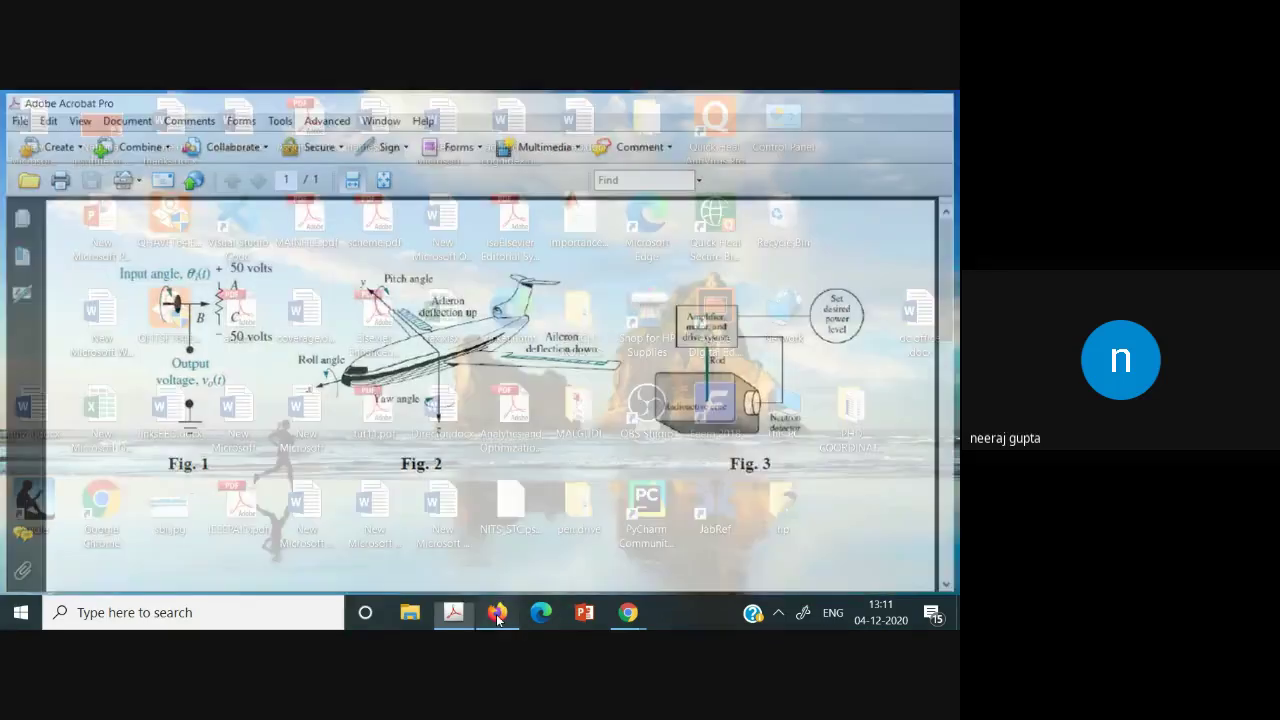
Attach tut11.pdf from the desktop to Assignment no 1 and hand it in.
{"action": "left_click", "coordinate": [497, 614]}
{"action": "left_click", "coordinate": [767, 274]}
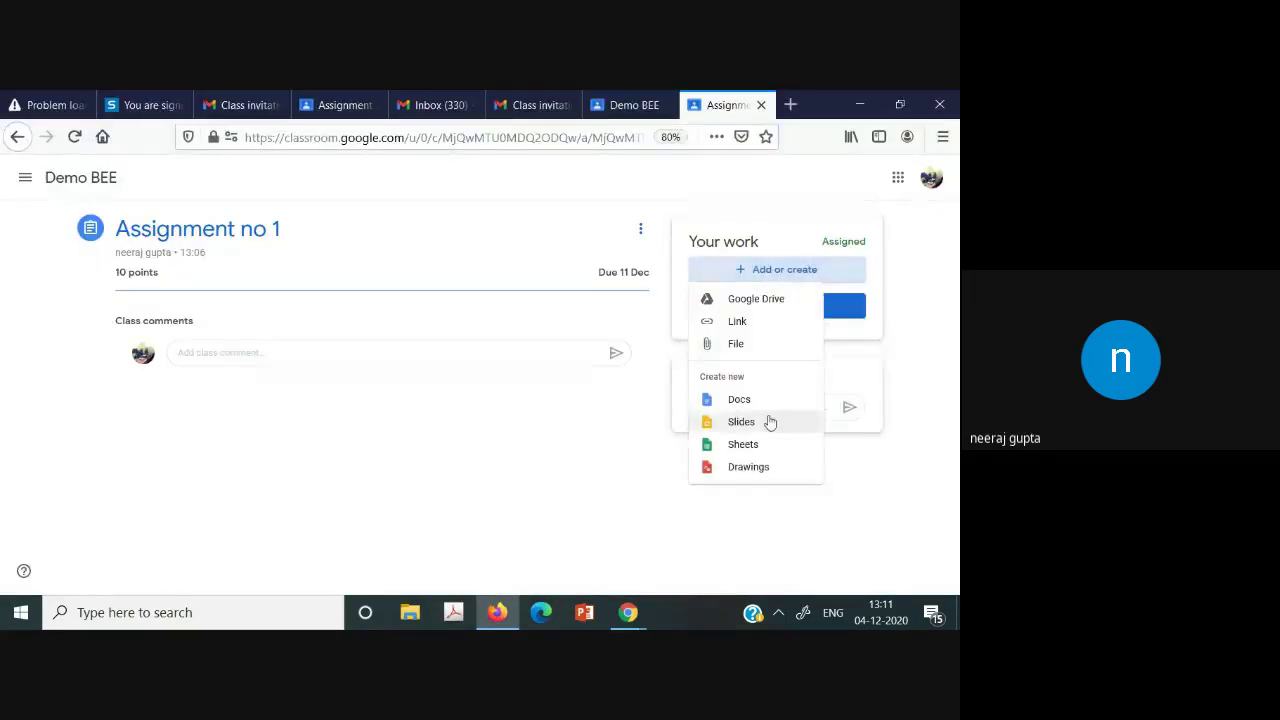
{"action": "left_click", "coordinate": [755, 345]}
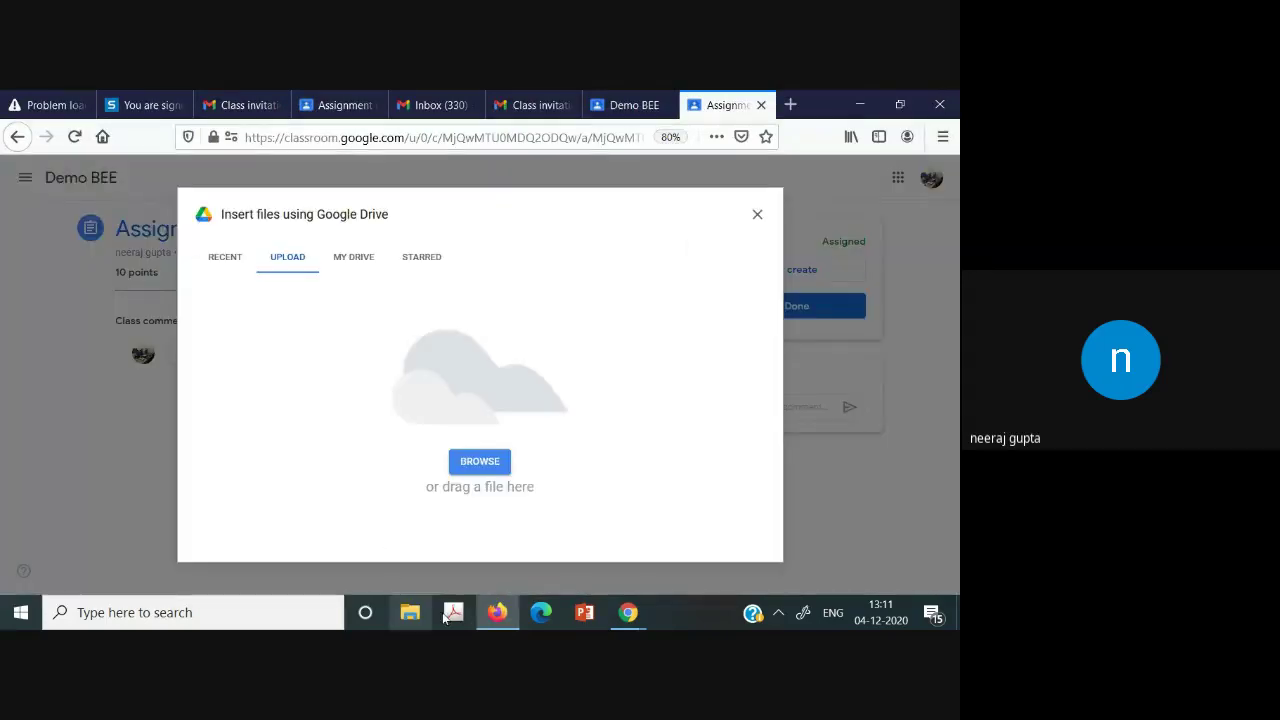
{"action": "left_click", "coordinate": [860, 100]}
{"action": "left_click_drag", "start_coordinate": [375, 410], "coordinate": [468, 388]}
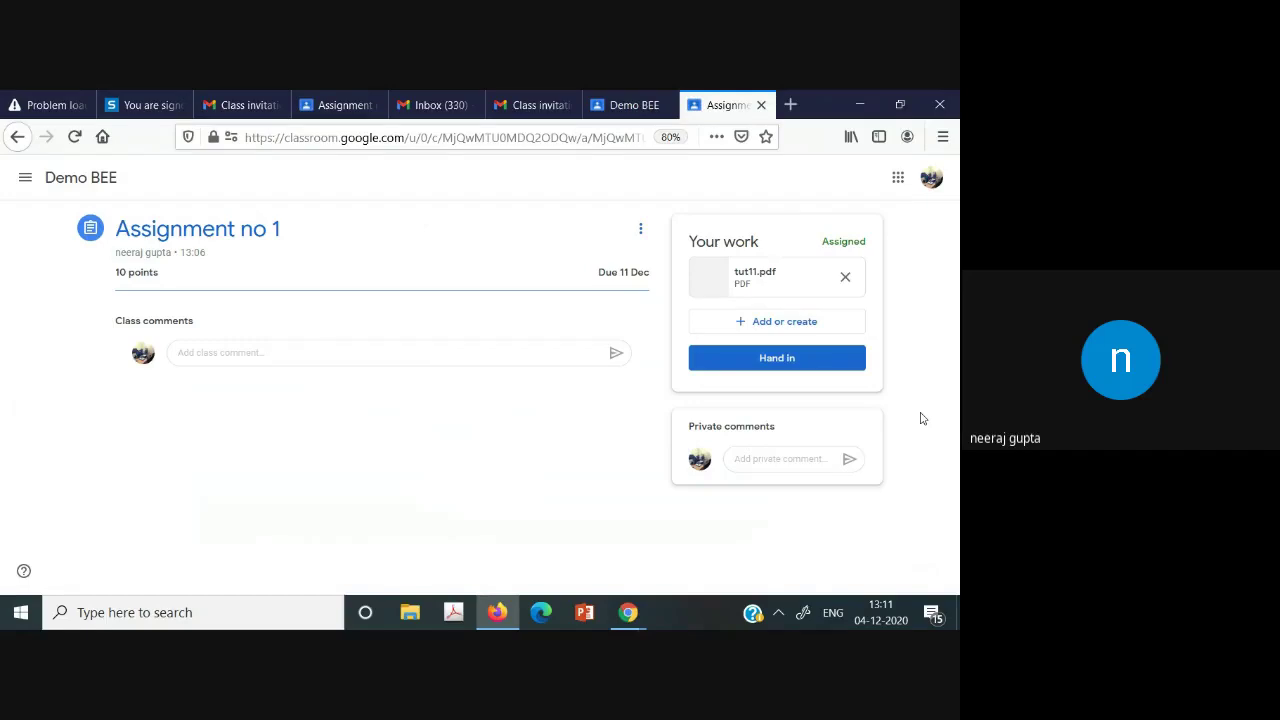
{"action": "left_click", "coordinate": [784, 368]}
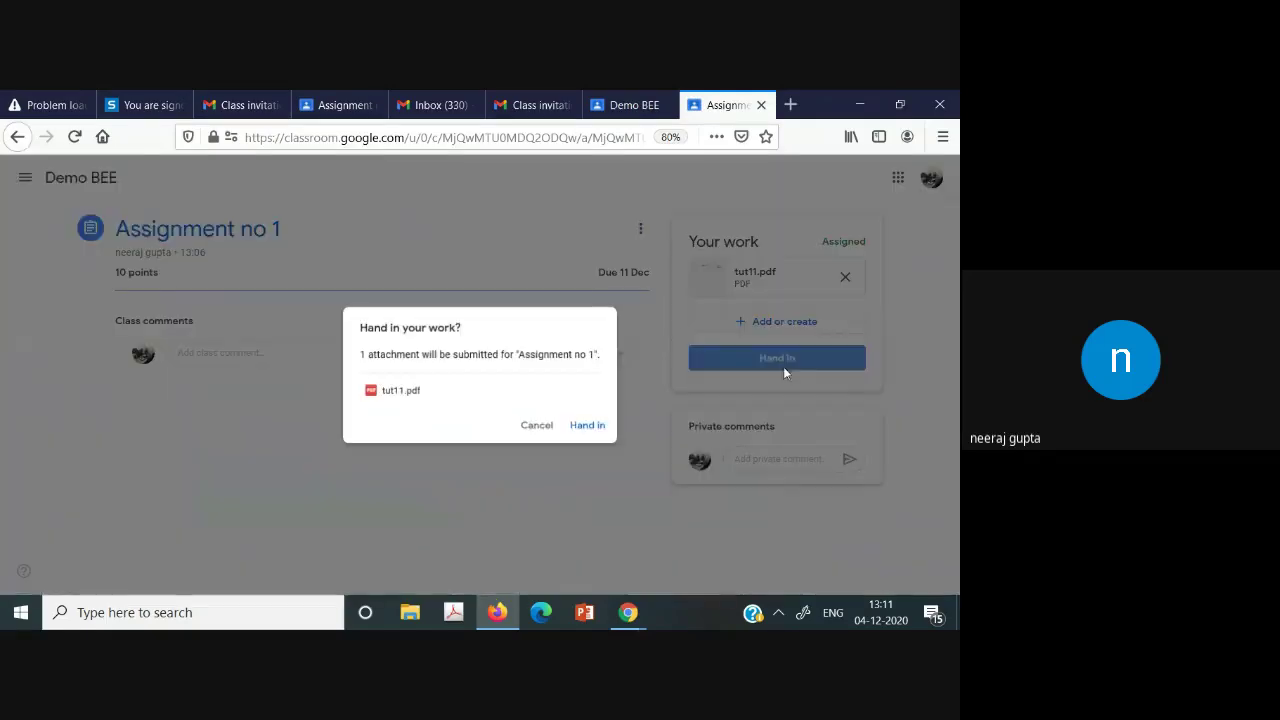
{"action": "left_click", "coordinate": [588, 432]}
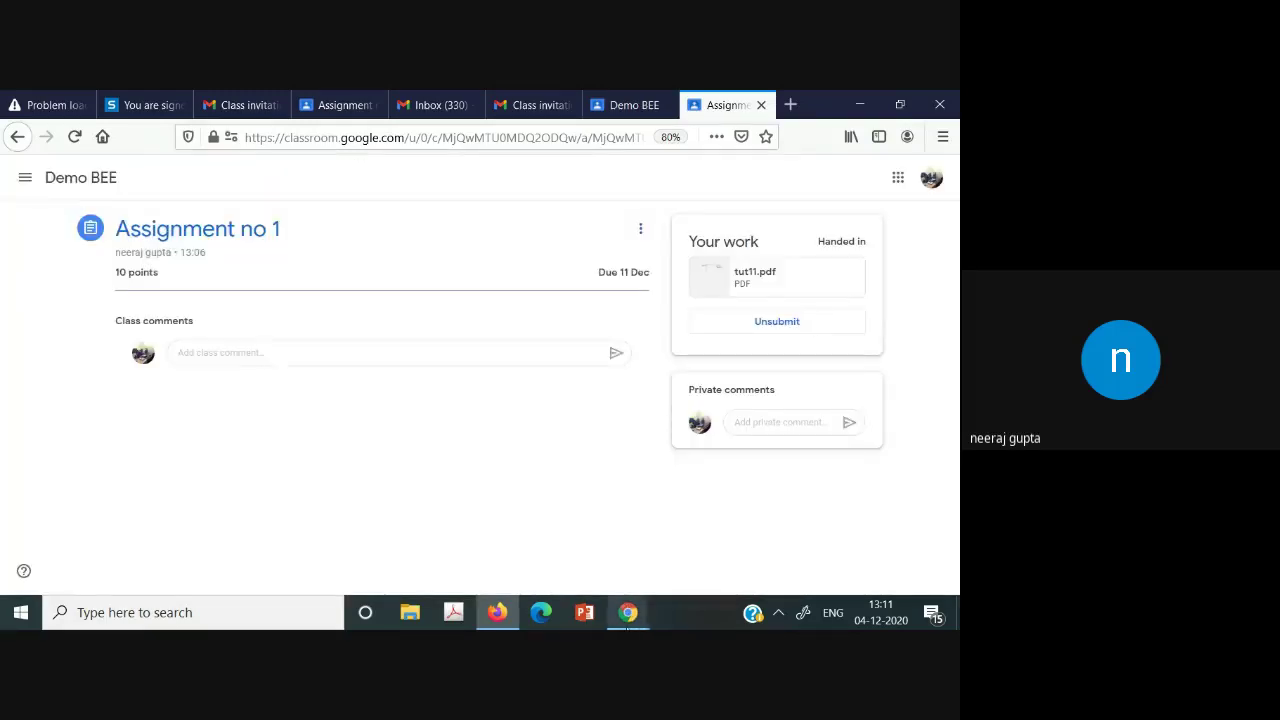
Check the student's turned-in tut11.pdf under Student work, then close the submission.
{"action": "mouse_move", "coordinate": [627, 615]}
{"action": "left_click", "coordinate": [526, 515]}
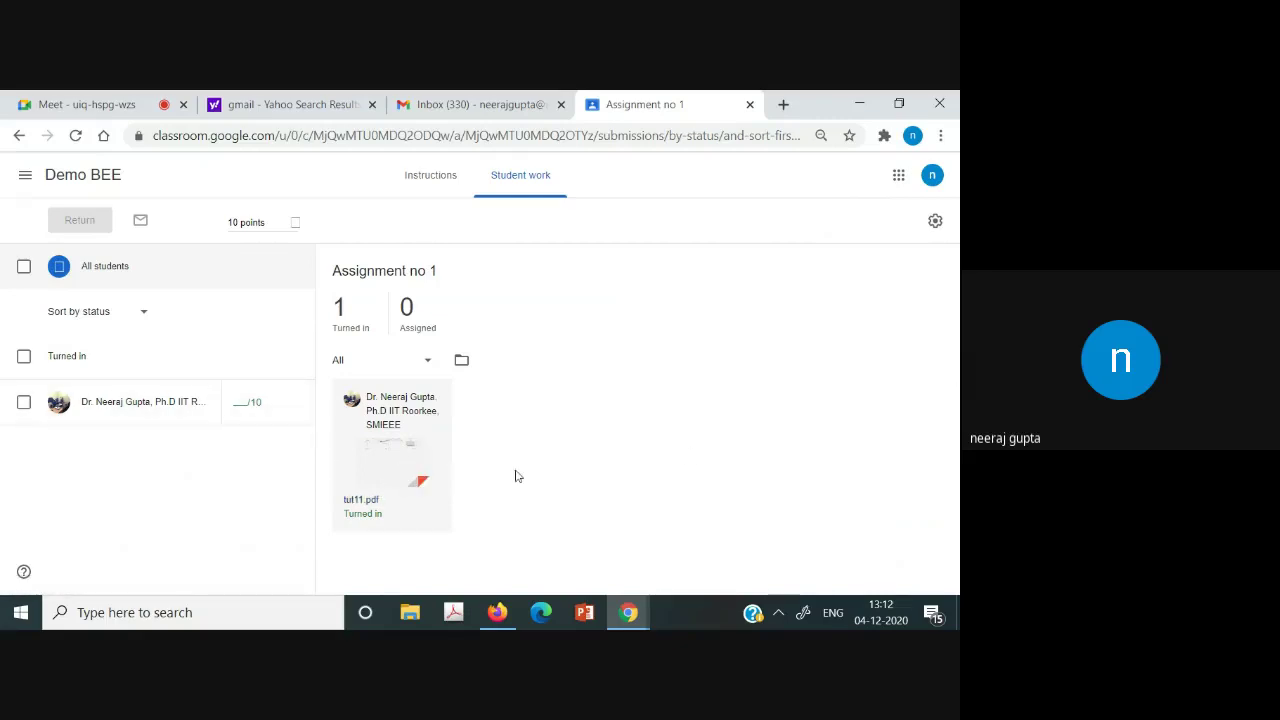
{"action": "left_click", "coordinate": [352, 456]}
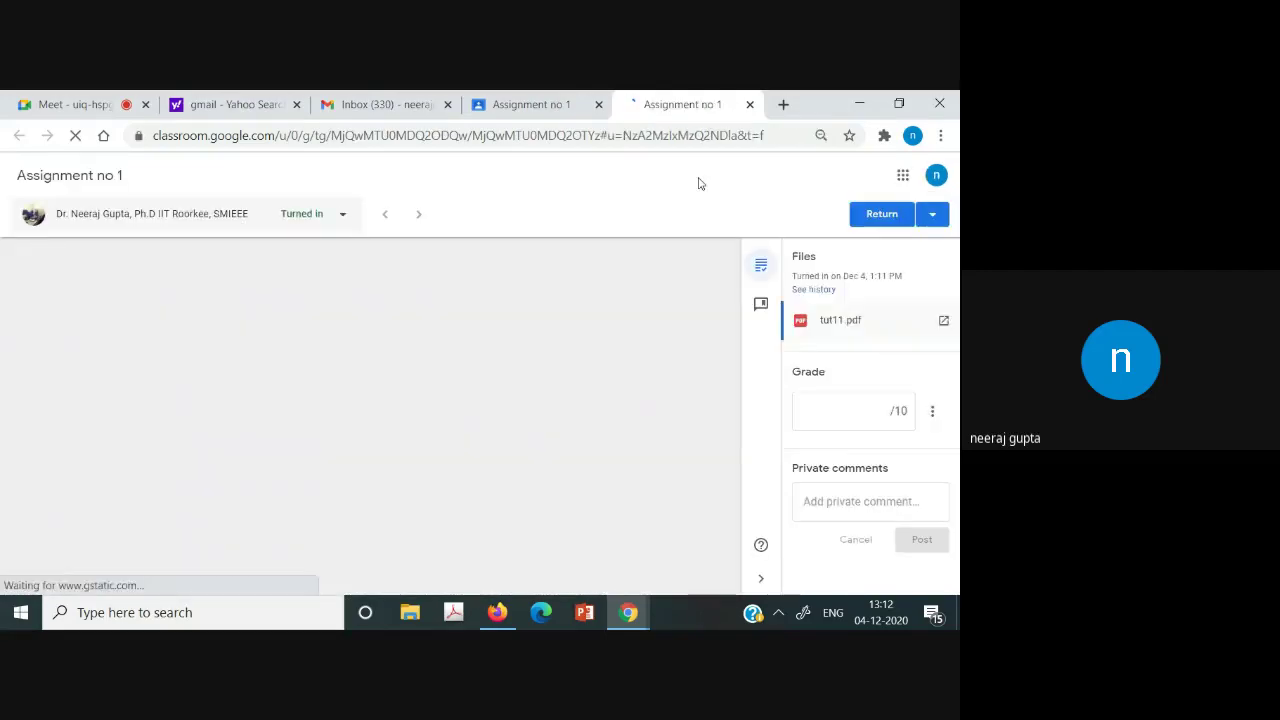
{"action": "left_click", "coordinate": [750, 105]}
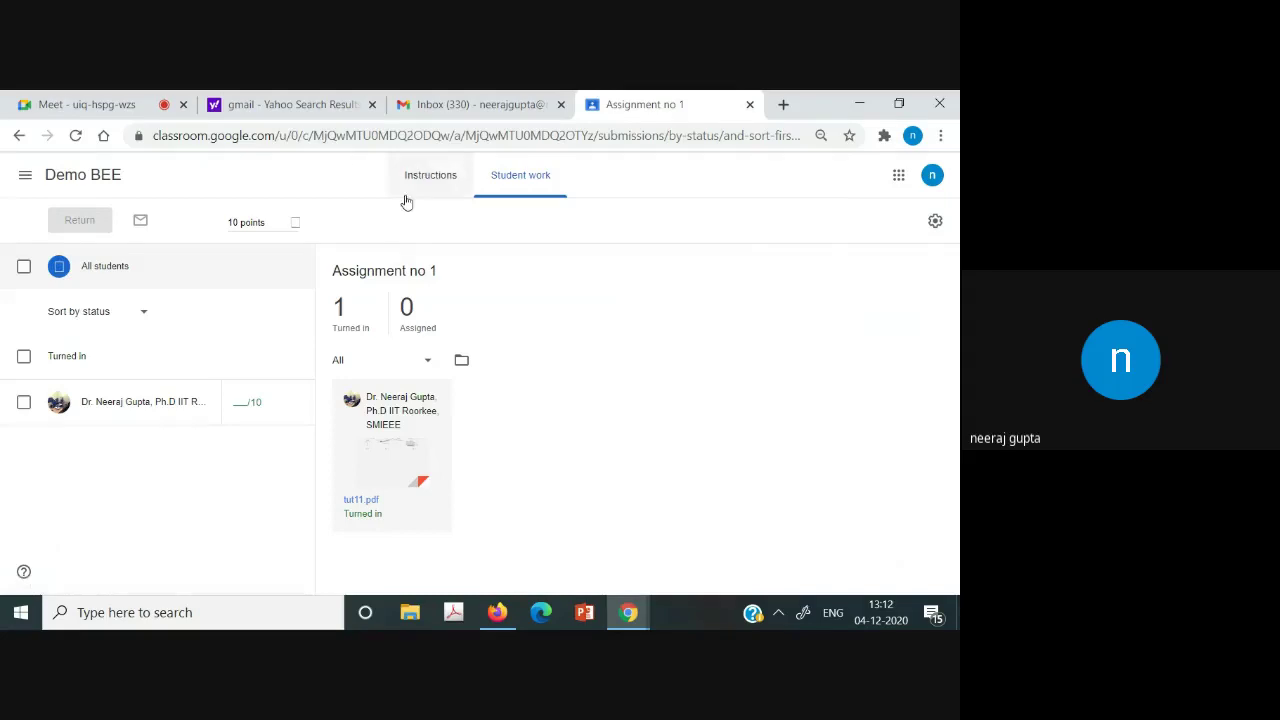
Go back to the Demo BEE class stream through the classes menu.
{"action": "left_click", "coordinate": [24, 177]}
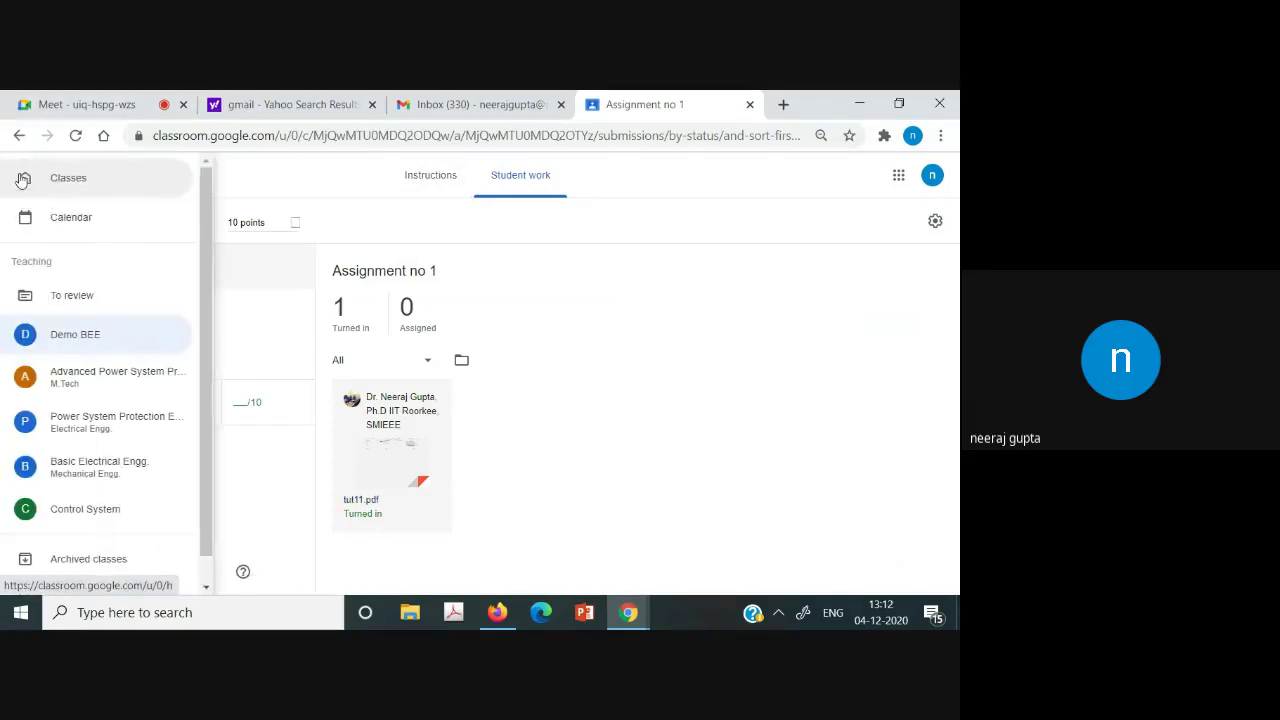
{"action": "left_click", "coordinate": [71, 340]}
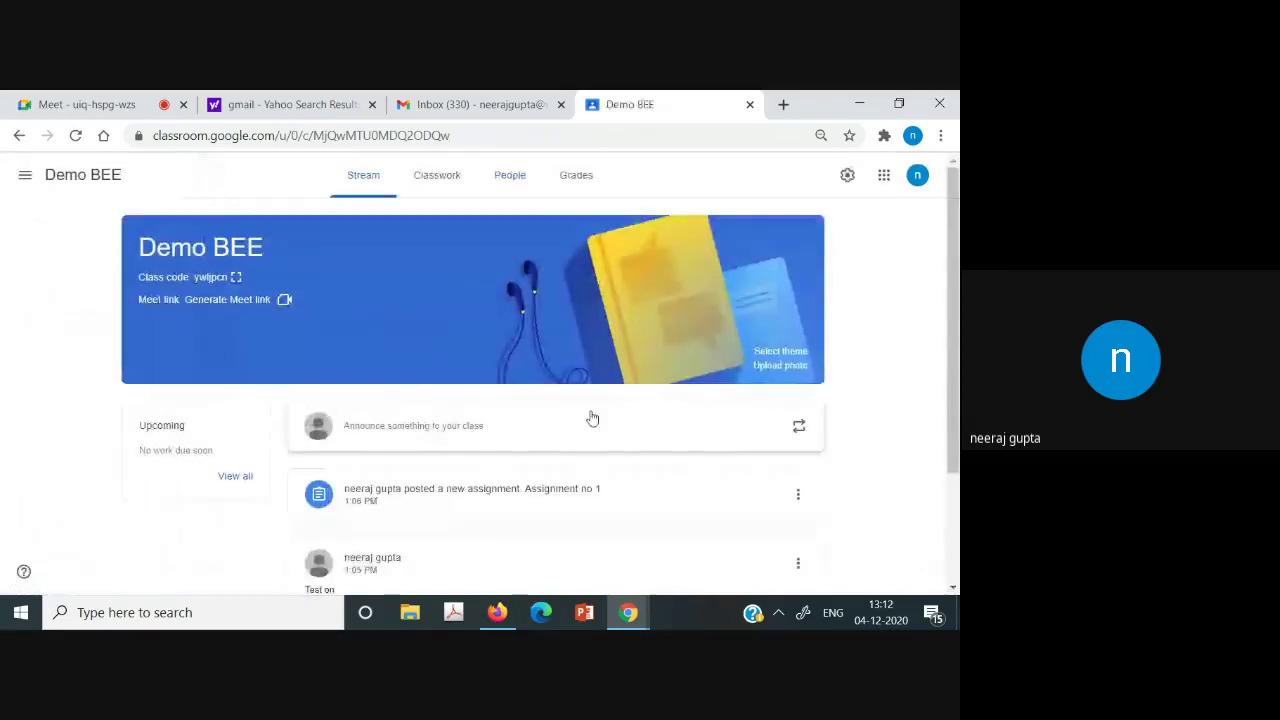
{"action": "left_click_drag", "start_coordinate": [958, 437], "coordinate": [958, 353]}
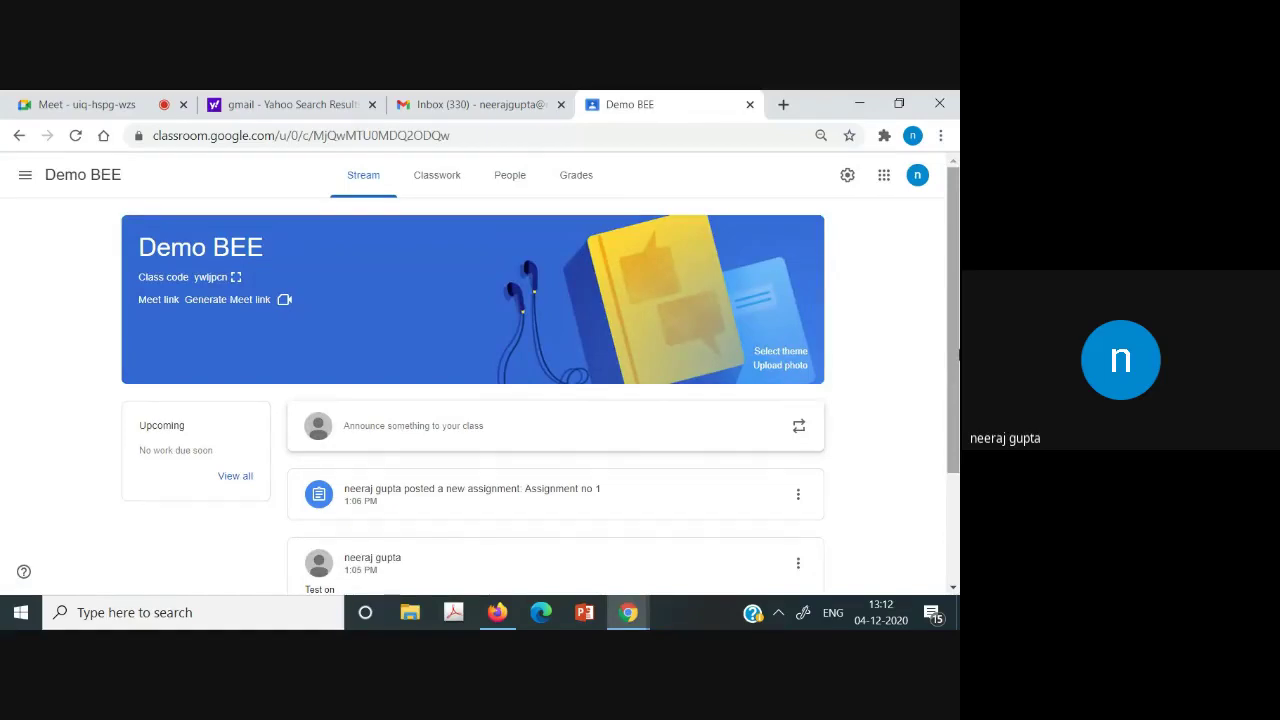
{"action": "left_click_drag", "start_coordinate": [958, 355], "coordinate": [958, 439]}
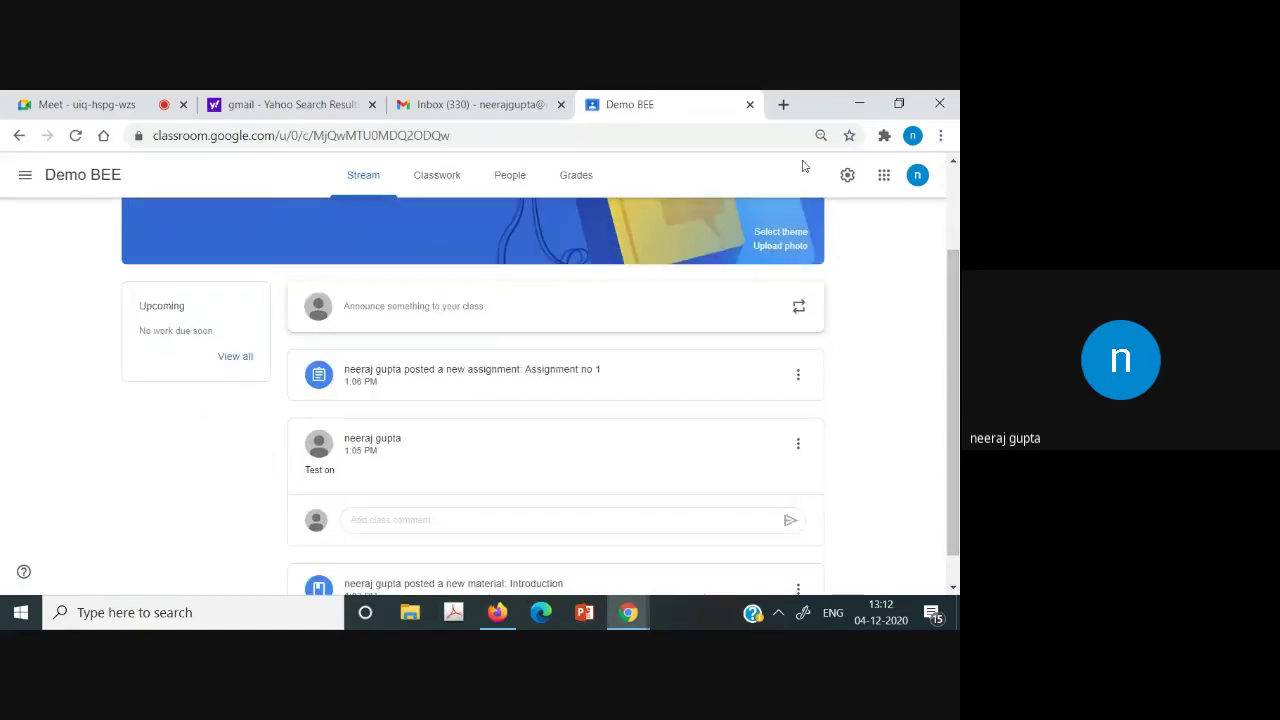
In a new tab on google.com, search for 'google form create'.
{"action": "left_click", "coordinate": [784, 104]}
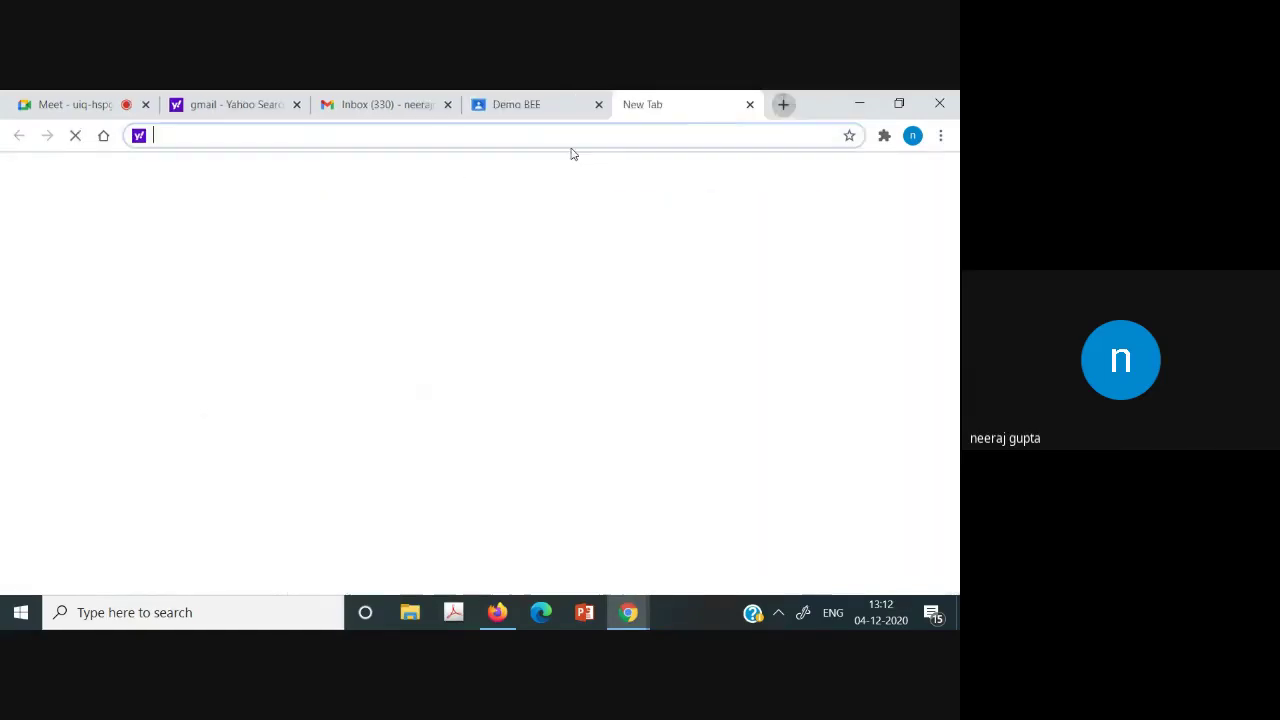
{"action": "type", "text": "go"}
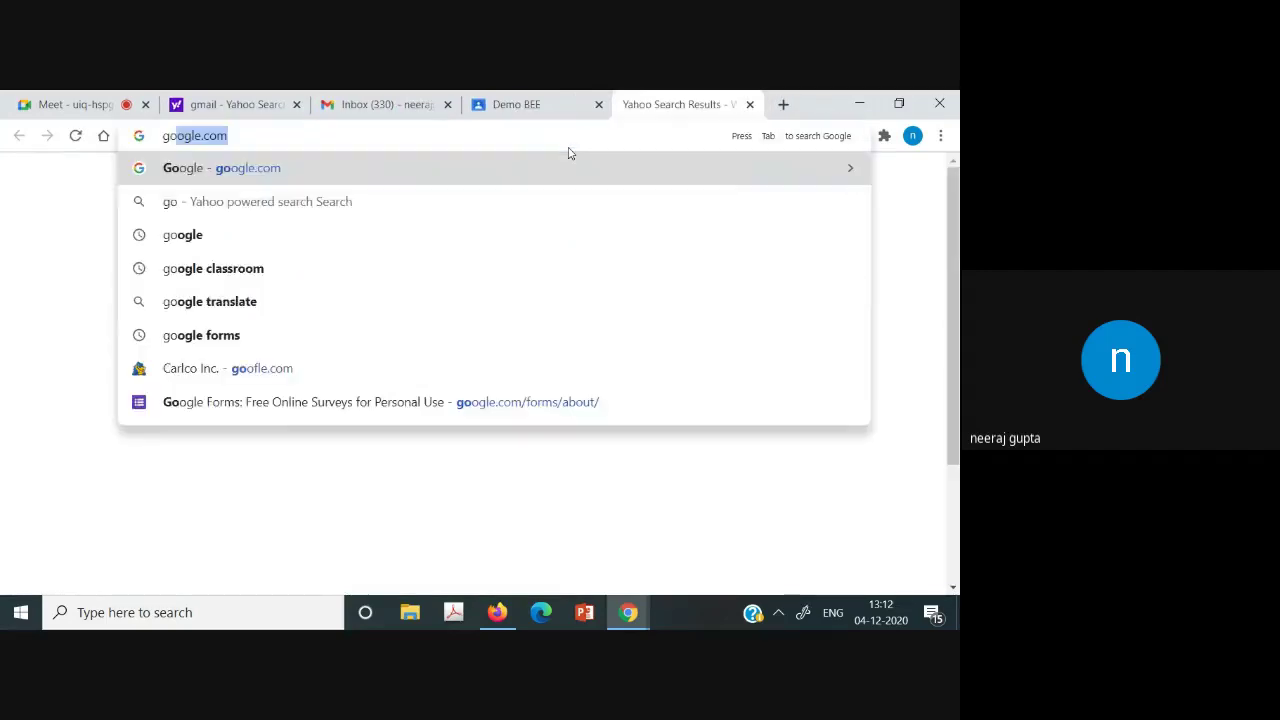
{"action": "key", "text": "Return"}
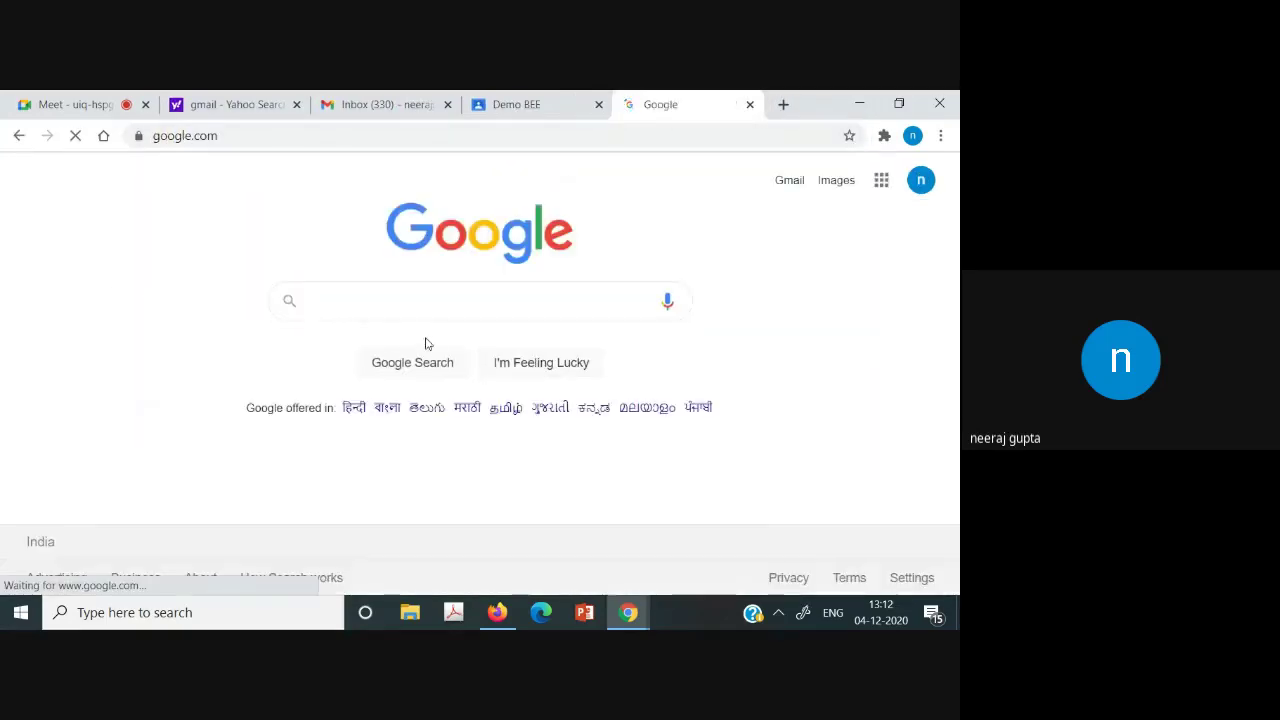
{"action": "type", "text": "for"}
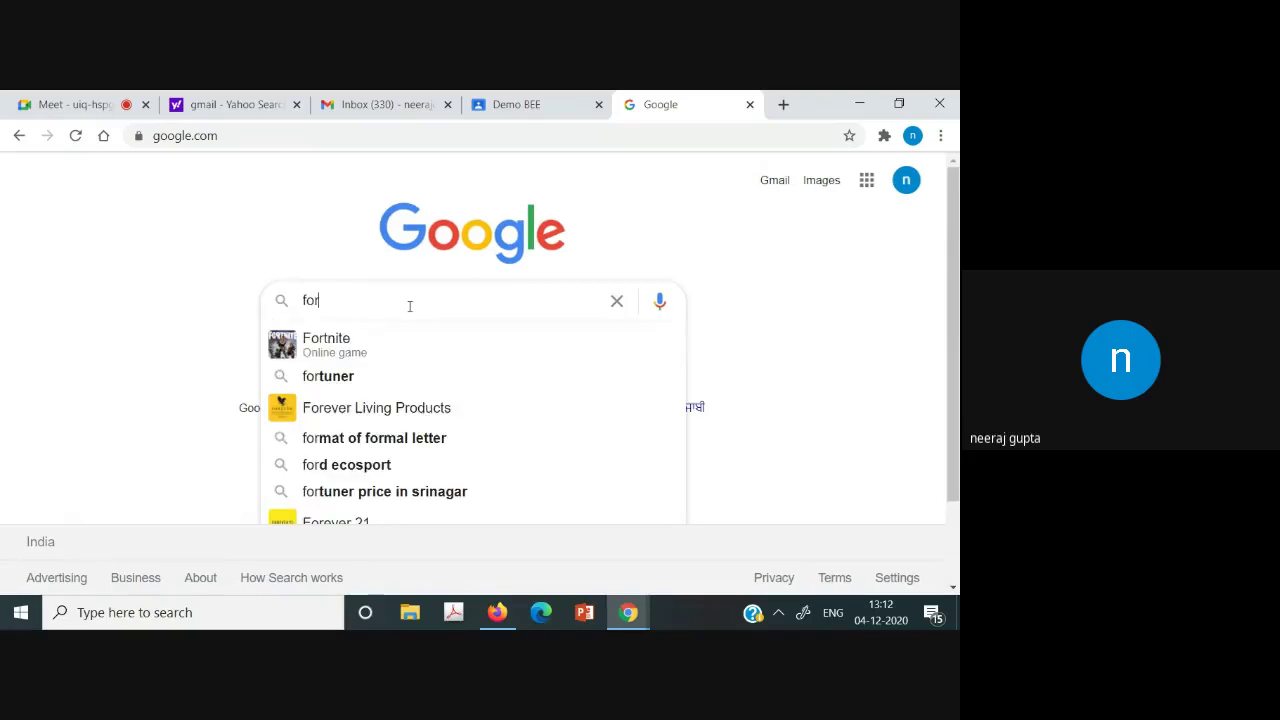
{"action": "key", "text": "BackSpace"}
{"action": "key", "text": "BackSpace"}
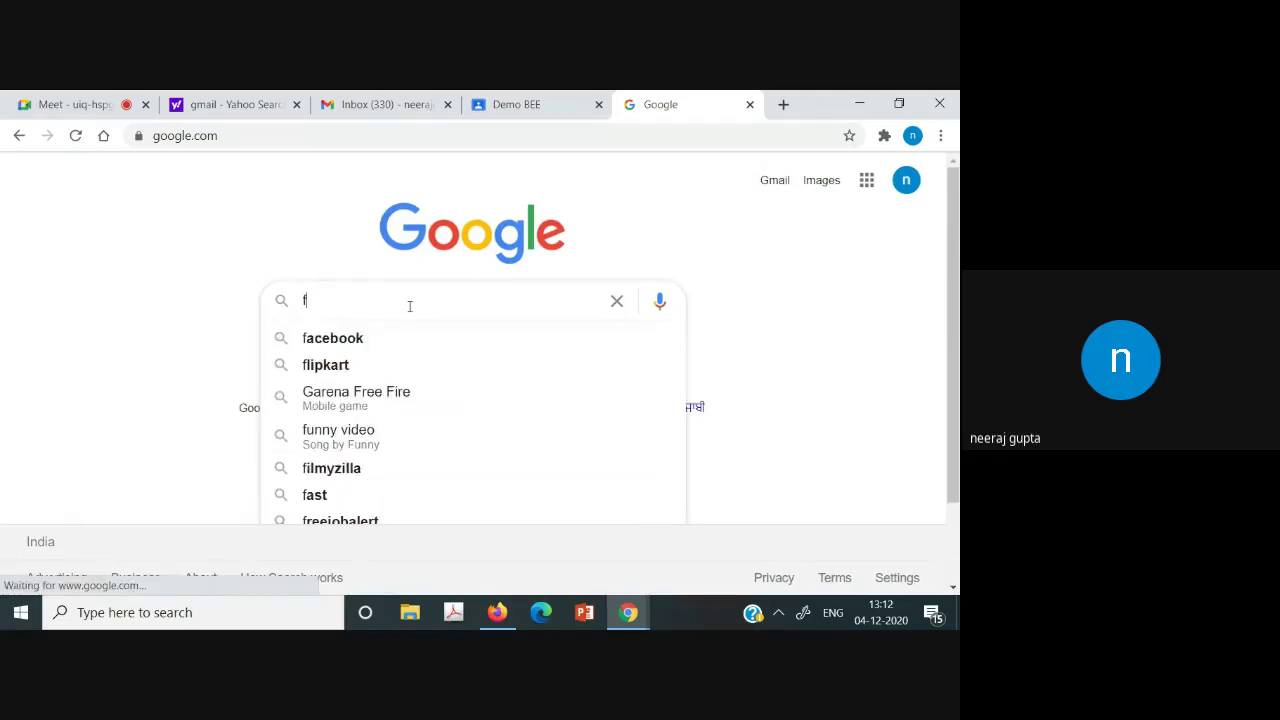
{"action": "type", "text": "or"}
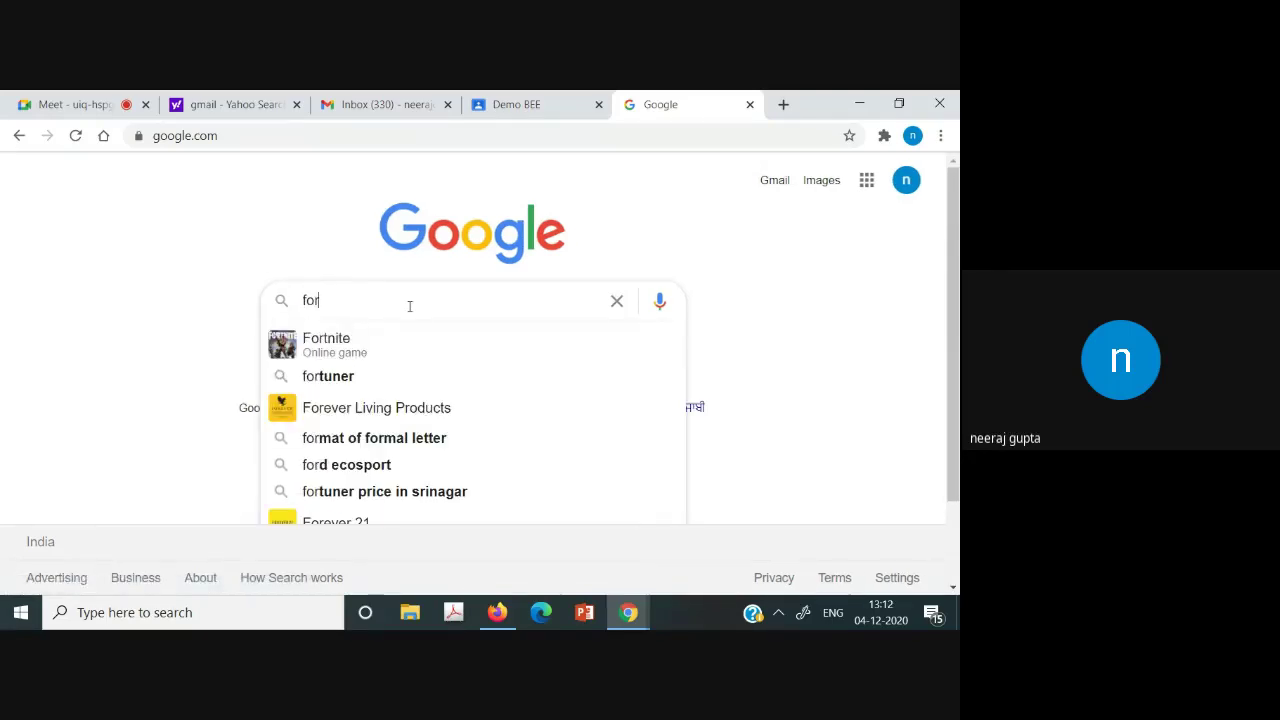
{"action": "key", "text": "BackSpace"}
{"action": "key", "text": "BackSpace"}
{"action": "key", "text": "BackSpace"}
{"action": "type", "text": "google"}
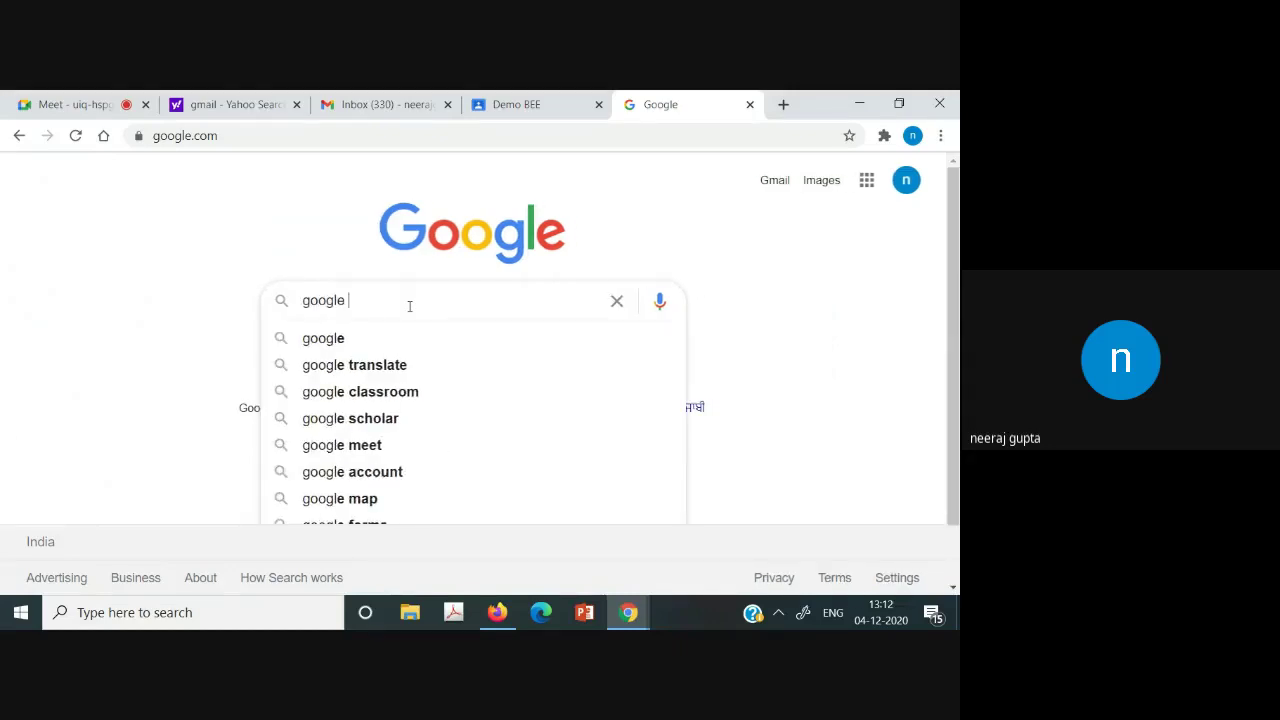
{"action": "type", "text": " form"}
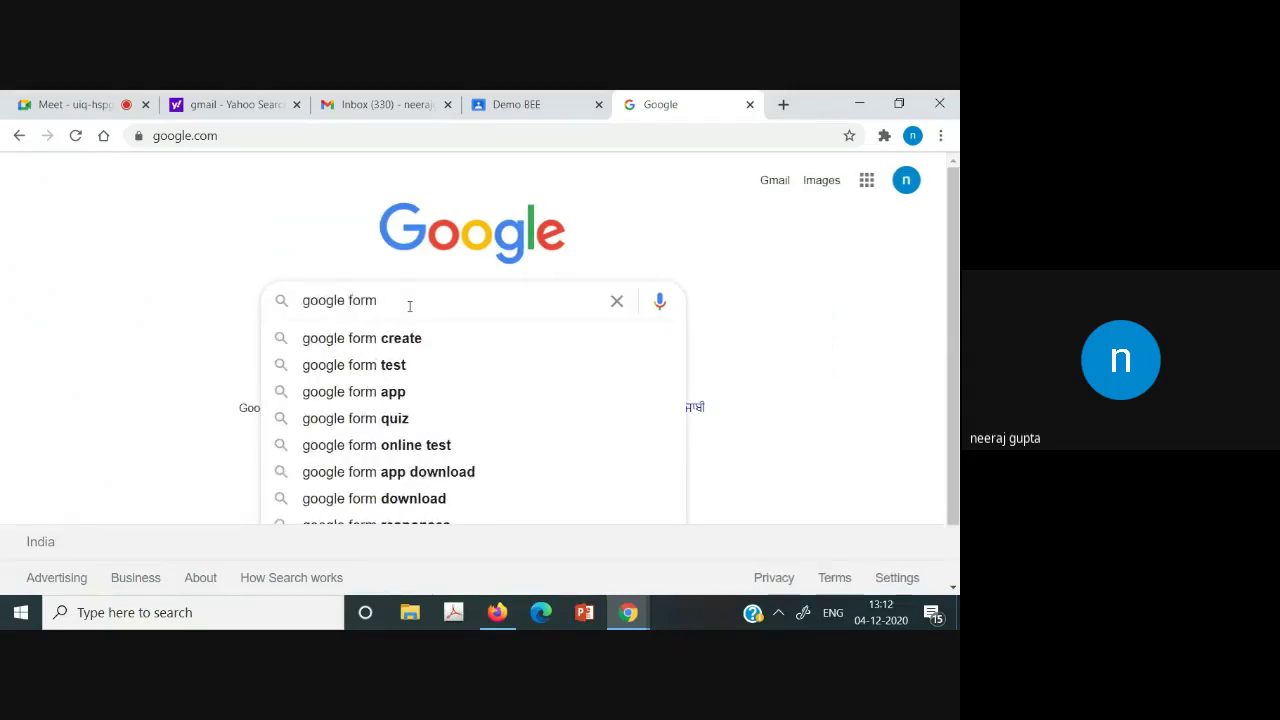
{"action": "left_click", "coordinate": [411, 338]}
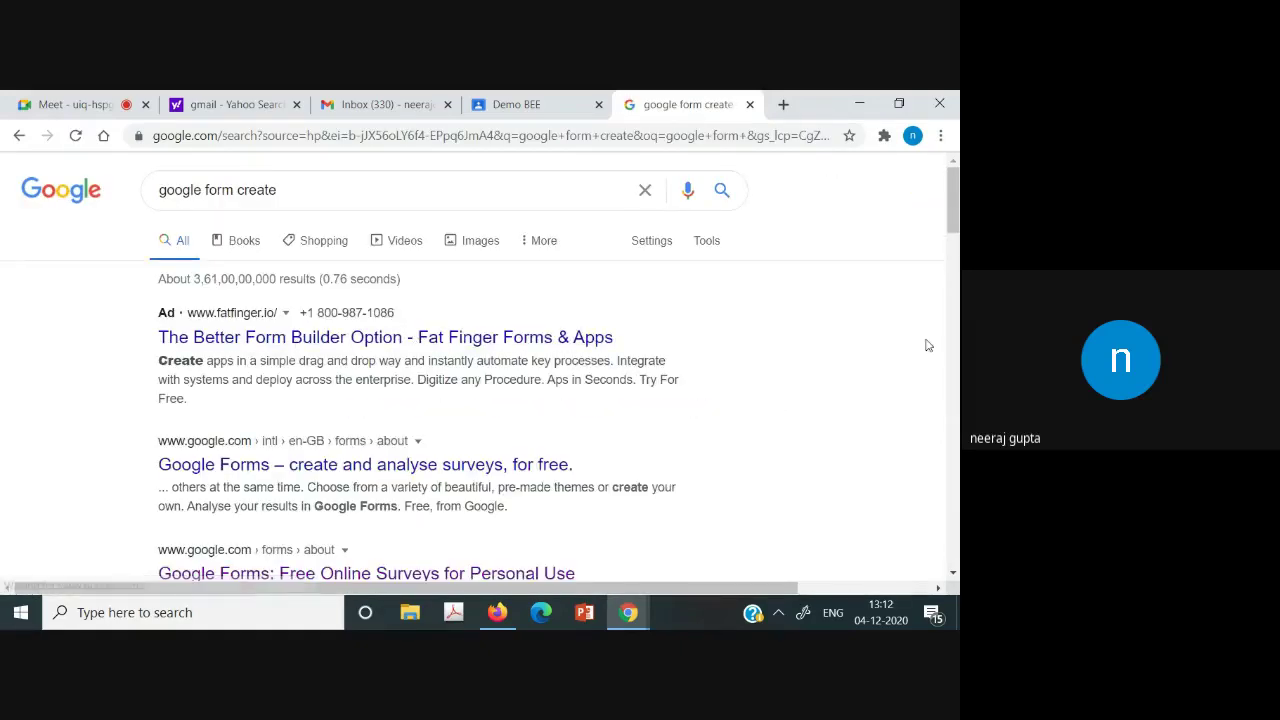
Browse the Google Forms results, then open the Google Forms sign-in page.
{"action": "left_click", "coordinate": [490, 466]}
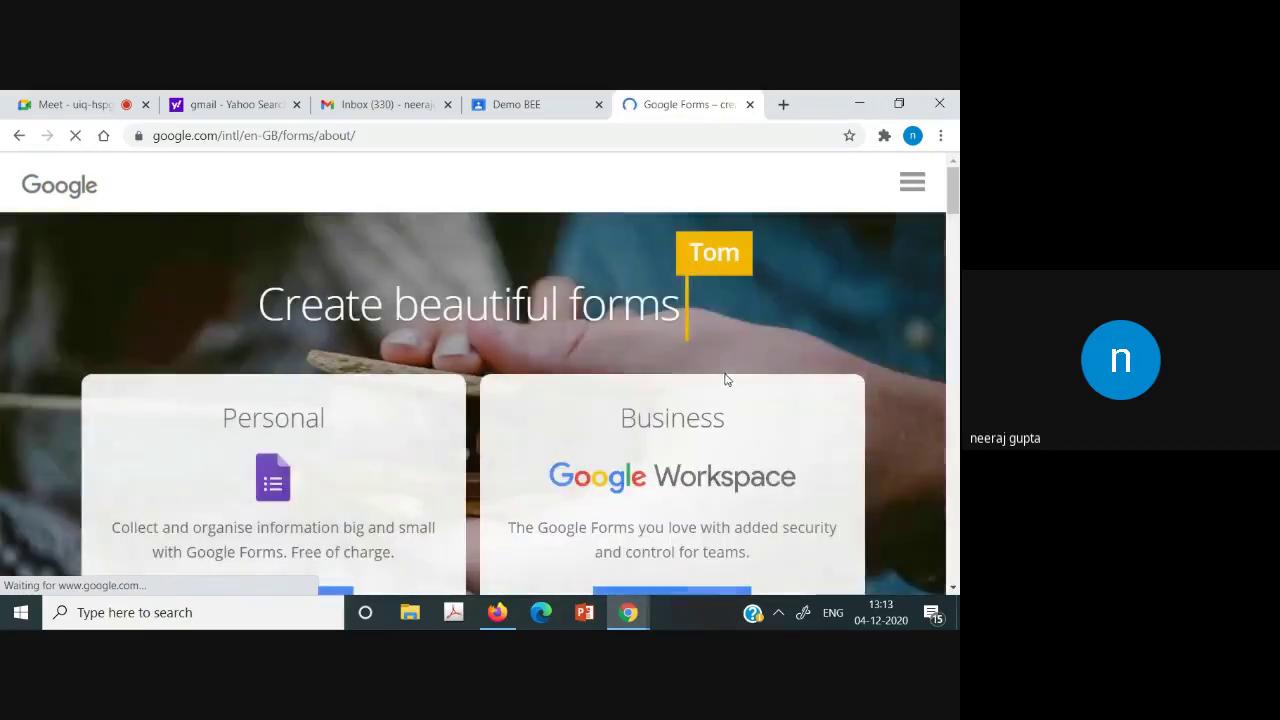
{"action": "left_click", "coordinate": [17, 137]}
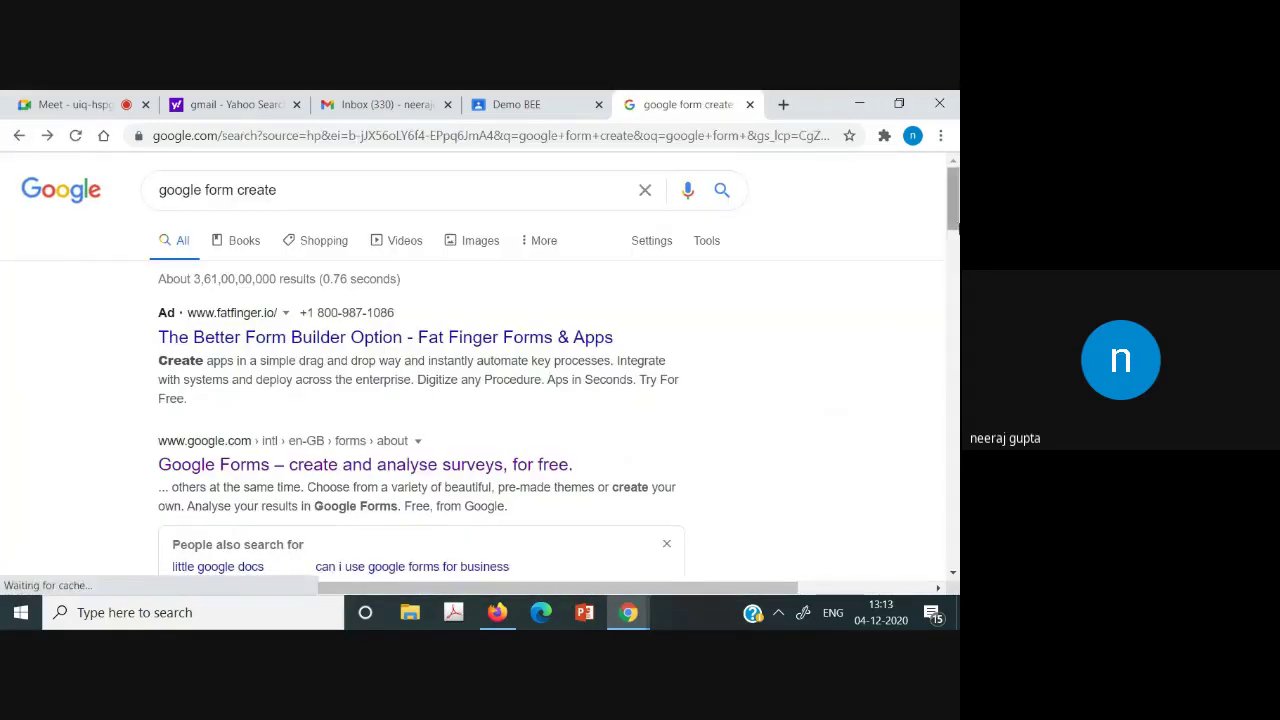
{"action": "left_click_drag", "start_coordinate": [953, 200], "coordinate": [953, 259]}
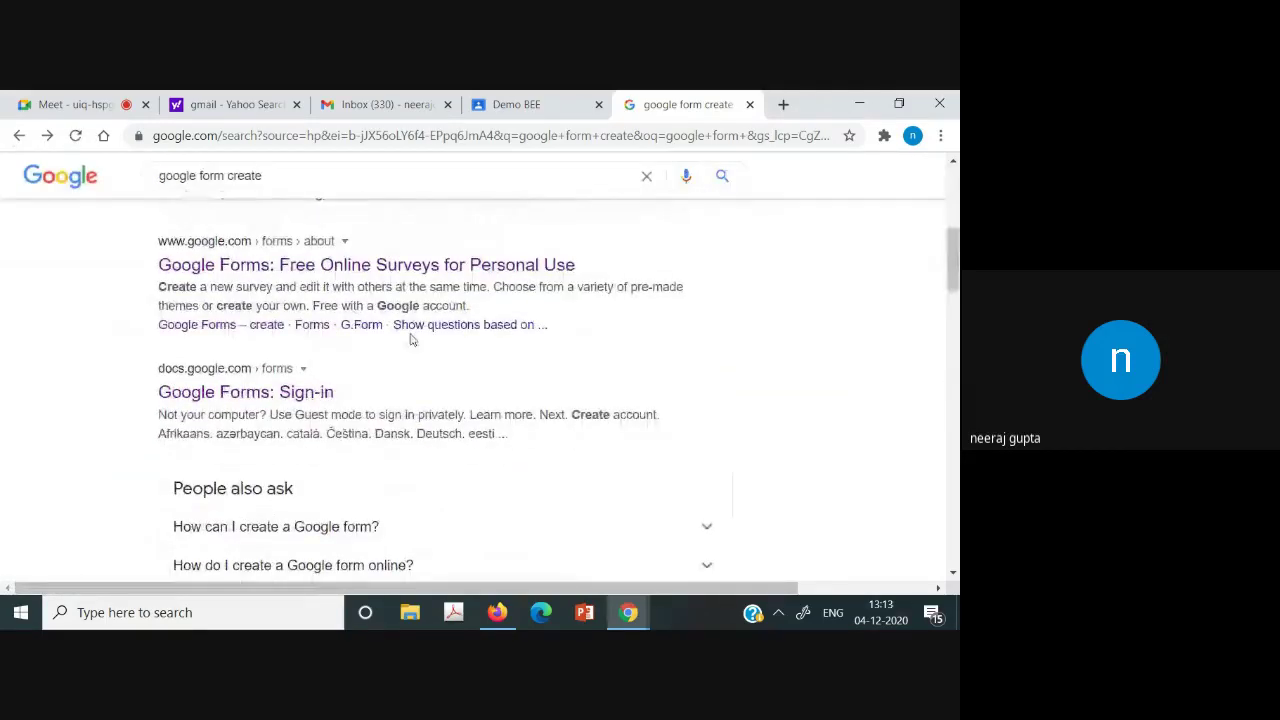
{"action": "left_click", "coordinate": [386, 268]}
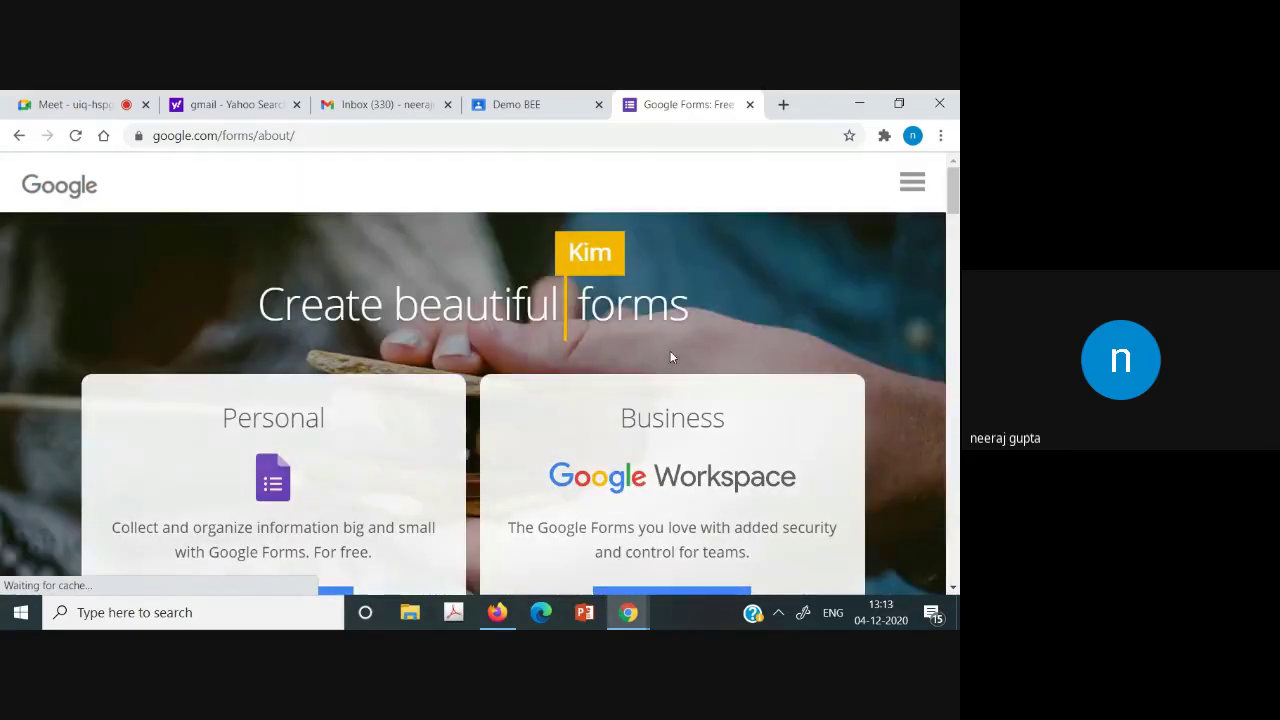
{"action": "scroll", "coordinate": [958, 283], "scroll_direction": "down", "scroll_amount": 5}
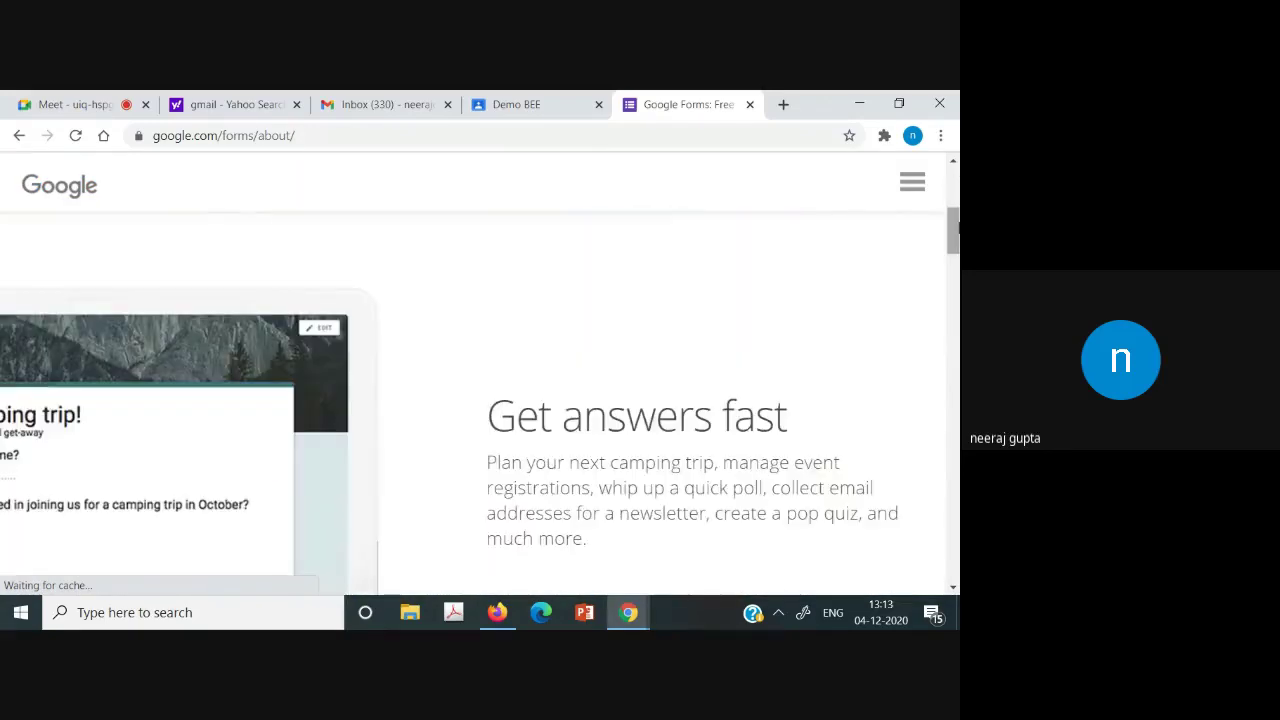
{"action": "scroll", "coordinate": [155, 226], "scroll_direction": "up", "scroll_amount": 5}
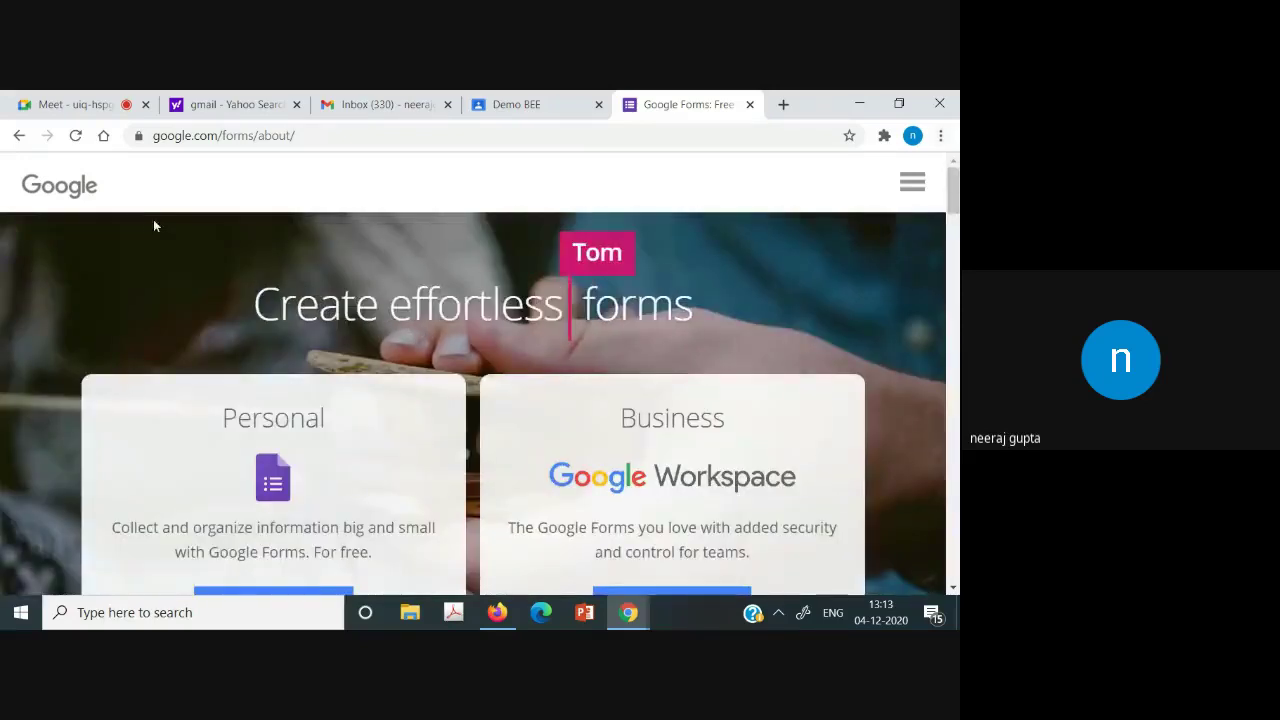
{"action": "left_click", "coordinate": [19, 135]}
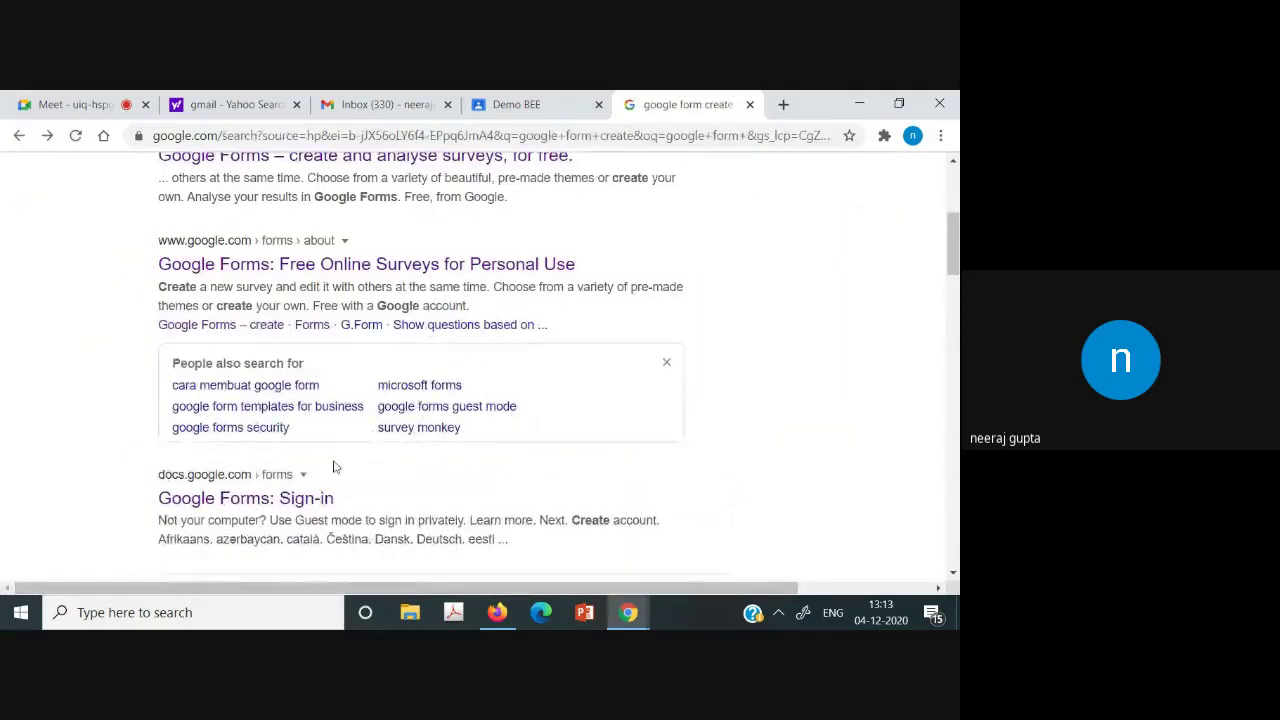
{"action": "left_click", "coordinate": [258, 507]}
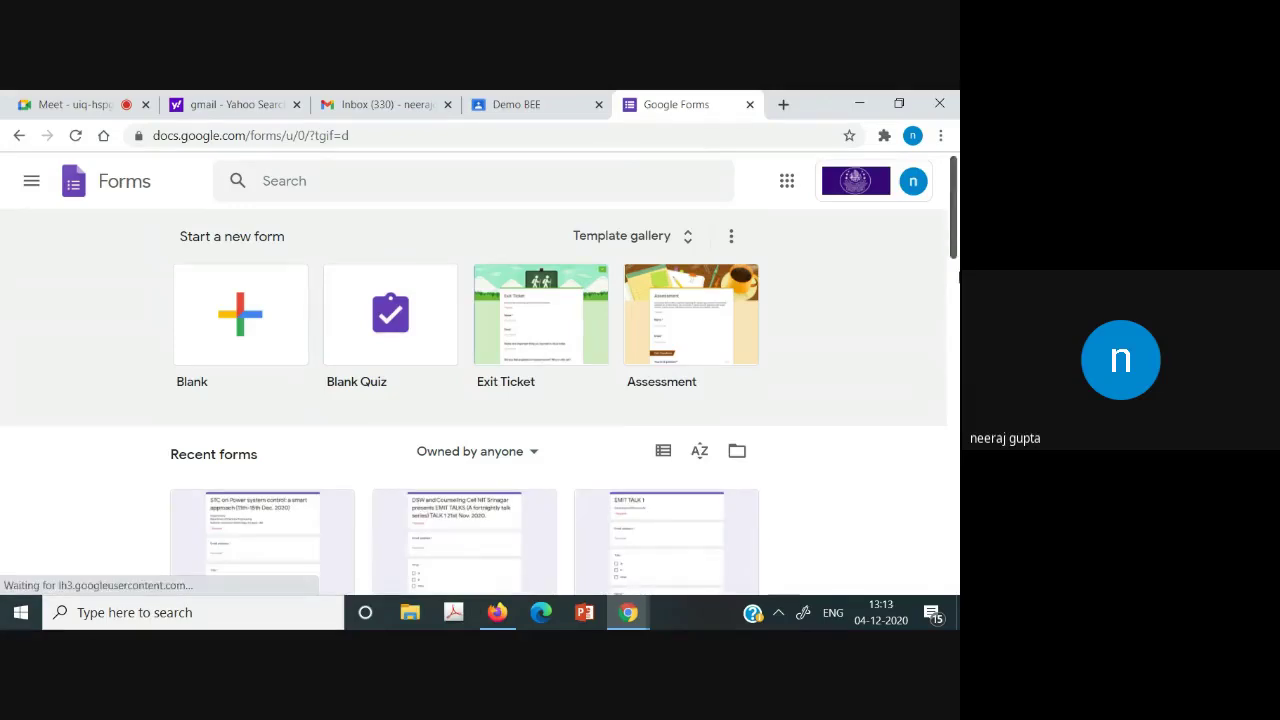
Start a new Blank Quiz from the Google Forms home page.
{"action": "scroll", "coordinate": [957, 240], "scroll_direction": "down", "scroll_amount": 4}
{"action": "scroll", "coordinate": [957, 236], "scroll_direction": "up", "scroll_amount": 4}
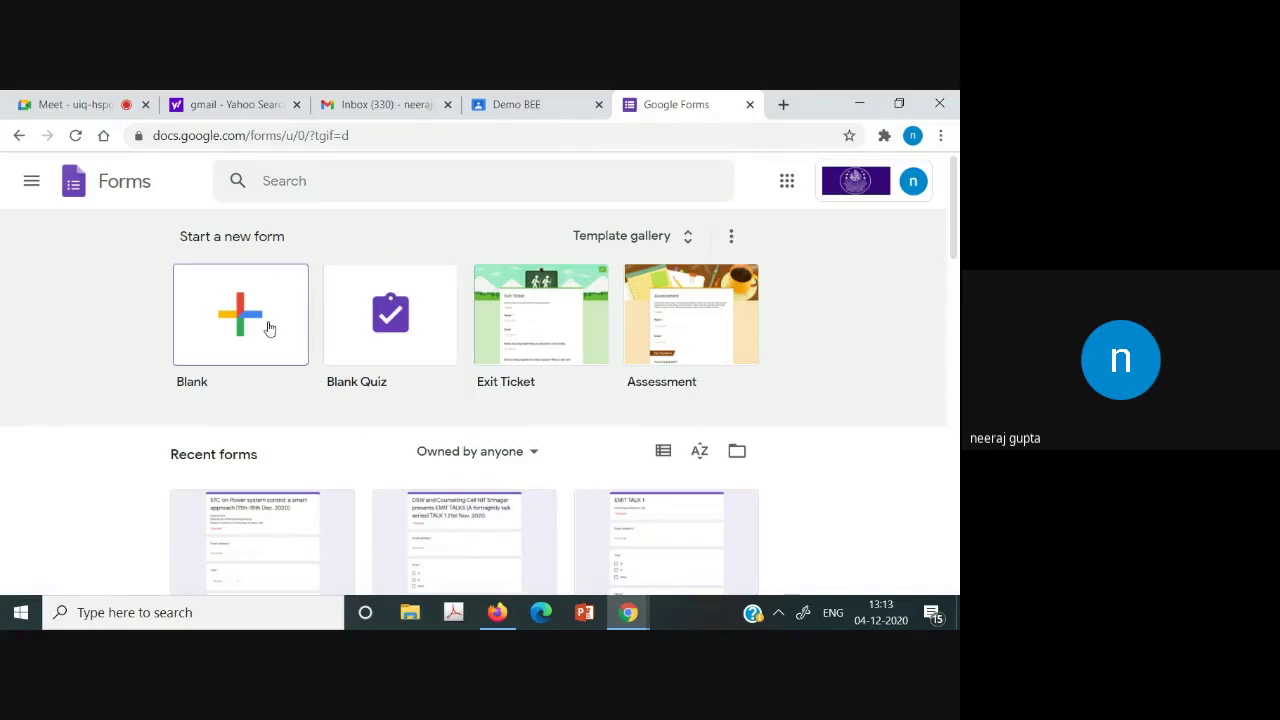
{"action": "left_click", "coordinate": [343, 331]}
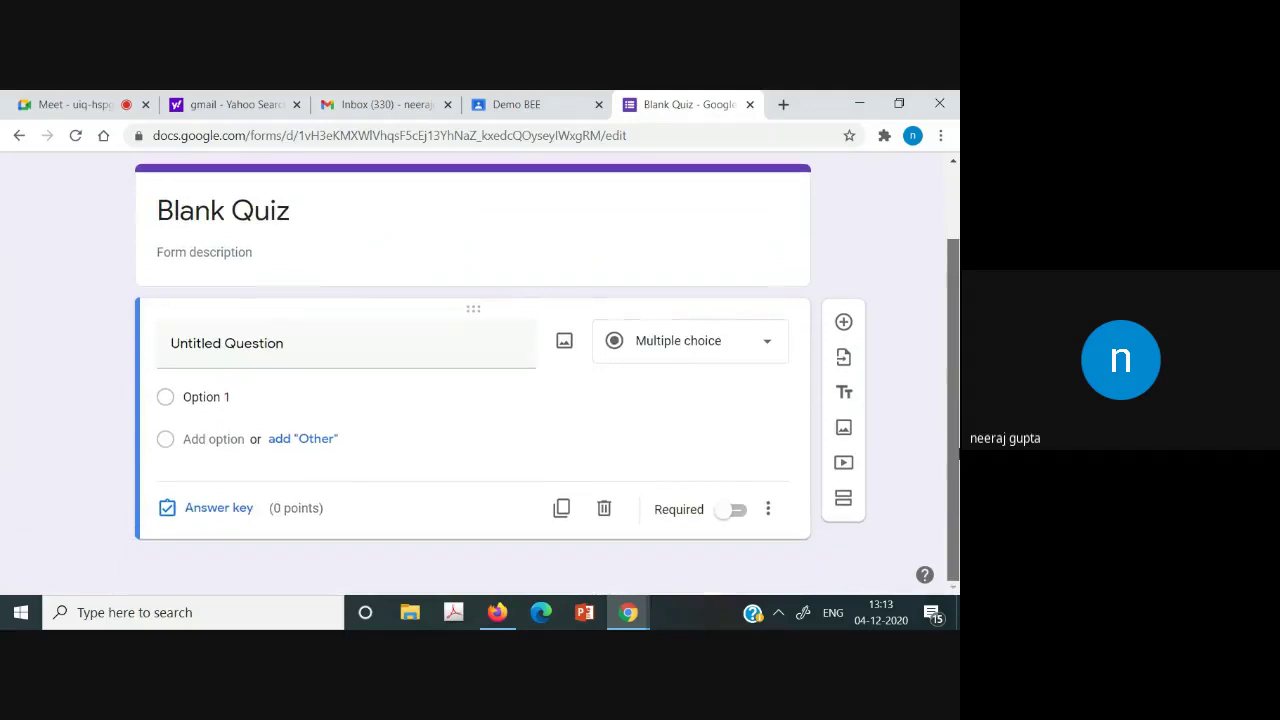
Rename the first question to Q1 and mark it required.
{"action": "left_click", "coordinate": [203, 349]}
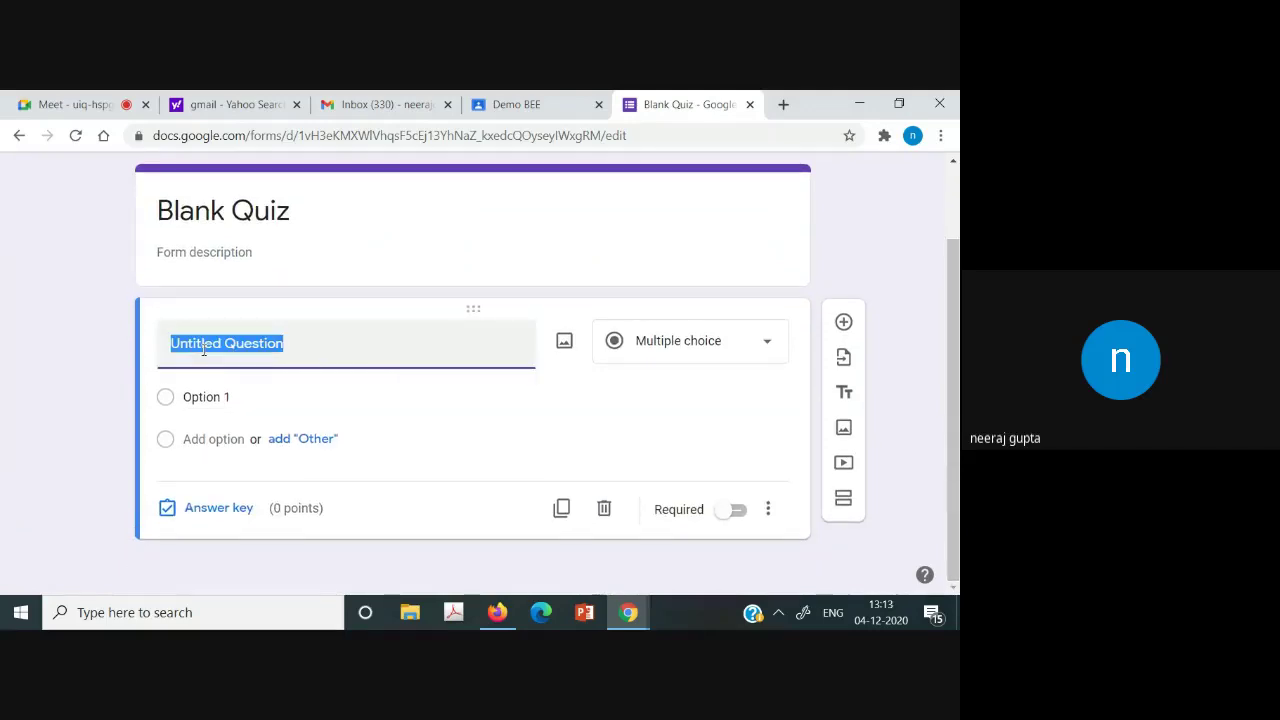
{"action": "left_click", "coordinate": [370, 358]}
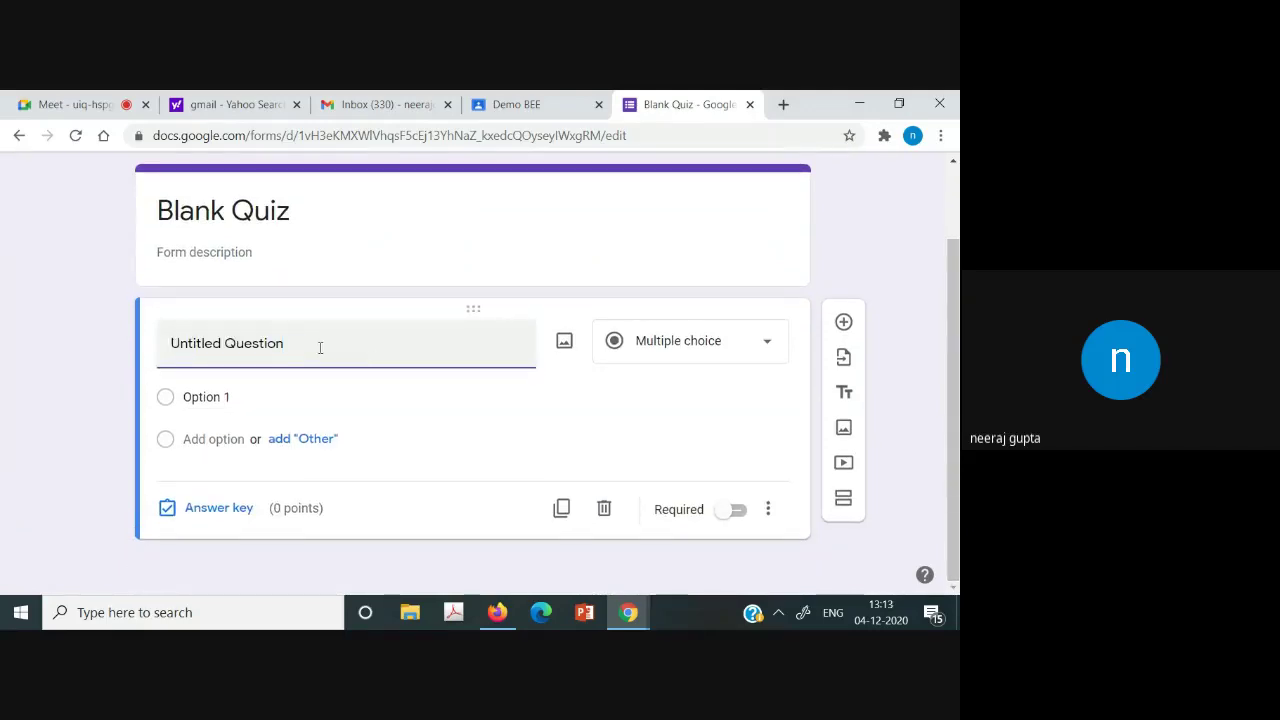
{"action": "key", "text": "BackSpace"}
{"action": "key", "text": "BackSpace"}
{"action": "key", "text": "BackSpace"}
{"action": "key", "text": "BackSpace"}
{"action": "key", "text": "BackSpace"}
{"action": "key", "text": "BackSpace"}
{"action": "key", "text": "BackSpace"}
{"action": "key", "text": "BackSpace"}
{"action": "key", "text": "BackSpace"}
{"action": "key", "text": "BackSpace"}
{"action": "key", "text": "BackSpace"}
{"action": "key", "text": "BackSpace"}
{"action": "key", "text": "BackSpace"}
{"action": "key", "text": "BackSpace"}
{"action": "key", "text": "BackSpace"}
{"action": "key", "text": "BackSpace"}
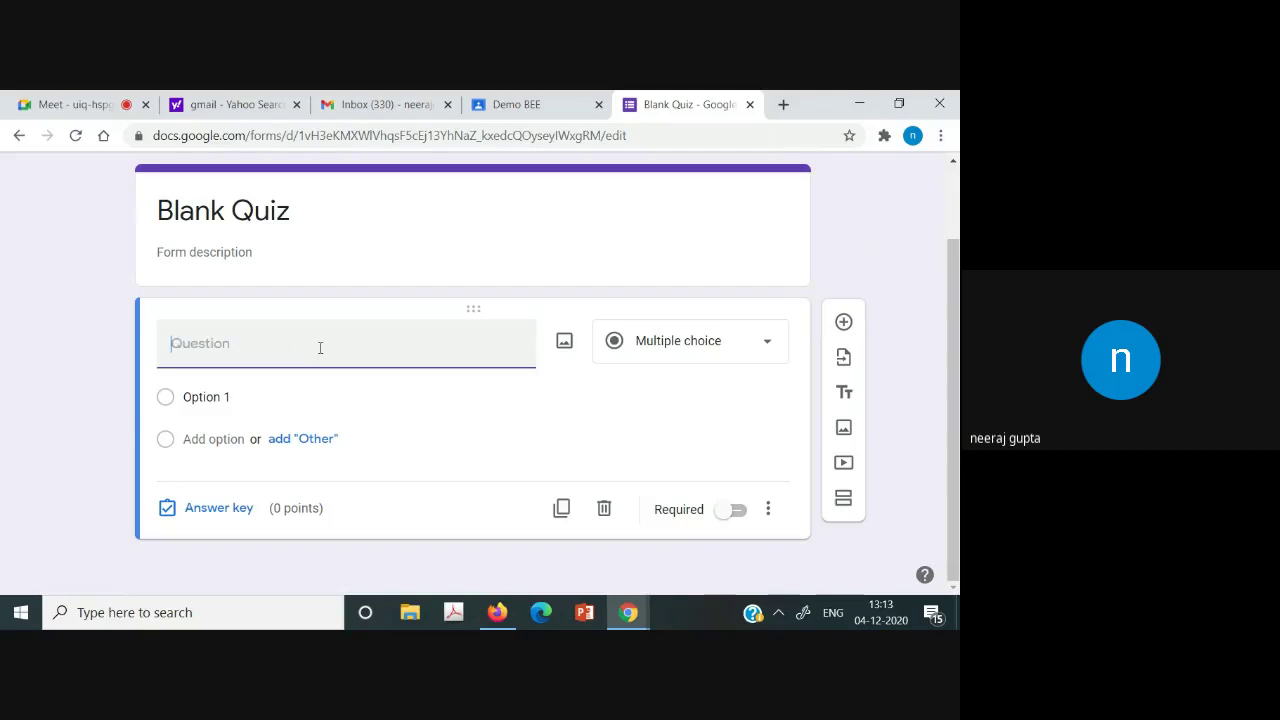
{"action": "type", "text": "Q1"}
{"action": "left_click", "coordinate": [731, 512]}
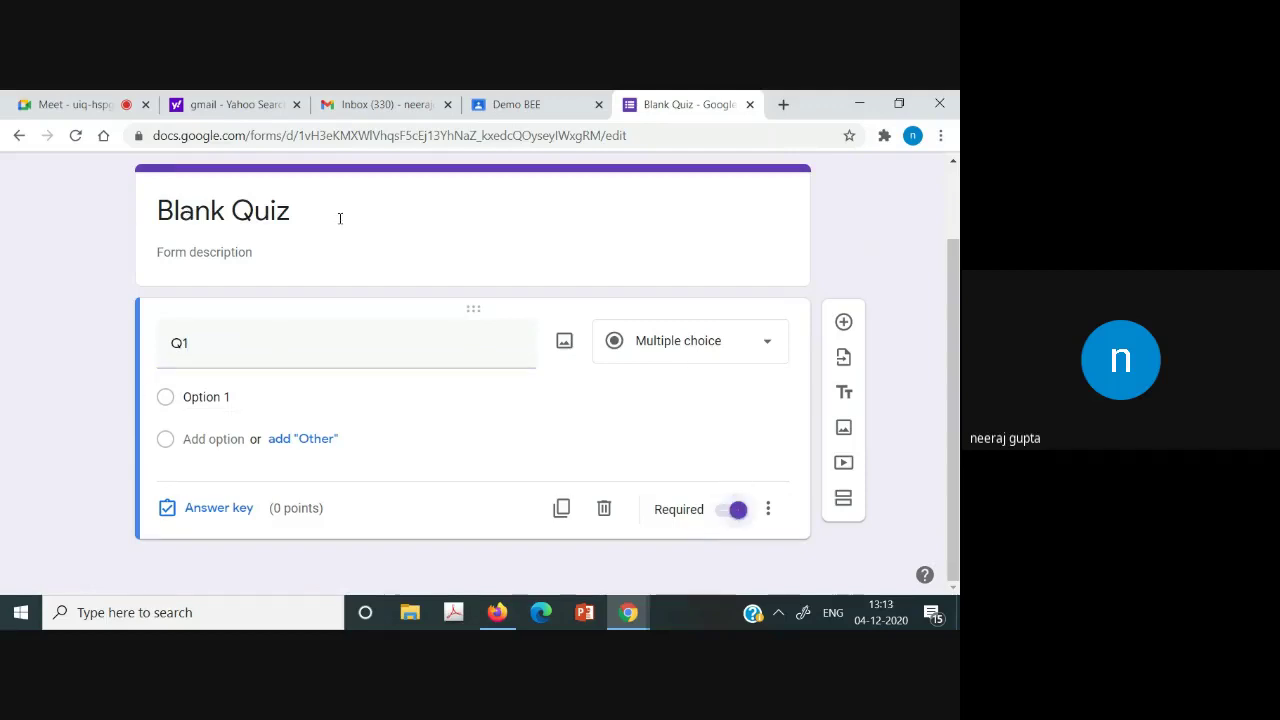
{"action": "left_click", "coordinate": [956, 228]}
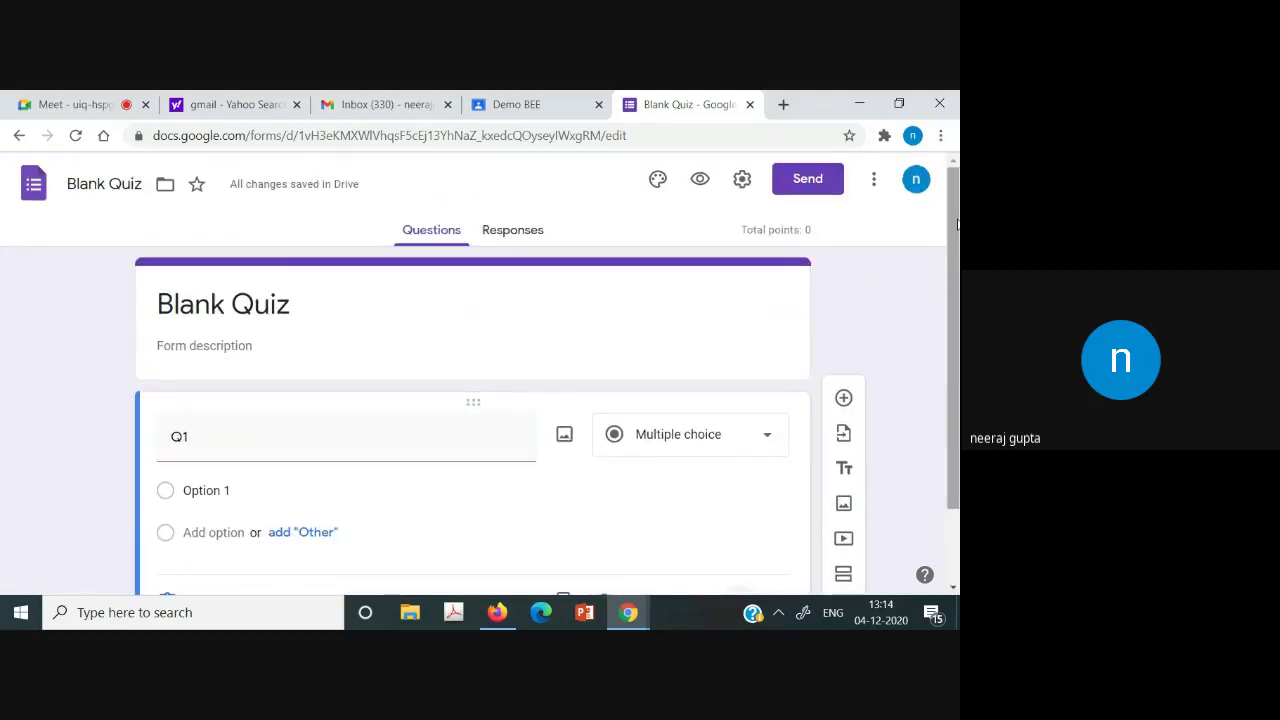
Edit the form heading from 'Blank Quiz' to 'Quiz 1'.
{"action": "left_click", "coordinate": [310, 305]}
{"action": "left_click", "coordinate": [238, 304]}
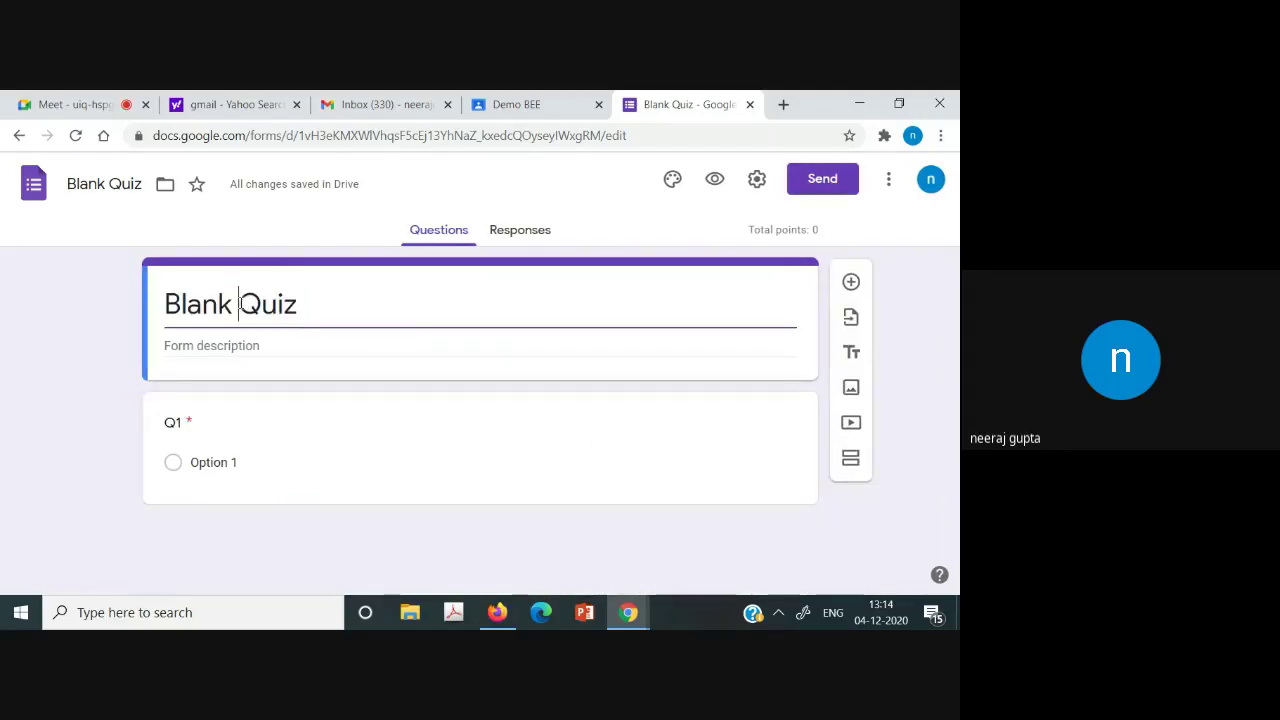
{"action": "key", "text": "BackSpace"}
{"action": "key", "text": "BackSpace"}
{"action": "key", "text": "BackSpace"}
{"action": "key", "text": "BackSpace"}
{"action": "key", "text": "BackSpace"}
{"action": "key", "text": "BackSpace"}
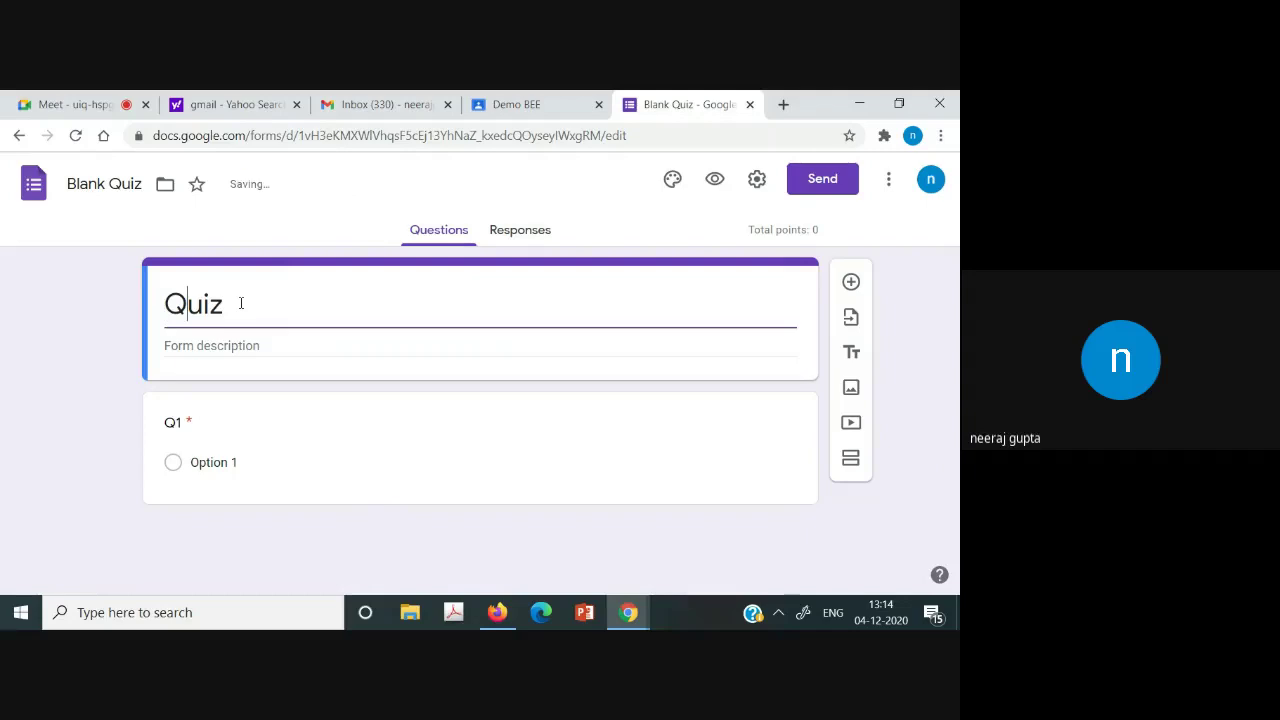
{"action": "type", "text": "1"}
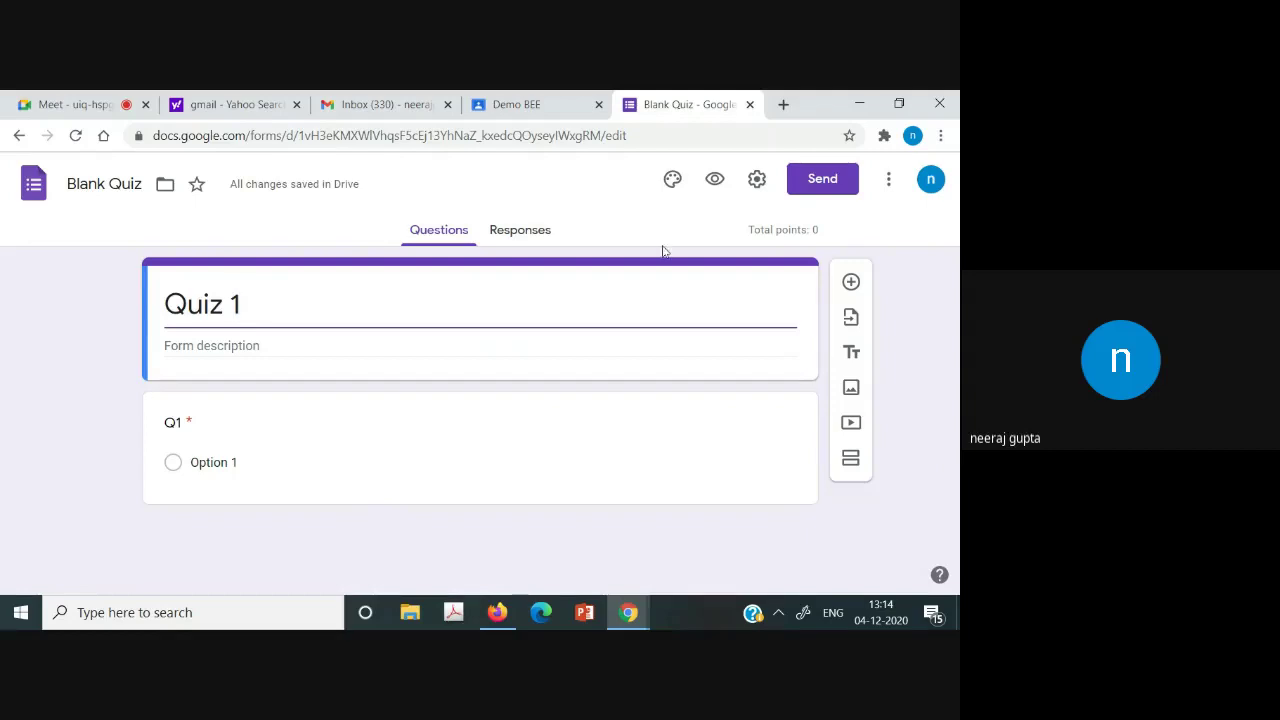
Enable email collection and a one-response limit, disable the organisation restriction, and save settings.
{"action": "left_click", "coordinate": [756, 183]}
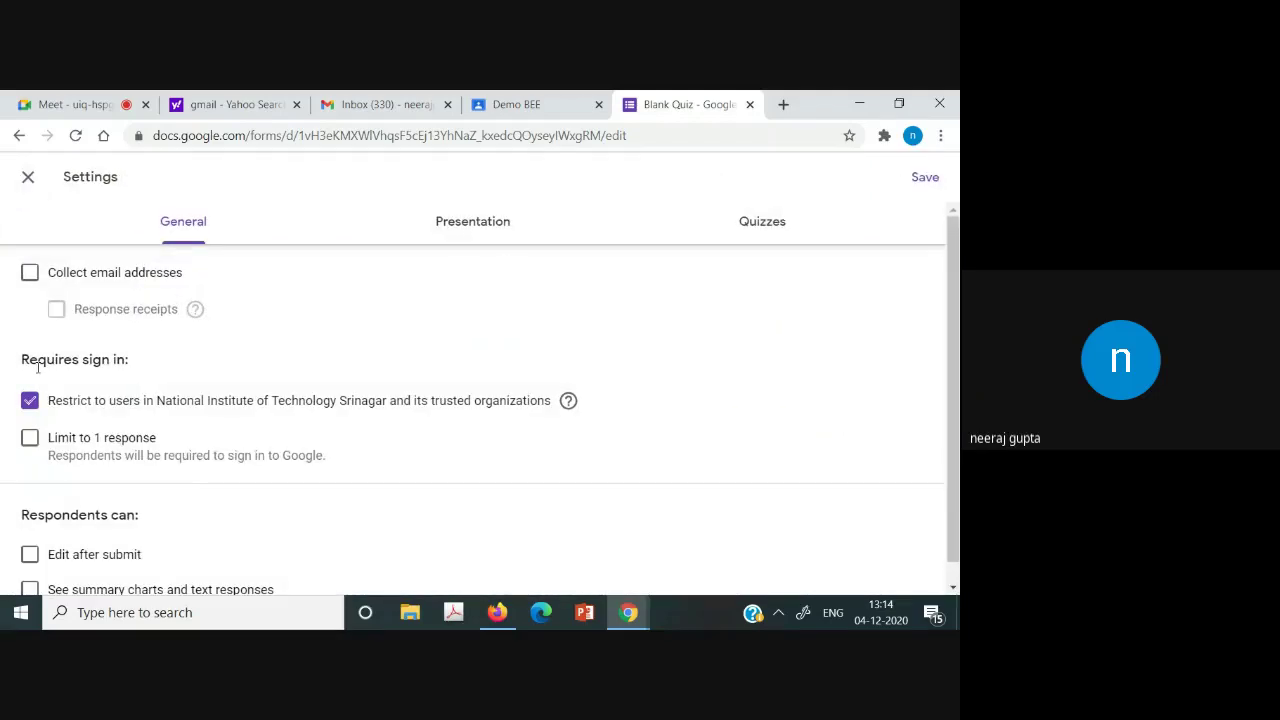
{"action": "left_click", "coordinate": [31, 273]}
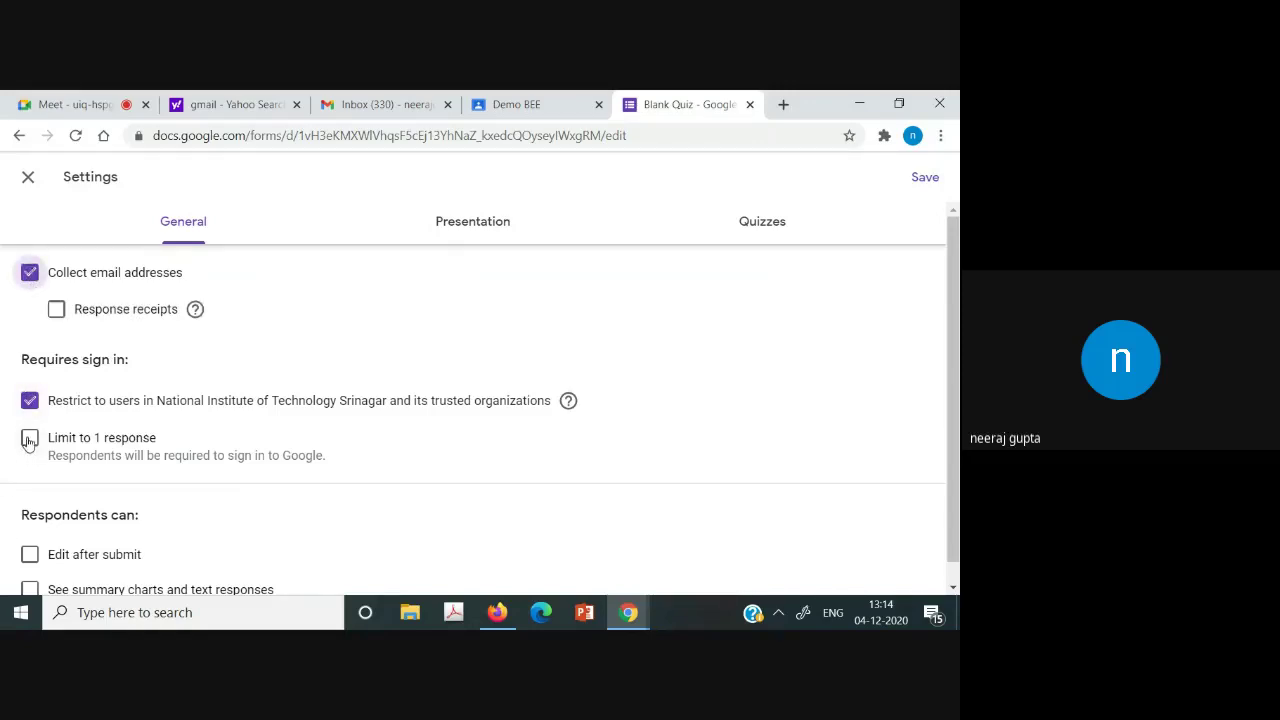
{"action": "left_click", "coordinate": [30, 438]}
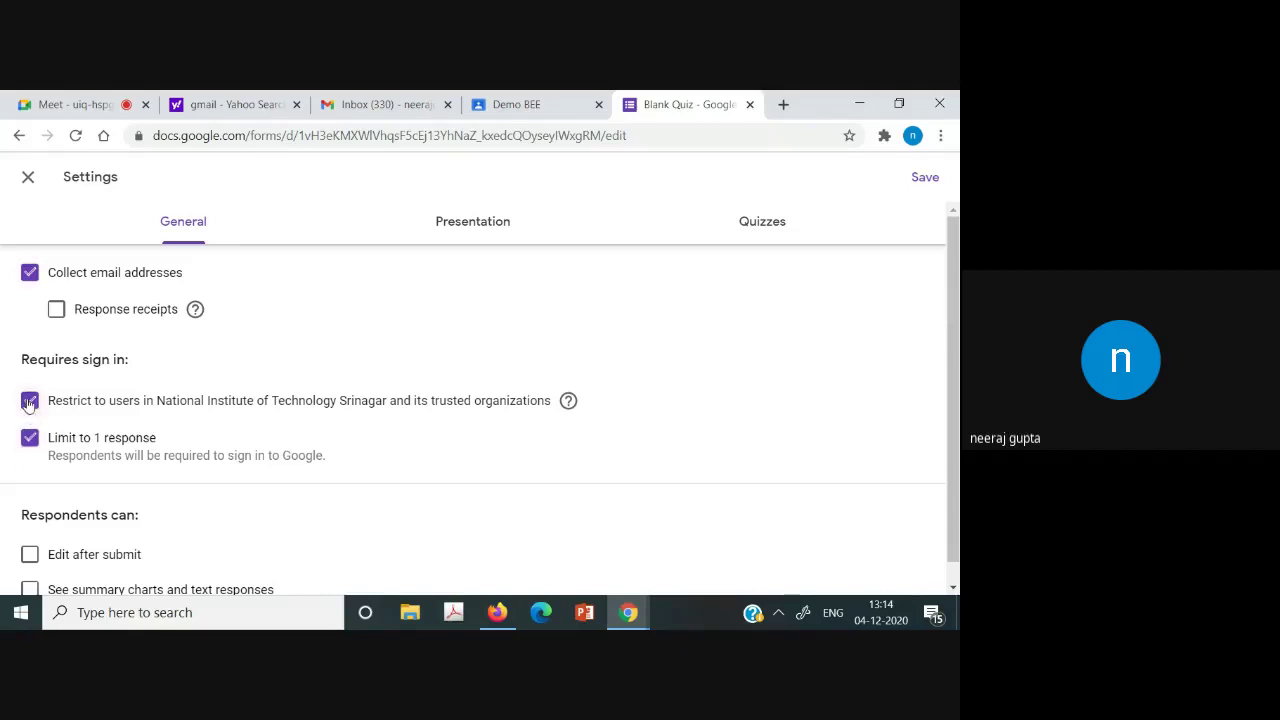
{"action": "left_click", "coordinate": [30, 401]}
{"action": "scroll", "coordinate": [957, 369], "scroll_direction": "down", "scroll_amount": 1}
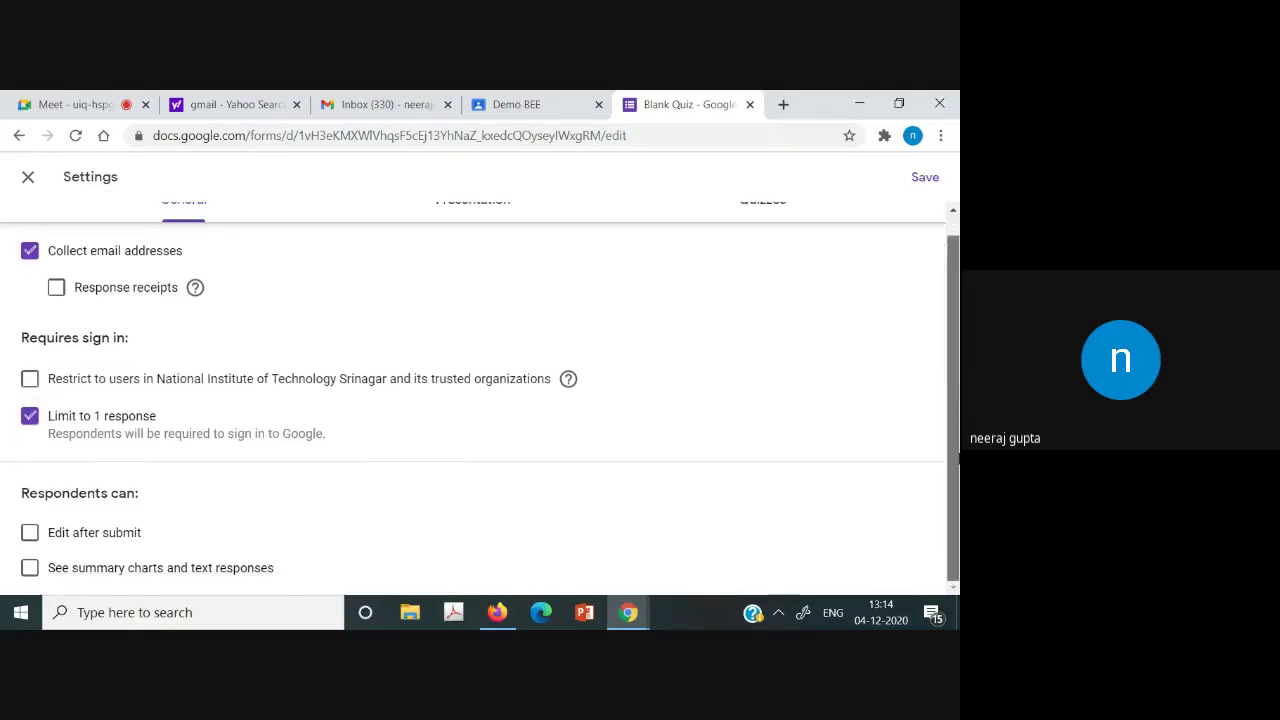
{"action": "scroll", "coordinate": [957, 458], "scroll_direction": "up", "scroll_amount": 1}
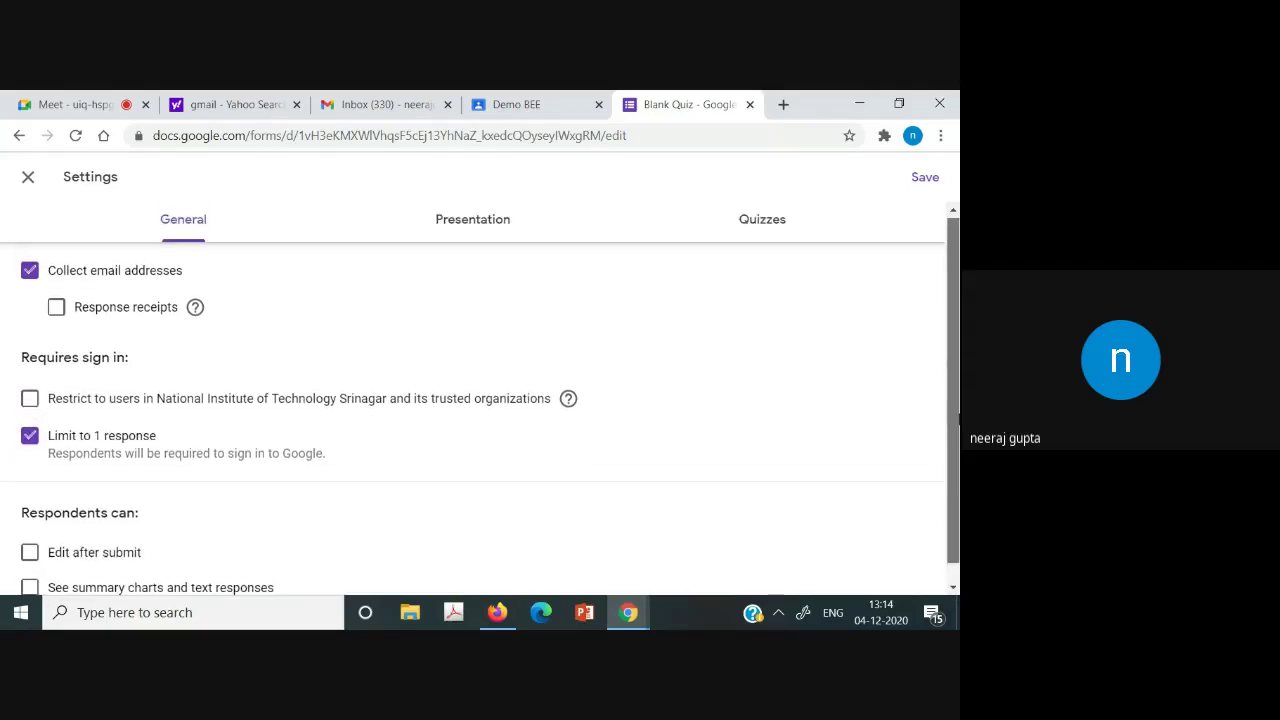
{"action": "left_click", "coordinate": [927, 178]}
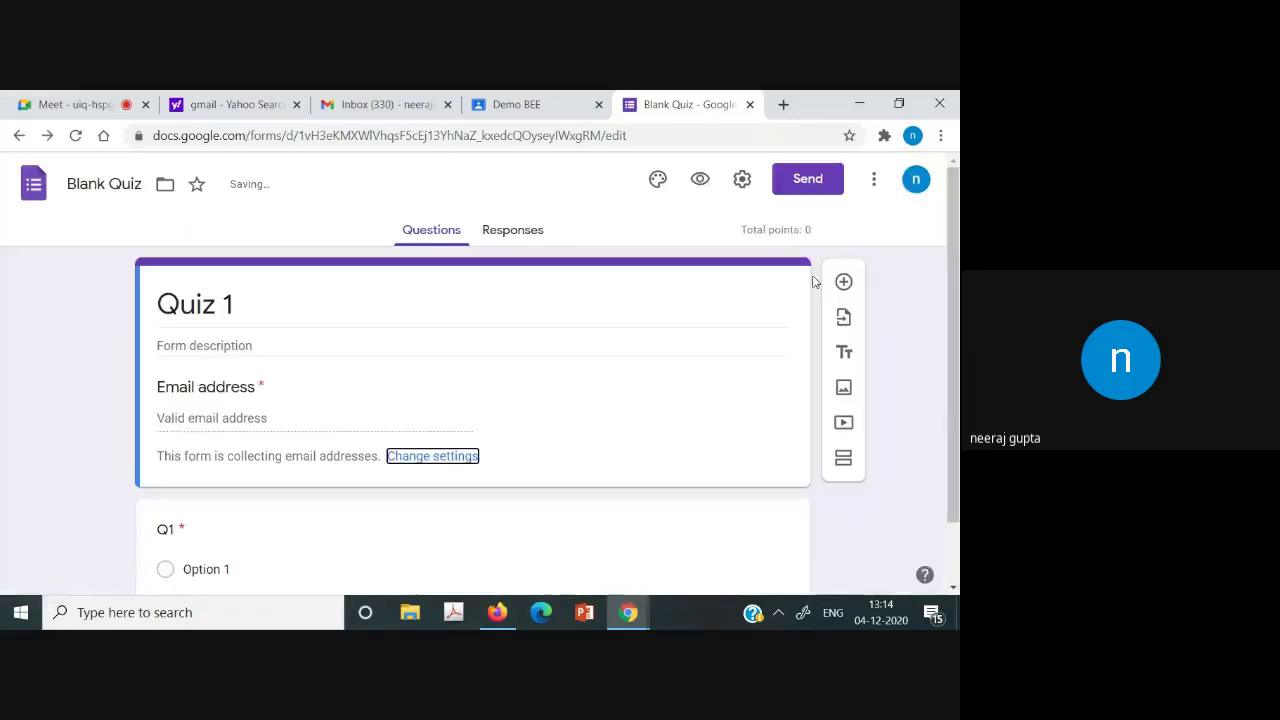
{"action": "scroll", "coordinate": [958, 300], "scroll_direction": "down", "scroll_amount": 2}
{"action": "scroll", "coordinate": [958, 300], "scroll_direction": "up", "scroll_amount": 2}
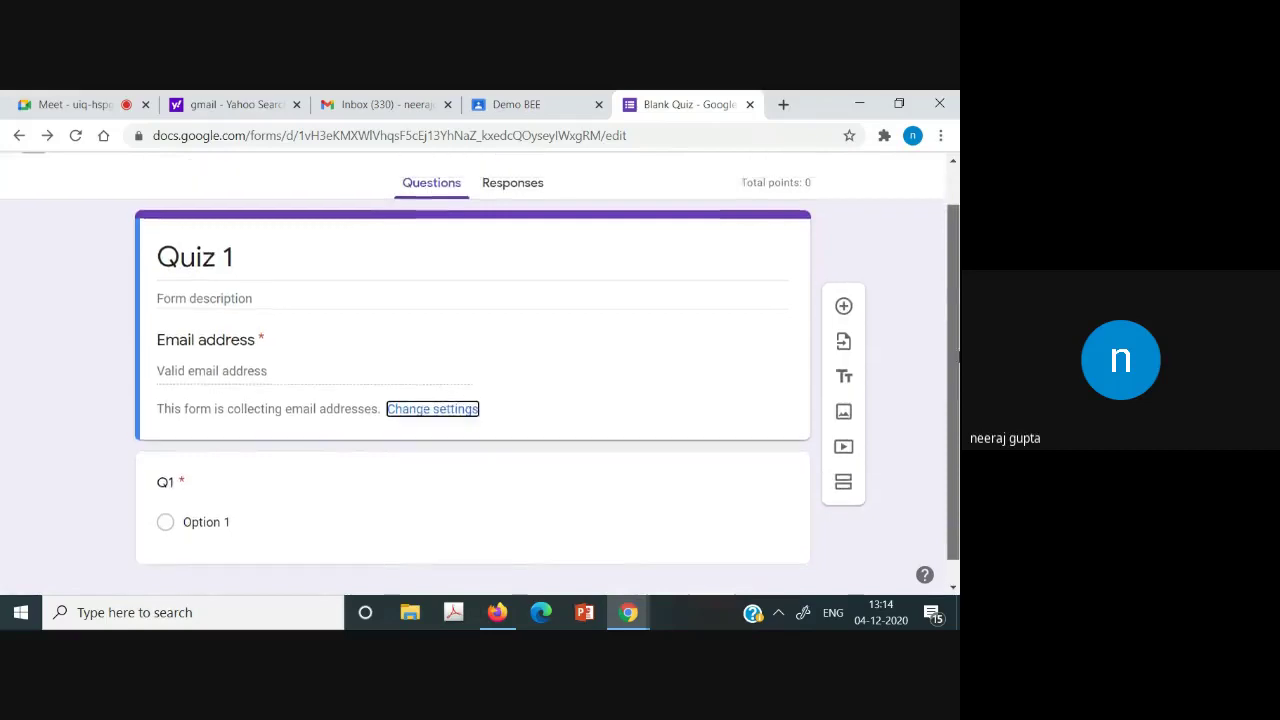
{"action": "scroll", "coordinate": [958, 374], "scroll_direction": "down", "scroll_amount": 2}
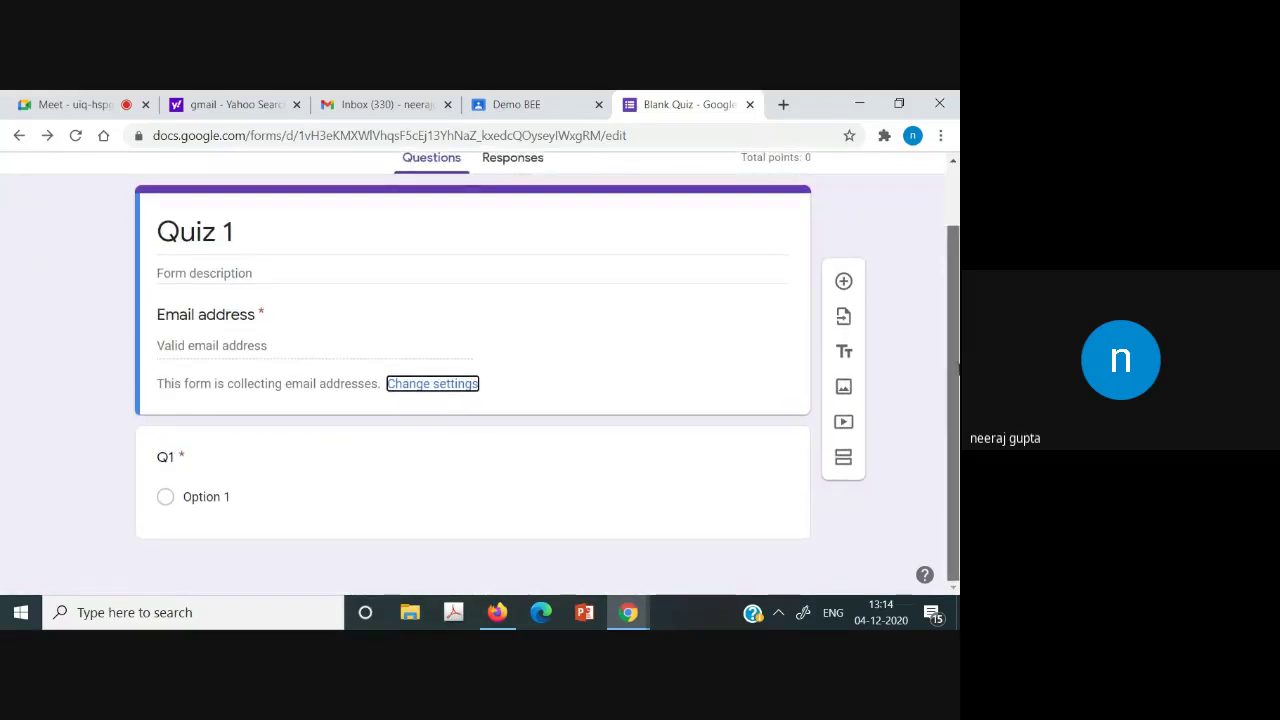
{"action": "left_click_drag", "start_coordinate": [957, 374], "coordinate": [957, 318]}
{"action": "scroll", "coordinate": [958, 318], "scroll_direction": "down", "scroll_amount": 1}
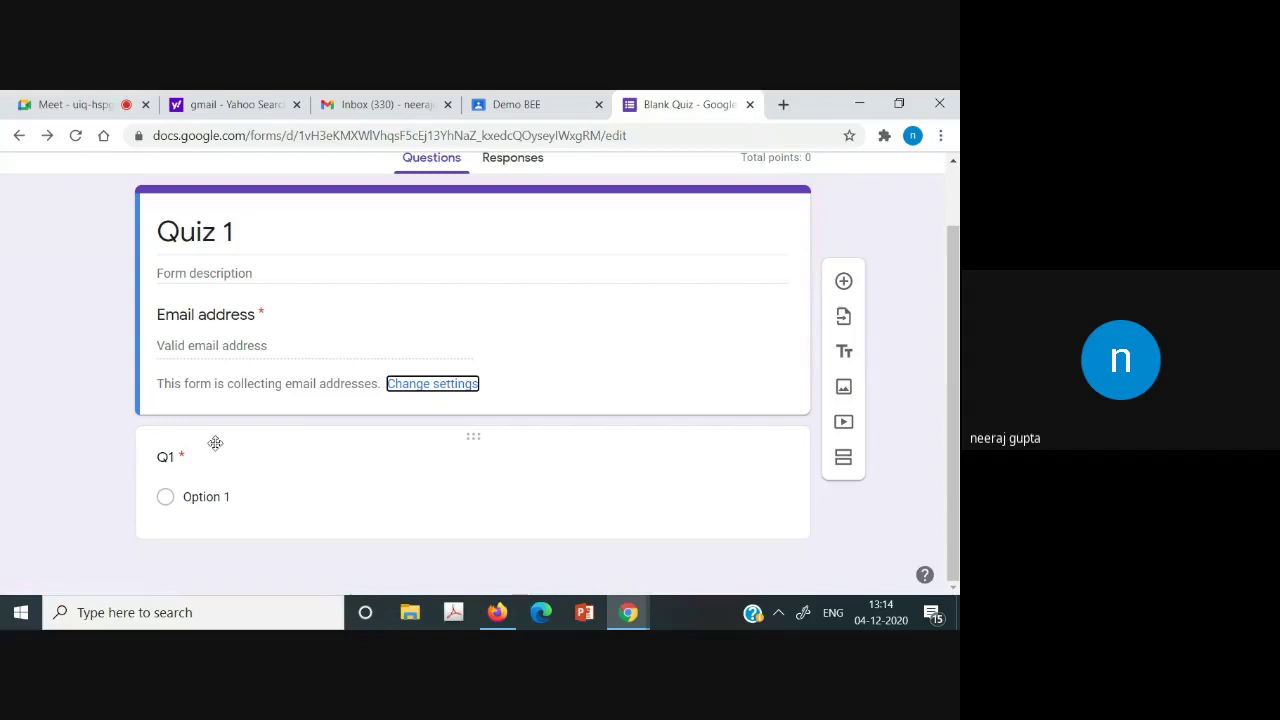
Add an Other choice plus Option 2 and Option 3 to Q1.
{"action": "left_click", "coordinate": [198, 495]}
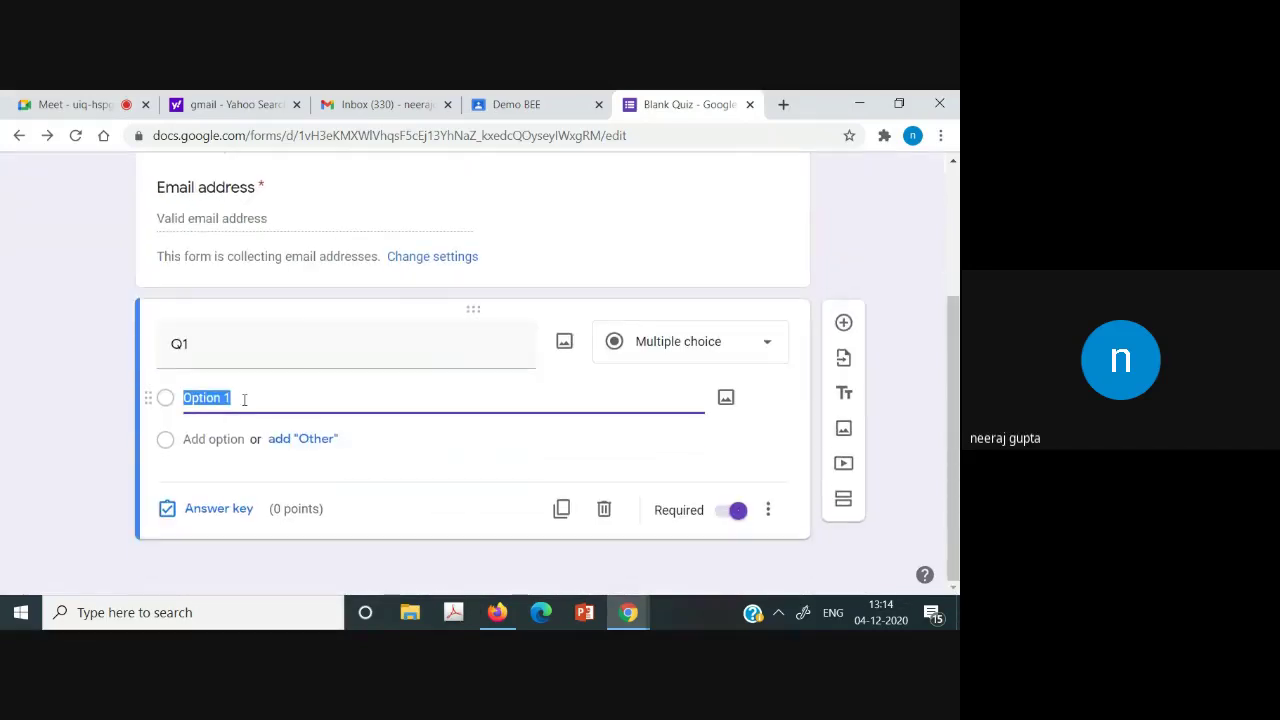
{"action": "left_click", "coordinate": [244, 399]}
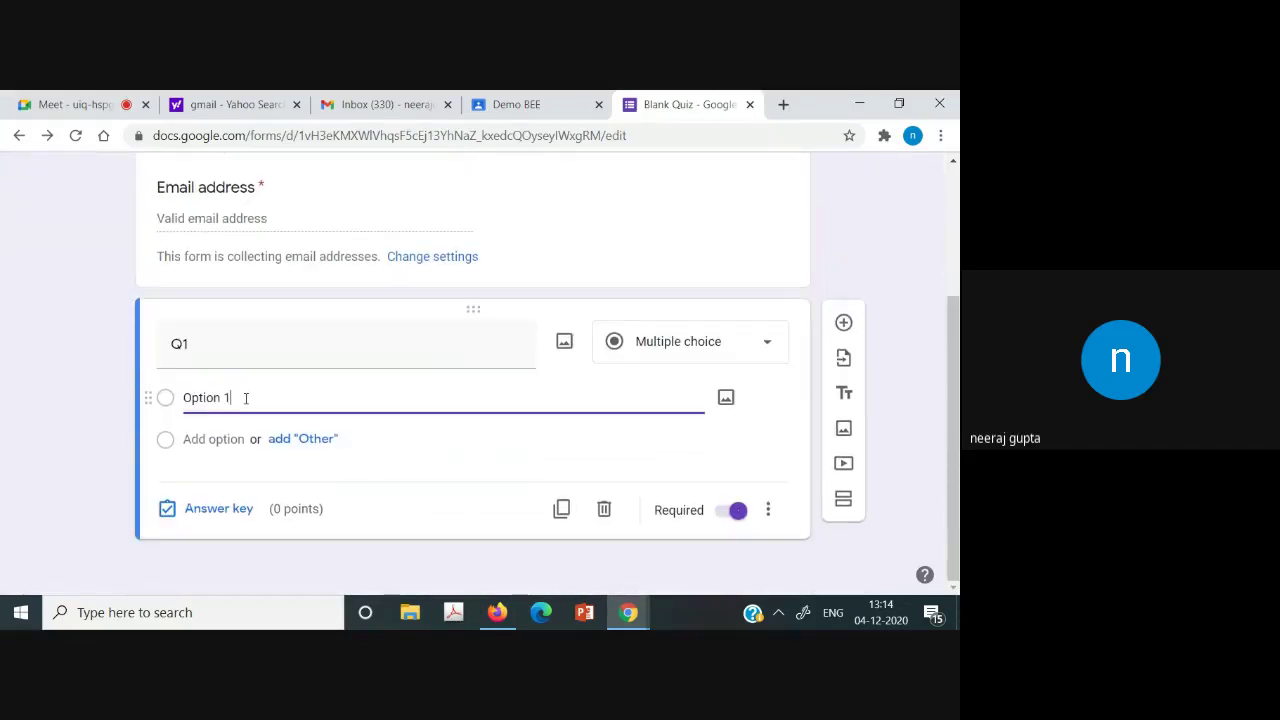
{"action": "left_click", "coordinate": [321, 440]}
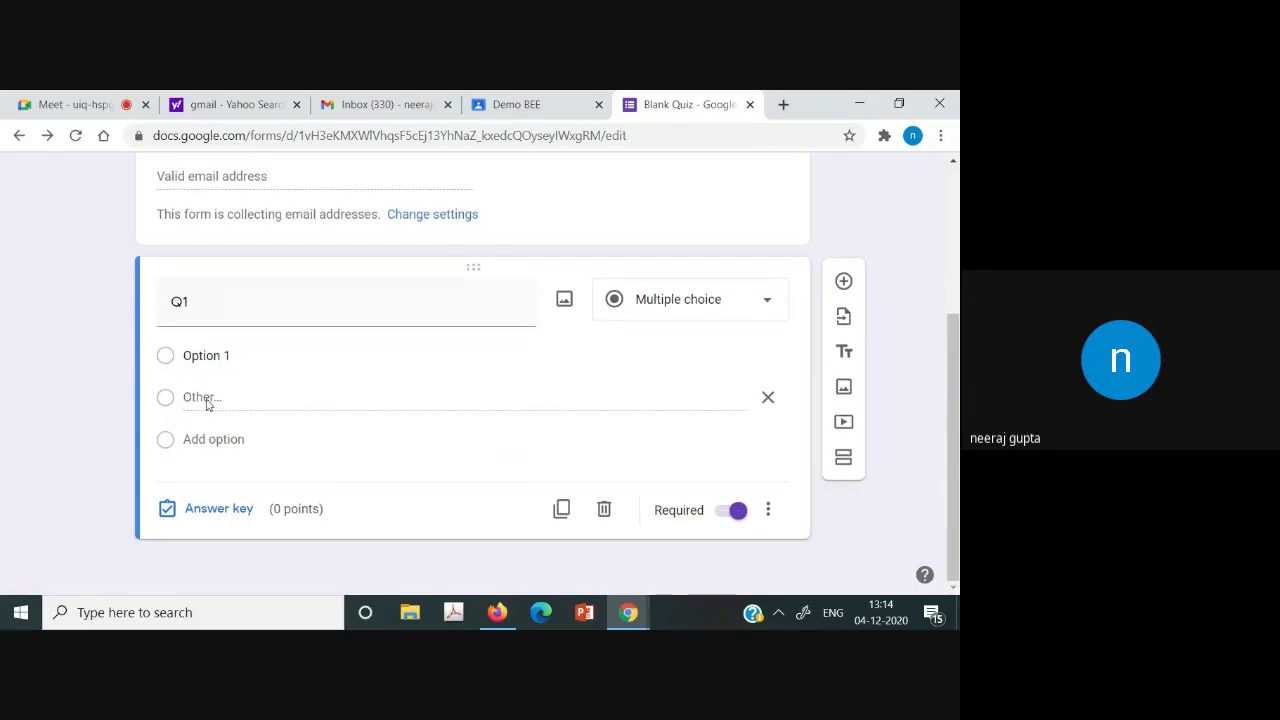
{"action": "left_click", "coordinate": [200, 439]}
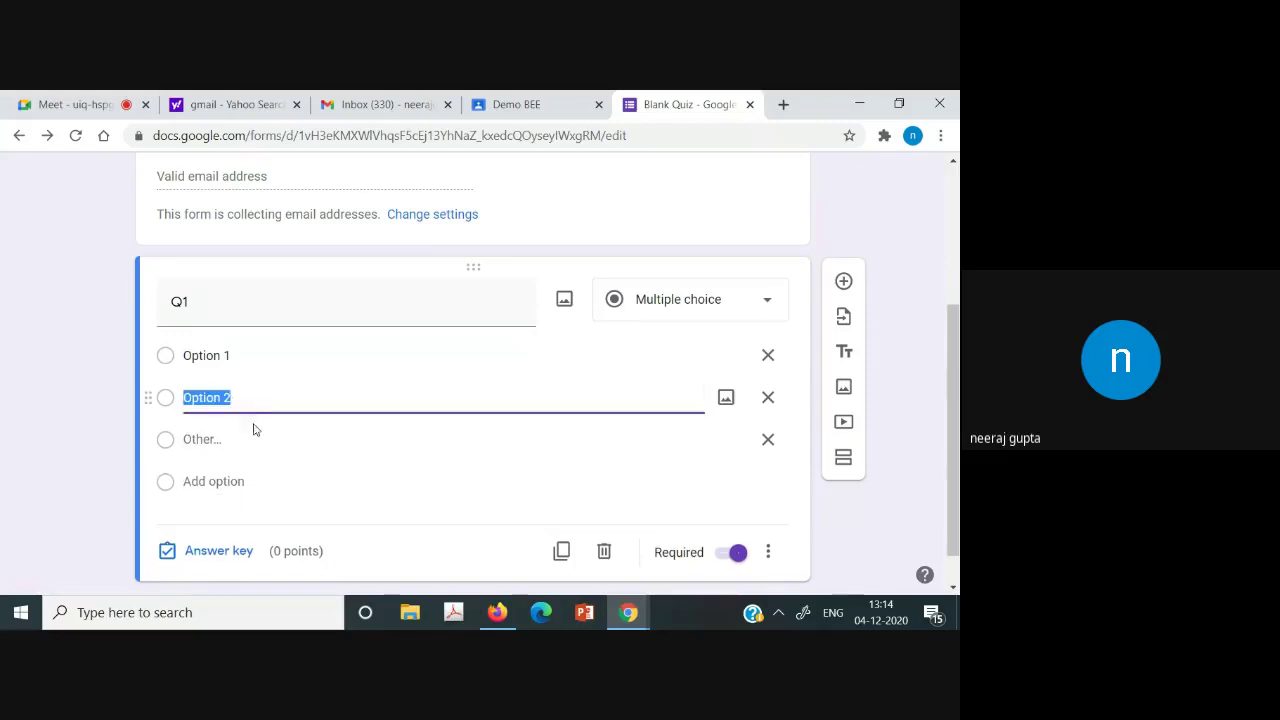
{"action": "left_click", "coordinate": [221, 450]}
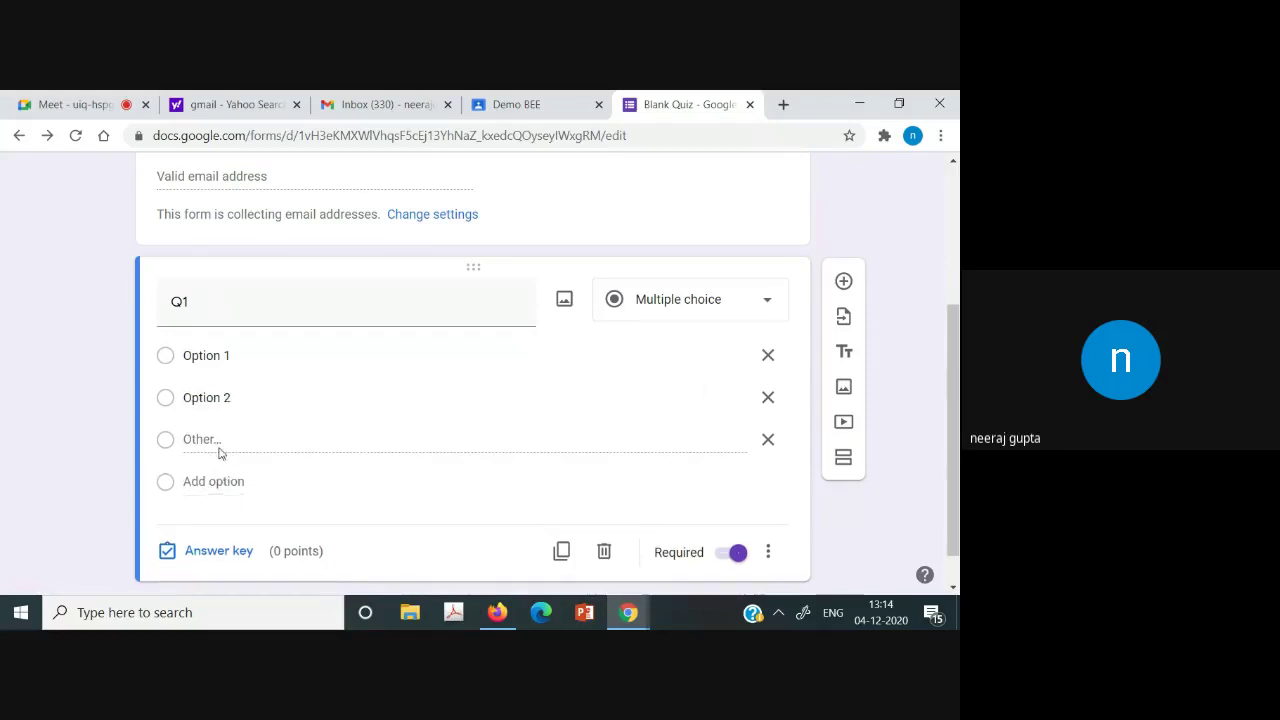
{"action": "left_click", "coordinate": [222, 482]}
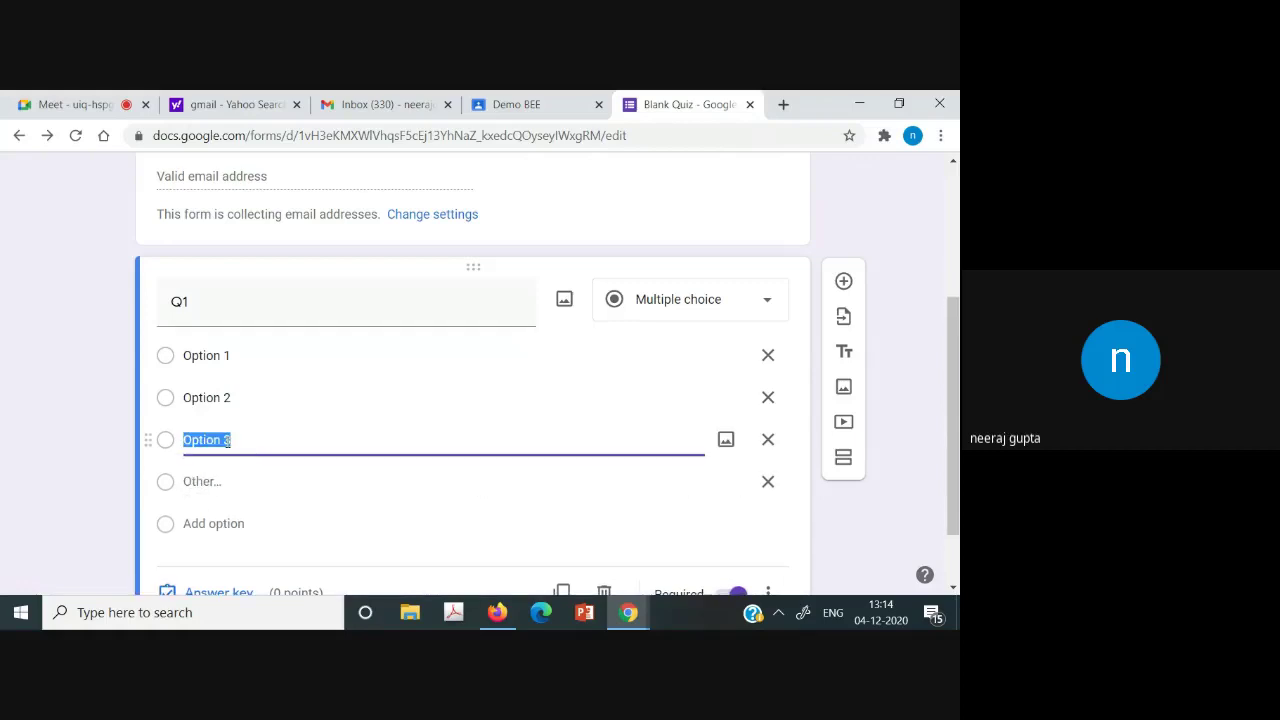
{"action": "left_click", "coordinate": [258, 449]}
{"action": "left_click", "coordinate": [932, 524]}
{"action": "left_click_drag", "start_coordinate": [952, 515], "coordinate": [956, 383]}
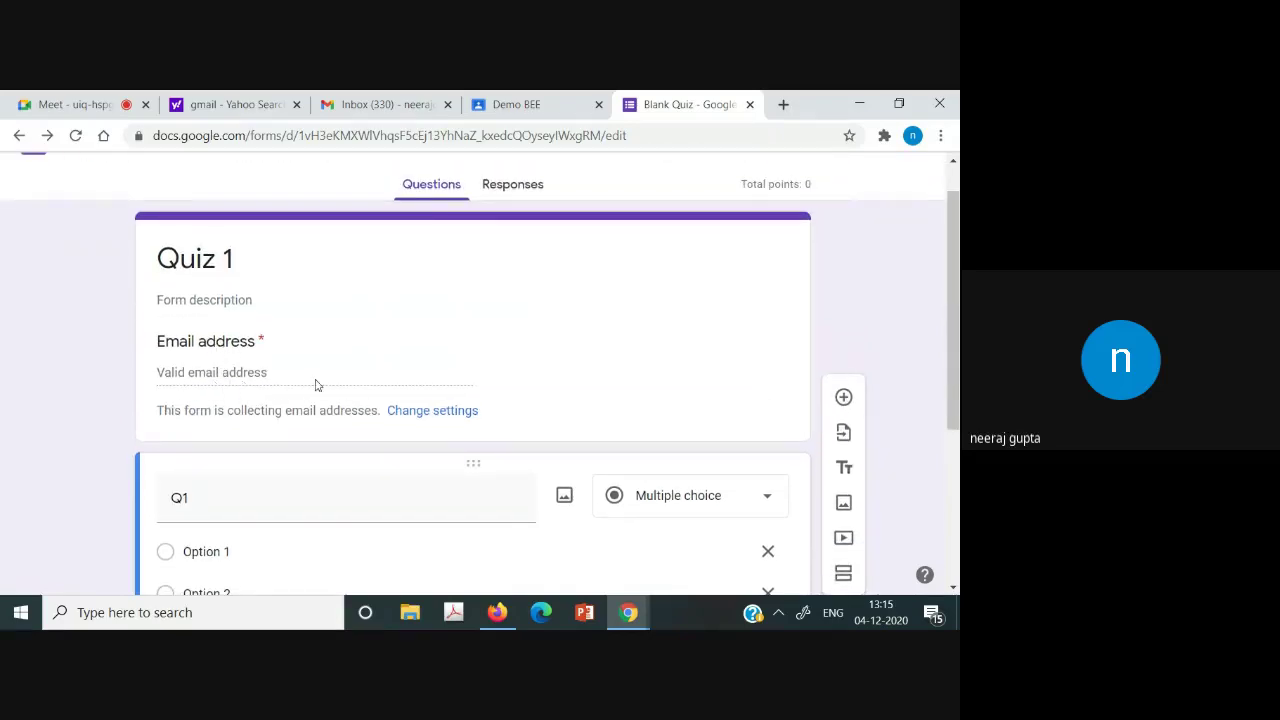
{"action": "left_click_drag", "start_coordinate": [956, 395], "coordinate": [957, 506]}
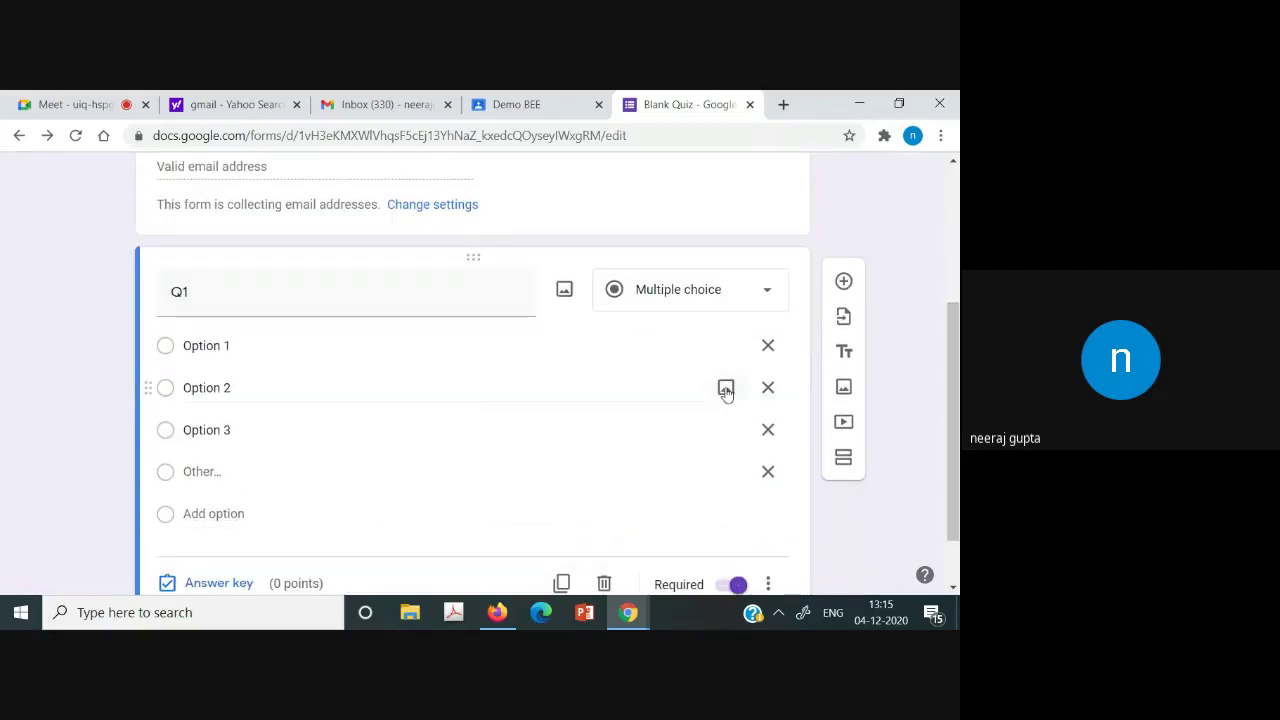
{"action": "left_click_drag", "start_coordinate": [957, 402], "coordinate": [958, 442]}
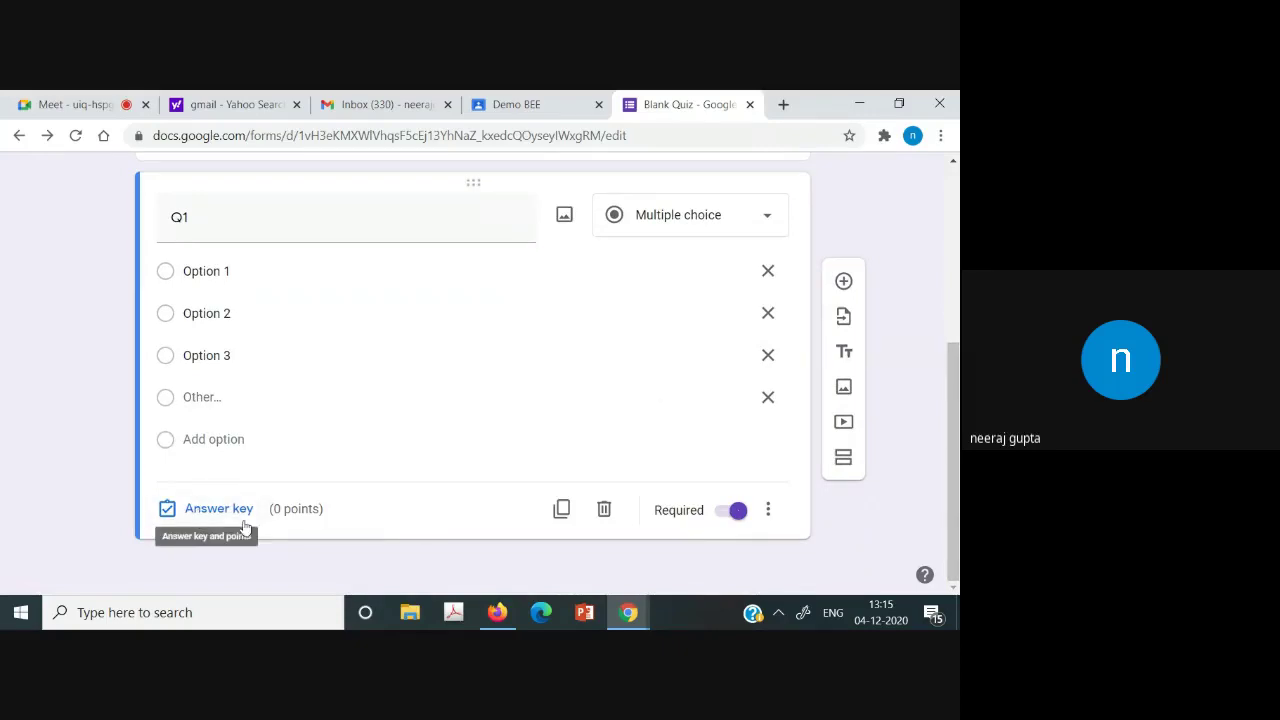
In Q1's answer key, mark Option 2 correct at 1 point and finish.
{"action": "left_click", "coordinate": [207, 512]}
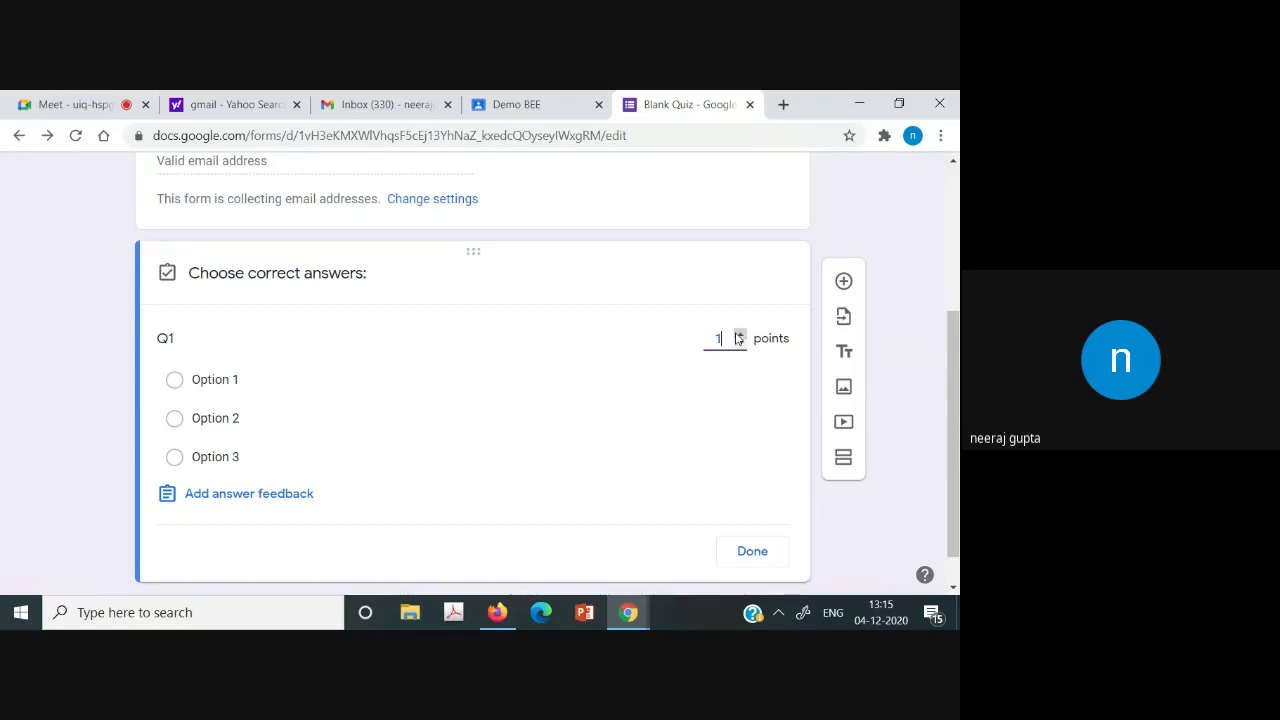
{"action": "left_click", "coordinate": [921, 361]}
{"action": "left_click_drag", "start_coordinate": [956, 366], "coordinate": [956, 413]}
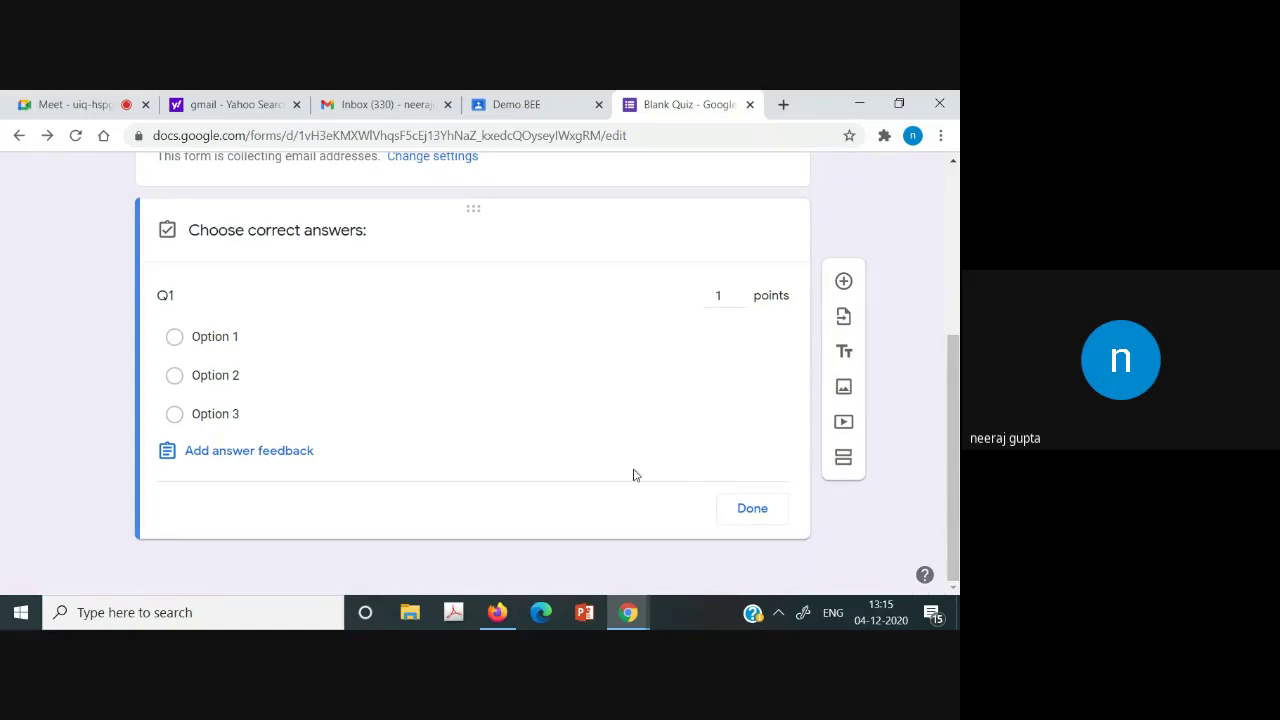
{"action": "left_click", "coordinate": [175, 377]}
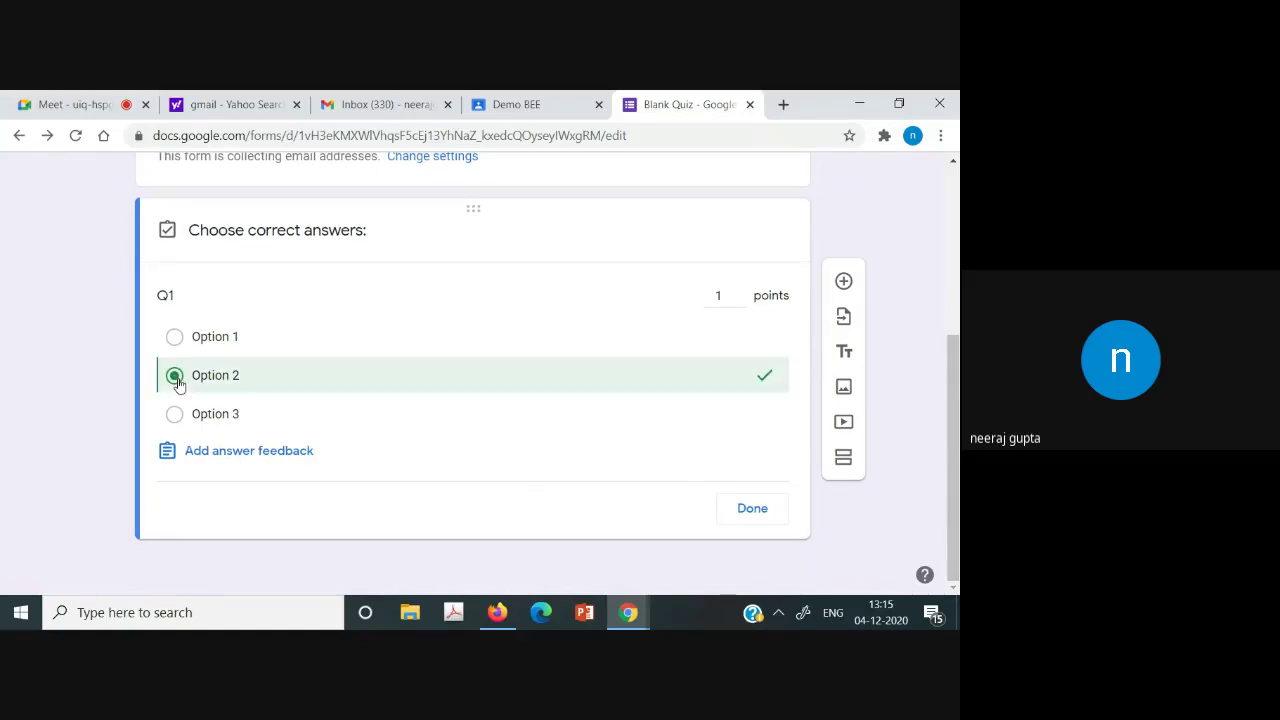
{"action": "left_click", "coordinate": [778, 508]}
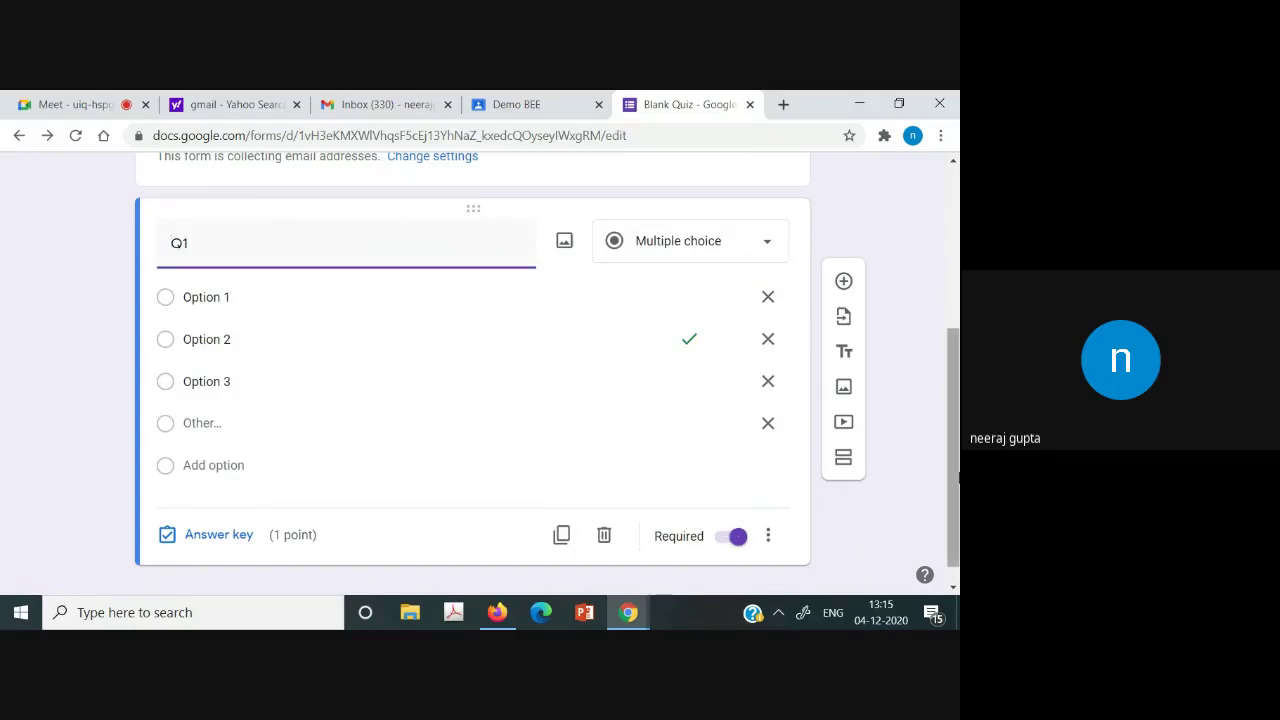
{"action": "scroll", "coordinate": [955, 490], "scroll_direction": "down", "scroll_amount": 1}
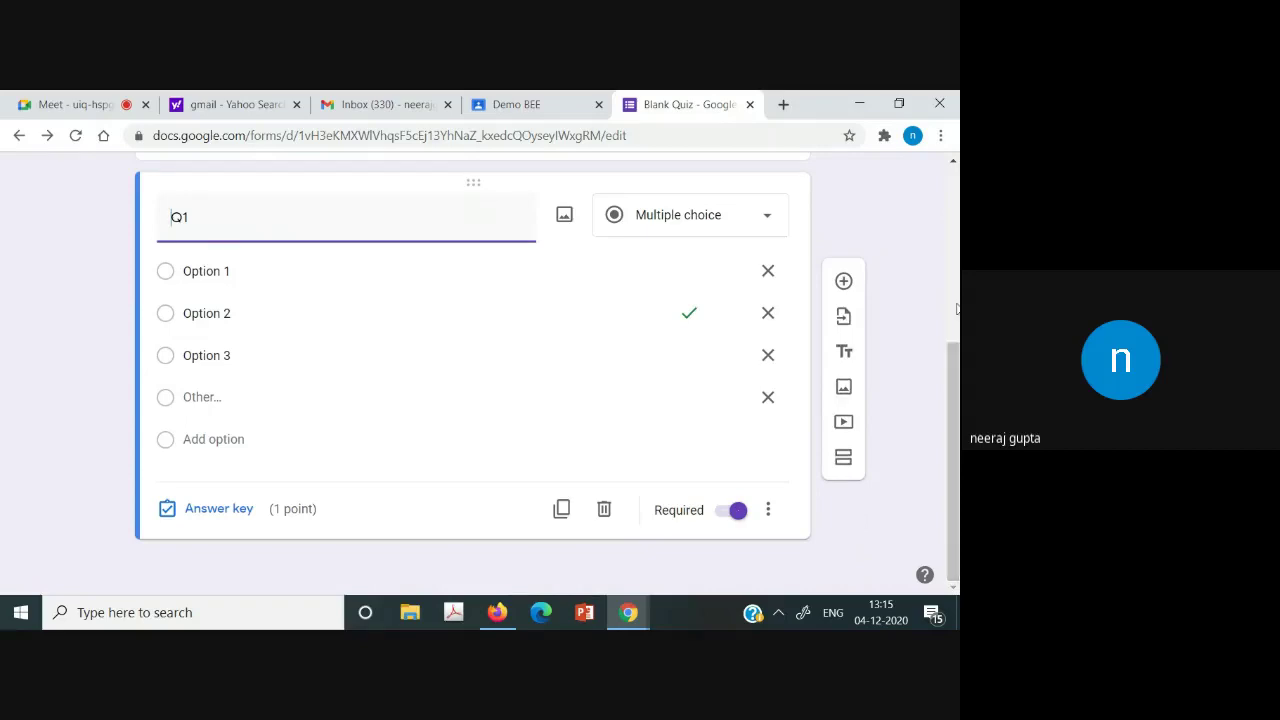
Add a question titled Q2 with an Other choice and a second option.
{"action": "left_click", "coordinate": [845, 280]}
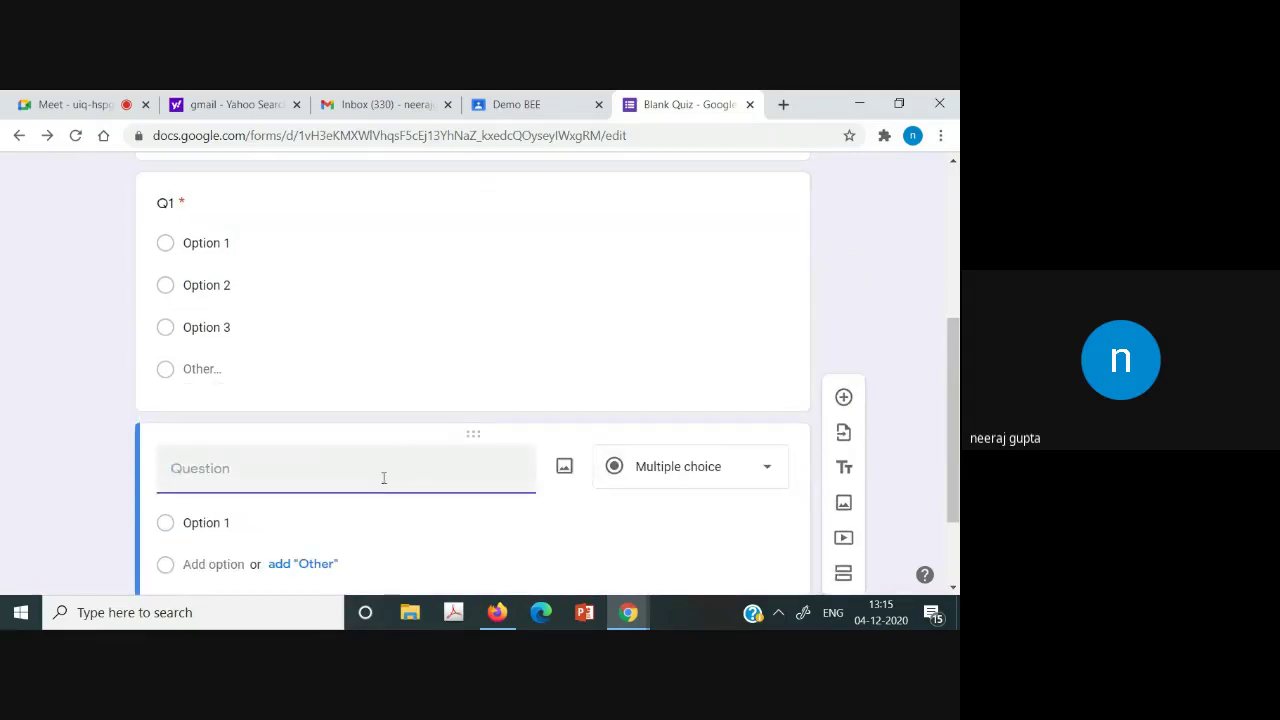
{"action": "type", "text": "Q2"}
{"action": "scroll", "coordinate": [260, 520], "scroll_direction": "down", "scroll_amount": 2}
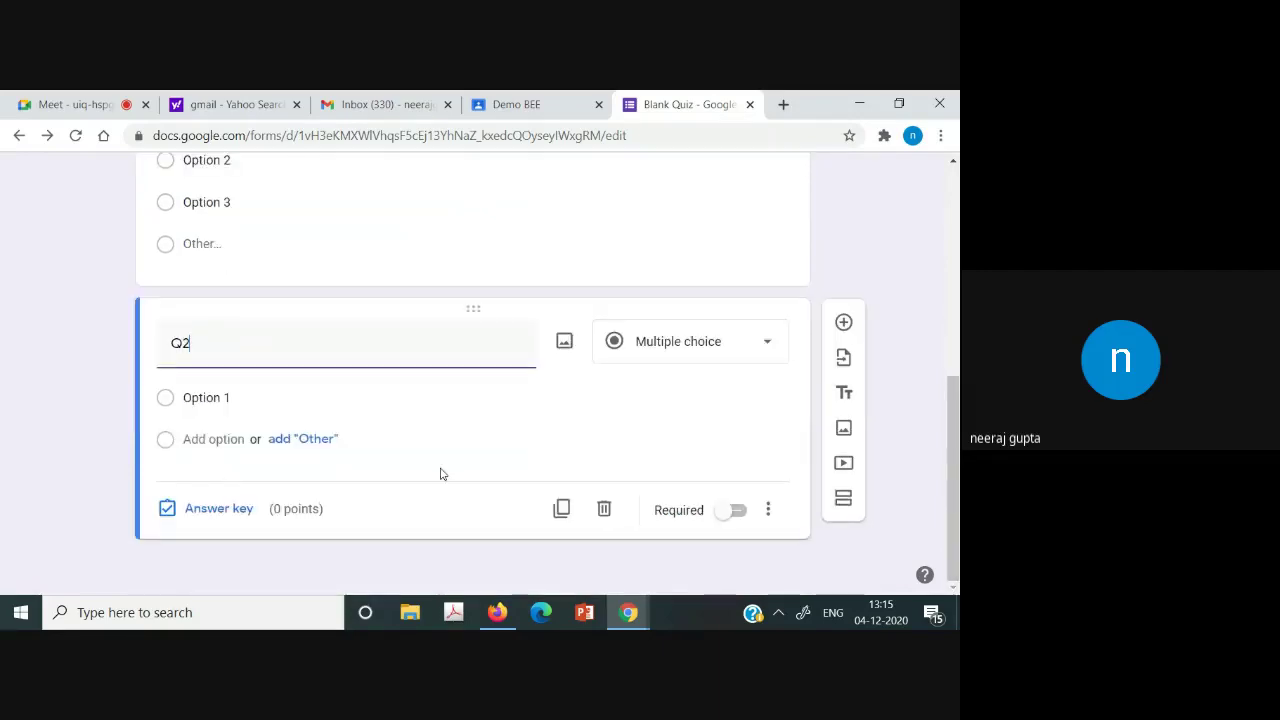
{"action": "left_click", "coordinate": [310, 439]}
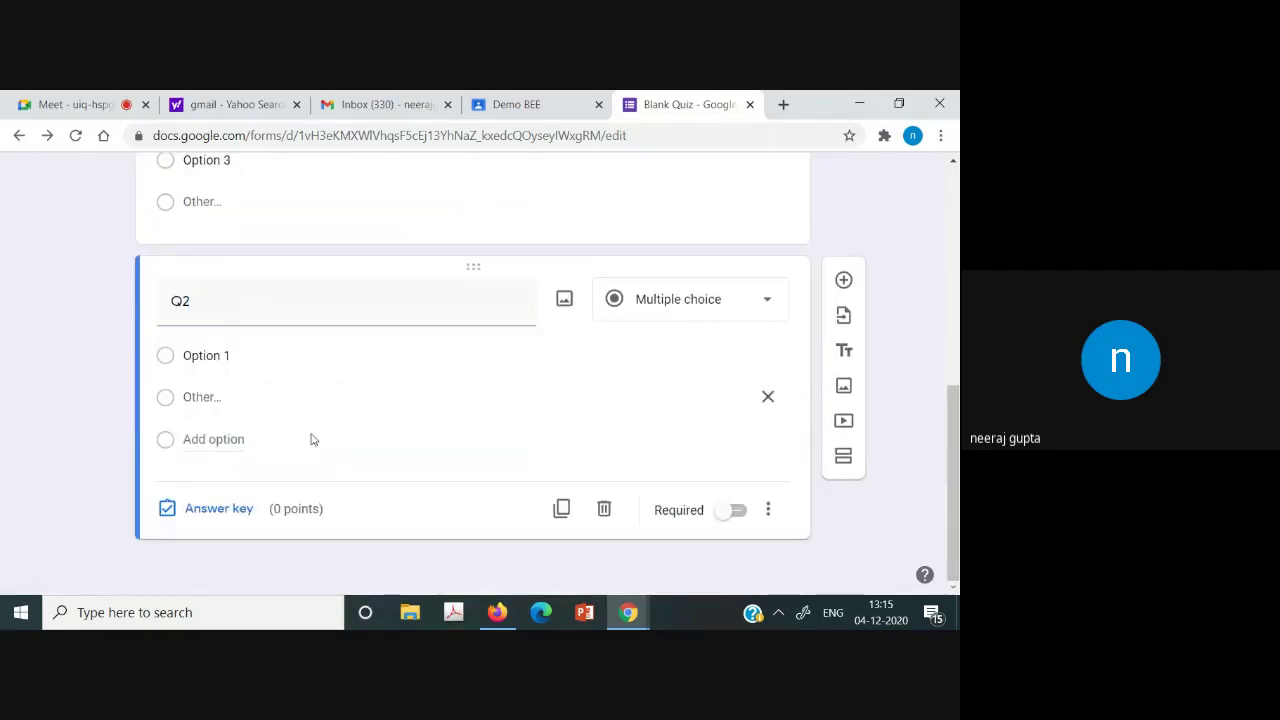
{"action": "left_click", "coordinate": [222, 440]}
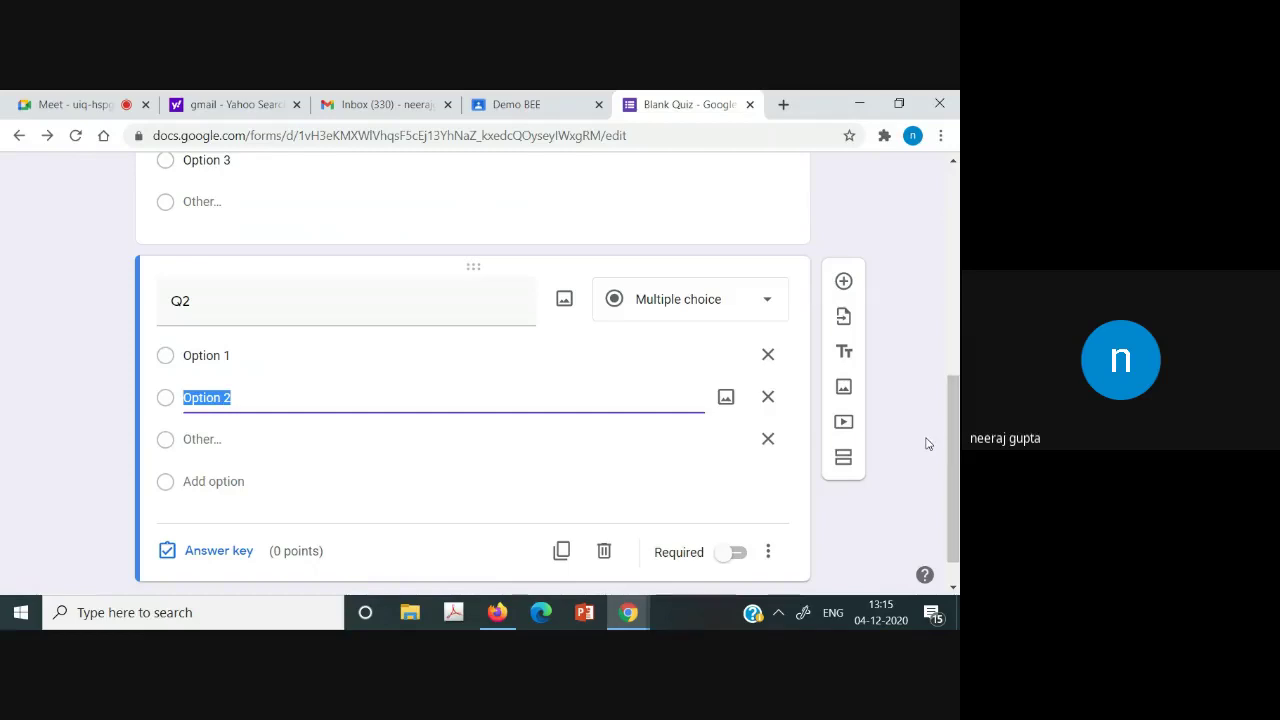
Open and close Option 2's Add image dialog twice without inserting an image.
{"action": "left_click", "coordinate": [733, 399]}
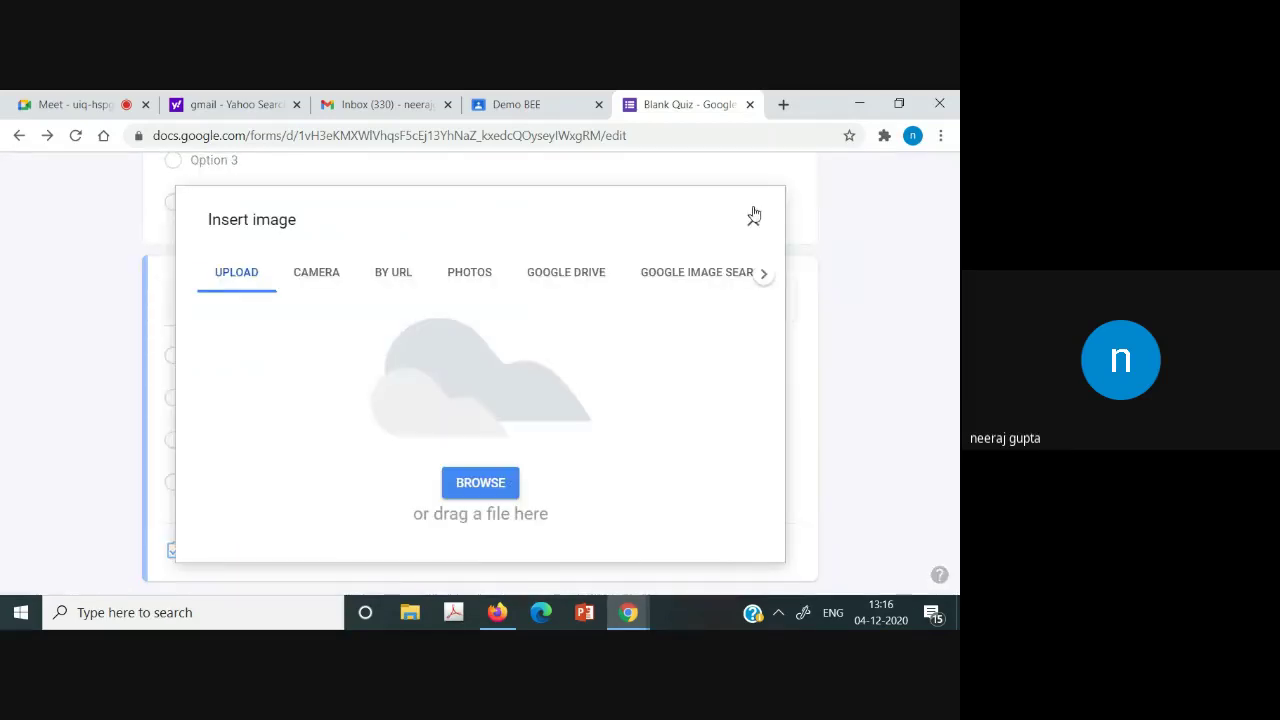
{"action": "left_click", "coordinate": [753, 217]}
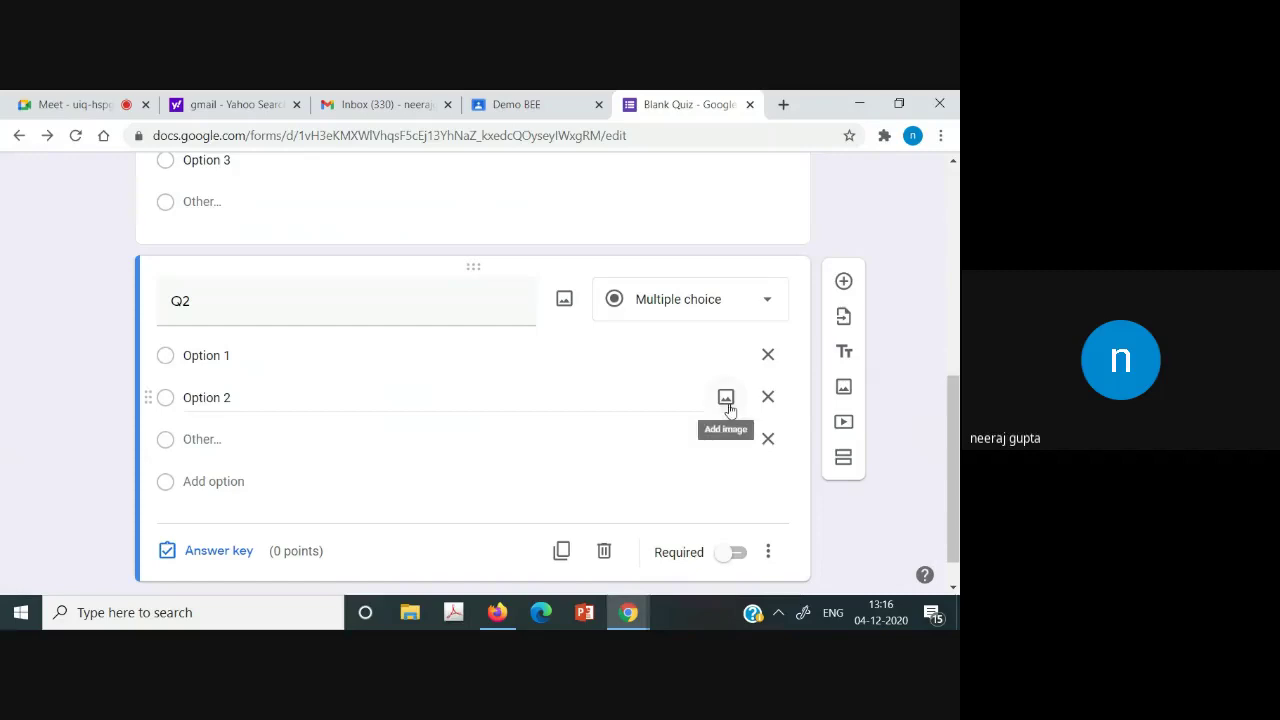
{"action": "left_click", "coordinate": [727, 400]}
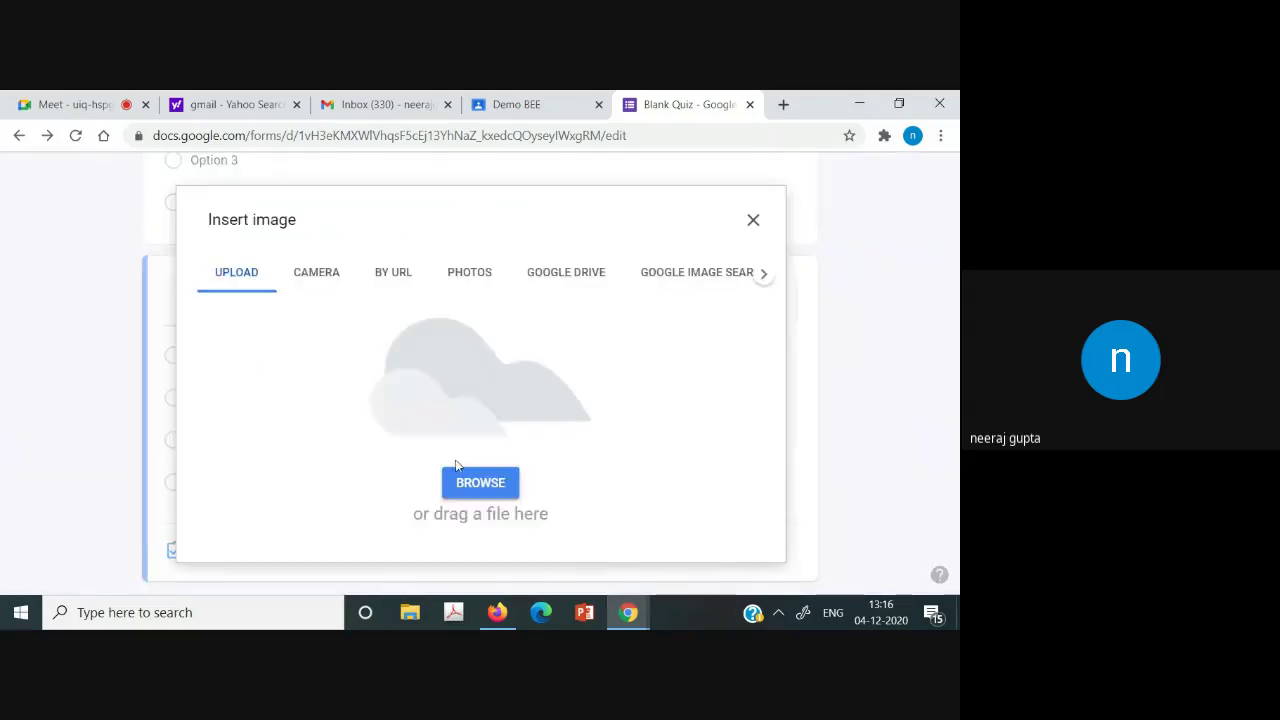
{"action": "left_click", "coordinate": [754, 219]}
Set Q2's answer key with Option 1 correct, worth 2 points.
{"action": "scroll", "coordinate": [957, 475], "scroll_direction": "down", "scroll_amount": 1}
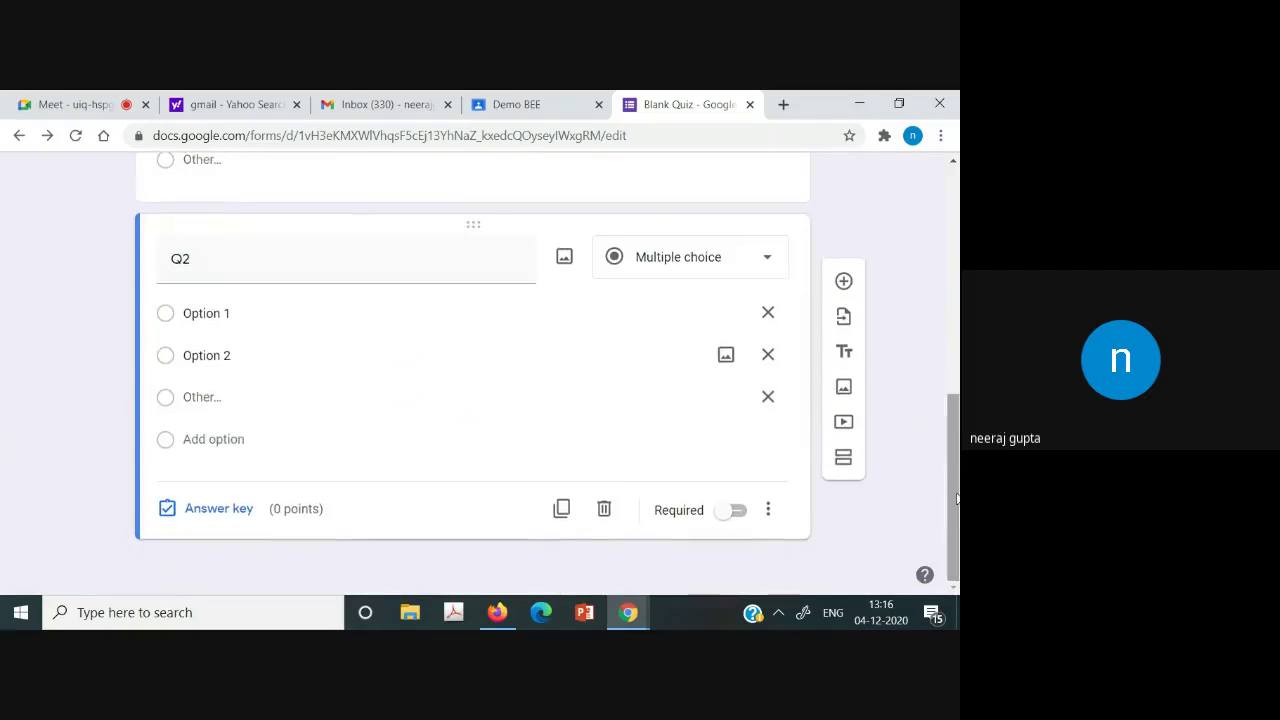
{"action": "left_click", "coordinate": [225, 515]}
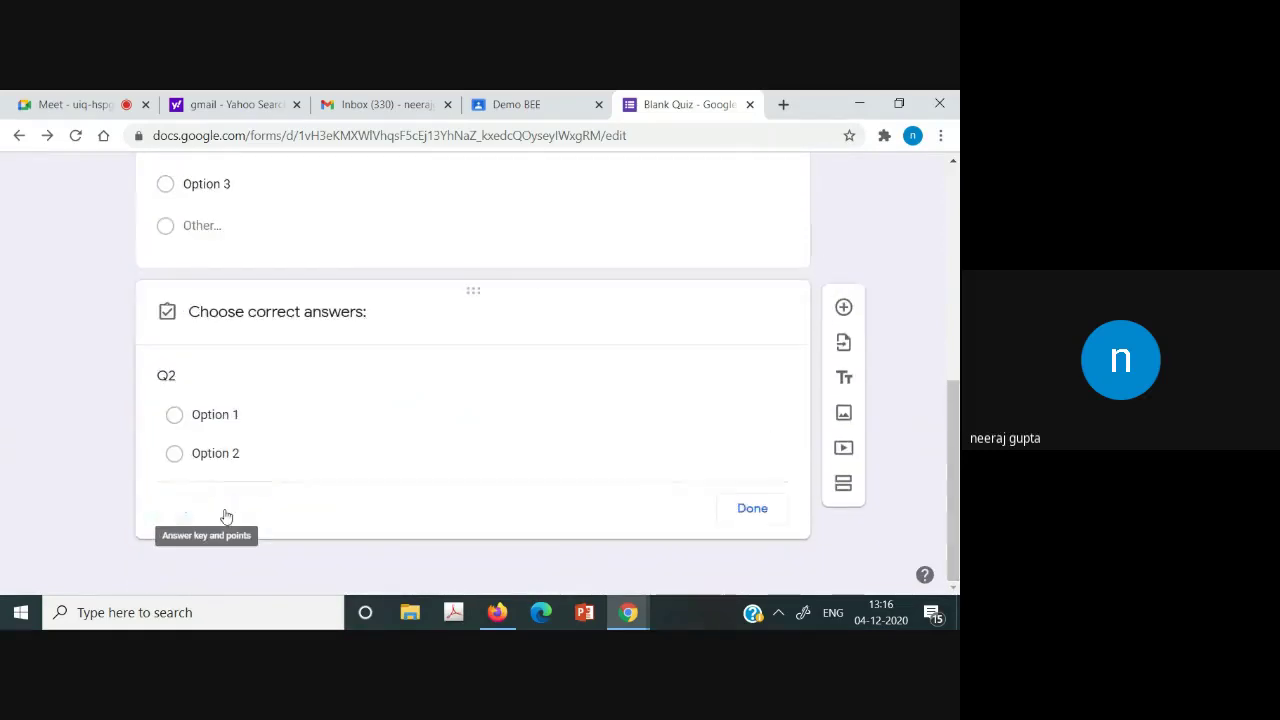
{"action": "left_click", "coordinate": [741, 375]}
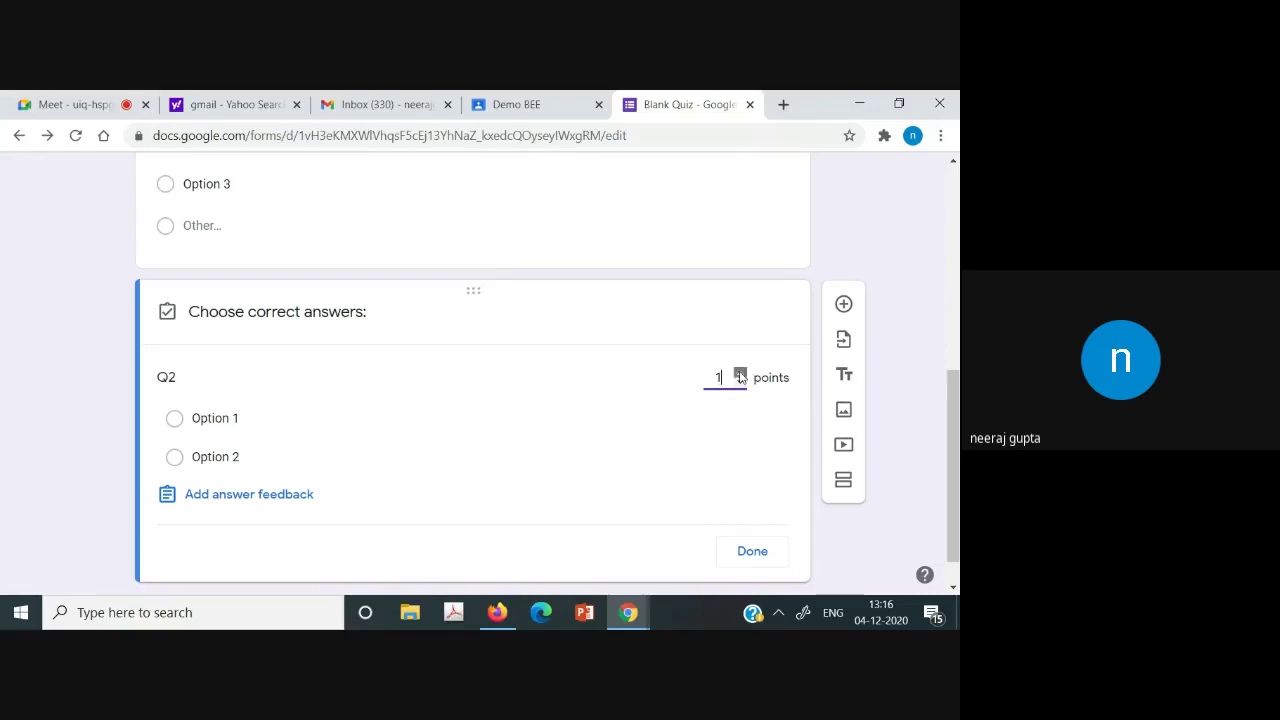
{"action": "left_click", "coordinate": [741, 374]}
{"action": "left_click", "coordinate": [174, 419]}
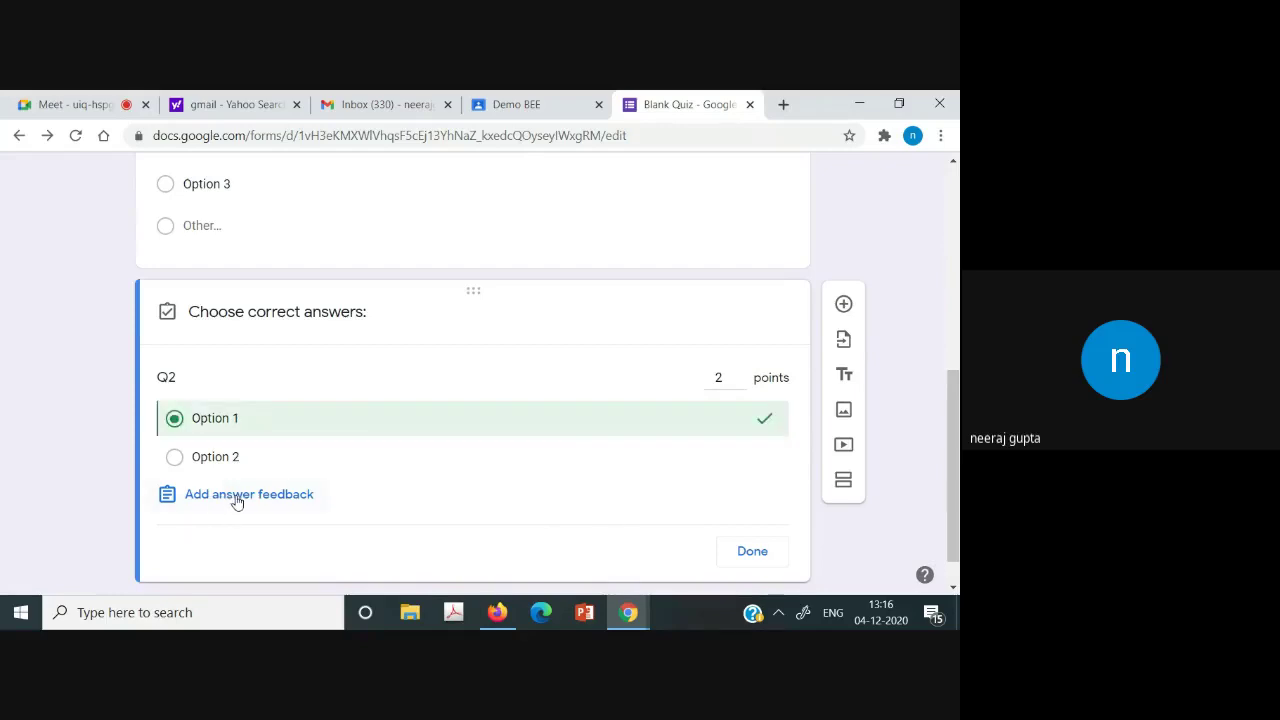
{"action": "left_click", "coordinate": [752, 552]}
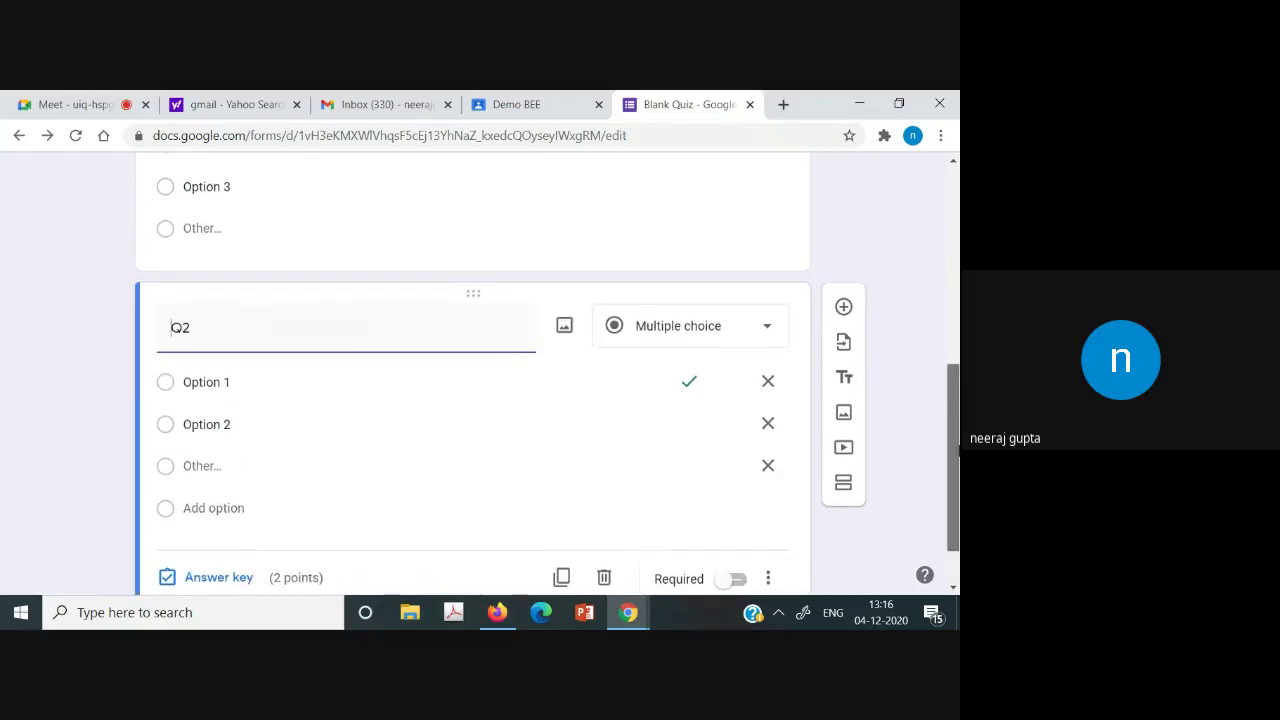
Mark Q2 as a required question.
{"action": "scroll", "coordinate": [755, 546], "scroll_direction": "down", "scroll_amount": 2}
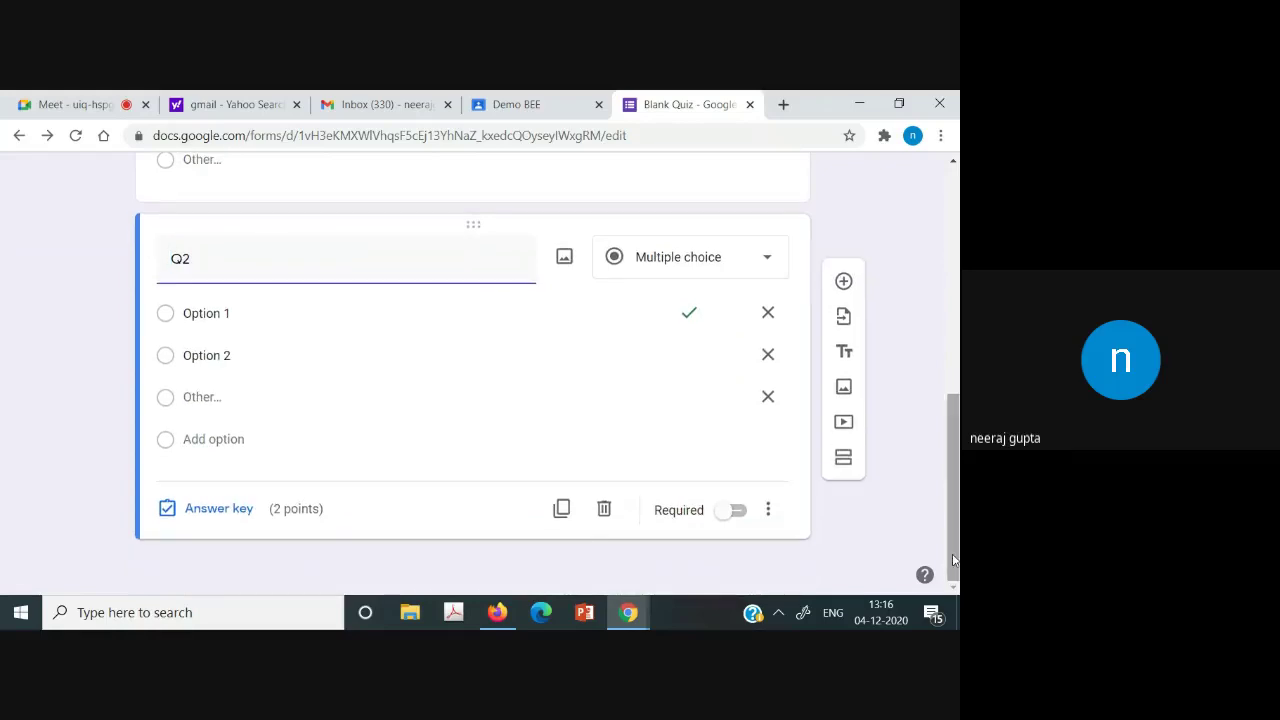
{"action": "left_click", "coordinate": [740, 513]}
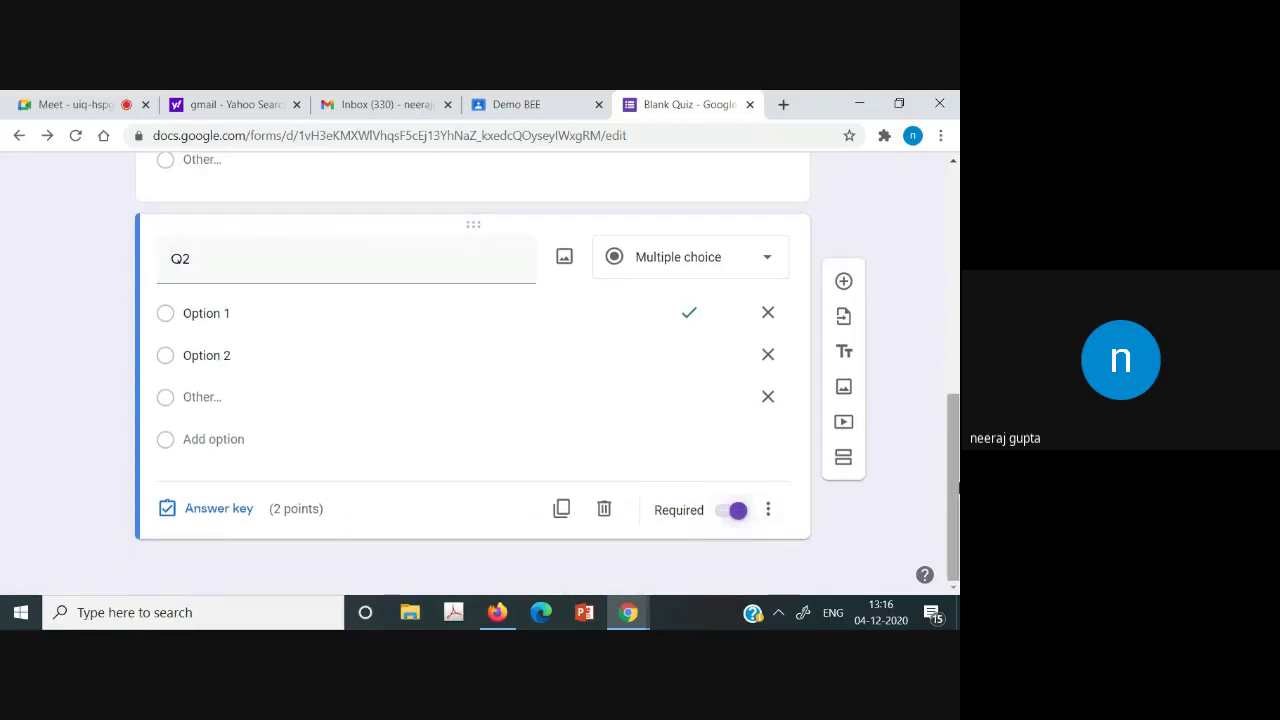
{"action": "scroll", "coordinate": [957, 517], "scroll_direction": "up", "scroll_amount": 3}
{"action": "scroll", "coordinate": [957, 517], "scroll_direction": "down", "scroll_amount": 3}
{"action": "scroll", "coordinate": [957, 517], "scroll_direction": "up", "scroll_amount": 3}
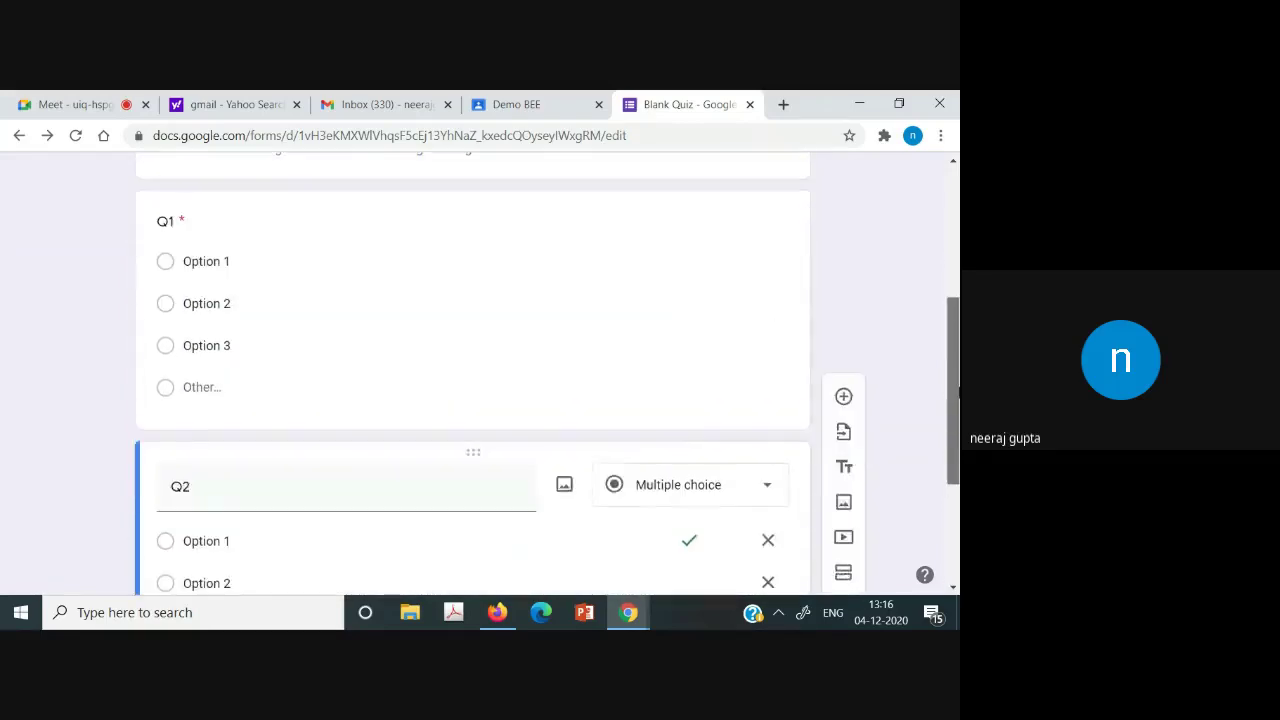
{"action": "scroll", "coordinate": [957, 517], "scroll_direction": "down", "scroll_amount": 3}
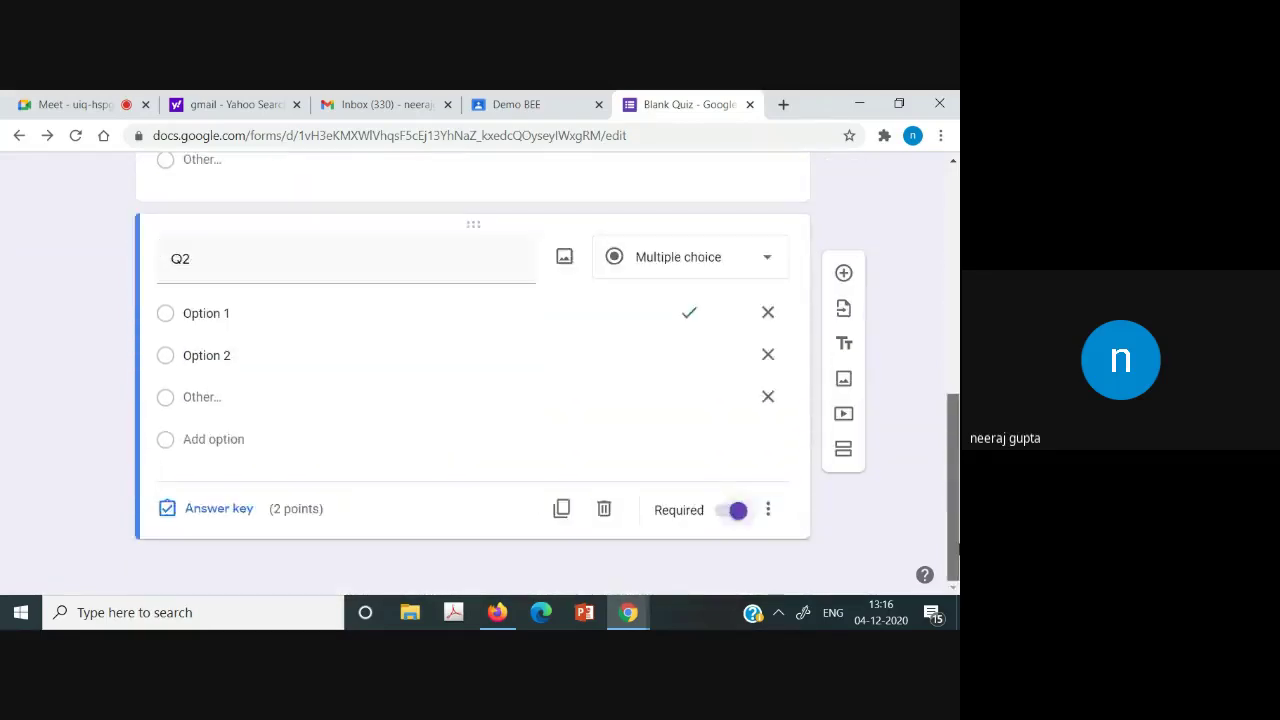
Insert a new question below Q2, keeping its type as Multiple choice.
{"action": "left_click", "coordinate": [843, 281]}
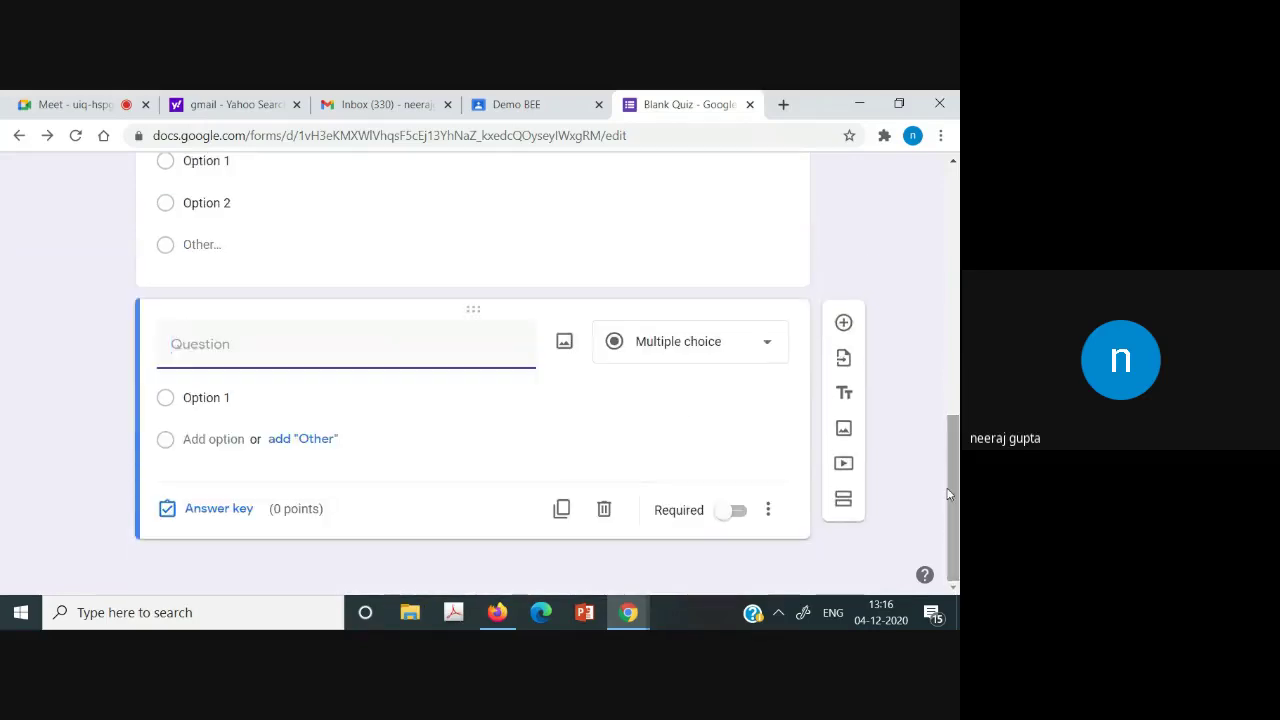
{"action": "left_click", "coordinate": [736, 340]}
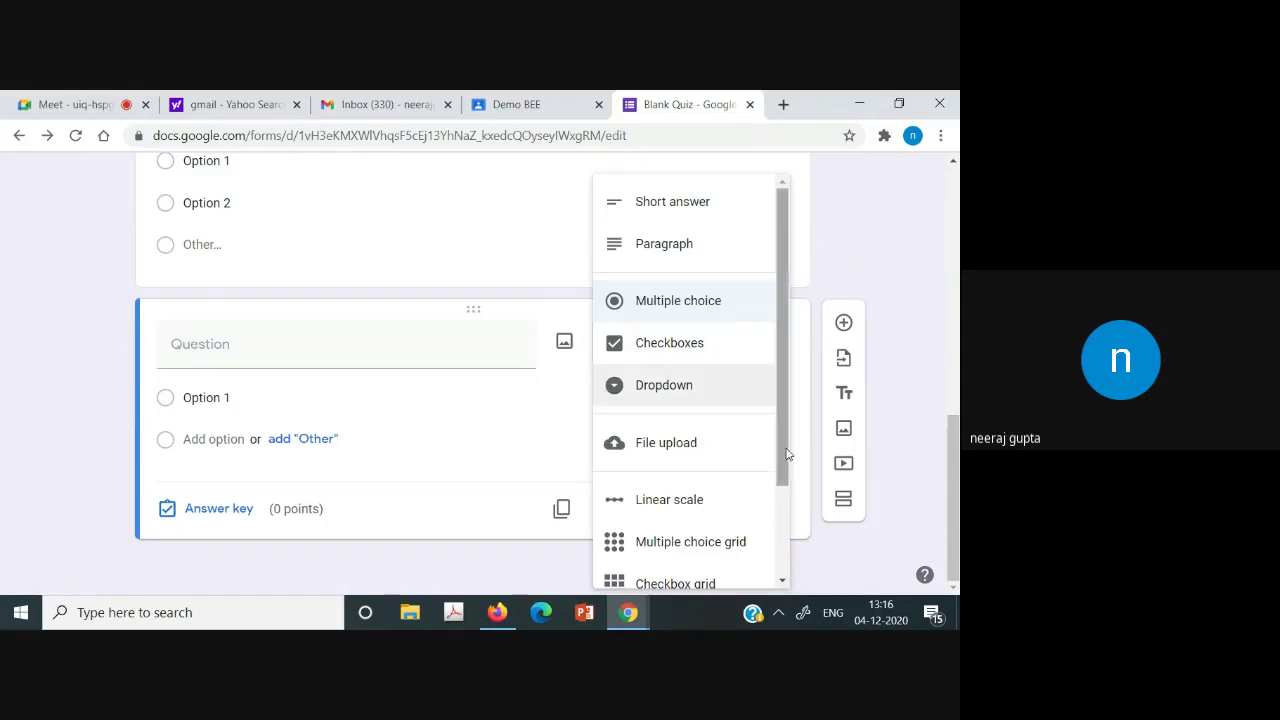
{"action": "left_click_drag", "start_coordinate": [786, 455], "coordinate": [780, 488]}
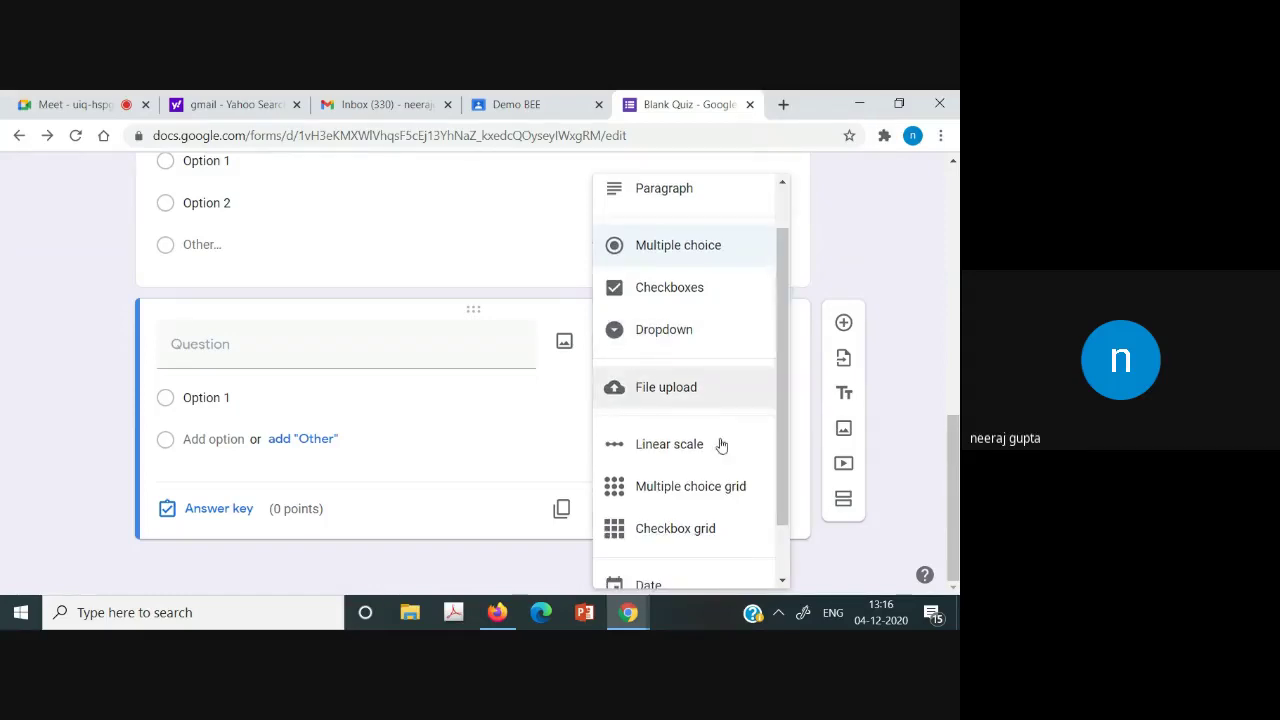
{"action": "scroll", "coordinate": [745, 452], "scroll_direction": "down", "scroll_amount": 1}
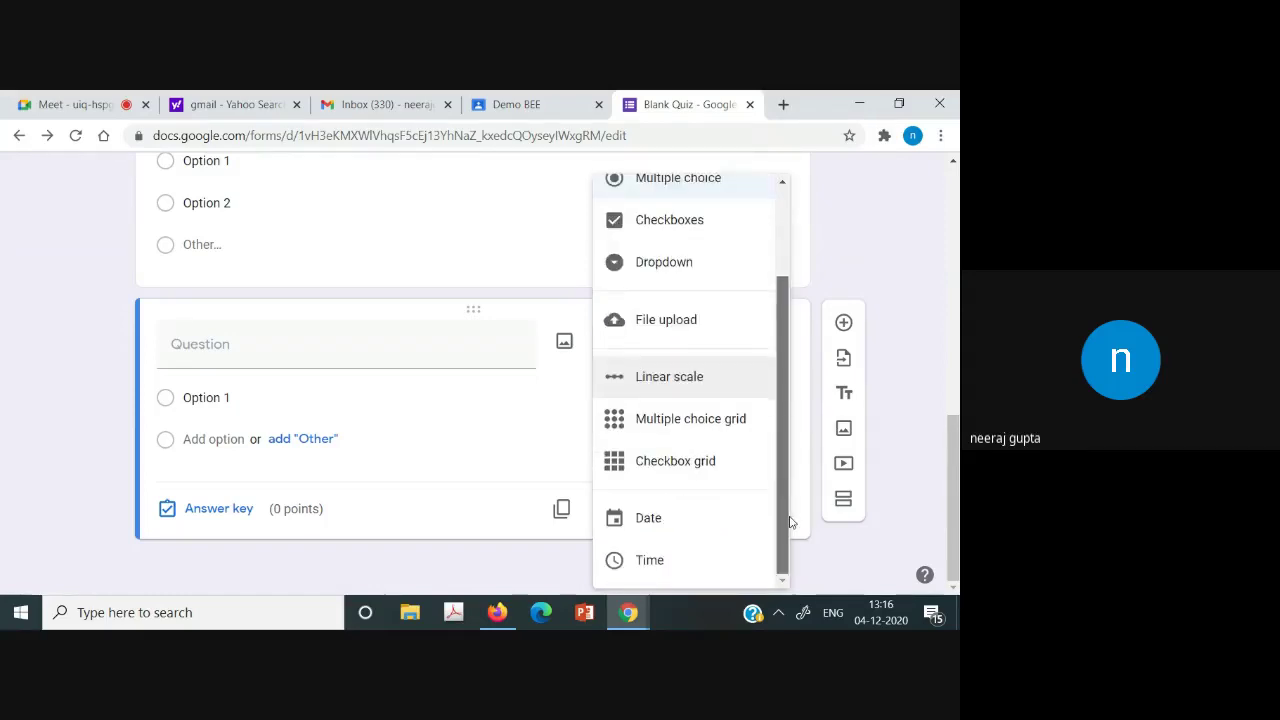
{"action": "scroll", "coordinate": [760, 420], "scroll_direction": "up", "scroll_amount": 2}
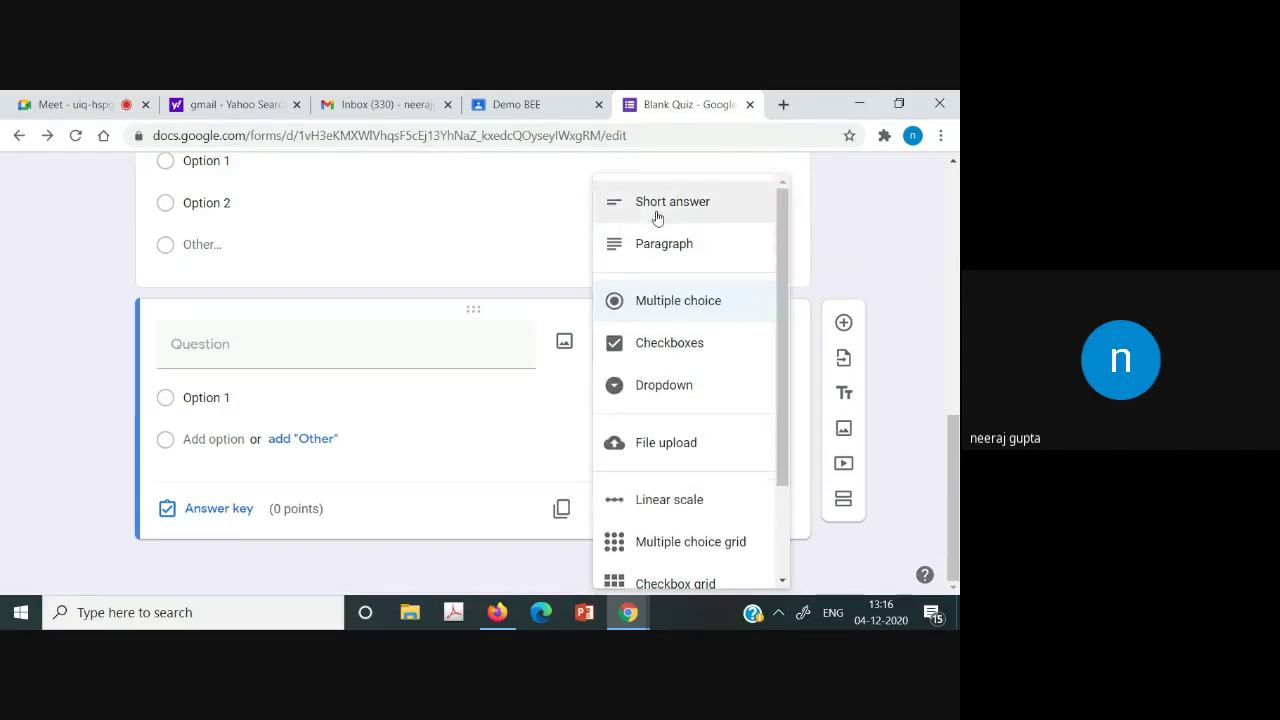
{"action": "left_click", "coordinate": [925, 378]}
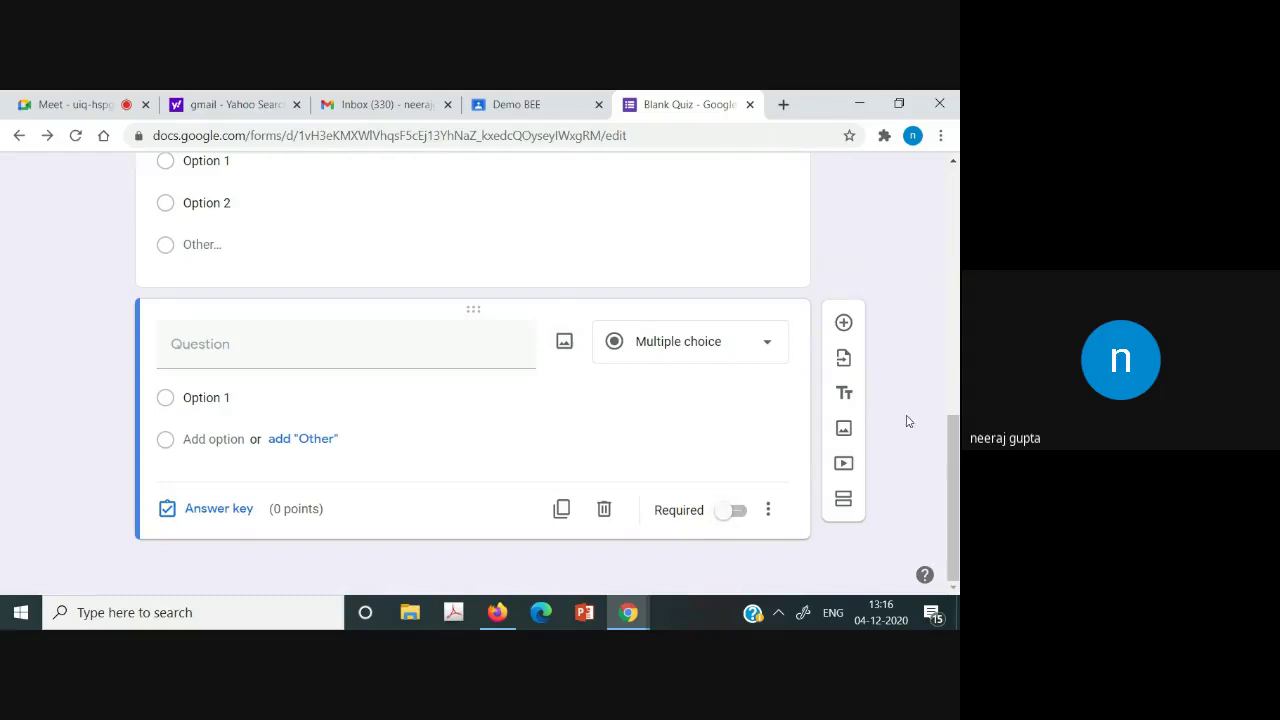
Title the new question 'Q' and give it Options 1–3 plus an Other choice.
{"action": "left_click", "coordinate": [236, 357]}
{"action": "type", "text": "Q3"}
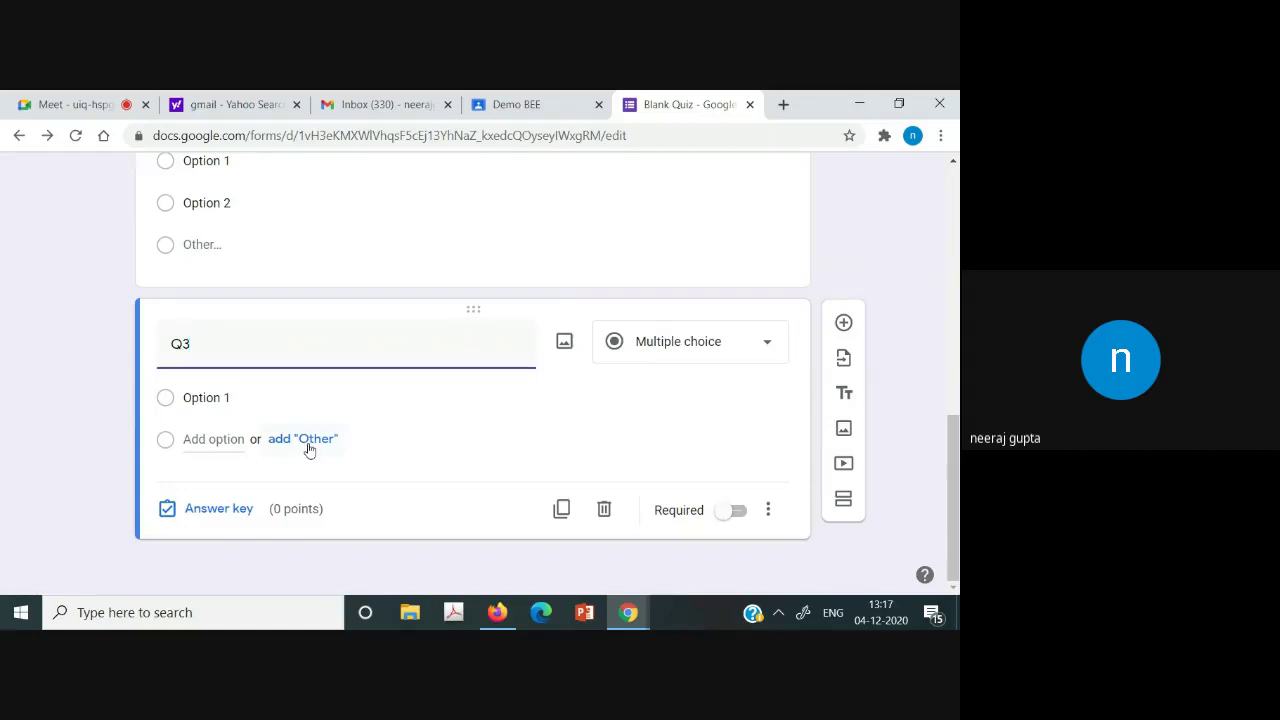
{"action": "left_click", "coordinate": [309, 439]}
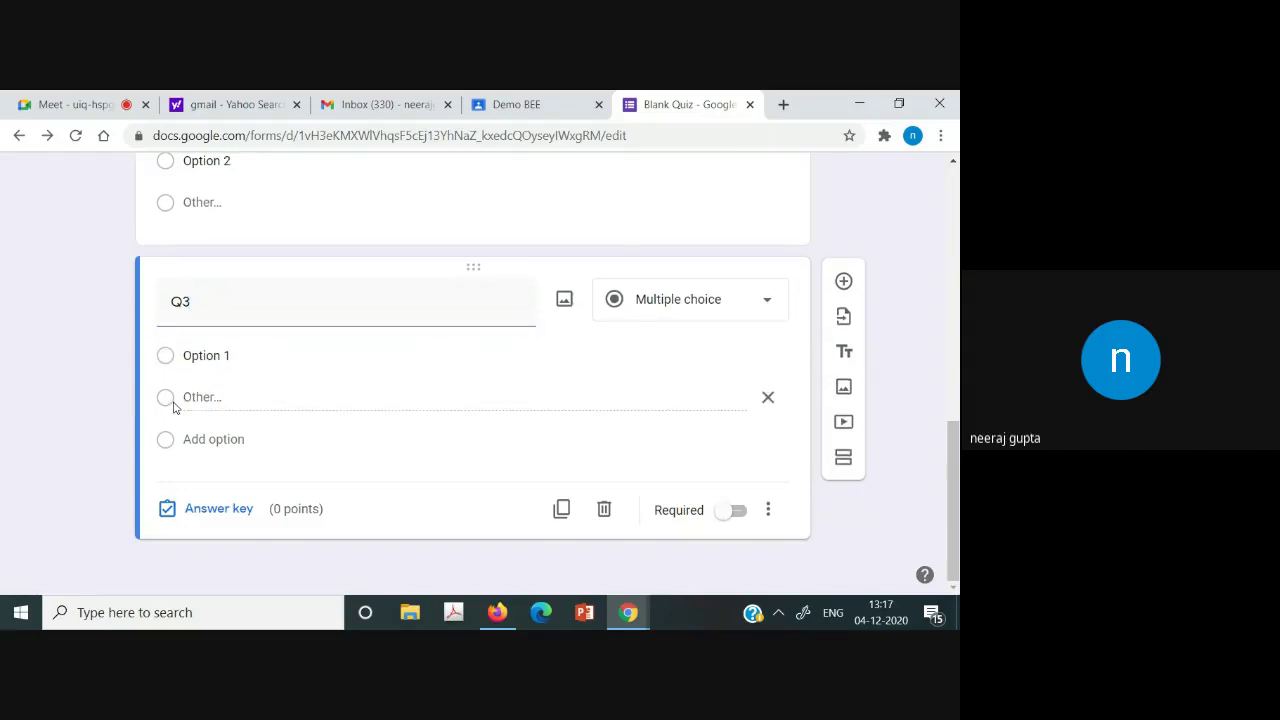
{"action": "left_click", "coordinate": [237, 442]}
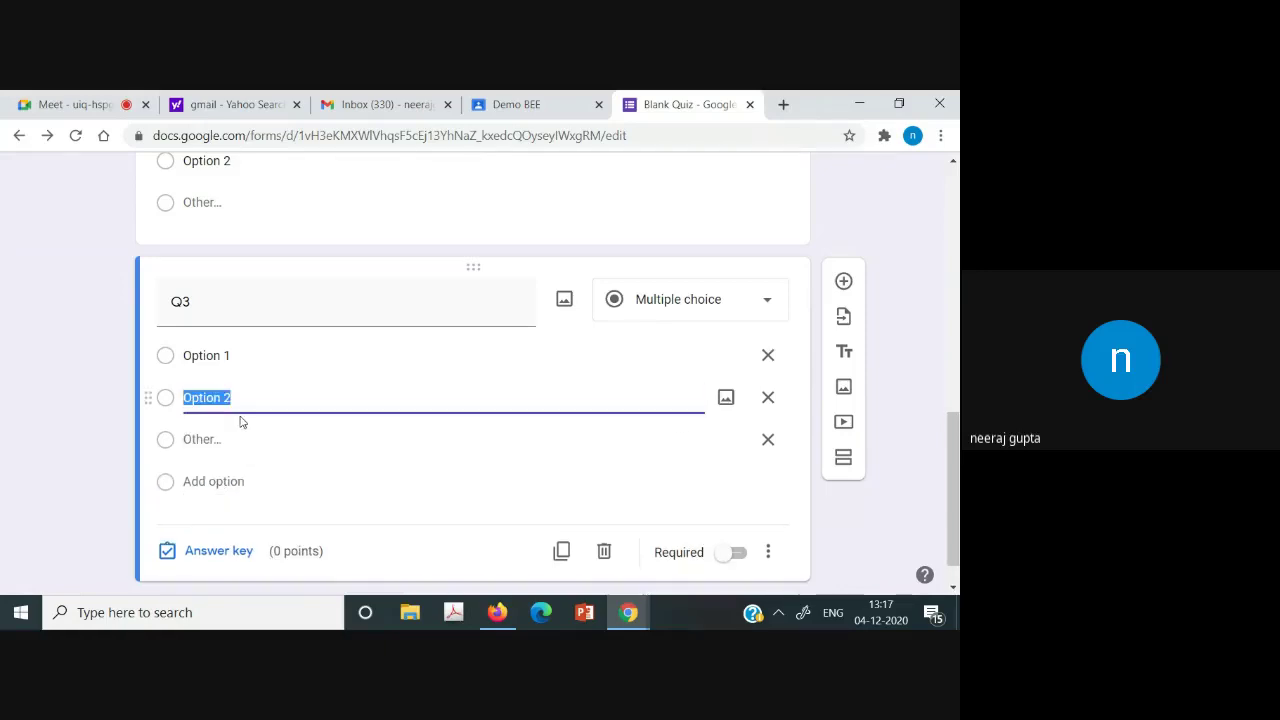
{"action": "left_click", "coordinate": [242, 403]}
{"action": "left_click", "coordinate": [225, 449]}
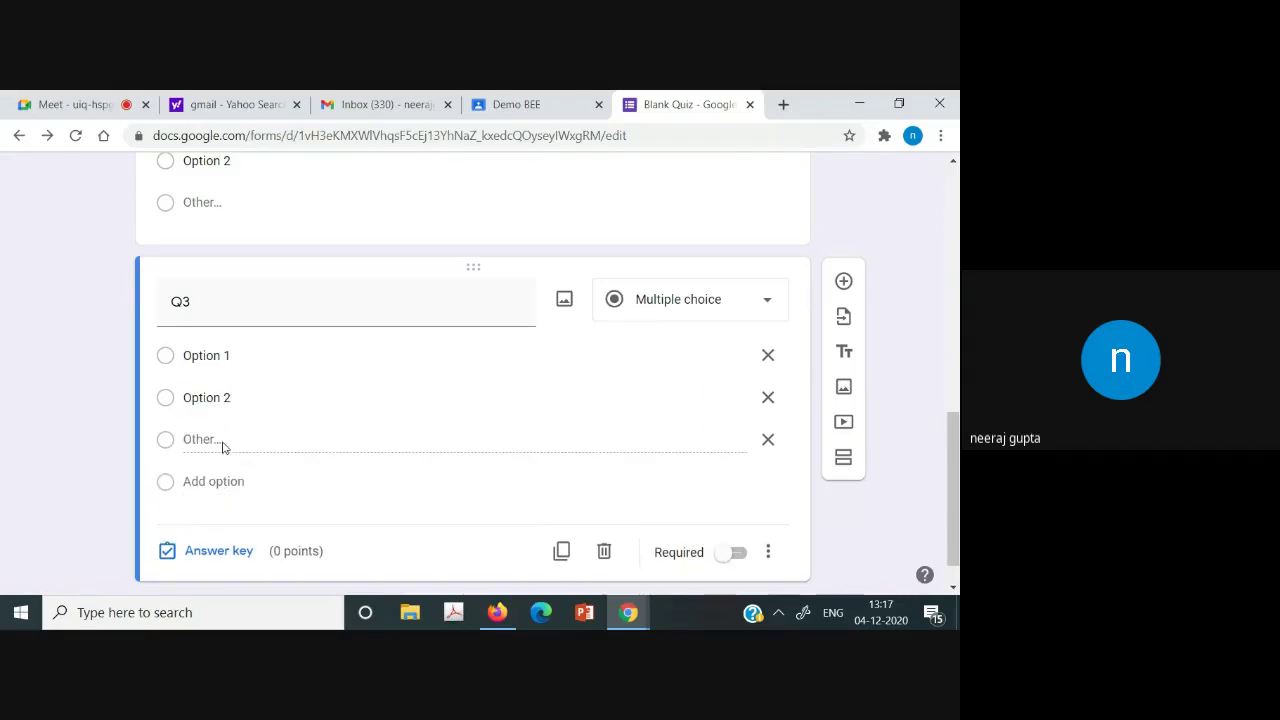
{"action": "left_click", "coordinate": [222, 481]}
{"action": "left_click", "coordinate": [252, 438]}
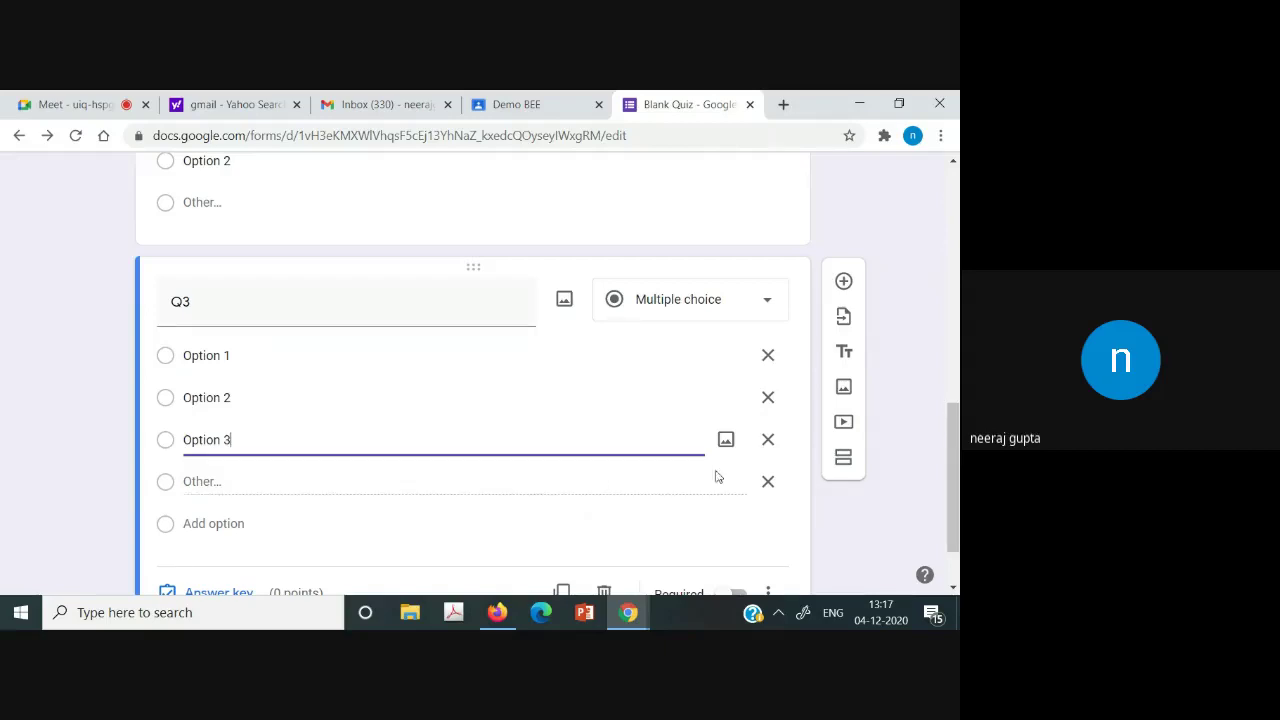
{"action": "scroll", "coordinate": [716, 477], "scroll_direction": "down", "scroll_amount": 1}
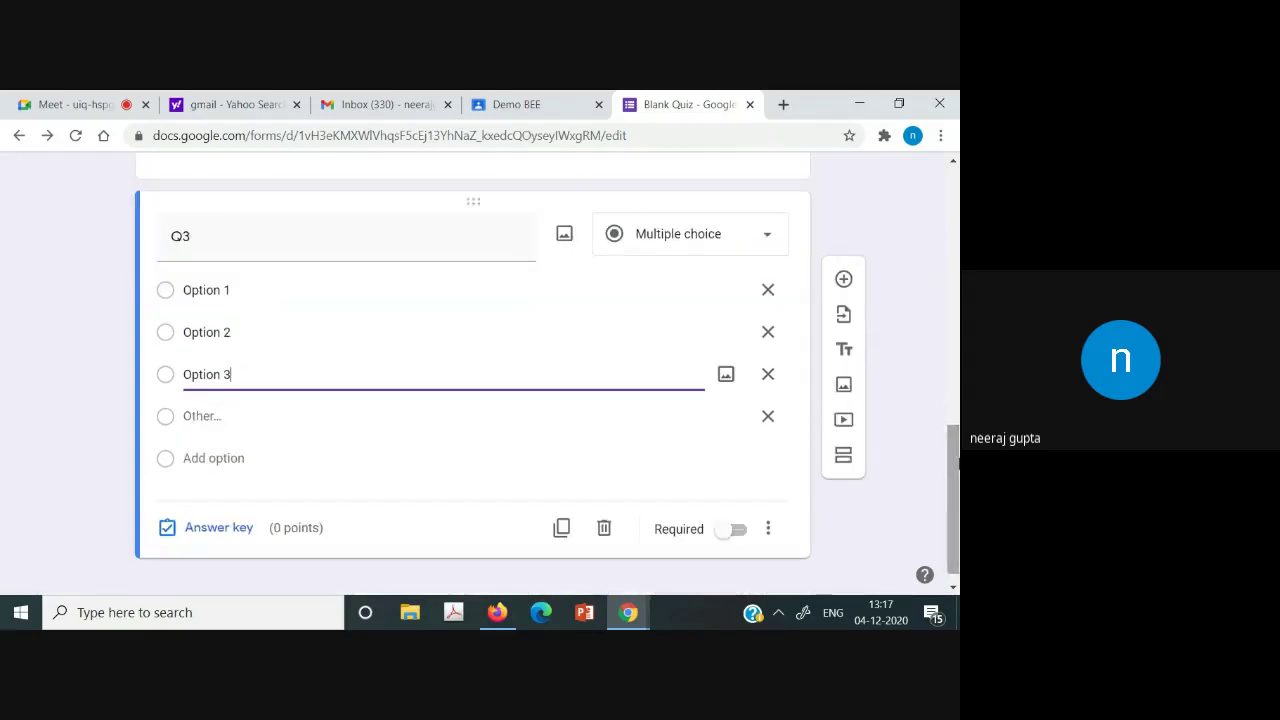
Set Q3's answer key with Options 1 and 2 correct, worth 2 points.
{"action": "left_click", "coordinate": [226, 535]}
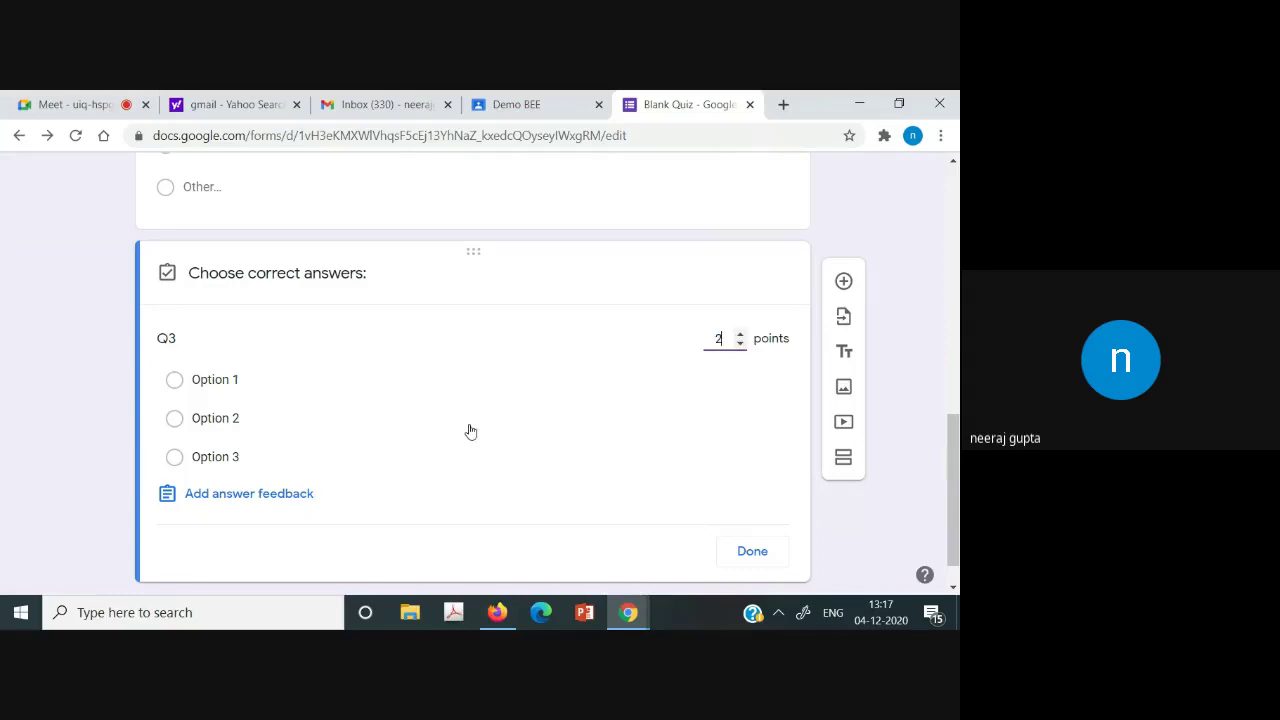
{"action": "left_click", "coordinate": [176, 381]}
{"action": "left_click", "coordinate": [176, 418]}
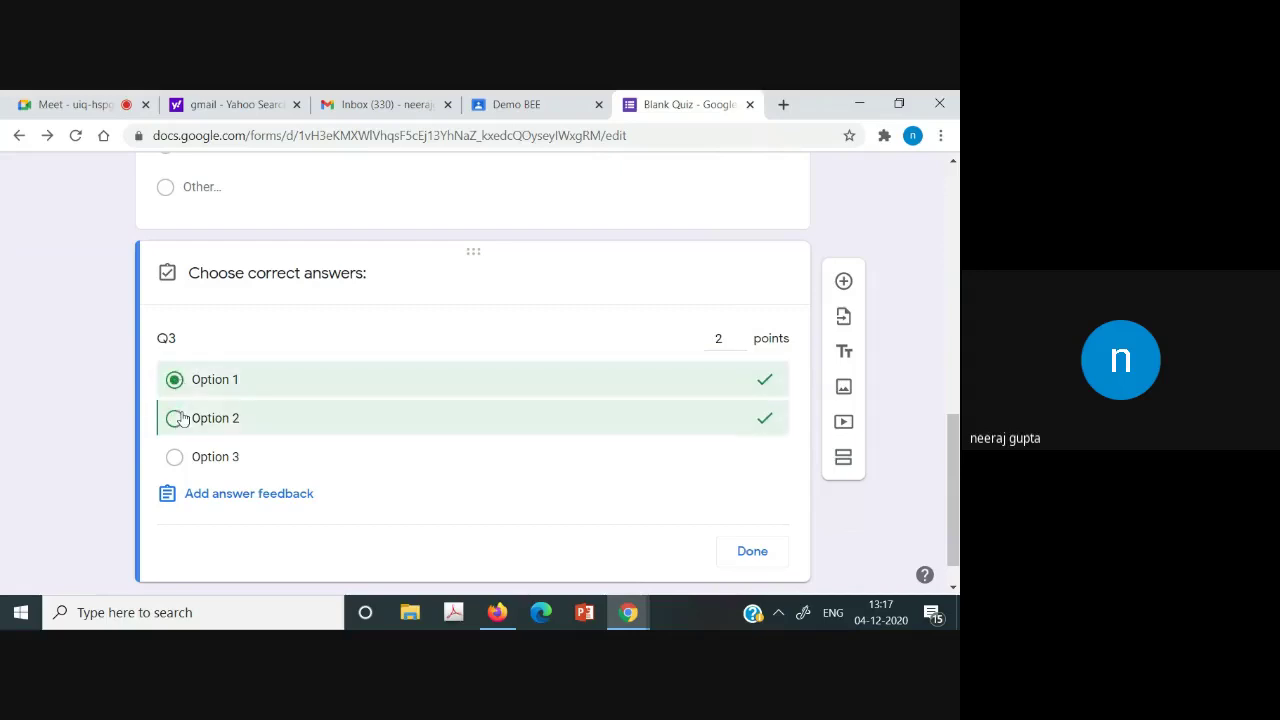
{"action": "left_click", "coordinate": [750, 552]}
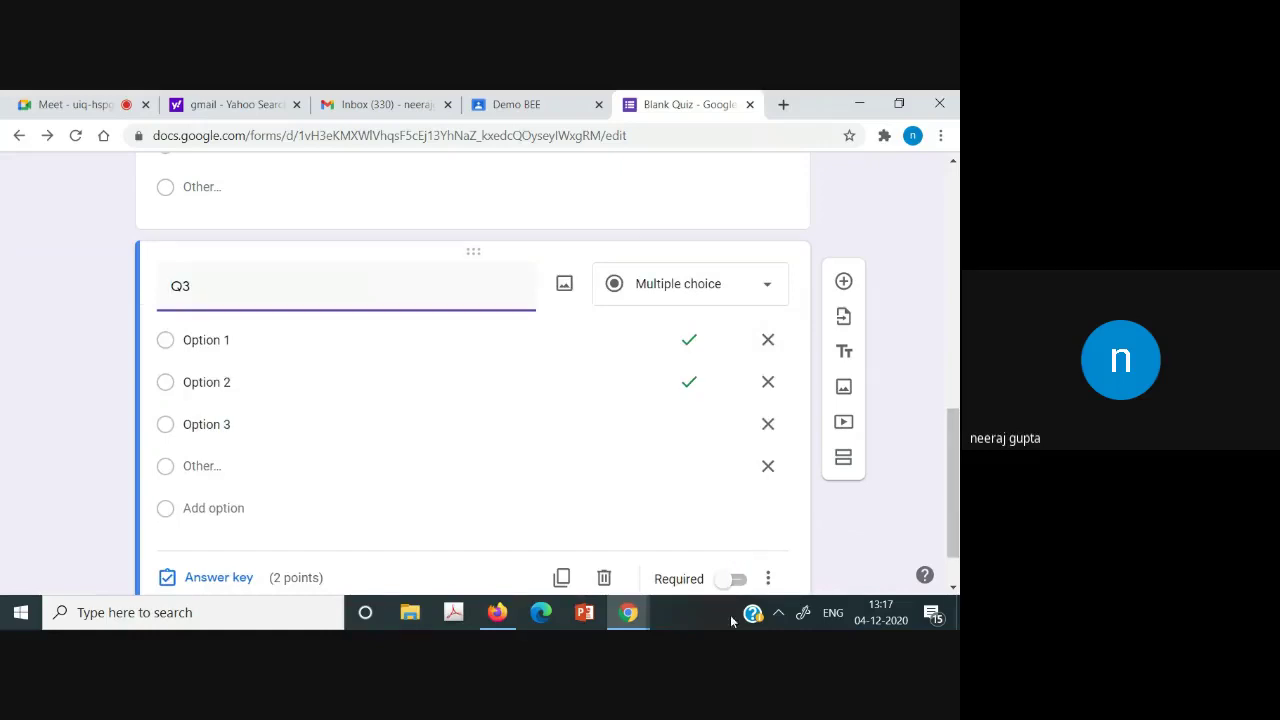
Make Q3 a required question.
{"action": "left_click", "coordinate": [736, 579]}
{"action": "left_click_drag", "start_coordinate": [953, 457], "coordinate": [955, 251]}
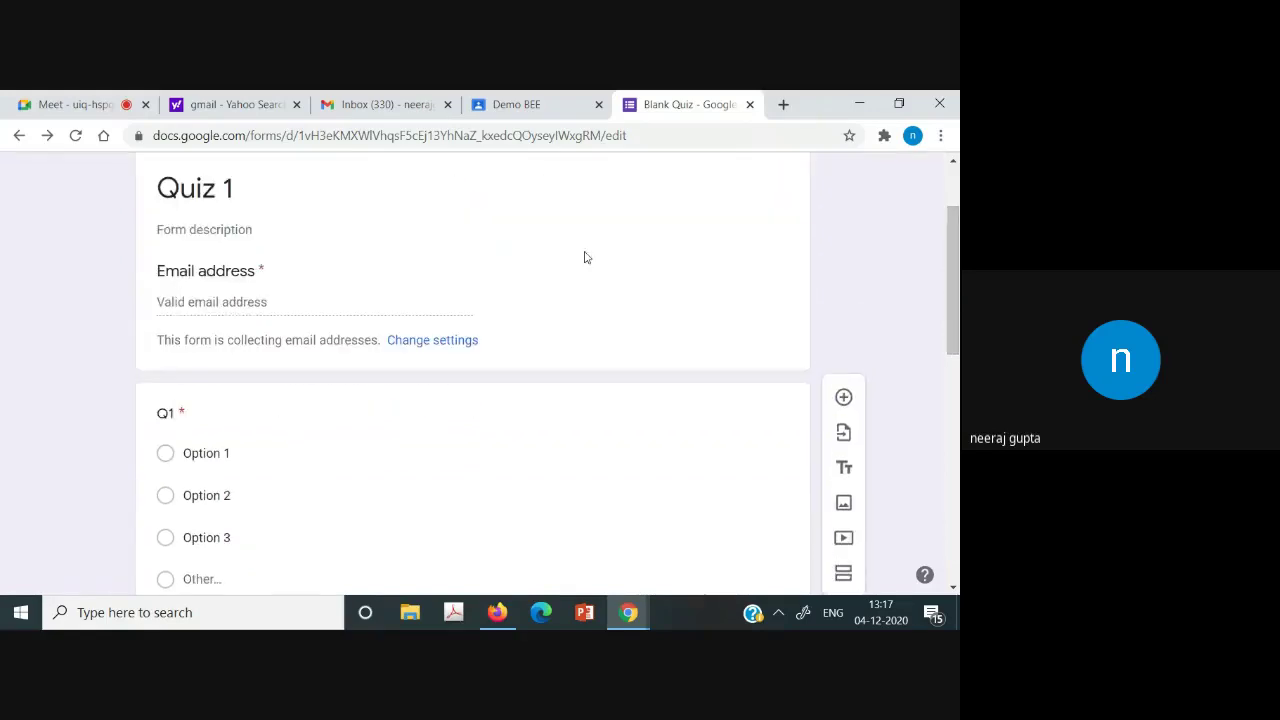
{"action": "mouse_move", "coordinate": [955, 340]}
{"action": "left_mouse_down"}
{"action": "mouse_move", "coordinate": [955, 358]}
{"action": "mouse_move", "coordinate": [955, 334]}
{"action": "left_mouse_up"}
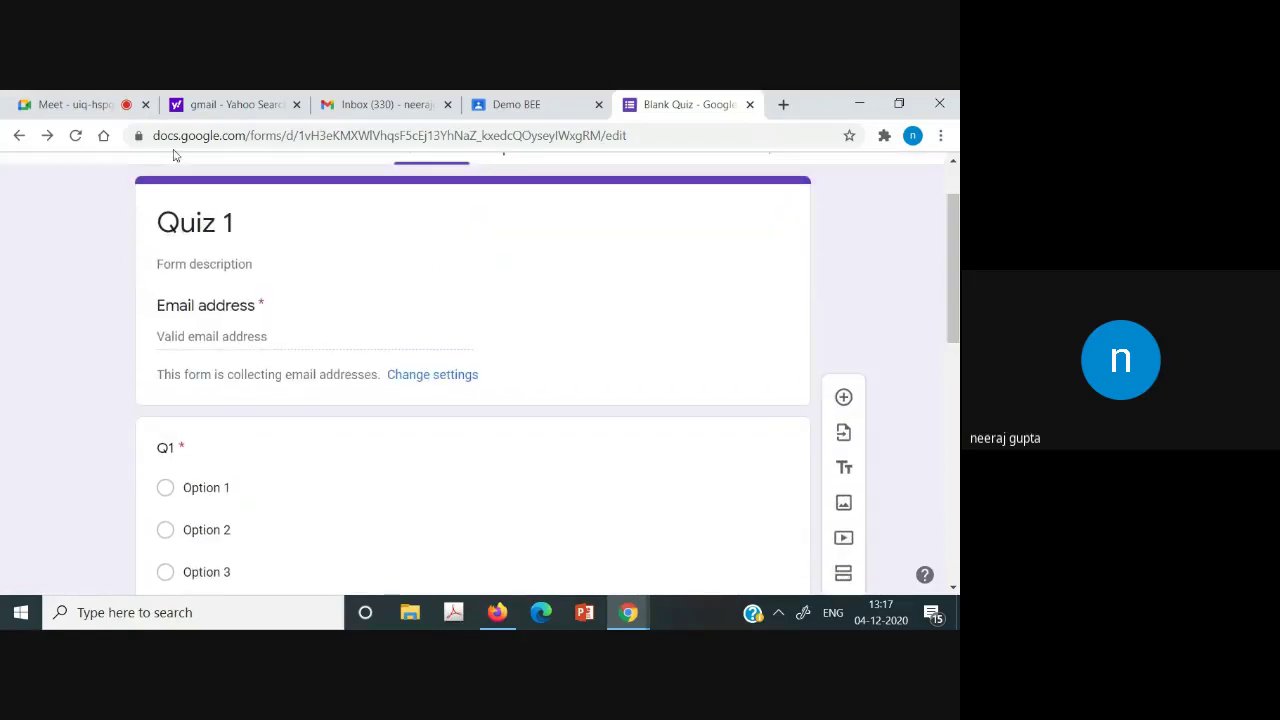
Add a required 'Name' question directly below the Quiz 1 header.
{"action": "left_click", "coordinate": [208, 206]}
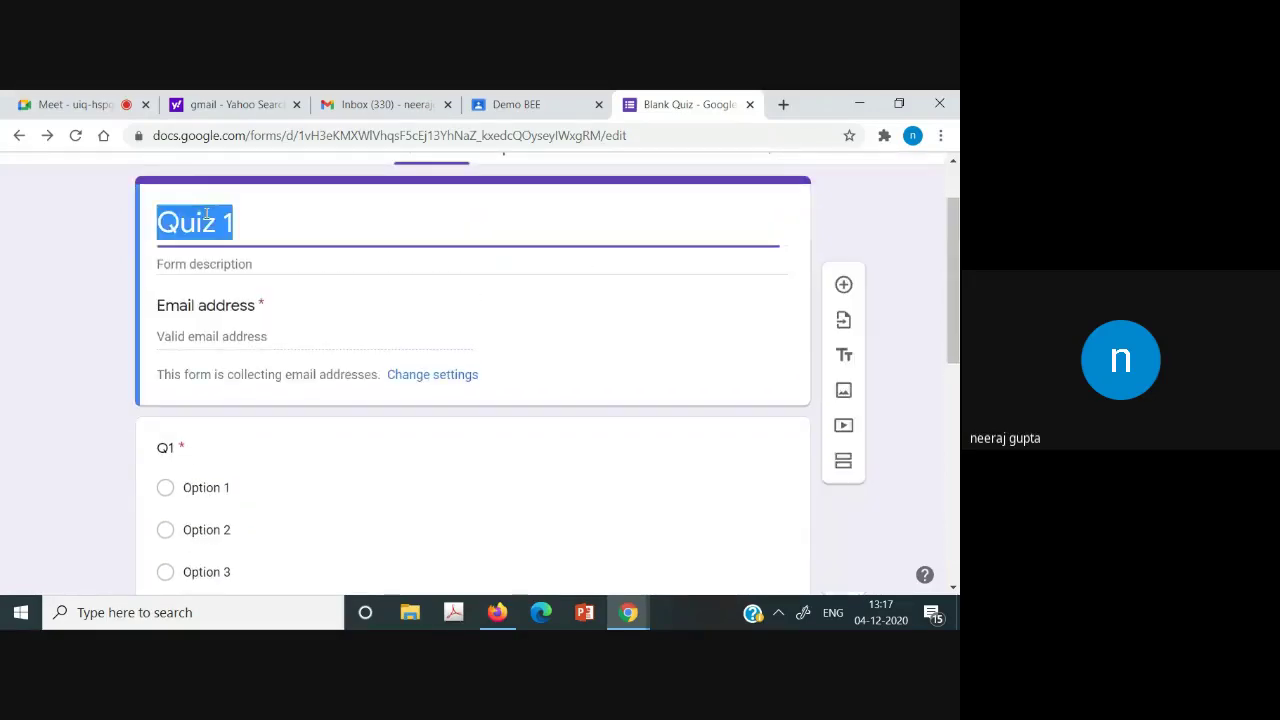
{"action": "left_click", "coordinate": [844, 283]}
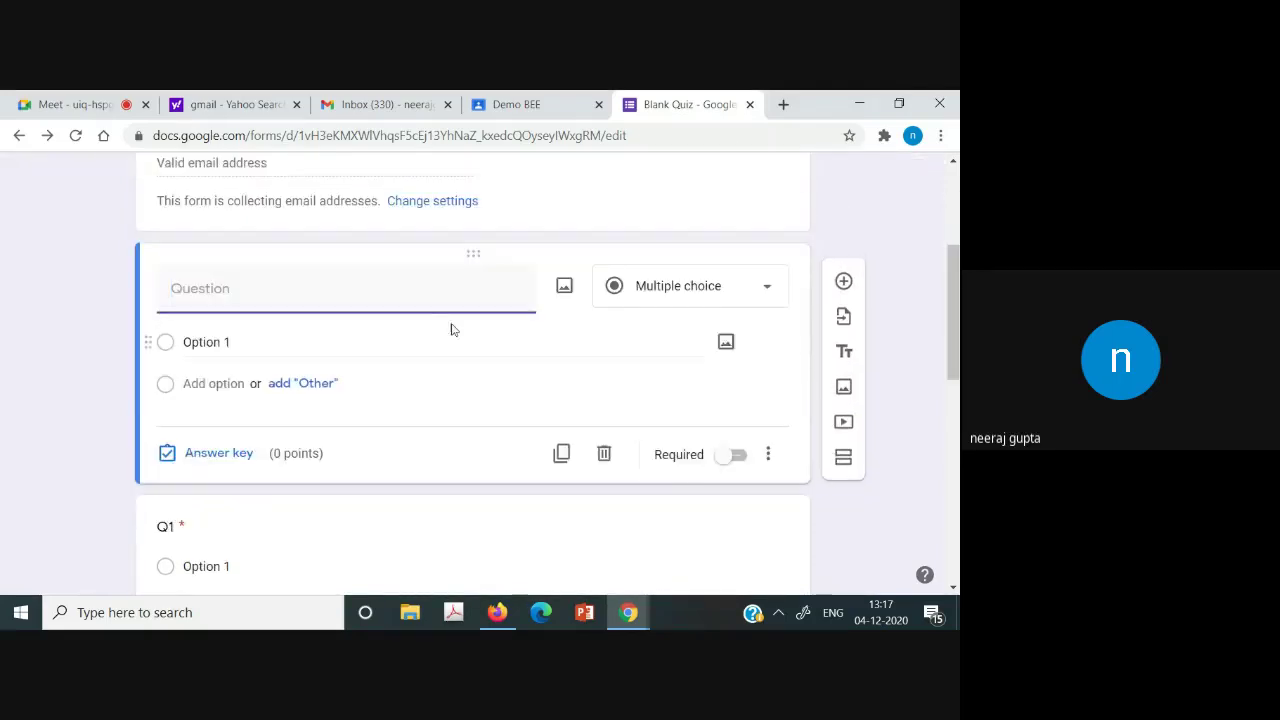
{"action": "type", "text": "Nmae"}
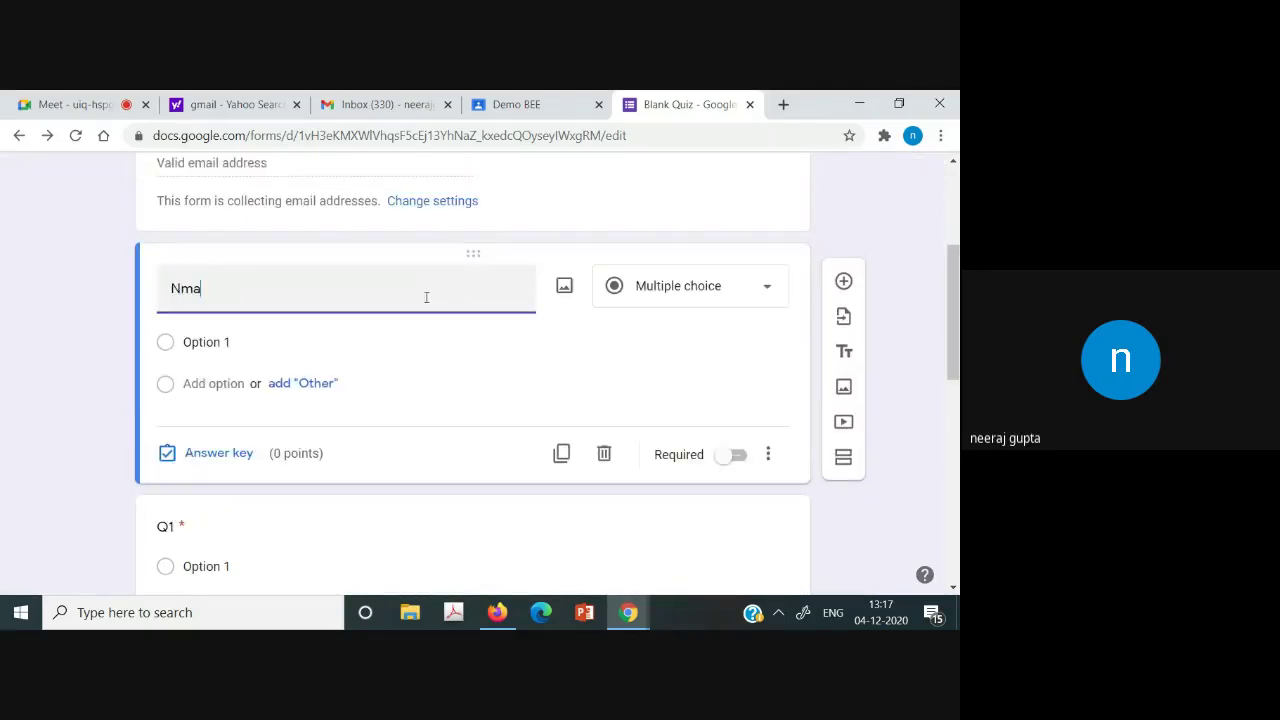
{"action": "key", "text": "BackSpace"}
{"action": "type", "text": "ame"}
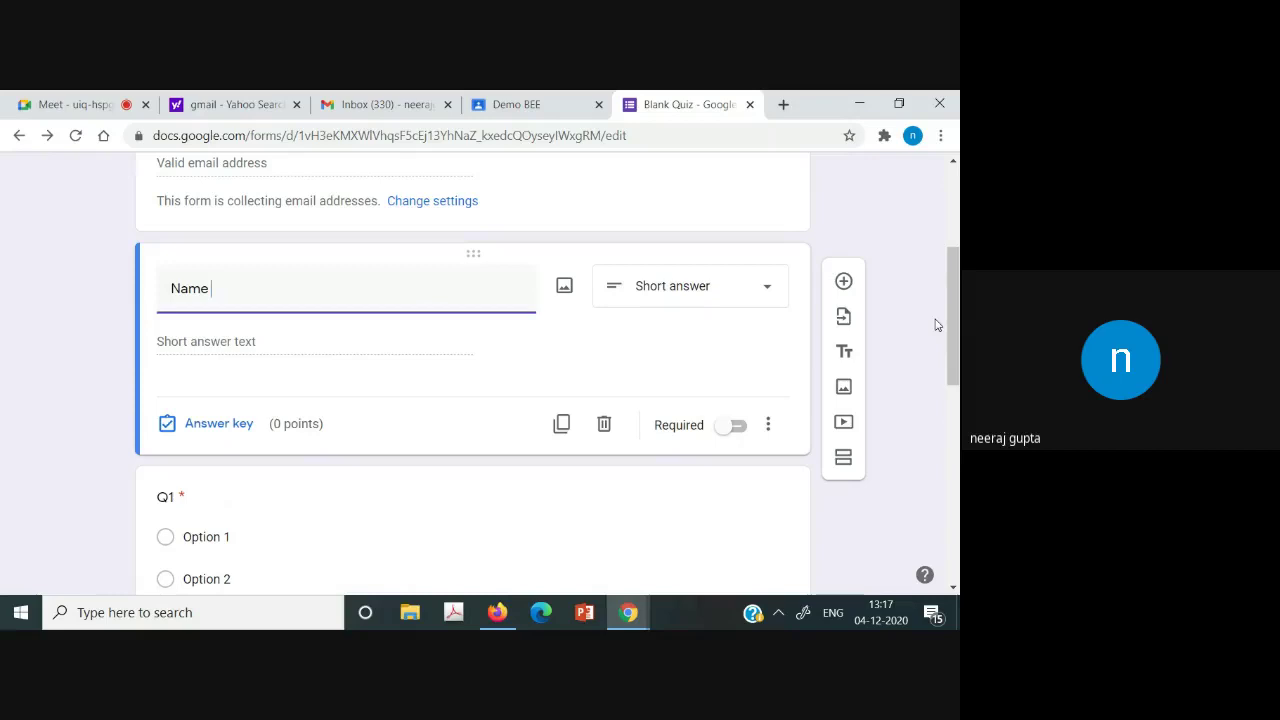
{"action": "left_click", "coordinate": [735, 427]}
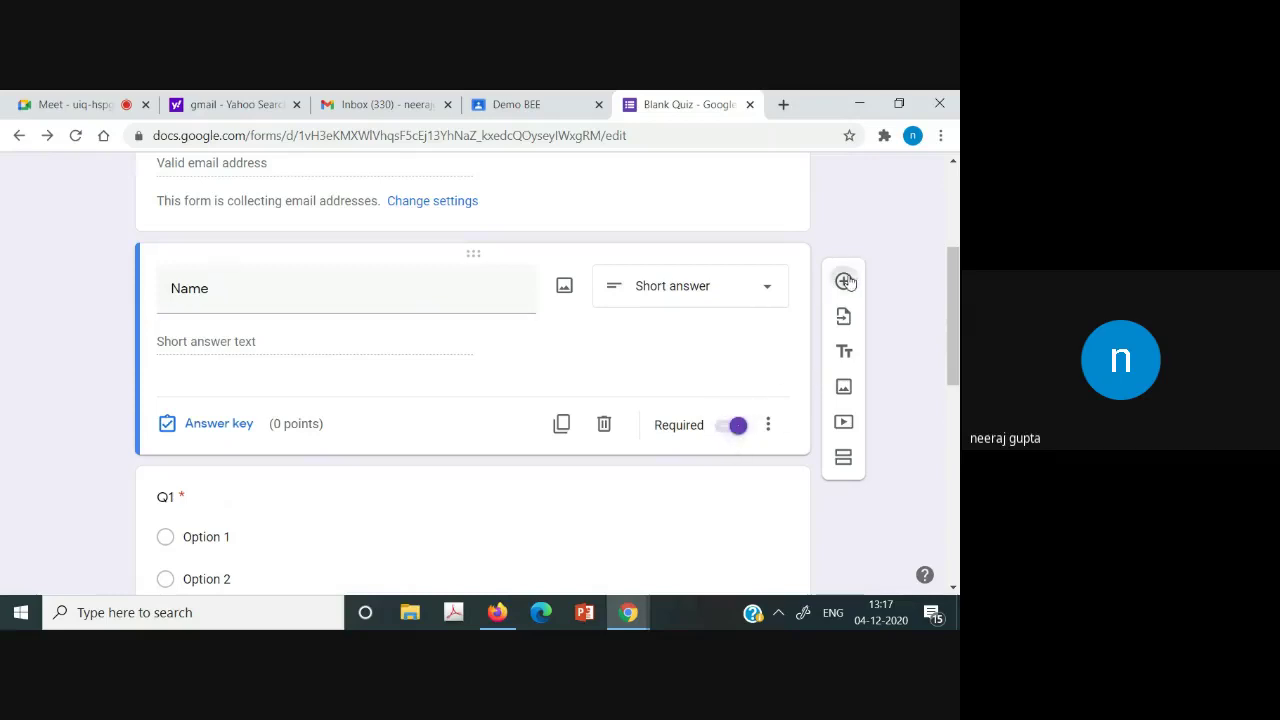
Add a required 'E.No' question below Name.
{"action": "left_click", "coordinate": [844, 281]}
{"action": "type", "text": "E"}
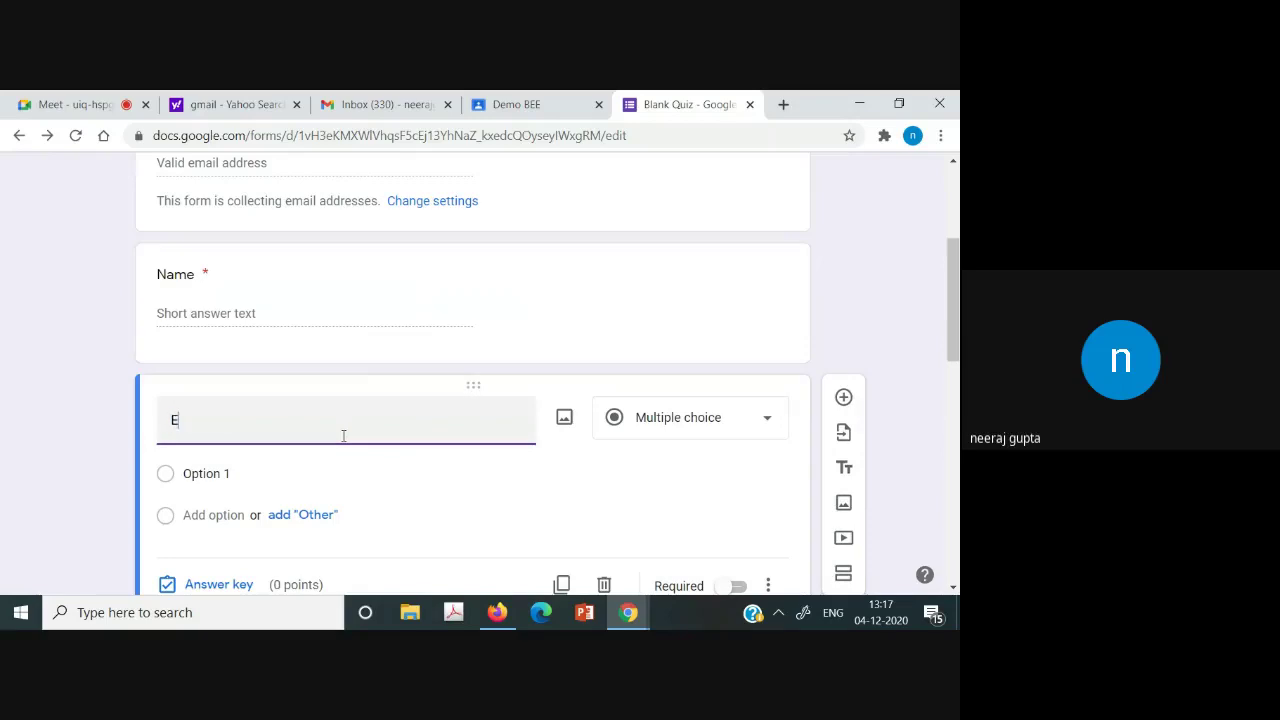
{"action": "type", "text": ".No"}
{"action": "scroll", "coordinate": [955, 338], "scroll_direction": "down", "scroll_amount": 1}
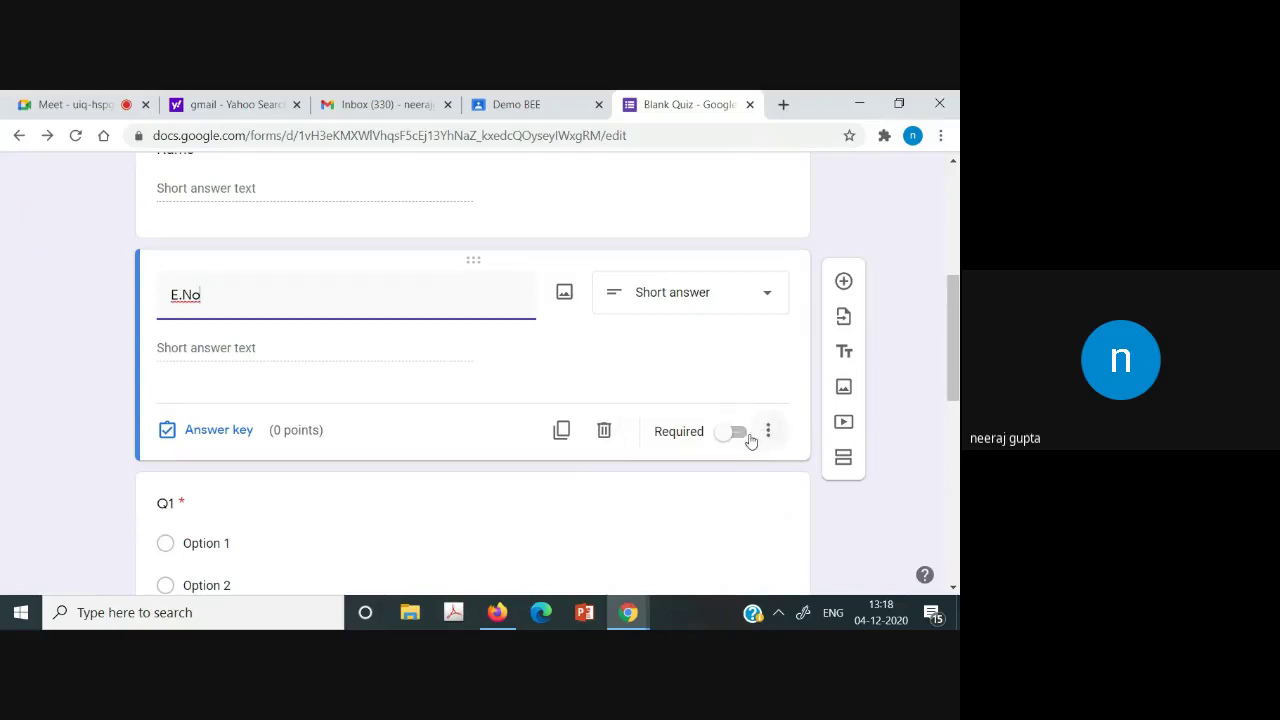
{"action": "left_click", "coordinate": [743, 437]}
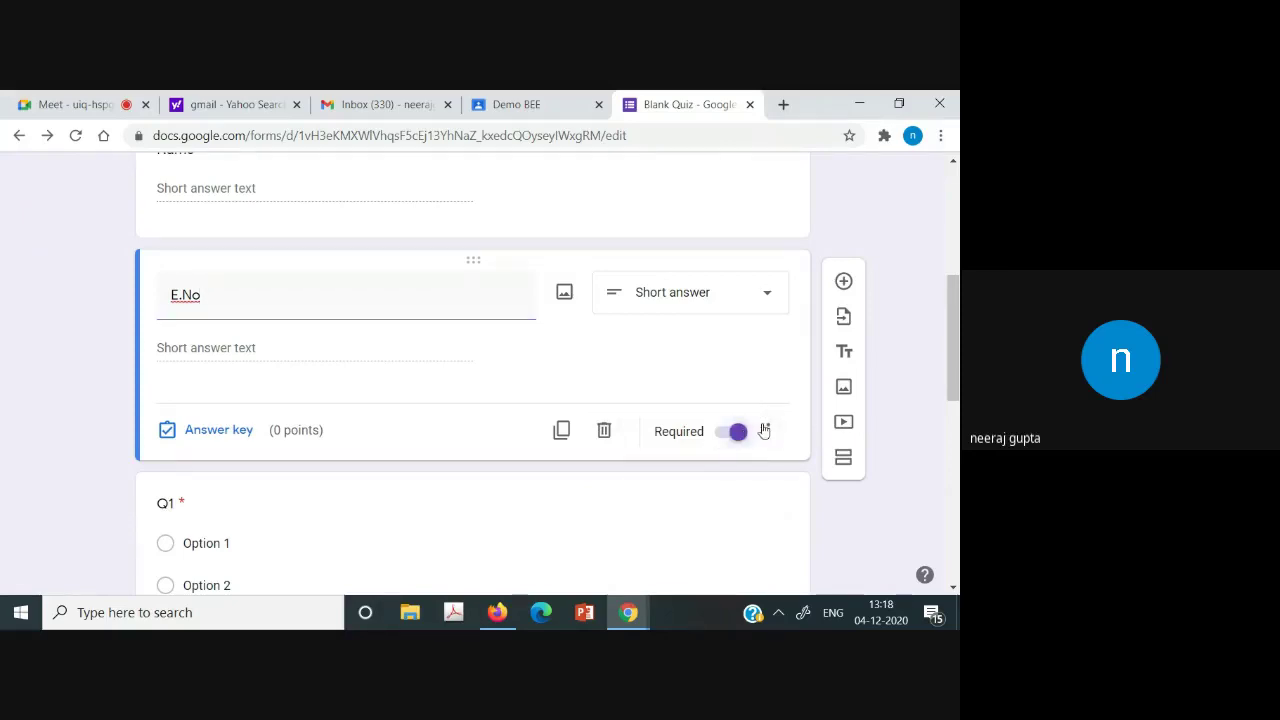
{"action": "left_click_drag", "start_coordinate": [955, 375], "coordinate": [956, 243]}
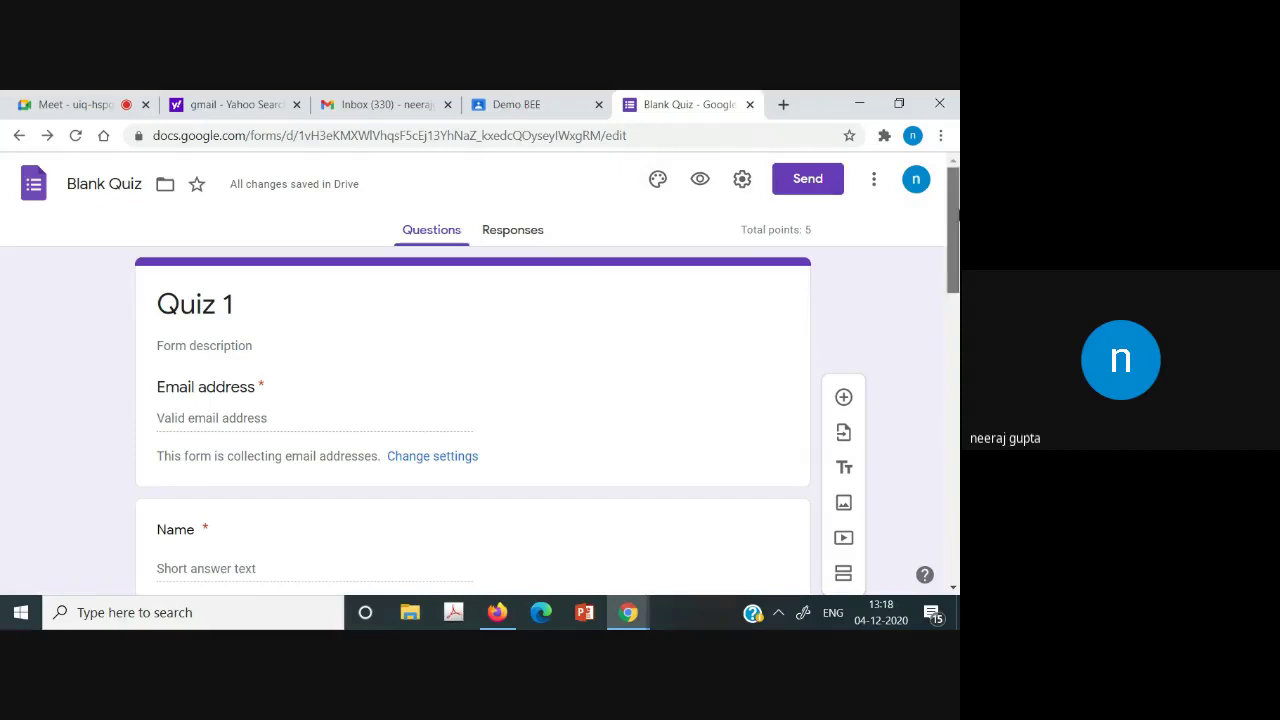
Review General settings: email collection and one-response limit on, organisation restriction off.
{"action": "scroll", "coordinate": [956, 212], "scroll_direction": "down", "scroll_amount": 3}
{"action": "scroll", "coordinate": [956, 210], "scroll_direction": "up", "scroll_amount": 3}
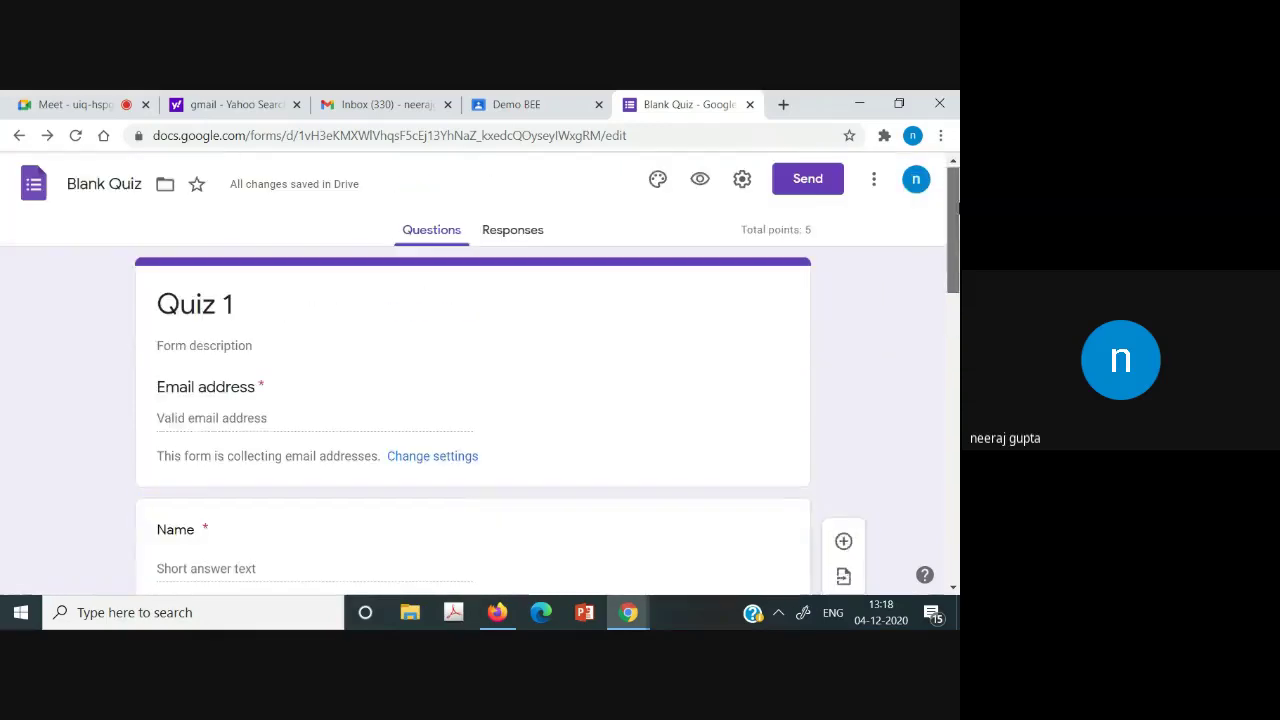
{"action": "left_click", "coordinate": [742, 180]}
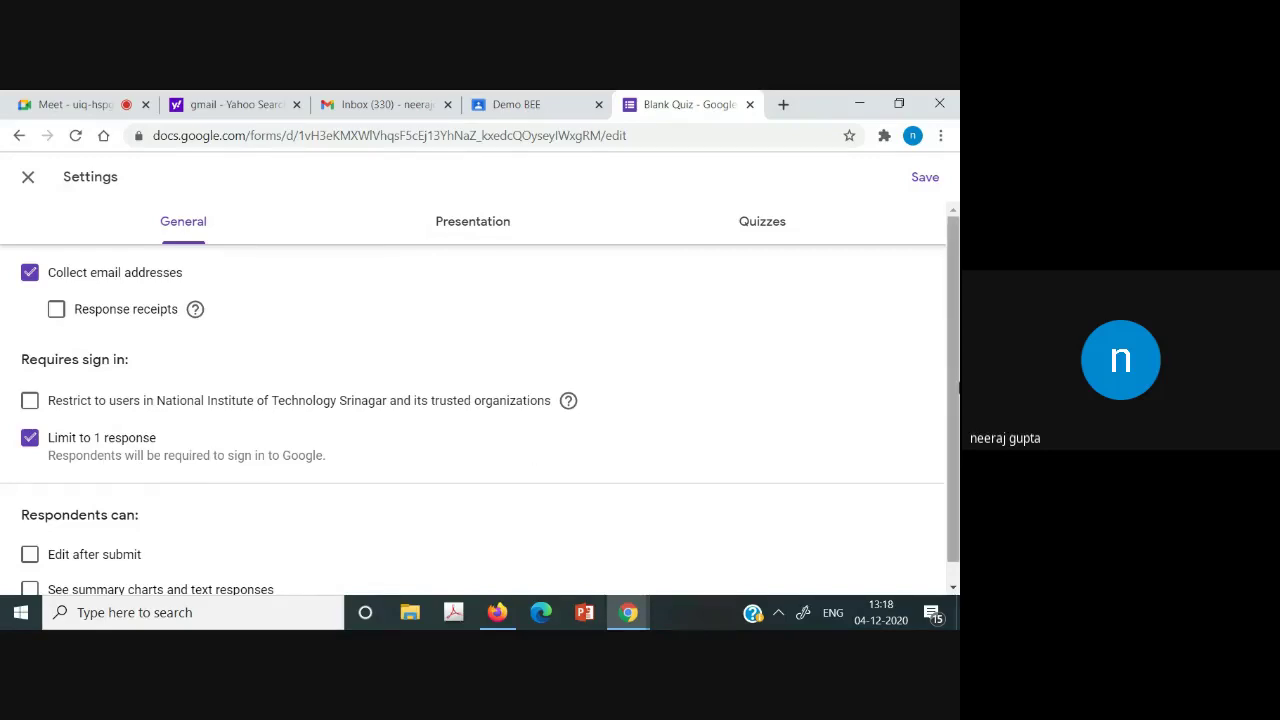
{"action": "scroll", "coordinate": [957, 390], "scroll_direction": "down", "scroll_amount": 1}
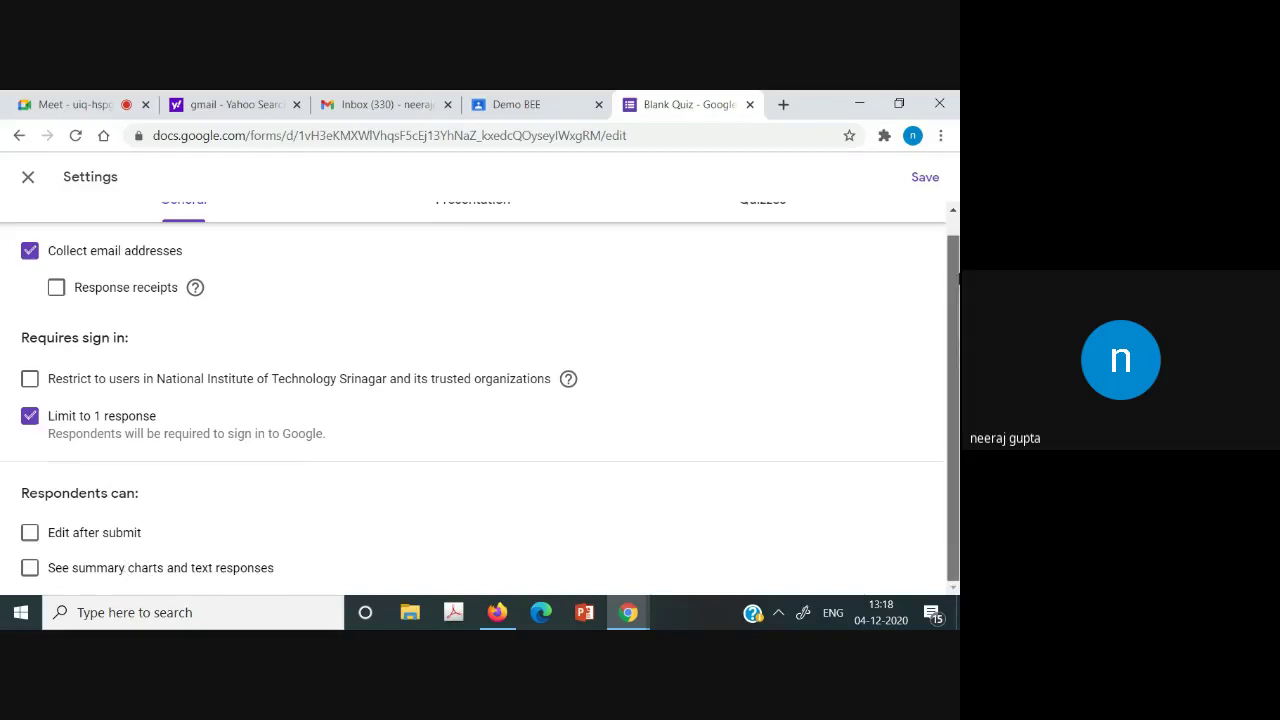
{"action": "scroll", "coordinate": [945, 245], "scroll_direction": "up", "scroll_amount": 1}
Check Quizzes settings: immediate grade release, showing missed questions, correct answers and point values.
{"action": "left_click", "coordinate": [462, 219]}
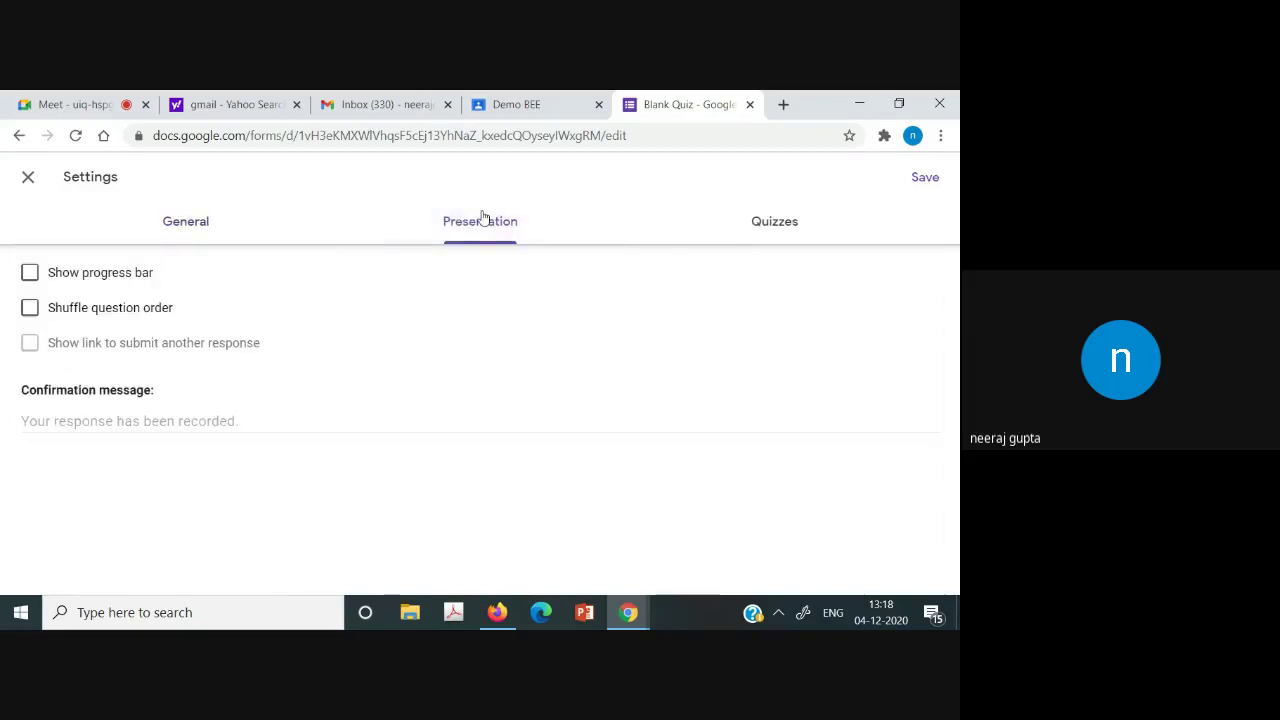
{"action": "left_click", "coordinate": [777, 234]}
{"action": "scroll", "coordinate": [950, 300], "scroll_direction": "down", "scroll_amount": 1}
{"action": "scroll", "coordinate": [950, 300], "scroll_direction": "up", "scroll_amount": 1}
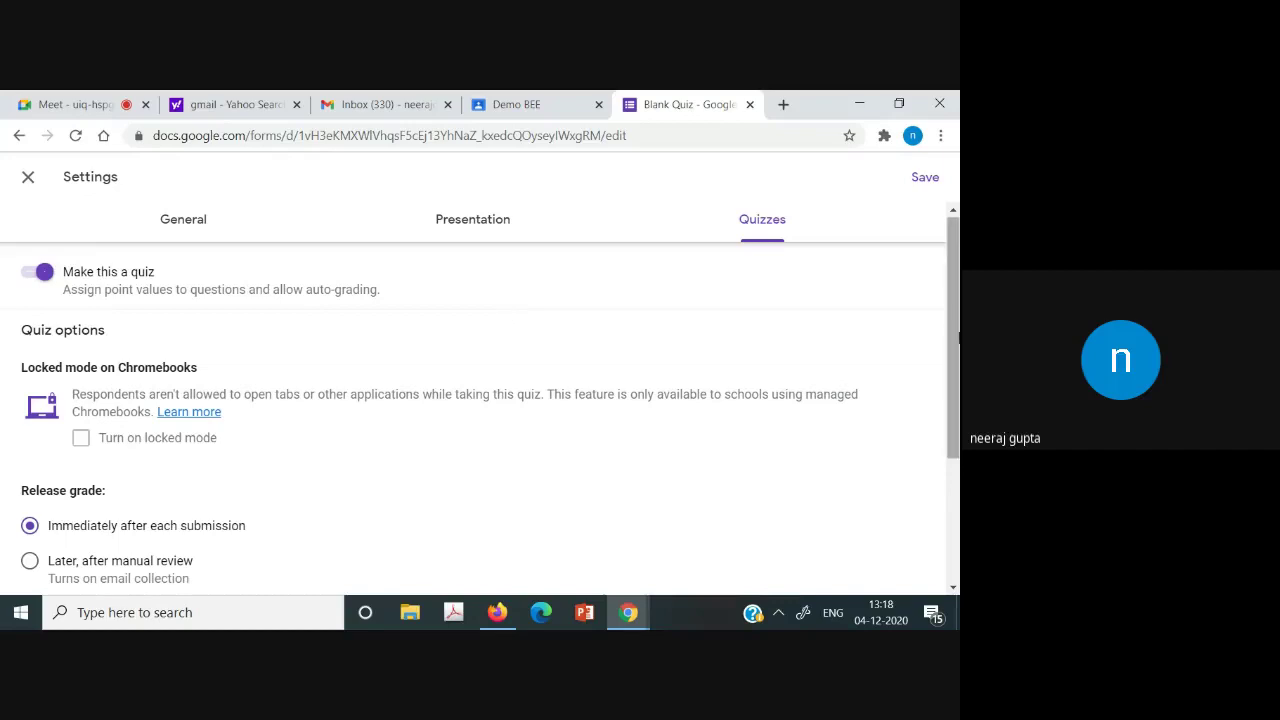
{"action": "left_click_drag", "start_coordinate": [955, 340], "coordinate": [958, 432]}
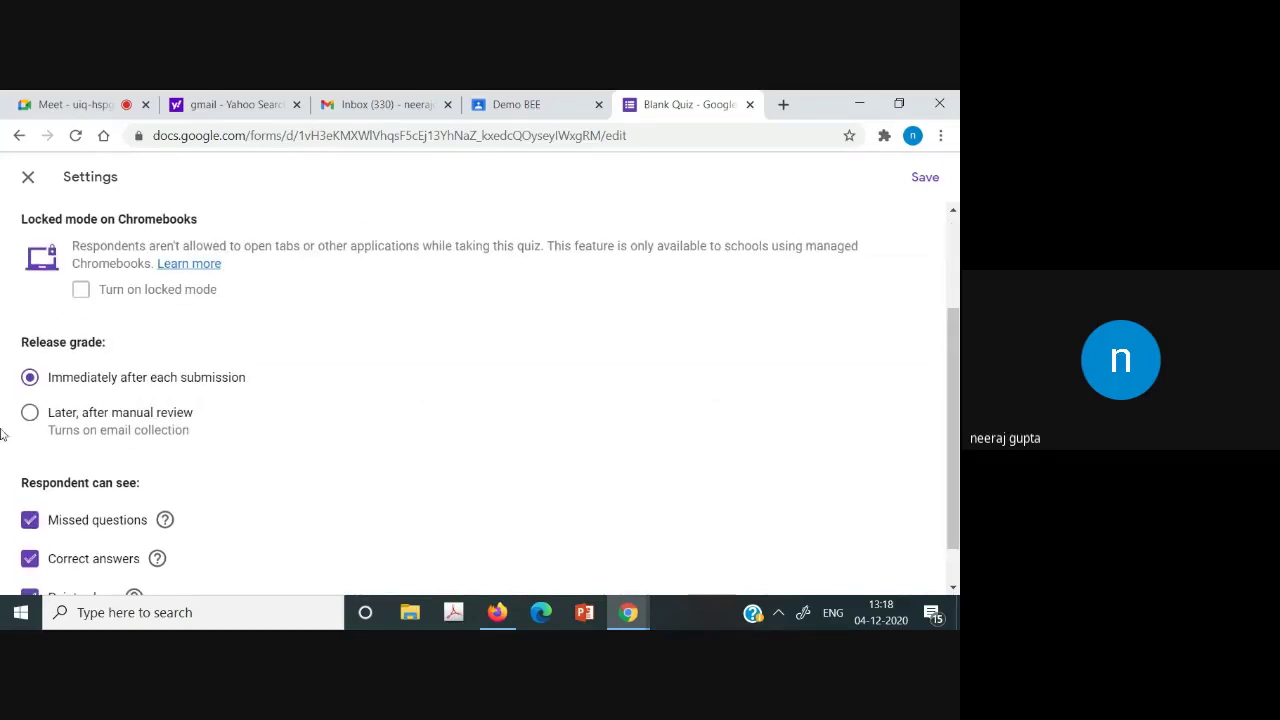
{"action": "mouse_move", "coordinate": [958, 440]}
{"action": "left_mouse_down"}
{"action": "mouse_move", "coordinate": [958, 370]}
{"action": "mouse_move", "coordinate": [958, 456]}
{"action": "left_mouse_up"}
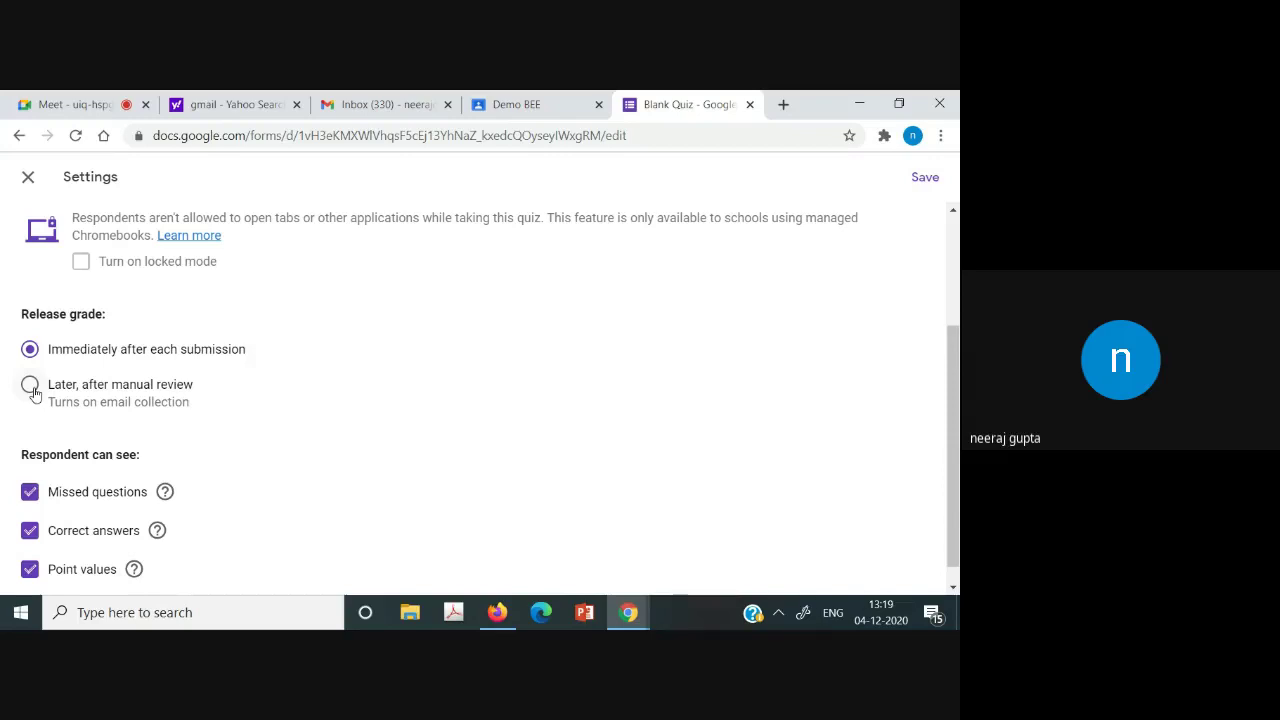
Set Release grade to 'Immediately after each submission'.
{"action": "left_click", "coordinate": [31, 387]}
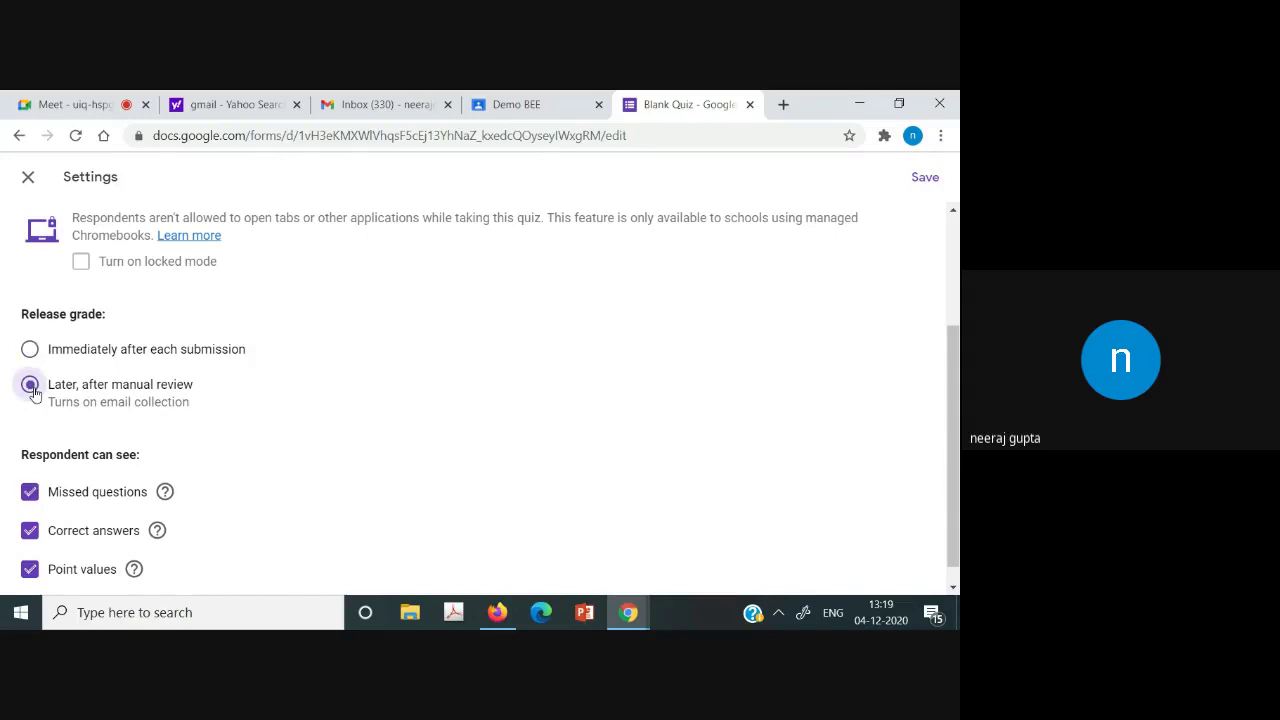
{"action": "left_click", "coordinate": [30, 349]}
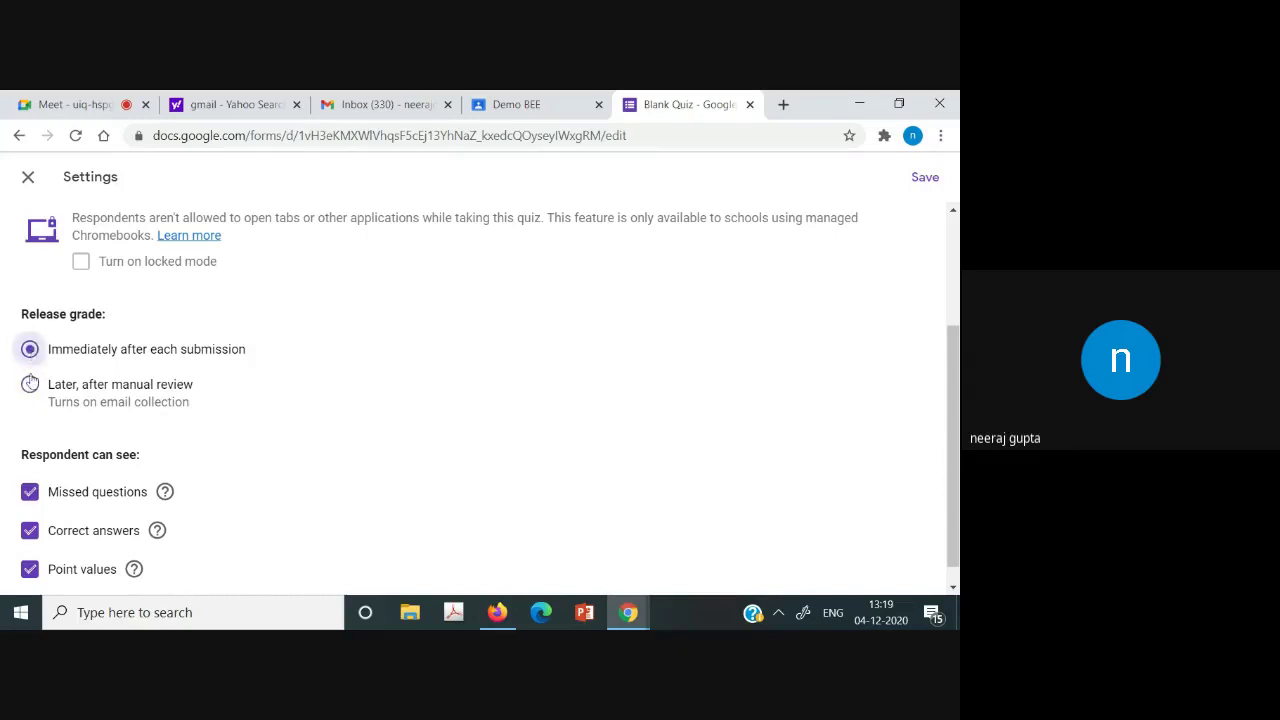
{"action": "left_click", "coordinate": [30, 386]}
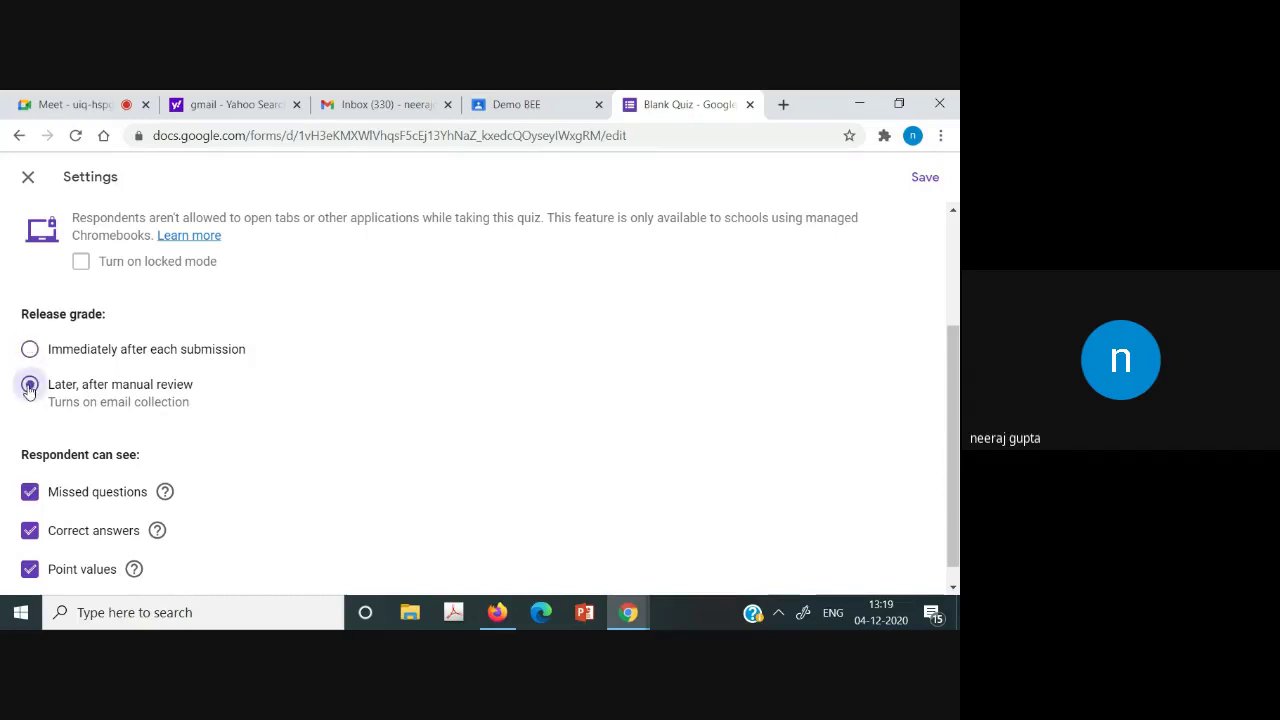
{"action": "left_click", "coordinate": [30, 350]}
Save the quiz settings and select the Quiz 1 form's web address.
{"action": "scroll", "coordinate": [922, 585], "scroll_direction": "down", "scroll_amount": 1}
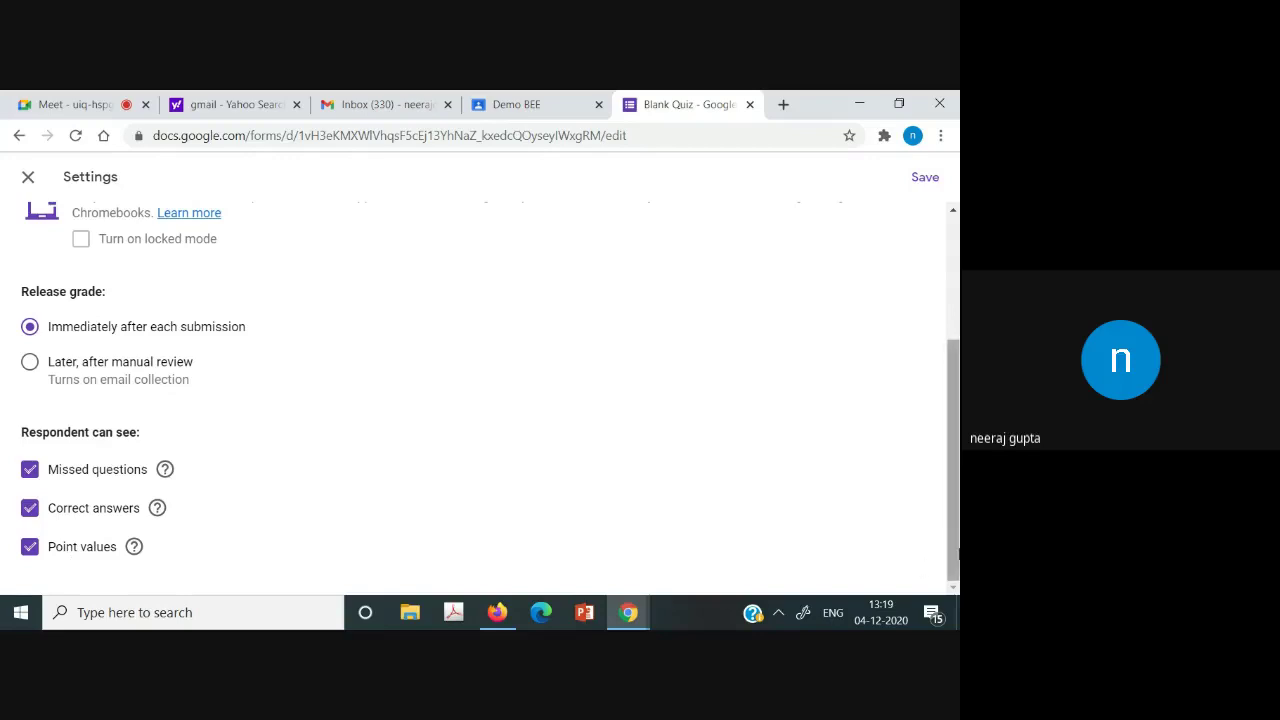
{"action": "left_click_drag", "start_coordinate": [953, 450], "coordinate": [953, 328]}
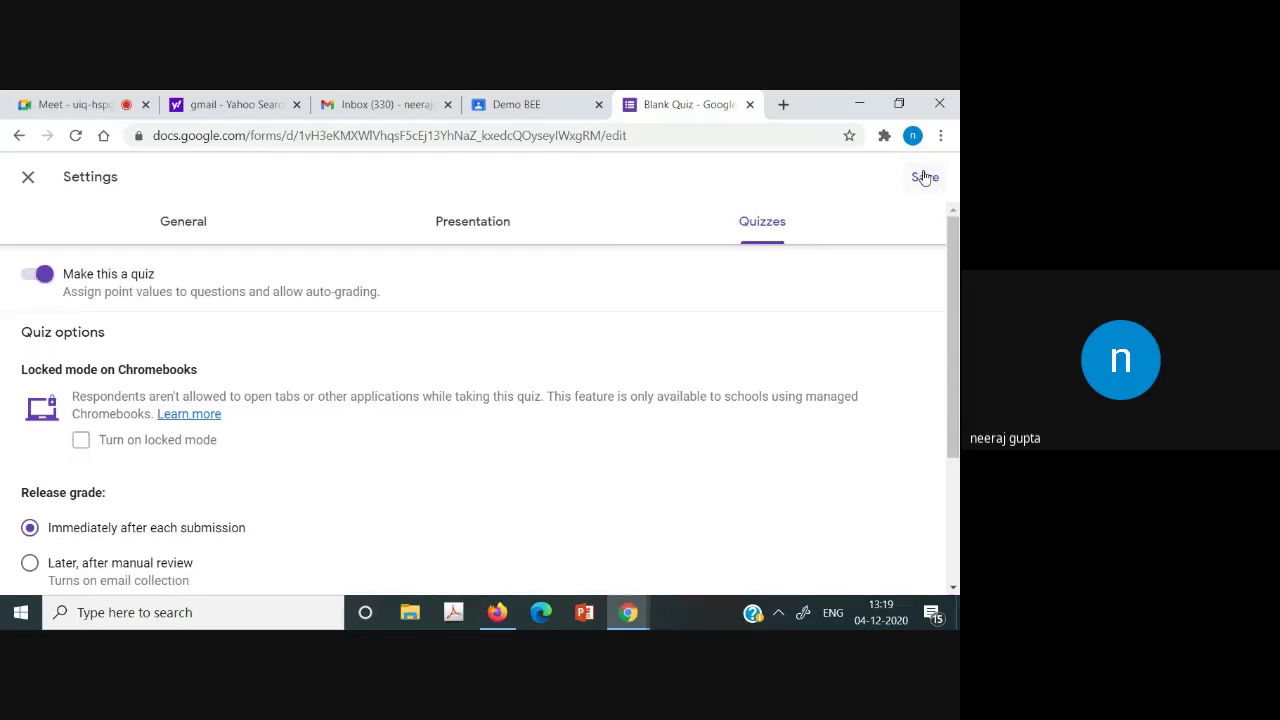
{"action": "left_click", "coordinate": [924, 178]}
{"action": "left_click", "coordinate": [365, 139]}
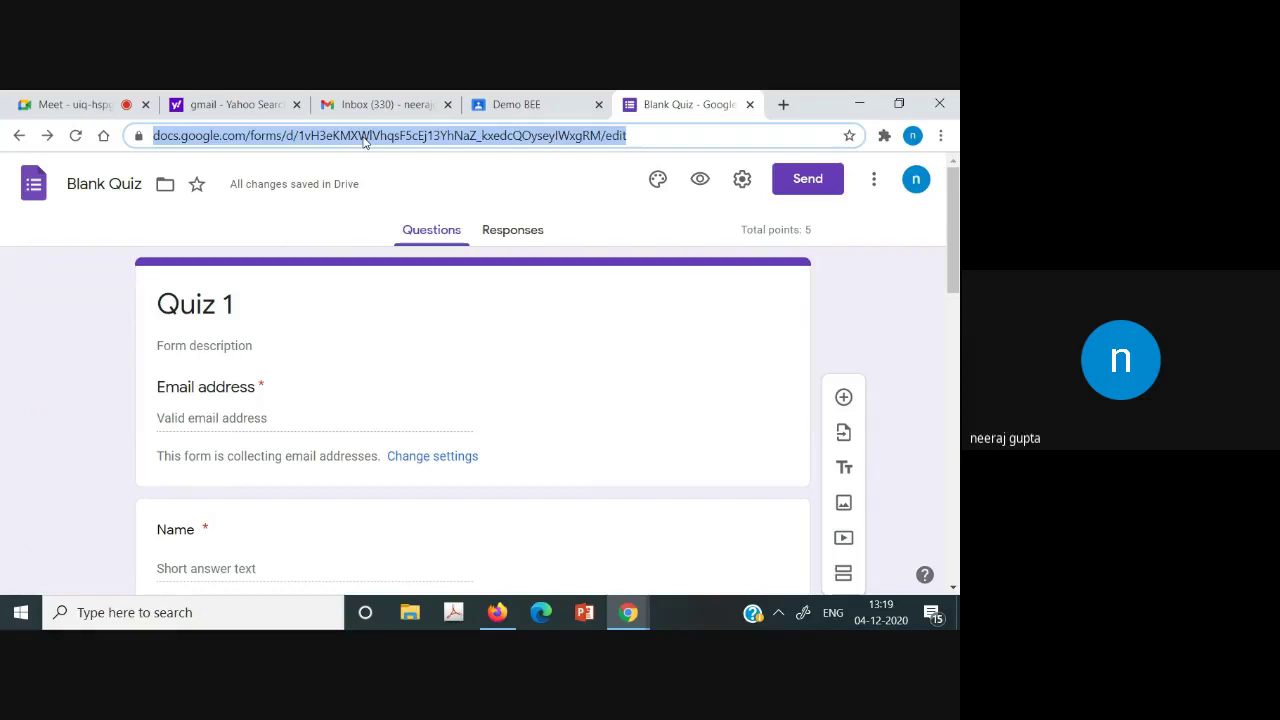
Switch to the Demo BEE class, open its Classwork page and show the Create options.
{"action": "left_click", "coordinate": [545, 96]}
{"action": "scroll", "coordinate": [958, 345], "scroll_direction": "down", "scroll_amount": 1}
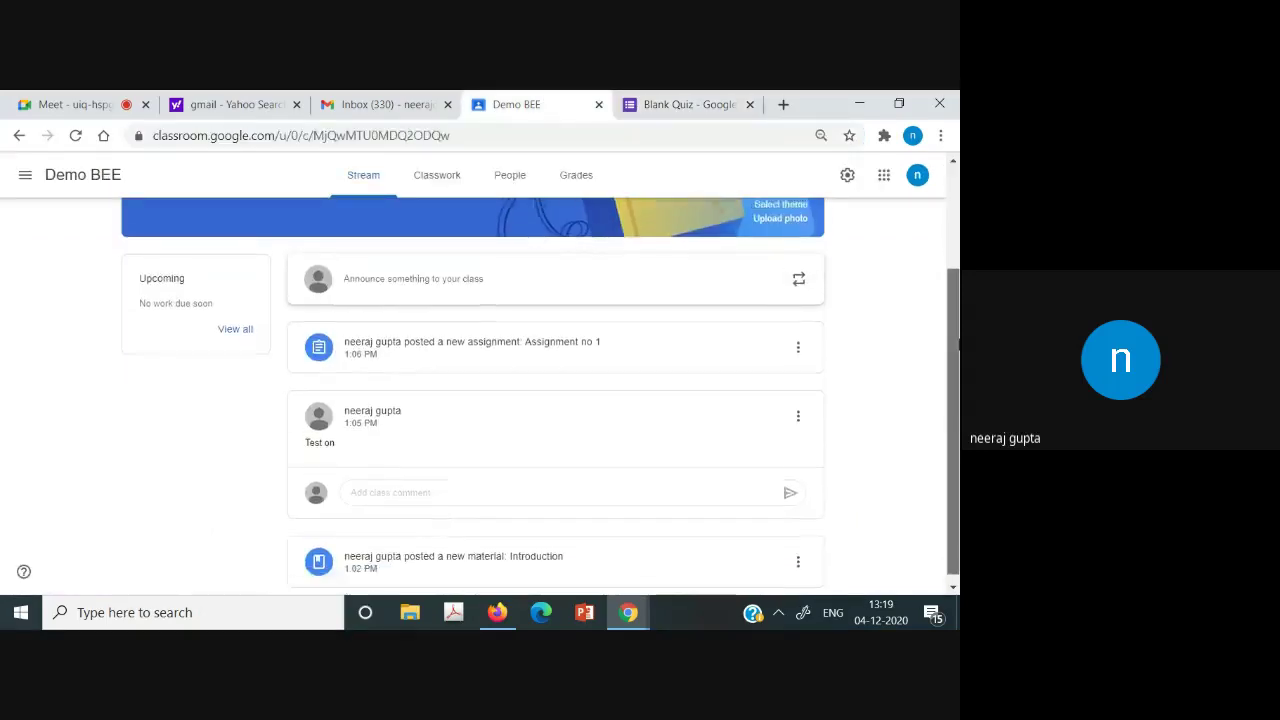
{"action": "scroll", "coordinate": [958, 345], "scroll_direction": "up", "scroll_amount": 2}
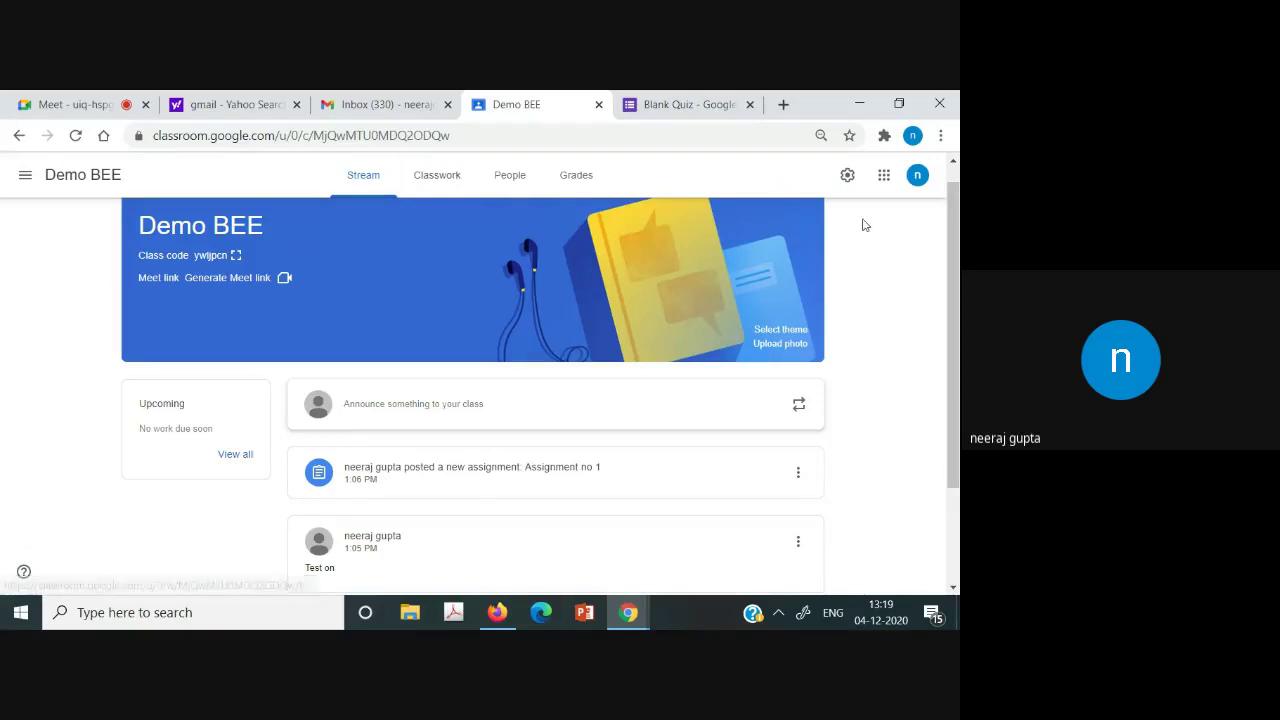
{"action": "scroll", "coordinate": [640, 200], "scroll_direction": "up", "scroll_amount": 1}
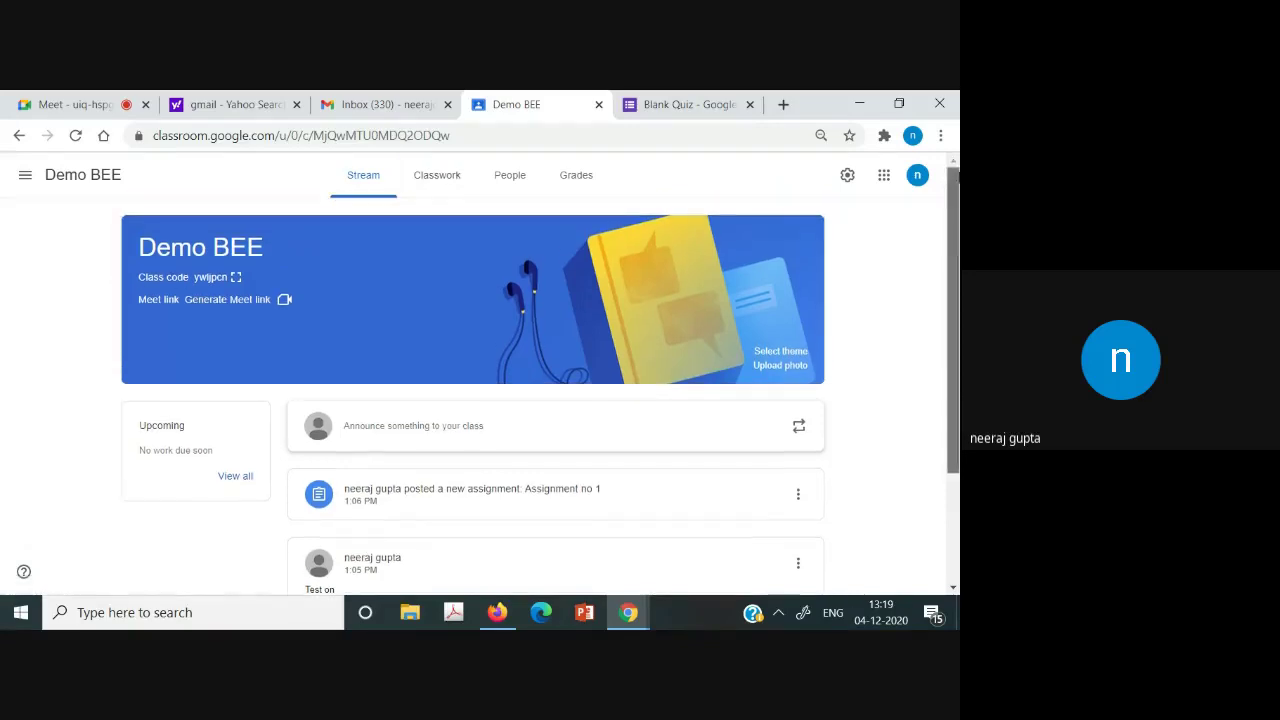
{"action": "left_click", "coordinate": [418, 172]}
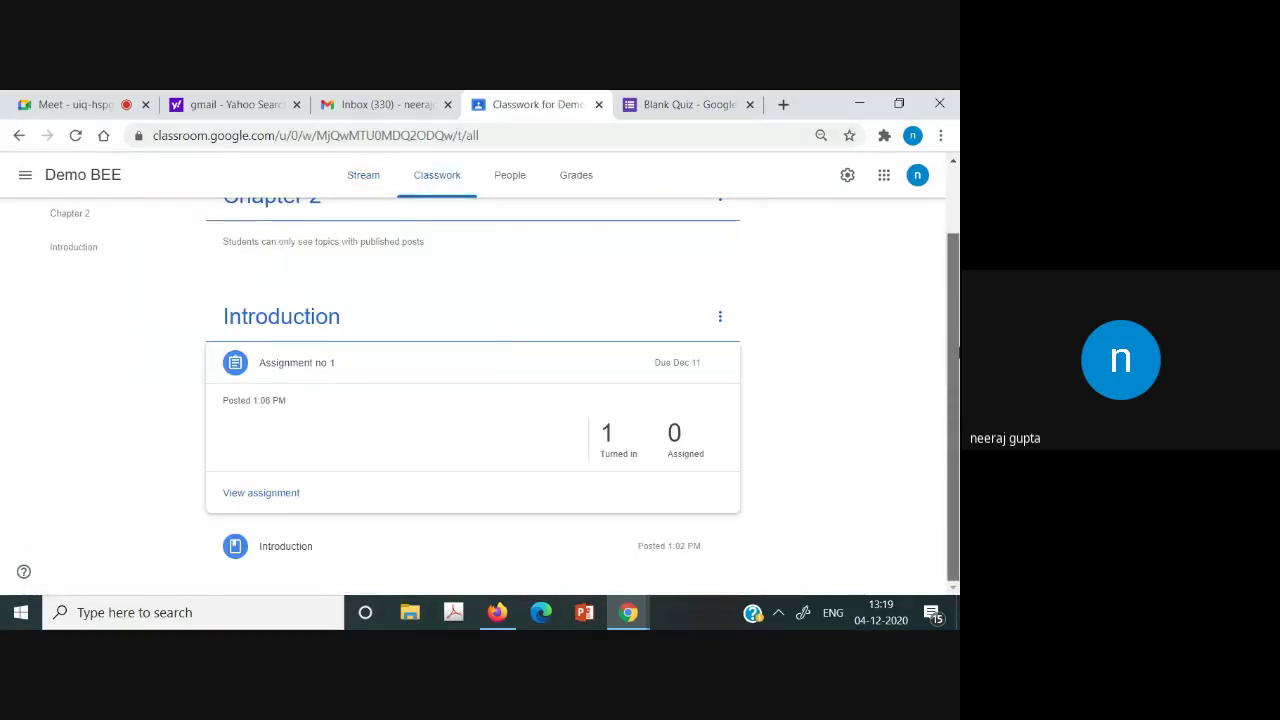
{"action": "left_click", "coordinate": [249, 228]}
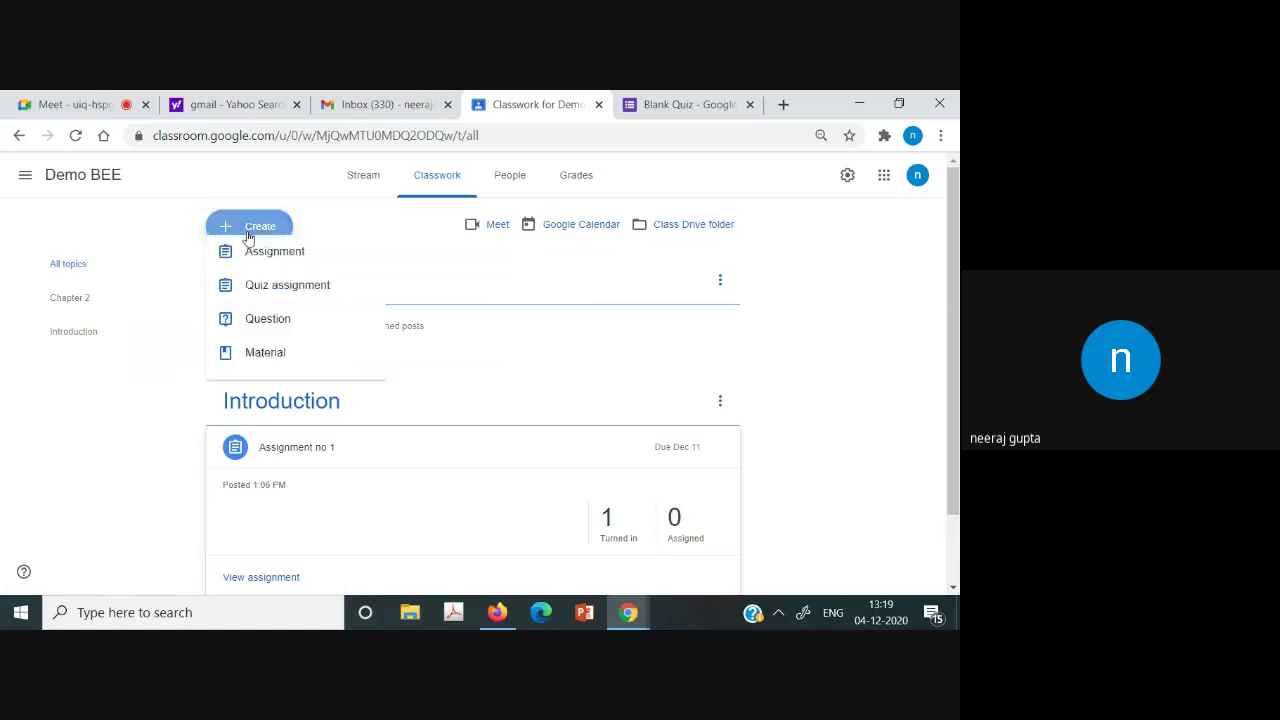
Start a new assignment titled 'Midsem'.
{"action": "left_click", "coordinate": [311, 272]}
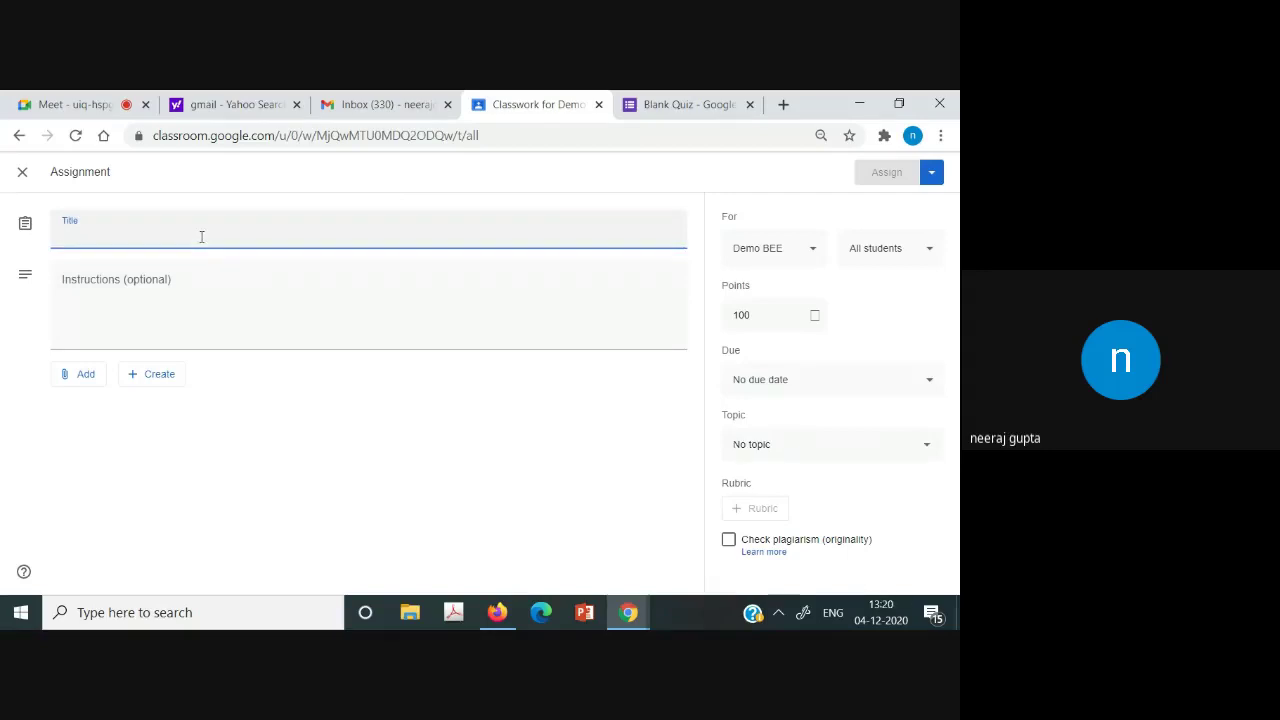
{"action": "type", "text": "Mid"}
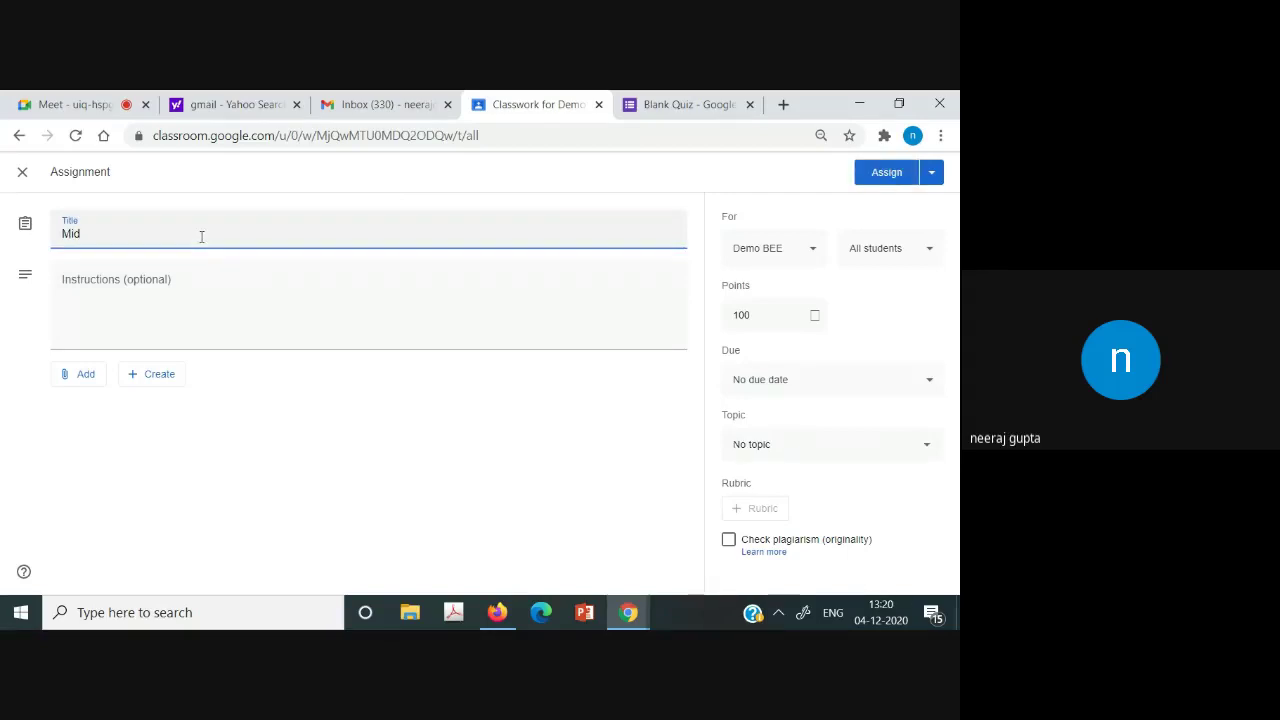
{"action": "type", "text": "sem 2"}
{"action": "key", "text": "BackSpace"}
{"action": "left_click", "coordinate": [209, 324]}
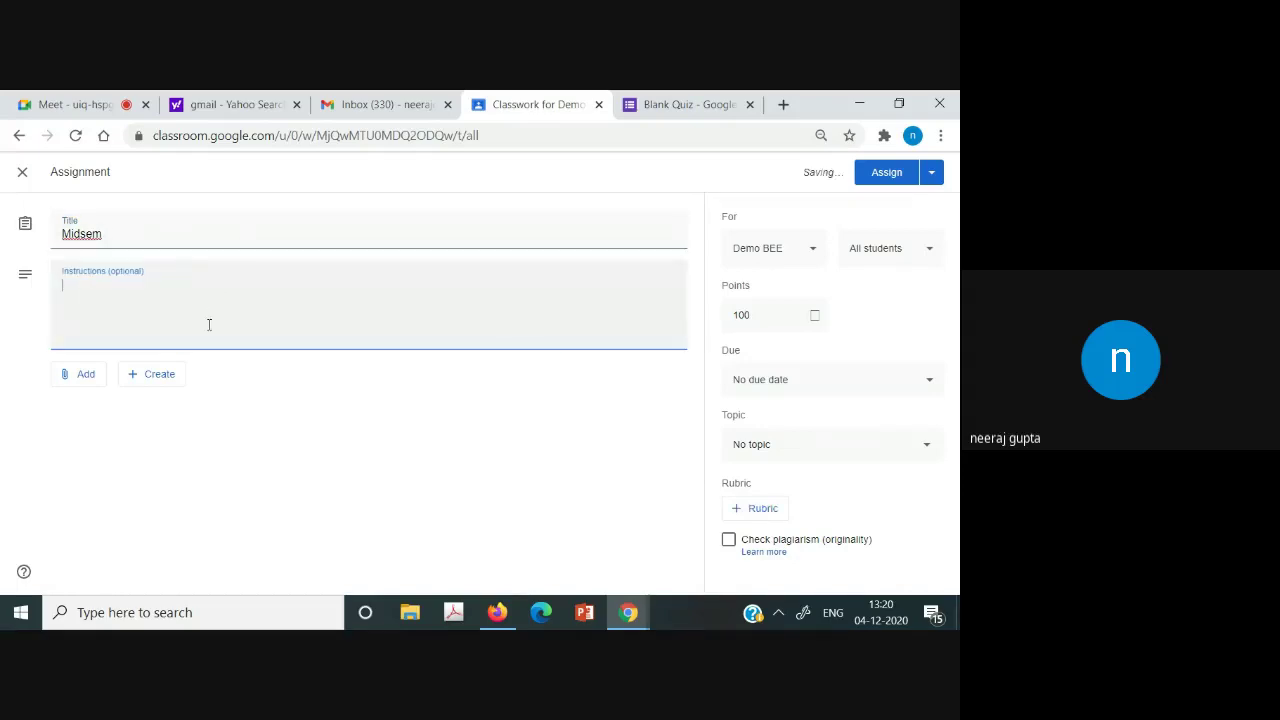
Attach the copied Quiz 1 form address as a link to the Midsem assignment.
{"action": "left_click", "coordinate": [70, 384]}
{"action": "left_click", "coordinate": [100, 433]}
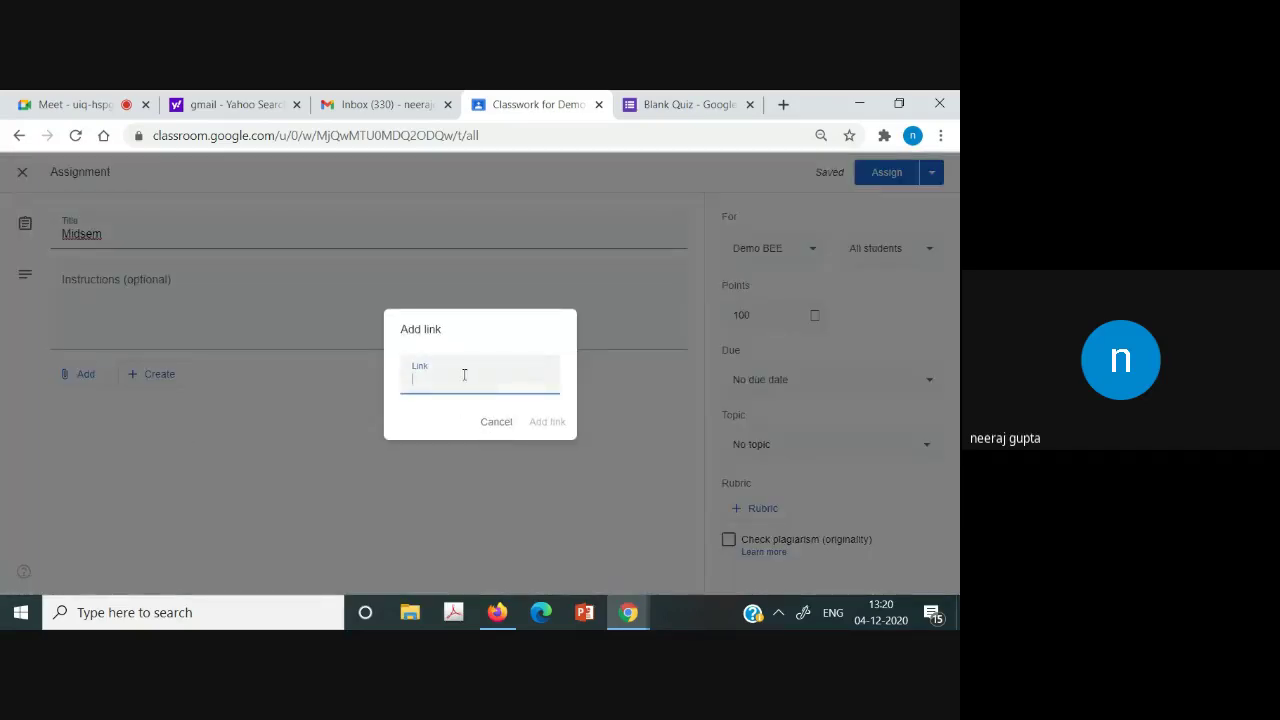
{"action": "key", "text": "ctrl+v"}
{"action": "left_click", "coordinate": [548, 422]}
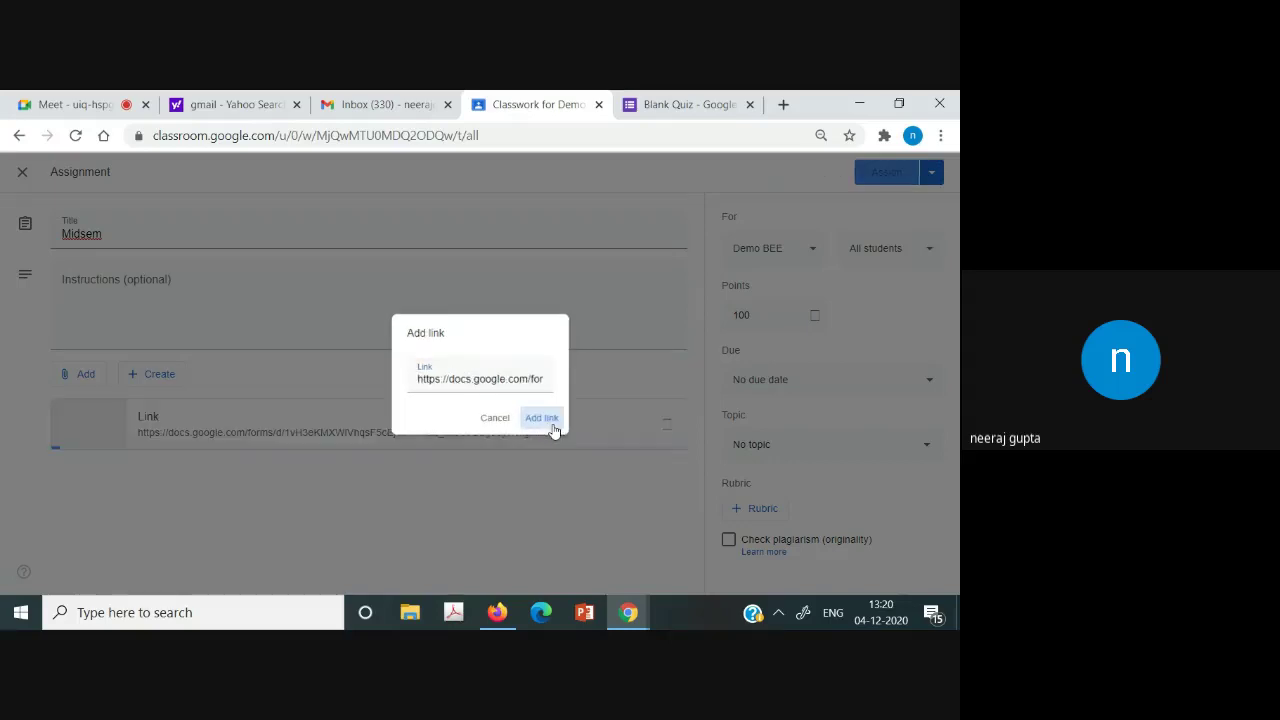
{"action": "left_click", "coordinate": [684, 100]}
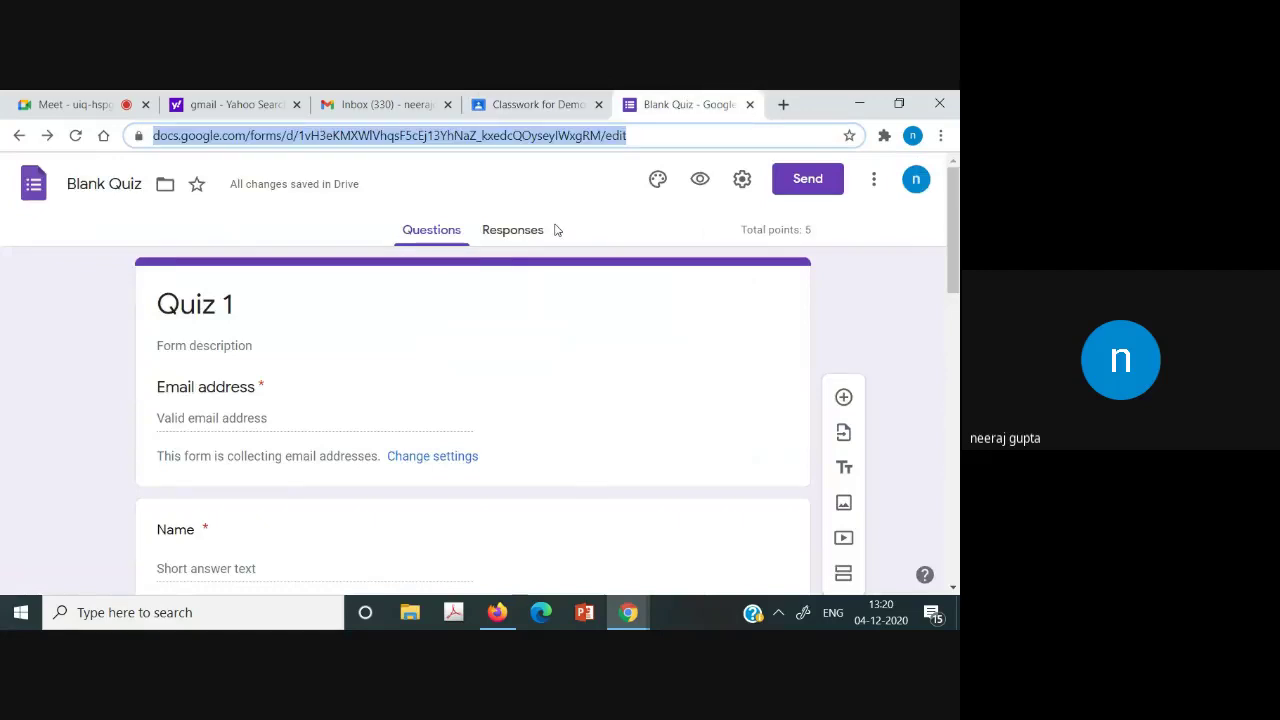
Confirm Quiz 1 has 0 responses, then return to the Midsem draft.
{"action": "left_click", "coordinate": [493, 247]}
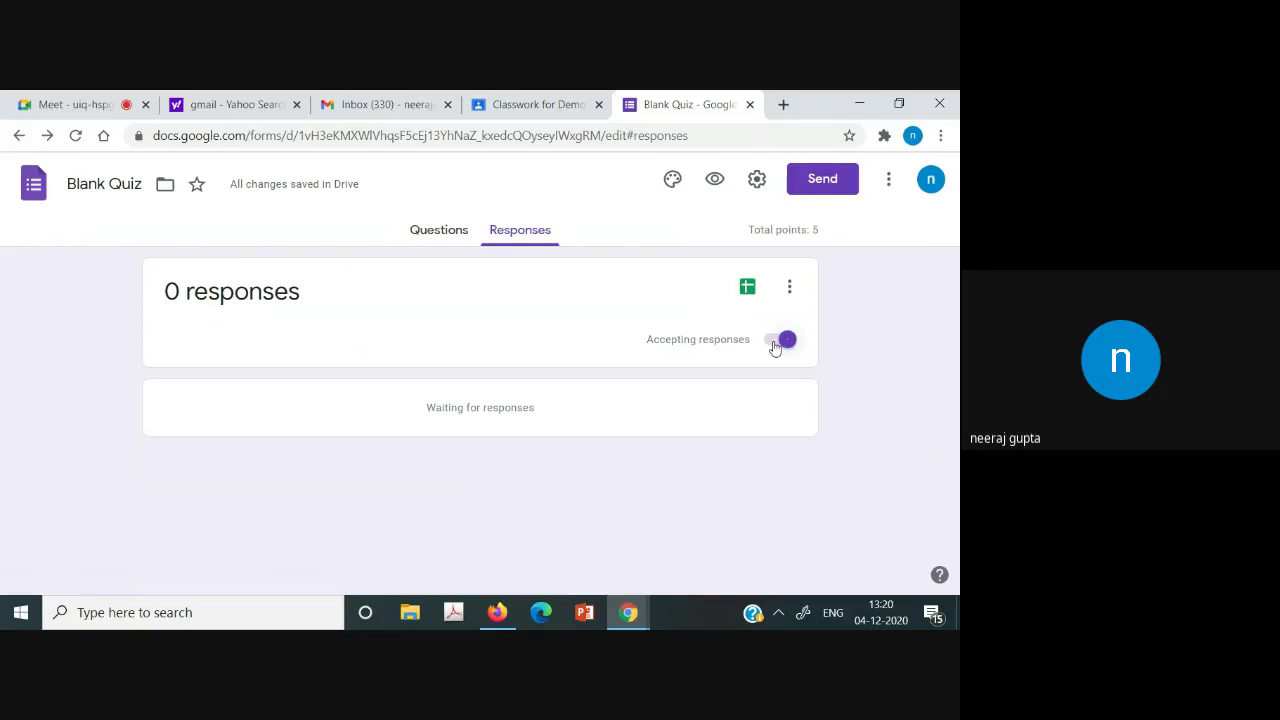
{"action": "left_click", "coordinate": [532, 104]}
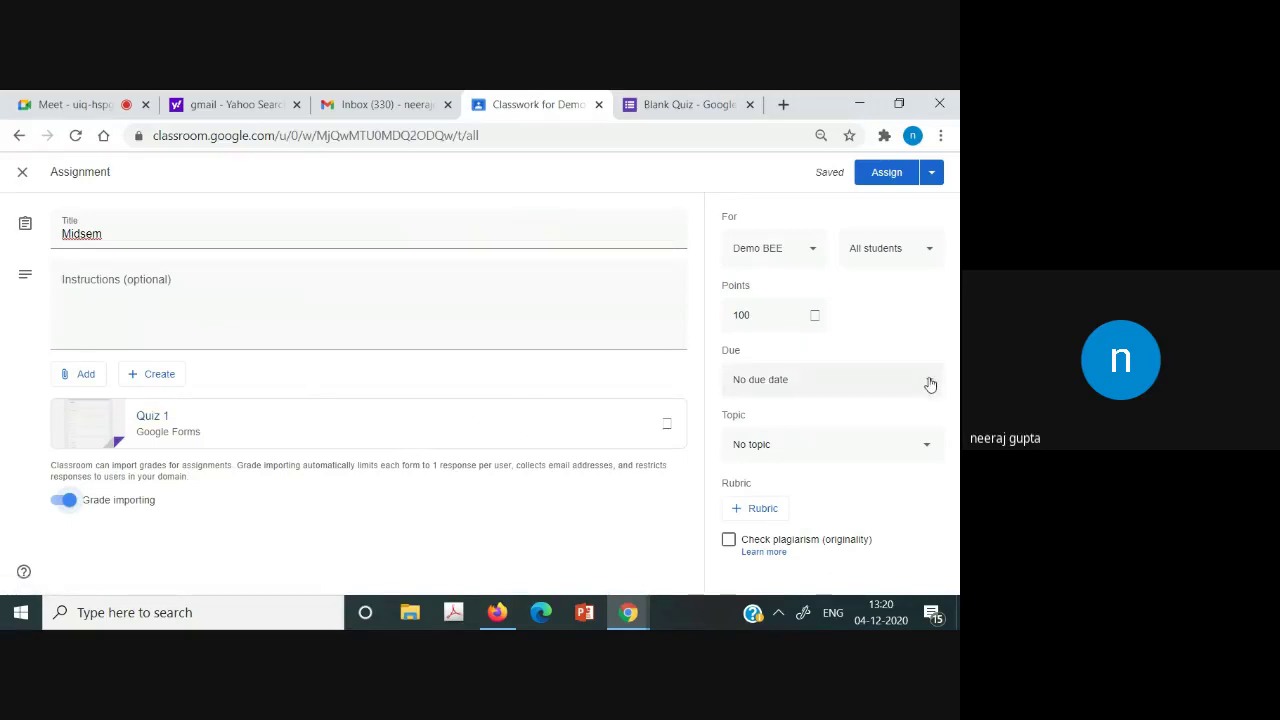
Change the Midsem assignment's points from 100 to 5.
{"action": "left_click", "coordinate": [764, 313]}
{"action": "key", "text": "BackSpace"}
{"action": "type", "text": "5"}
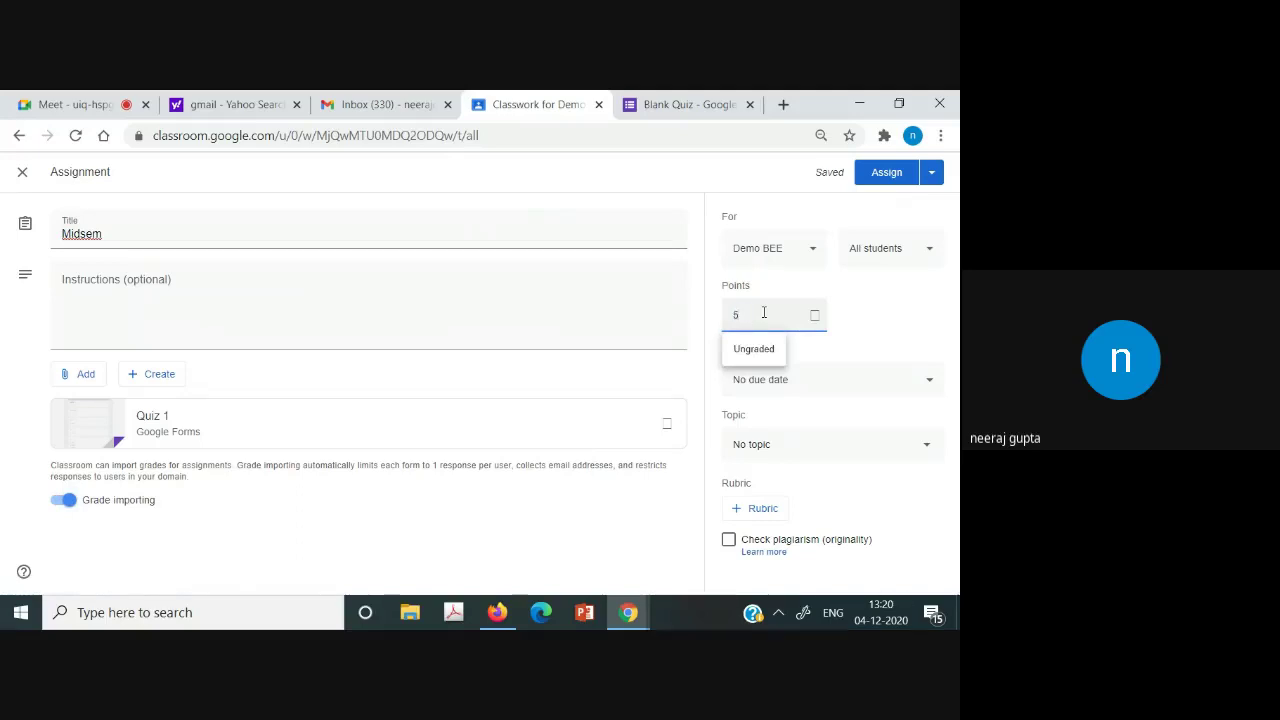
{"action": "left_click", "coordinate": [912, 323]}
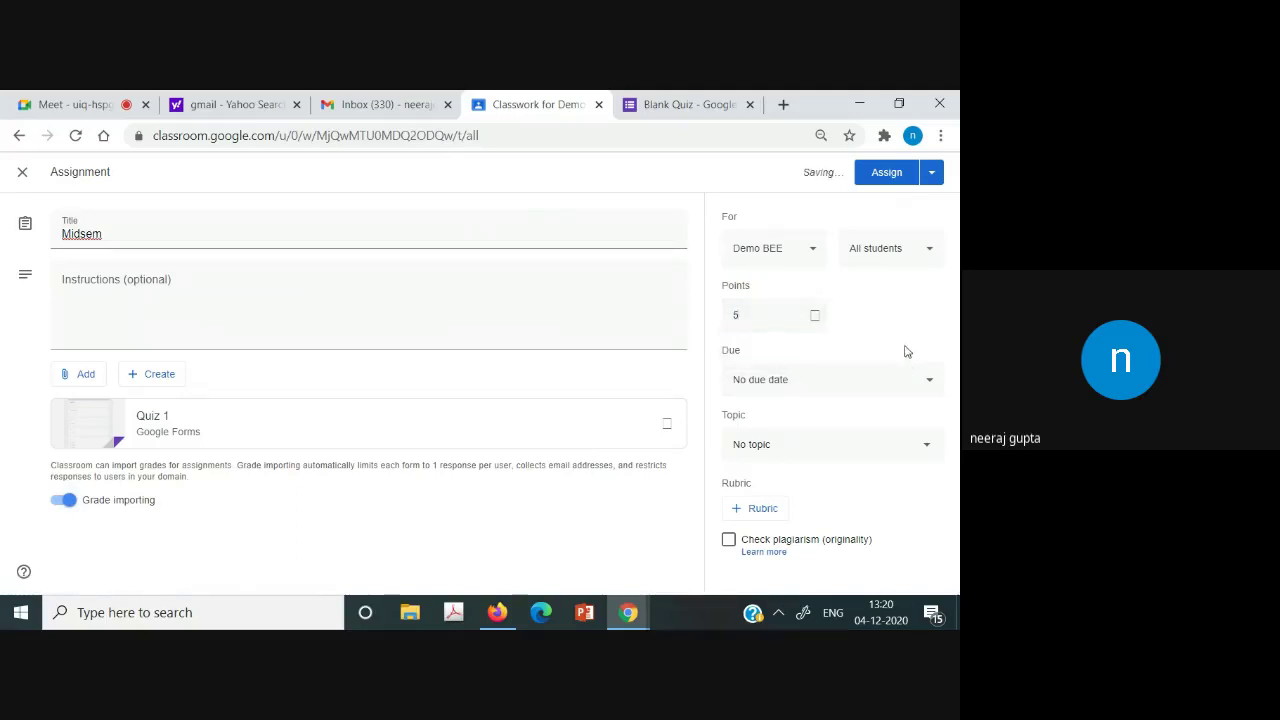
Leave no due date, file Midsem under the Introduction topic, and assign it.
{"action": "left_click", "coordinate": [931, 385]}
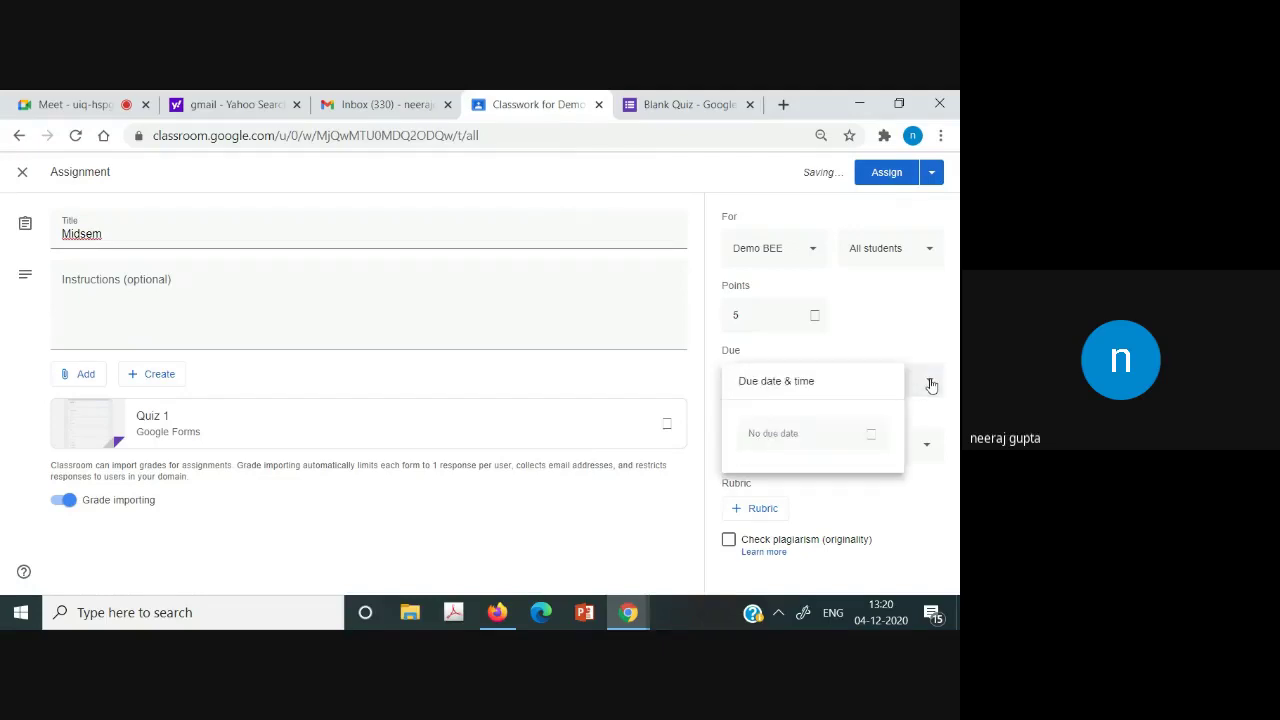
{"action": "left_click", "coordinate": [931, 385]}
{"action": "left_click", "coordinate": [931, 385]}
{"action": "left_click", "coordinate": [931, 385]}
{"action": "left_click", "coordinate": [928, 451]}
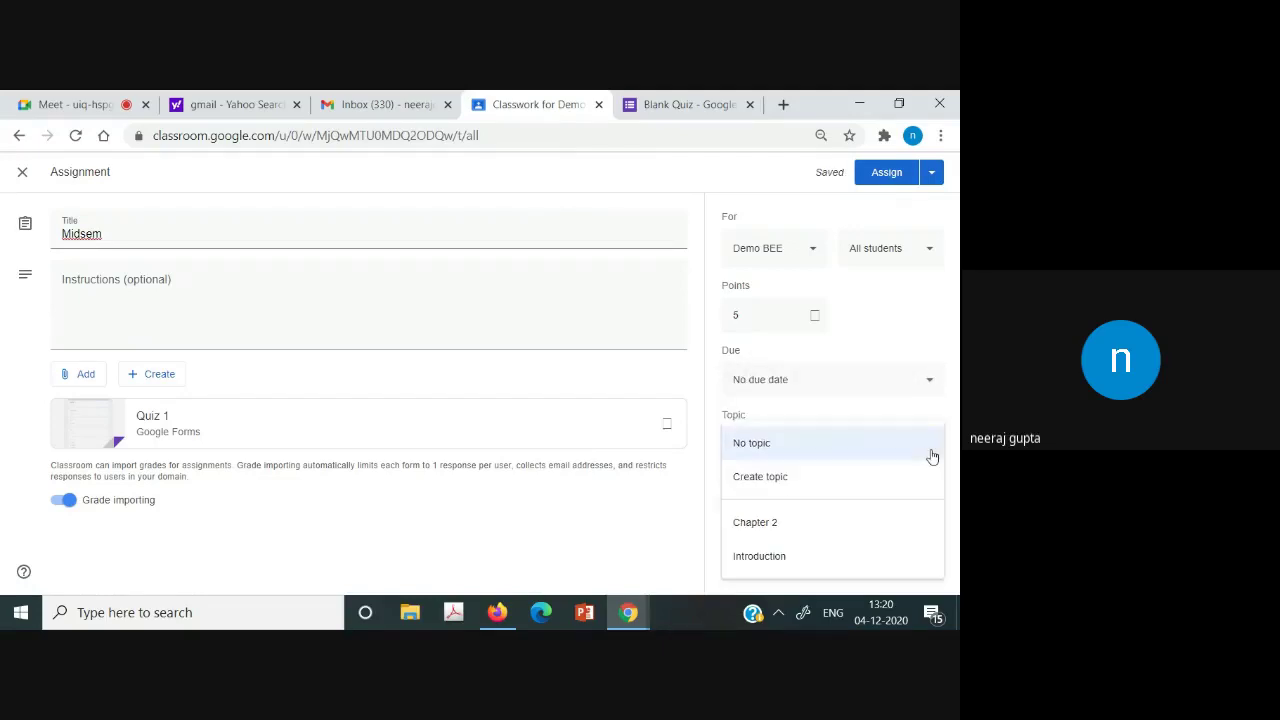
{"action": "left_click", "coordinate": [838, 560]}
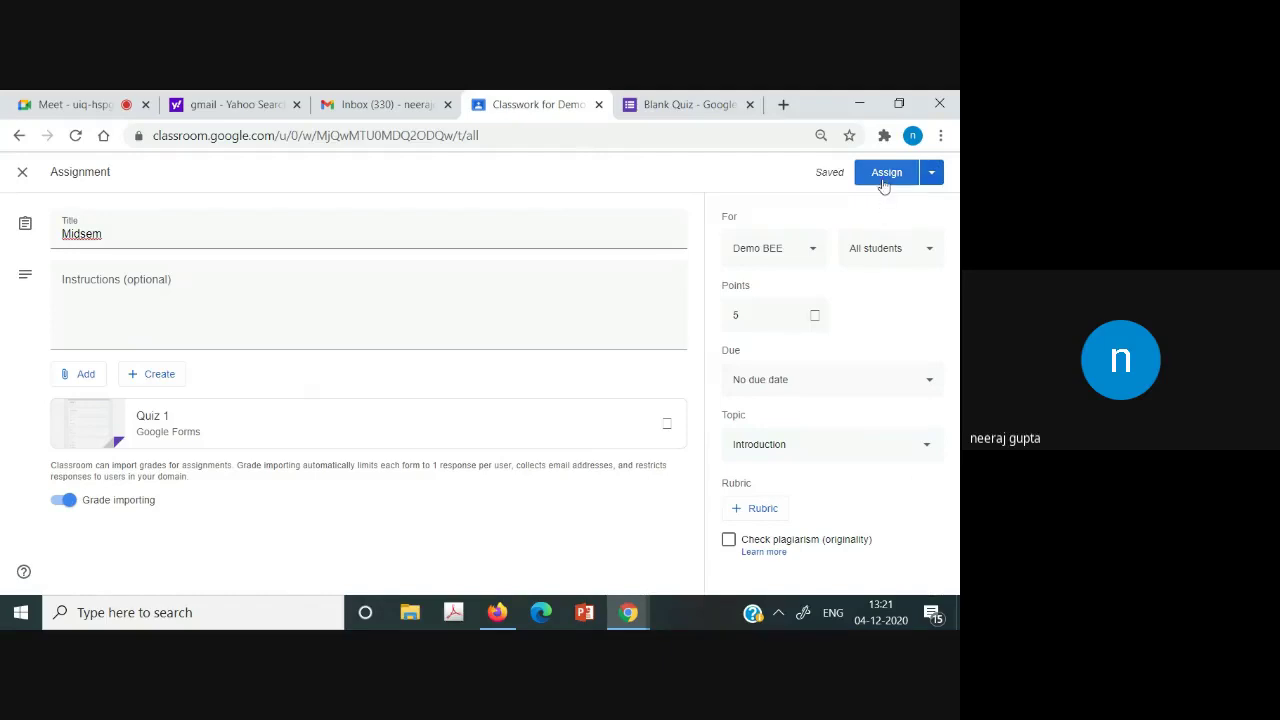
{"action": "left_click", "coordinate": [883, 185]}
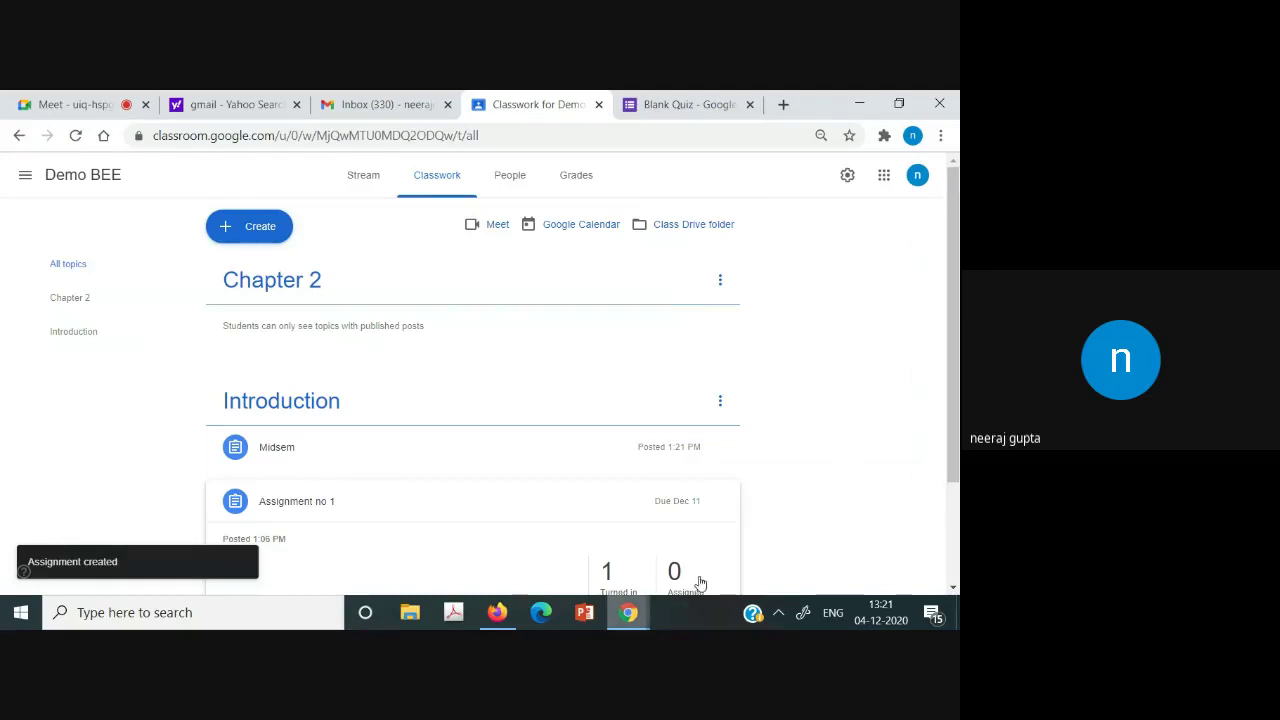
As the student, open Demo BEE's Classwork, expand Midsem and open its attached form.
{"action": "left_click", "coordinate": [497, 612]}
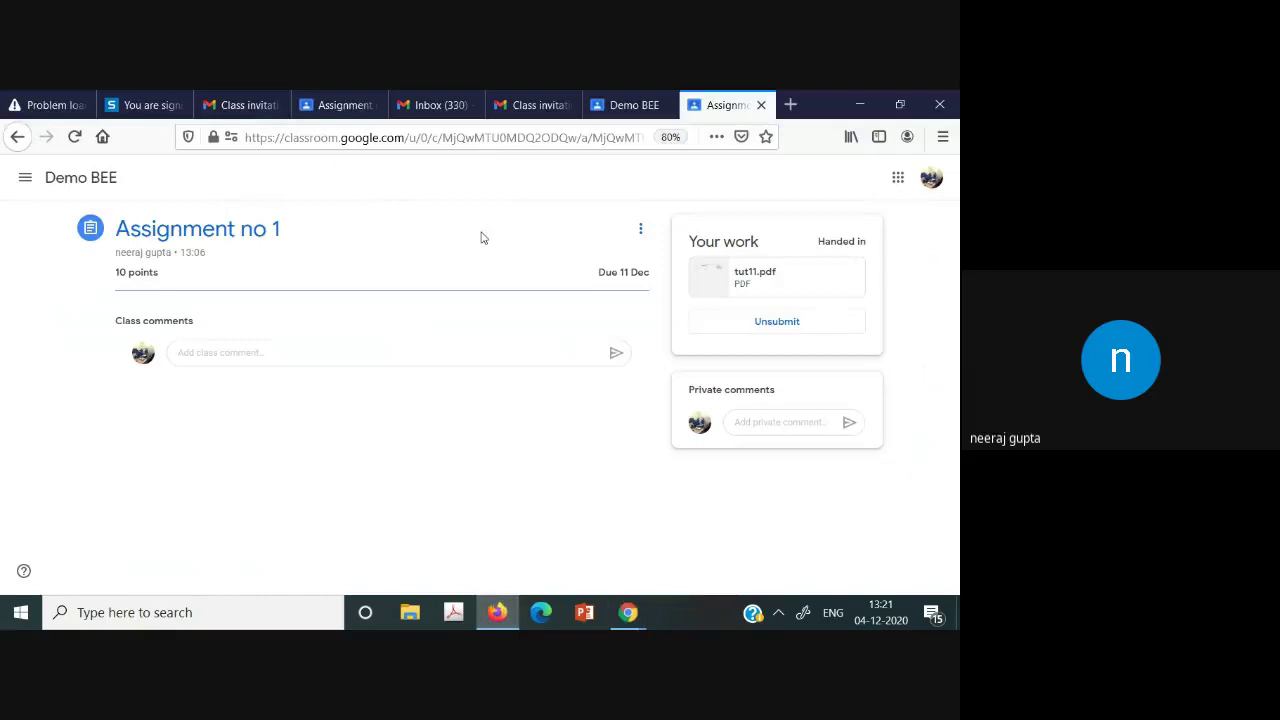
{"action": "left_click", "coordinate": [21, 182]}
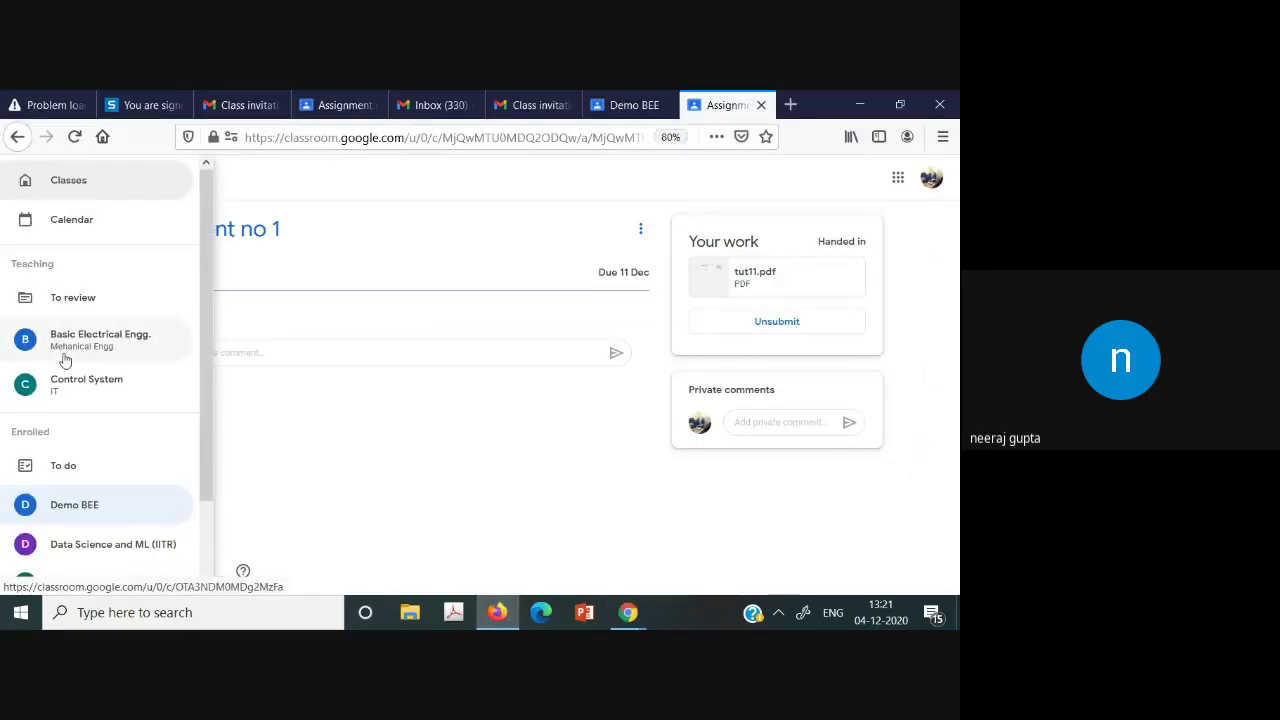
{"action": "left_click", "coordinate": [80, 508]}
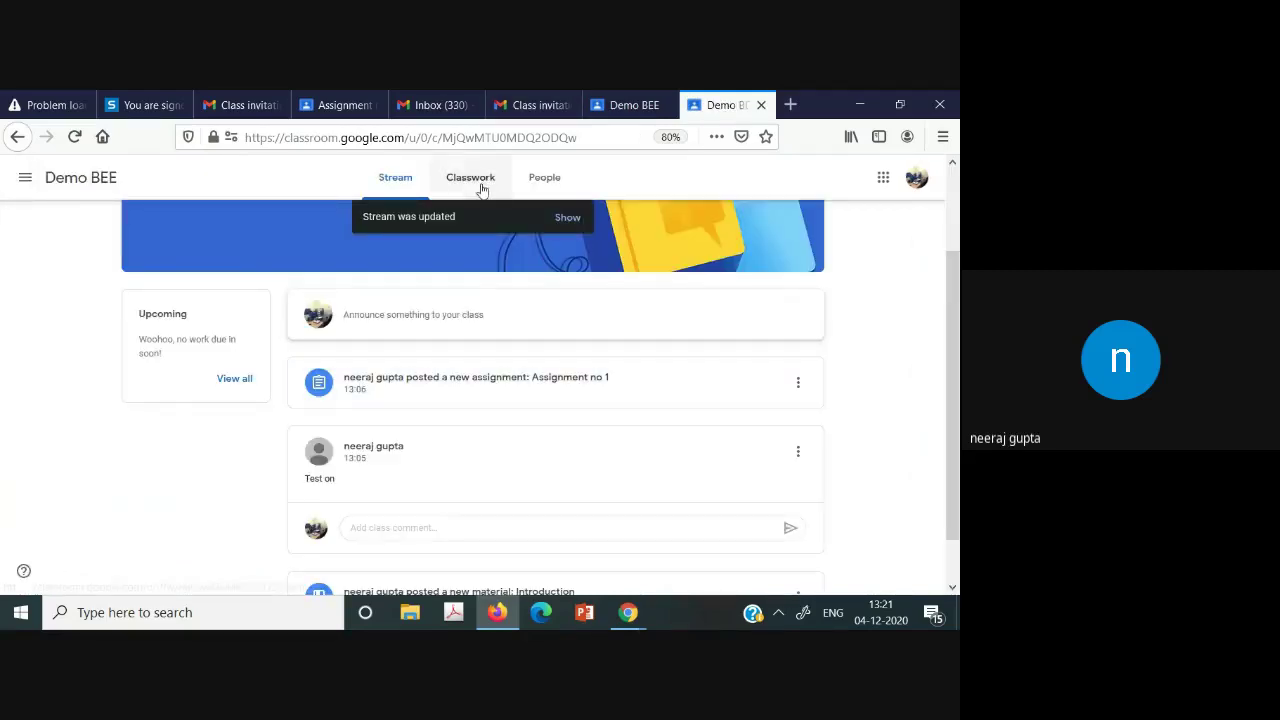
{"action": "left_click", "coordinate": [567, 218]}
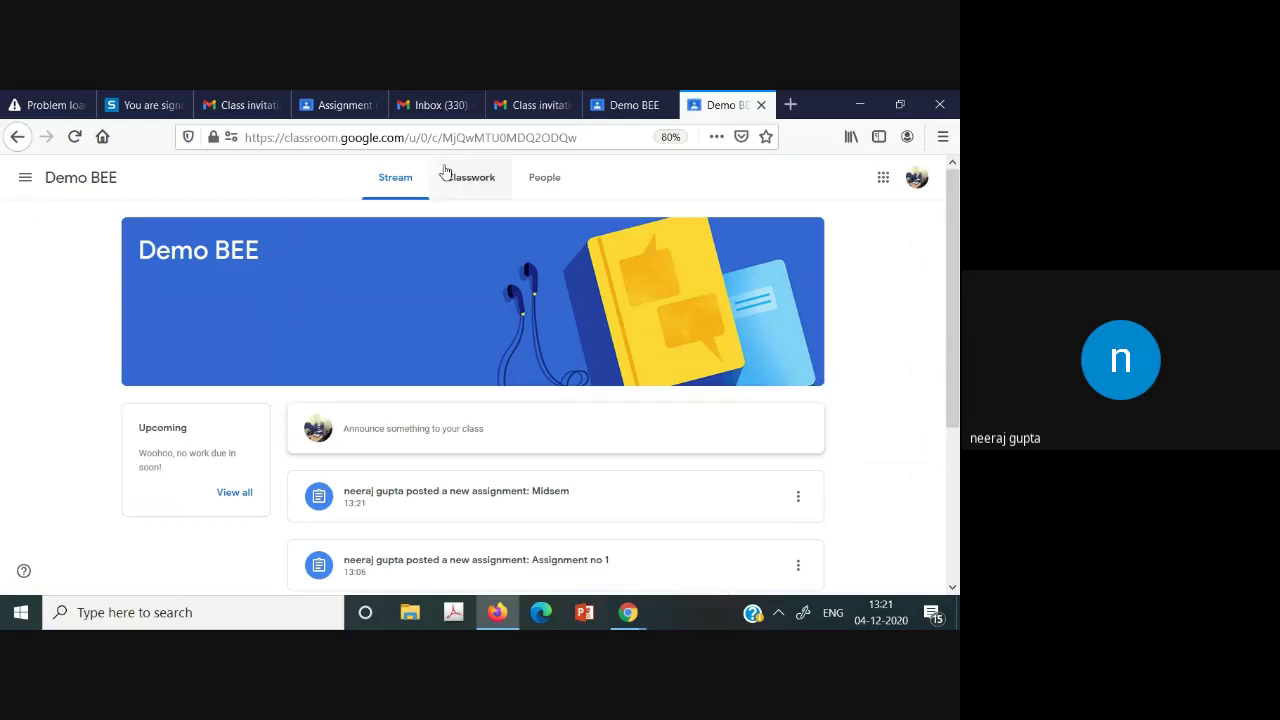
{"action": "left_click", "coordinate": [463, 181]}
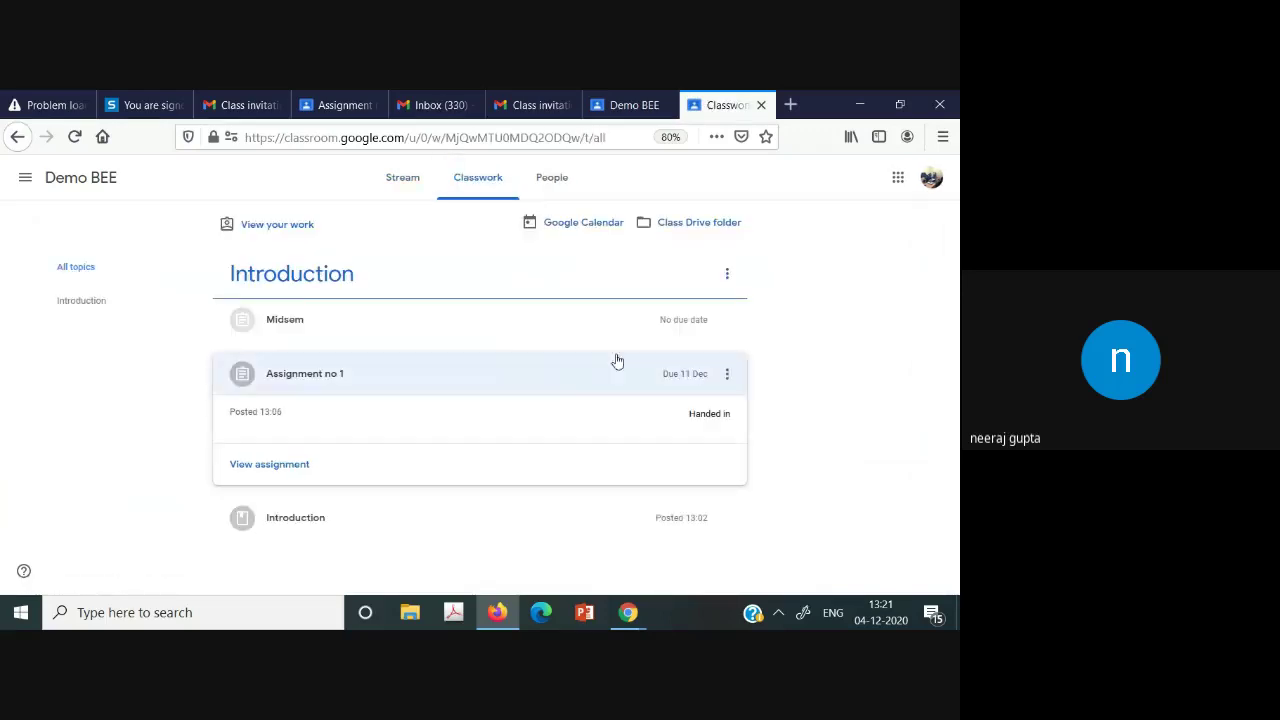
{"action": "left_click", "coordinate": [569, 322]}
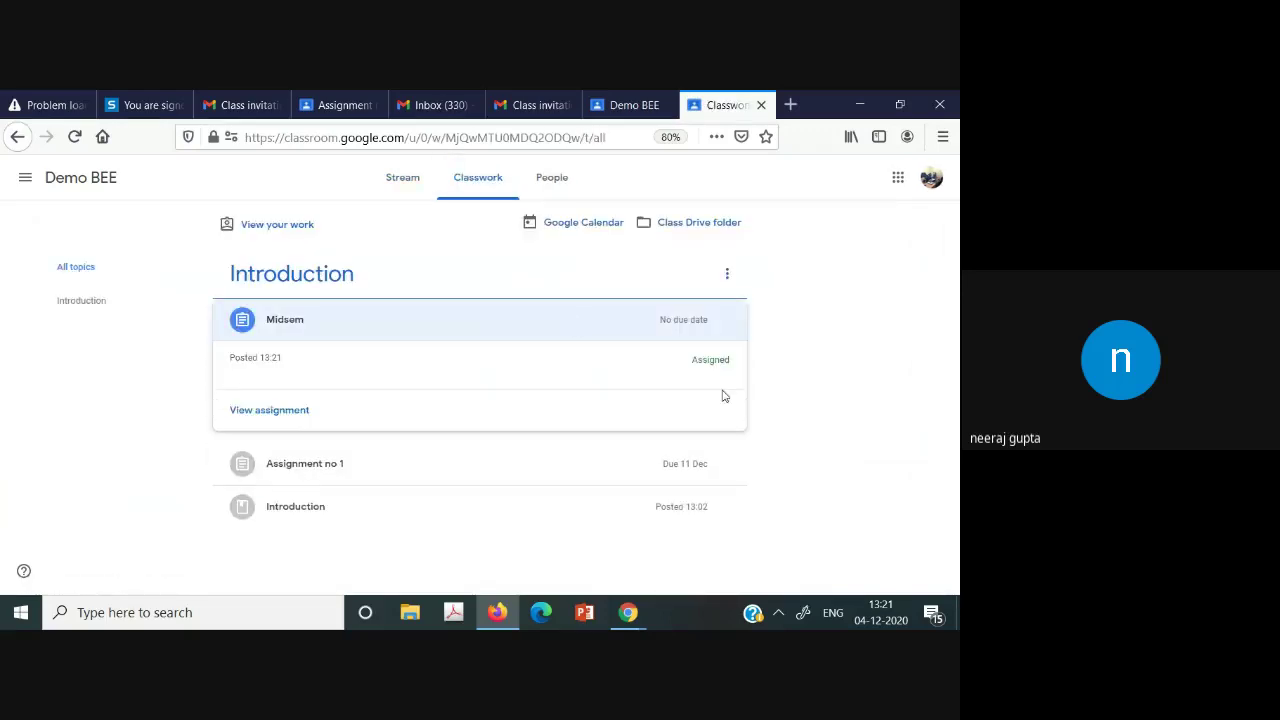
{"action": "left_click", "coordinate": [248, 424]}
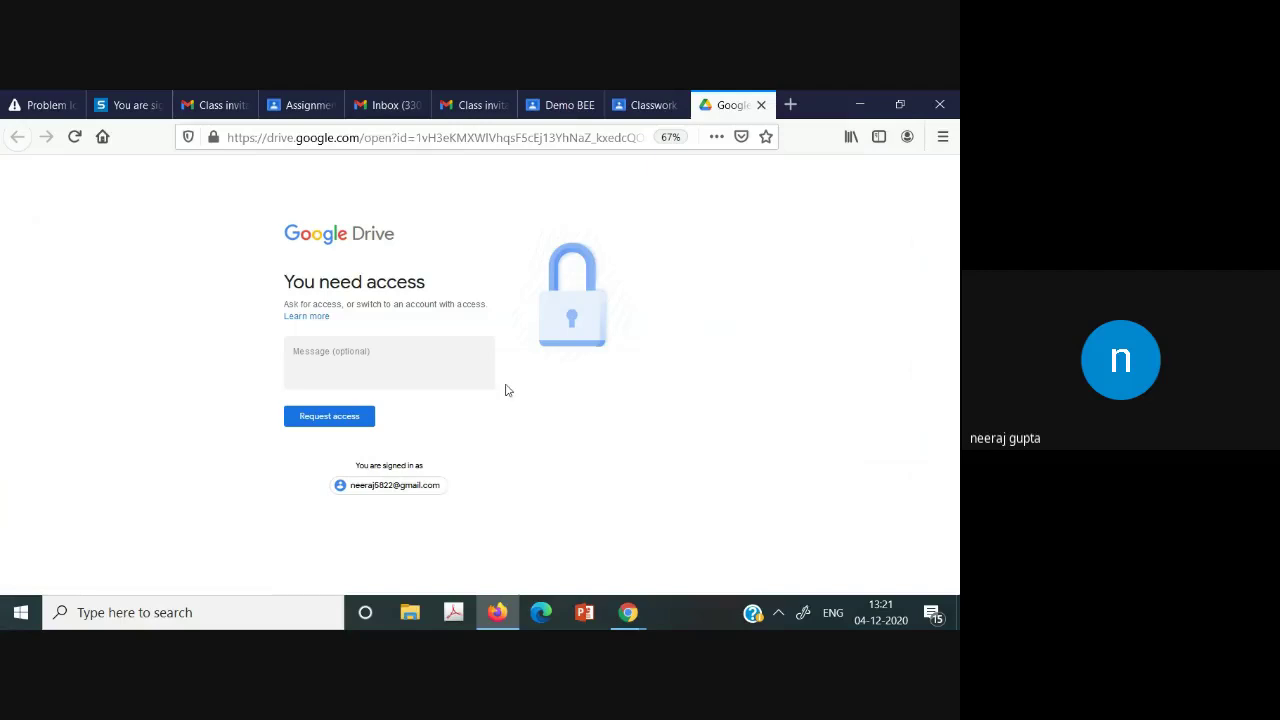
Try switching to a different signed-in account on the access page.
{"action": "left_click", "coordinate": [342, 352]}
{"action": "left_click", "coordinate": [413, 488]}
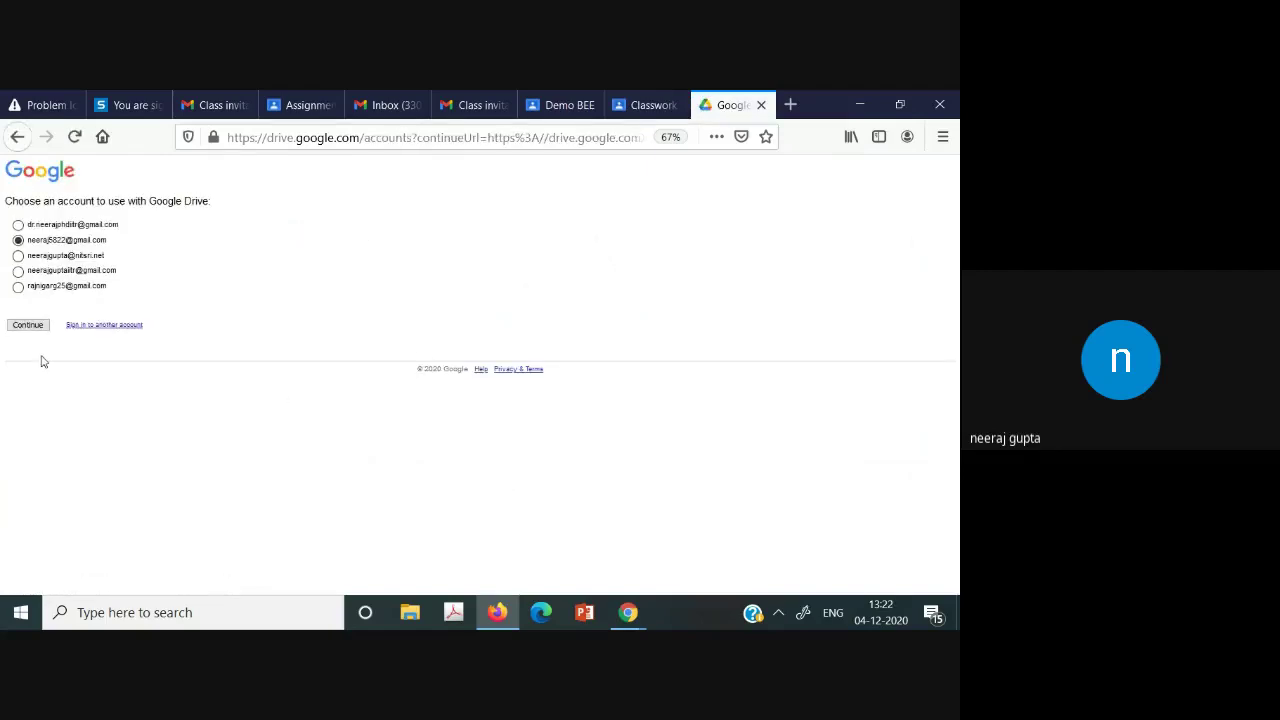
{"action": "left_click", "coordinate": [28, 325]}
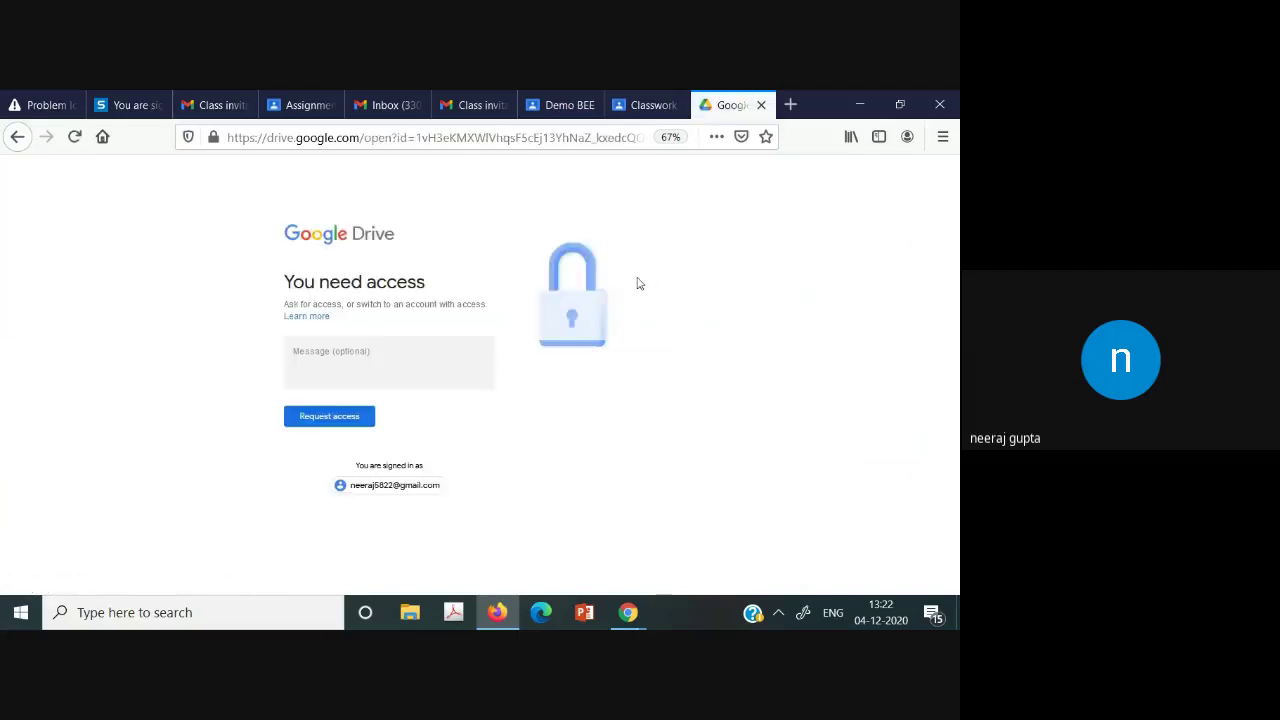
Reopen the Midsem form from its assignment page and request access.
{"action": "left_click", "coordinate": [622, 97]}
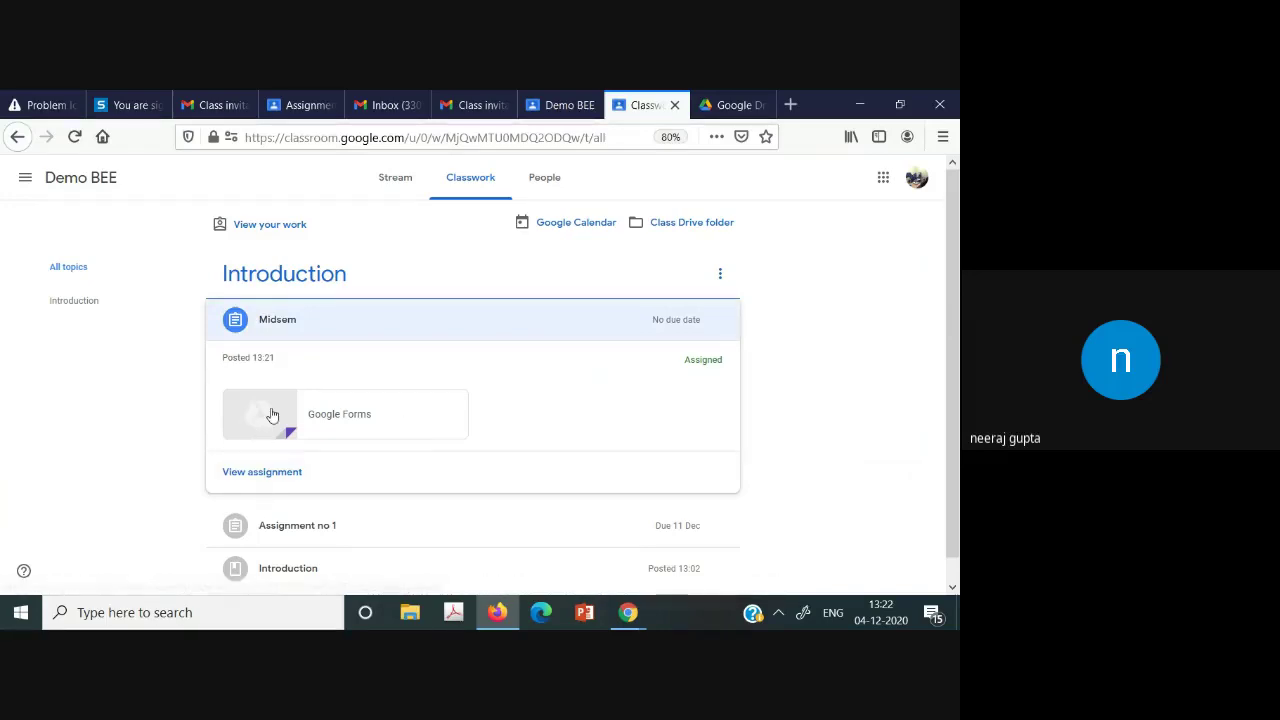
{"action": "left_click", "coordinate": [265, 474]}
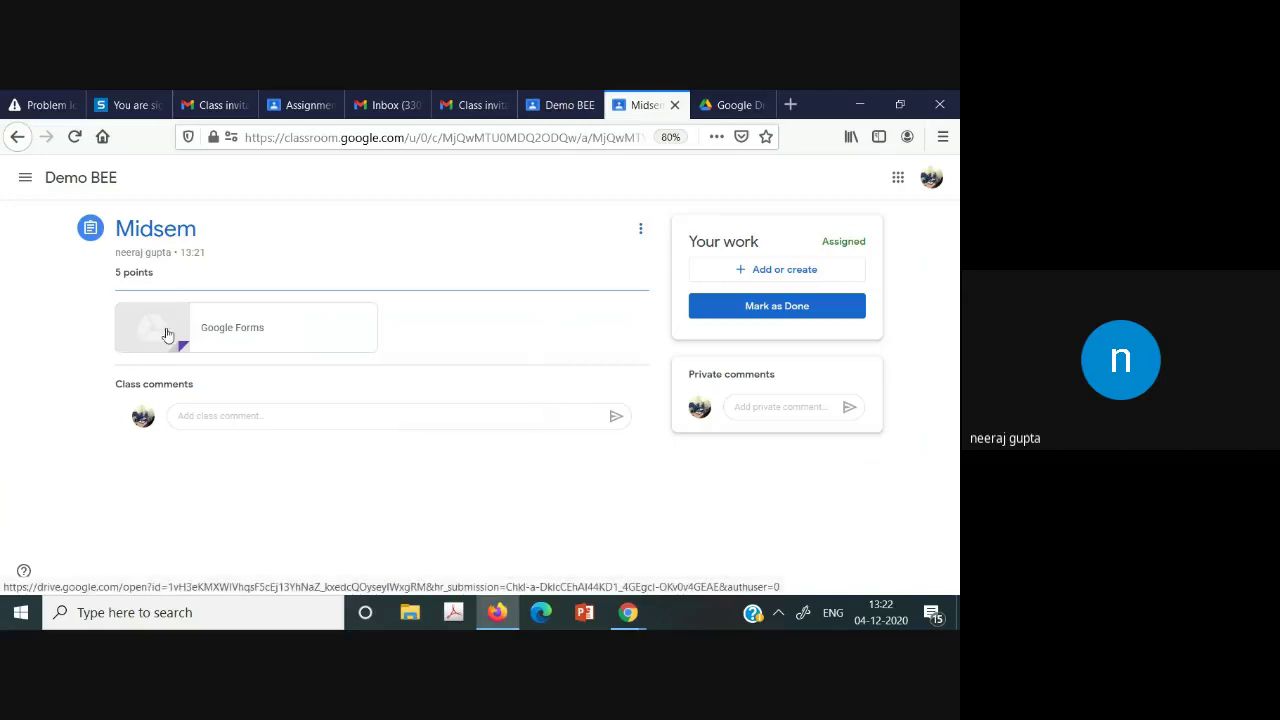
{"action": "left_click", "coordinate": [167, 333]}
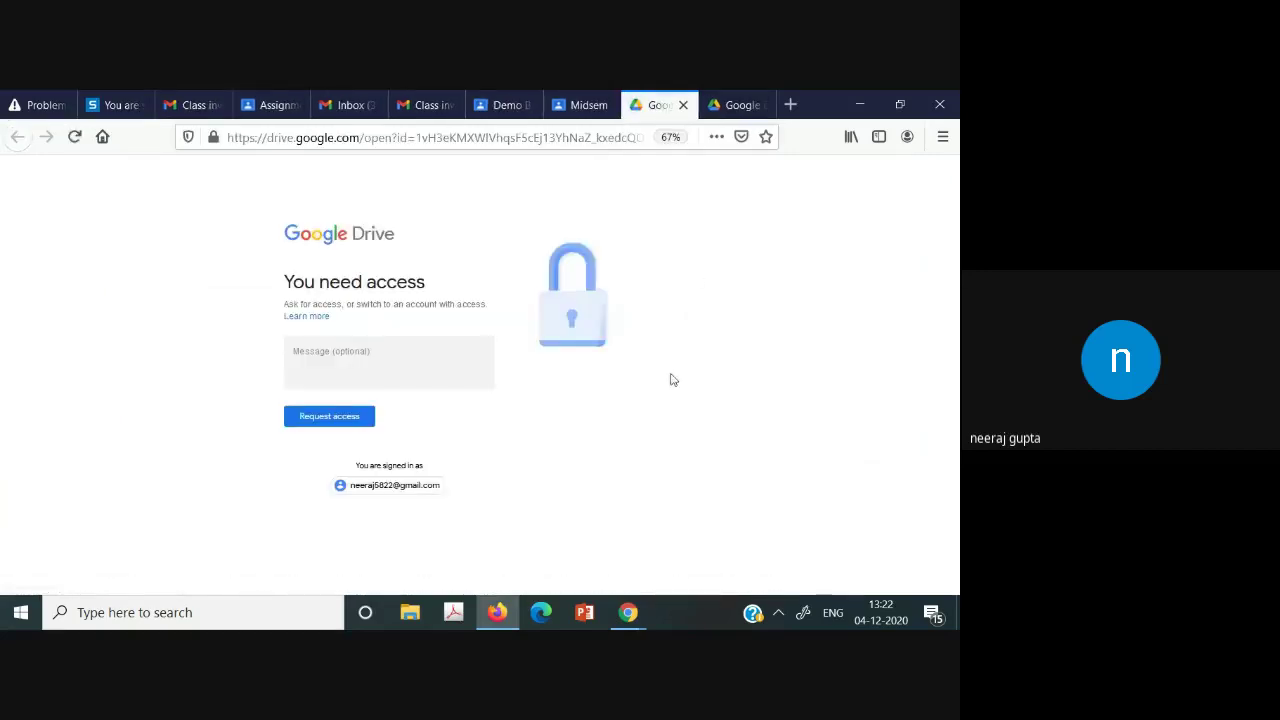
{"action": "left_click", "coordinate": [298, 414]}
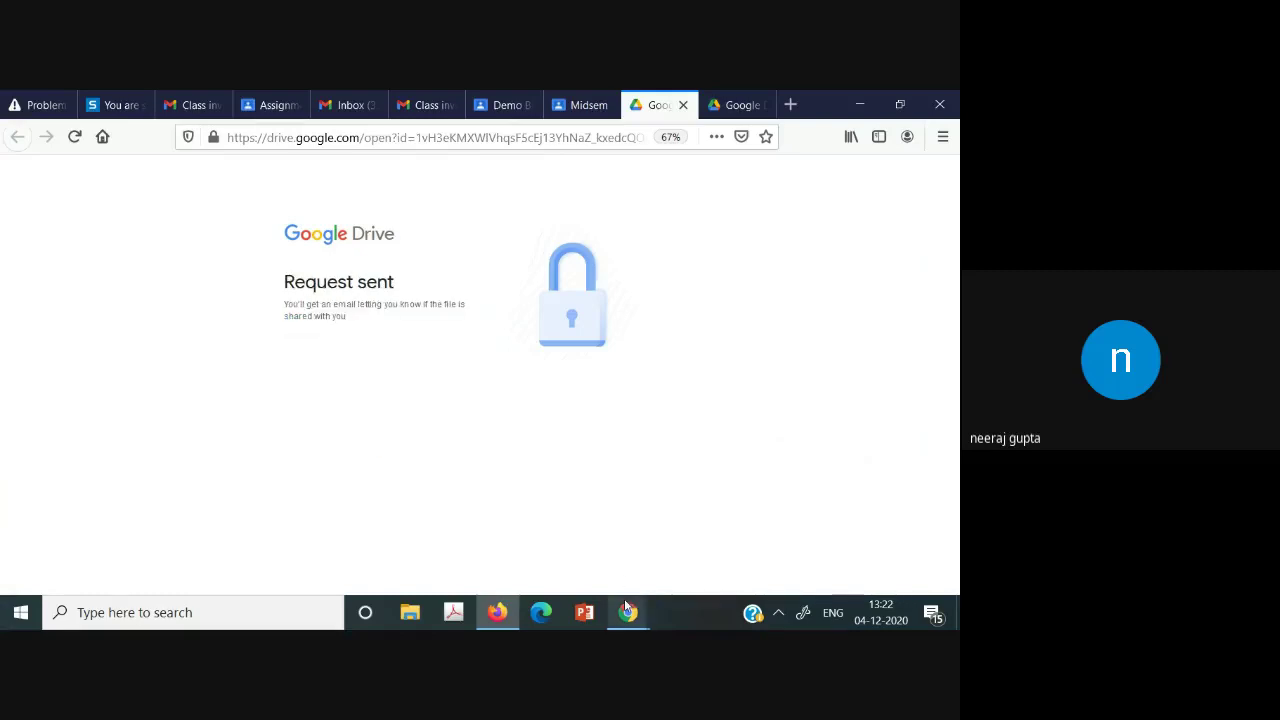
In the teacher's Gmail, open the 'Blank Quiz - Request for access' email's sharing settings.
{"action": "mouse_move", "coordinate": [624, 598]}
{"action": "left_click", "coordinate": [558, 564]}
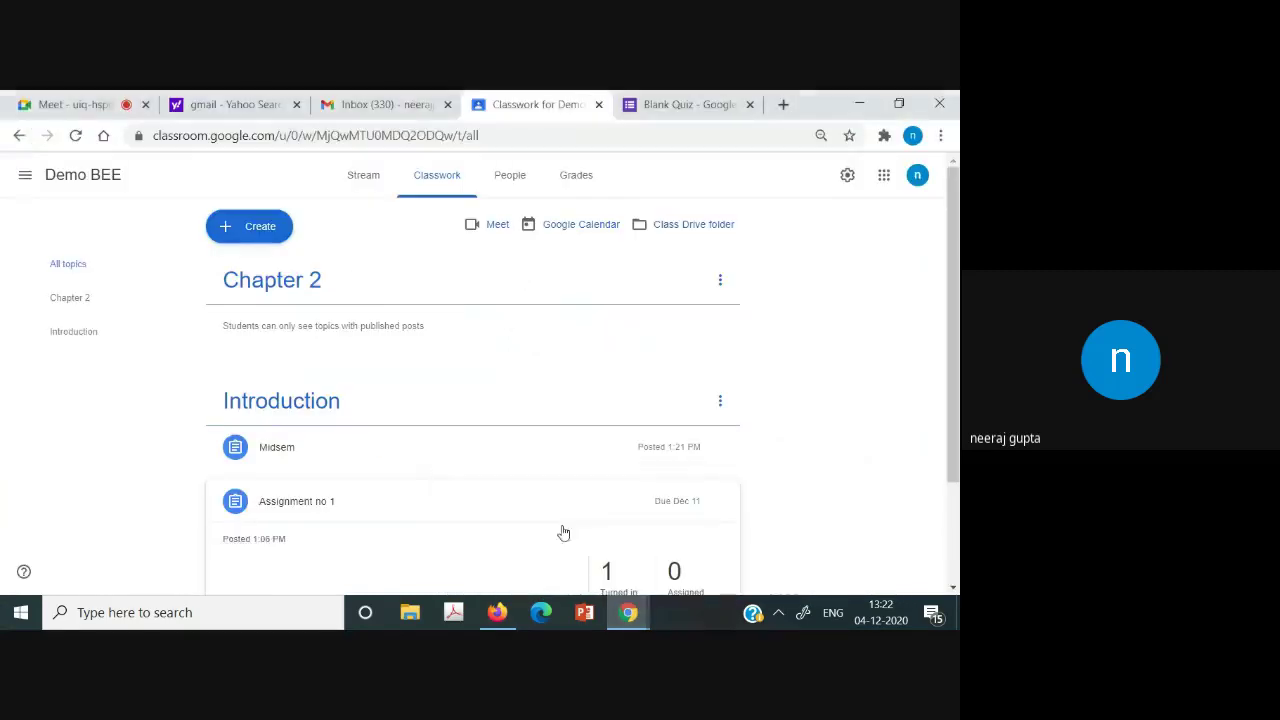
{"action": "left_click", "coordinate": [437, 98]}
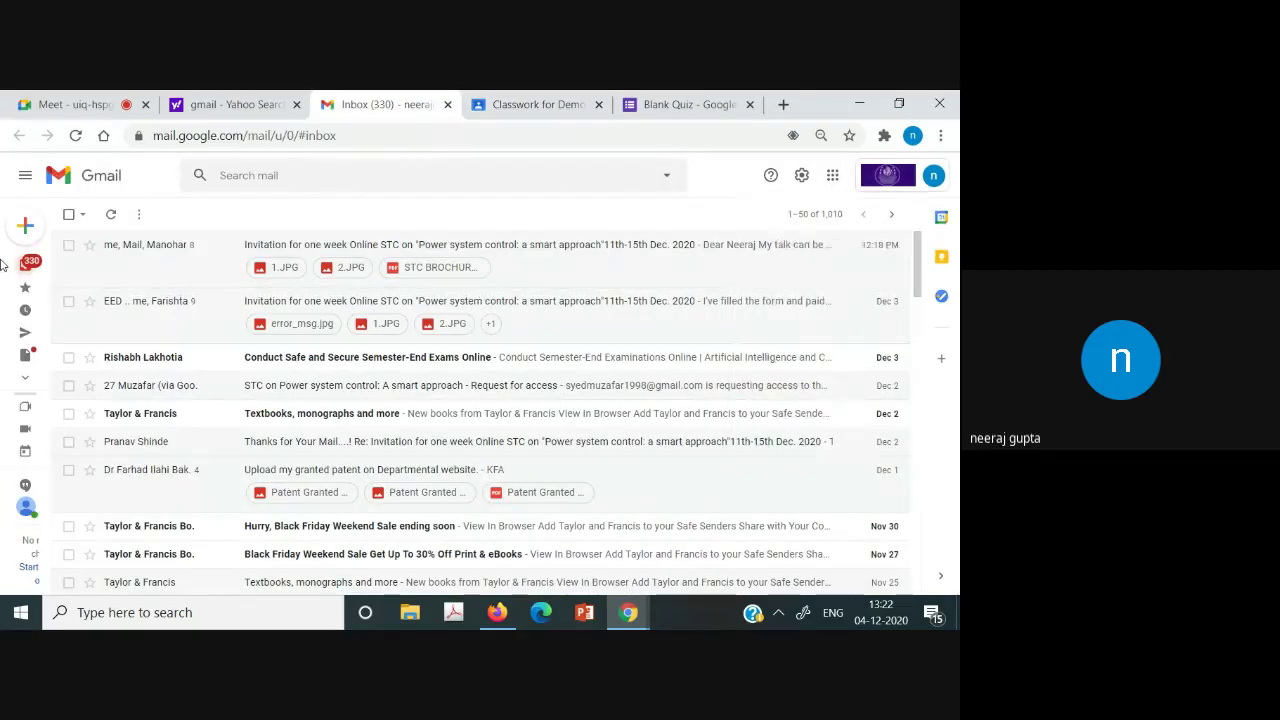
{"action": "left_click", "coordinate": [52, 268]}
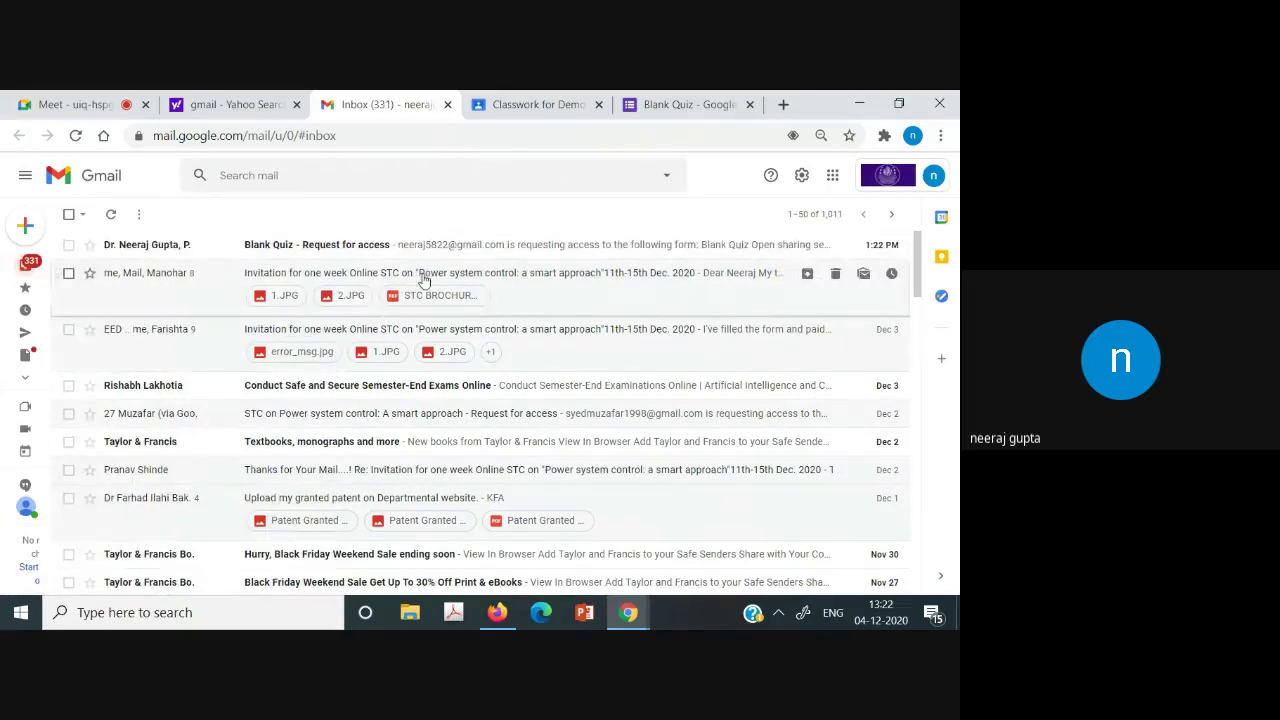
{"action": "left_click", "coordinate": [415, 244]}
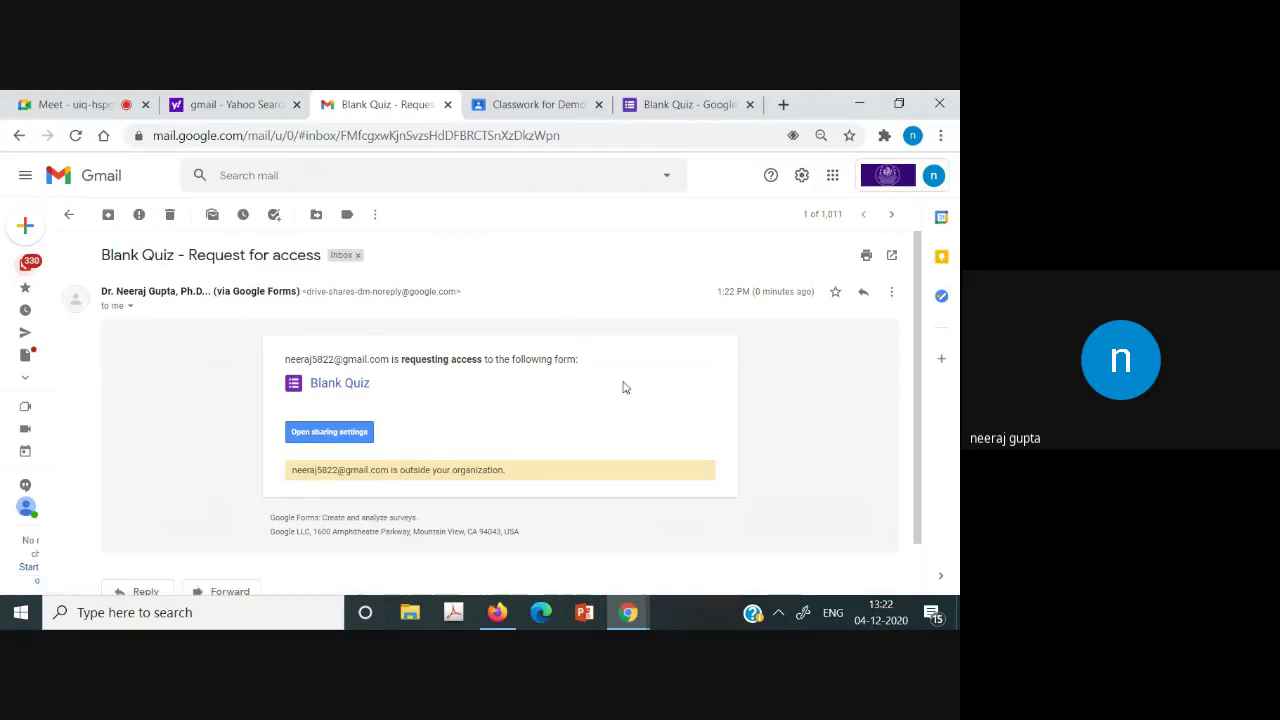
{"action": "left_click", "coordinate": [341, 437]}
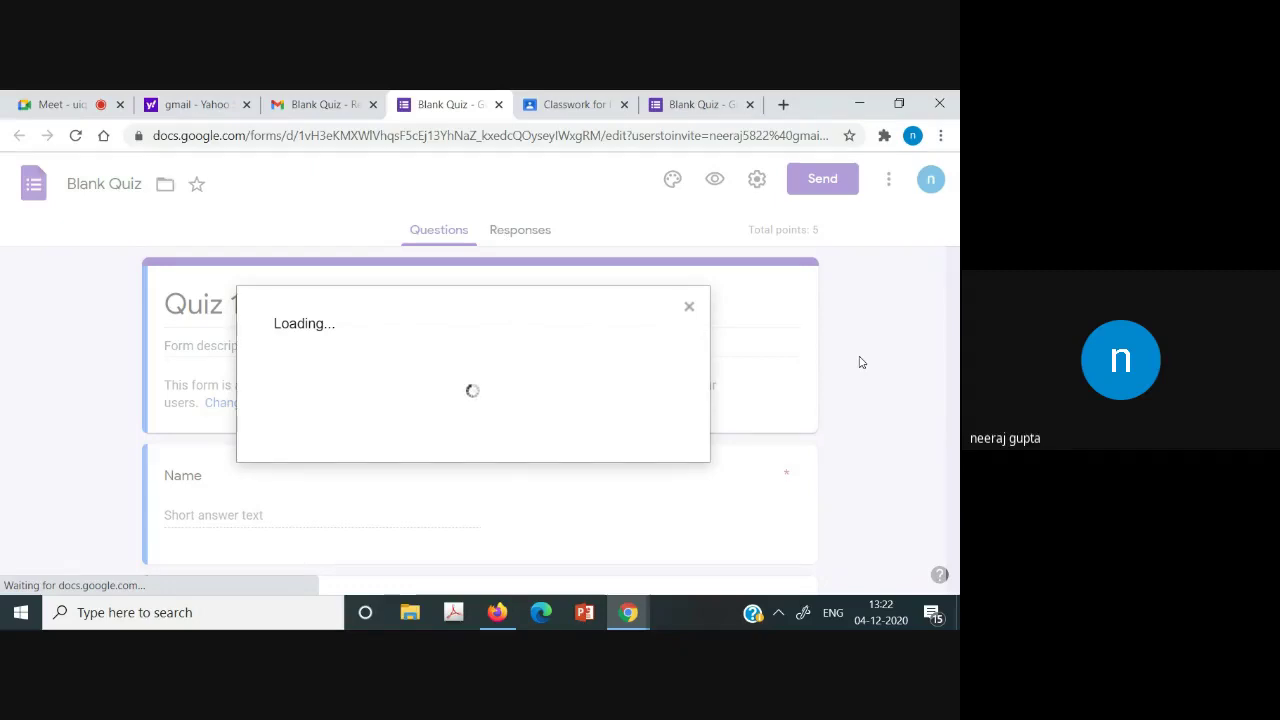
Check the Editor role options, then cancel adding the requesting student as an editor.
{"action": "left_click", "coordinate": [689, 306]}
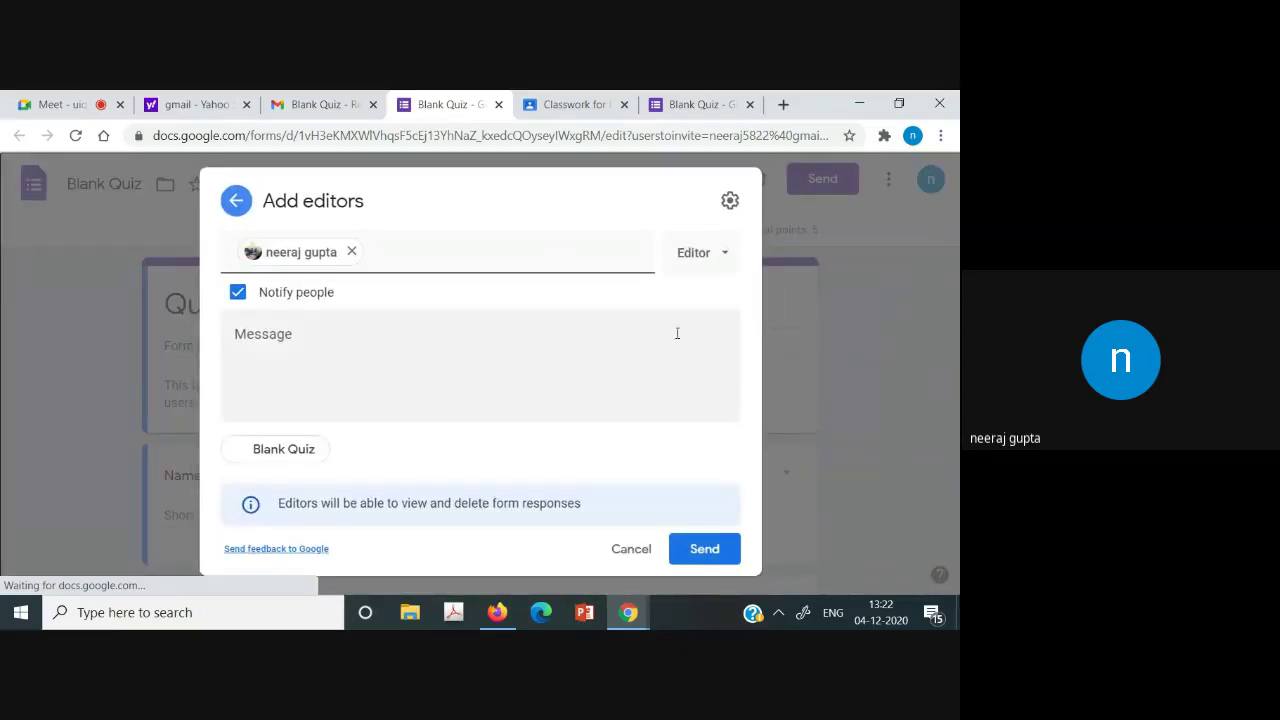
{"action": "left_click", "coordinate": [732, 253]}
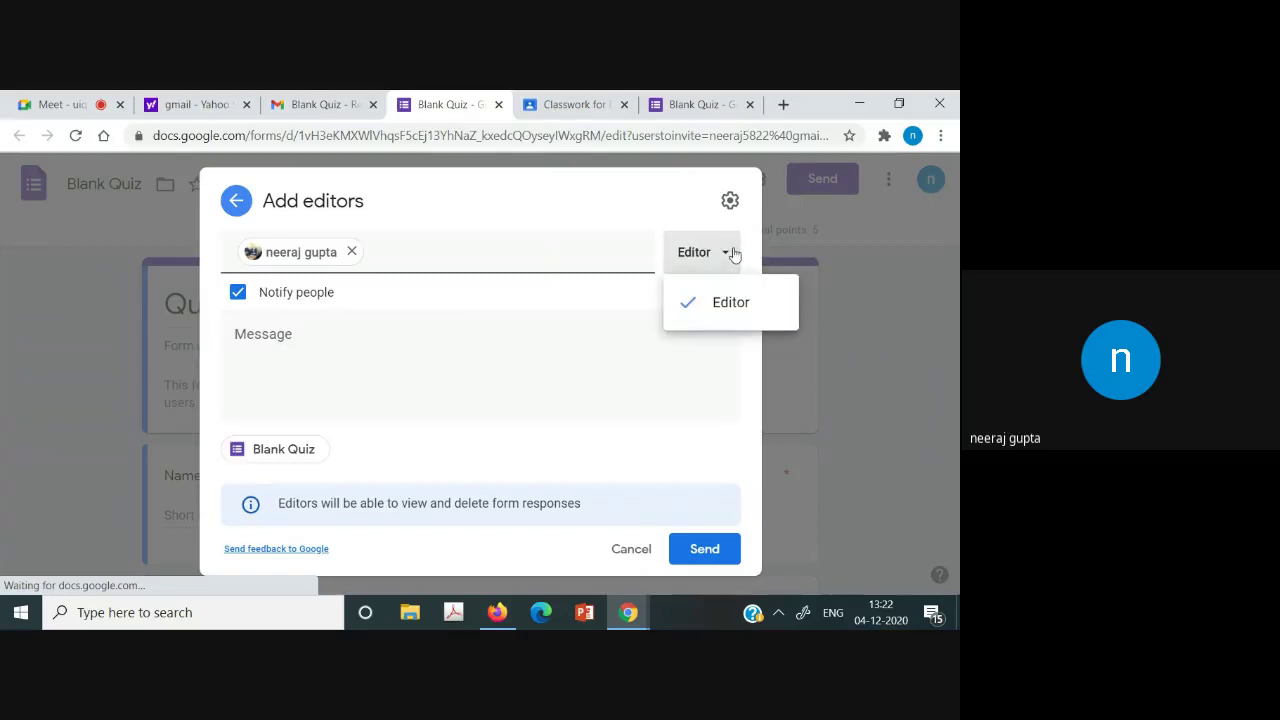
{"action": "left_click", "coordinate": [944, 330]}
{"action": "left_click", "coordinate": [473, 404]}
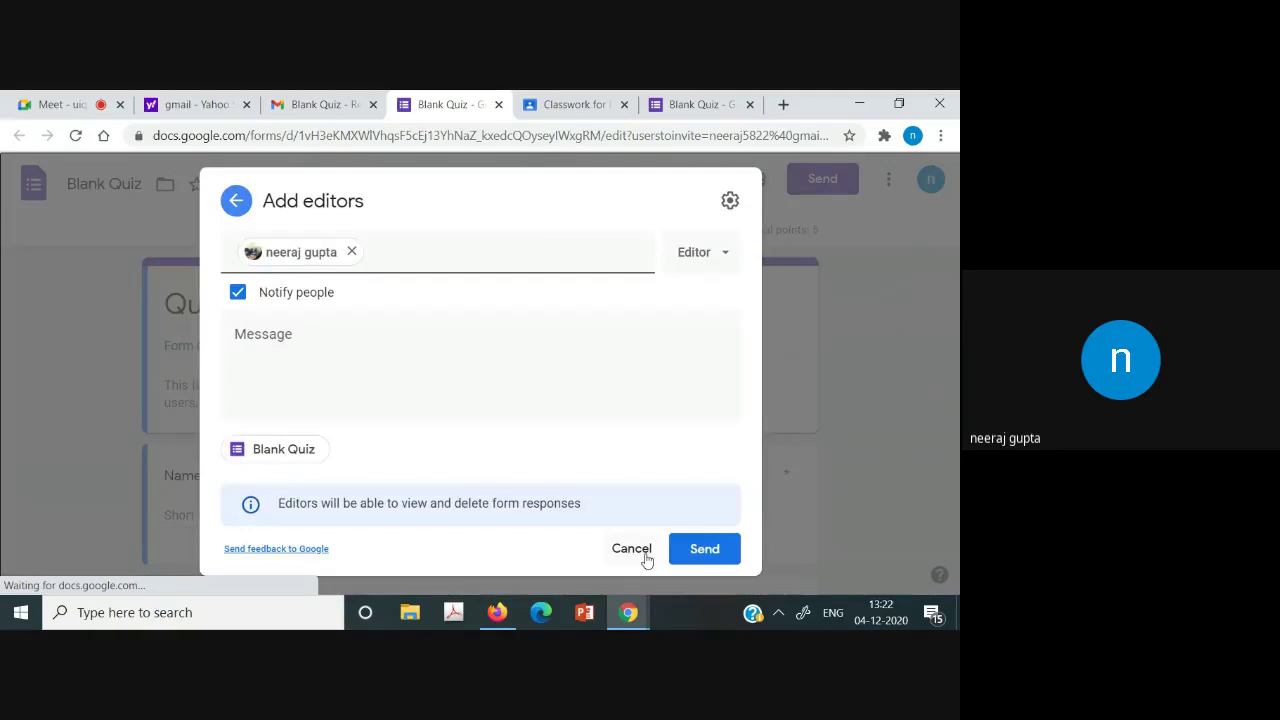
{"action": "left_click", "coordinate": [645, 555]}
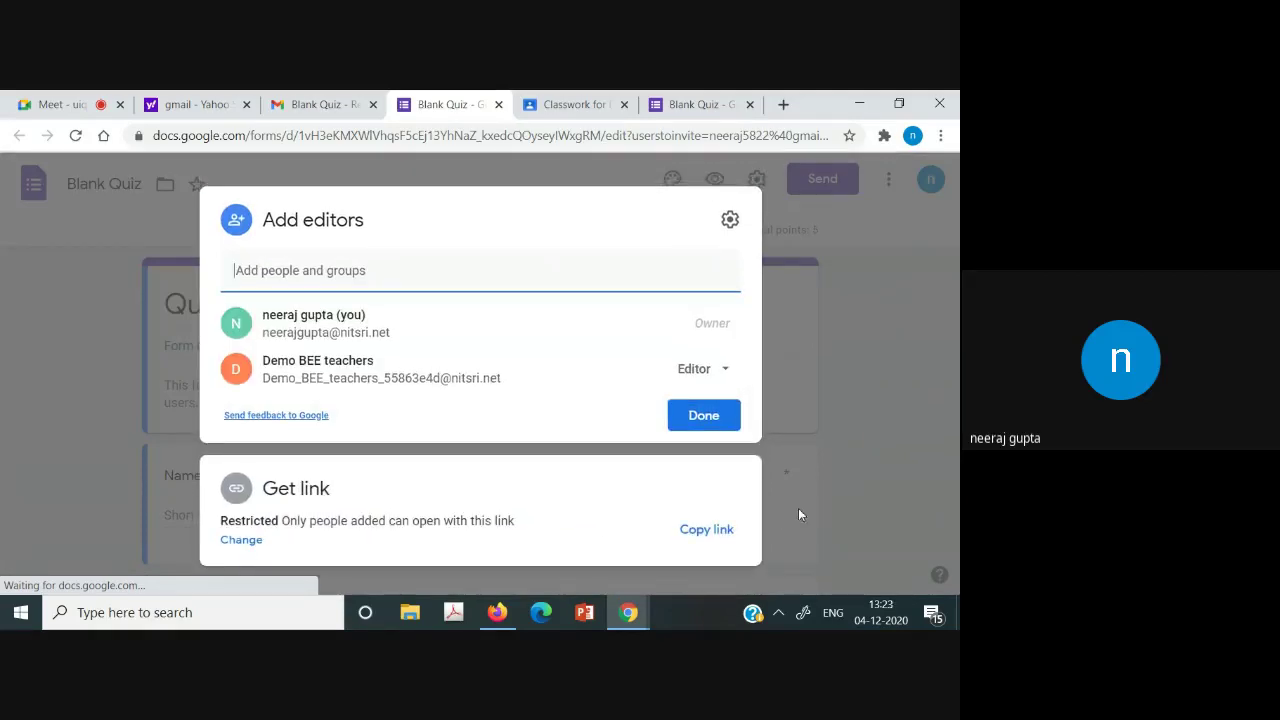
Close the sharing dialog and Blank Quiz tab, then check the student's Midsem page.
{"action": "key", "text": "Escape"}
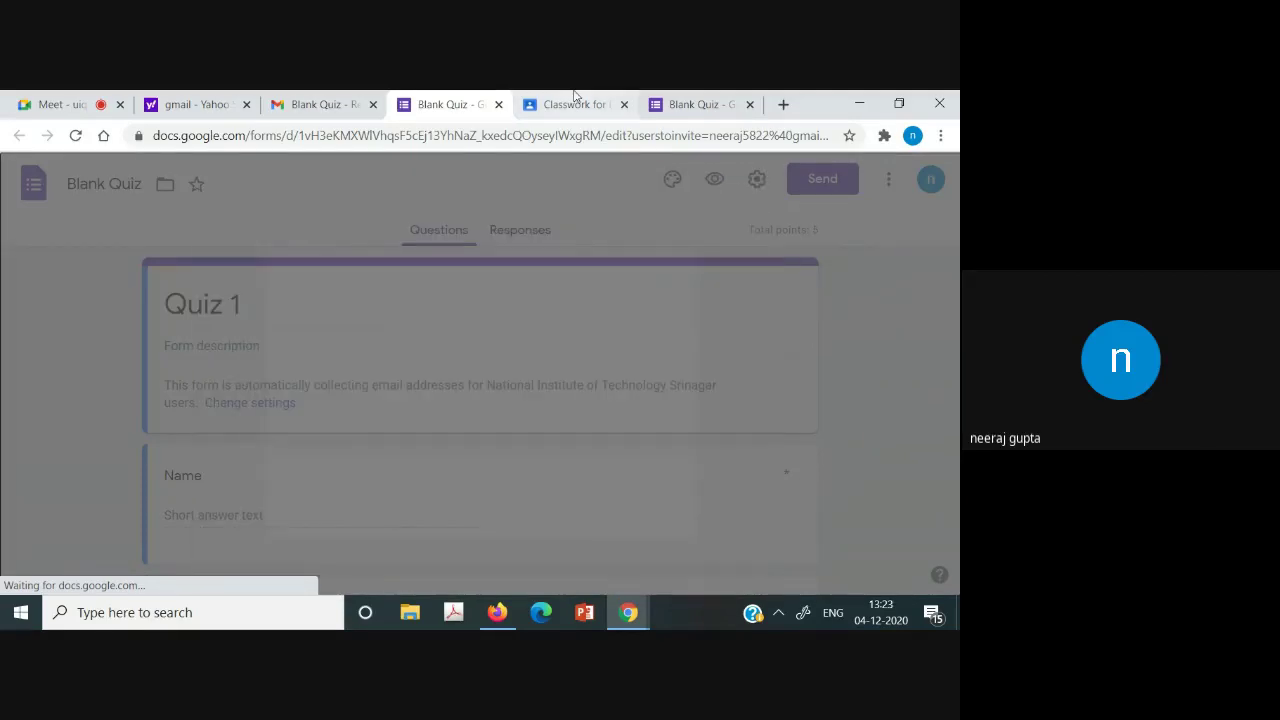
{"action": "left_click", "coordinate": [499, 104]}
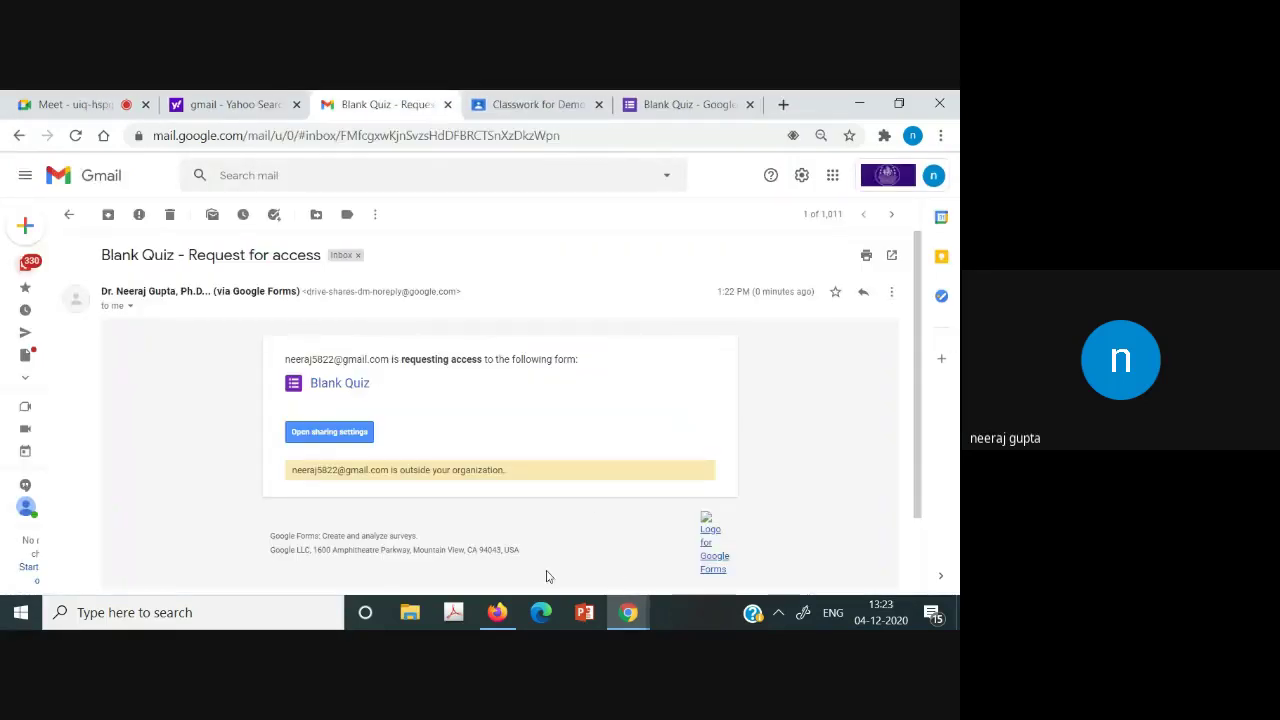
{"action": "left_click", "coordinate": [497, 612]}
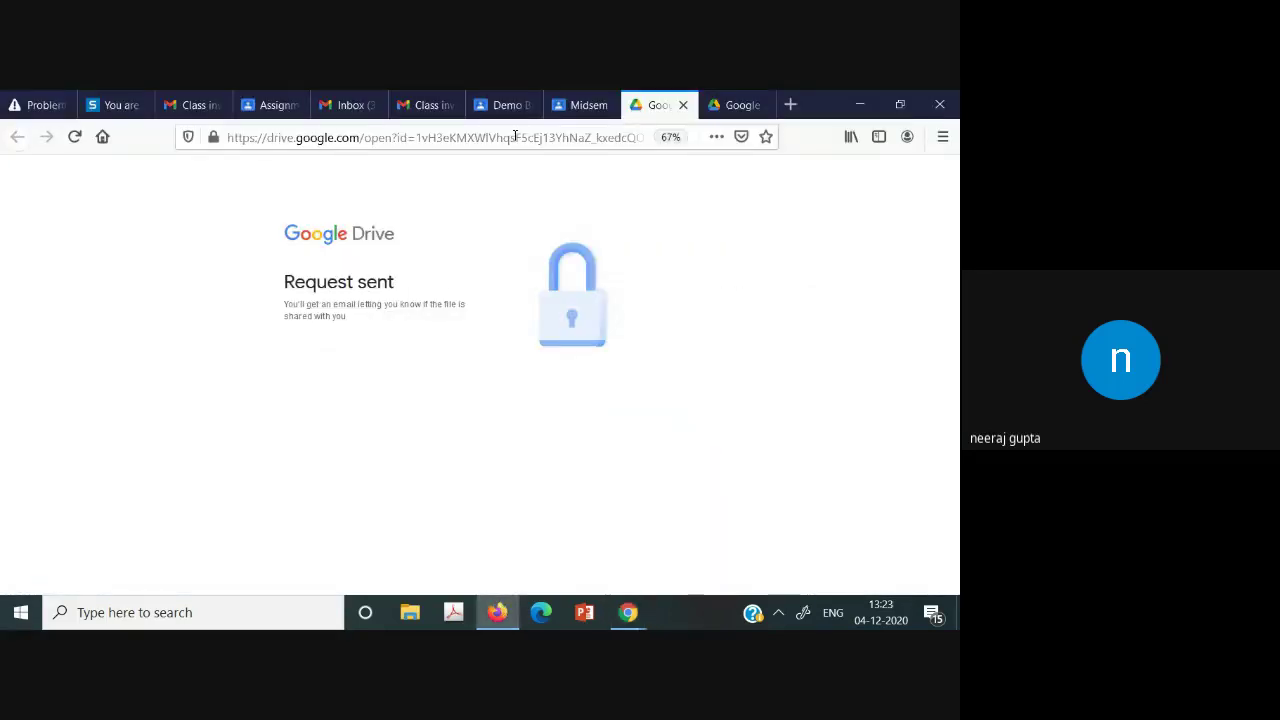
{"action": "left_click", "coordinate": [580, 104]}
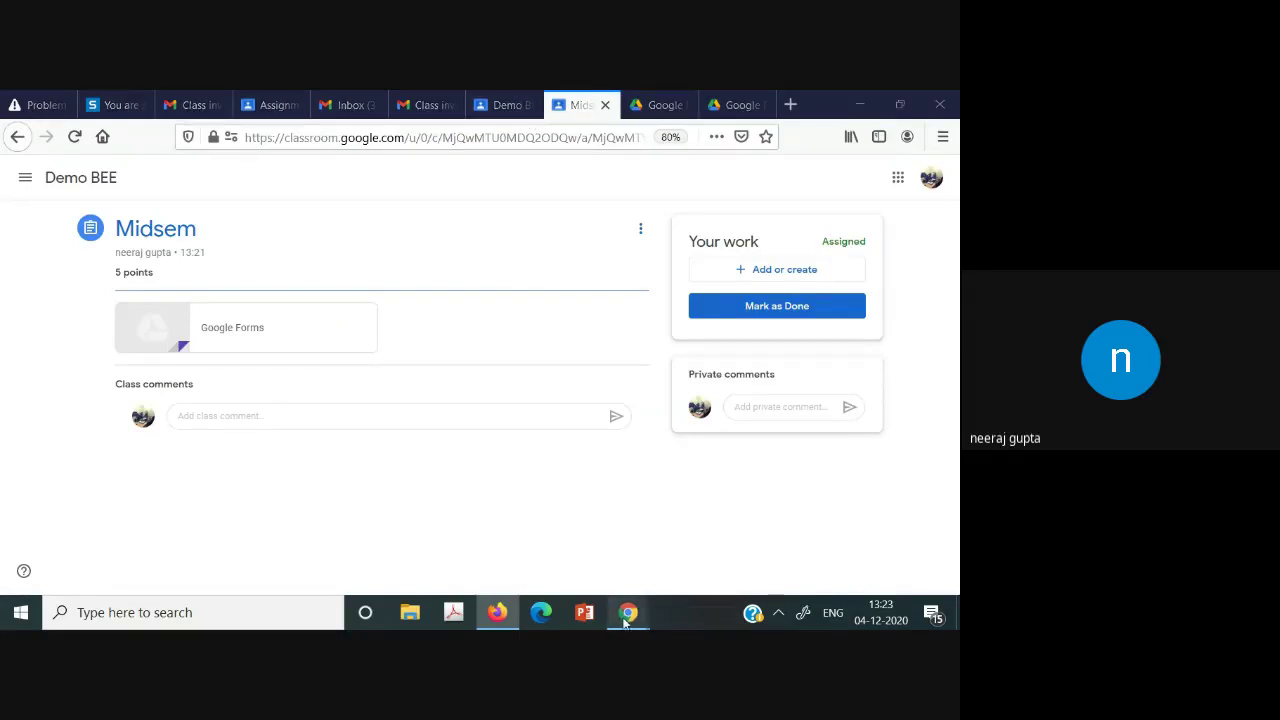
Return the teacher's browser to the Demo BEE Classwork page showing Midsem under Introduction.
{"action": "left_click", "coordinate": [568, 560]}
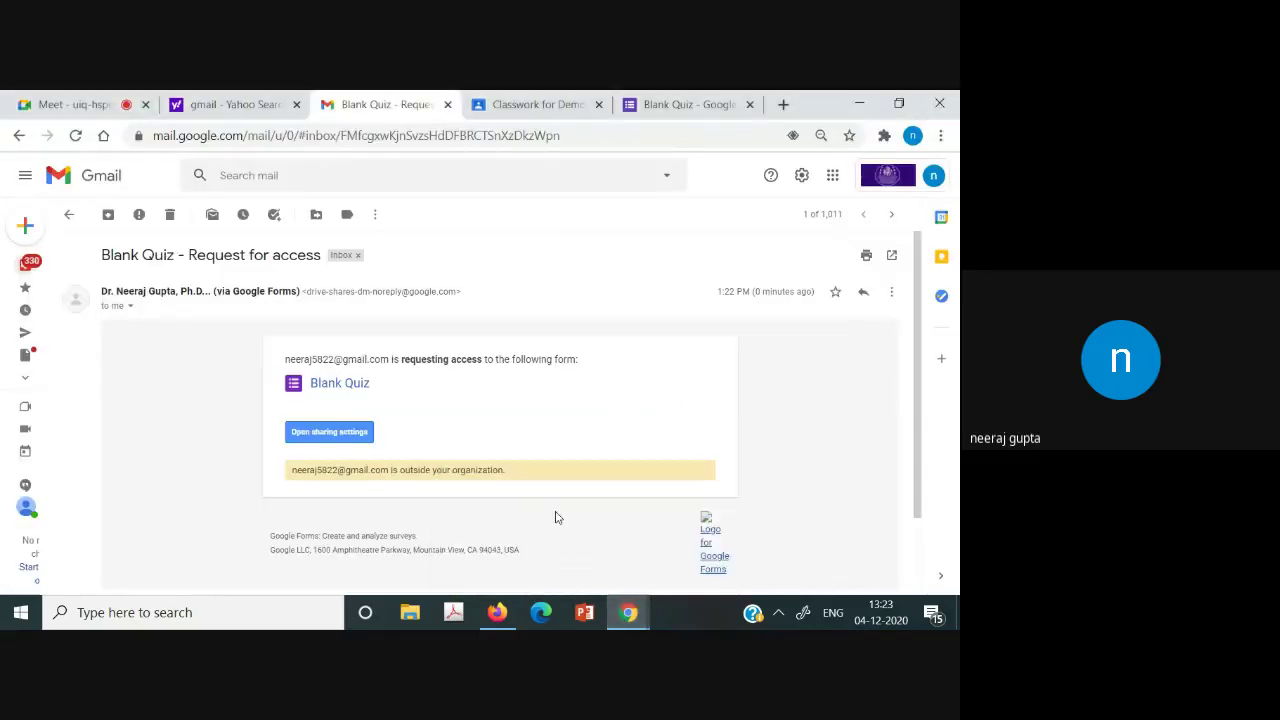
{"action": "left_click", "coordinate": [532, 100]}
{"action": "scroll", "coordinate": [517, 366], "scroll_direction": "down", "scroll_amount": 1}
{"action": "scroll", "coordinate": [505, 260], "scroll_direction": "up", "scroll_amount": 1}
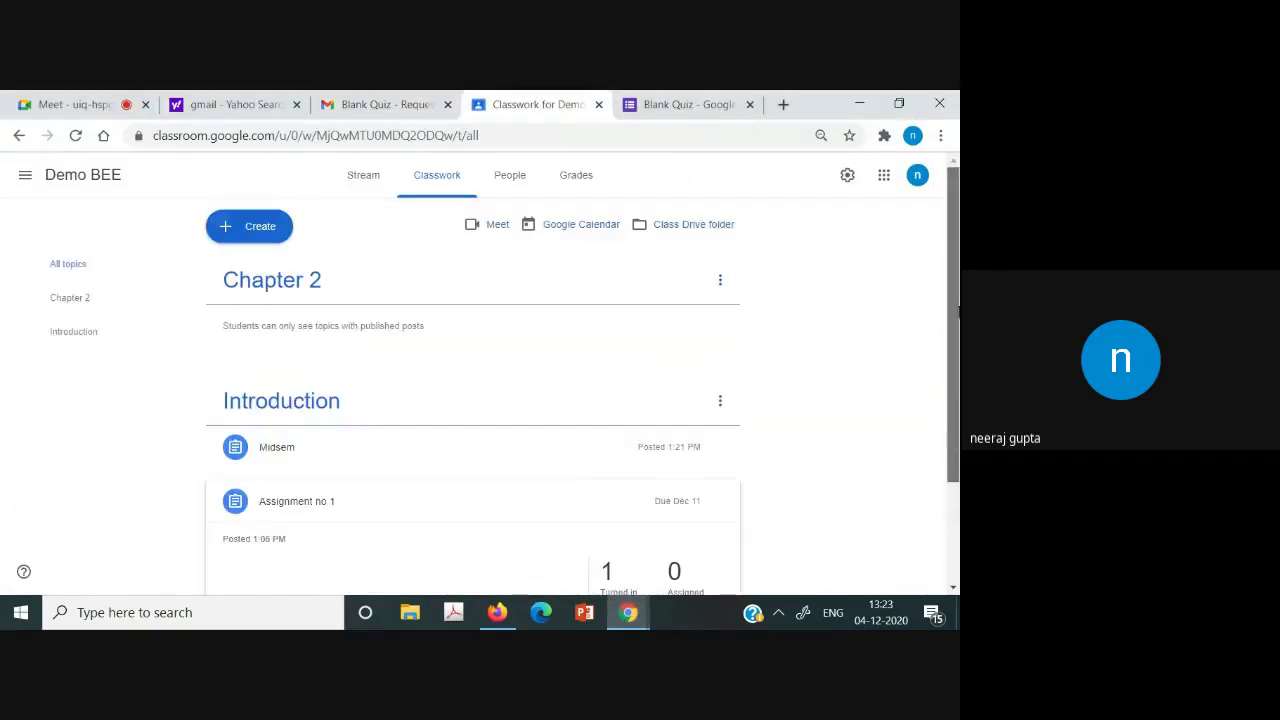
As the teacher, review the Demo BEE people list, a student's work overview and the Blank Quiz responses.
{"action": "left_click", "coordinate": [363, 175]}
{"action": "left_click", "coordinate": [511, 180]}
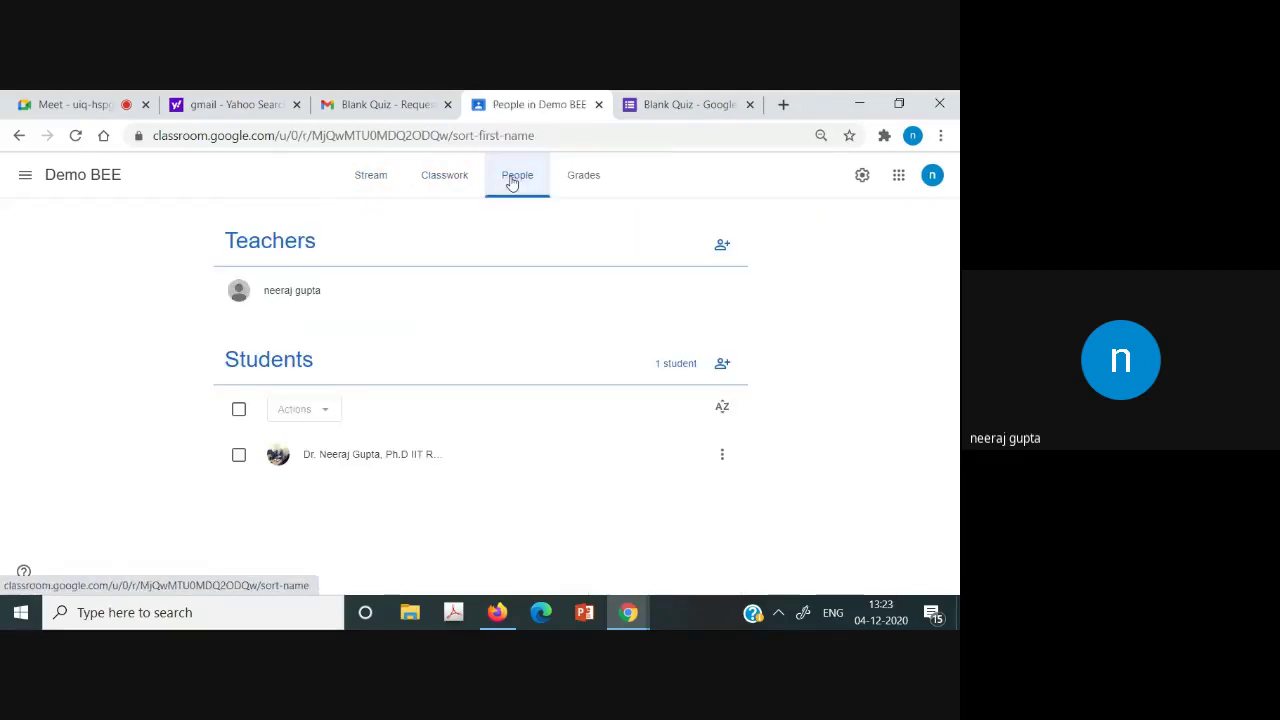
{"action": "left_click", "coordinate": [718, 455]}
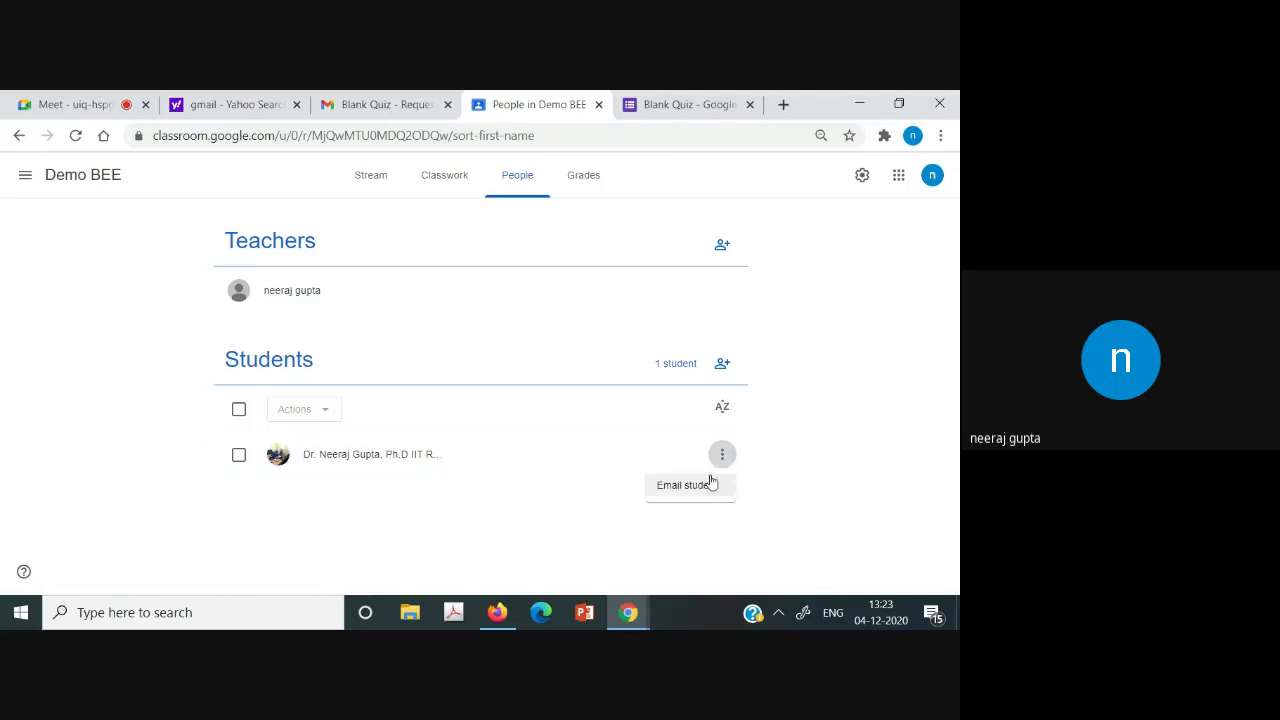
{"action": "left_click", "coordinate": [857, 460]}
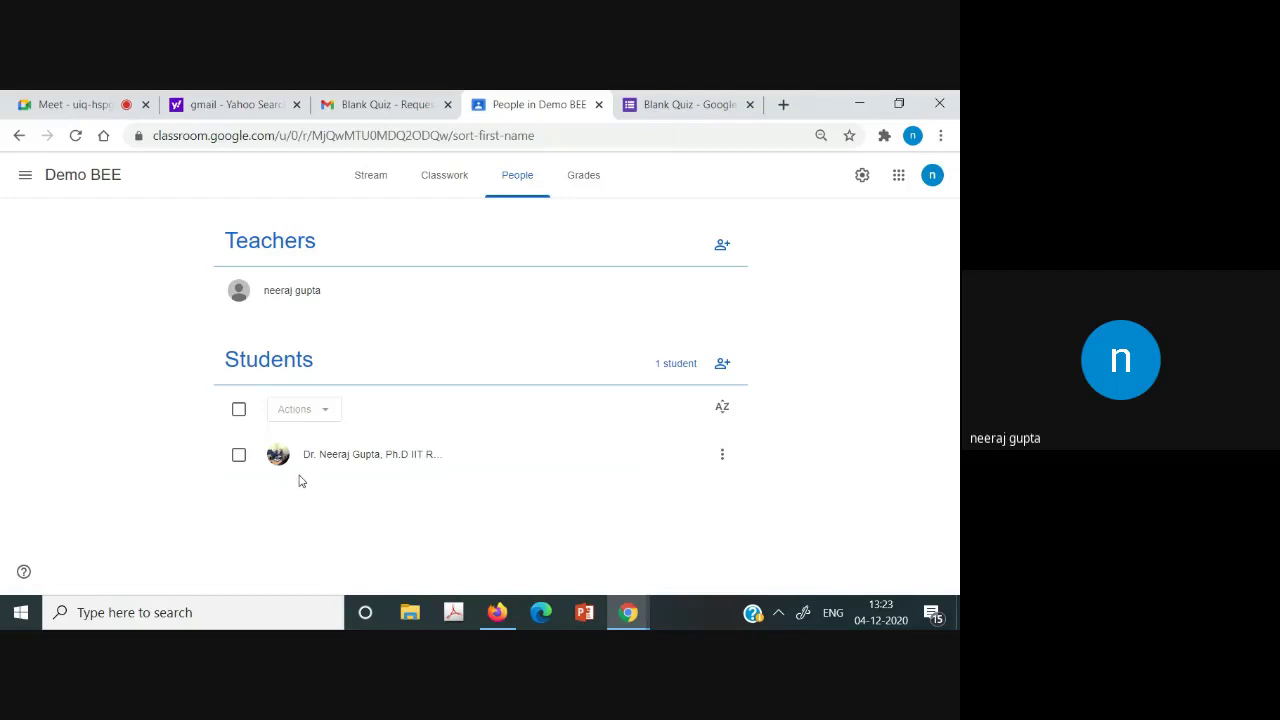
{"action": "left_click", "coordinate": [329, 459]}
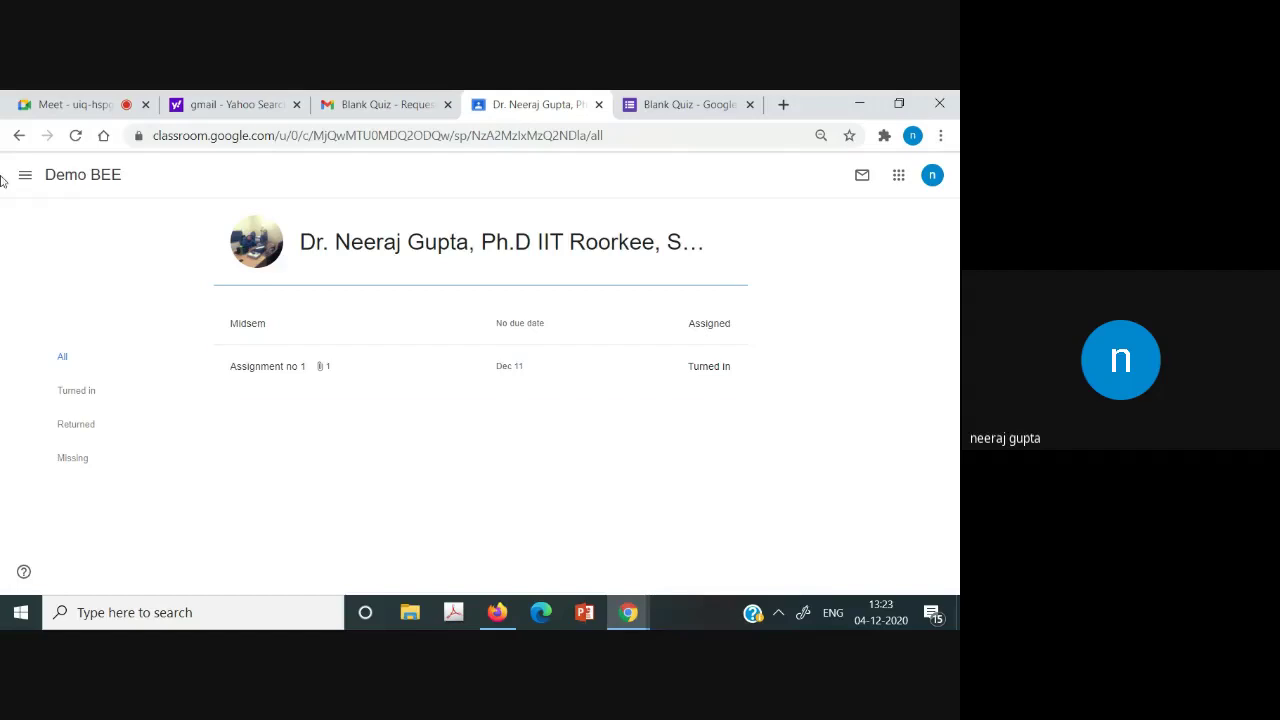
{"action": "left_click", "coordinate": [19, 140]}
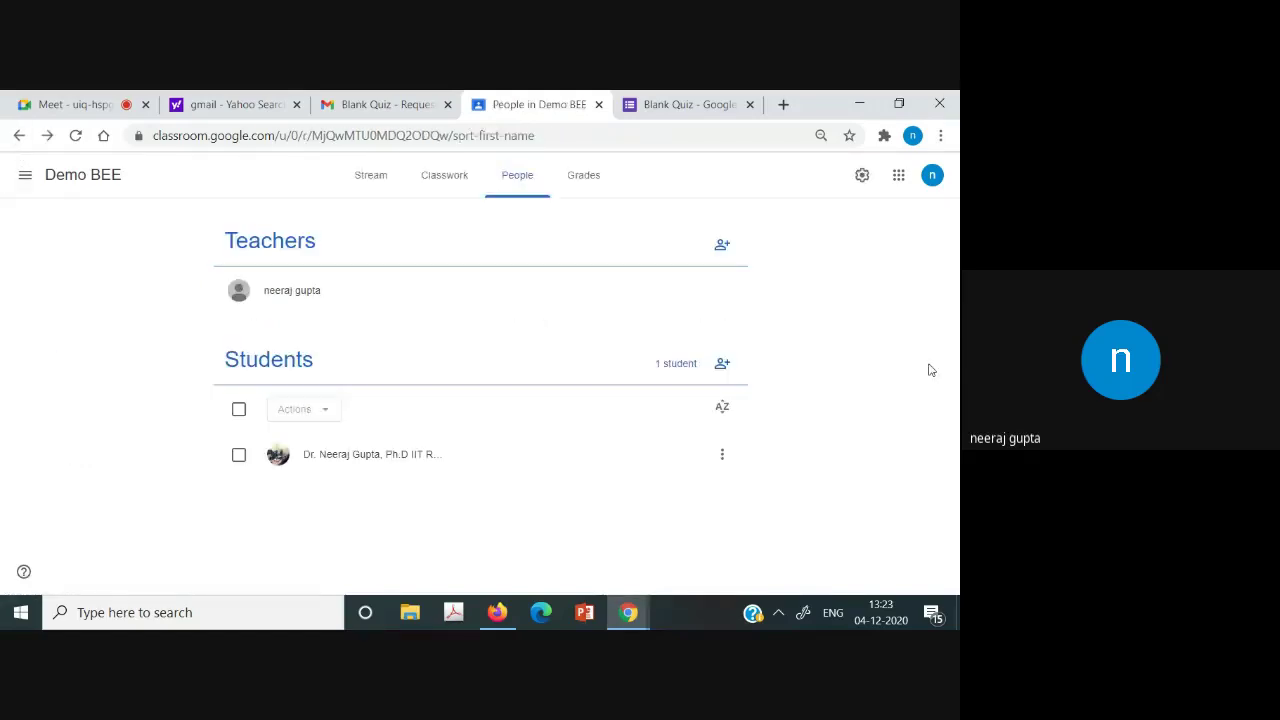
{"action": "left_click", "coordinate": [657, 100]}
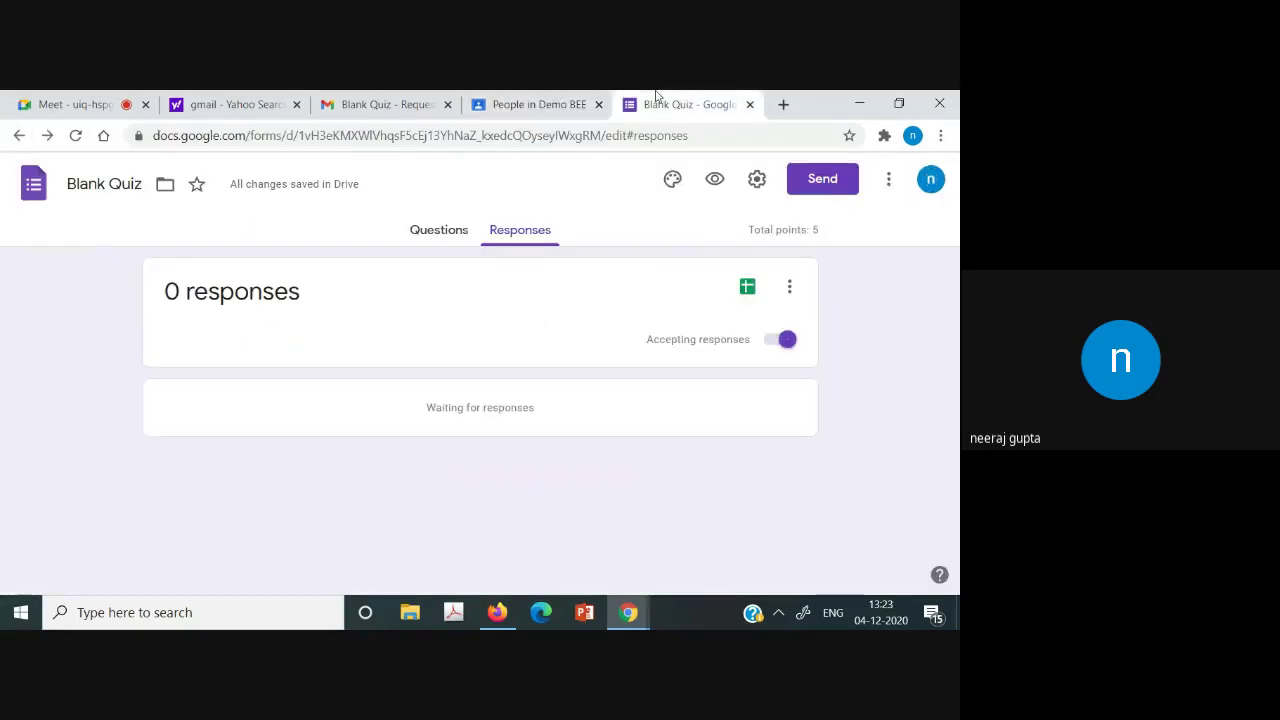
{"action": "left_click", "coordinate": [514, 102]}
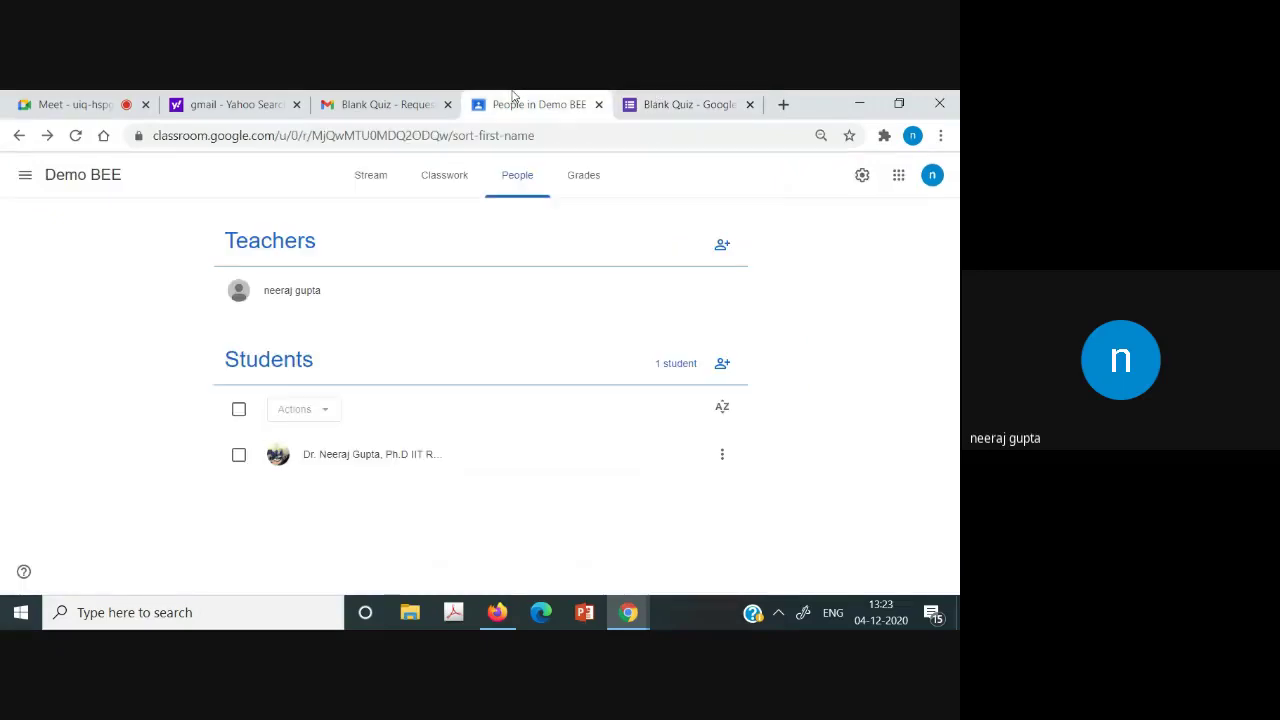
Open the Midsem quiz attachment as the student, try another account, and return to 'You need access'.
{"action": "left_click", "coordinate": [428, 100]}
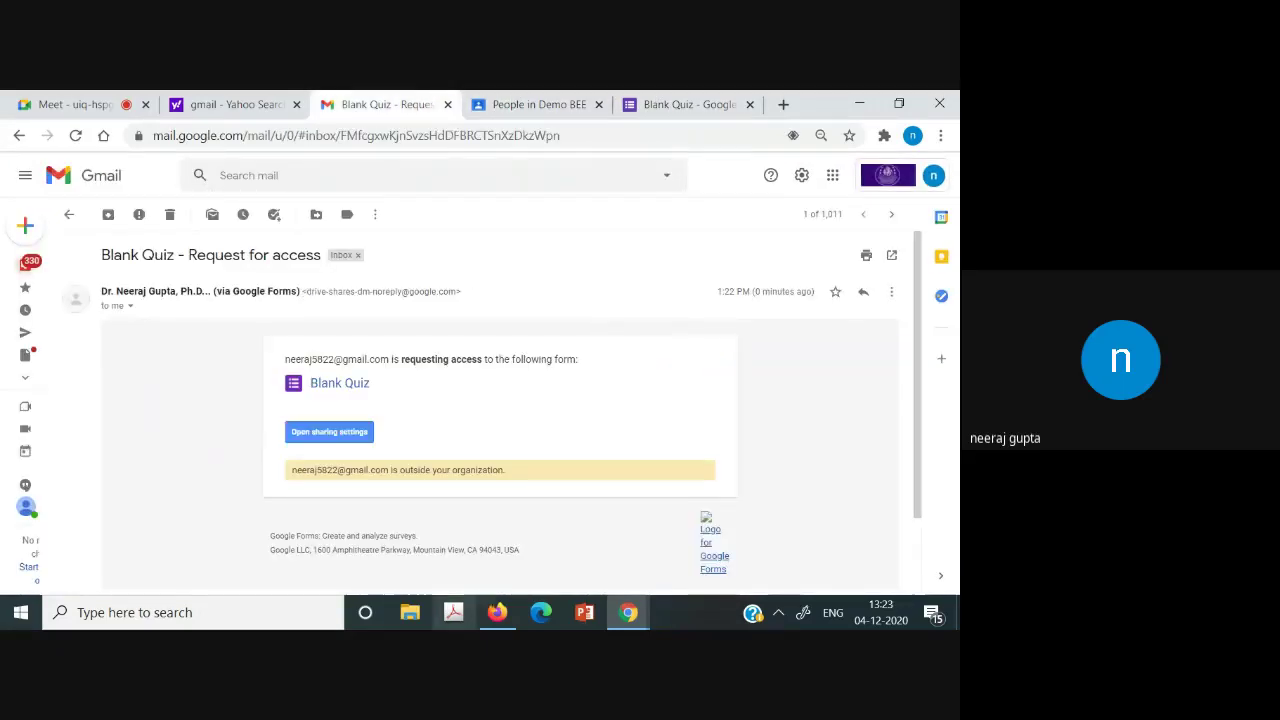
{"action": "left_click", "coordinate": [500, 622]}
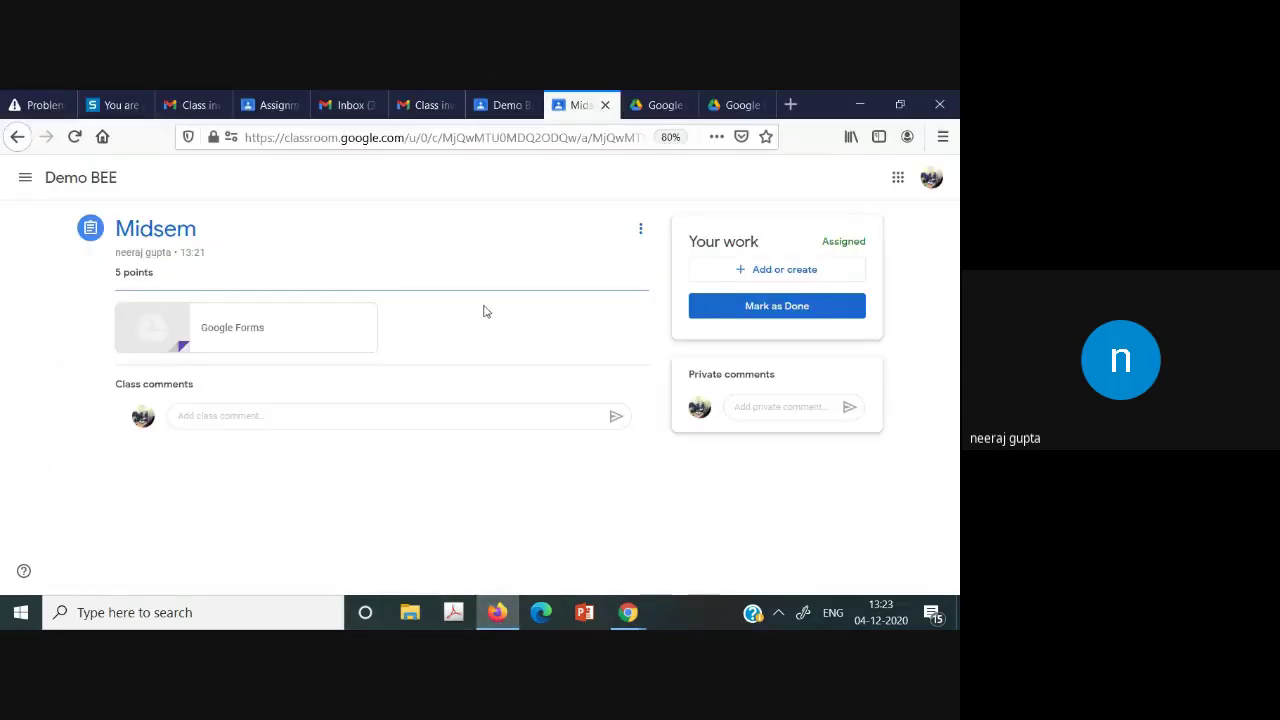
{"action": "left_click", "coordinate": [175, 341]}
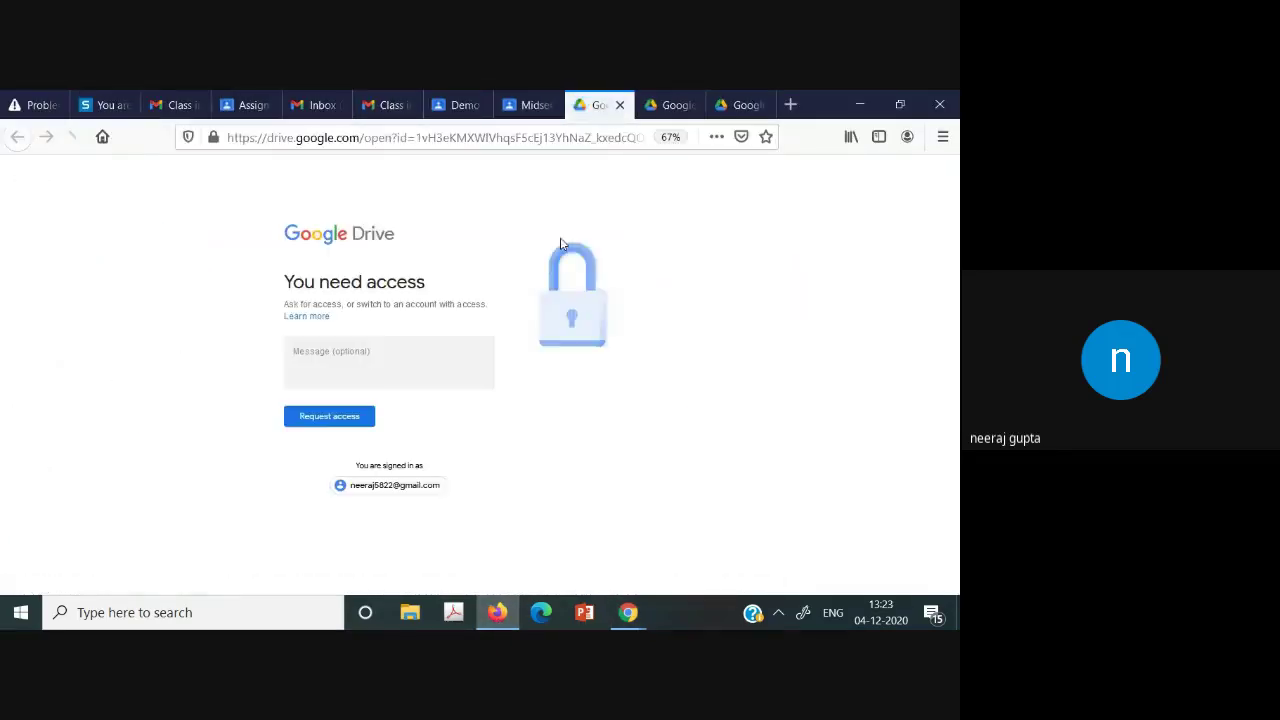
{"action": "left_click", "coordinate": [393, 494]}
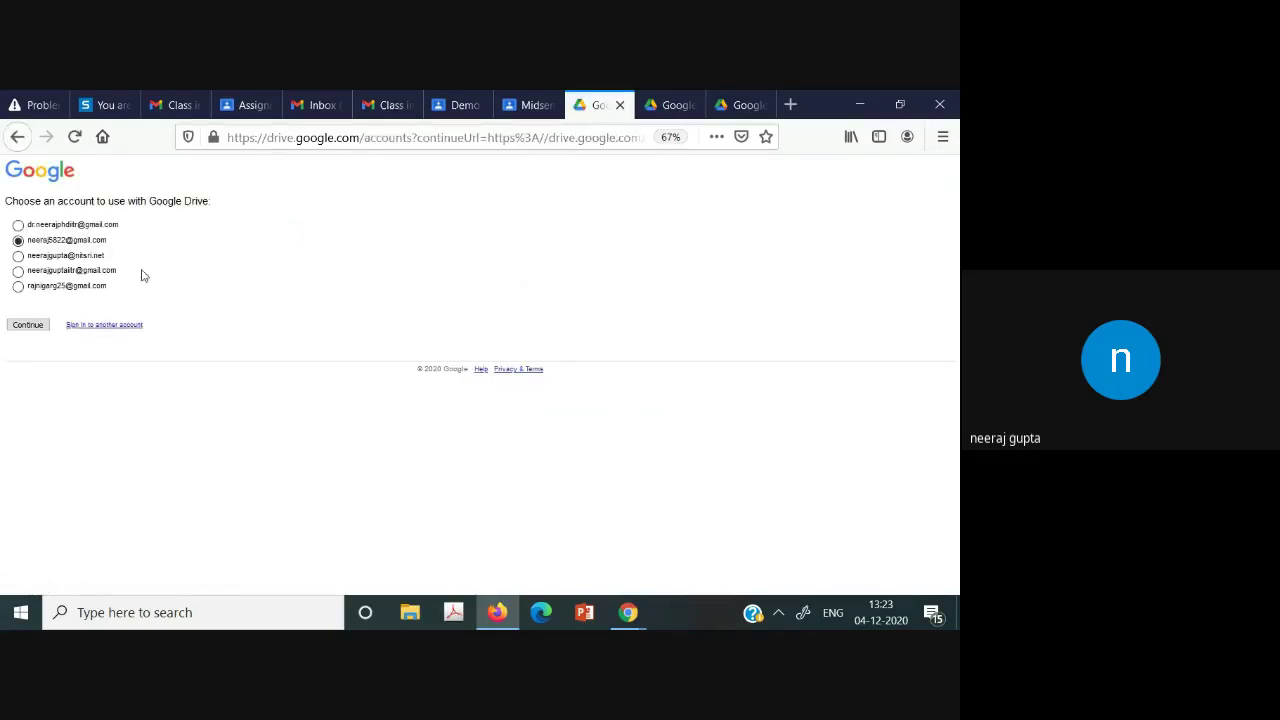
{"action": "left_click", "coordinate": [16, 136]}
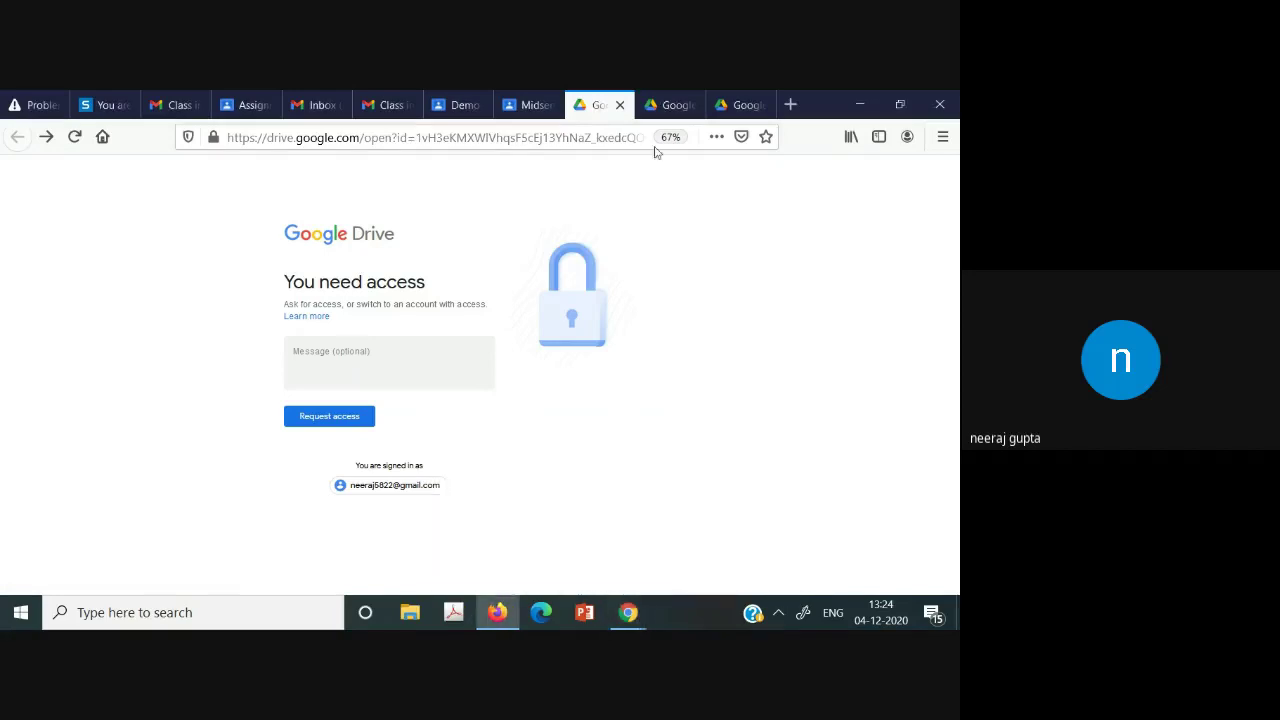
Load the Quiz 1 form editor from its pasted edit URL, then reopen it under another signed-in account.
{"action": "left_click", "coordinate": [790, 104]}
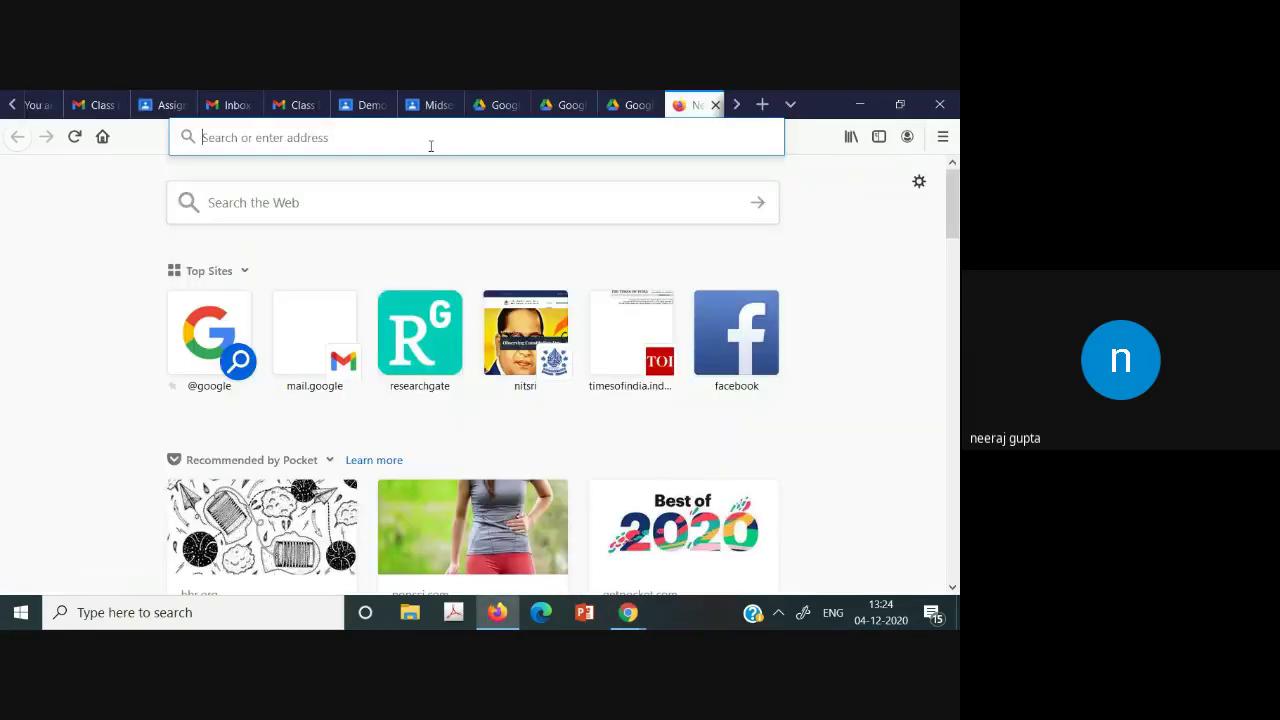
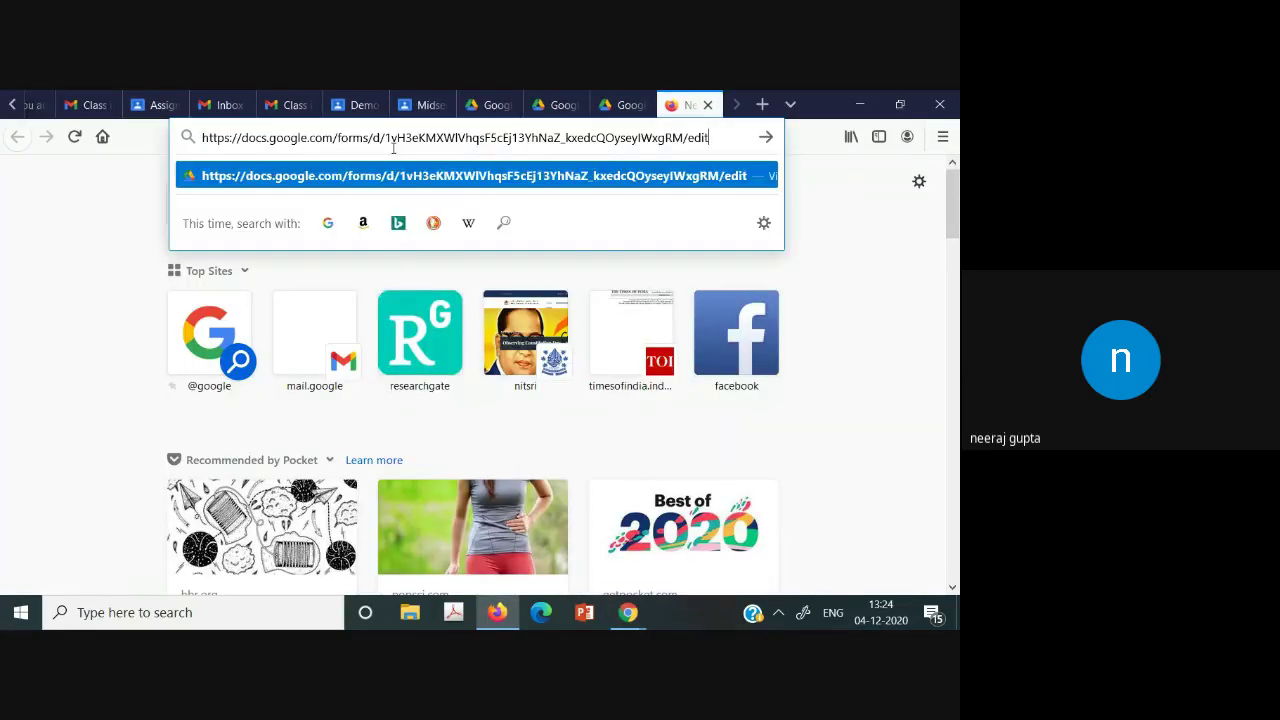
{"action": "key", "text": "Return"}
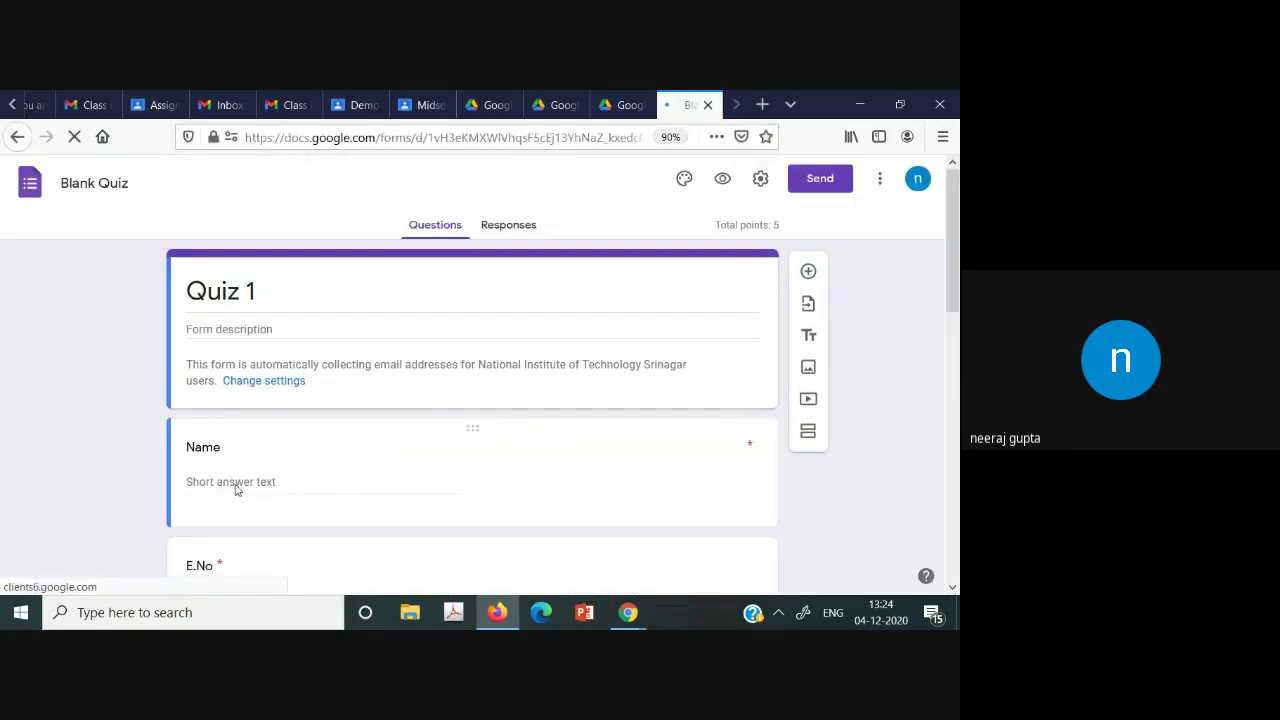
{"action": "scroll", "coordinate": [956, 312], "scroll_direction": "down", "scroll_amount": 2}
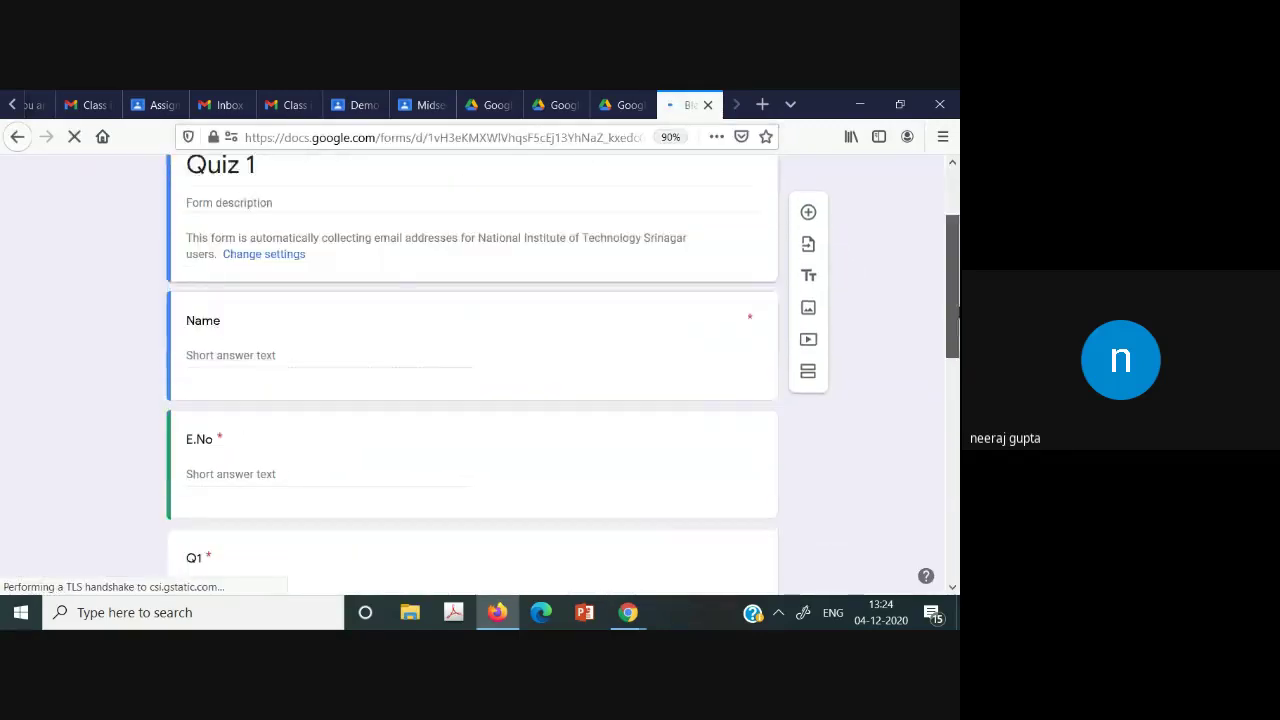
{"action": "scroll", "coordinate": [956, 312], "scroll_direction": "up", "scroll_amount": 2}
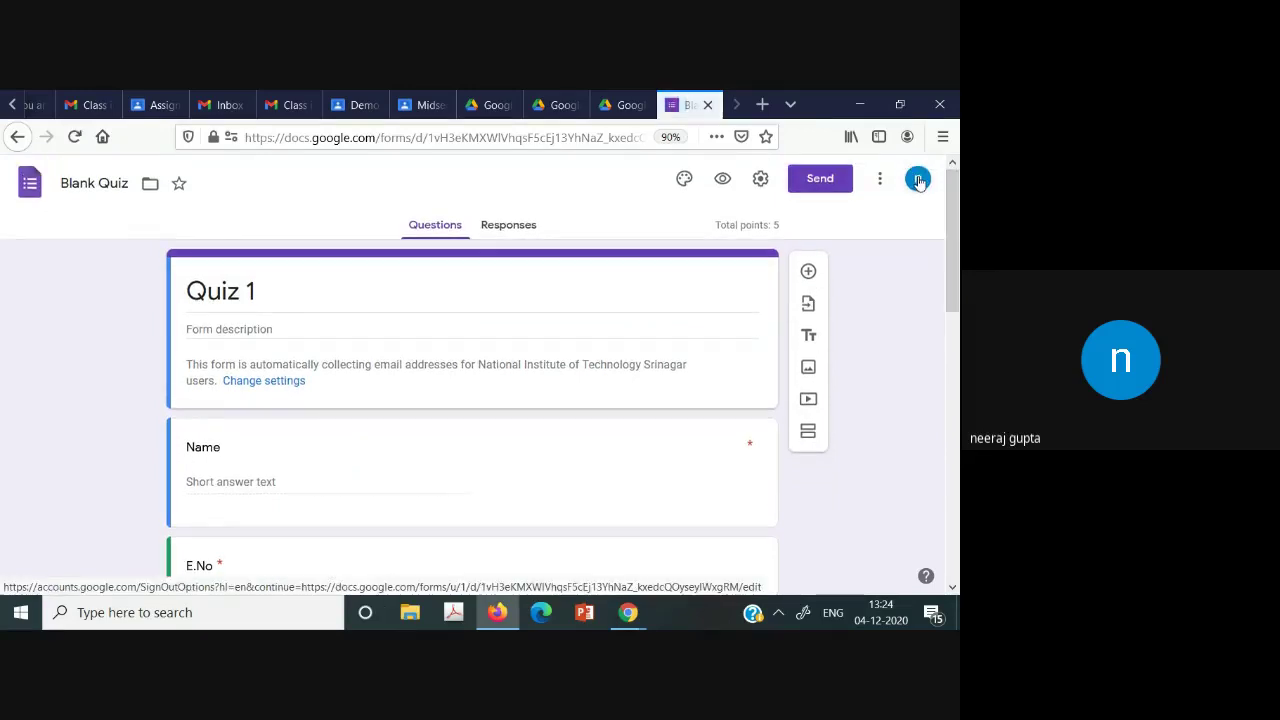
{"action": "left_click", "coordinate": [918, 180]}
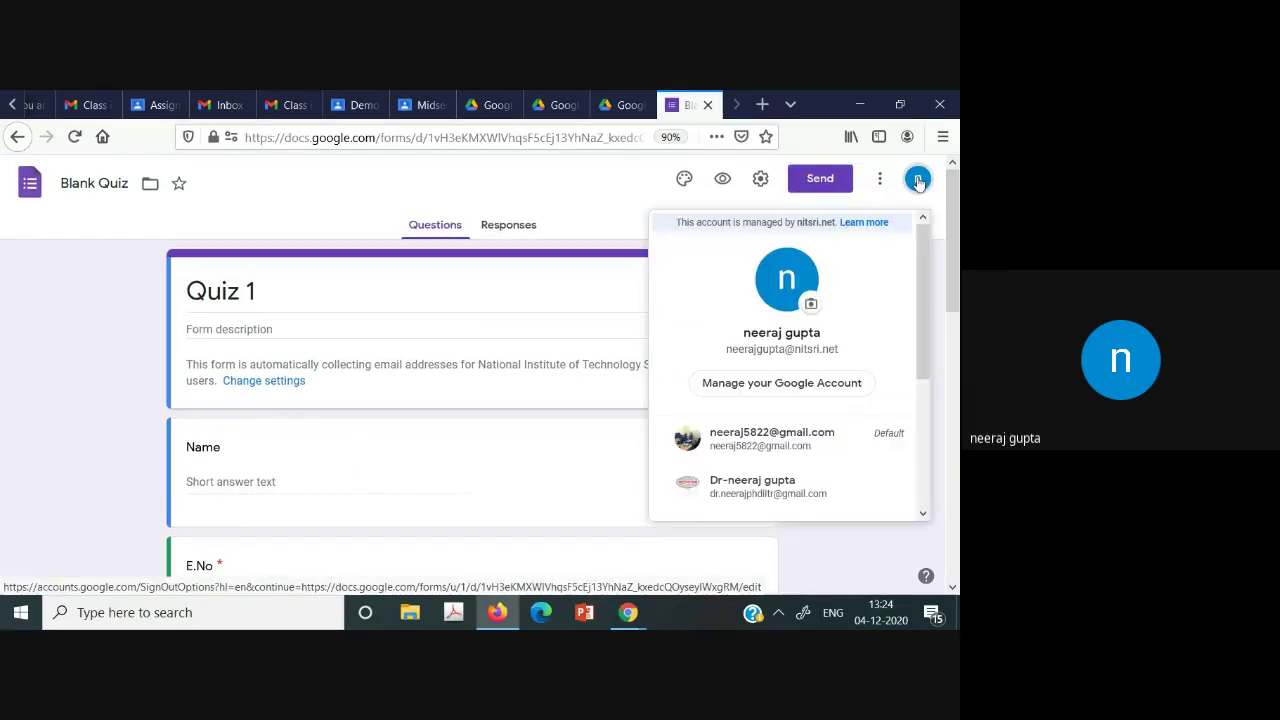
{"action": "left_click", "coordinate": [810, 446]}
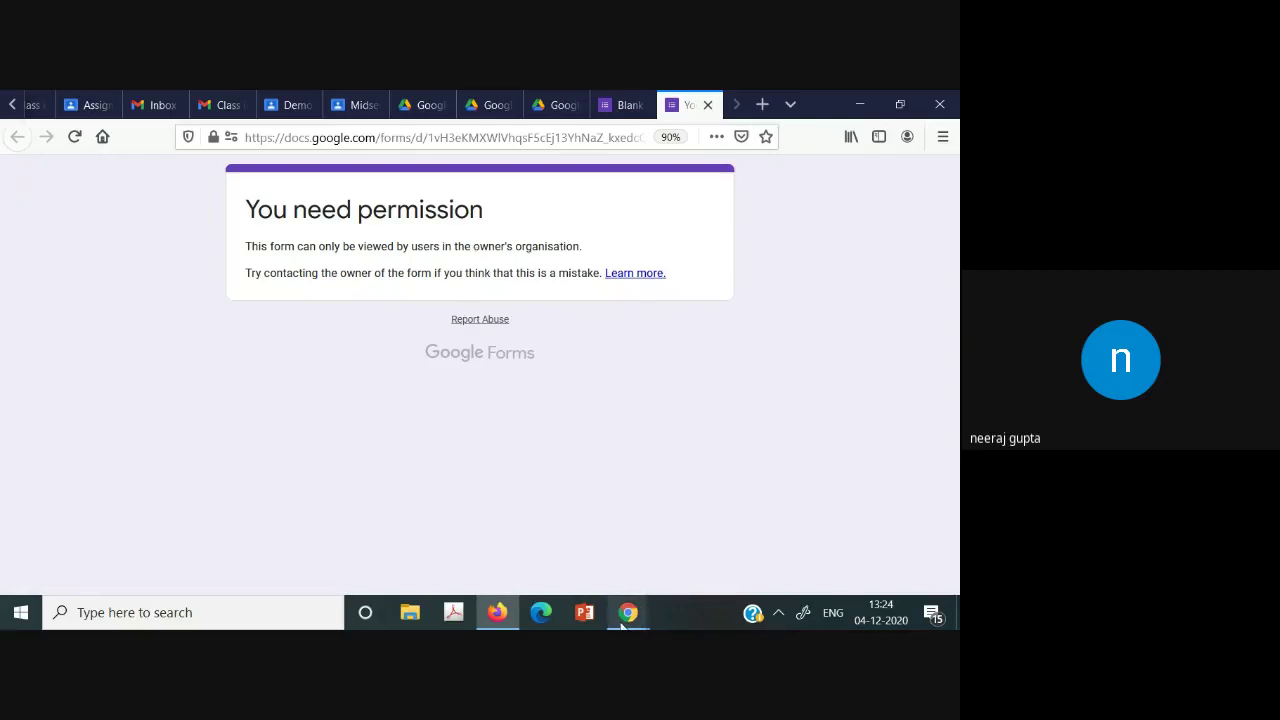
Open and close the Demo BEE class settings.
{"action": "mouse_move", "coordinate": [628, 612]}
{"action": "left_click", "coordinate": [577, 584]}
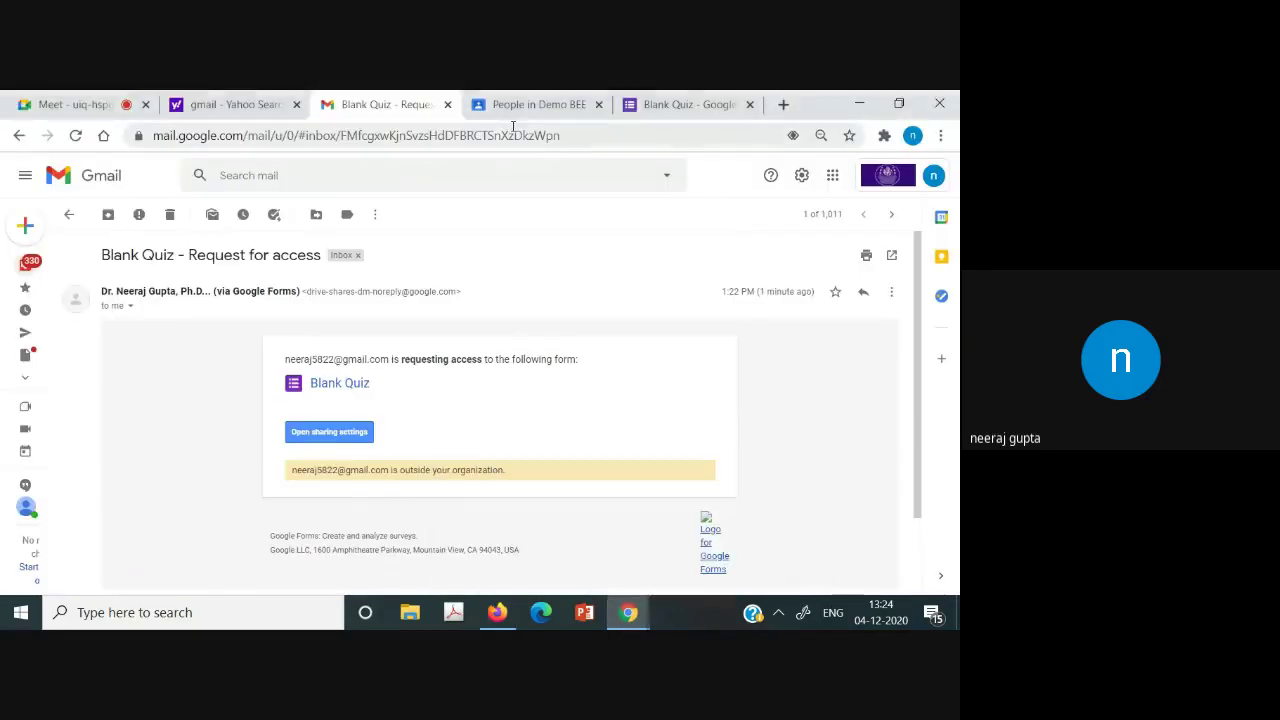
{"action": "left_click", "coordinate": [538, 104]}
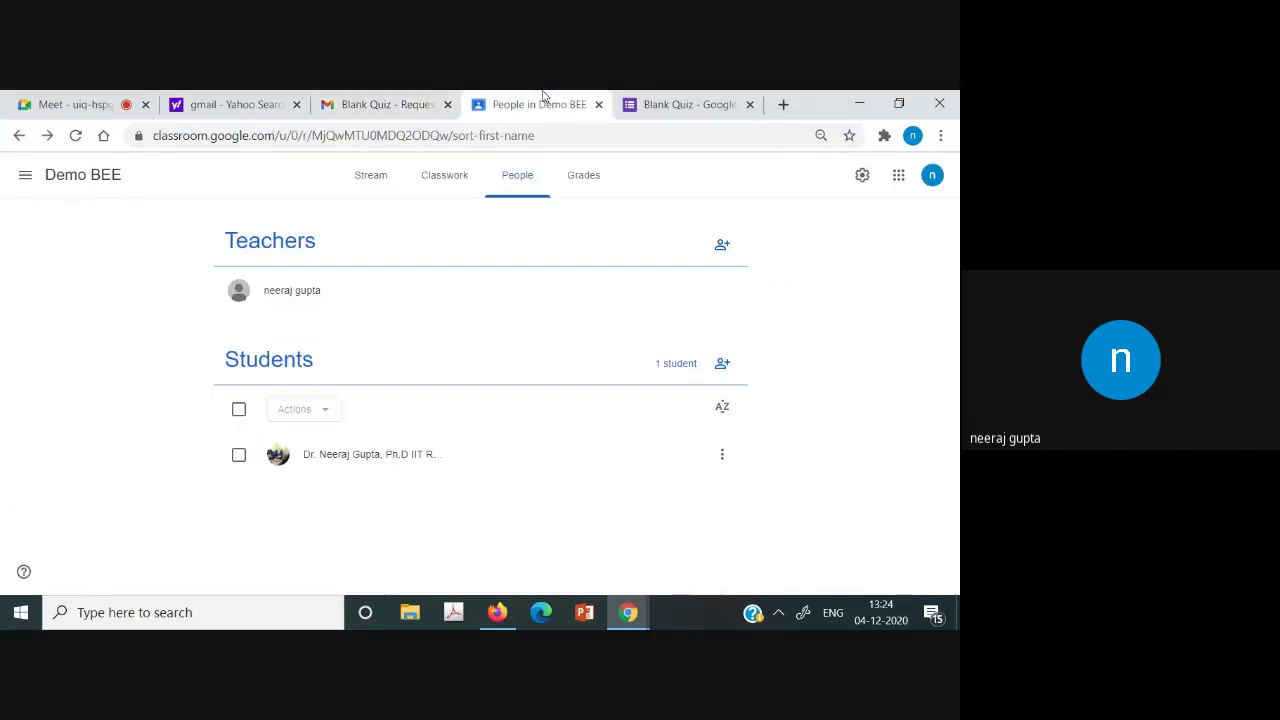
{"action": "left_click", "coordinate": [862, 175]}
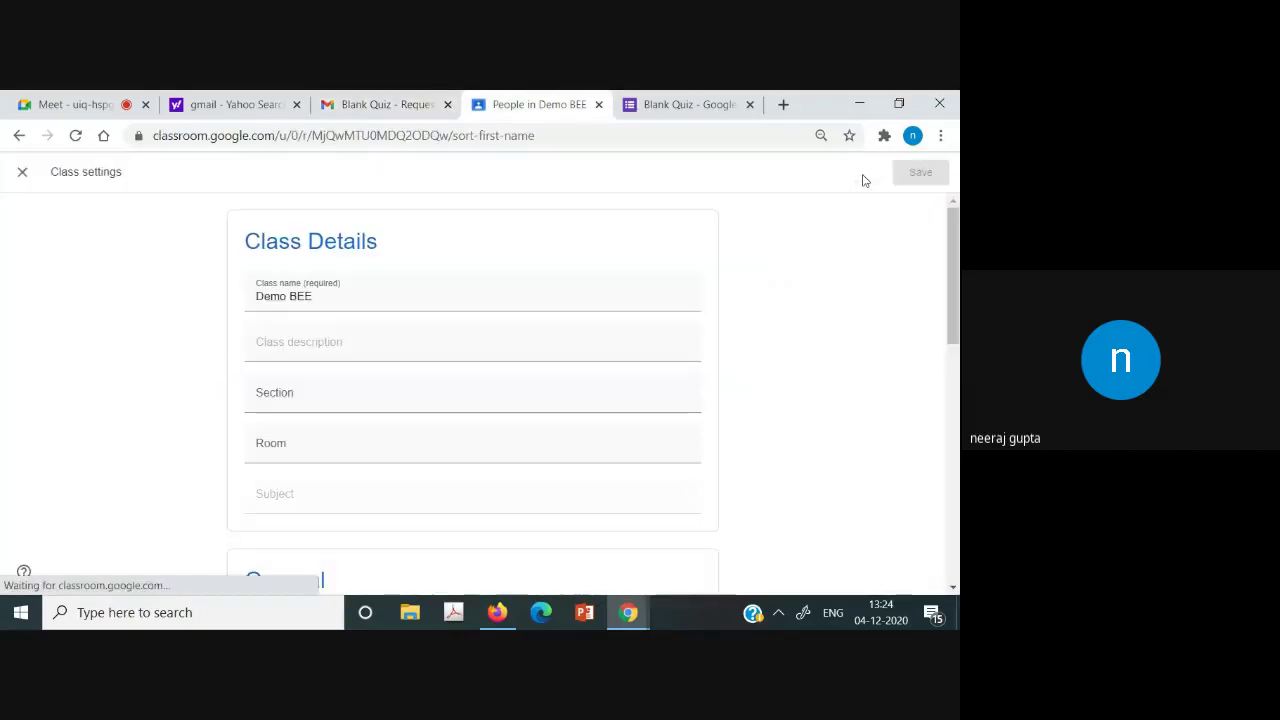
{"action": "left_click", "coordinate": [22, 171]}
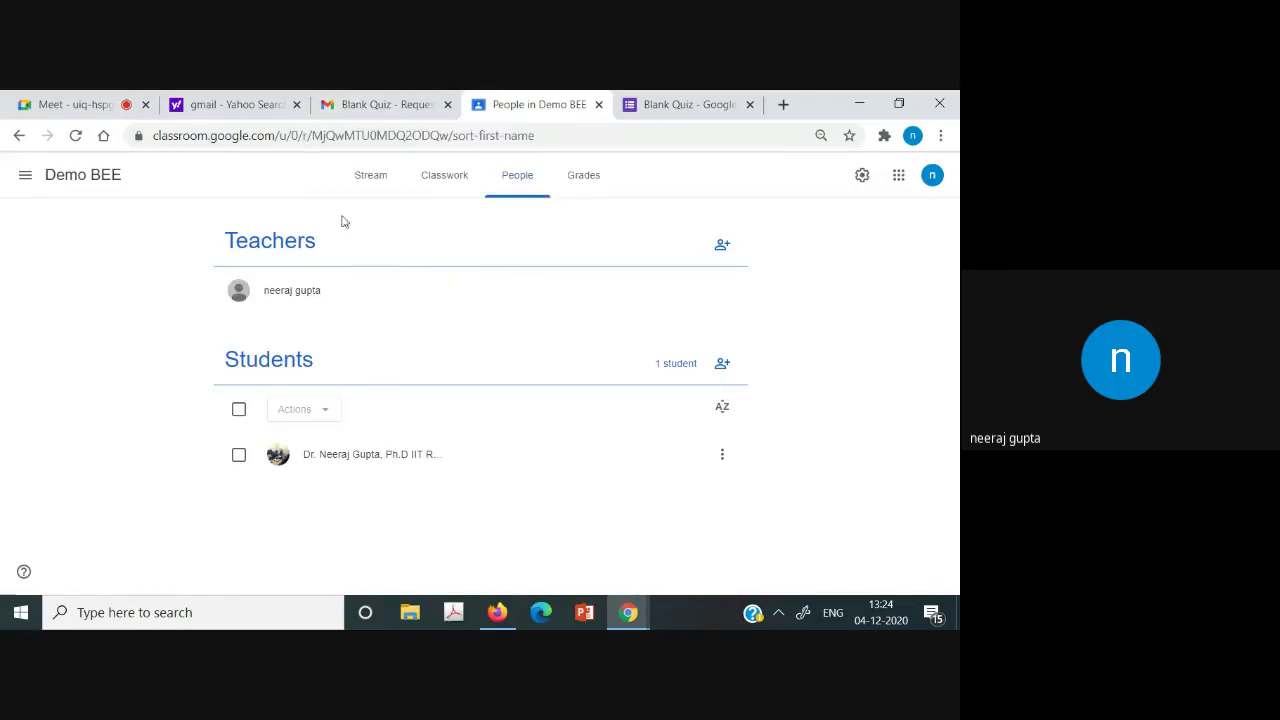
Open the Midsem assignment for editing from Demo BEE Classwork, then go to the Blank Quiz responses.
{"action": "left_click", "coordinate": [25, 176]}
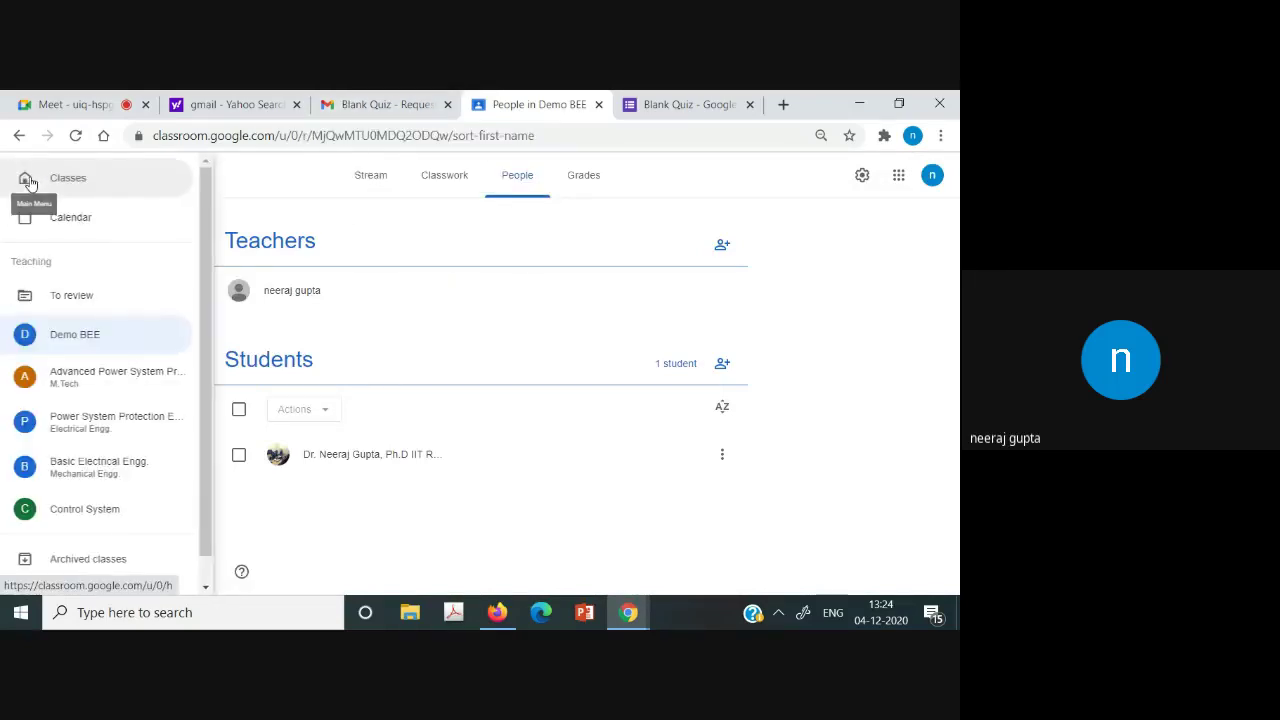
{"action": "left_click", "coordinate": [57, 333]}
{"action": "left_click", "coordinate": [451, 177]}
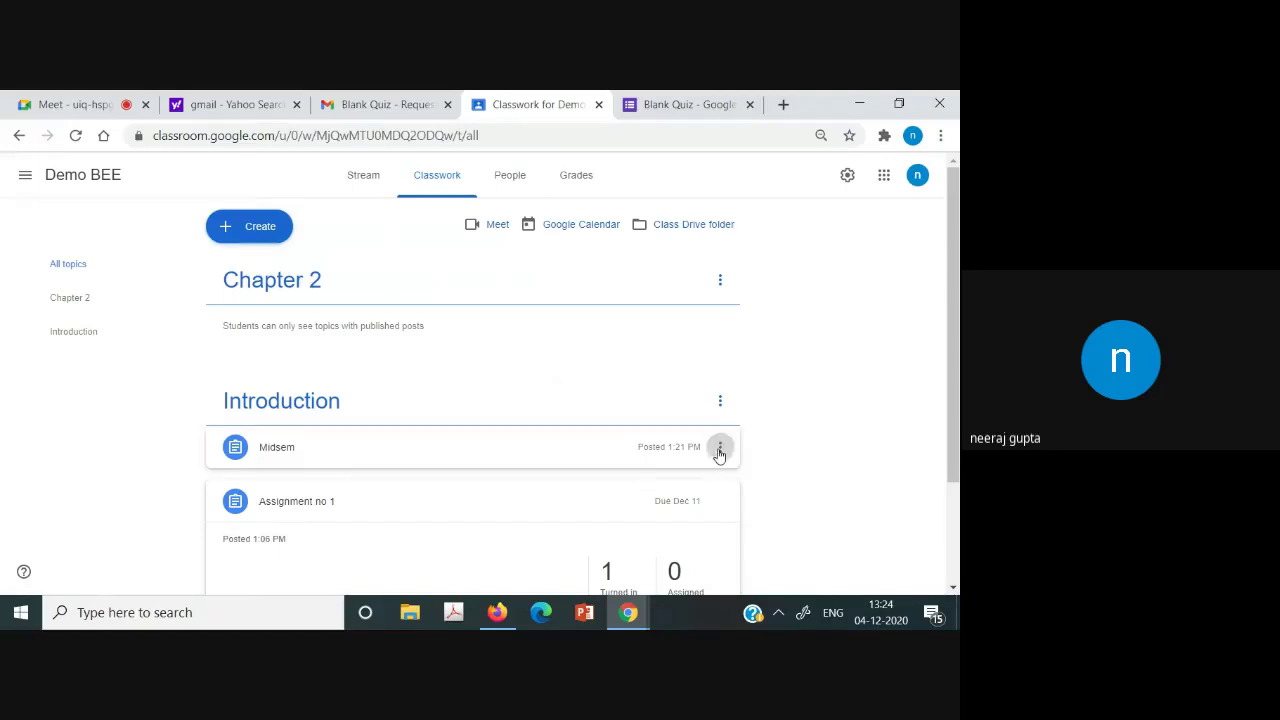
{"action": "left_click", "coordinate": [719, 452]}
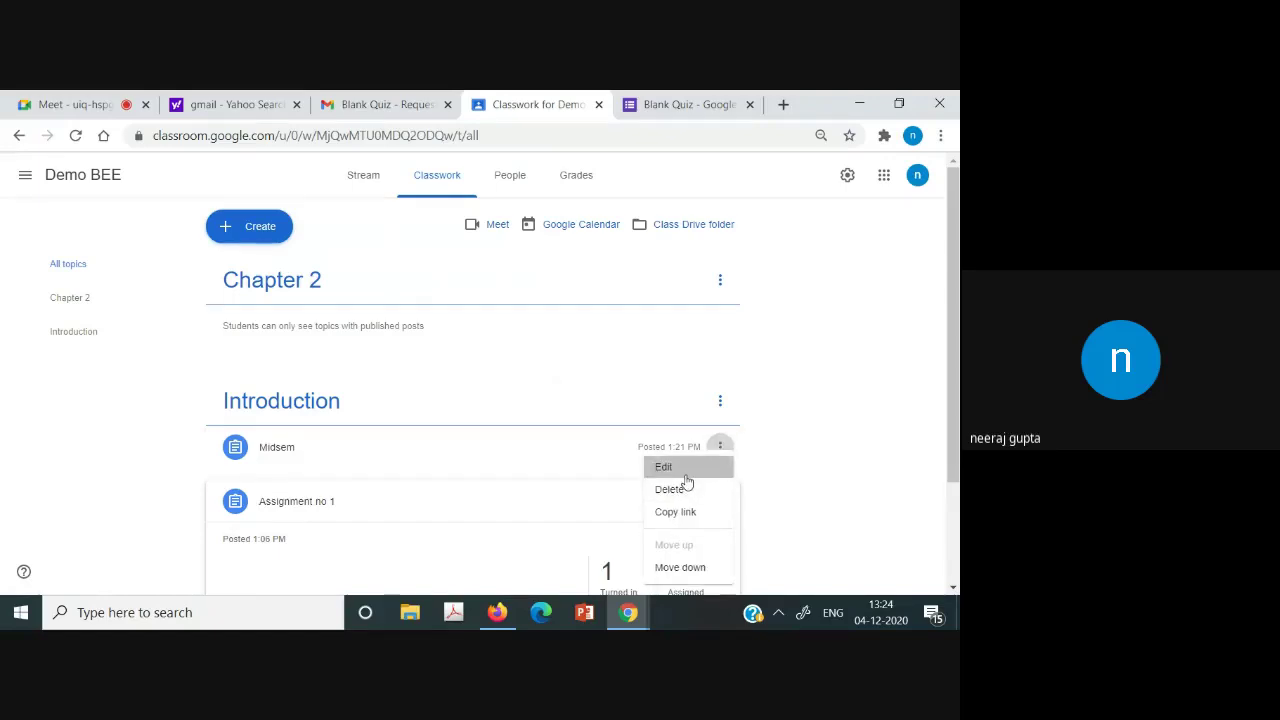
{"action": "left_click", "coordinate": [706, 469]}
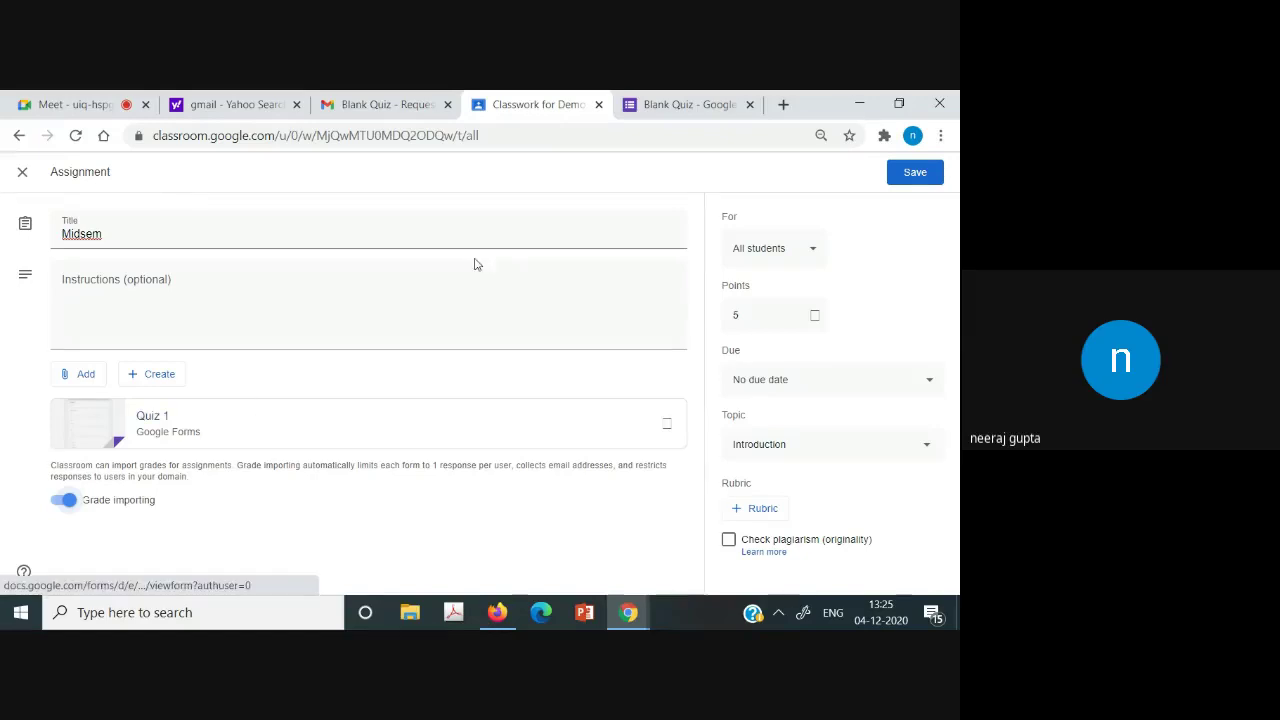
{"action": "left_click", "coordinate": [695, 96]}
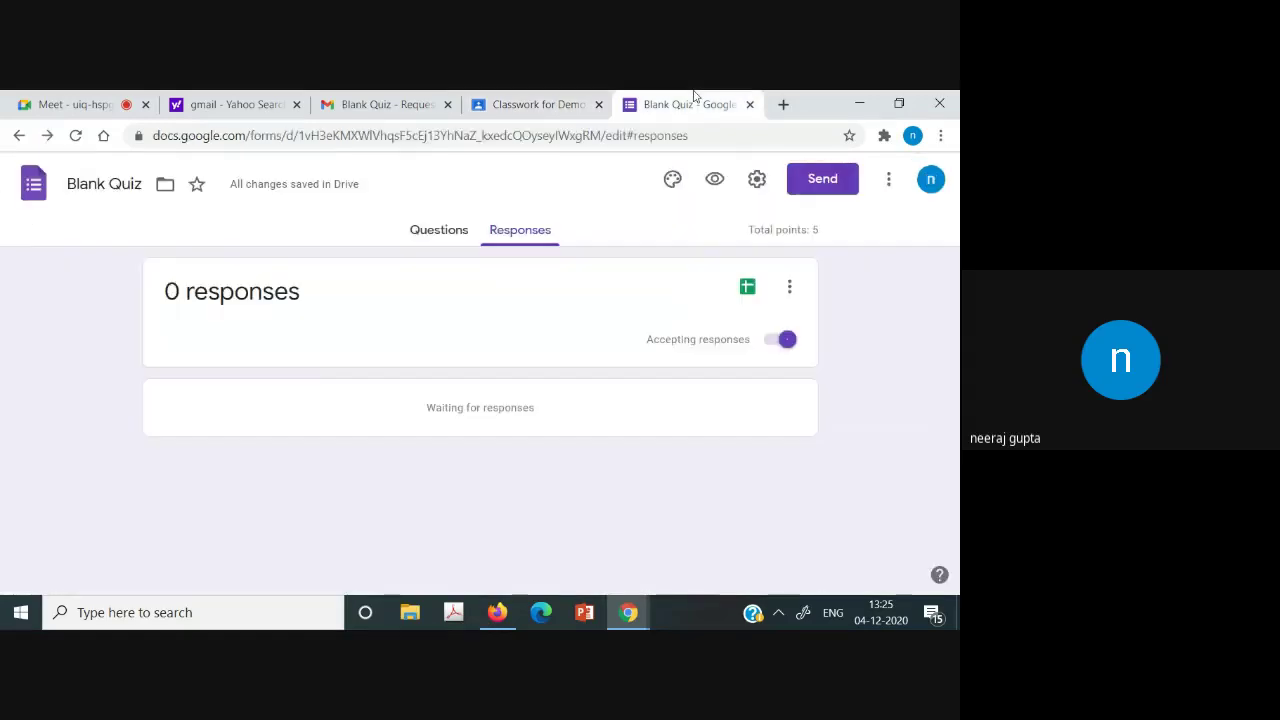
Turn off the institute-users restriction in the Blank Quiz settings and save.
{"action": "left_click", "coordinate": [757, 180]}
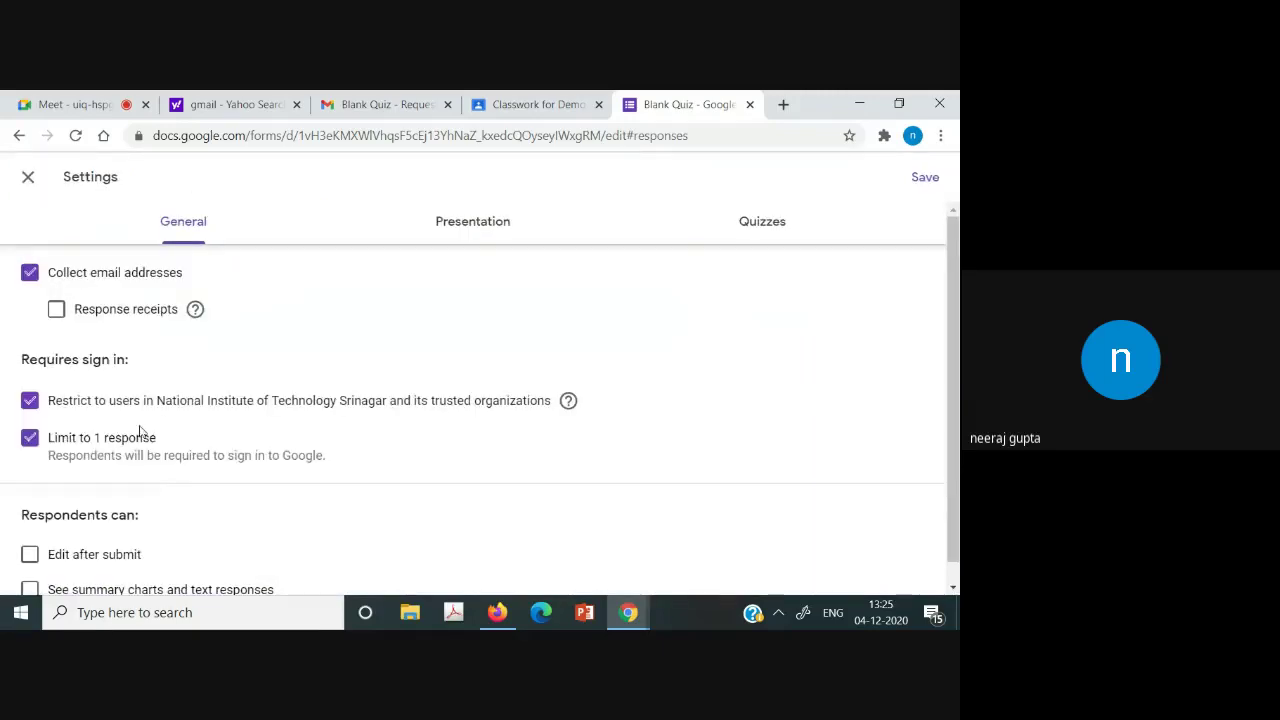
{"action": "left_click", "coordinate": [32, 406]}
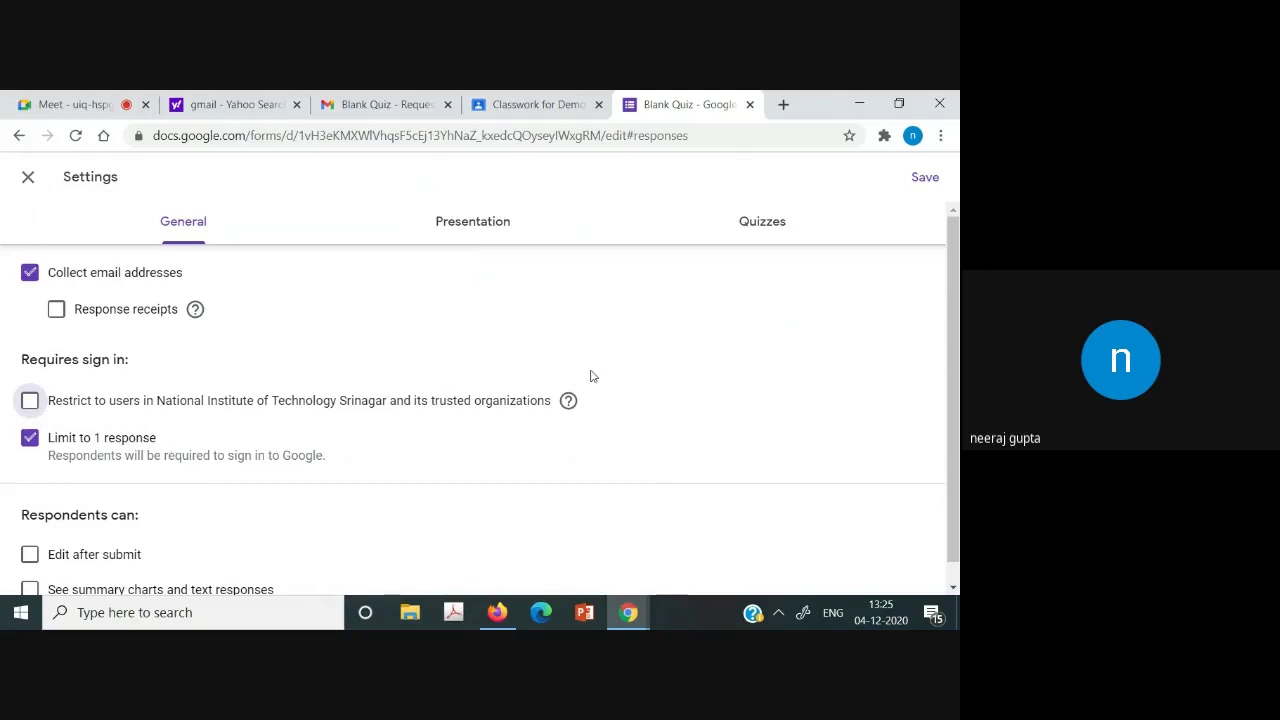
{"action": "scroll", "coordinate": [800, 300], "scroll_direction": "down", "scroll_amount": 1}
{"action": "scroll", "coordinate": [880, 250], "scroll_direction": "up", "scroll_amount": 1}
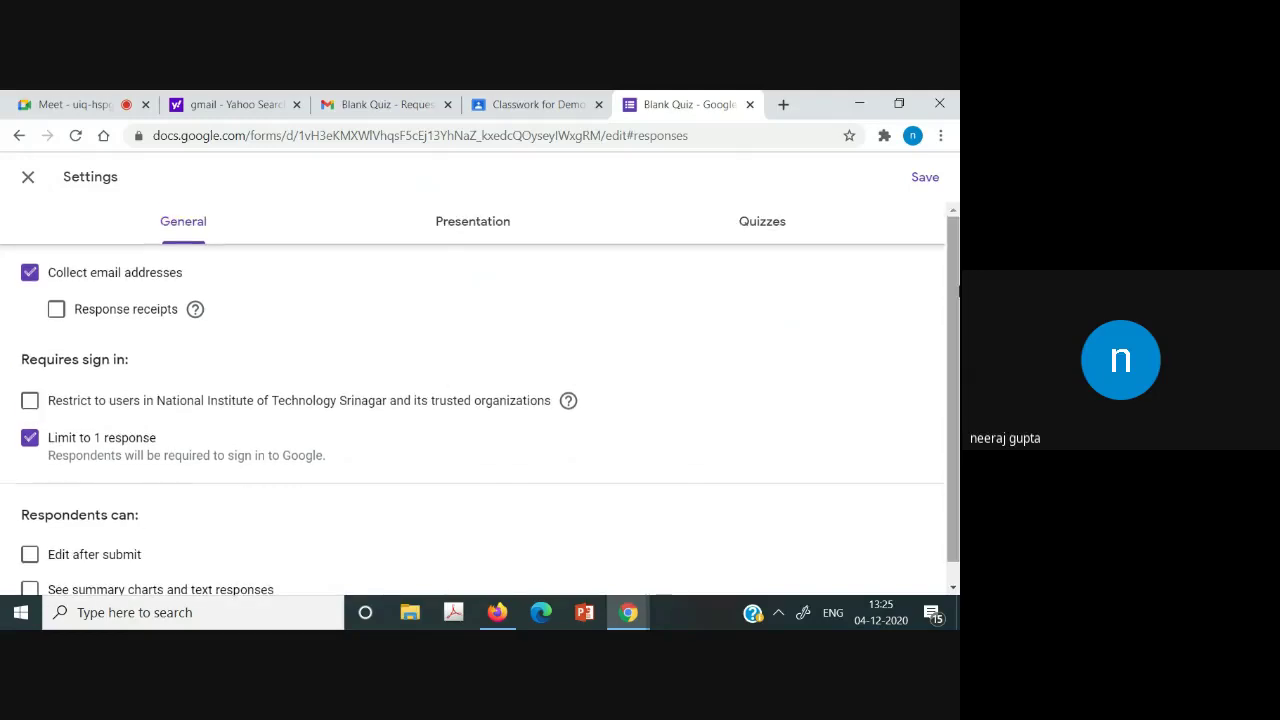
{"action": "left_click", "coordinate": [752, 222]}
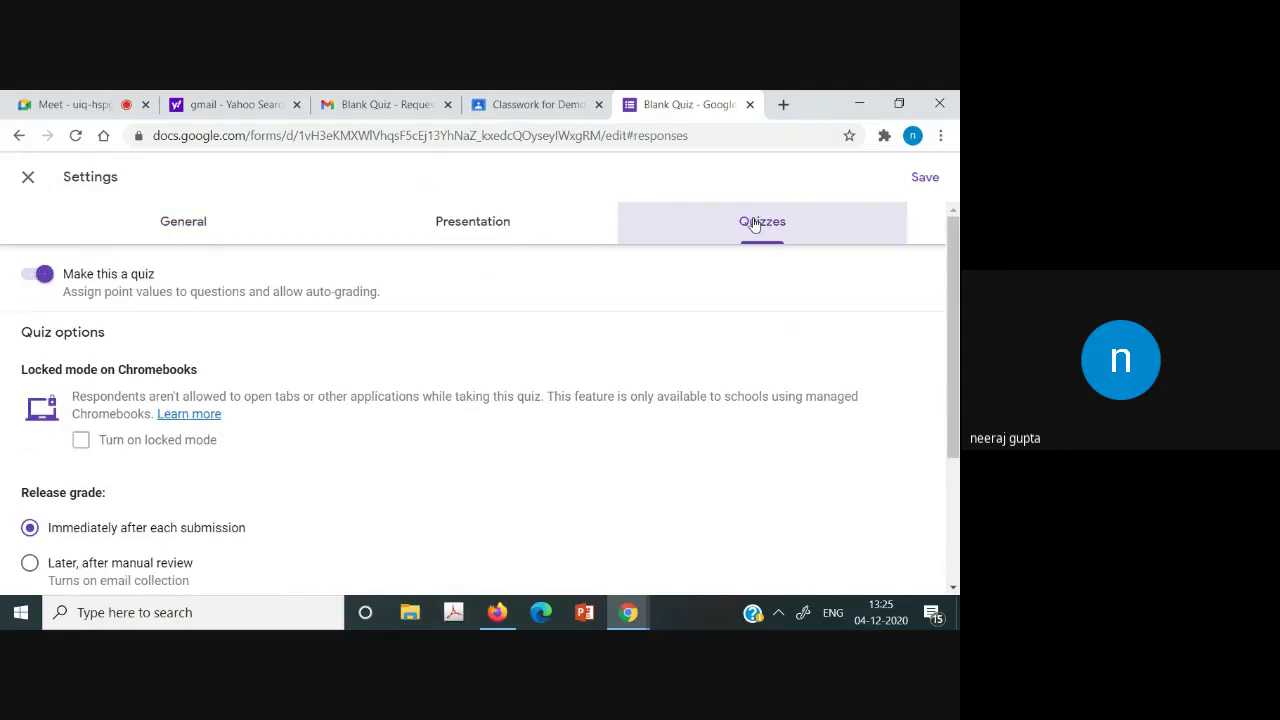
{"action": "scroll", "coordinate": [957, 333], "scroll_direction": "down", "scroll_amount": 2}
{"action": "scroll", "coordinate": [700, 320], "scroll_direction": "up", "scroll_amount": 2}
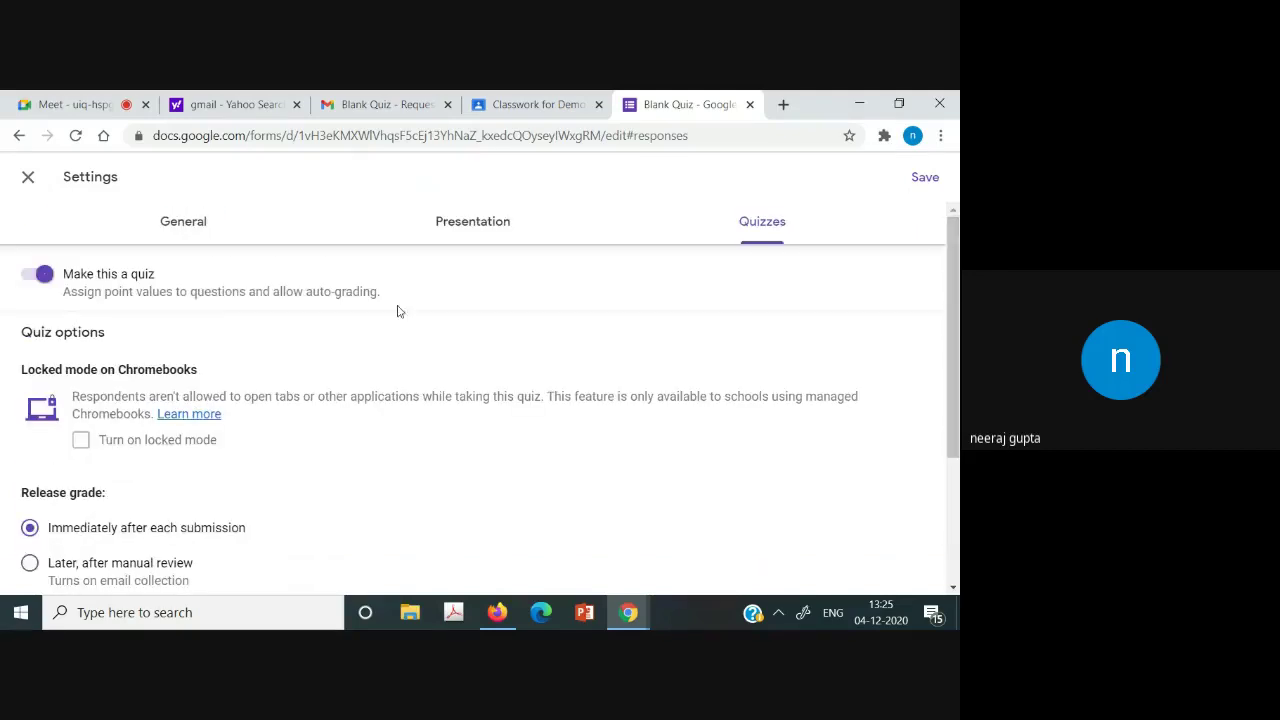
{"action": "left_click", "coordinate": [167, 225]}
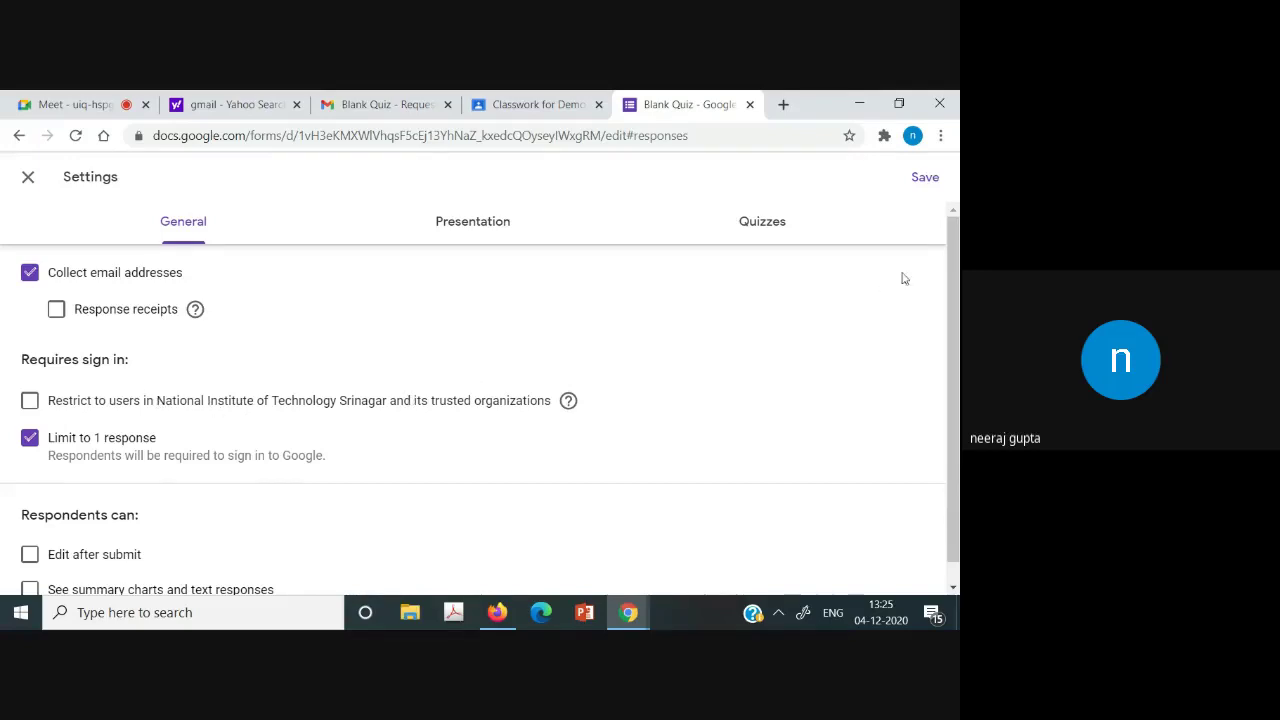
{"action": "left_click", "coordinate": [920, 177]}
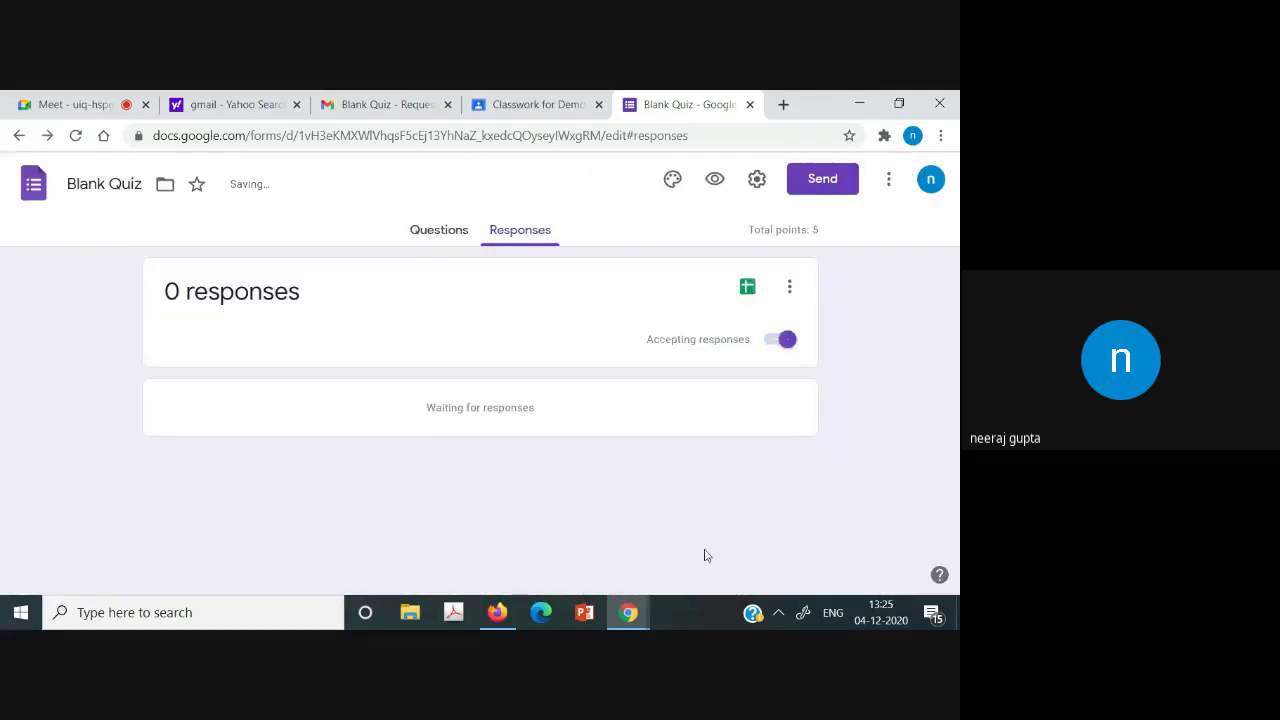
Reopen the Midsem quiz attachment from the student's assignment page.
{"action": "left_click", "coordinate": [497, 612]}
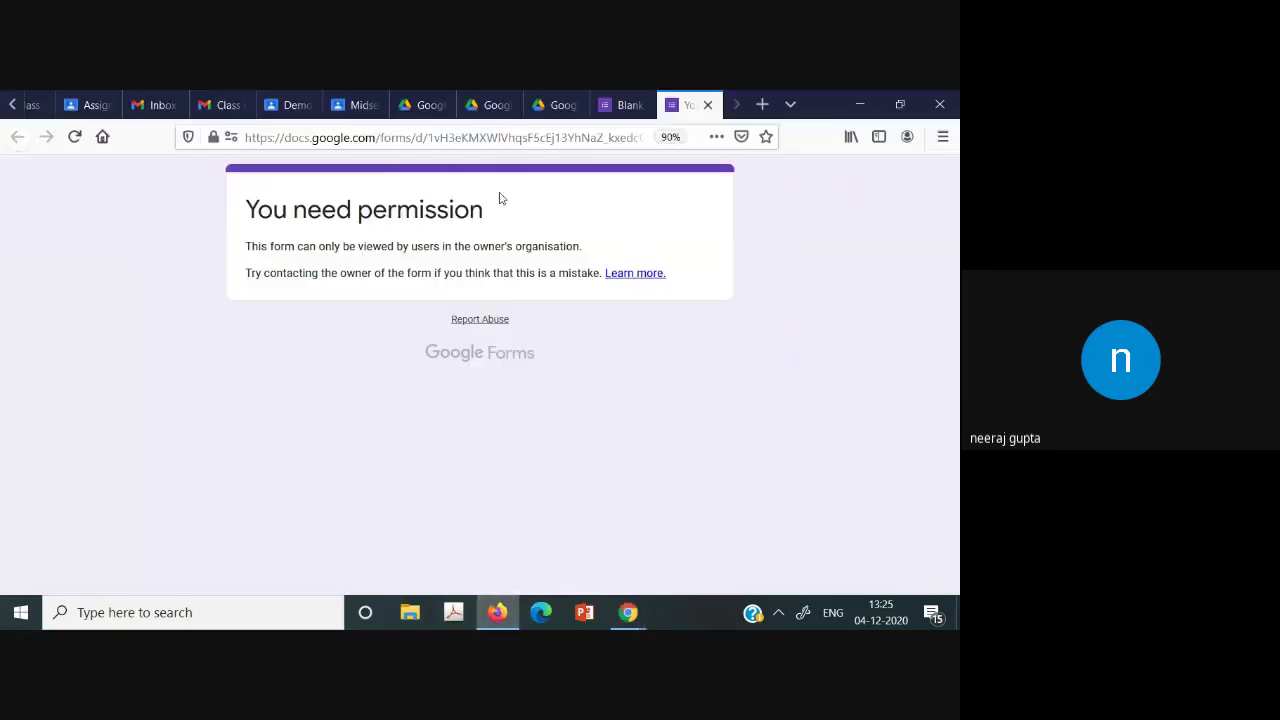
{"action": "left_click", "coordinate": [610, 104]}
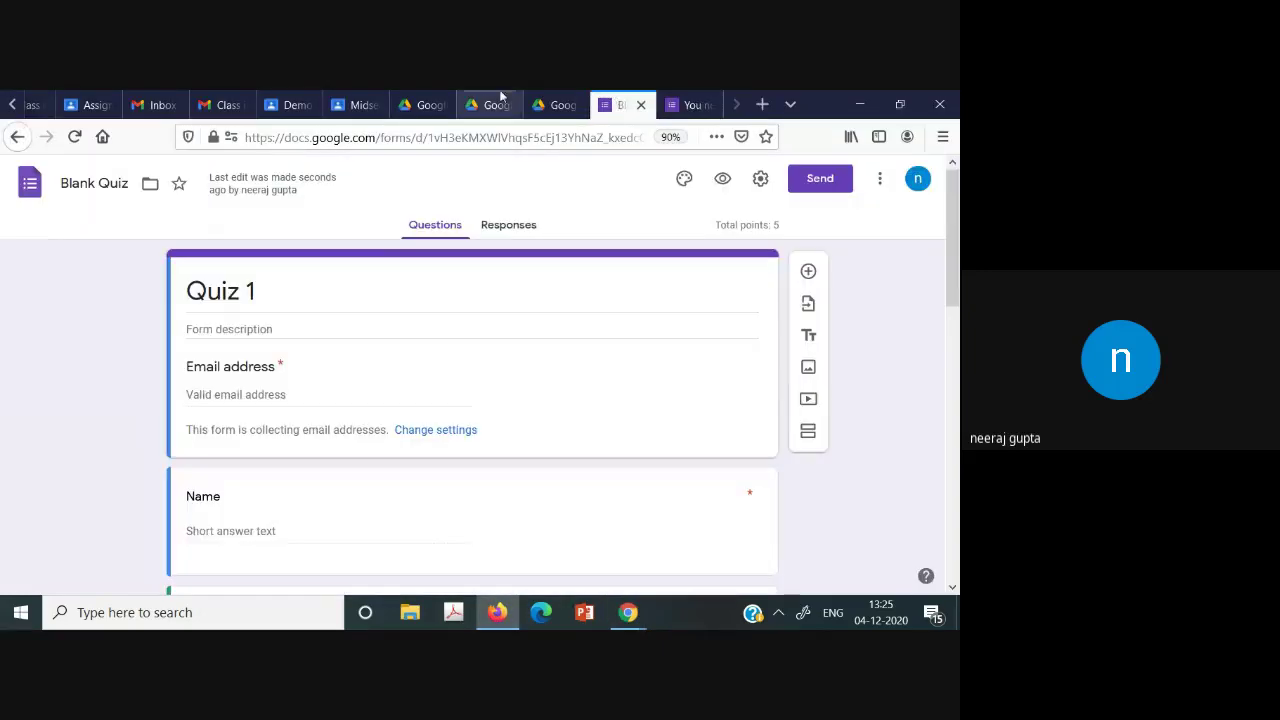
{"action": "left_click", "coordinate": [355, 104]}
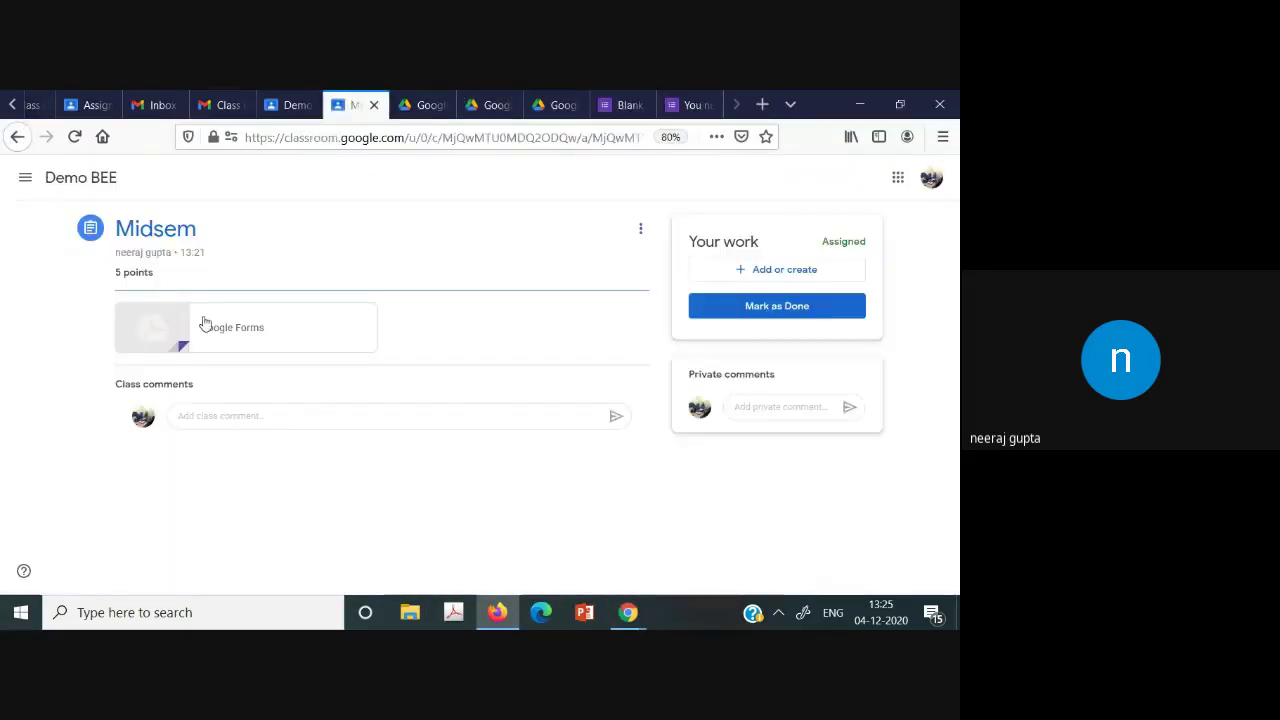
{"action": "left_click", "coordinate": [143, 330]}
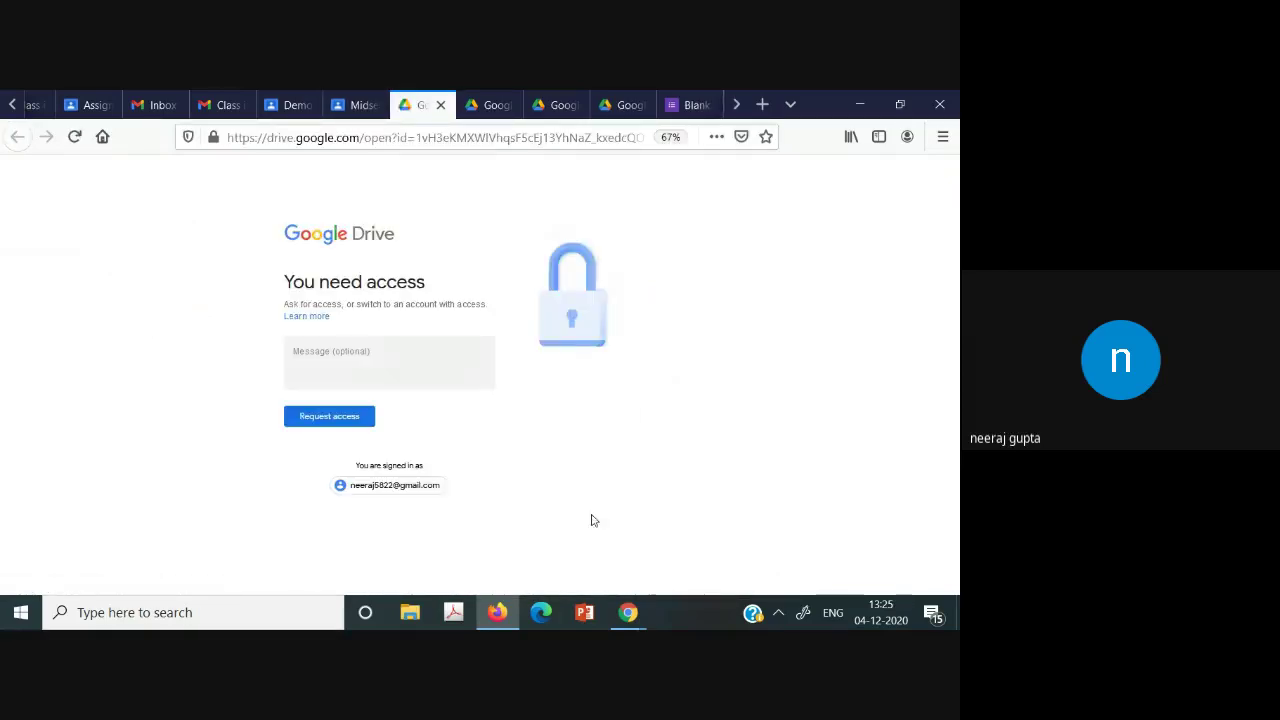
Save the Blank Quiz settings again and show the Quiz 1 questions with Email, Name and E.No fields.
{"action": "mouse_move", "coordinate": [630, 612]}
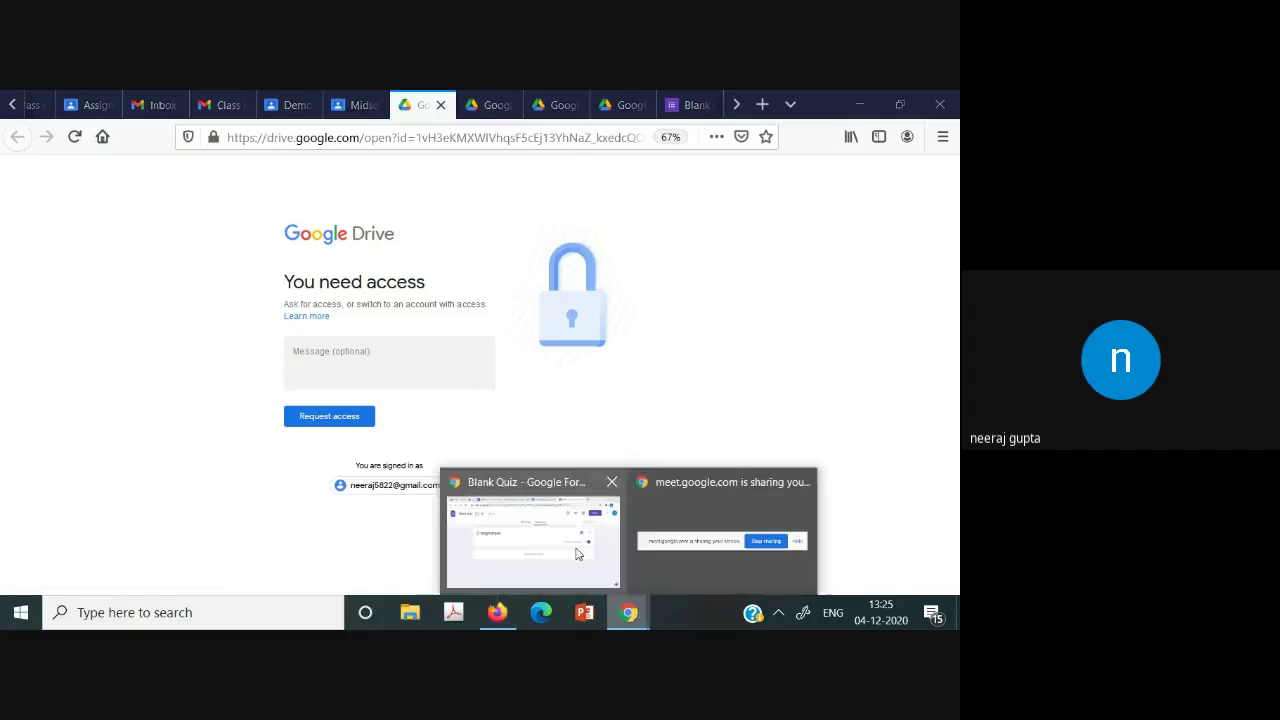
{"action": "left_click", "coordinate": [530, 530]}
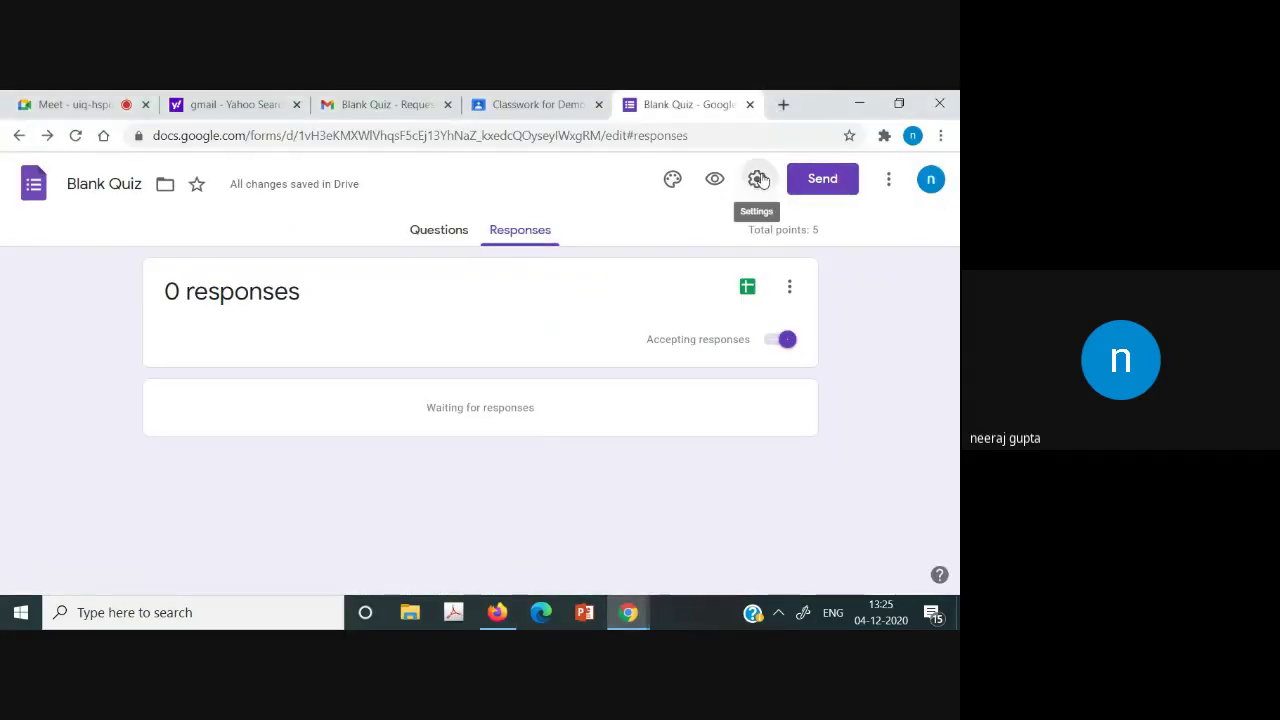
{"action": "left_click", "coordinate": [758, 179]}
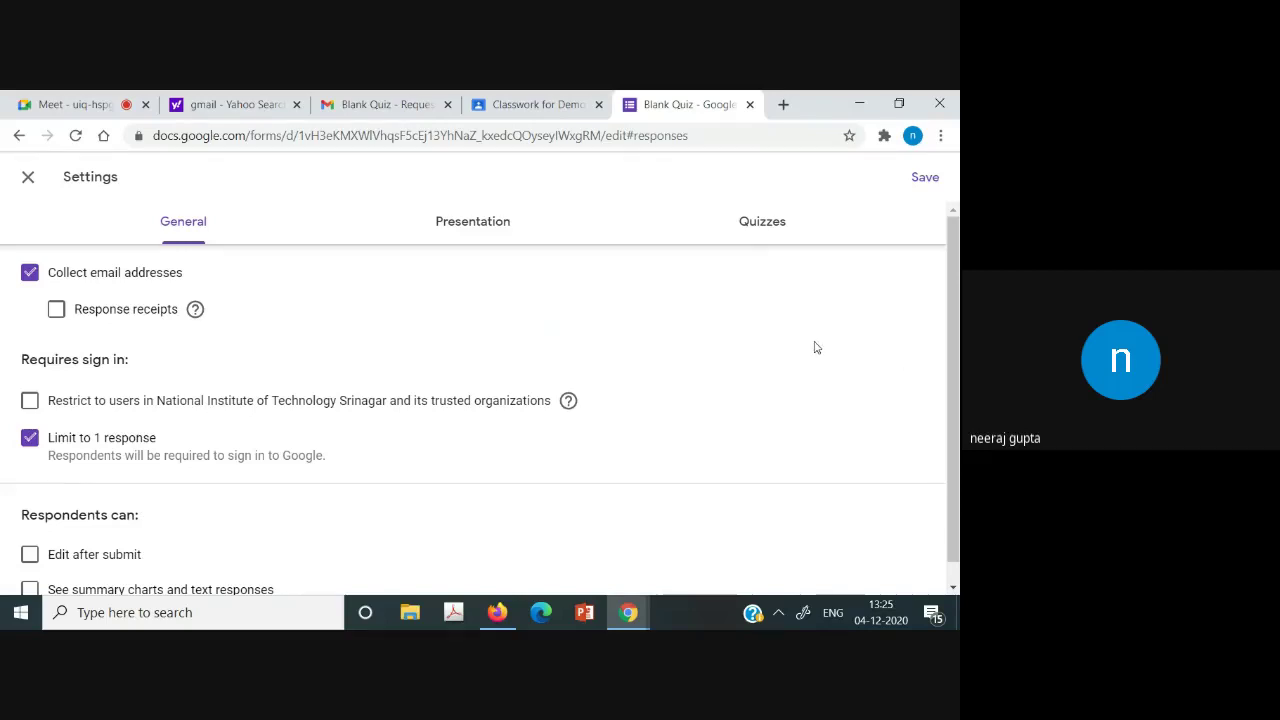
{"action": "left_click", "coordinate": [912, 190]}
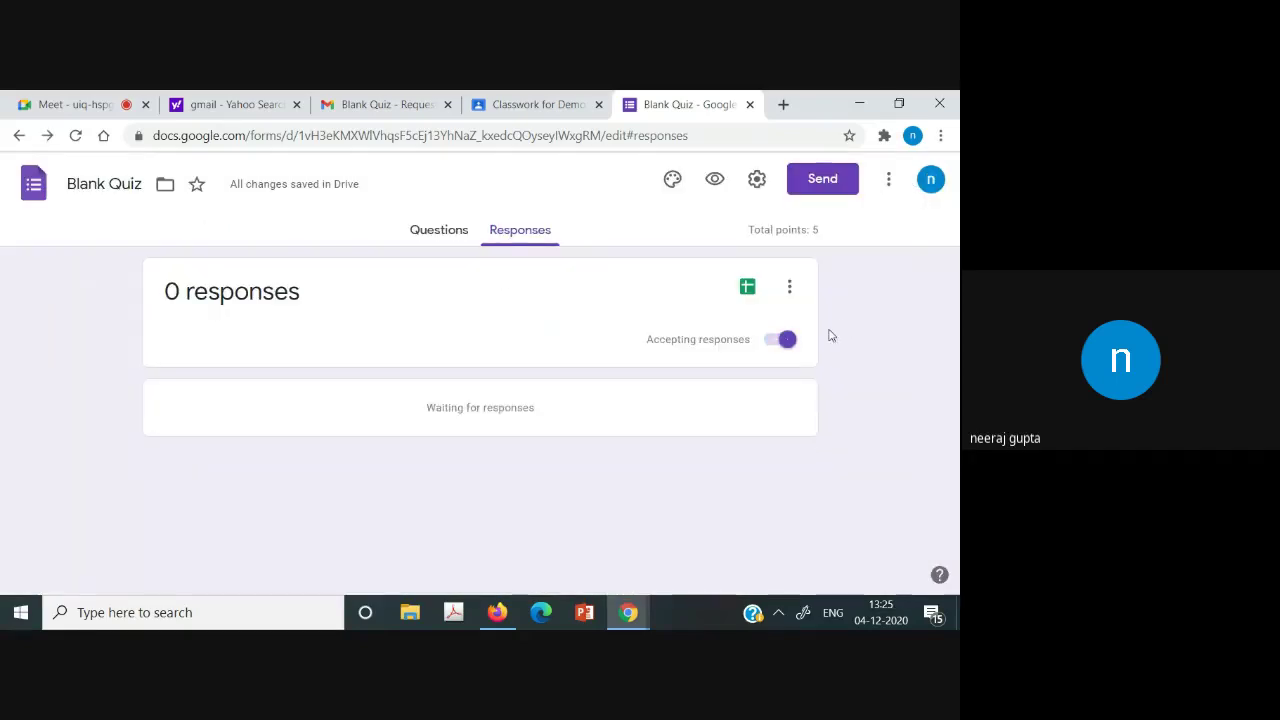
{"action": "left_click", "coordinate": [421, 232]}
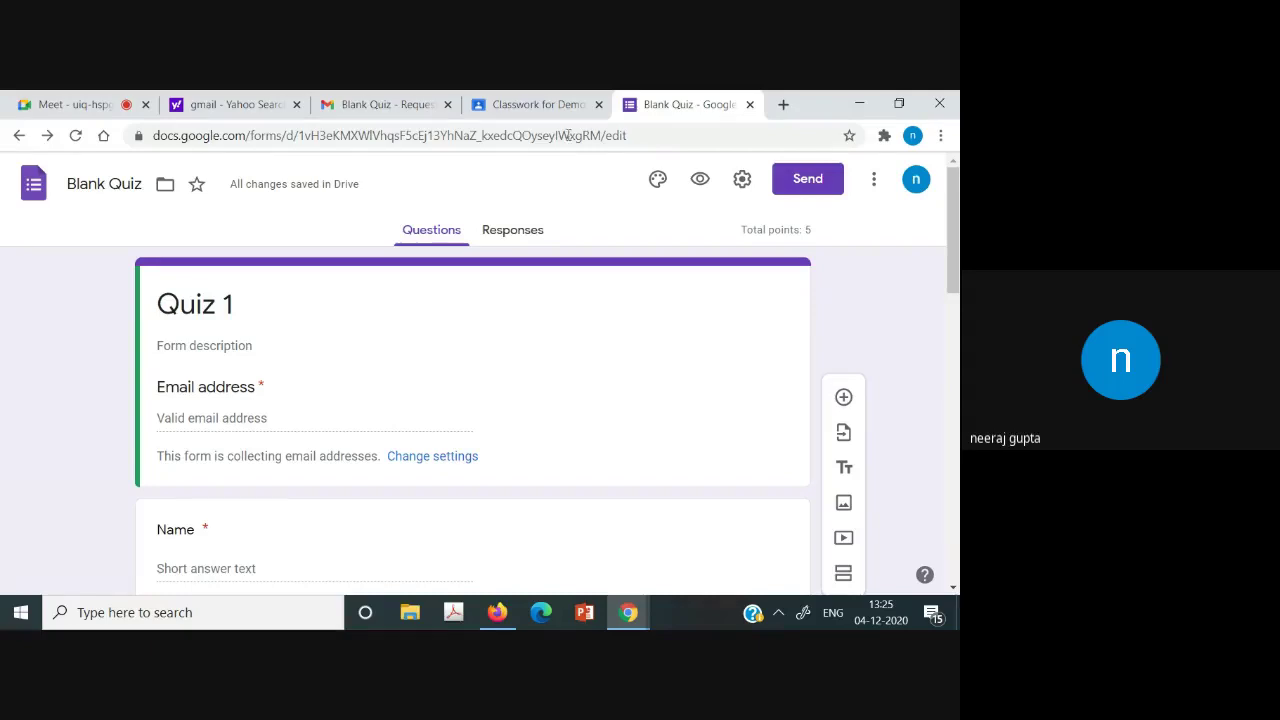
{"action": "mouse_move", "coordinate": [952, 230]}
{"action": "left_mouse_down"}
{"action": "mouse_move", "coordinate": [952, 330]}
{"action": "mouse_move", "coordinate": [953, 240]}
{"action": "left_mouse_up"}
{"action": "left_click_drag", "start_coordinate": [955, 298], "coordinate": [957, 205]}
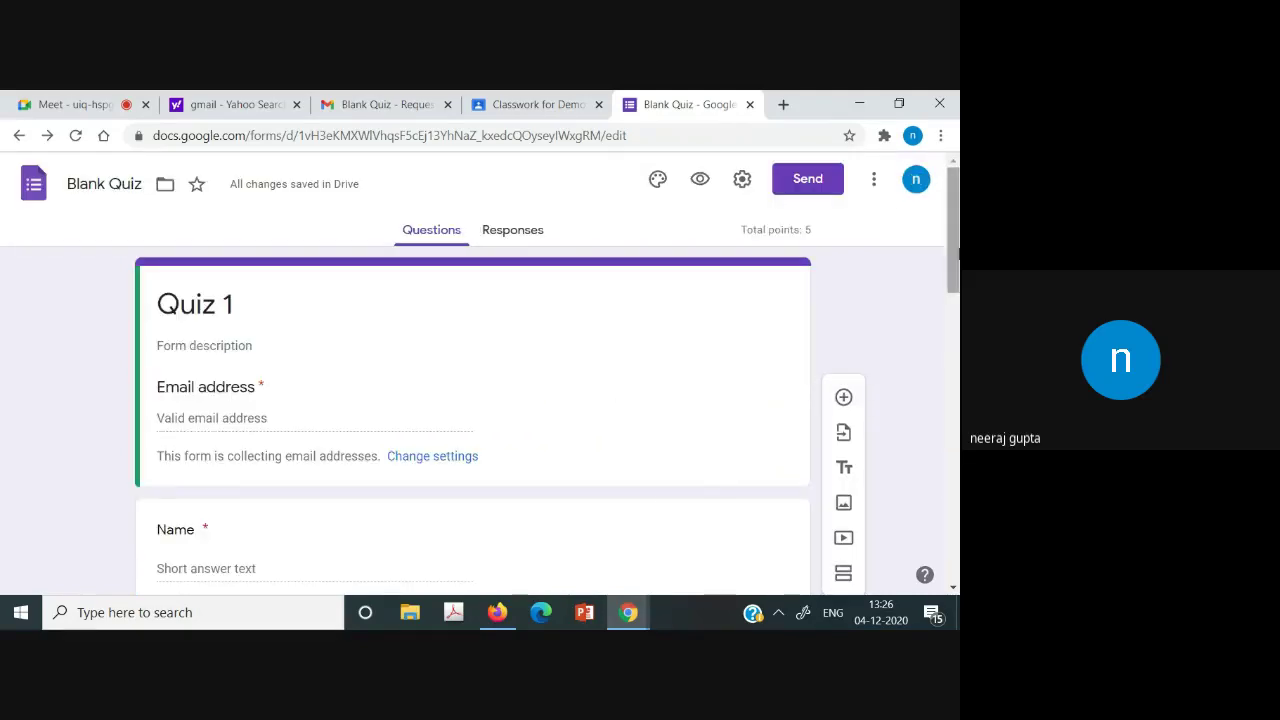
{"action": "left_click", "coordinate": [496, 612]}
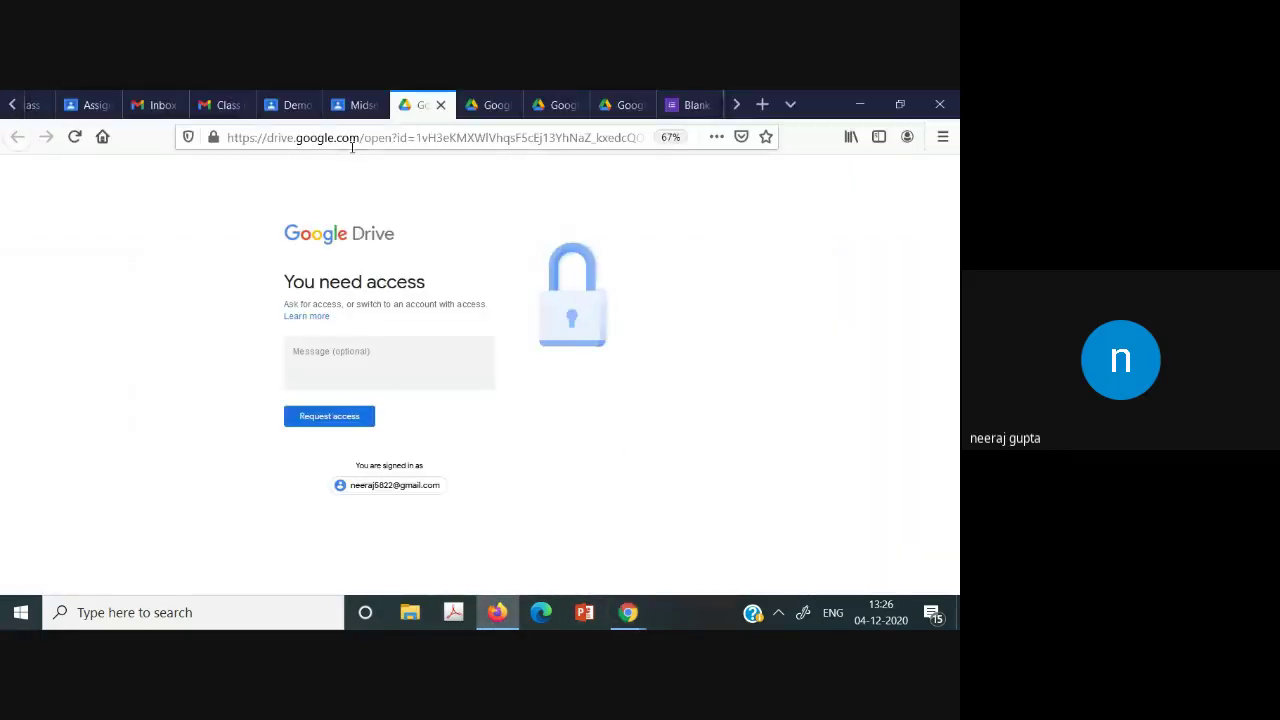
Open the Midsem Google Form from Demo BEE classwork and start an access request.
{"action": "left_click", "coordinate": [345, 105]}
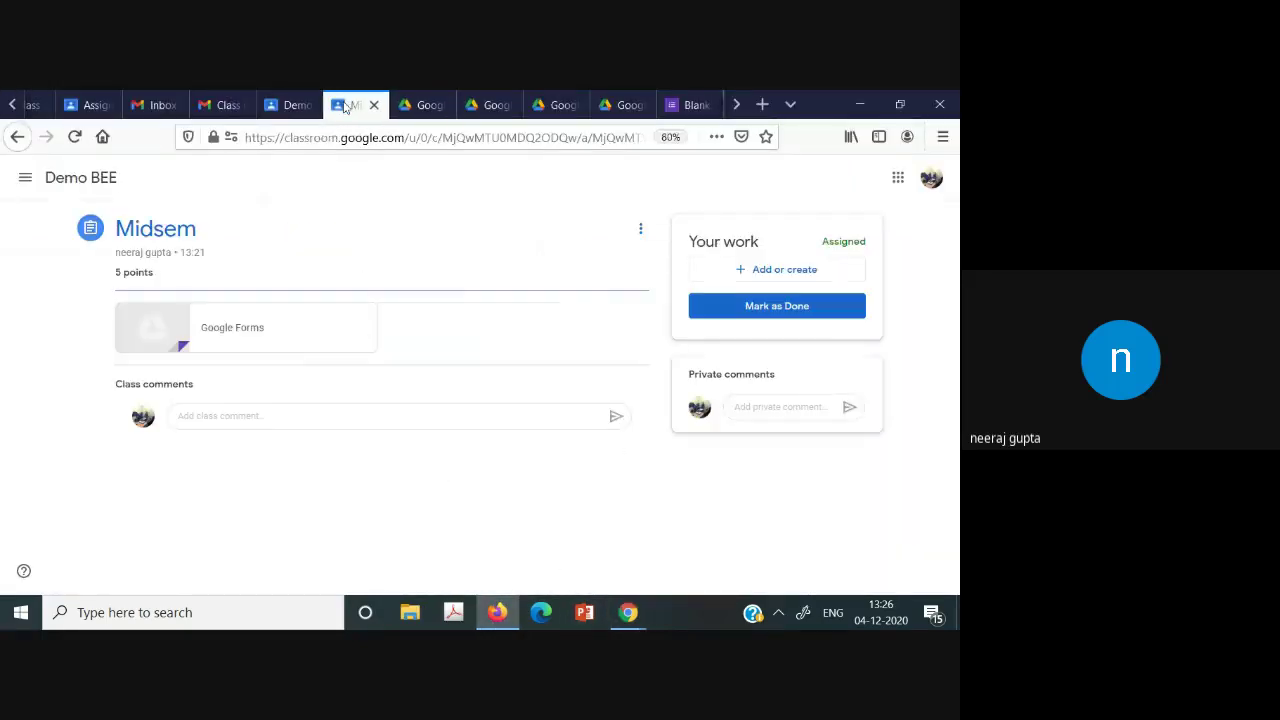
{"action": "left_click", "coordinate": [25, 177]}
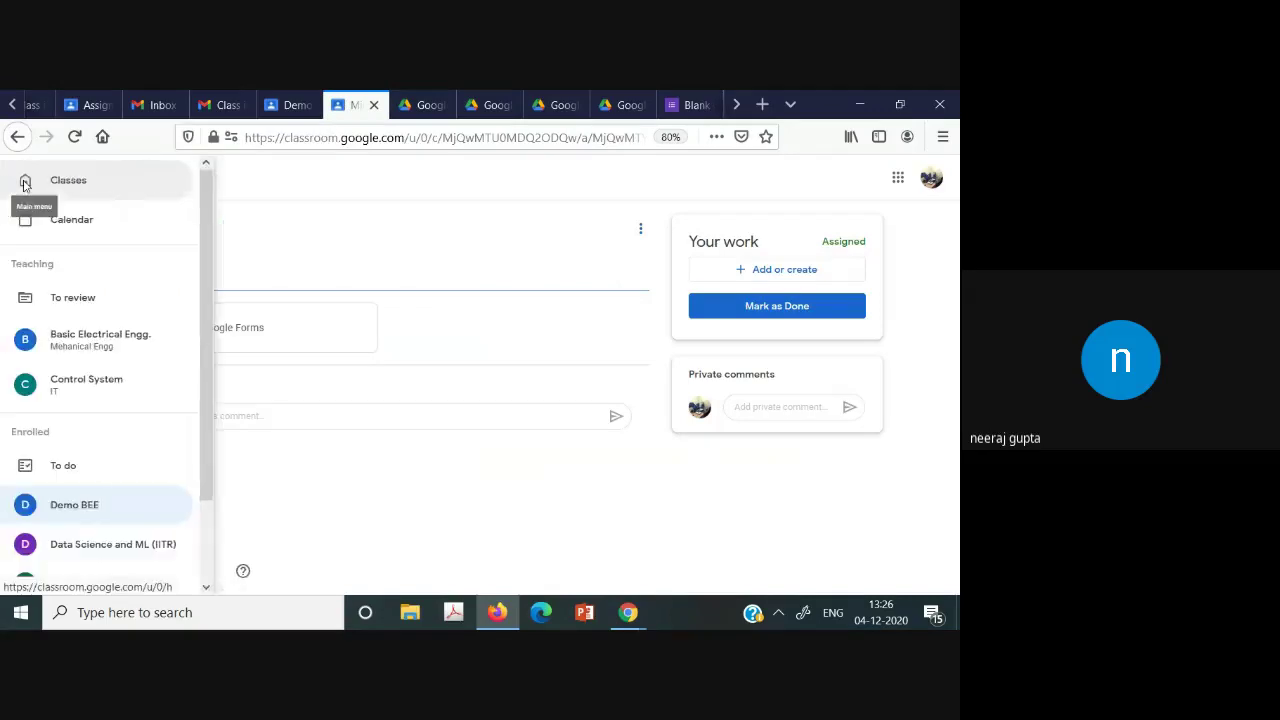
{"action": "left_click", "coordinate": [72, 507]}
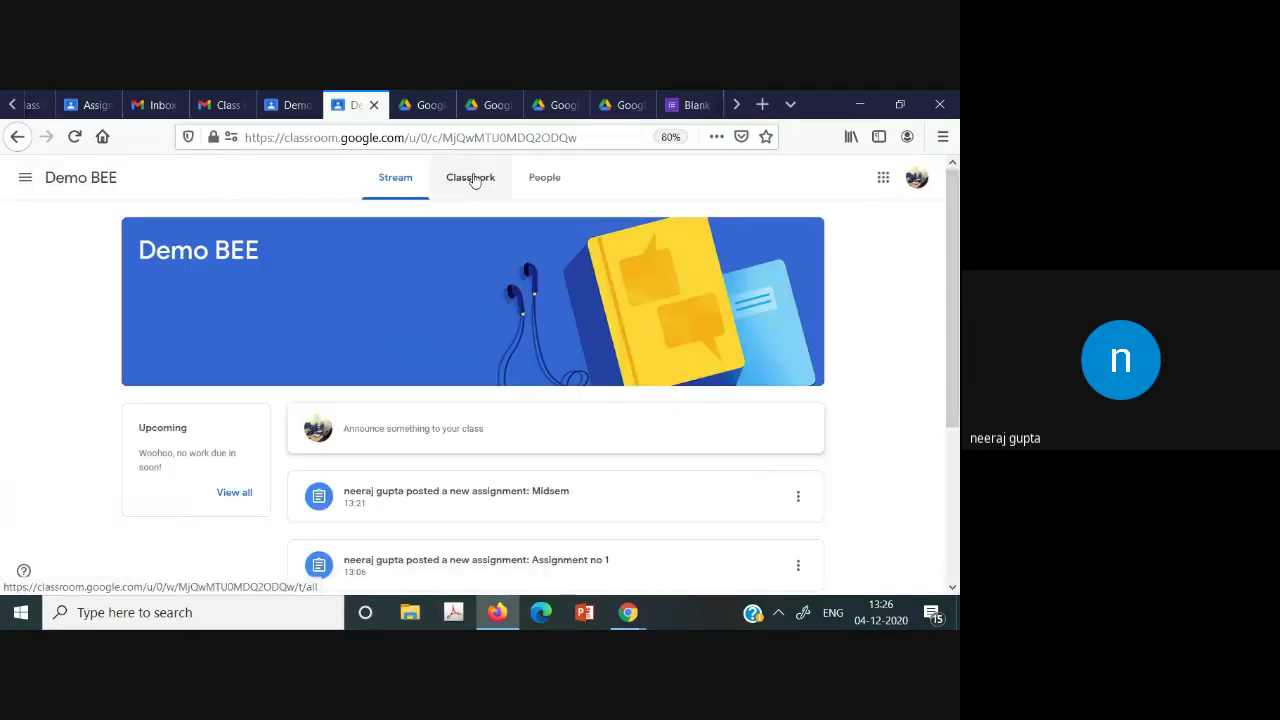
{"action": "left_click", "coordinate": [472, 179]}
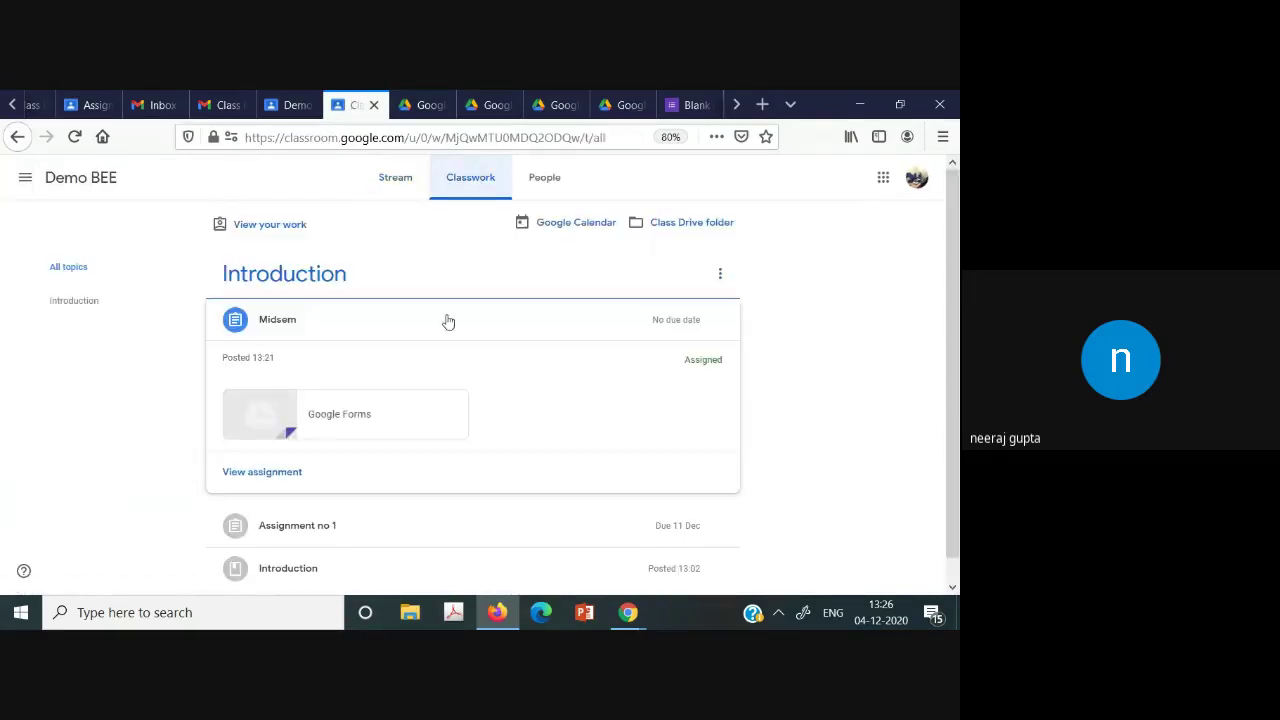
{"action": "left_click", "coordinate": [255, 398]}
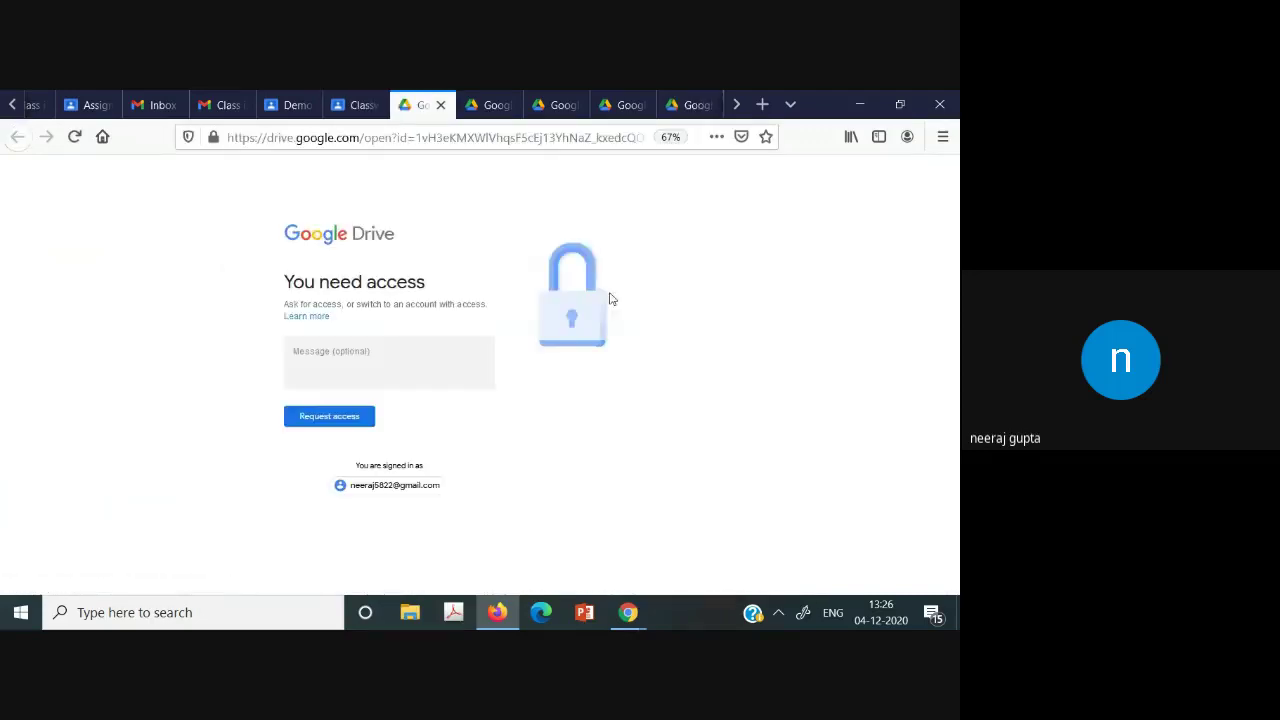
{"action": "left_click", "coordinate": [438, 374]}
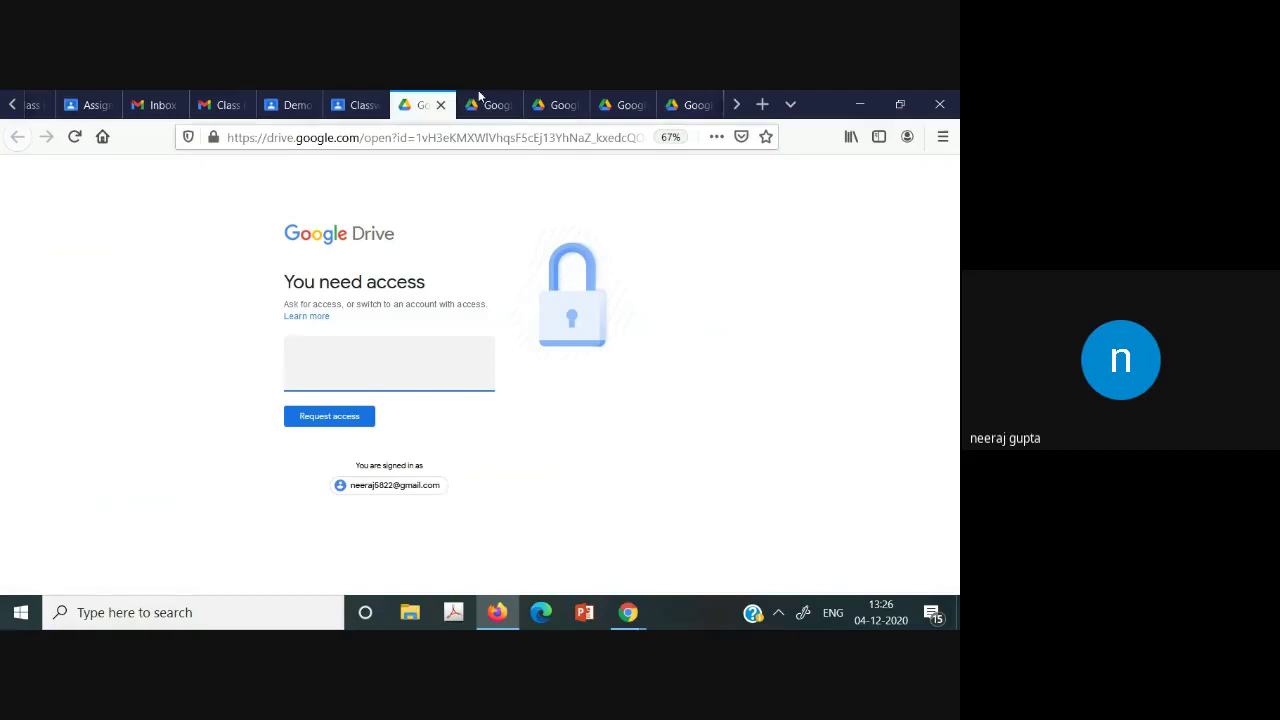
Reopen the attached form, then close the leftover access-denied Drive tabs.
{"action": "left_click", "coordinate": [352, 100]}
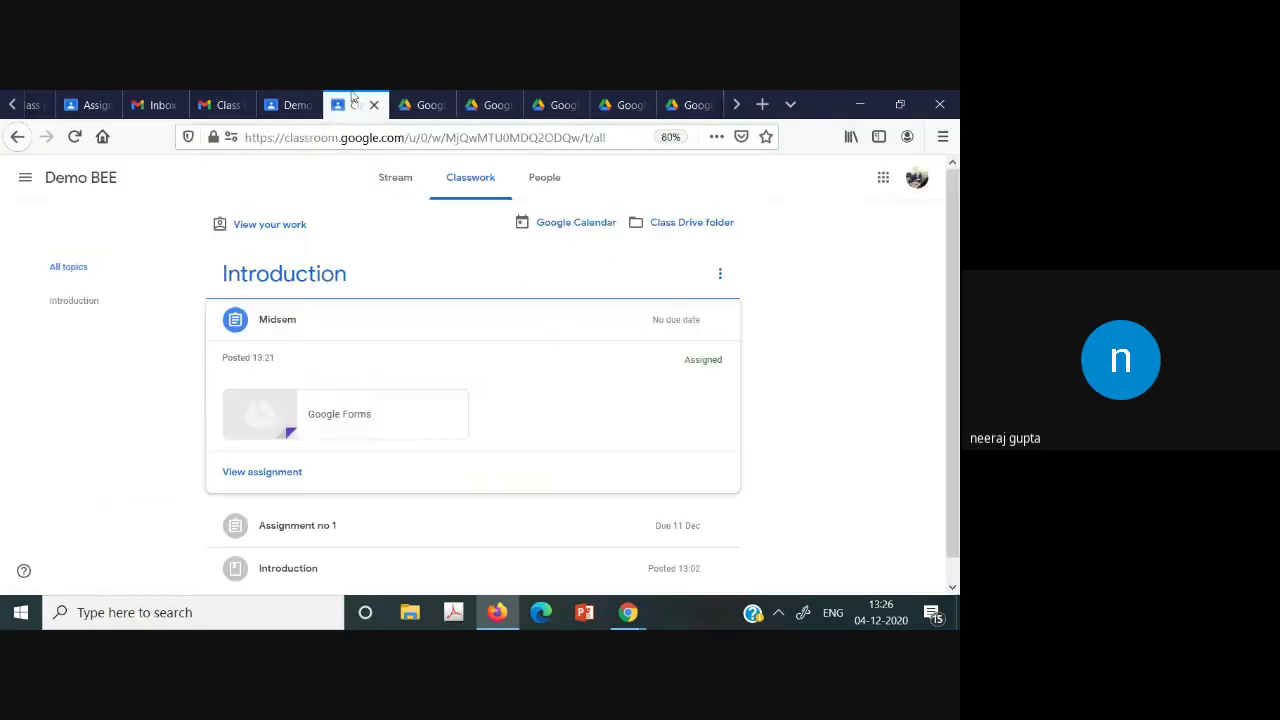
{"action": "left_click", "coordinate": [265, 404]}
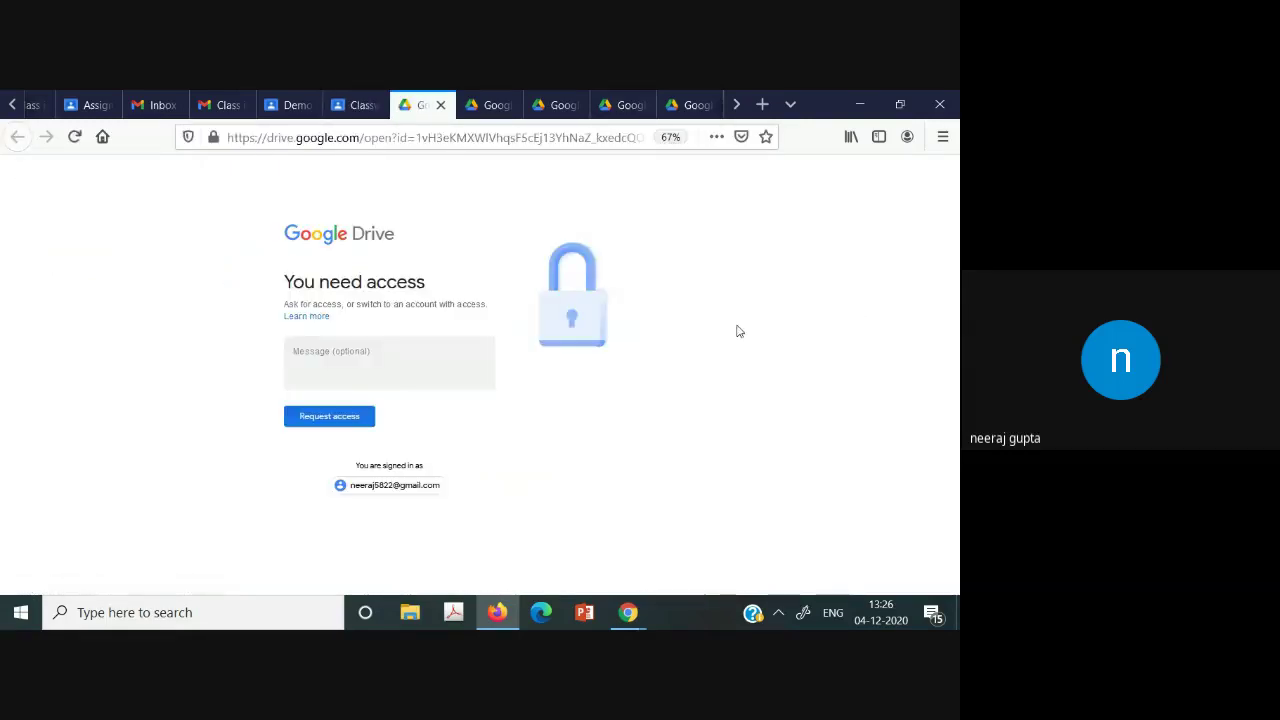
{"action": "left_click", "coordinate": [700, 100]}
{"action": "left_click", "coordinate": [515, 100]}
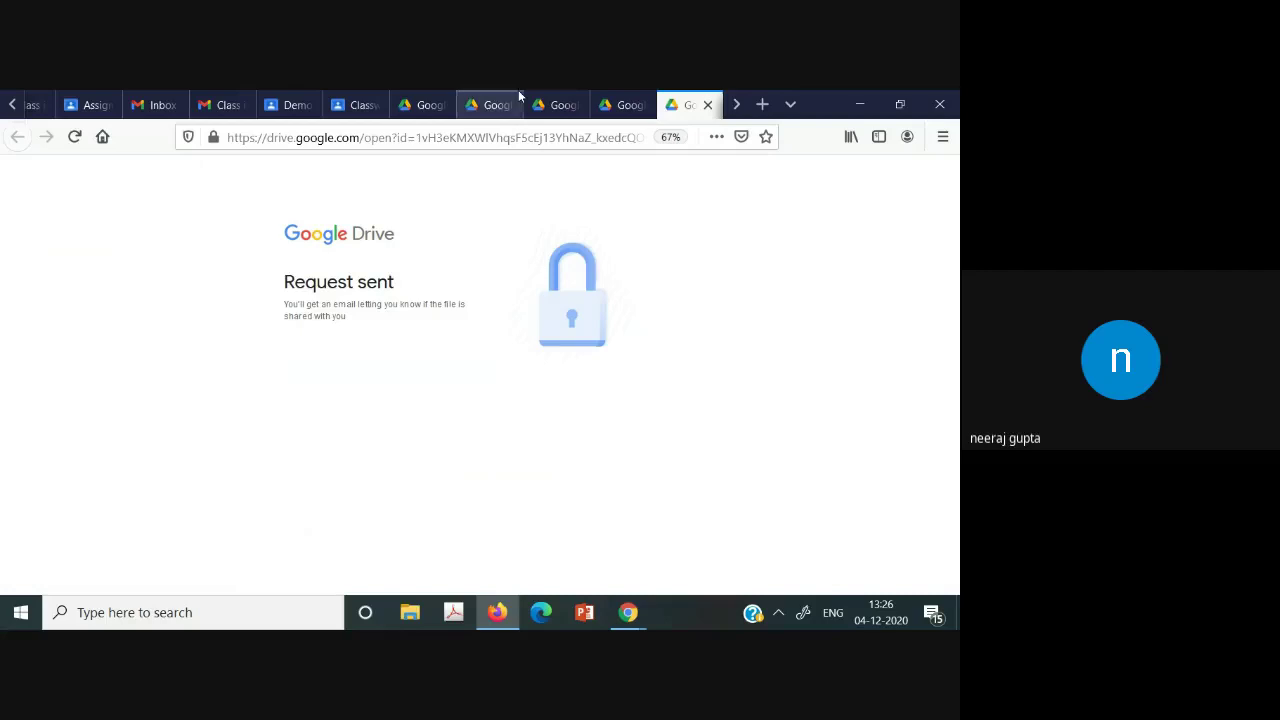
{"action": "left_click", "coordinate": [507, 105]}
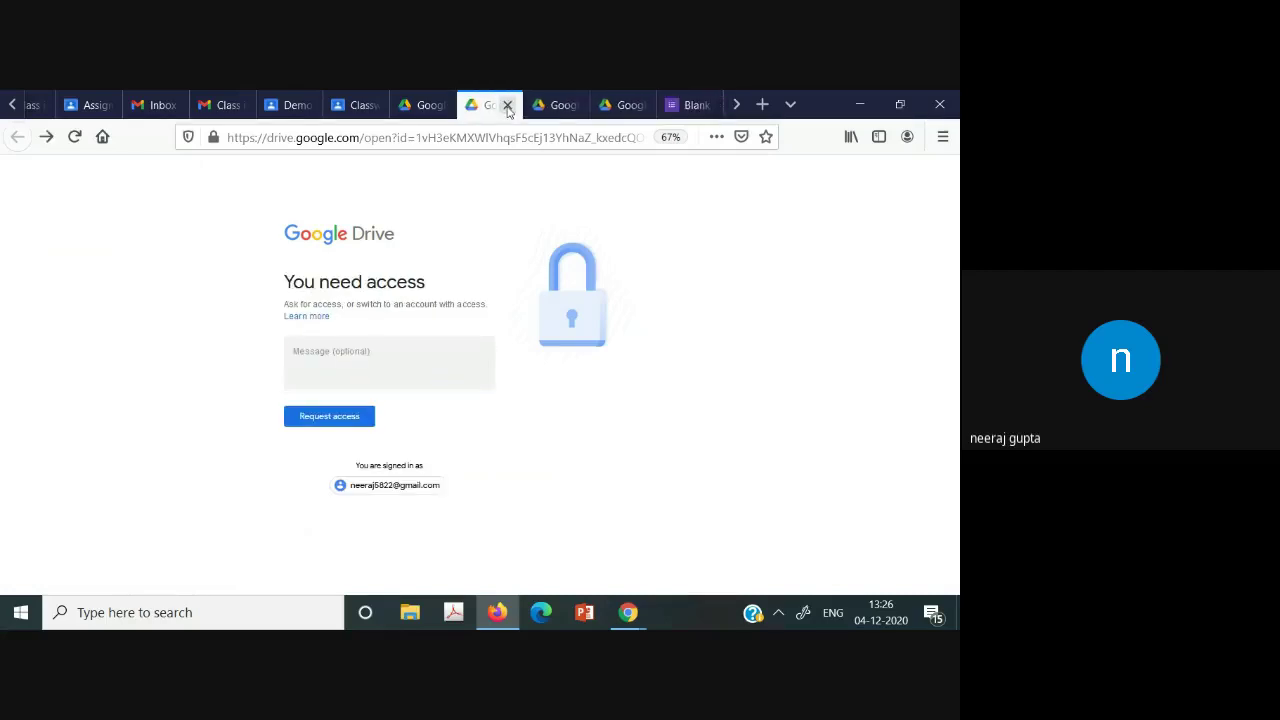
{"action": "left_click", "coordinate": [507, 105]}
Close the last Drive tab and open Quiz 1 under the other personal account.
{"action": "left_click", "coordinate": [507, 105]}
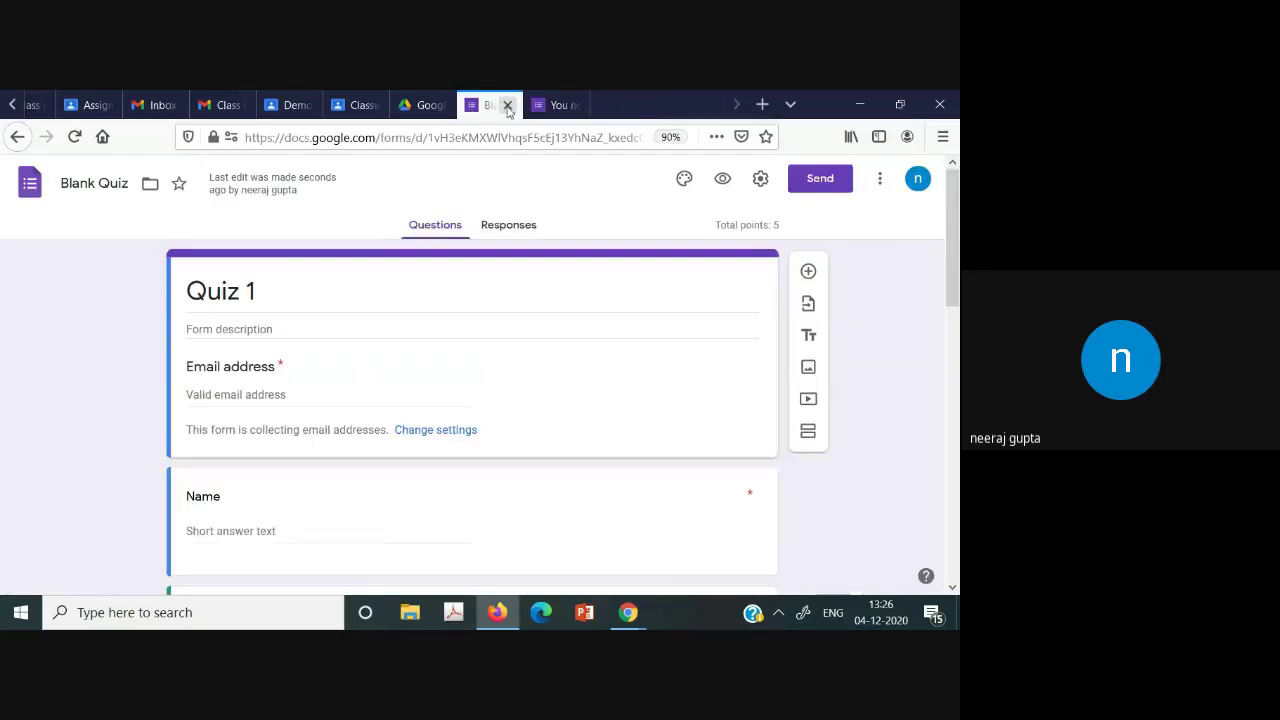
{"action": "left_click", "coordinate": [916, 186]}
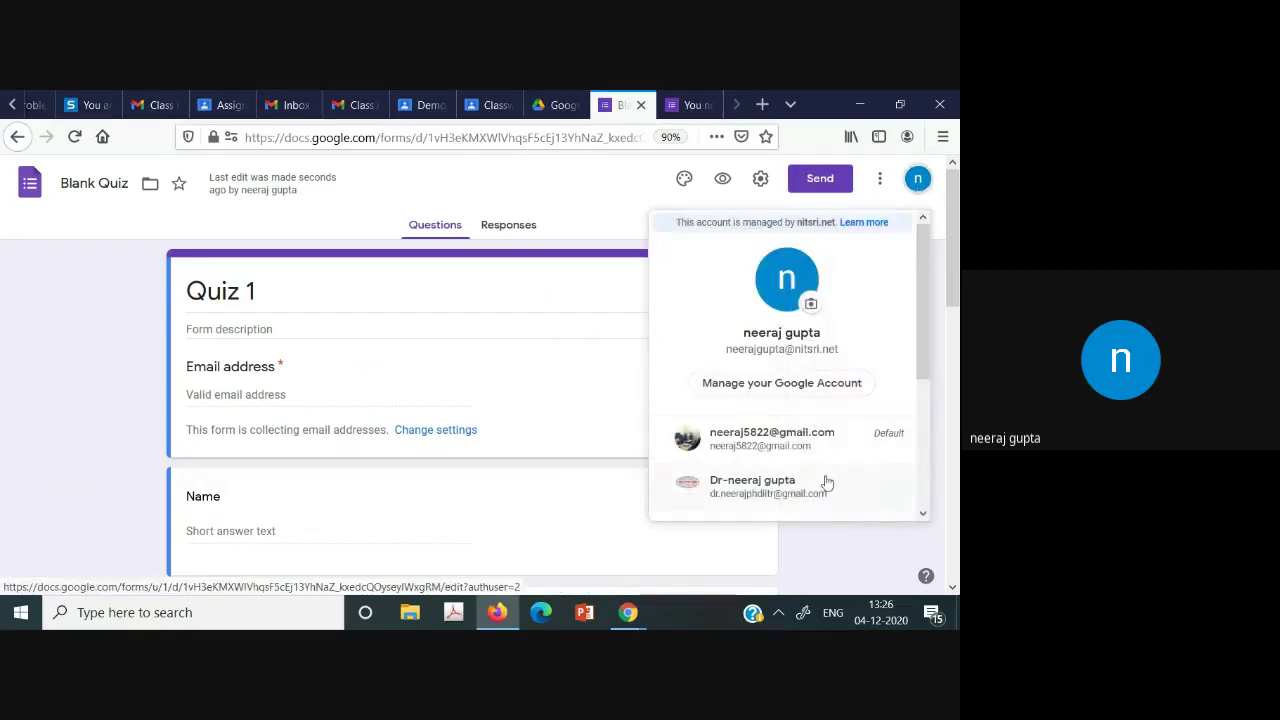
{"action": "left_click", "coordinate": [782, 448]}
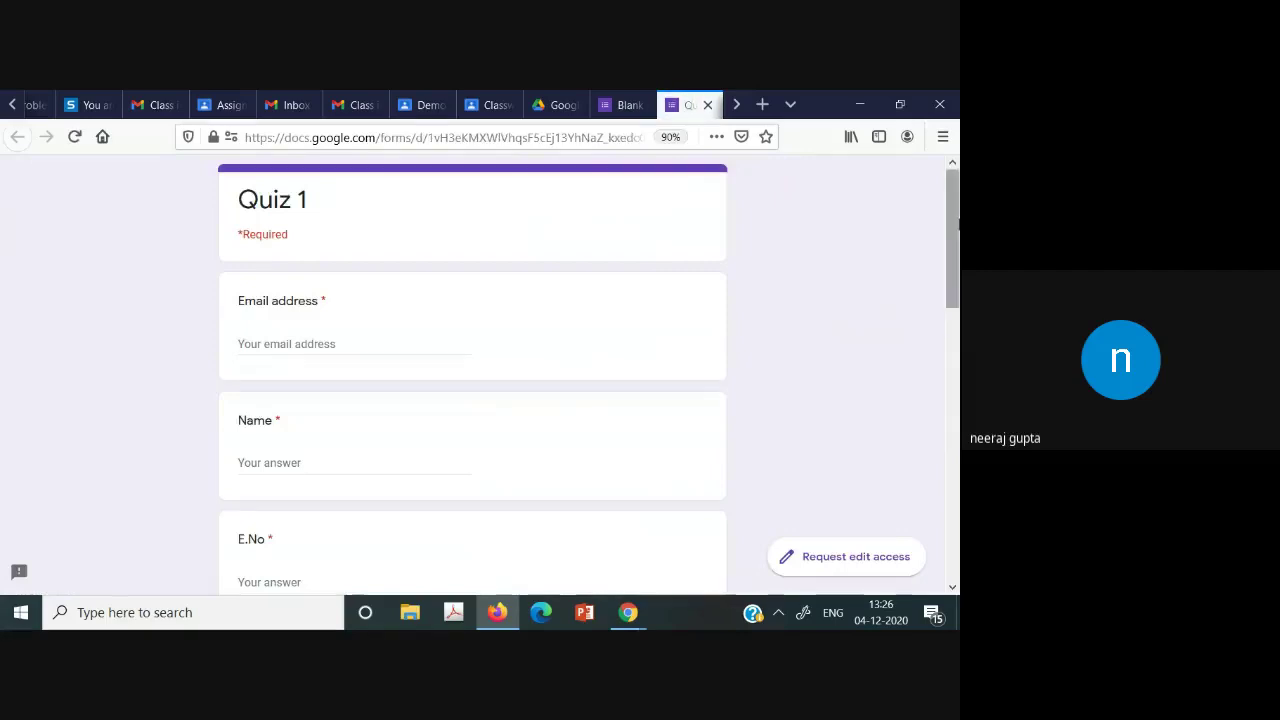
{"action": "scroll", "coordinate": [958, 225], "scroll_direction": "down", "scroll_amount": 1}
{"action": "scroll", "coordinate": [958, 225], "scroll_direction": "up", "scroll_amount": 1}
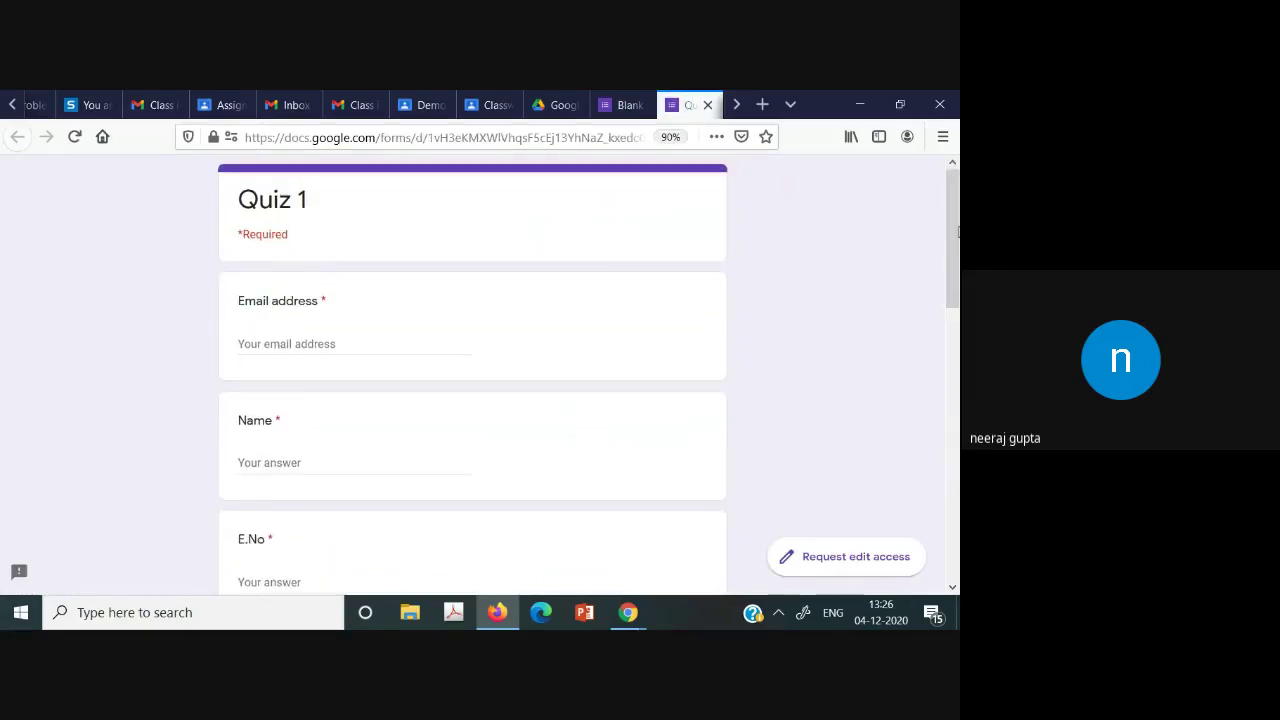
{"action": "left_click_drag", "start_coordinate": [957, 227], "coordinate": [957, 250]}
Fill in the respondent's email address, name and enrollment number.
{"action": "left_click", "coordinate": [291, 294]}
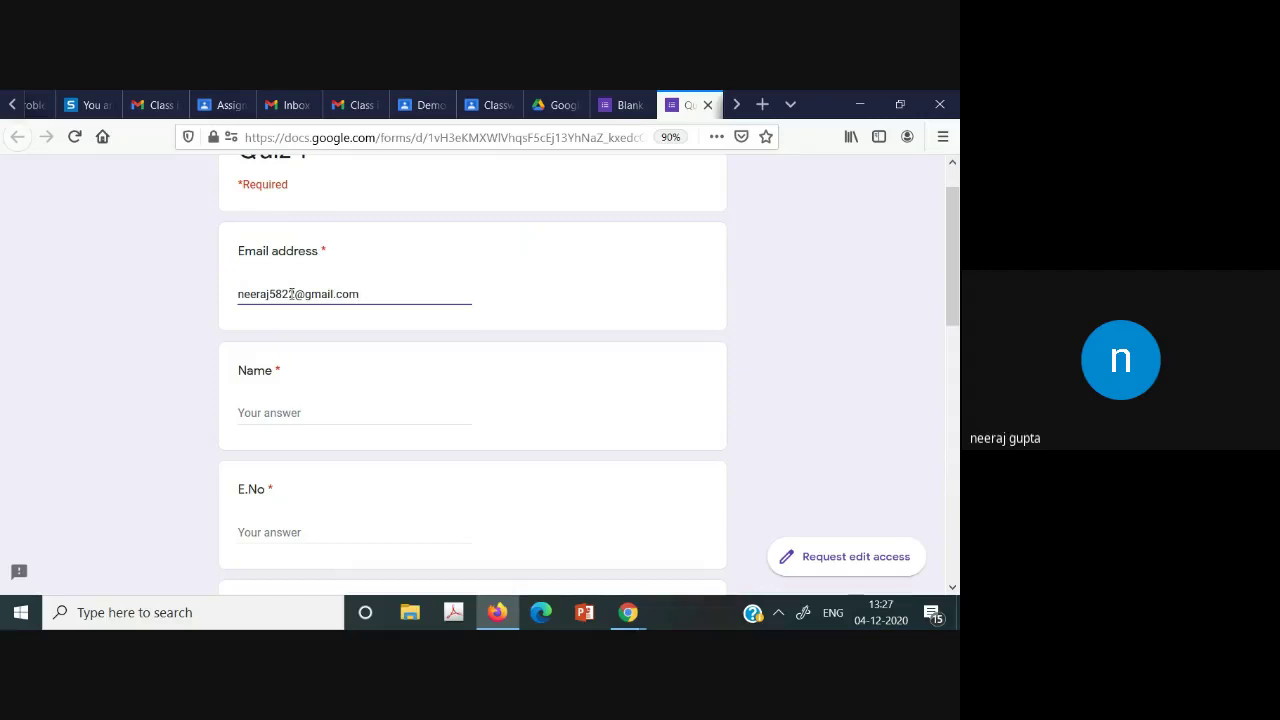
{"action": "left_click", "coordinate": [331, 406]}
{"action": "type", "text": "Neeraj"}
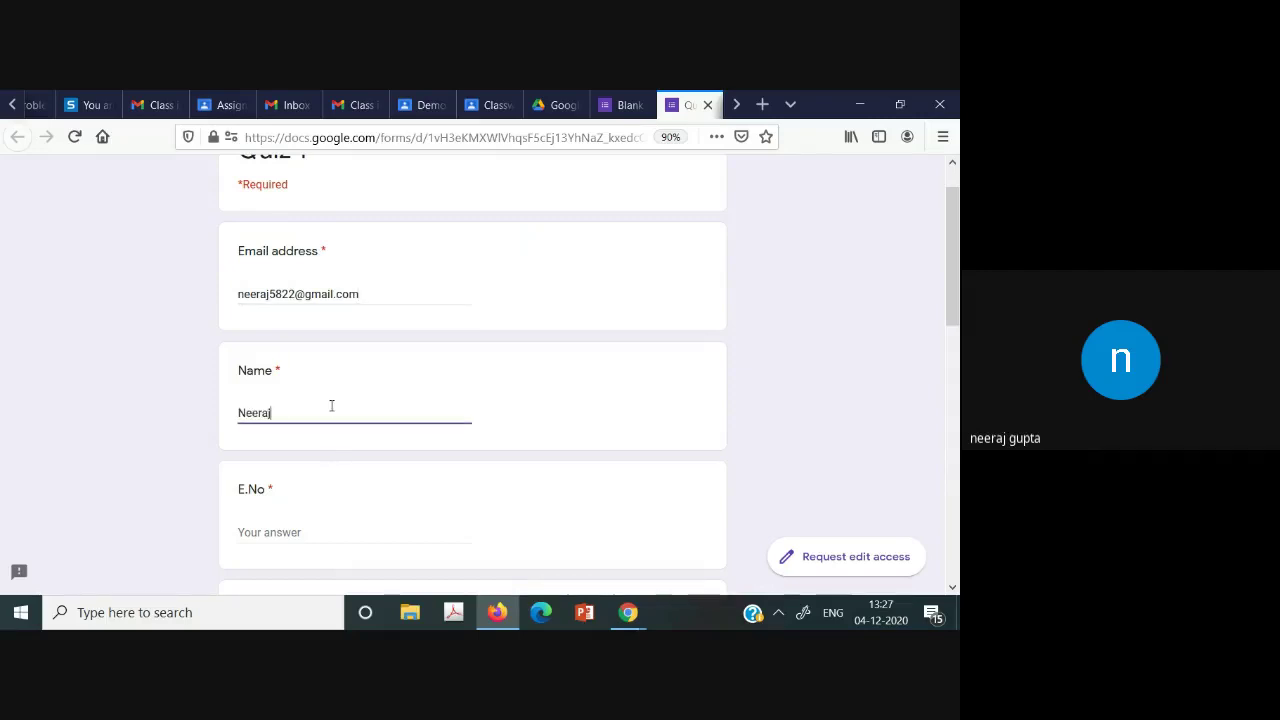
{"action": "scroll", "coordinate": [331, 406], "scroll_direction": "down", "scroll_amount": 1}
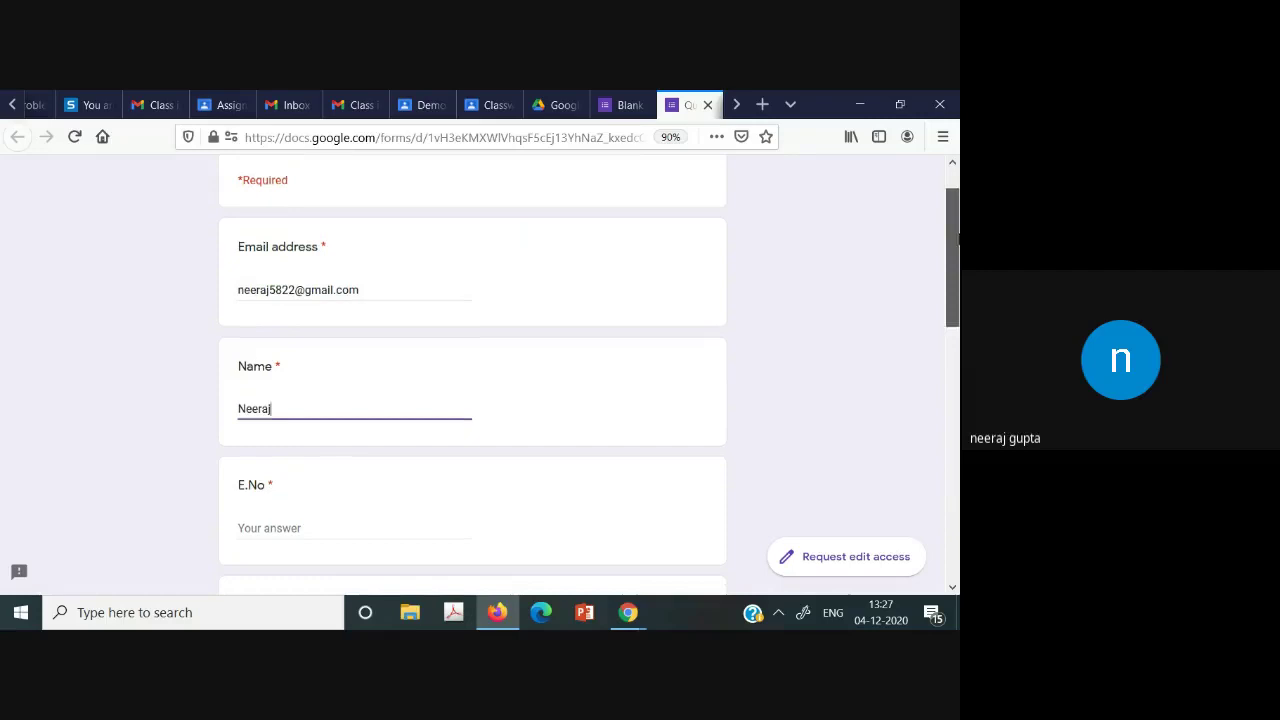
{"action": "scroll", "coordinate": [323, 300], "scroll_direction": "down", "scroll_amount": 2}
{"action": "left_click", "coordinate": [323, 300]}
{"action": "type", "text": "123"}
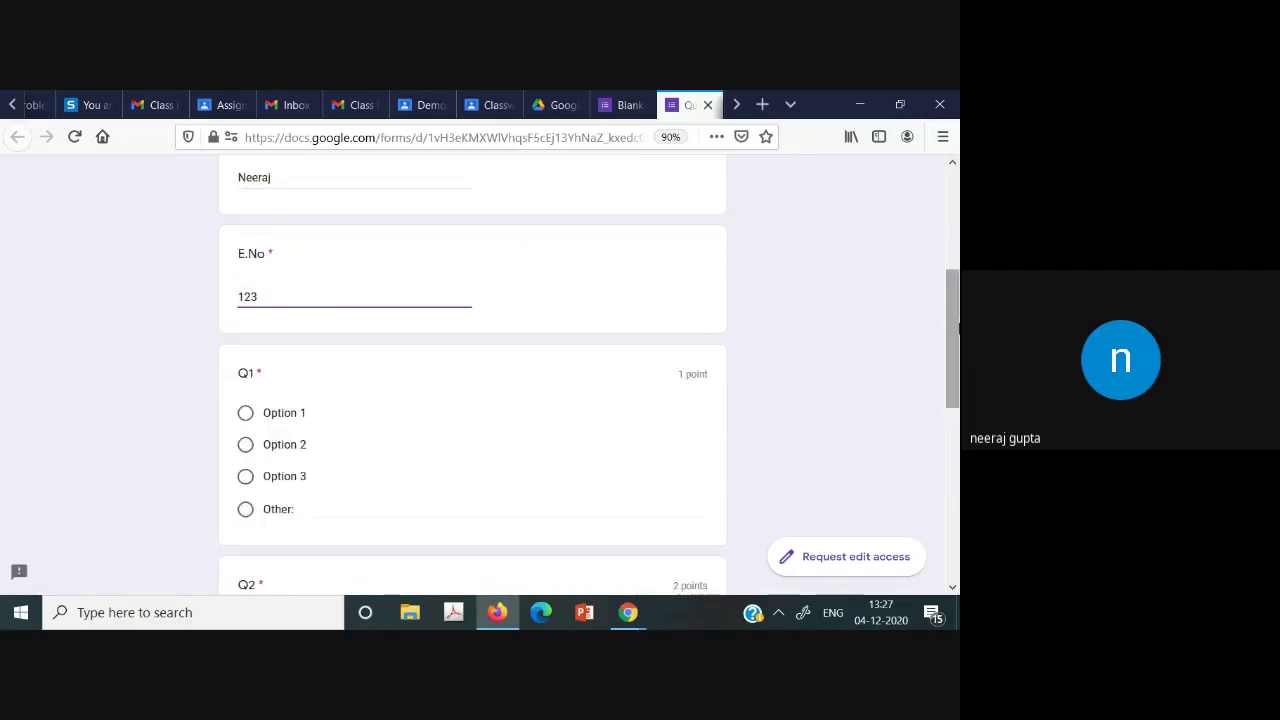
Answer Q1, Q2 and Q3 with Option 2.
{"action": "scroll", "coordinate": [958, 328], "scroll_direction": "down", "scroll_amount": 1}
{"action": "left_click", "coordinate": [245, 342]}
{"action": "scroll", "coordinate": [955, 400], "scroll_direction": "down", "scroll_amount": 1}
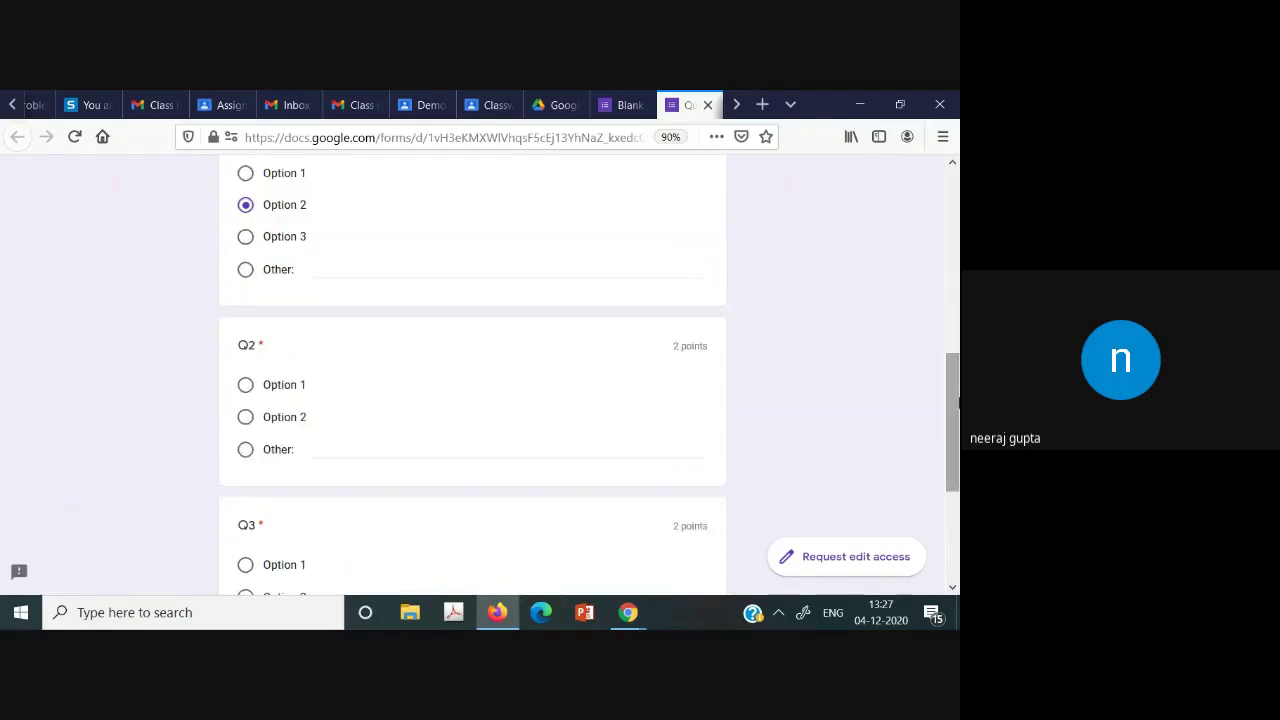
{"action": "left_click", "coordinate": [245, 417]}
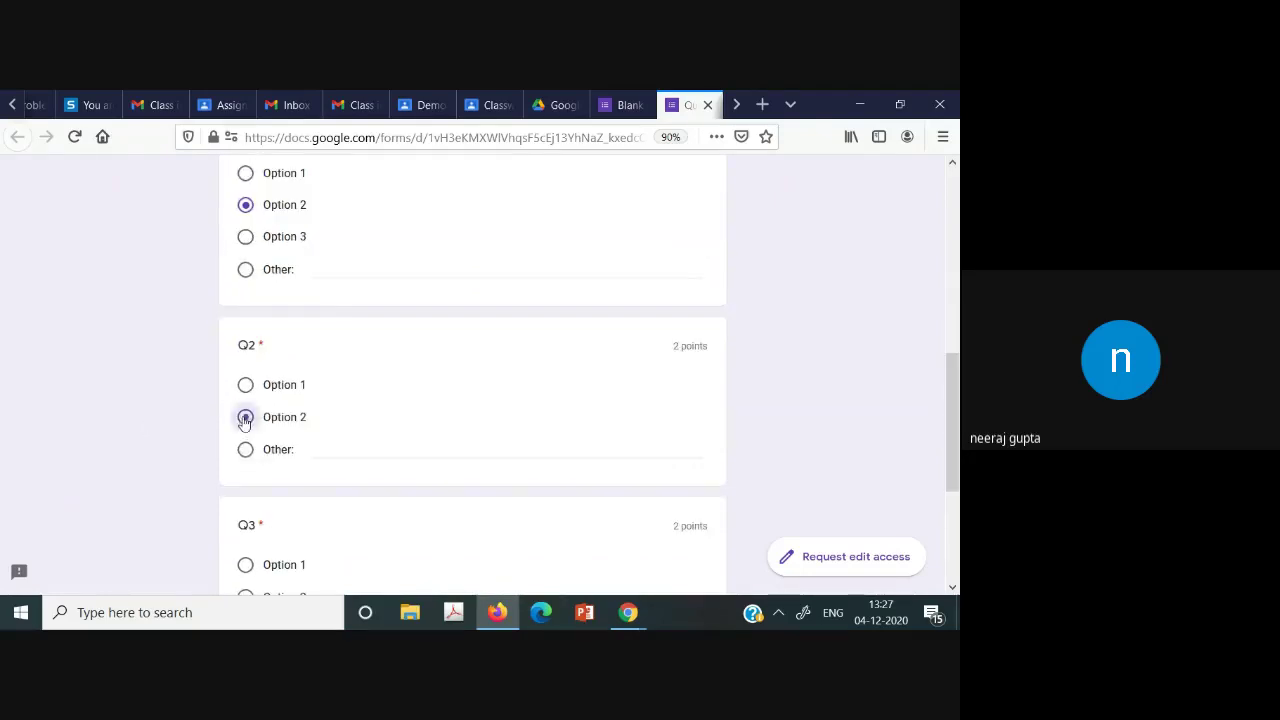
{"action": "scroll", "coordinate": [953, 420], "scroll_direction": "down", "scroll_amount": 1}
{"action": "scroll", "coordinate": [953, 470], "scroll_direction": "down", "scroll_amount": 1}
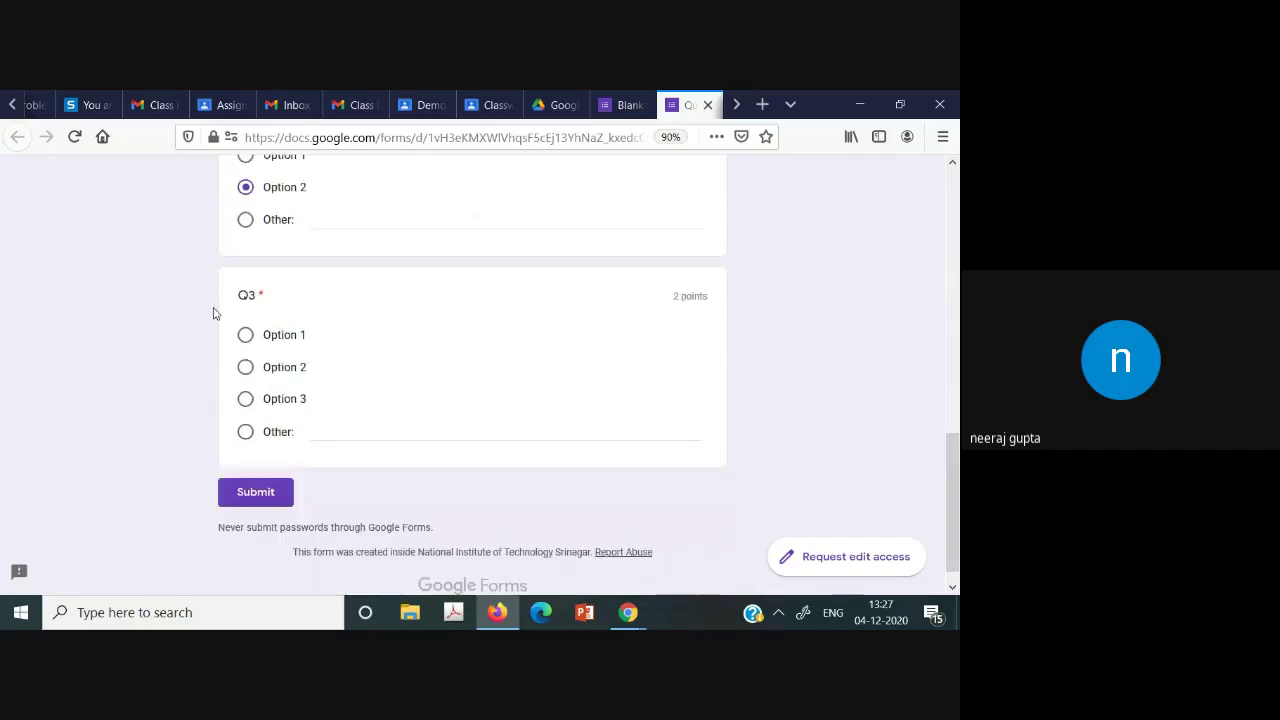
{"action": "left_click", "coordinate": [247, 369]}
{"action": "left_click", "coordinate": [246, 399]}
{"action": "left_click", "coordinate": [246, 369]}
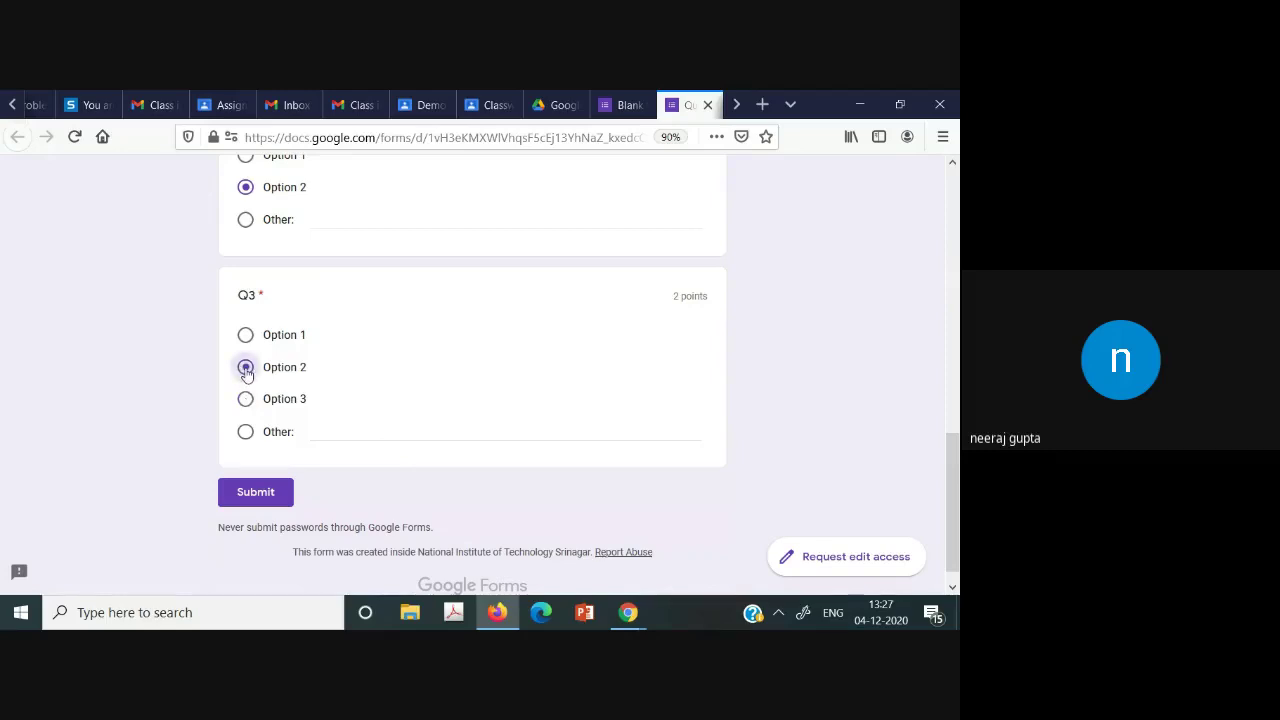
{"action": "left_click", "coordinate": [246, 338]}
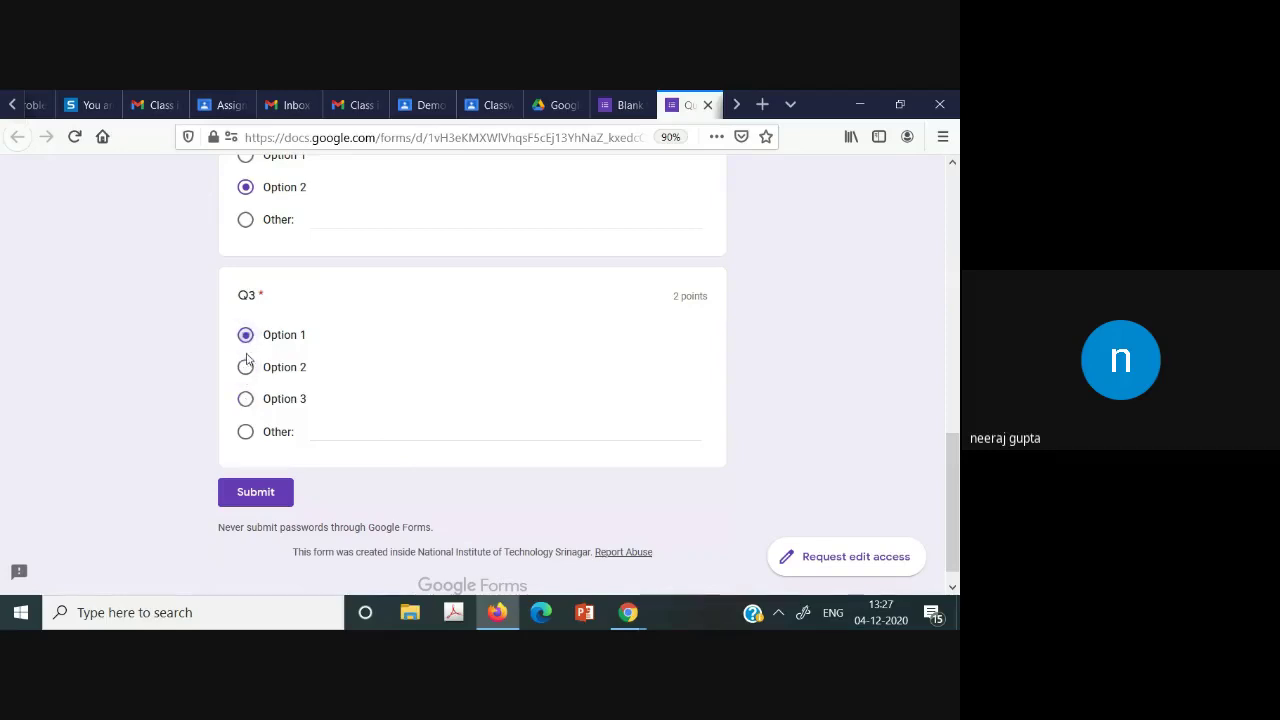
{"action": "left_click", "coordinate": [245, 367]}
{"action": "left_click", "coordinate": [245, 399]}
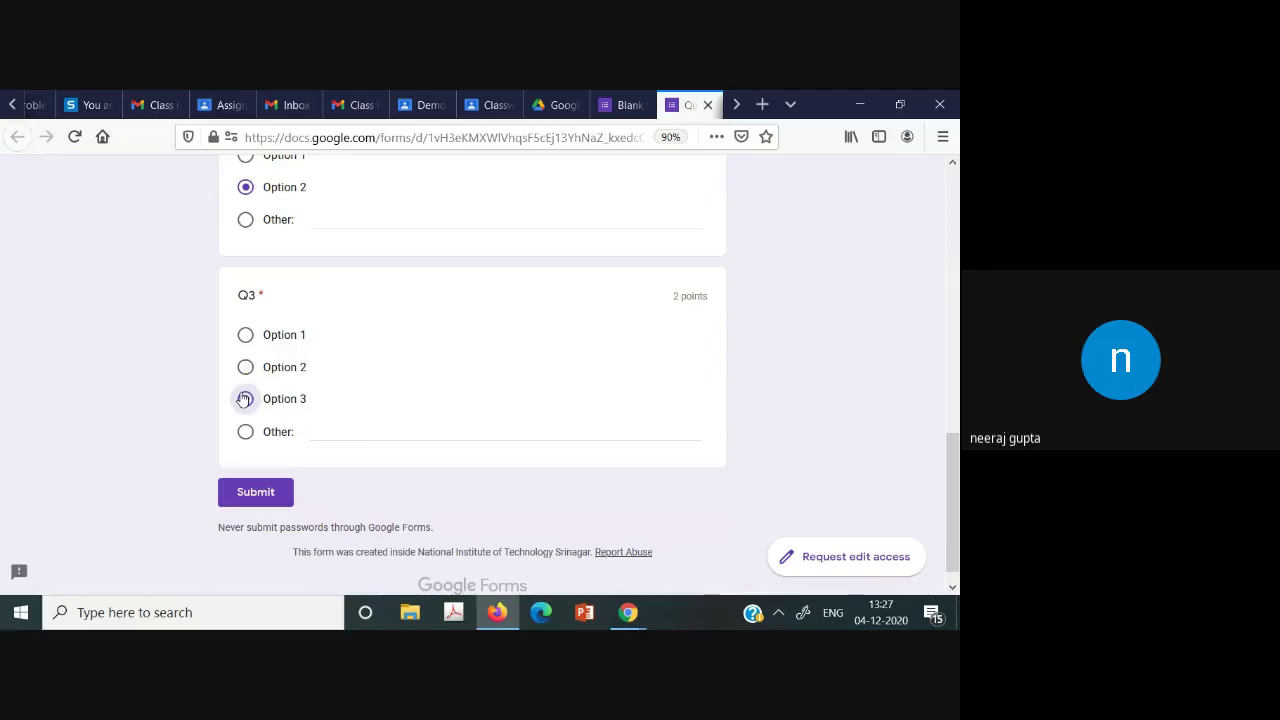
{"action": "left_click", "coordinate": [245, 367]}
Submit the Quiz 1 response and view its 3/5 score with Q1–Q3 graded.
{"action": "left_click", "coordinate": [265, 497]}
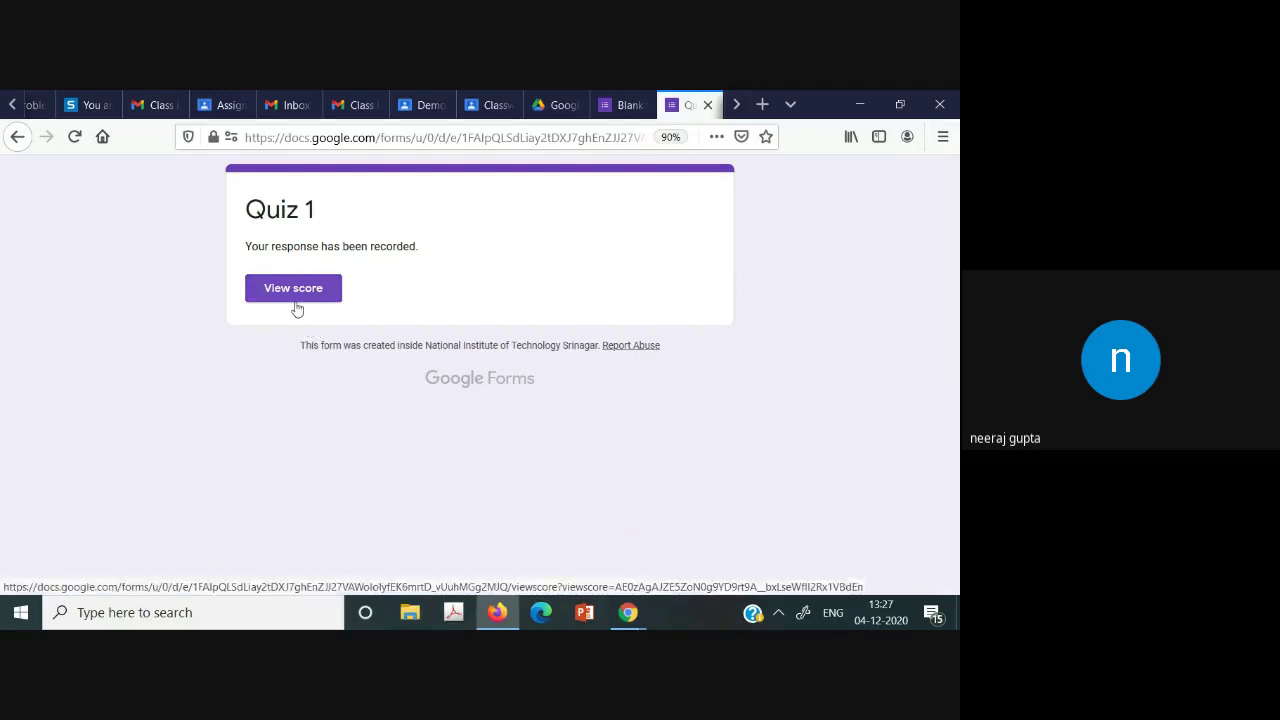
{"action": "left_click", "coordinate": [328, 298]}
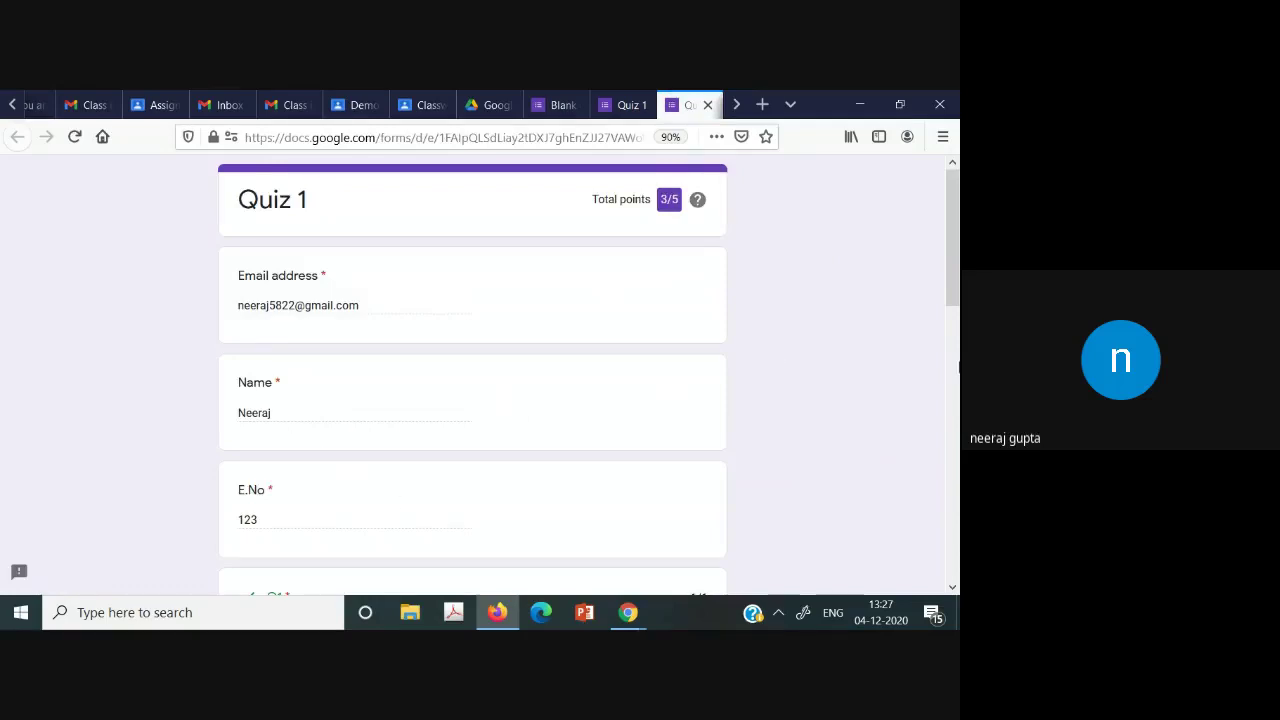
{"action": "scroll", "coordinate": [958, 367], "scroll_direction": "down", "scroll_amount": 10}
{"action": "scroll", "coordinate": [958, 263], "scroll_direction": "up", "scroll_amount": 4}
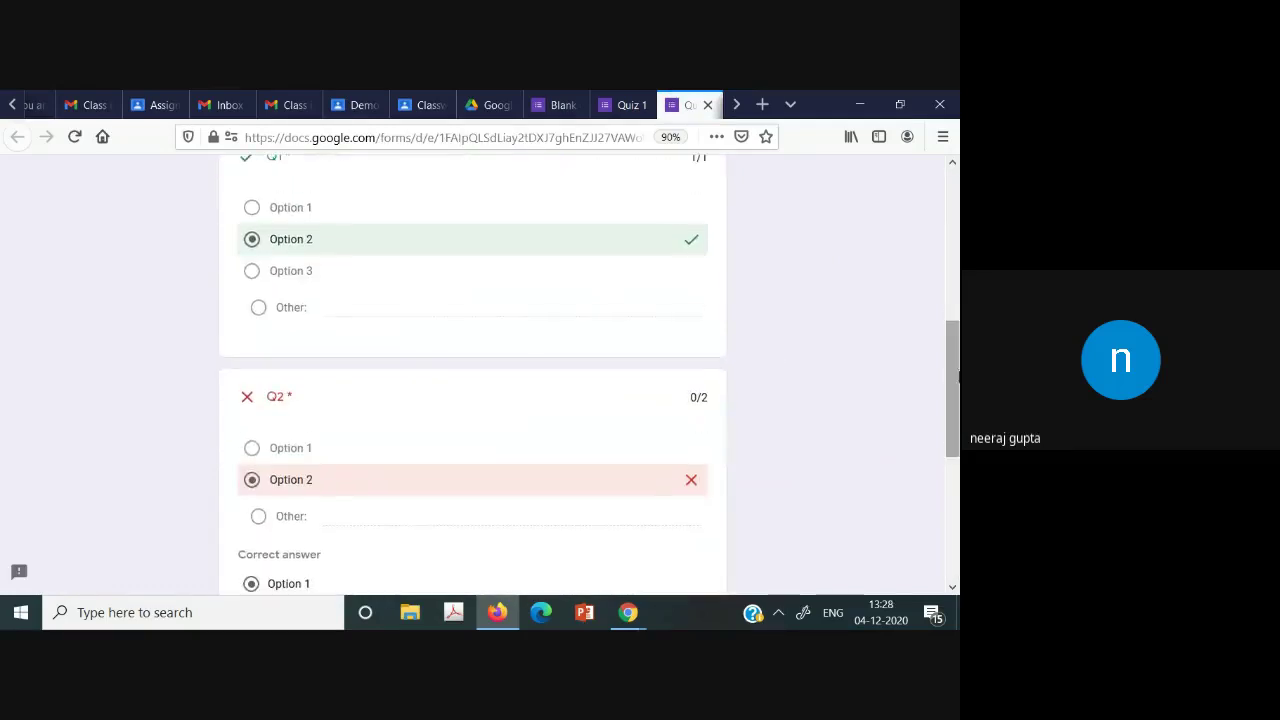
{"action": "scroll", "coordinate": [958, 263], "scroll_direction": "up", "scroll_amount": 4}
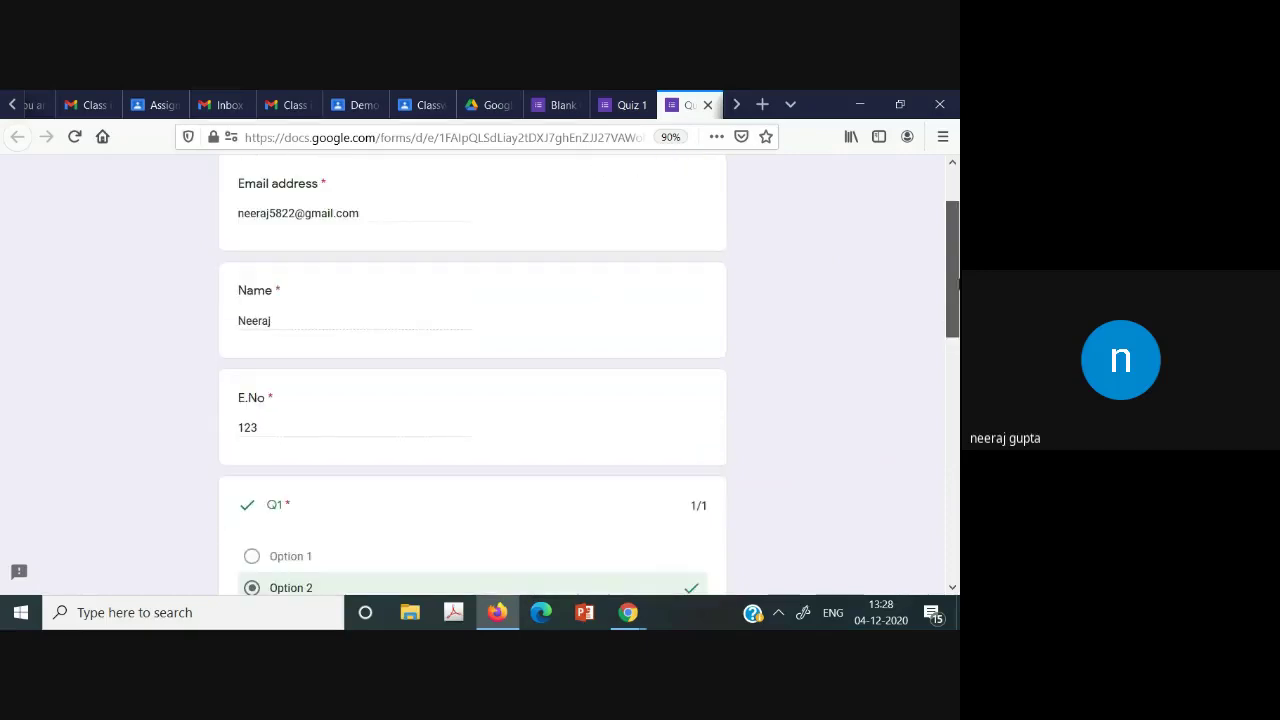
{"action": "scroll", "coordinate": [957, 340], "scroll_direction": "down", "scroll_amount": 2}
{"action": "scroll", "coordinate": [957, 340], "scroll_direction": "down", "scroll_amount": 2}
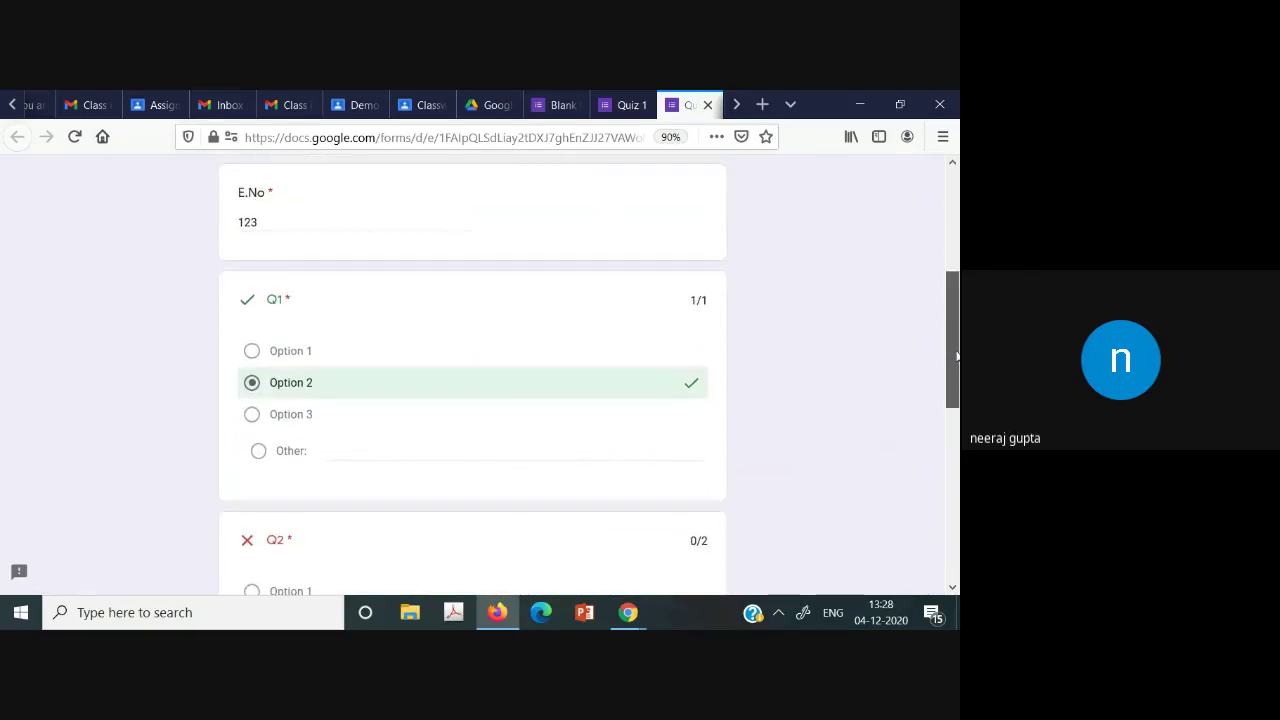
{"action": "left_click_drag", "start_coordinate": [957, 374], "coordinate": [957, 545]}
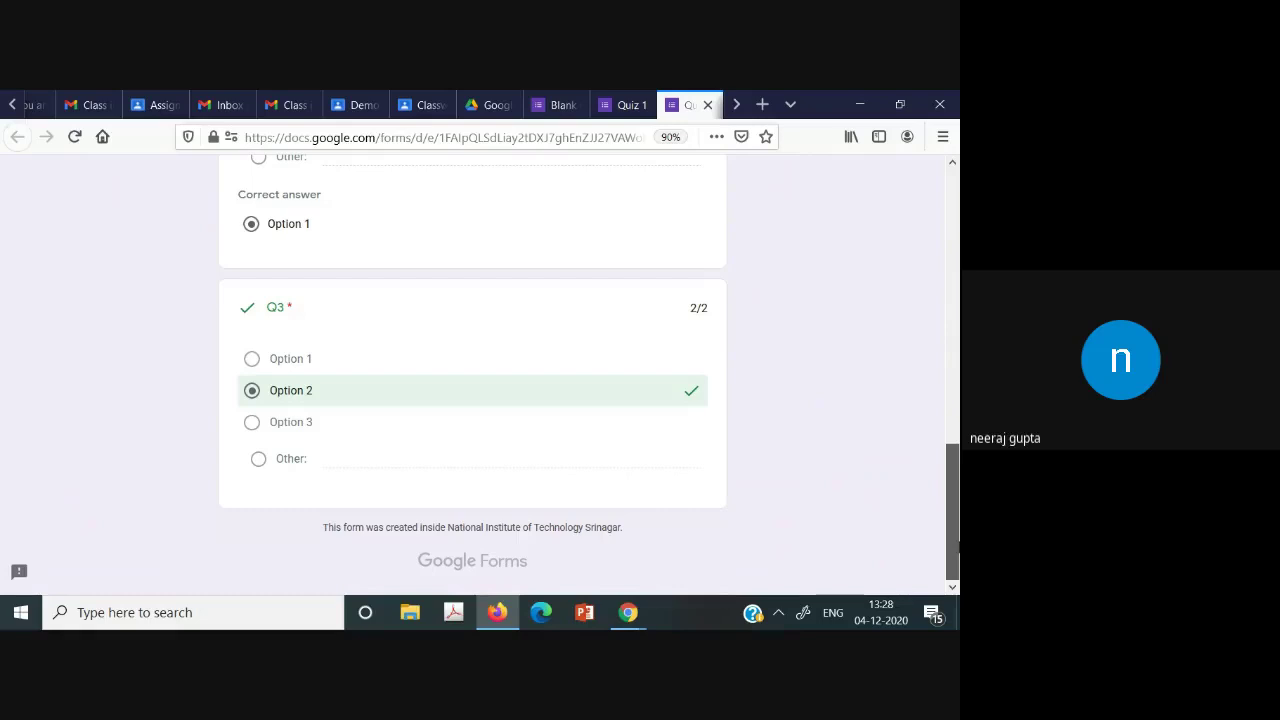
{"action": "left_click_drag", "start_coordinate": [957, 547], "coordinate": [957, 547]}
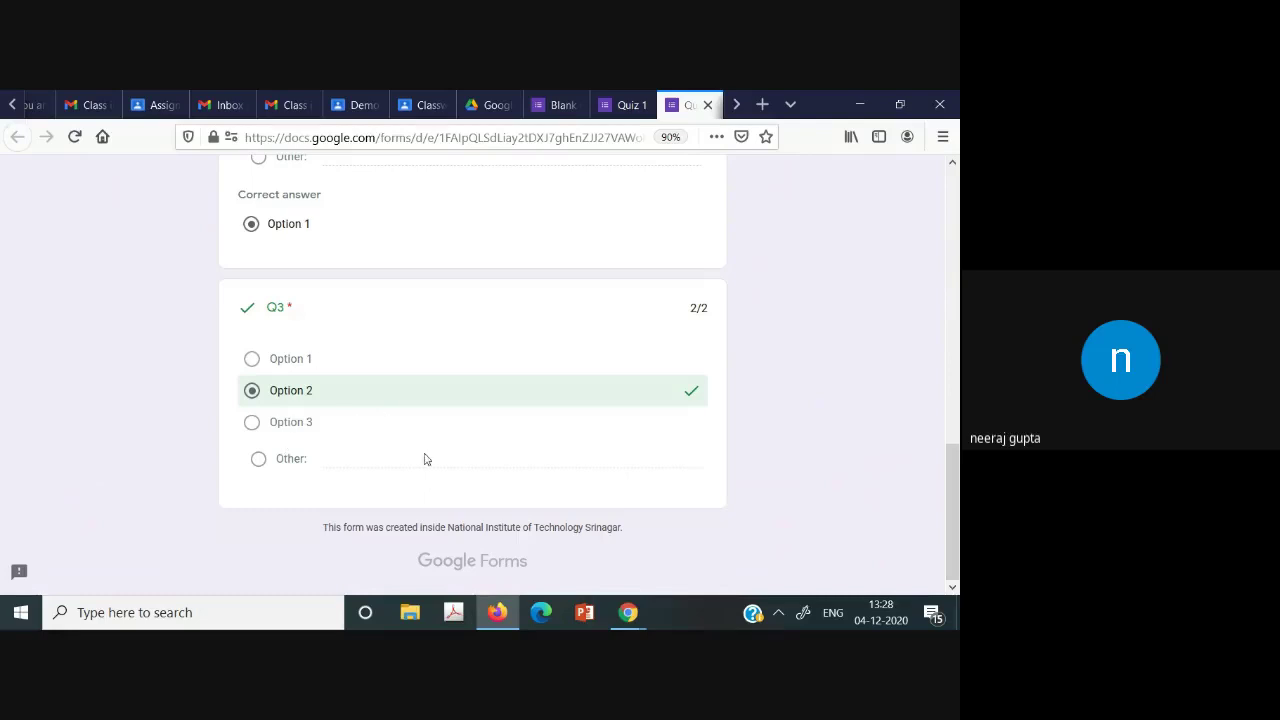
{"action": "scroll", "coordinate": [613, 262], "scroll_direction": "up", "scroll_amount": 10}
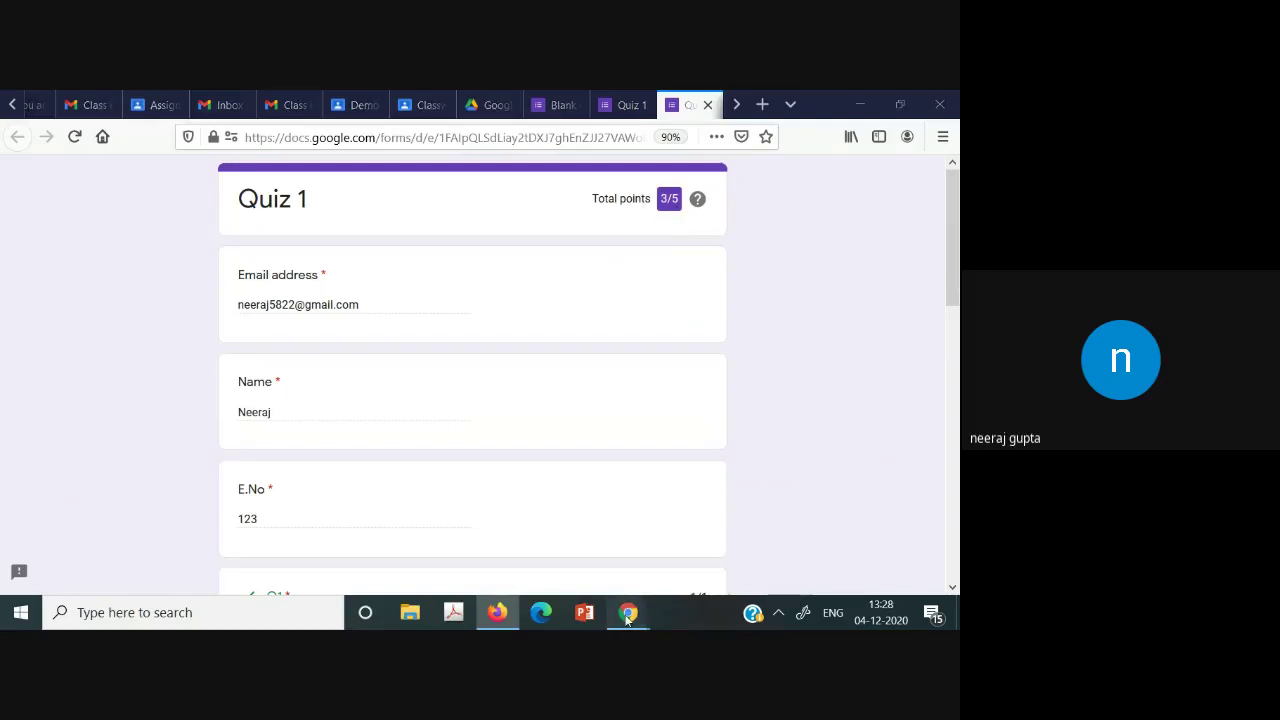
Review the Blank Quiz's single response in the Summary, Question and Individual views.
{"action": "mouse_move", "coordinate": [628, 604]}
{"action": "left_click", "coordinate": [560, 557]}
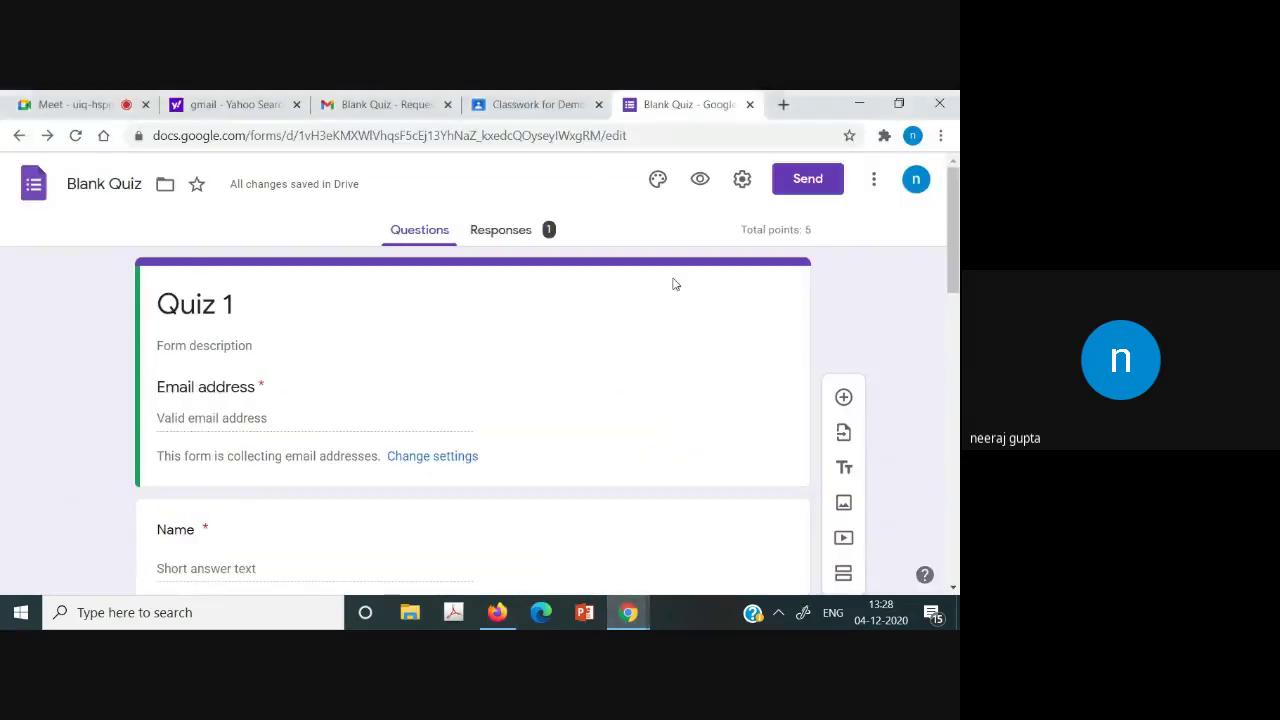
{"action": "left_click", "coordinate": [506, 230]}
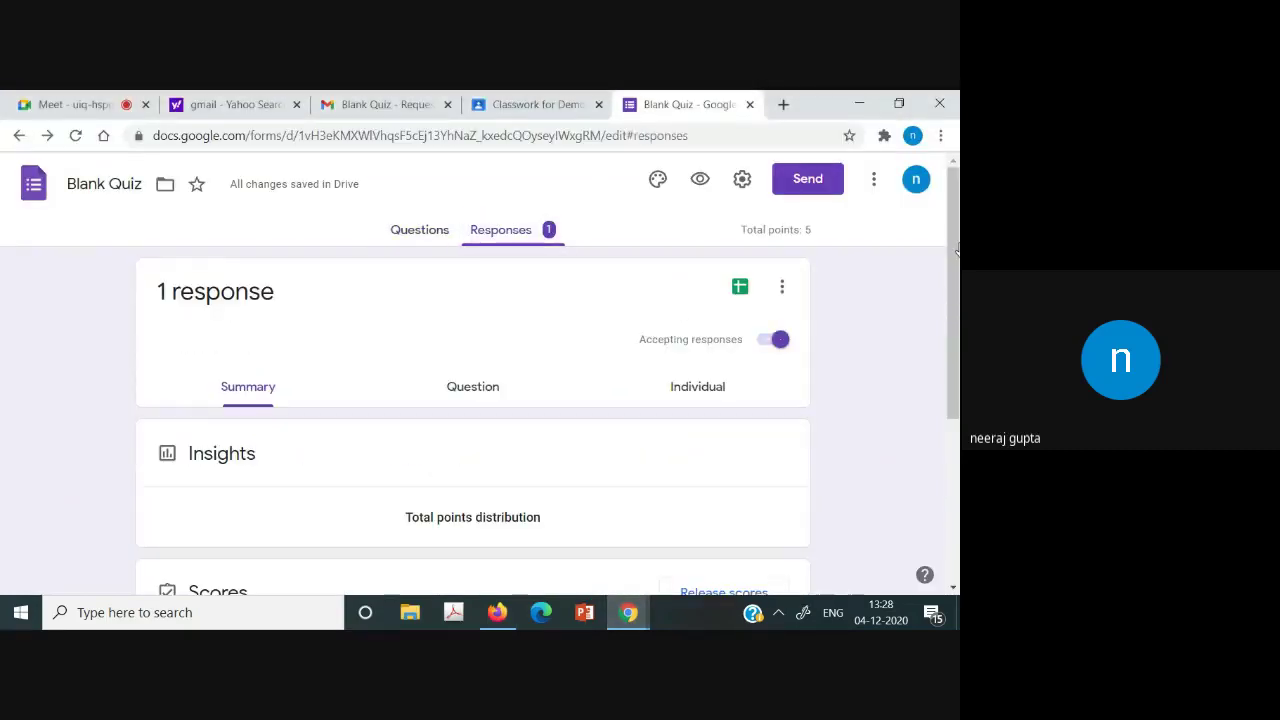
{"action": "scroll", "coordinate": [957, 400], "scroll_direction": "down", "scroll_amount": 6}
{"action": "scroll", "coordinate": [957, 400], "scroll_direction": "down", "scroll_amount": 2}
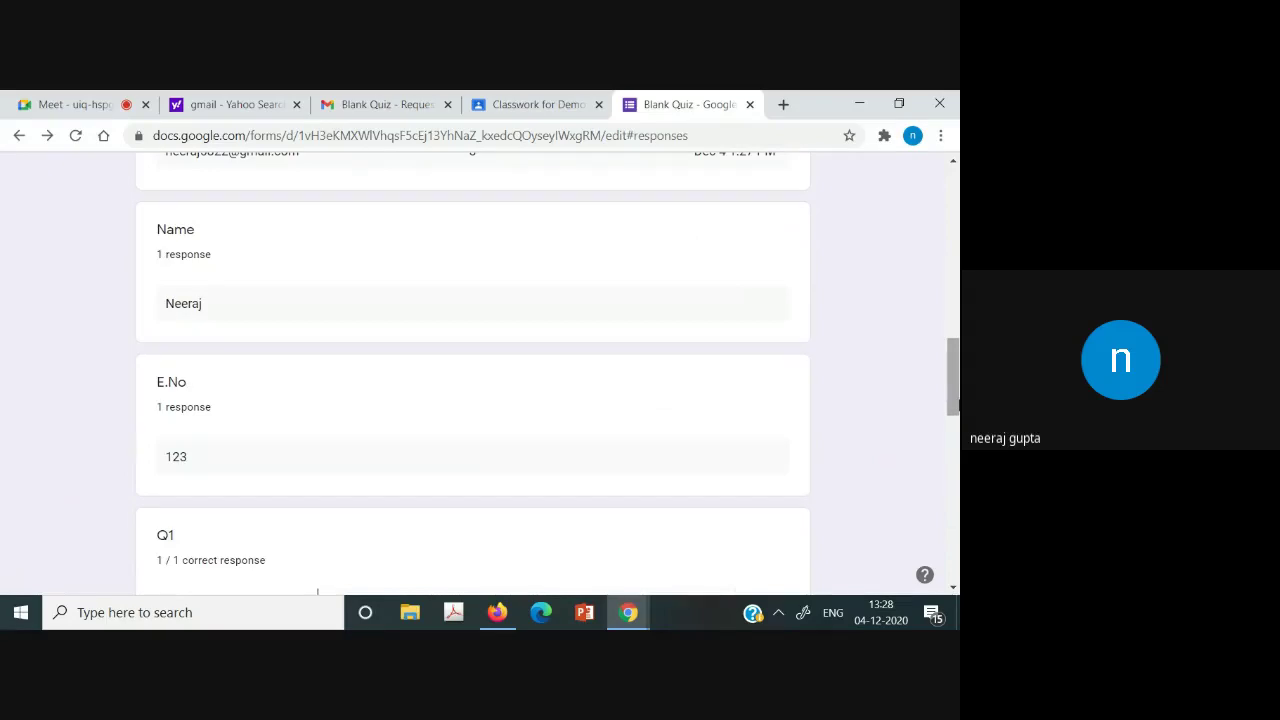
{"action": "left_click_drag", "start_coordinate": [957, 395], "coordinate": [957, 484]}
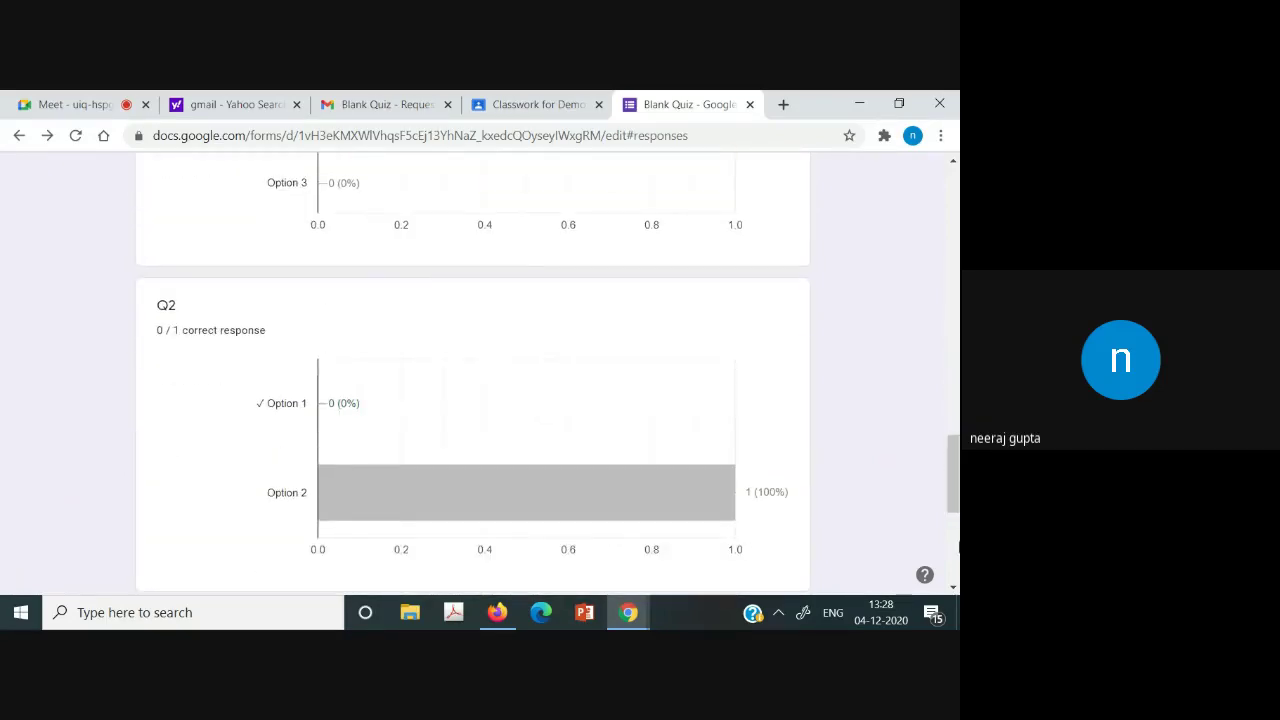
{"action": "left_click", "coordinate": [957, 529]}
{"action": "left_click_drag", "start_coordinate": [957, 543], "coordinate": [957, 224]}
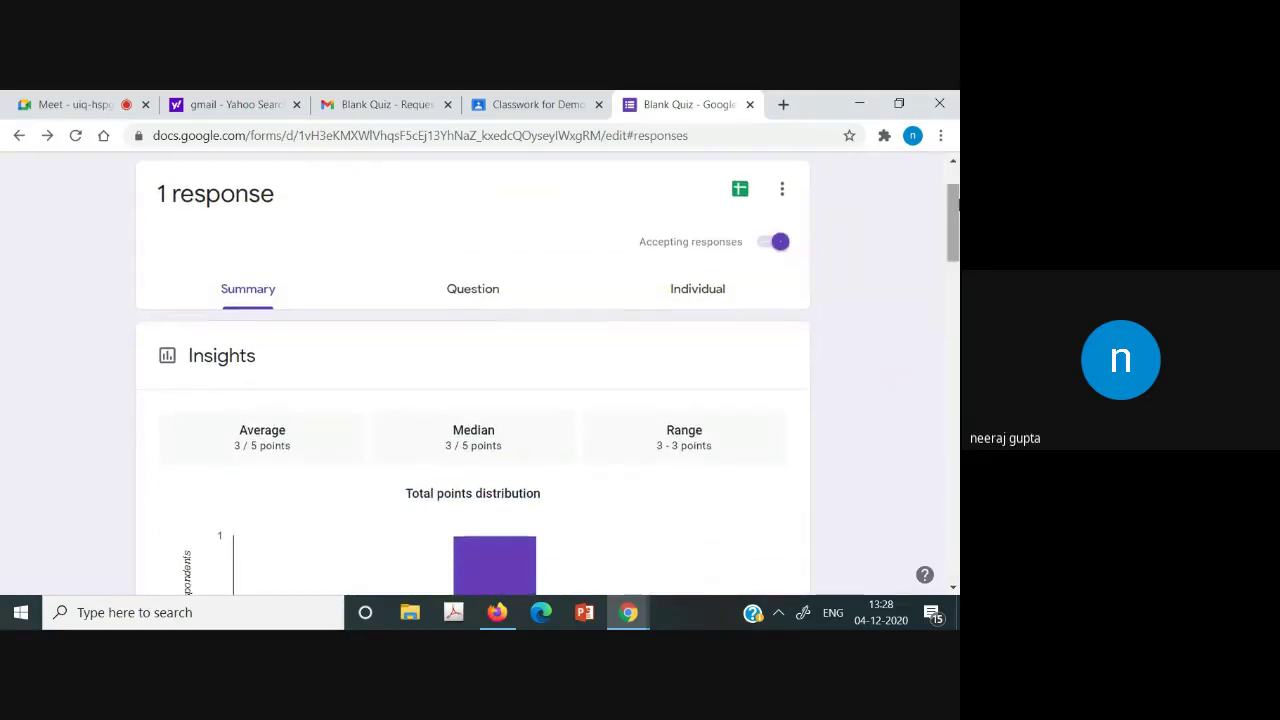
{"action": "left_click", "coordinate": [487, 306]}
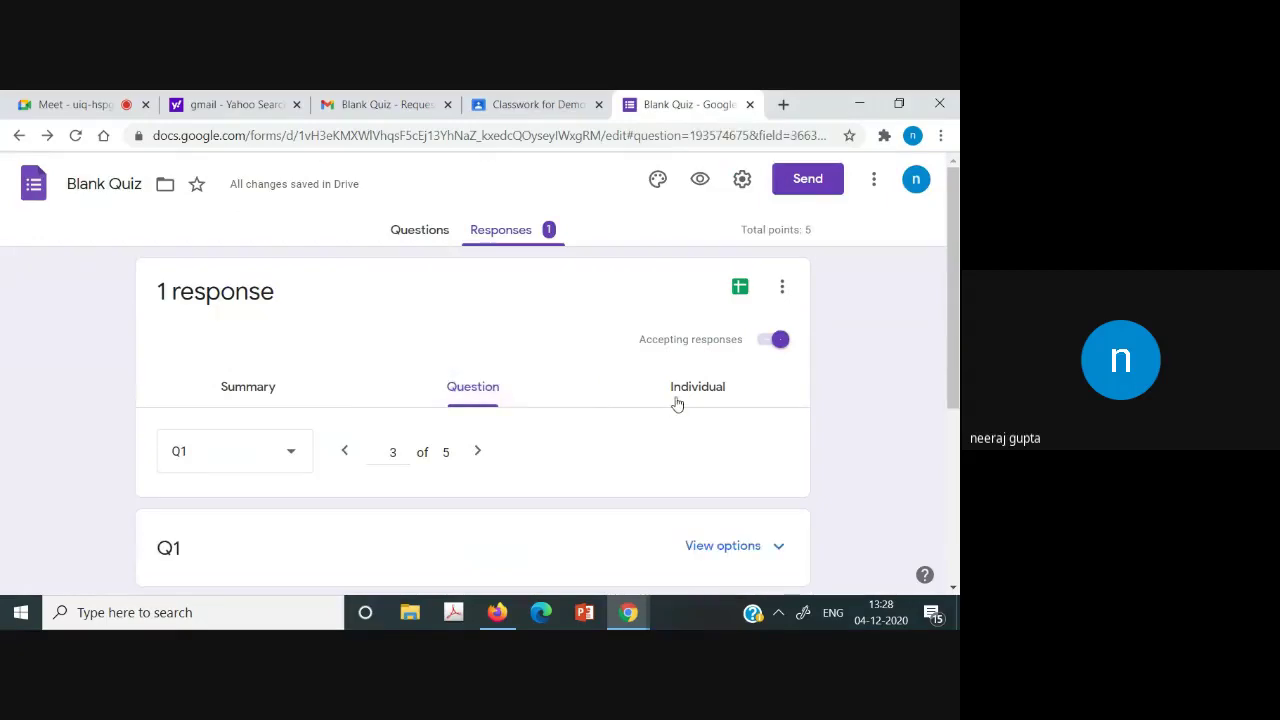
{"action": "left_click", "coordinate": [677, 404]}
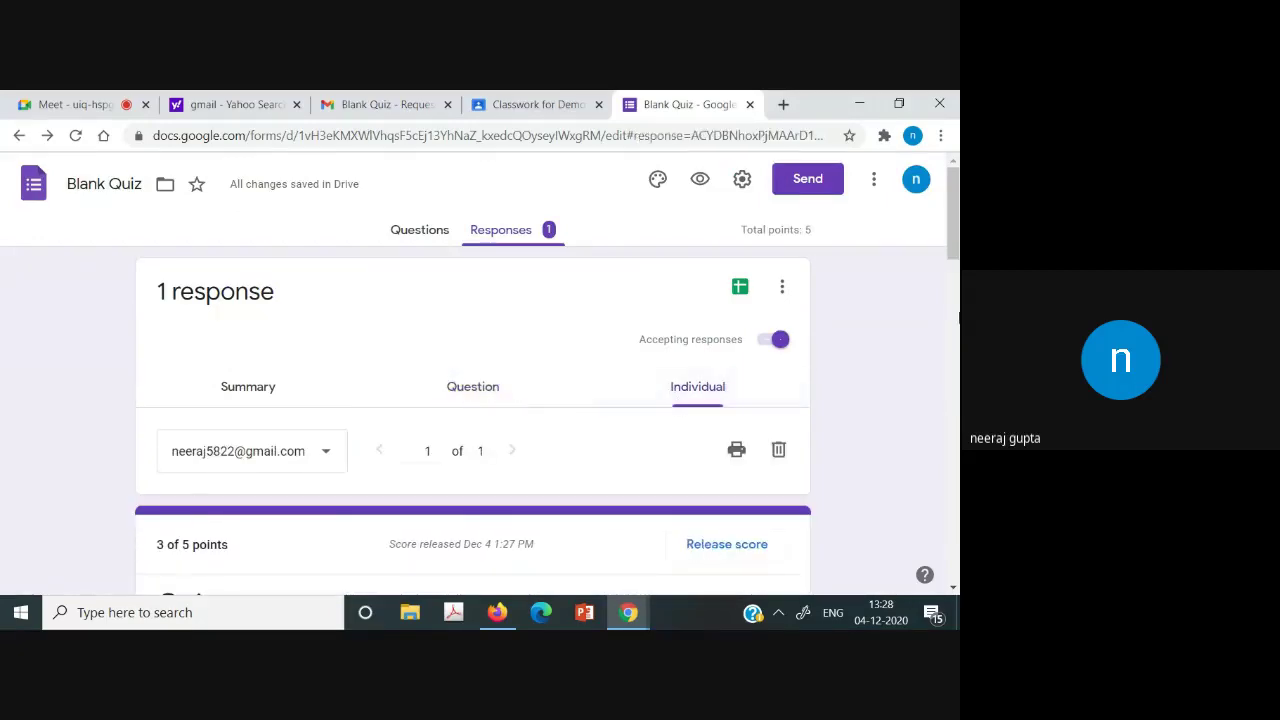
{"action": "left_click_drag", "start_coordinate": [957, 317], "coordinate": [957, 205]}
{"action": "scroll", "coordinate": [840, 290], "scroll_direction": "down", "scroll_amount": 1}
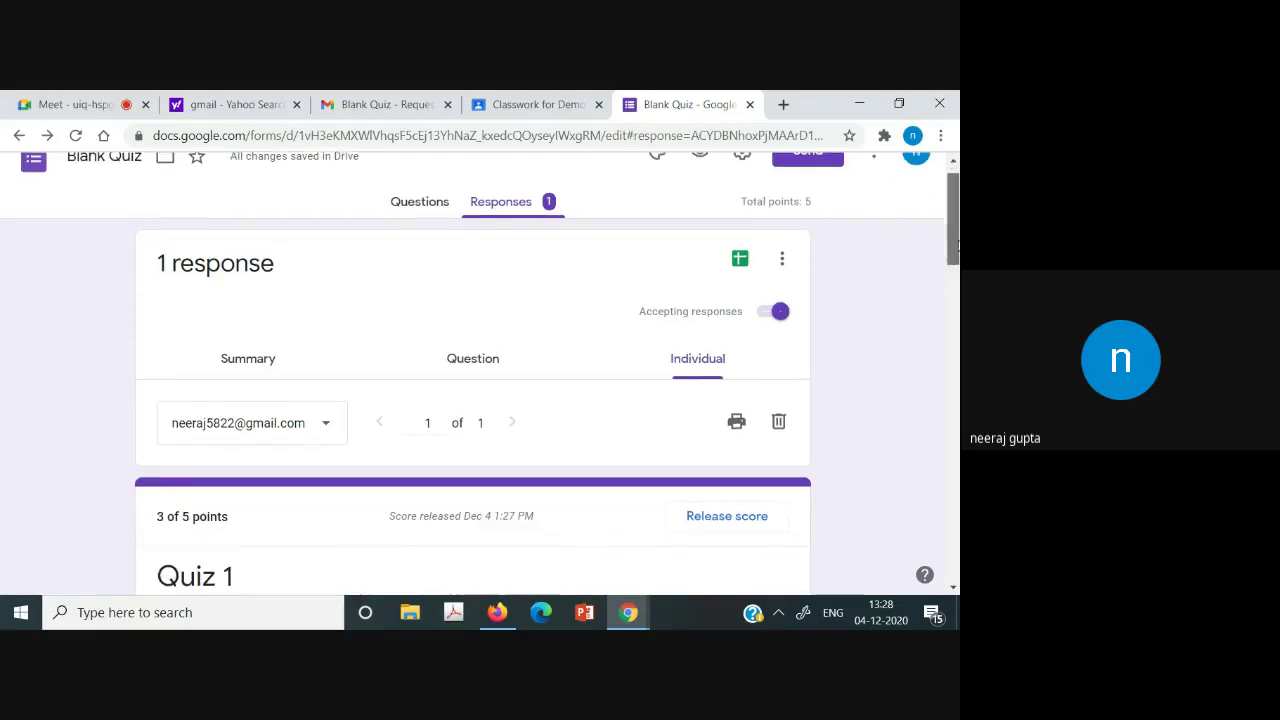
Download the responses as Blank Quiz.csv.zip and minimize Chrome and Firefox.
{"action": "left_click", "coordinate": [780, 255]}
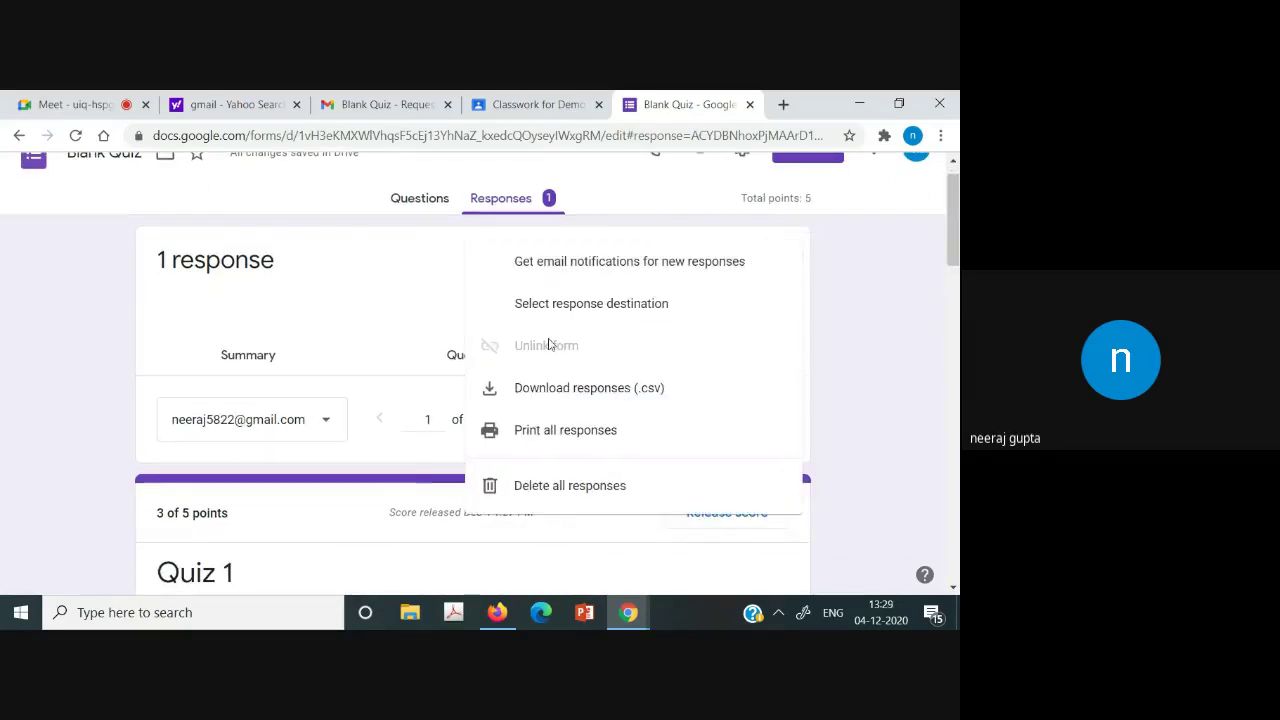
{"action": "left_click", "coordinate": [557, 400]}
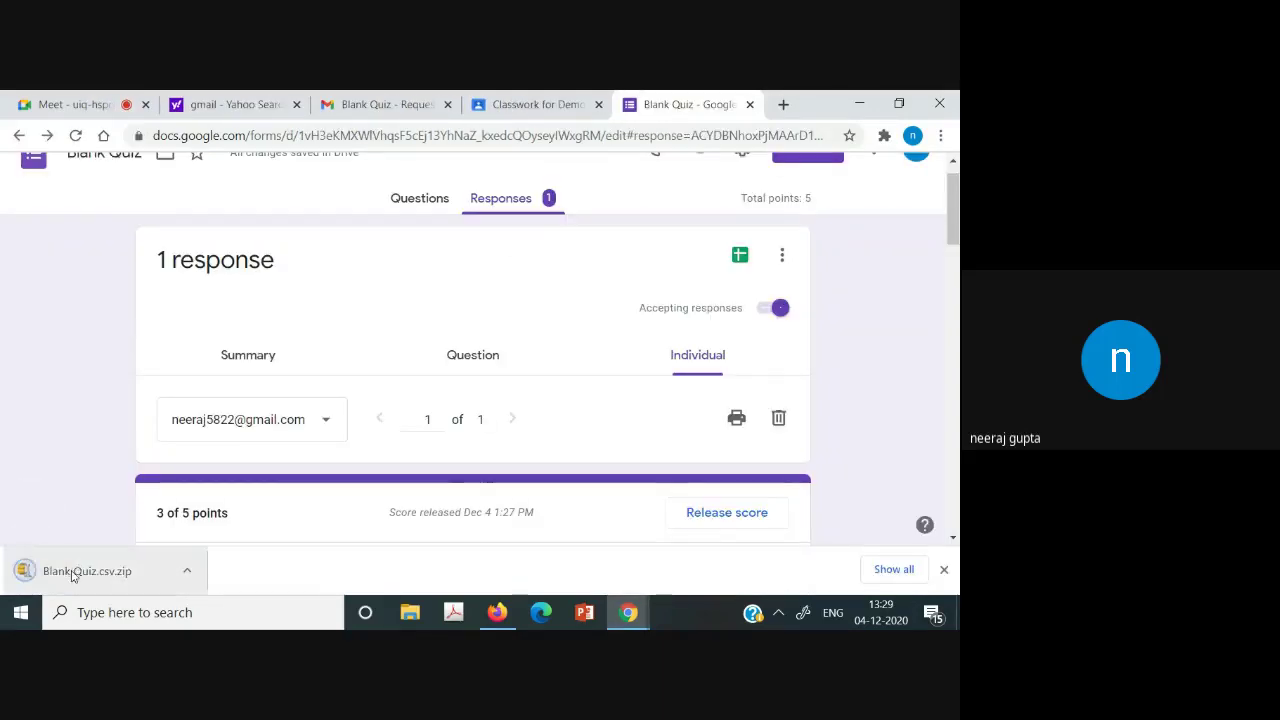
{"action": "left_click", "coordinate": [72, 572]}
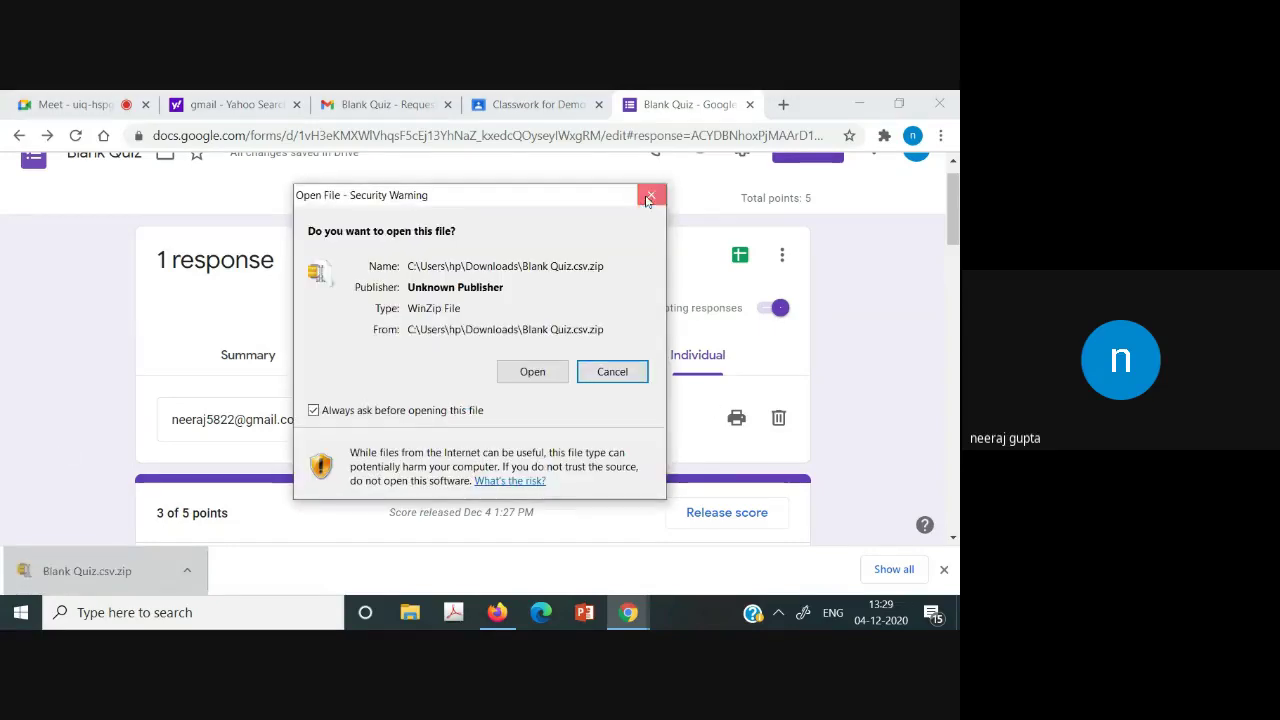
{"action": "left_click", "coordinate": [645, 198]}
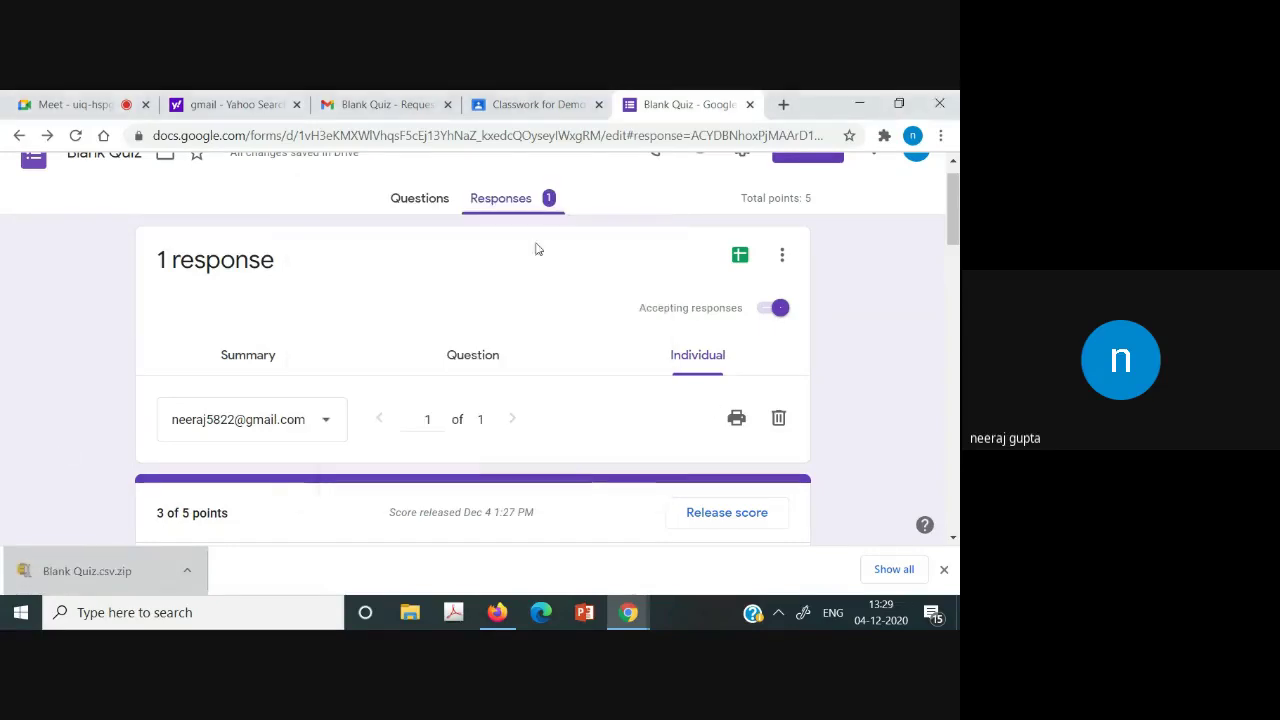
{"action": "right_click", "coordinate": [73, 566]}
{"action": "left_click", "coordinate": [119, 515]}
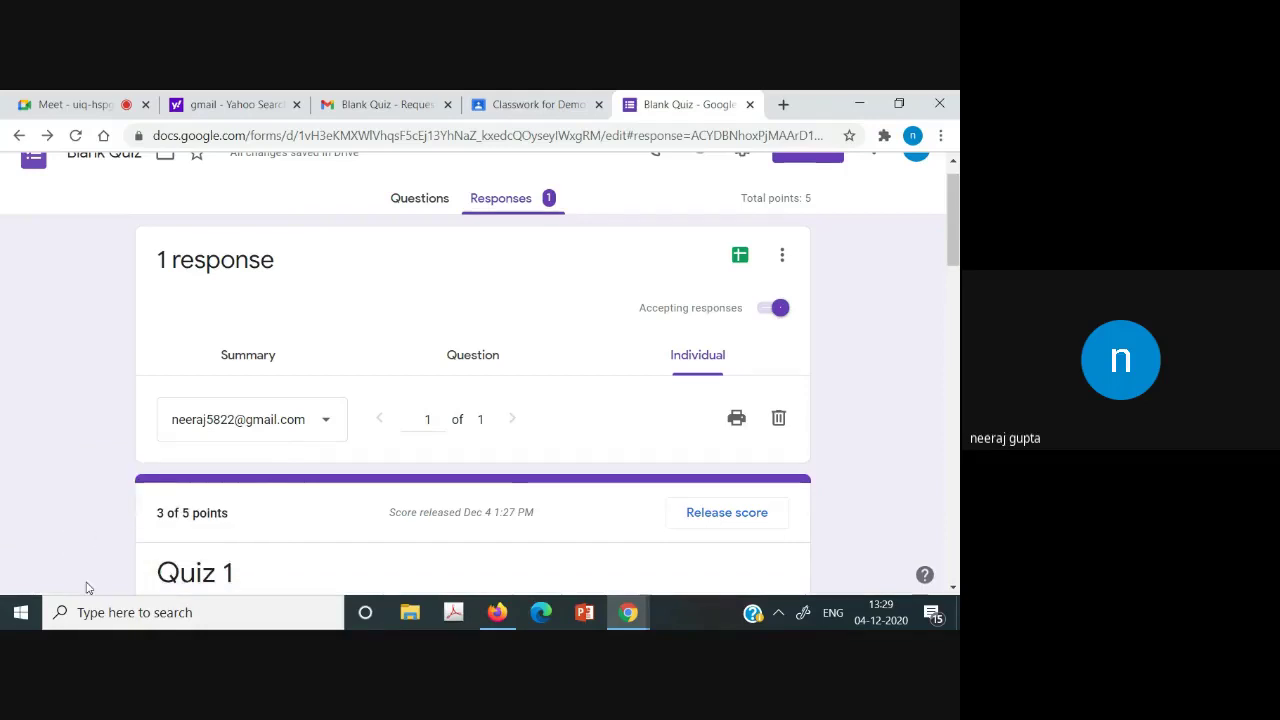
{"action": "left_click", "coordinate": [863, 100]}
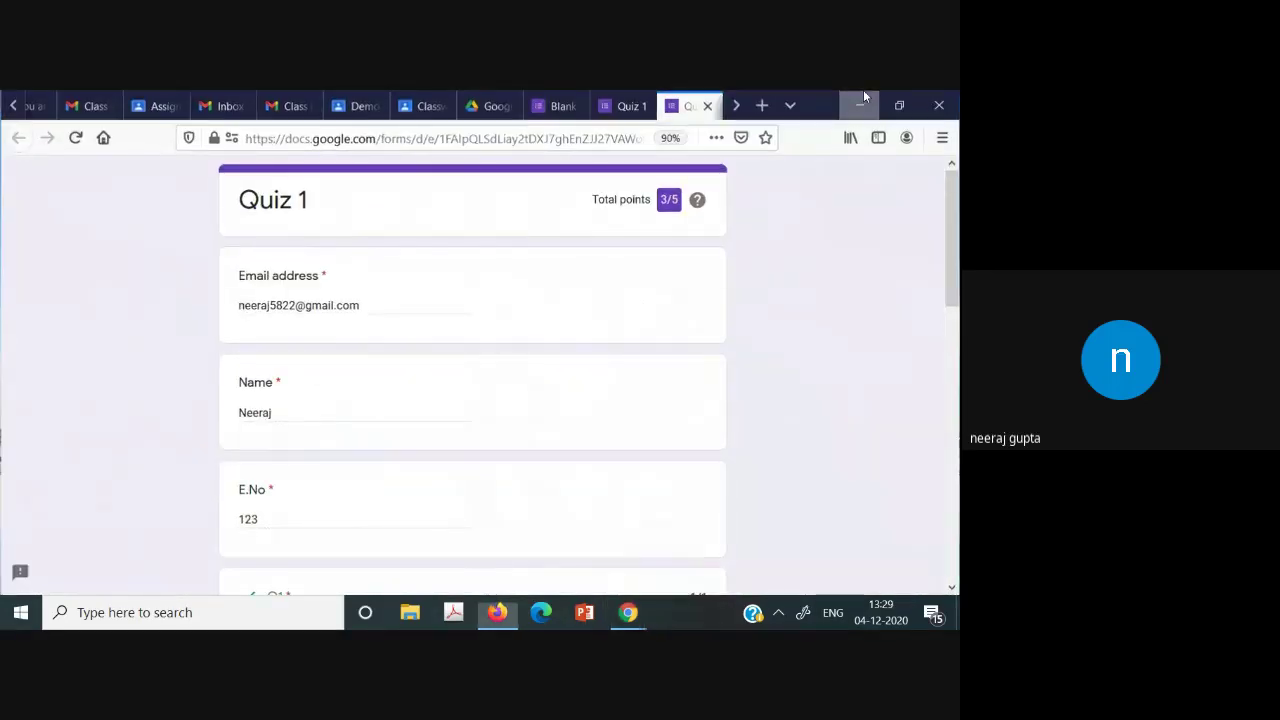
{"action": "left_click", "coordinate": [863, 101]}
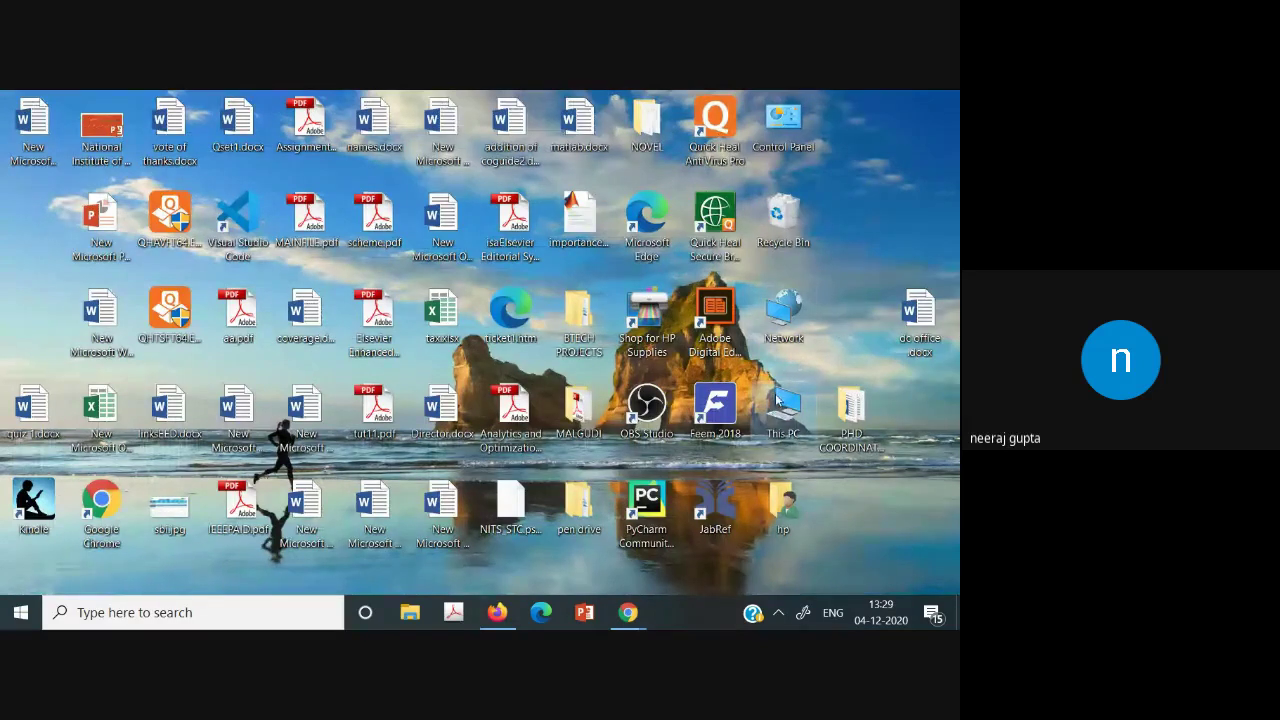
Extract Blank Quiz.csv.zip in Downloads with 7-Zip and open Blank Quiz.csv in Excel.
{"action": "double_click", "coordinate": [800, 424]}
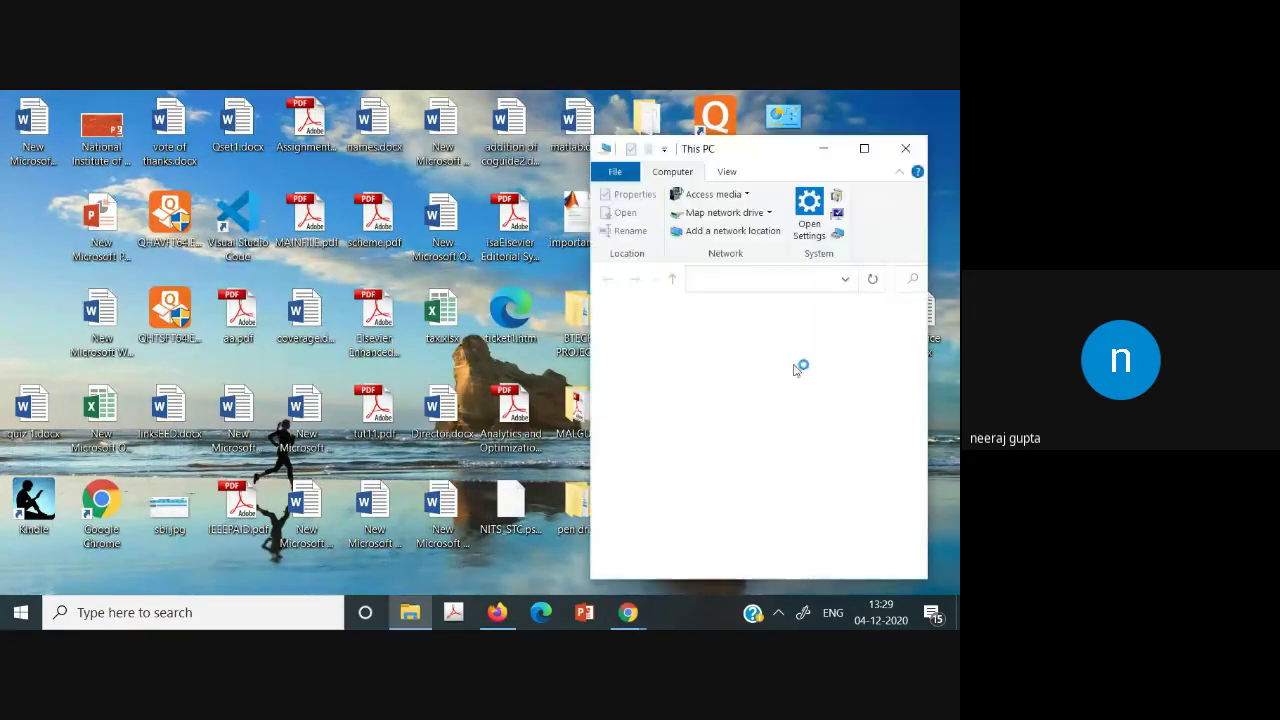
{"action": "double_click", "coordinate": [766, 491]}
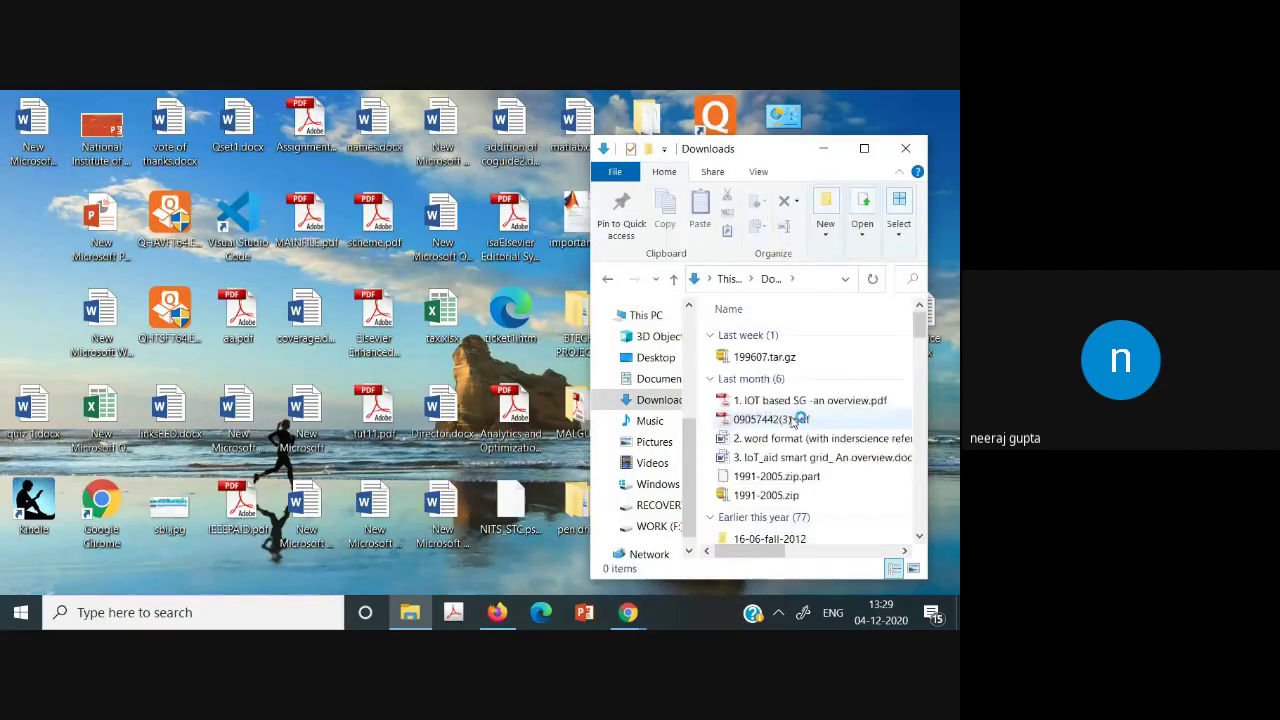
{"action": "double_click", "coordinate": [747, 360]}
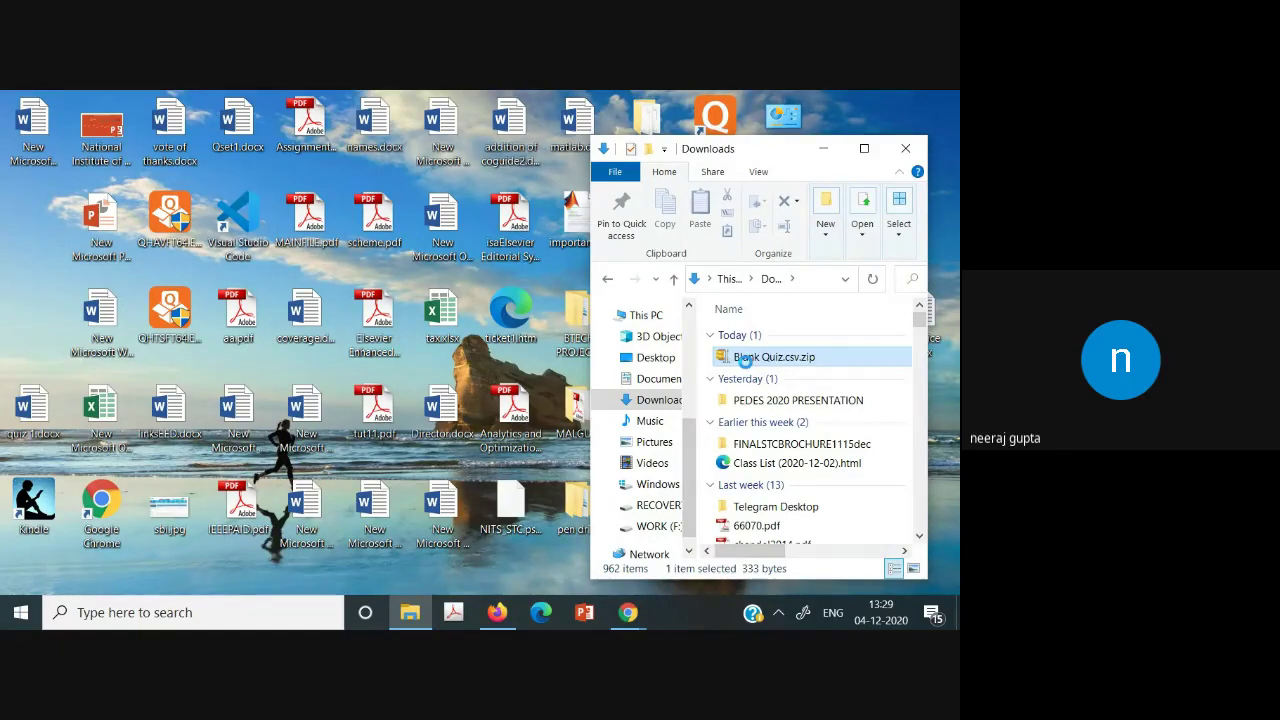
{"action": "right_click", "coordinate": [747, 366]}
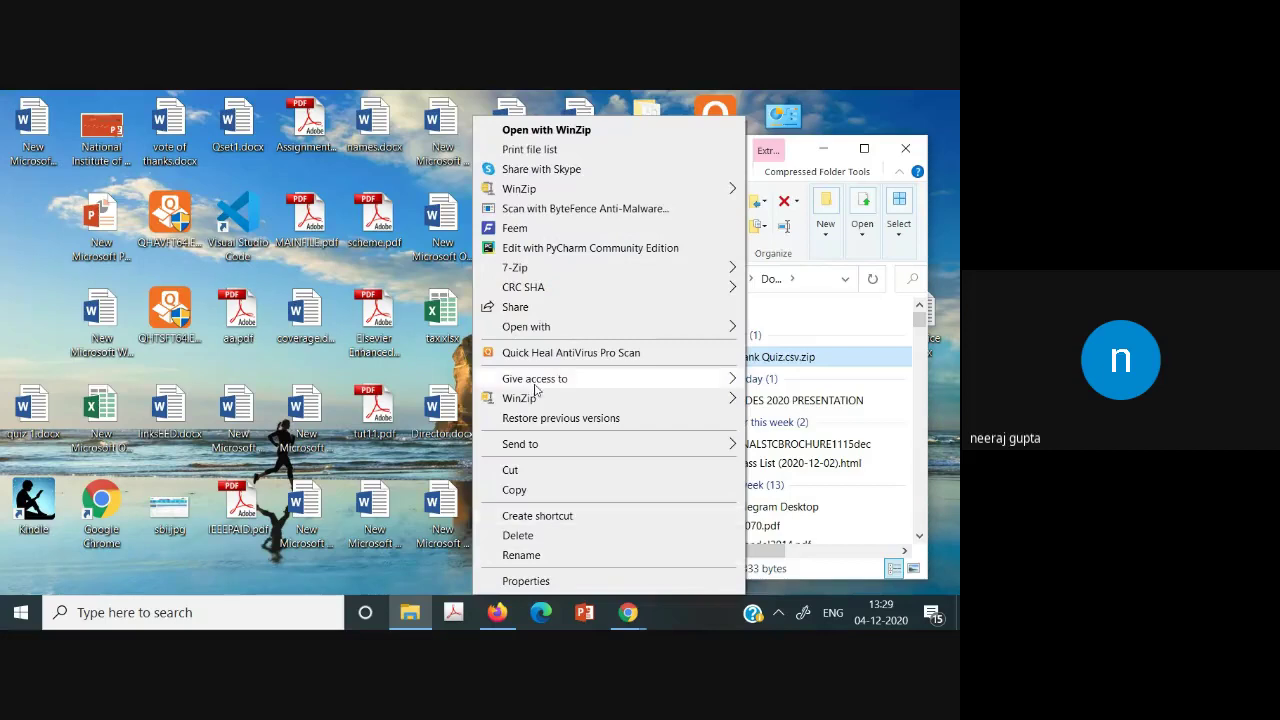
{"action": "mouse_move", "coordinate": [514, 268]}
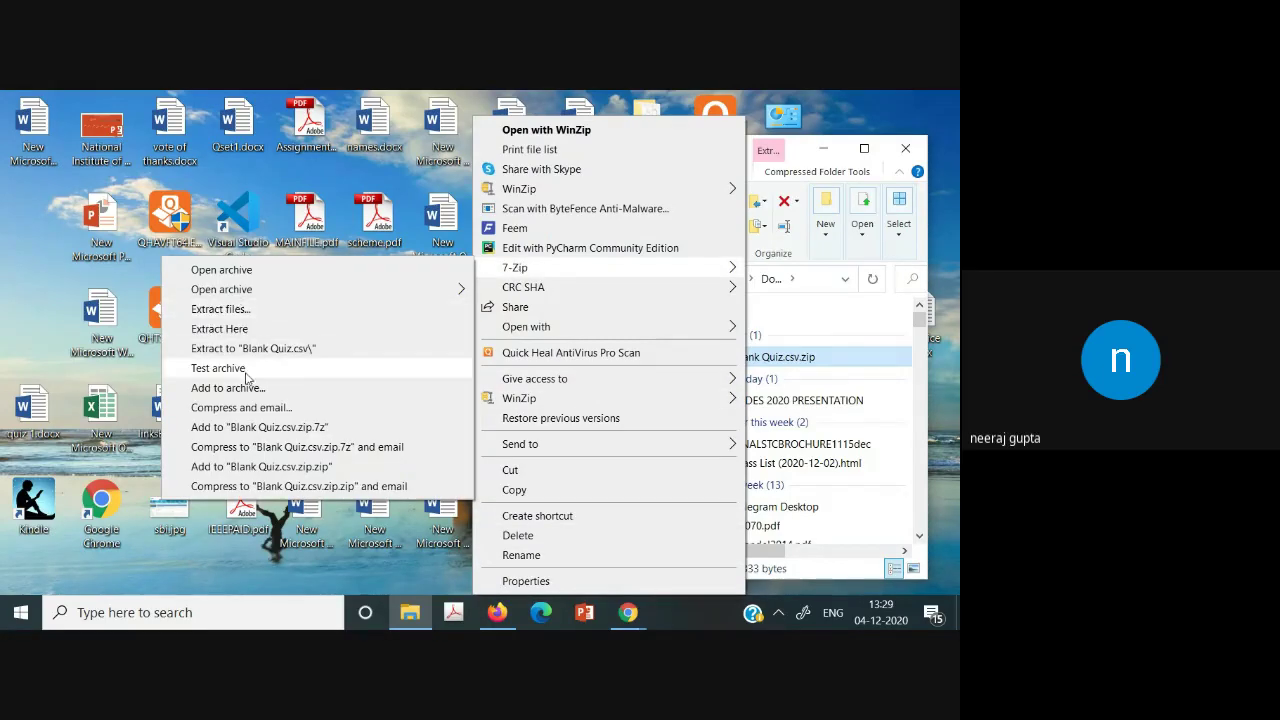
{"action": "left_click", "coordinate": [229, 318]}
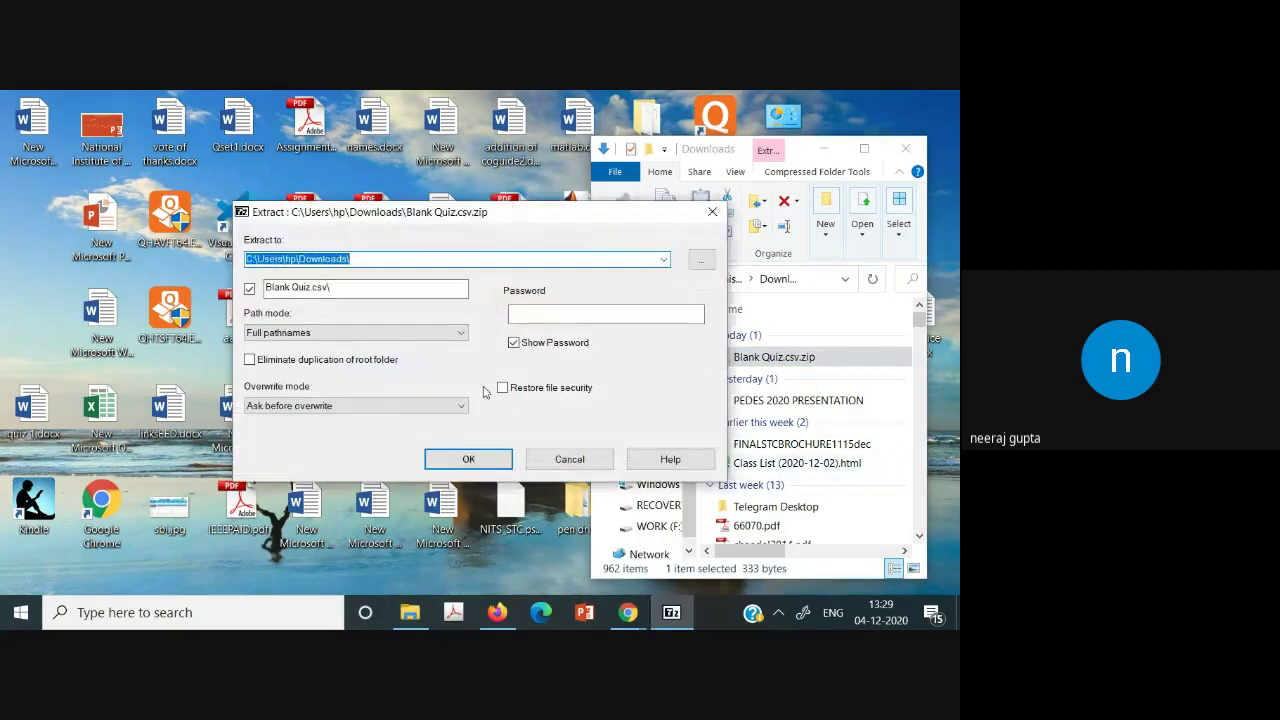
{"action": "left_click", "coordinate": [468, 459]}
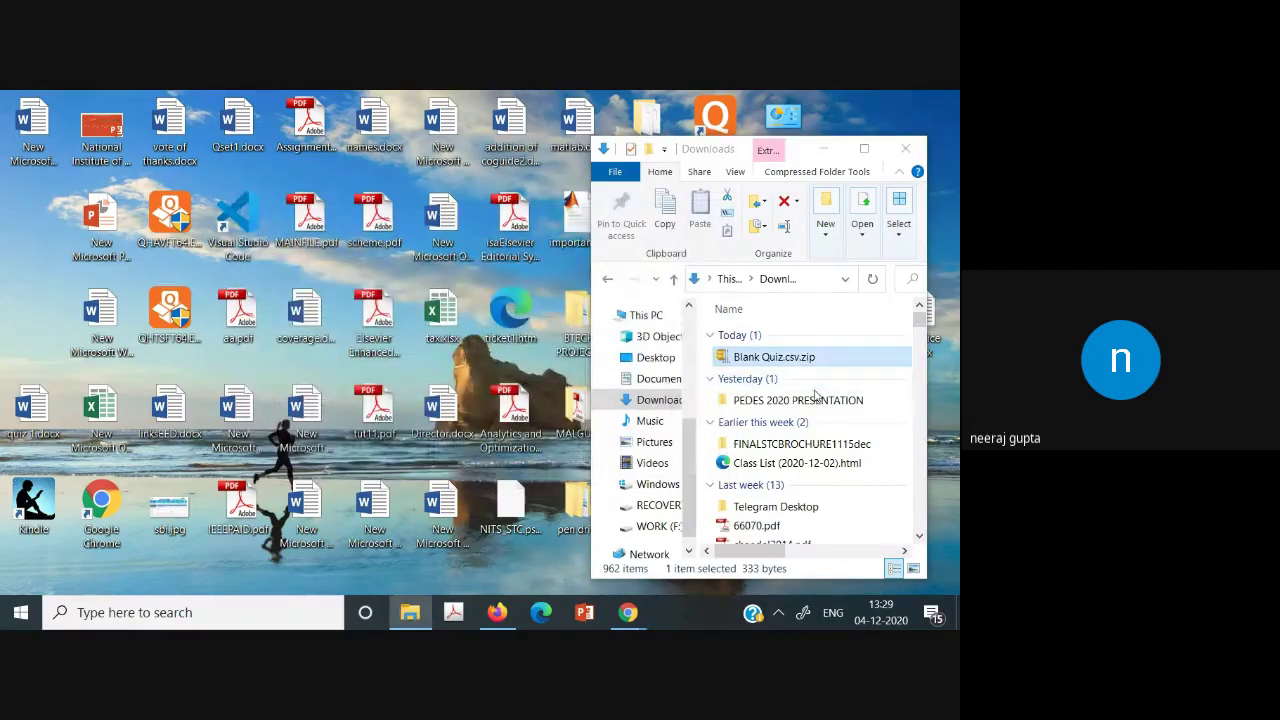
{"action": "double_click", "coordinate": [781, 380]}
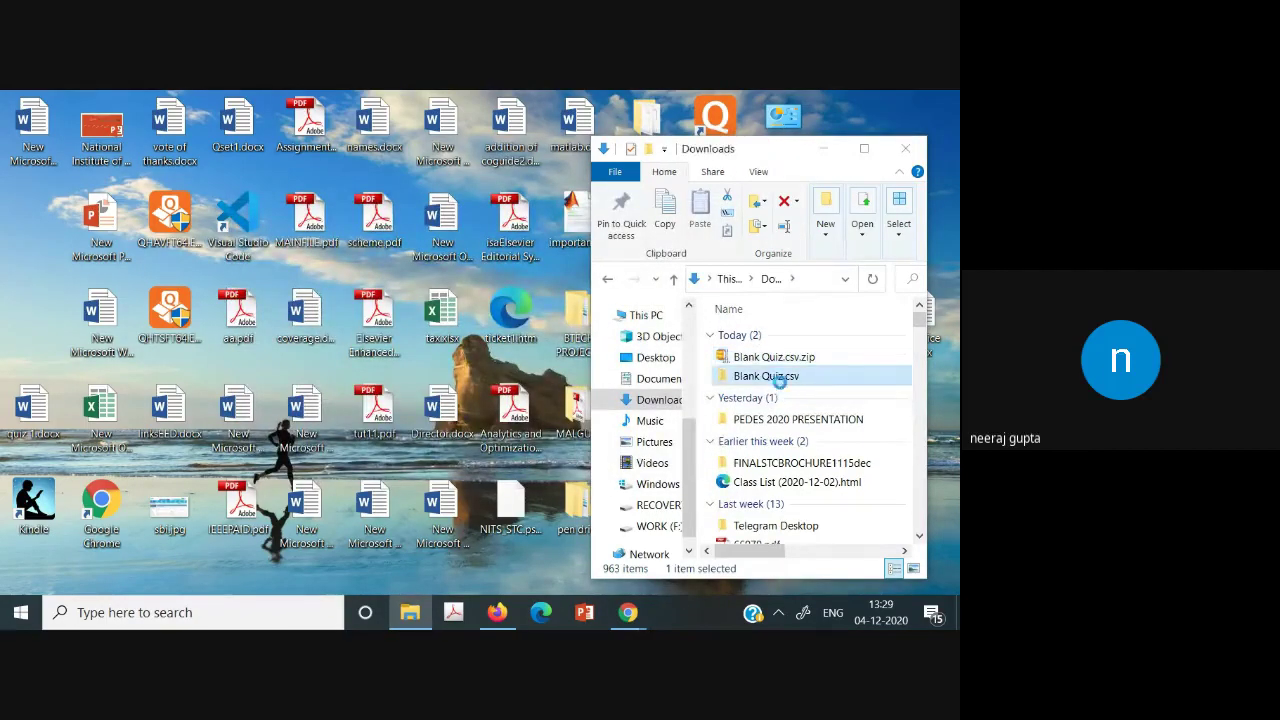
{"action": "double_click", "coordinate": [751, 337]}
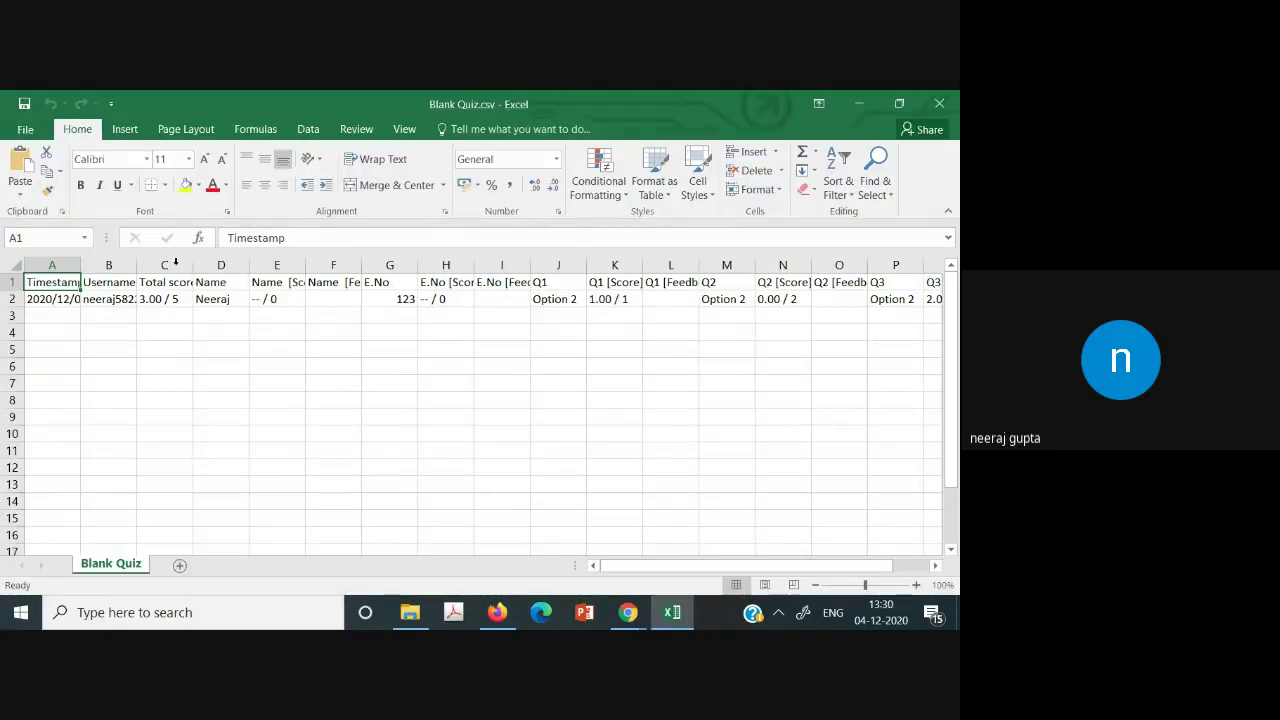
Widen columns B, C, D, F and H so Username, Total score, Name, Name [Feedback] and E.No [Score] fit.
{"action": "left_click_drag", "start_coordinate": [136, 265], "coordinate": [222, 274]}
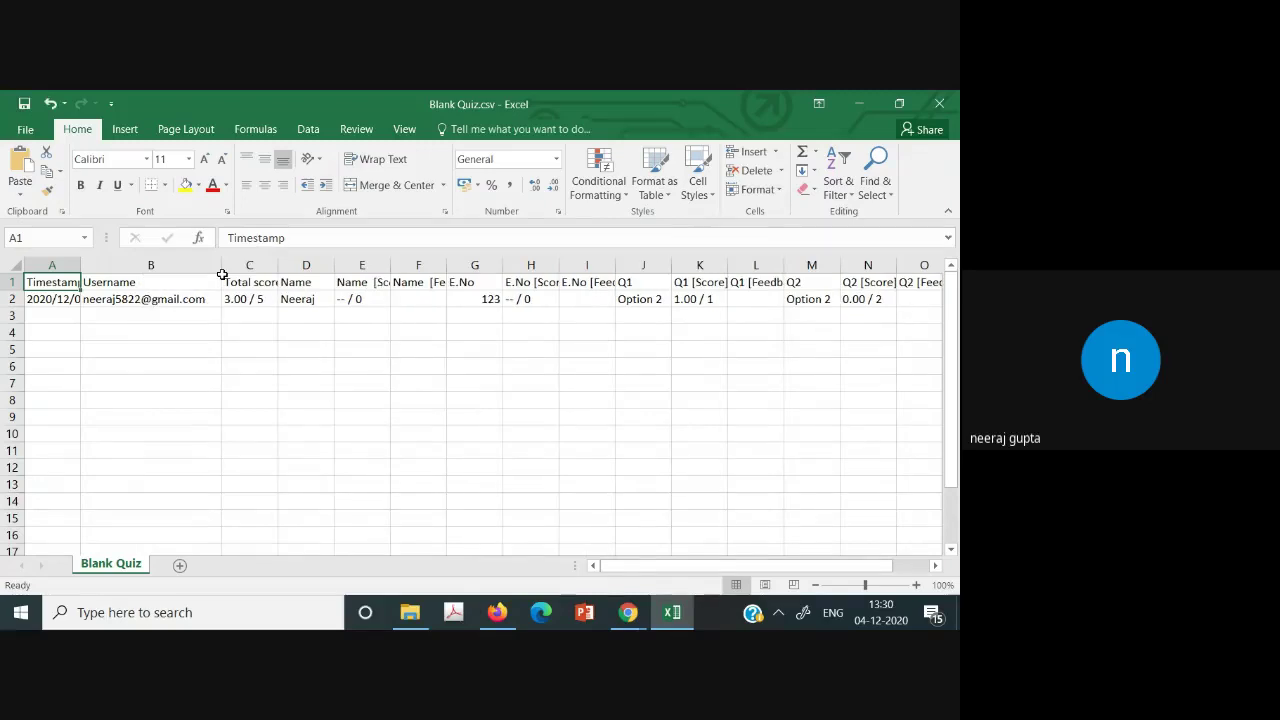
{"action": "left_click_drag", "start_coordinate": [278, 265], "coordinate": [381, 255]}
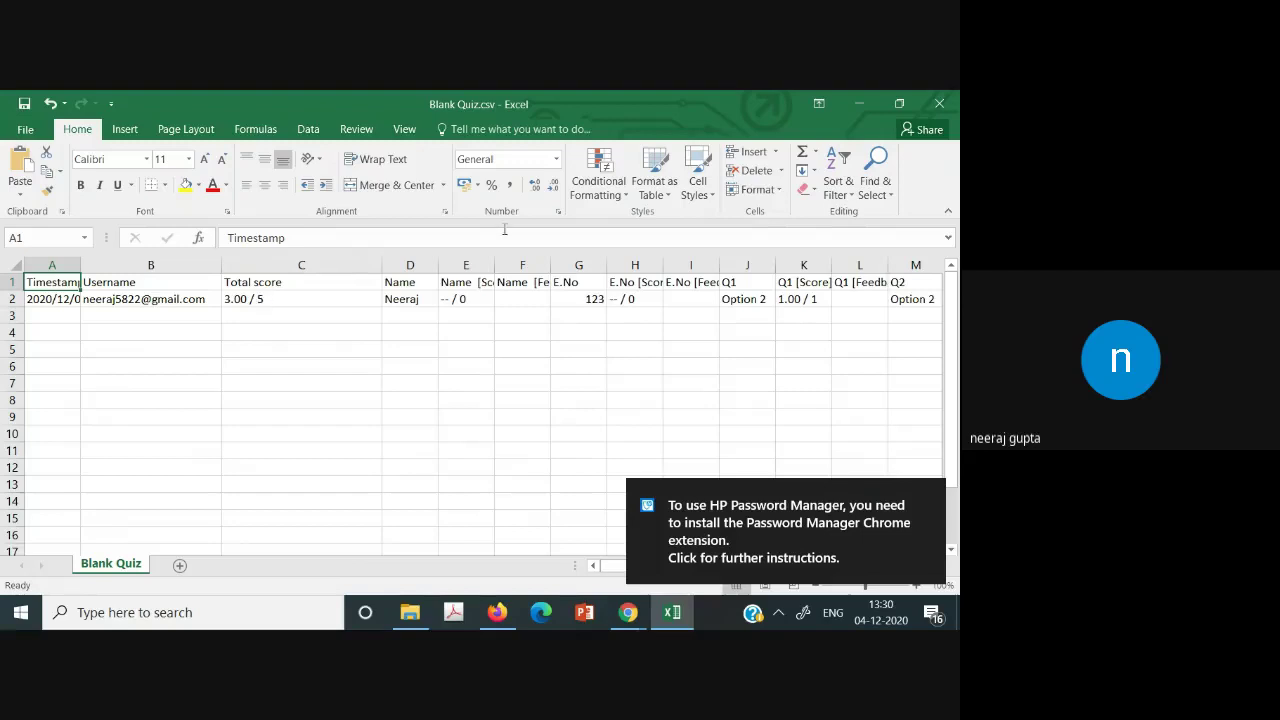
{"action": "left_click_drag", "start_coordinate": [440, 265], "coordinate": [538, 268]}
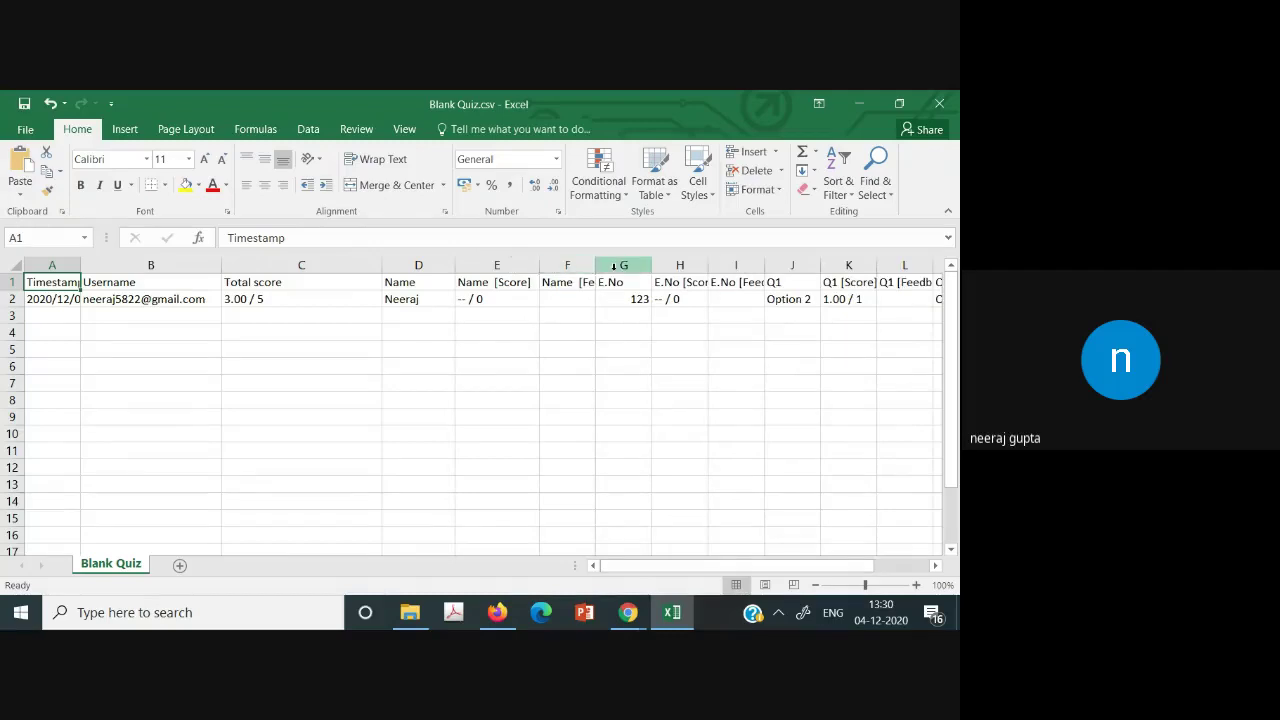
{"action": "left_click_drag", "start_coordinate": [597, 265], "coordinate": [734, 268]}
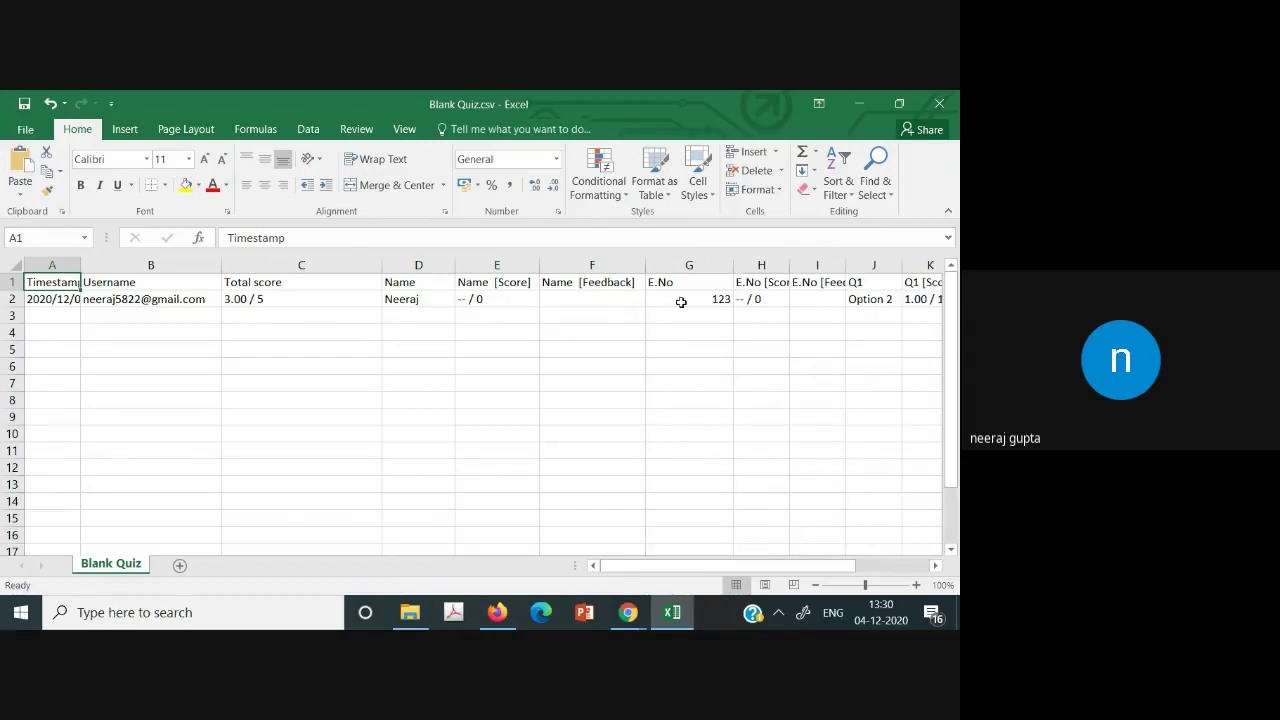
{"action": "left_click_drag", "start_coordinate": [789, 265], "coordinate": [806, 271]}
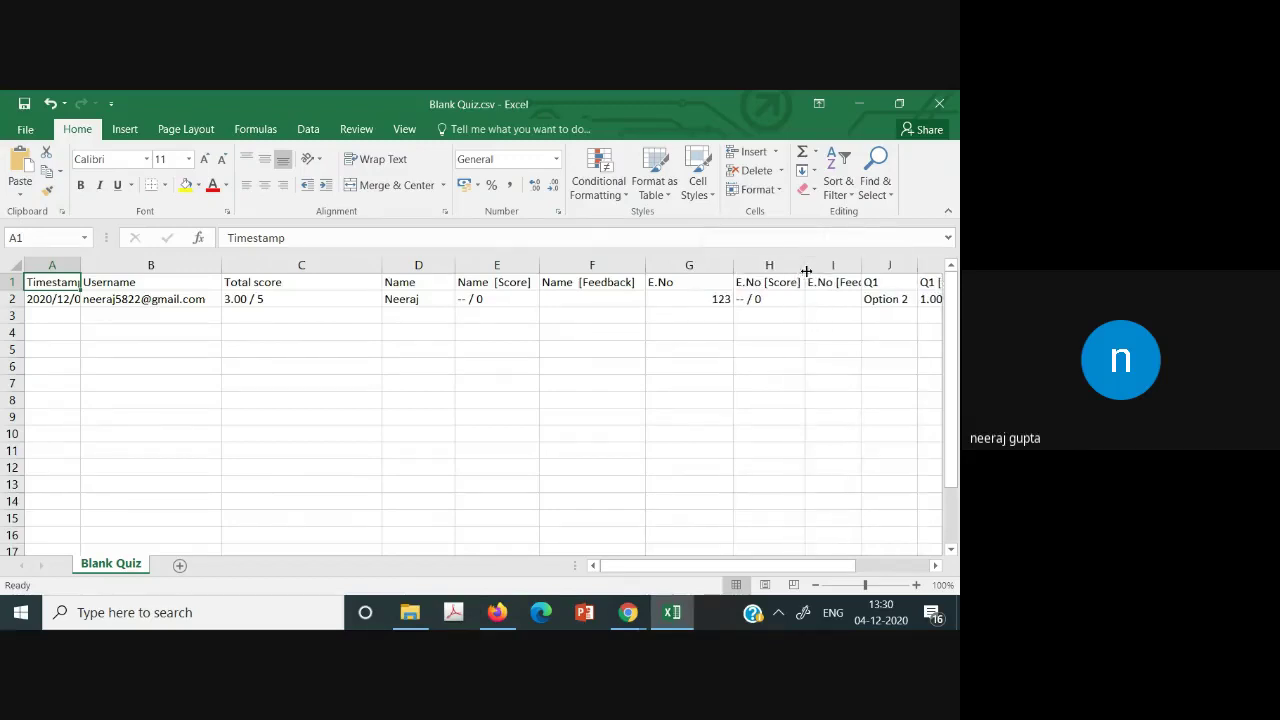
{"action": "left_click", "coordinate": [908, 568]}
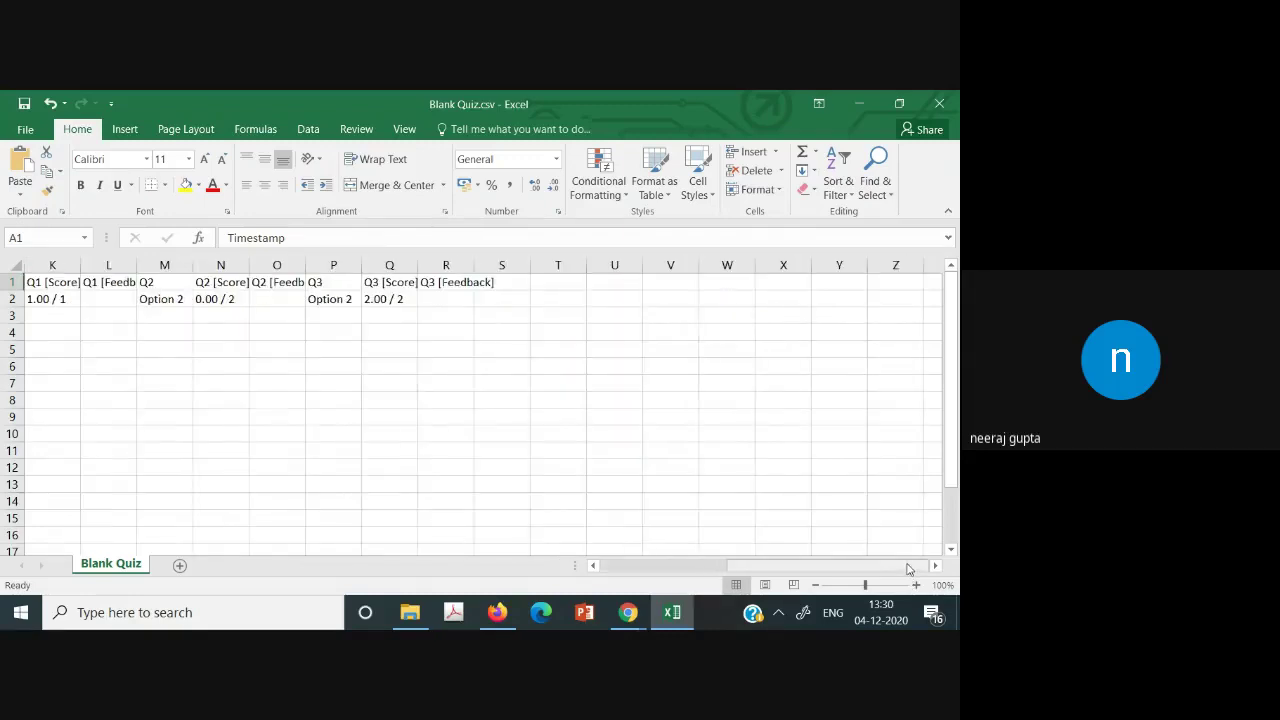
{"action": "left_click_drag", "start_coordinate": [908, 568], "coordinate": [606, 536]}
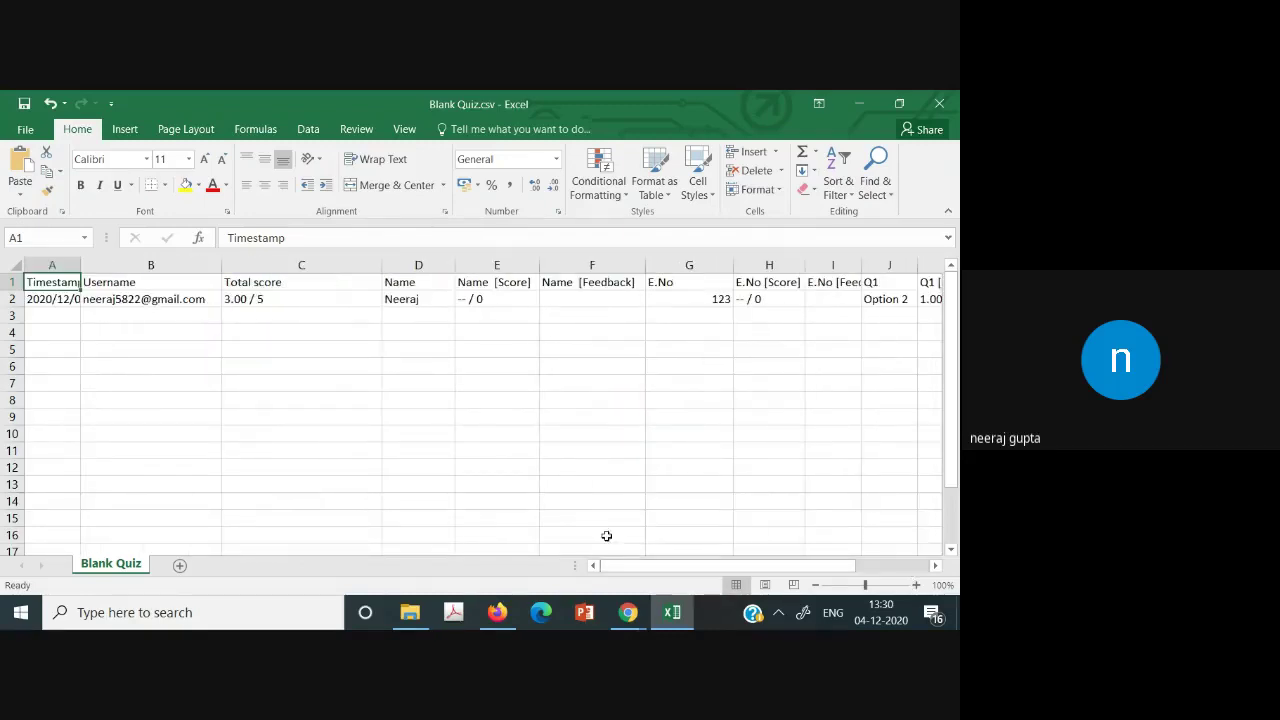
{"action": "left_click", "coordinate": [628, 612]}
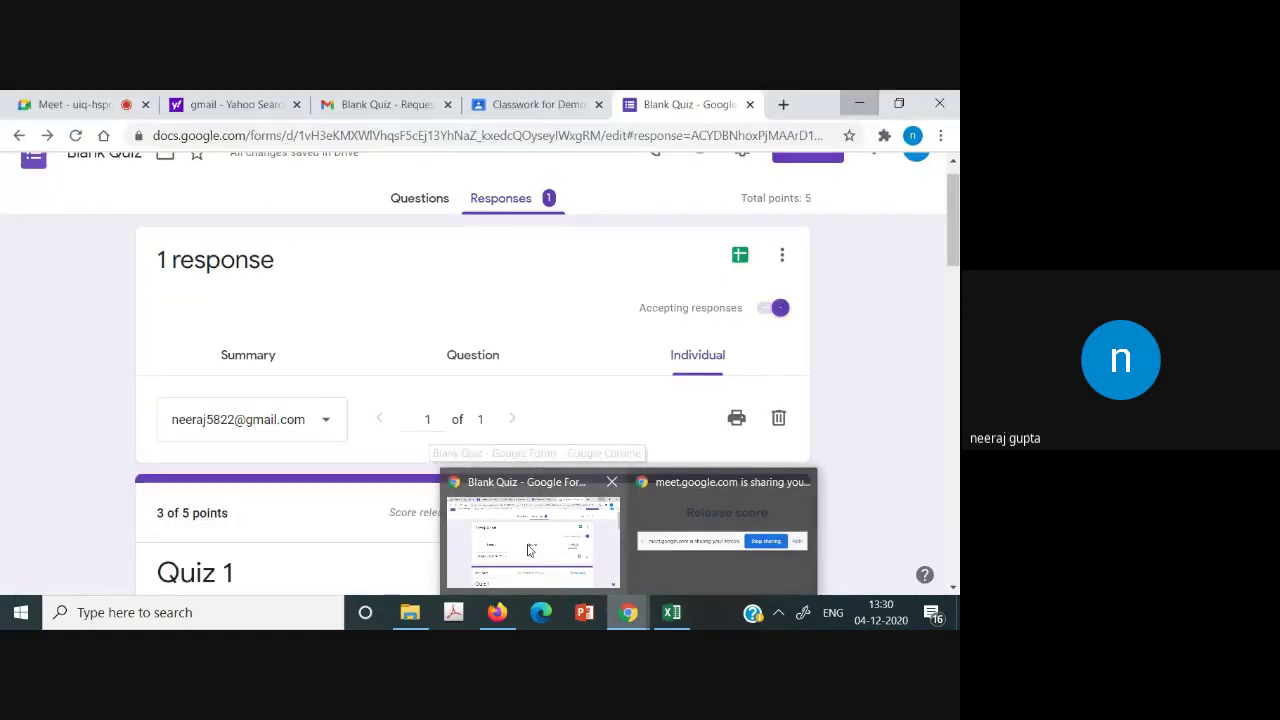
Return to the quiz form's question editor and review its Quizzes settings.
{"action": "left_click", "coordinate": [550, 507]}
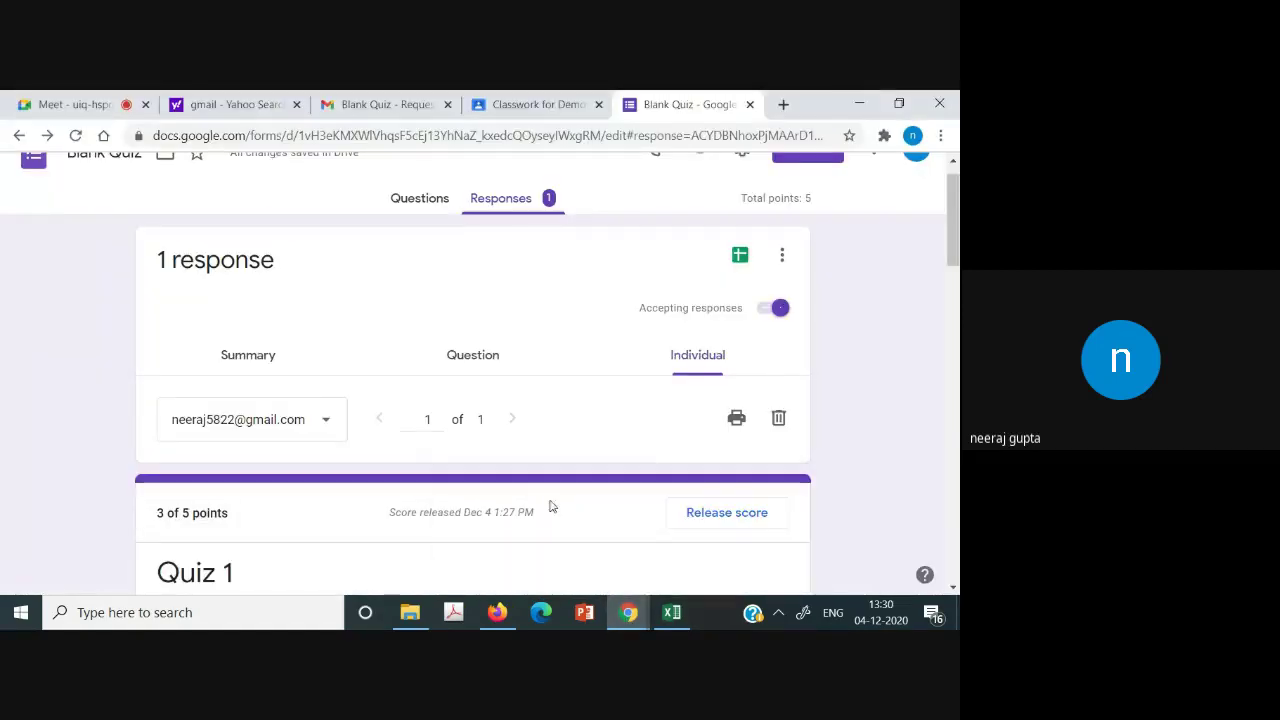
{"action": "left_click", "coordinate": [436, 208]}
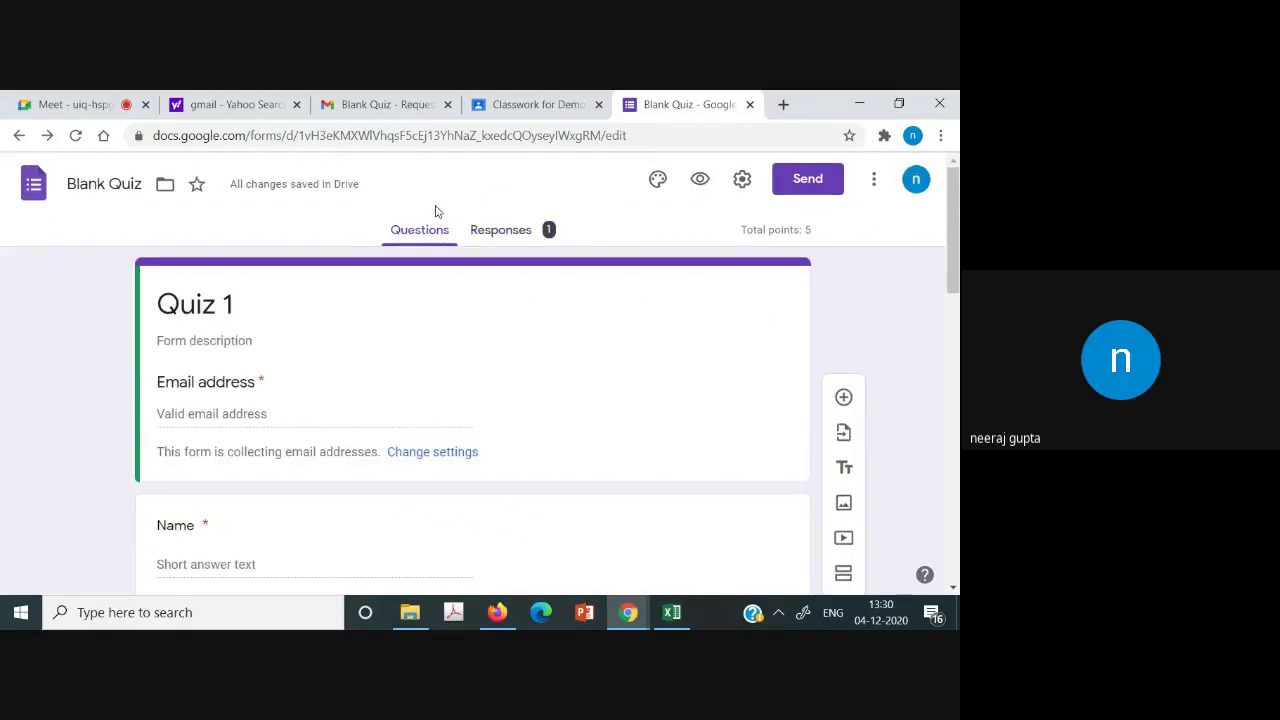
{"action": "left_click", "coordinate": [742, 180]}
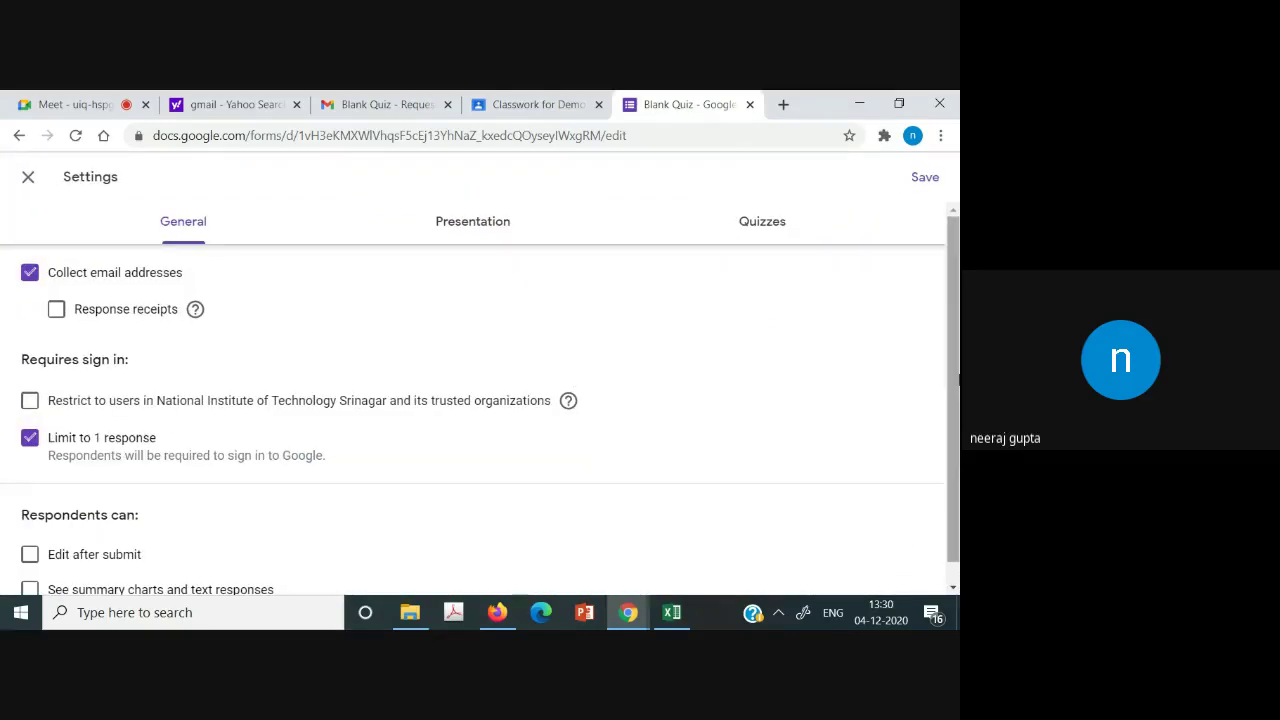
{"action": "left_click", "coordinate": [748, 221]}
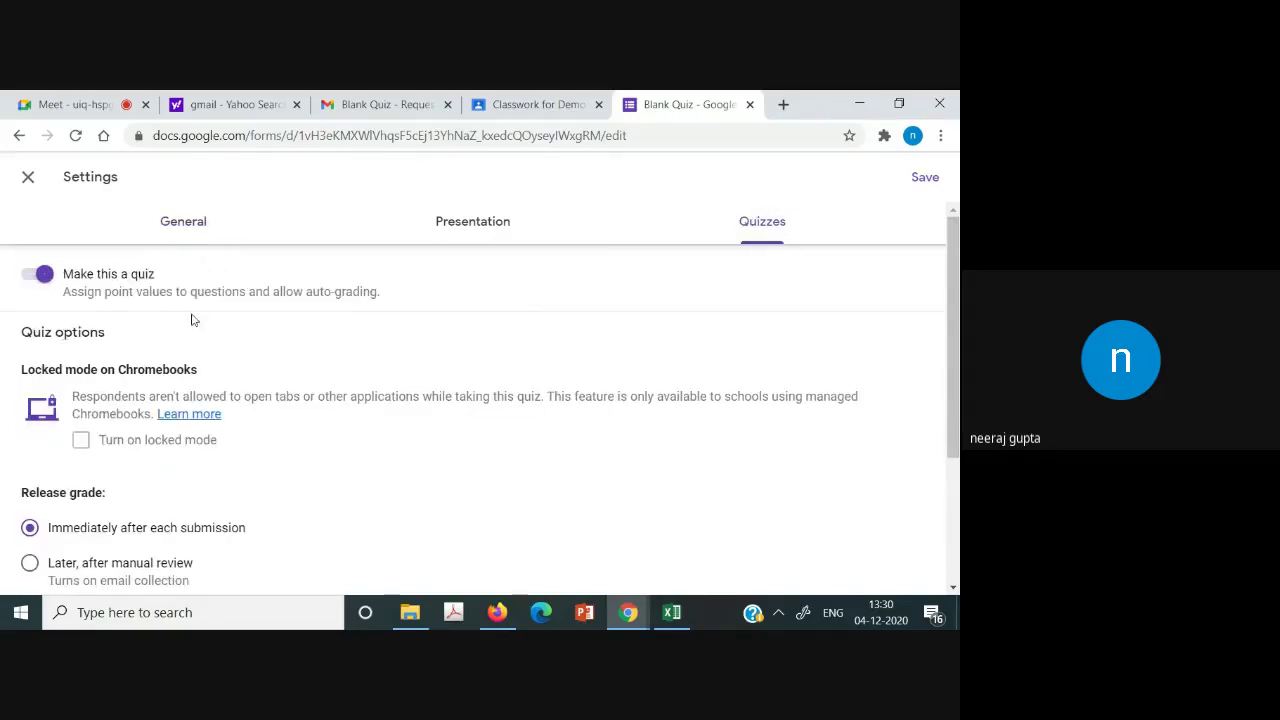
{"action": "left_click_drag", "start_coordinate": [953, 323], "coordinate": [955, 447]}
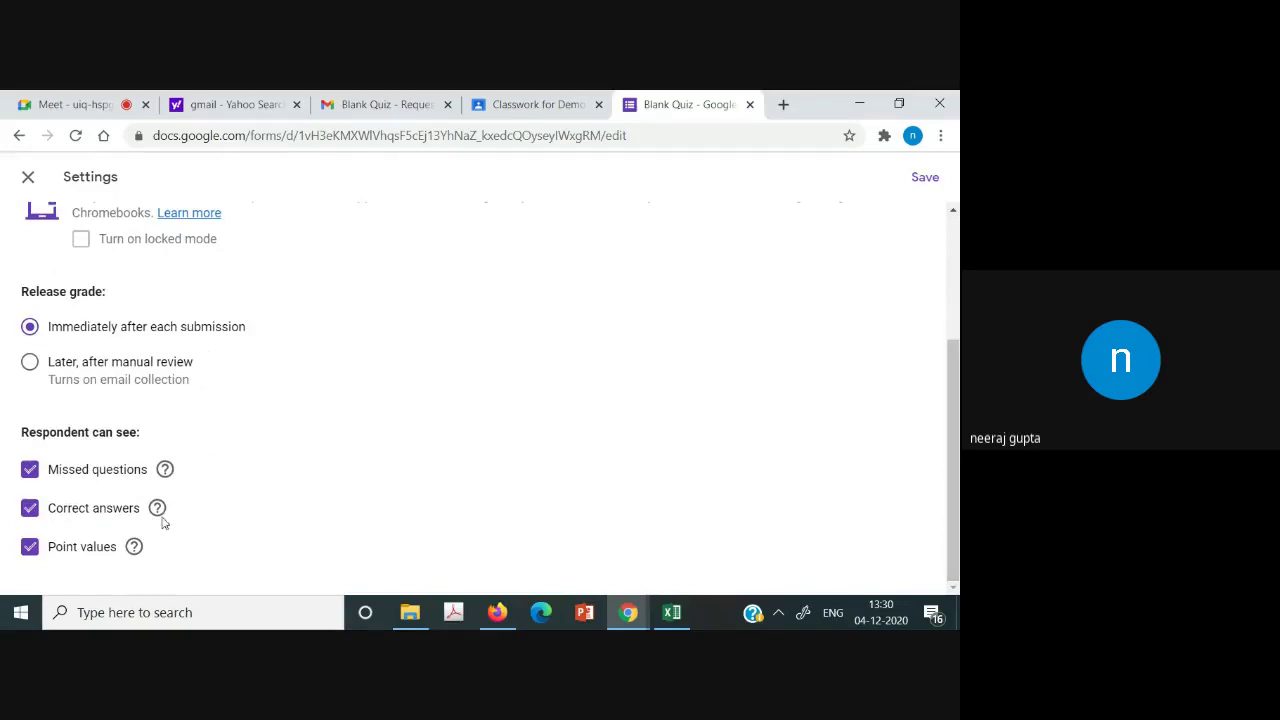
{"action": "scroll", "coordinate": [955, 433], "scroll_direction": "up", "scroll_amount": 2}
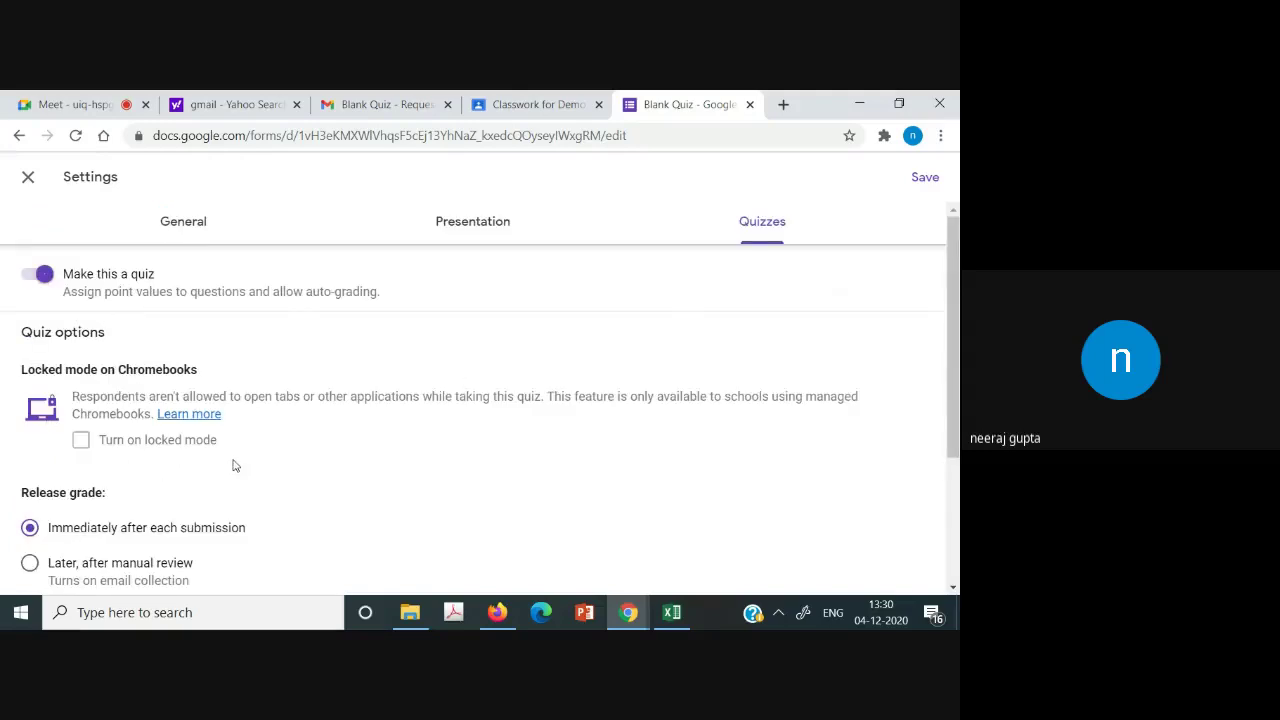
Check the Presentation settings, leaving Shuffle question order off, then go back to Blank Quiz.csv in Excel.
{"action": "left_click", "coordinate": [489, 234]}
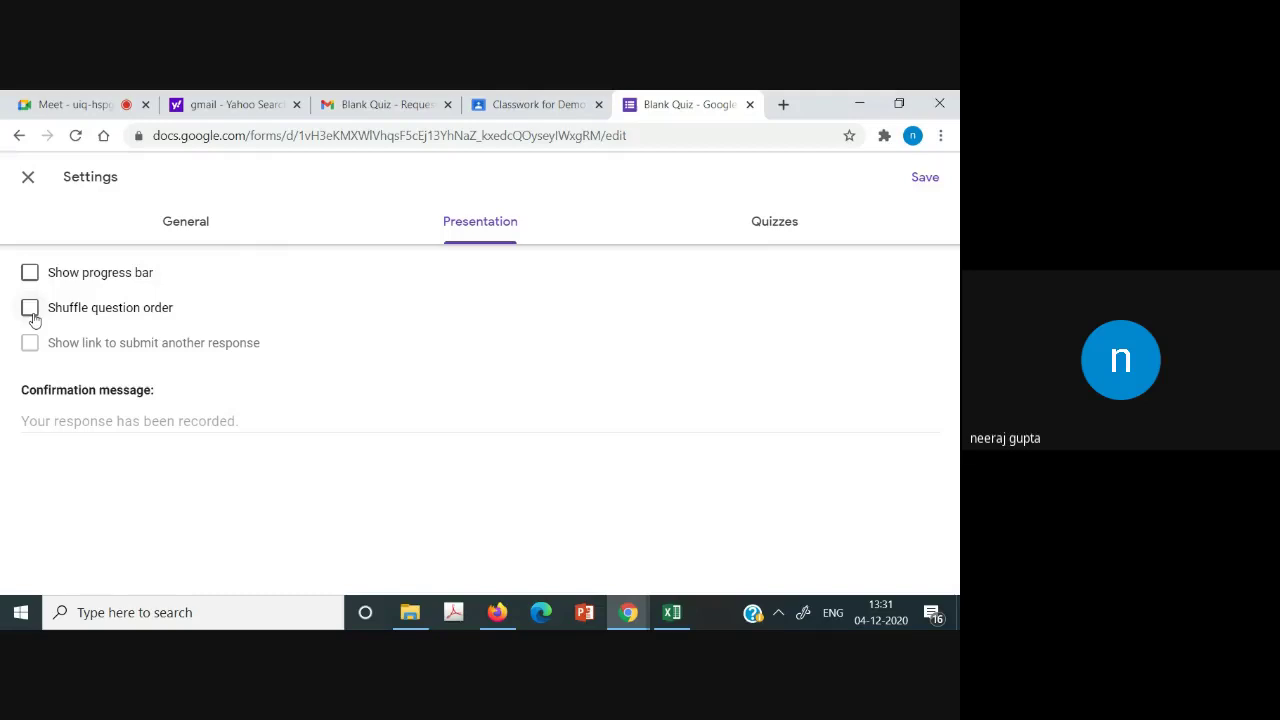
{"action": "left_click", "coordinate": [34, 319]}
{"action": "left_click", "coordinate": [33, 314]}
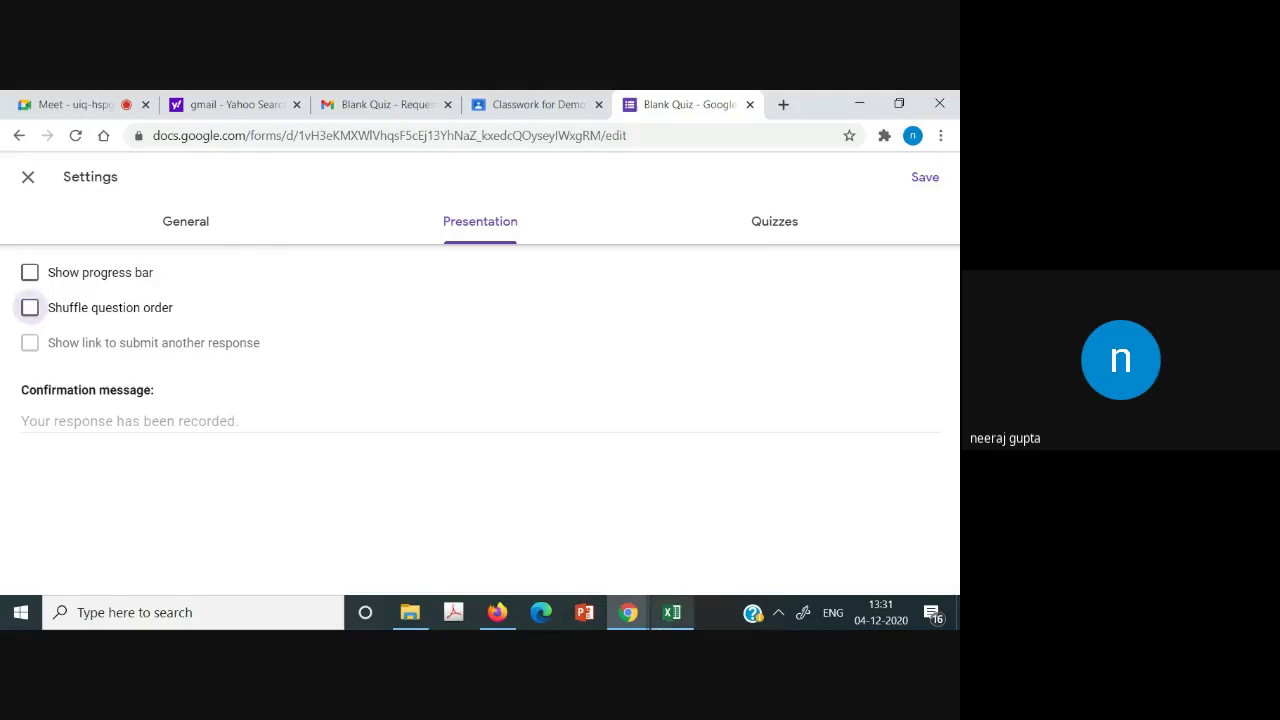
{"action": "left_click", "coordinate": [672, 614]}
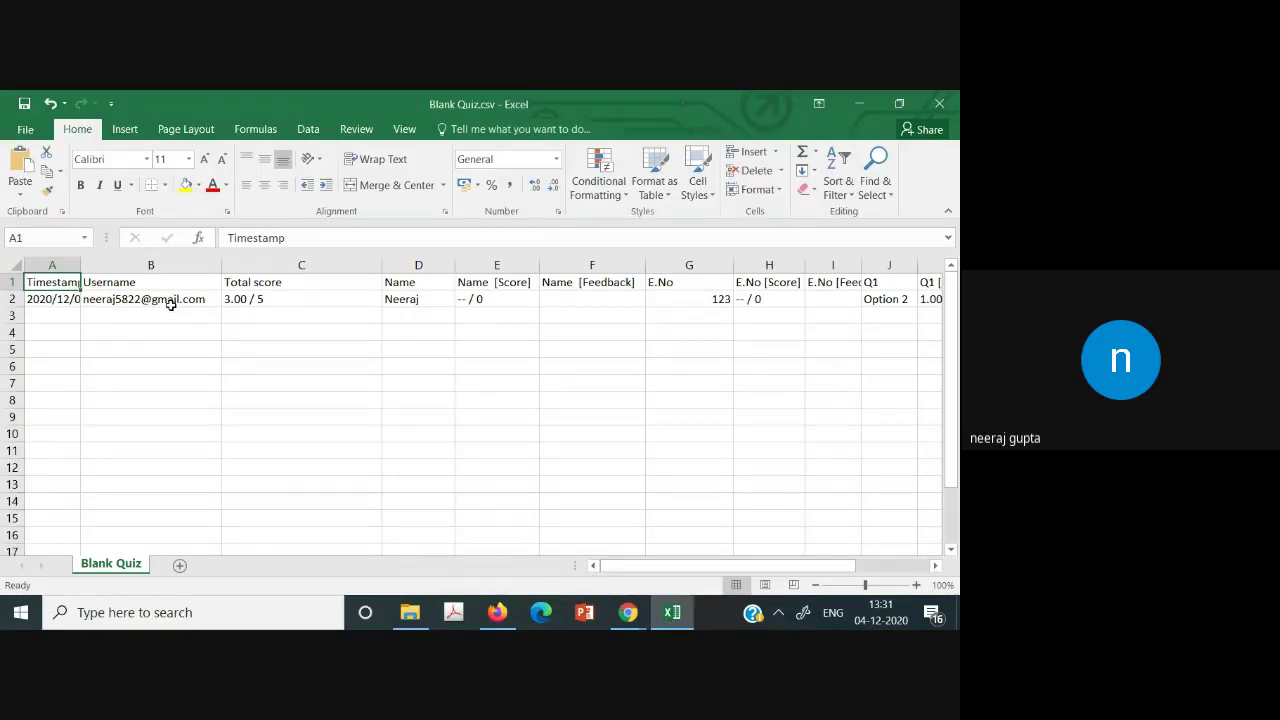
{"action": "left_click", "coordinate": [171, 305]}
{"action": "left_click", "coordinate": [278, 298]}
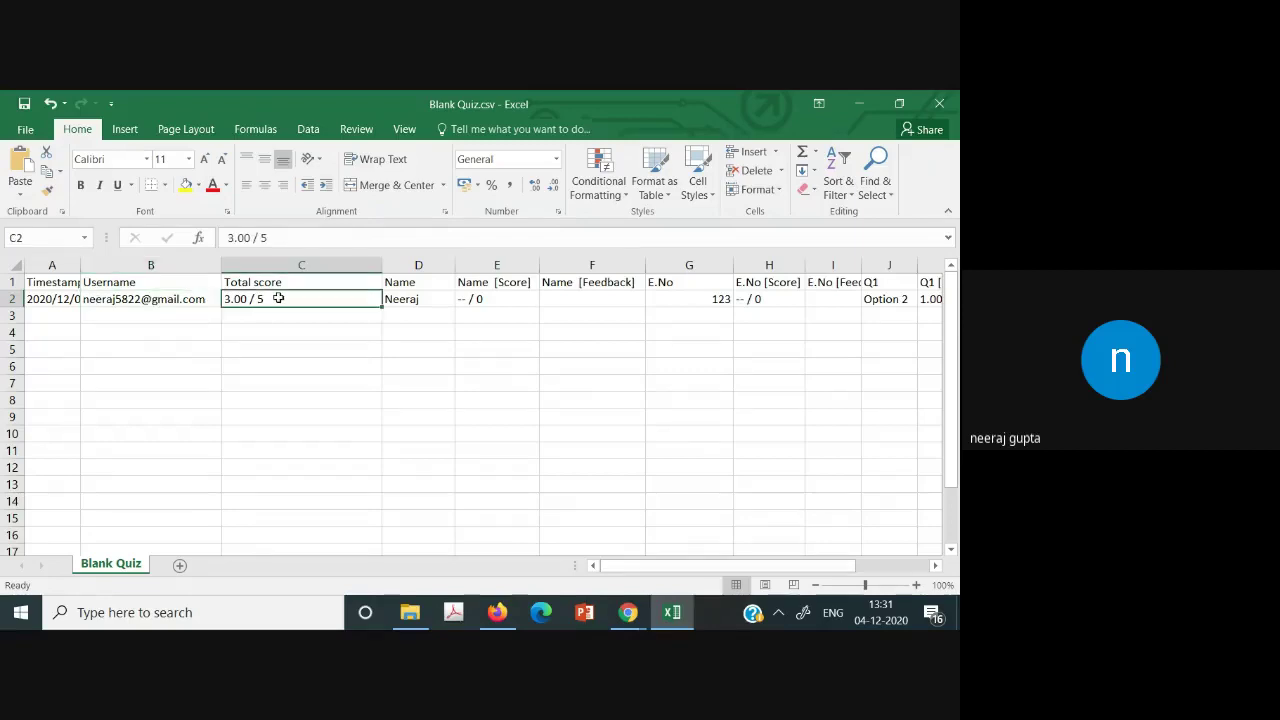
{"action": "left_click", "coordinate": [431, 297]}
{"action": "left_click_drag", "start_coordinate": [720, 566], "coordinate": [519, 502]}
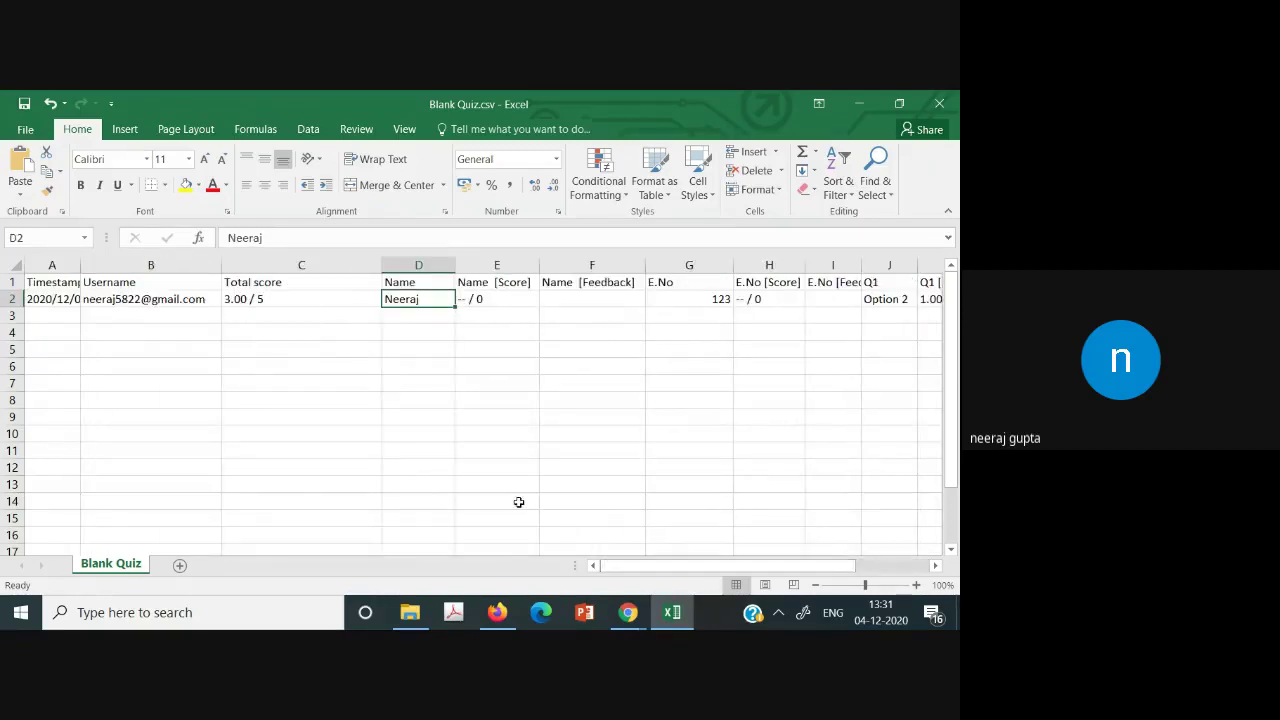
{"action": "left_click", "coordinate": [628, 612]}
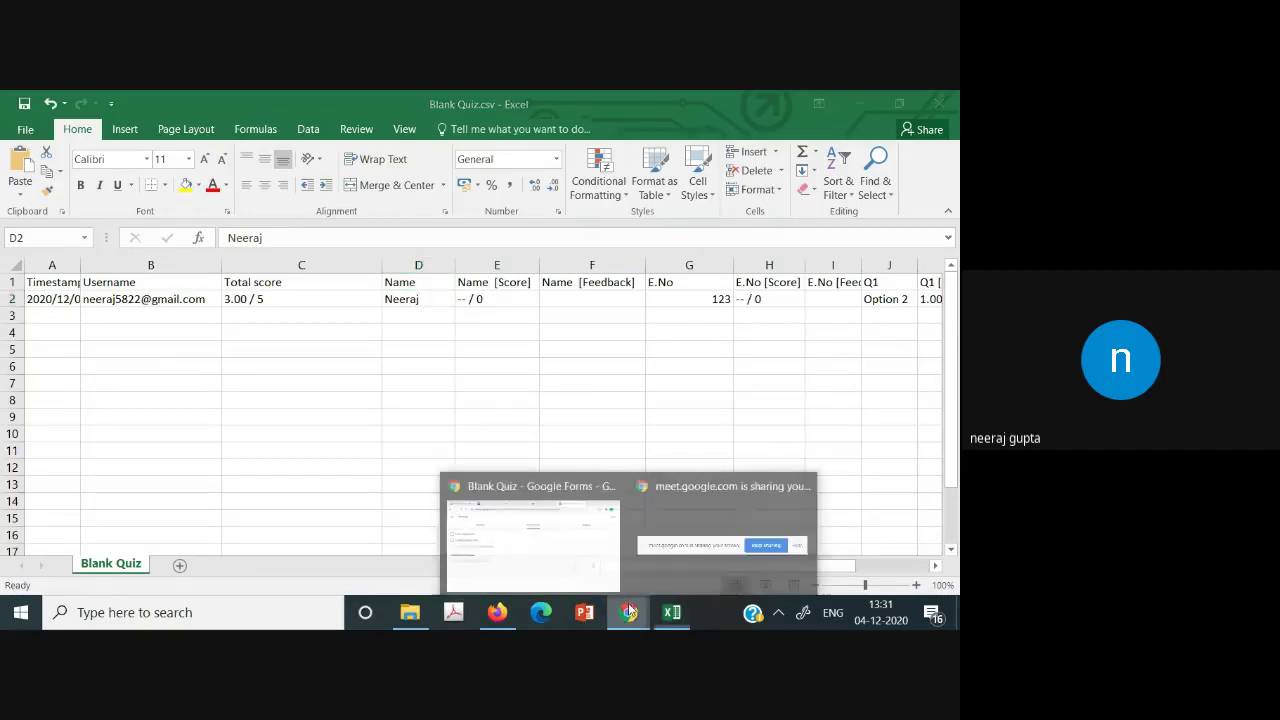
Close the Midsem assignment editor to show Demo BEE's Classwork.
{"action": "left_click", "coordinate": [522, 513]}
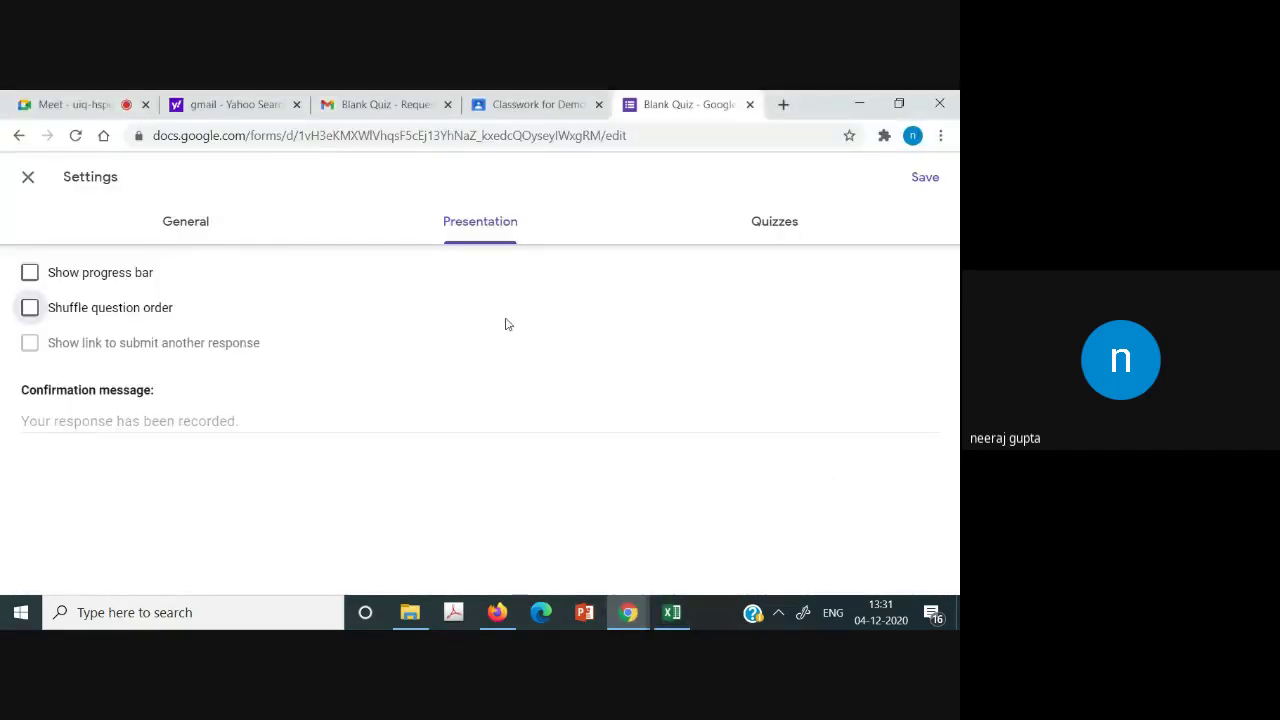
{"action": "left_click", "coordinate": [537, 104]}
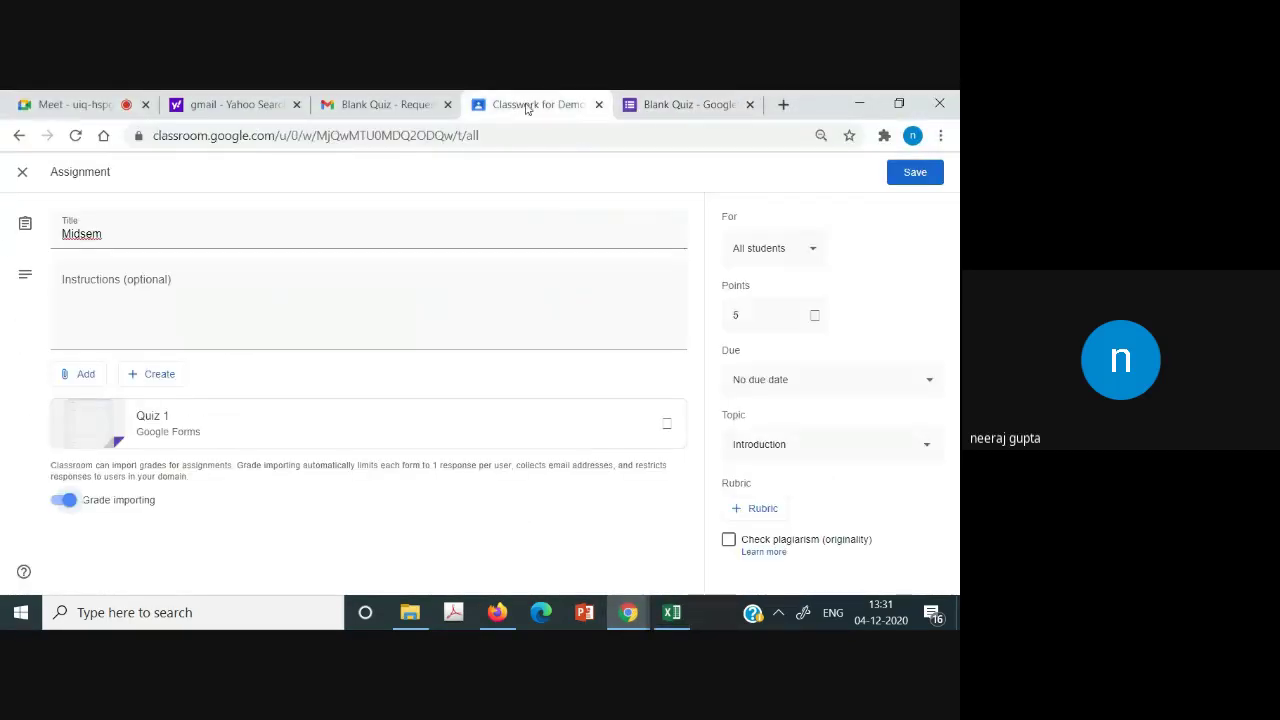
{"action": "left_click", "coordinate": [17, 176]}
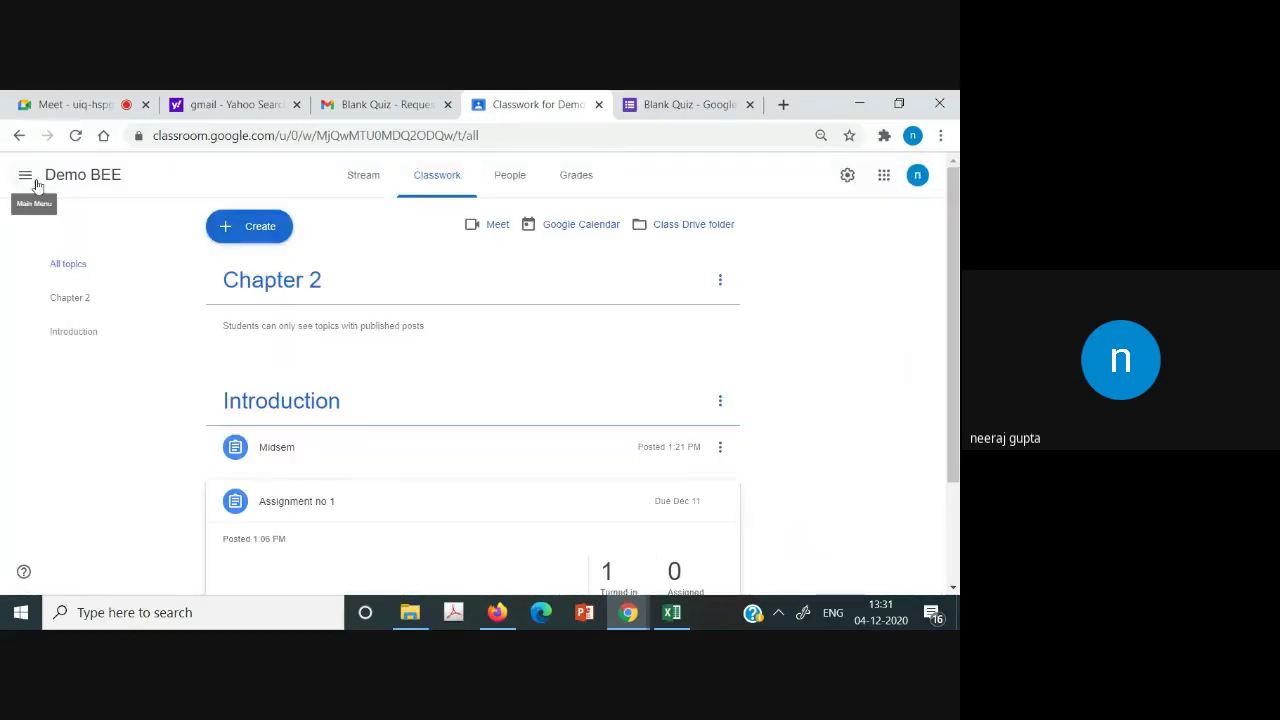
Glance at the class list, scroll the classwork, and return to the Google Meet call.
{"action": "left_click", "coordinate": [23, 174]}
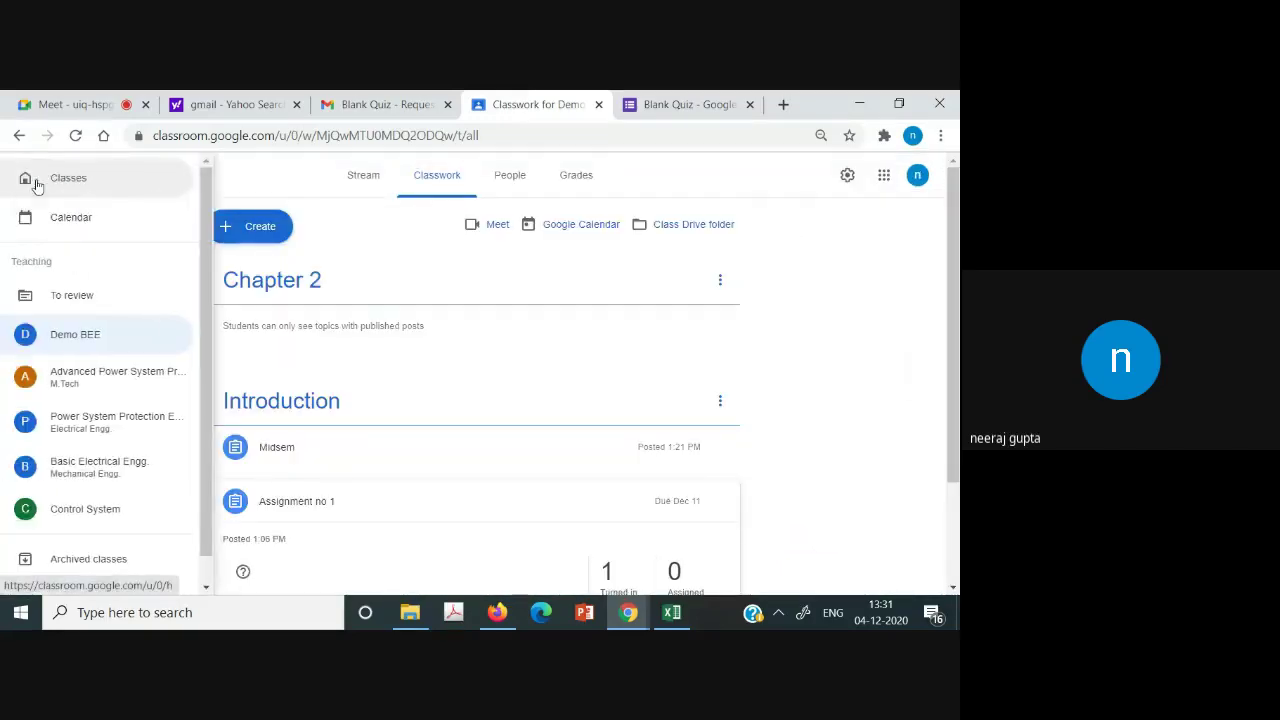
{"action": "left_click", "coordinate": [236, 178]}
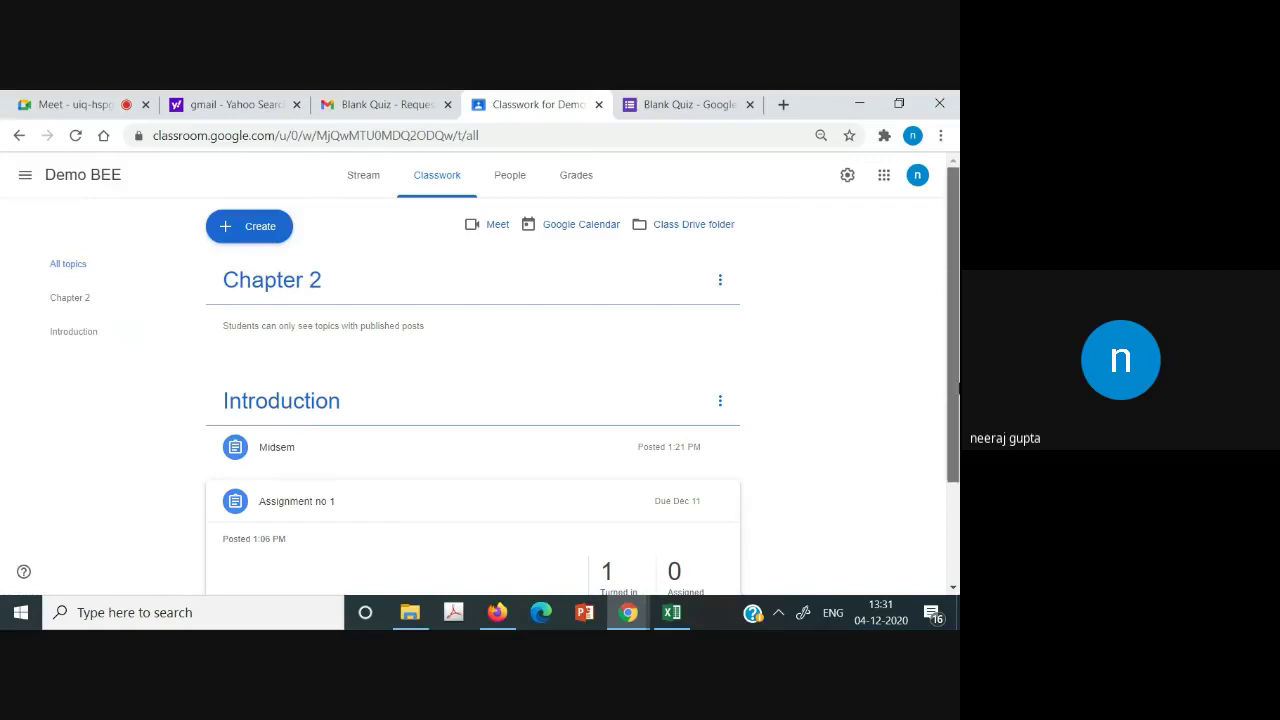
{"action": "scroll", "coordinate": [570, 505], "scroll_direction": "down", "scroll_amount": 2}
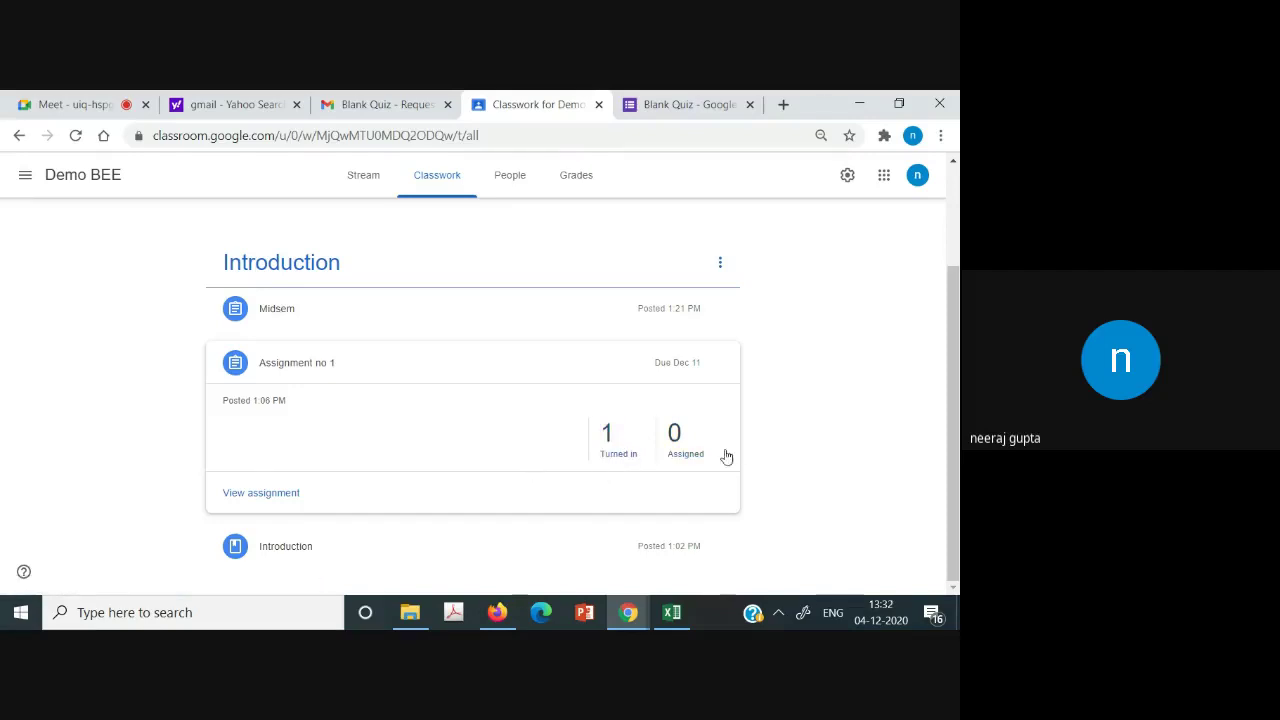
{"action": "left_click_drag", "start_coordinate": [958, 376], "coordinate": [958, 323]}
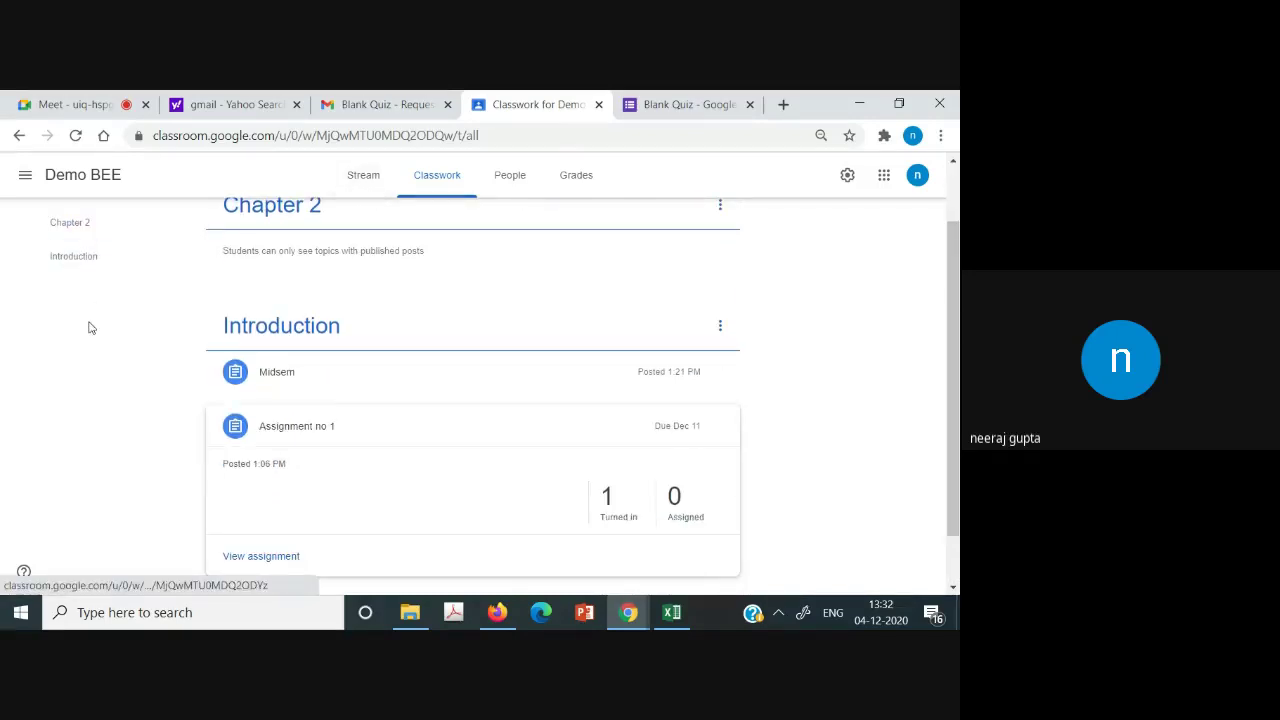
{"action": "left_click", "coordinate": [75, 104]}
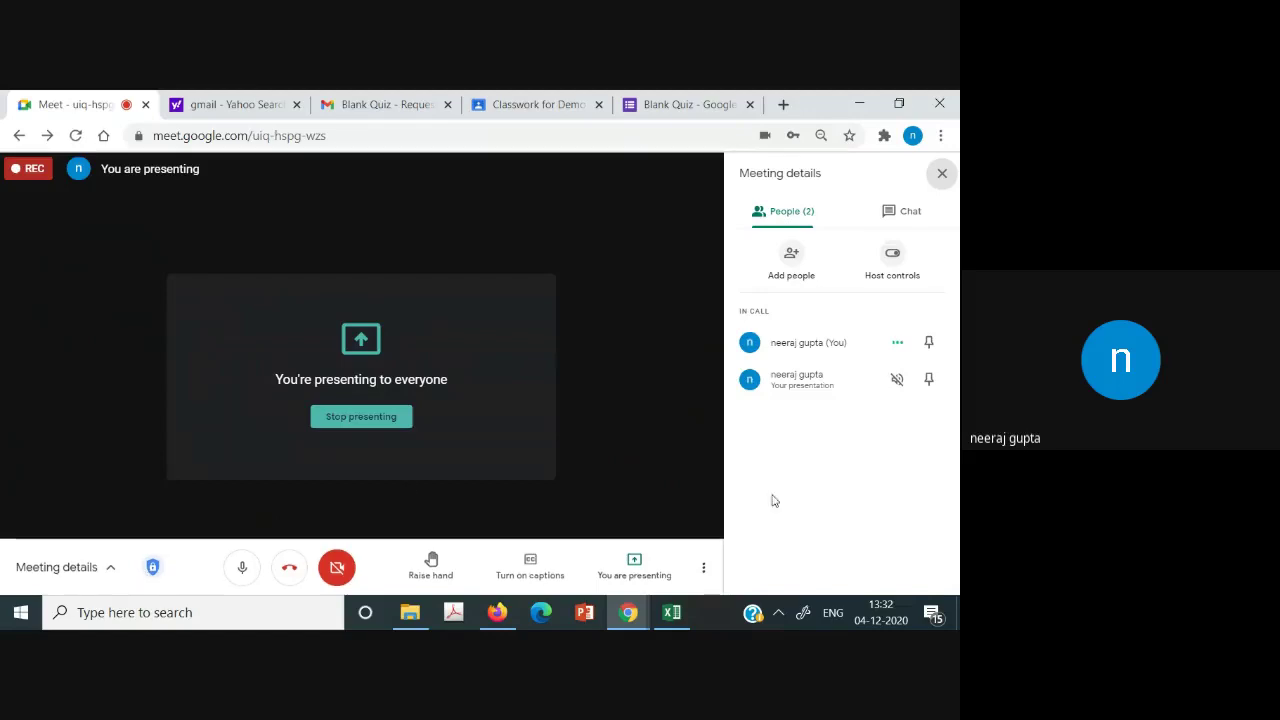
Open the call's More options menu to reach Stop recording.
{"action": "left_click", "coordinate": [703, 568]}
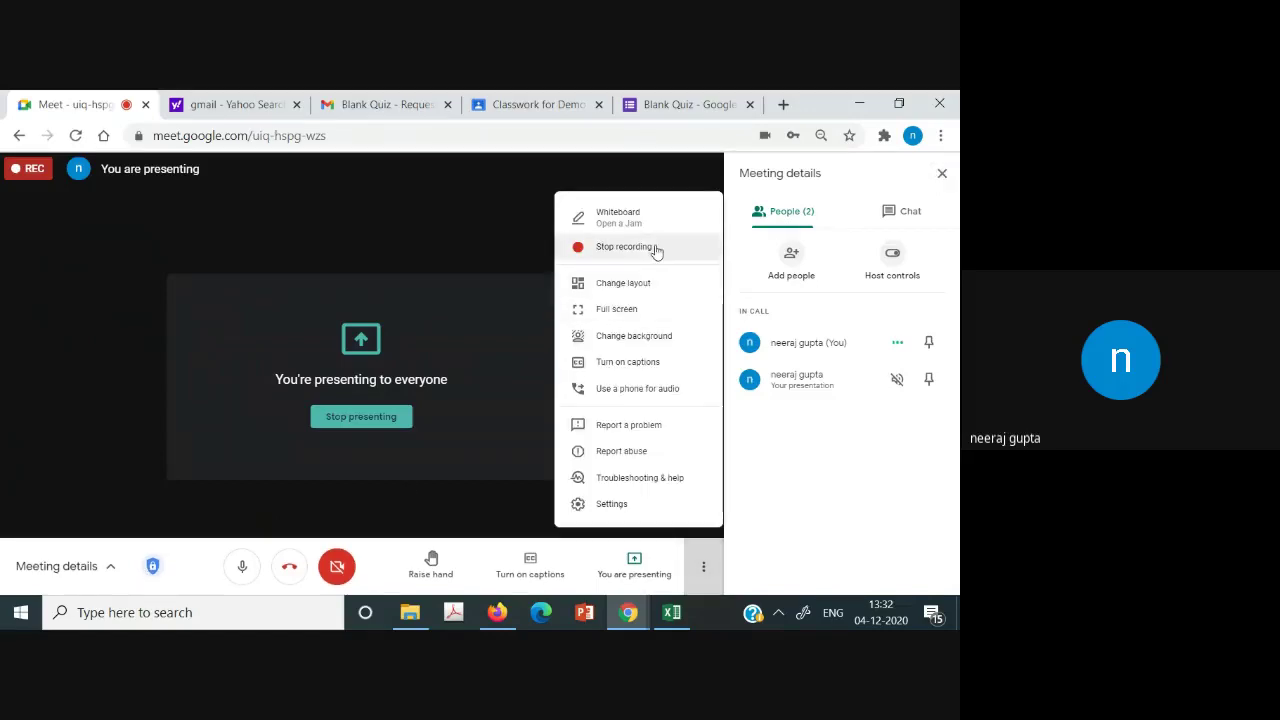